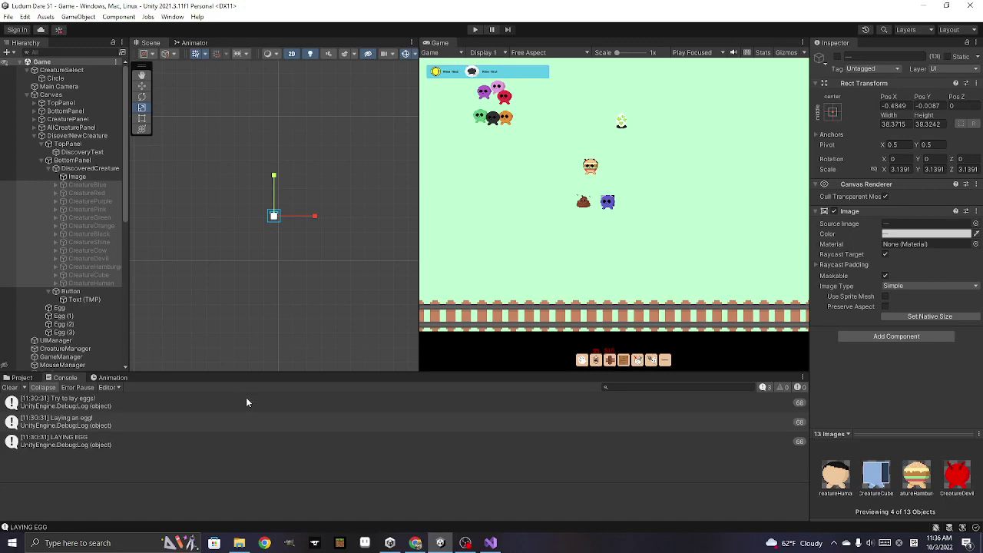
Show the Project's Animations assets and select the Train object in the Hierarchy
left_click(22, 378)
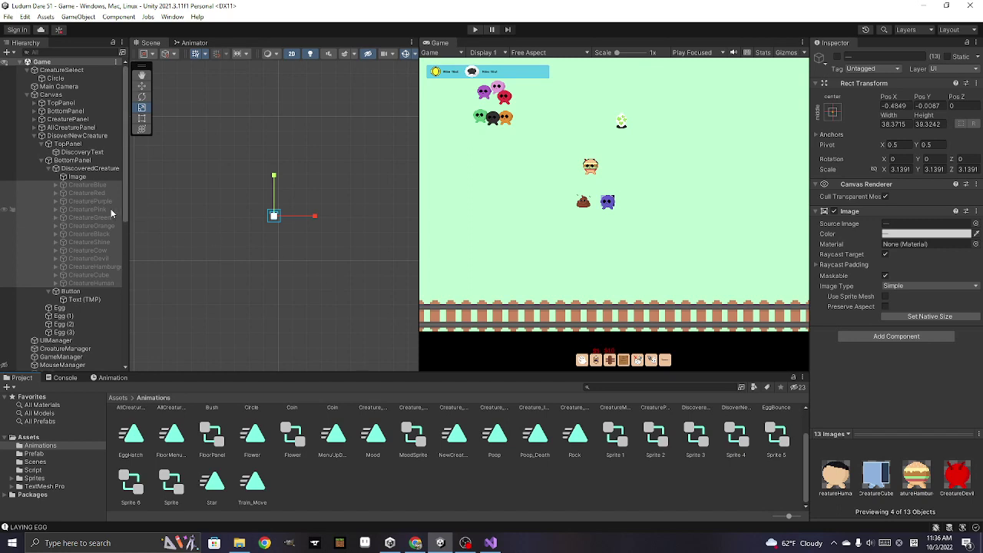
scroll(66, 322, "down", 3)
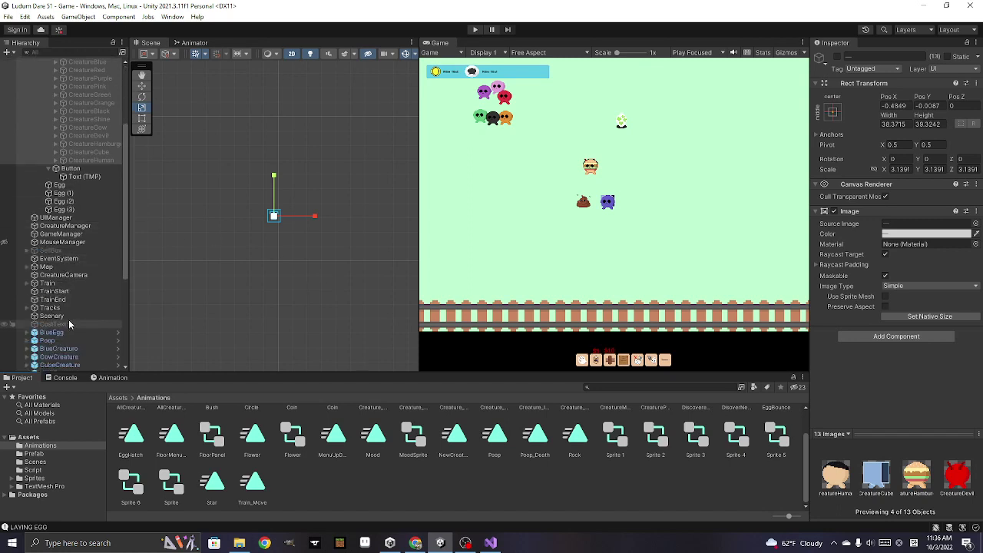
left_click(48, 283)
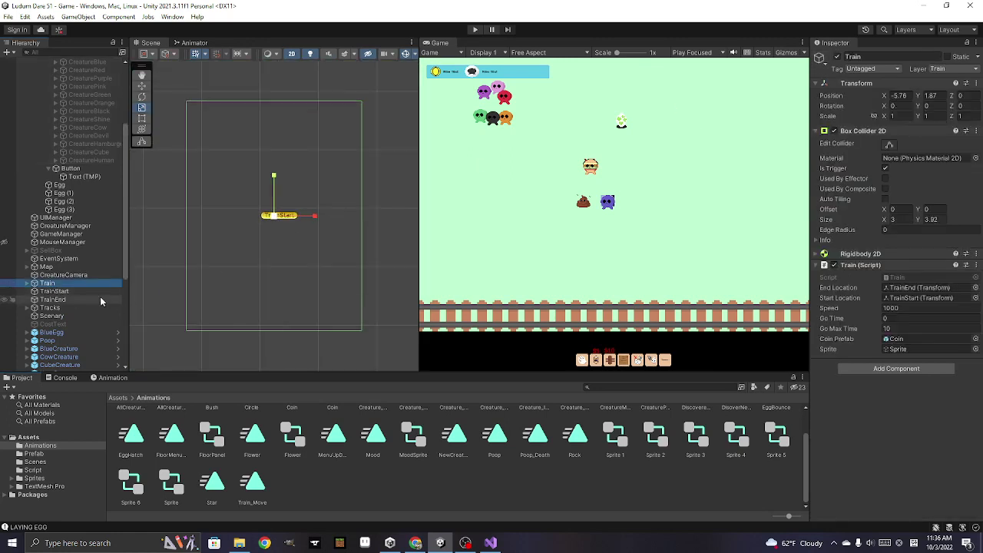
Expand Train and activate its hidden Sprite child so the locomotive appears
left_click(27, 284)
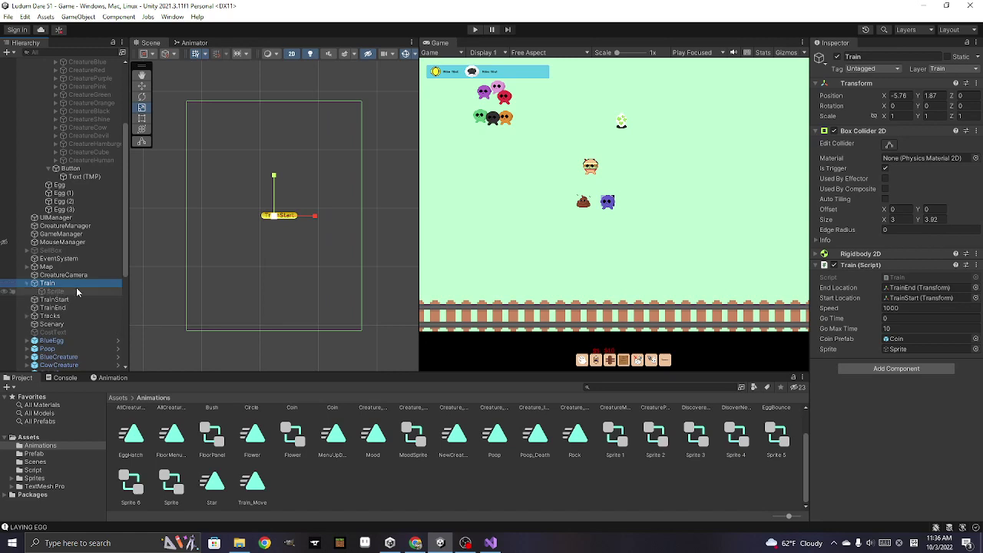
left_click(77, 292)
left_click(837, 57)
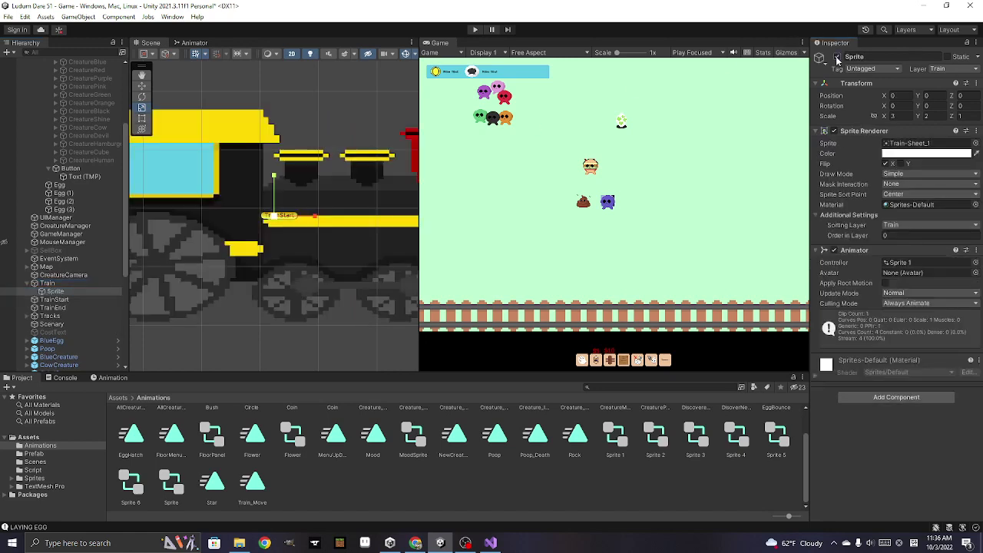
scroll(322, 229, "down", 8)
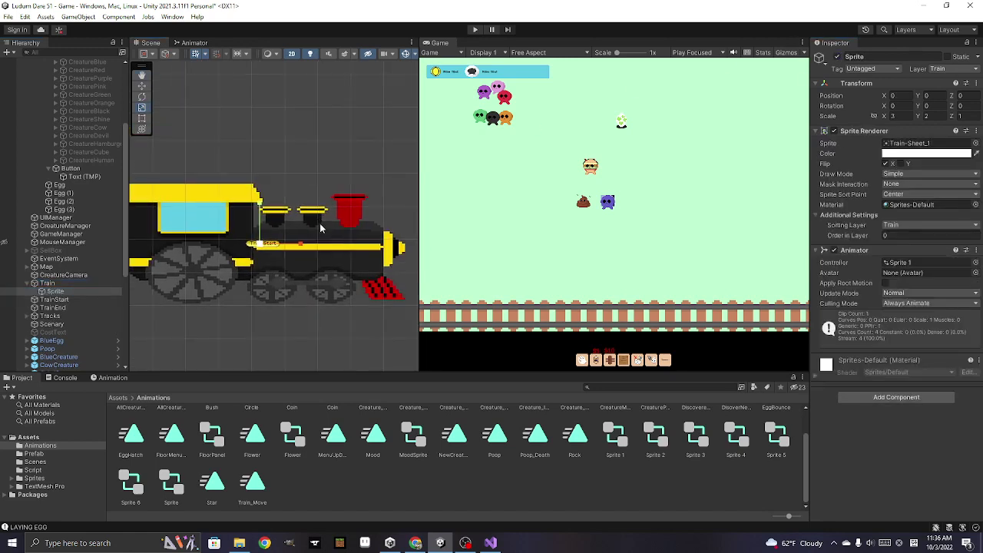
Bring up the creation menu on the Train object to add a child
left_click(64, 284)
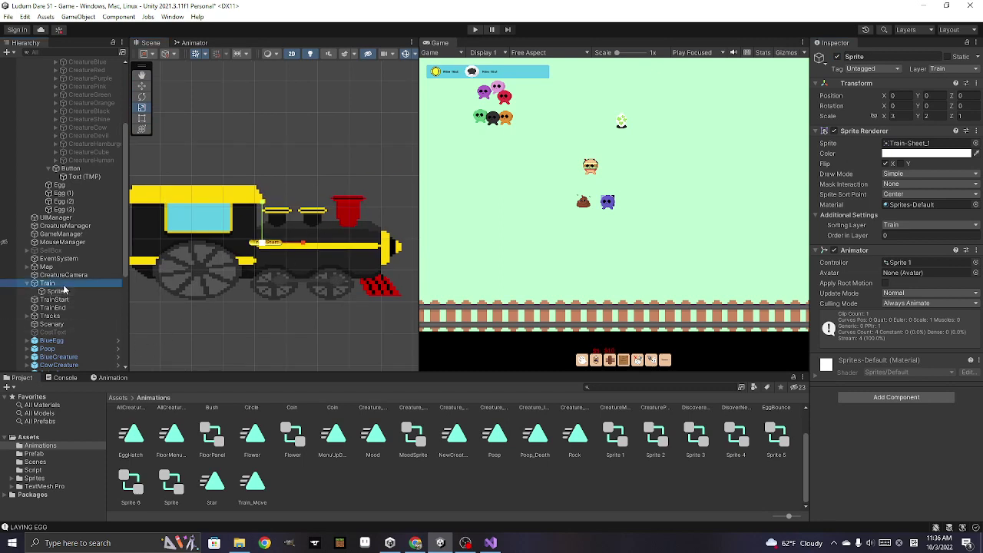
right_click(65, 290)
mouse_move(148, 390)
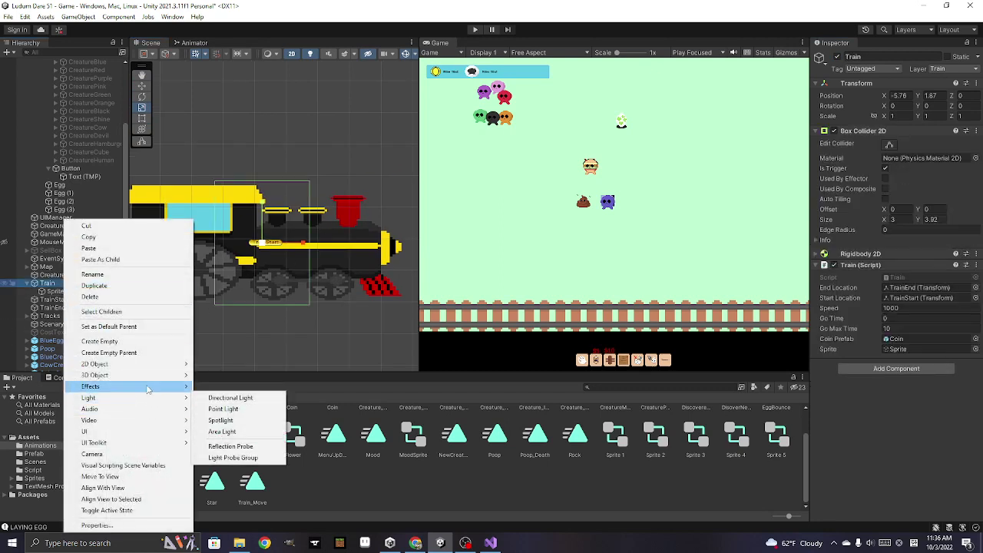
mouse_move(157, 367)
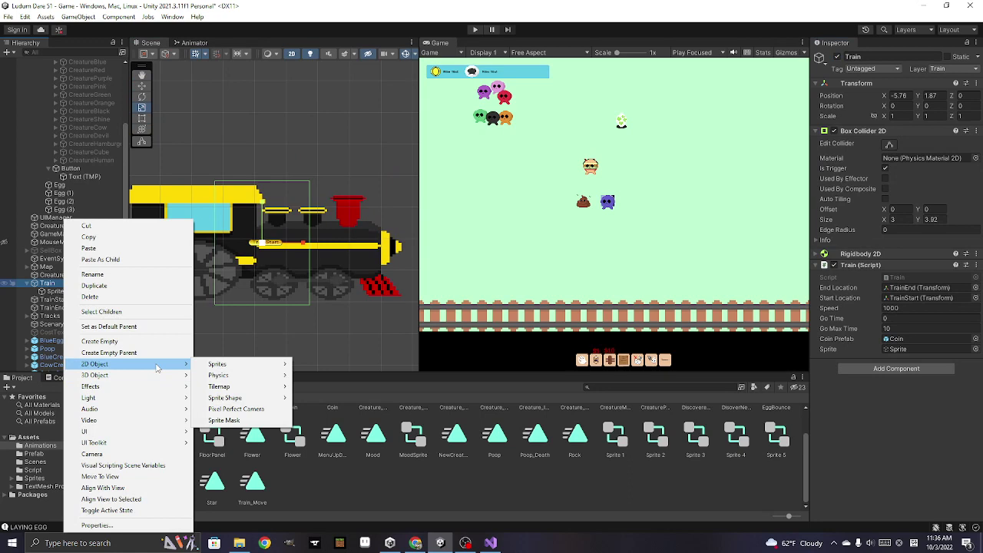
Create an empty child under Train and name it 'Smoke'
left_click(161, 341)
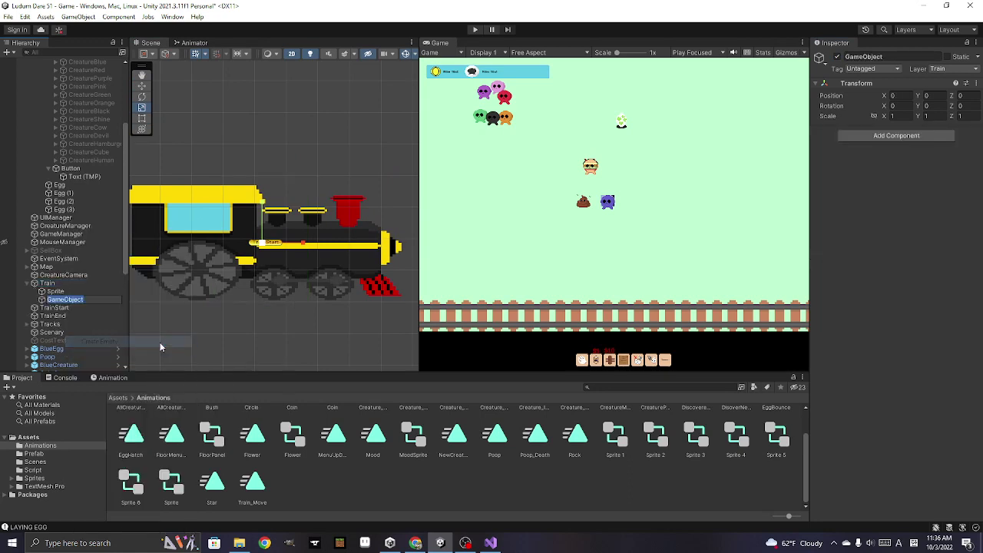
type("Smoke")
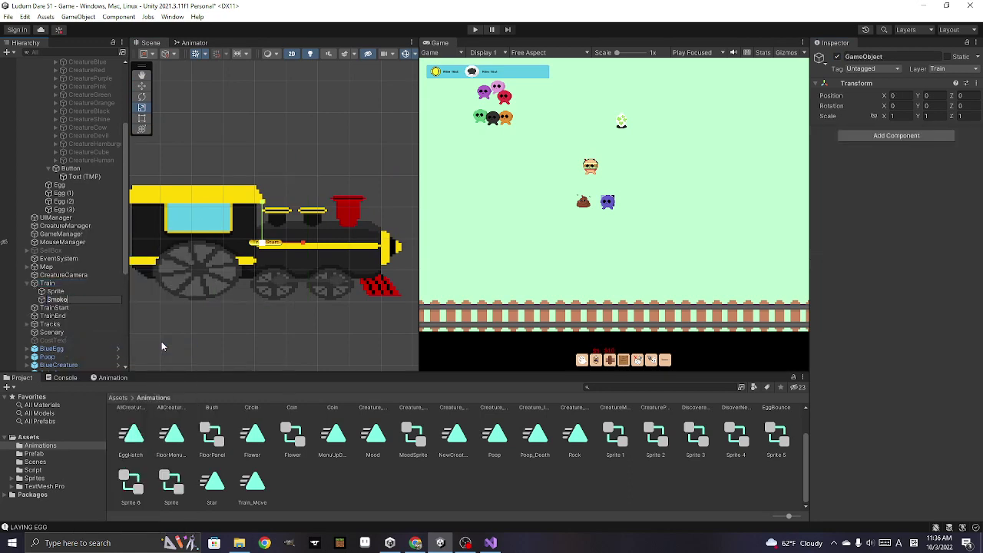
key("Return")
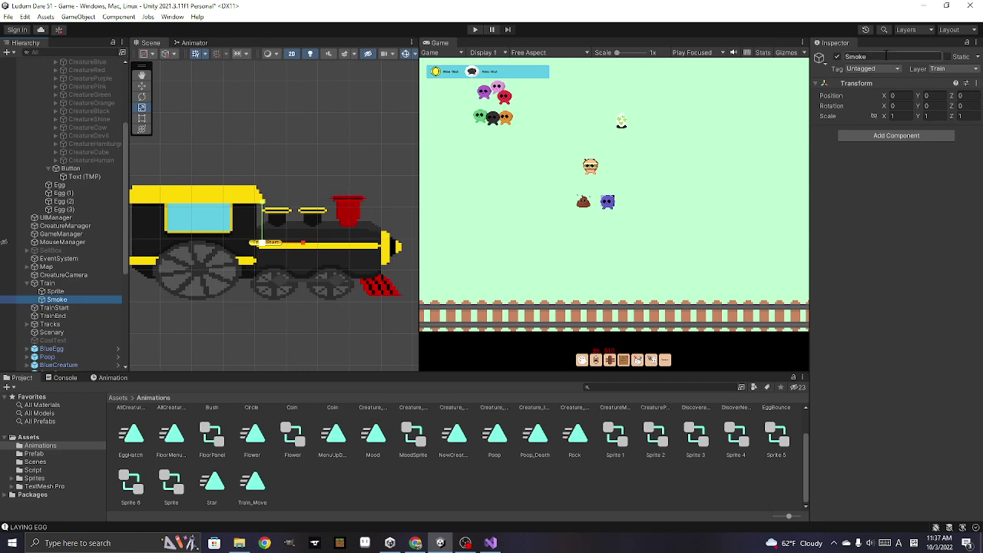
right_click(58, 300)
mouse_move(134, 413)
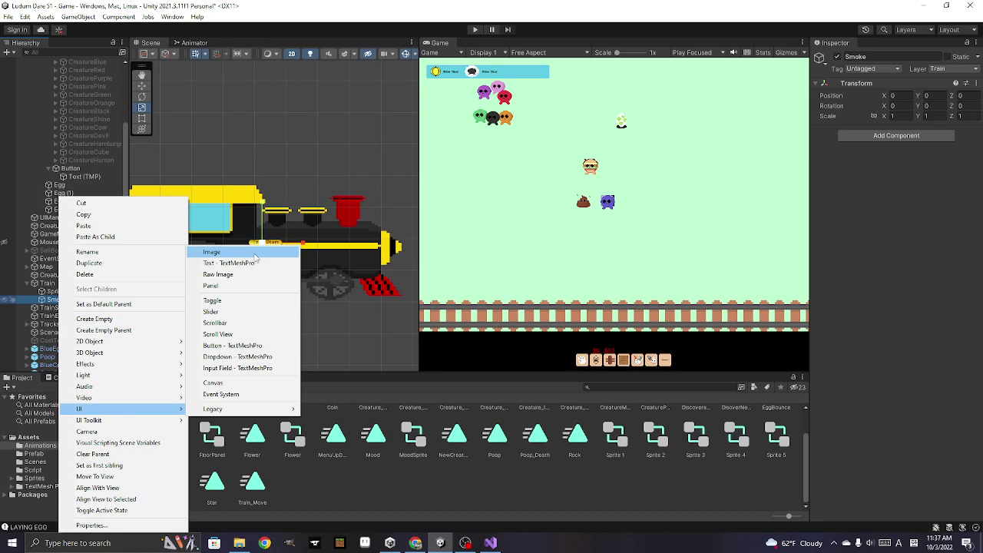
left_click(256, 254)
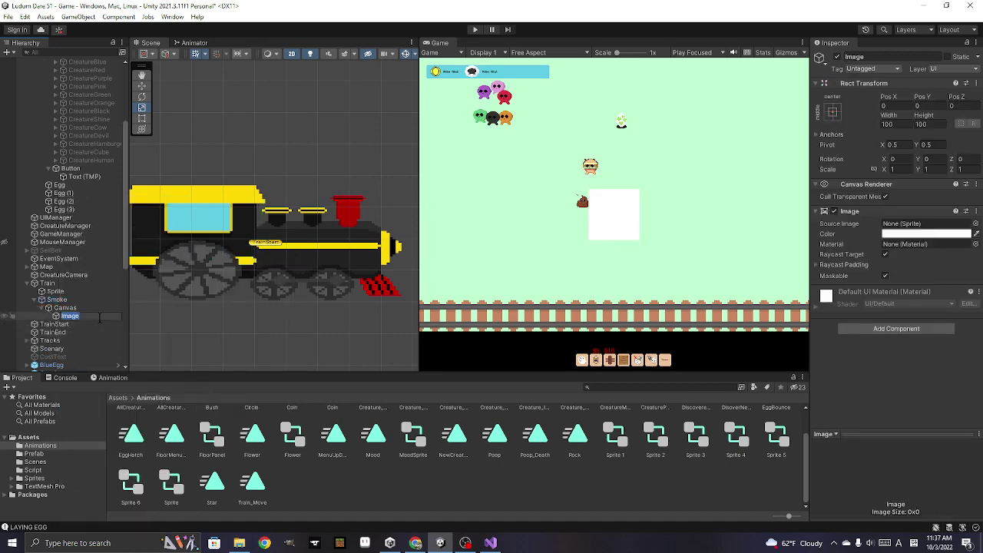
left_click(63, 308)
right_click(61, 309)
left_click(54, 310)
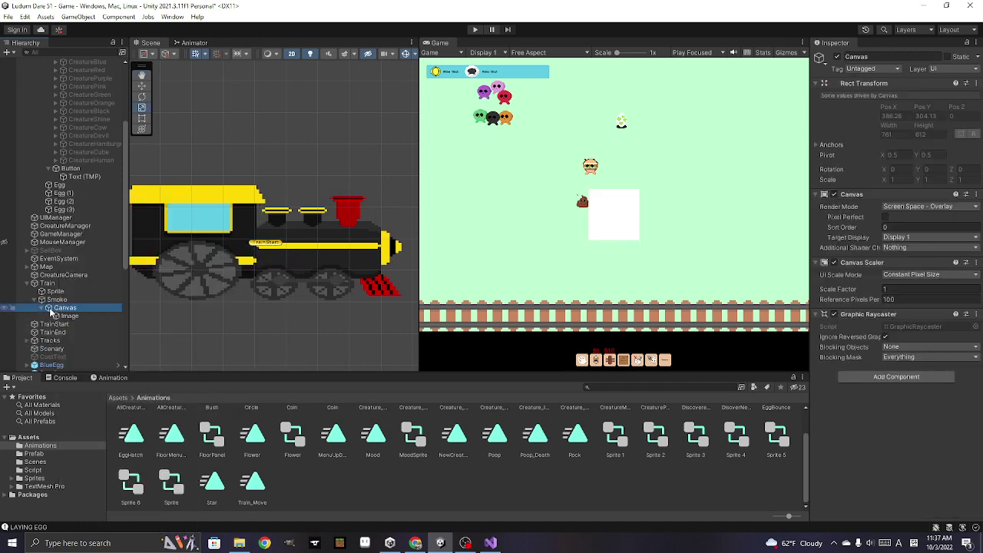
key("Delete")
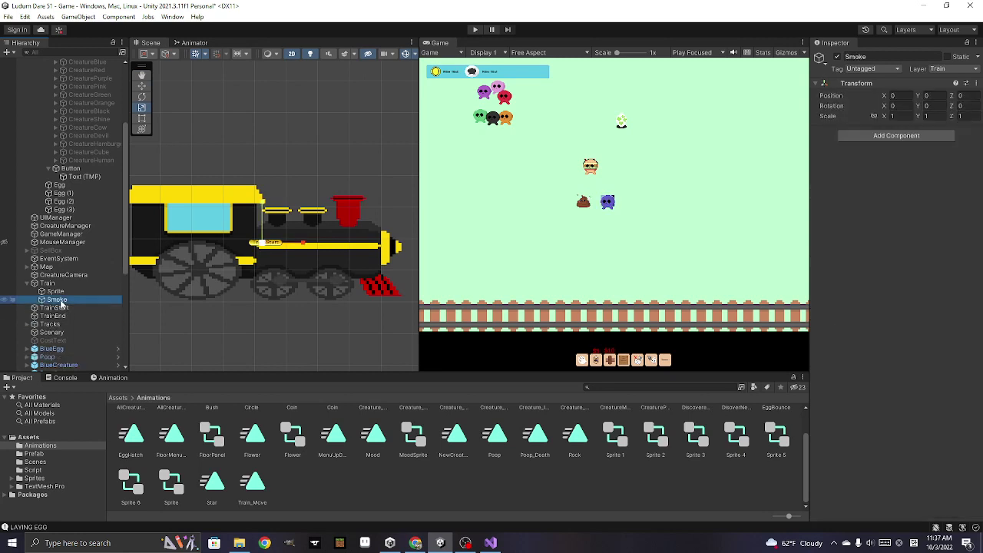
Add a 2D Square sprite under Smoke and rename it 'Sprite'
right_click(67, 304)
mouse_move(155, 344)
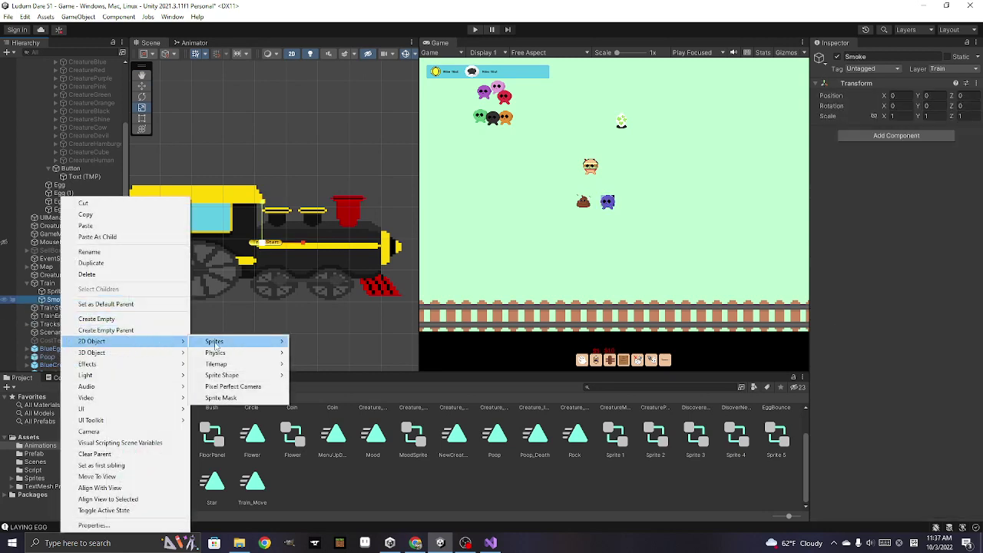
mouse_move(268, 347)
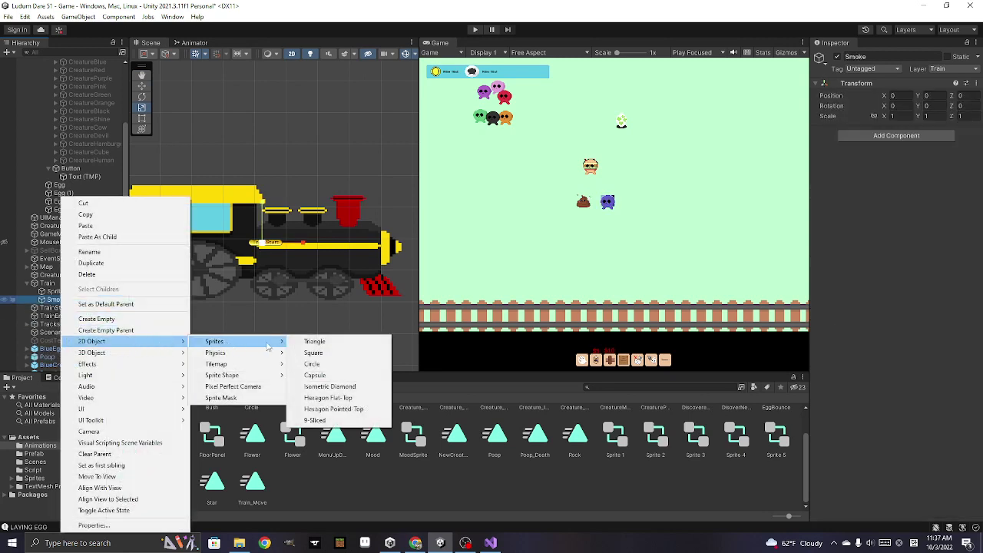
left_click(335, 353)
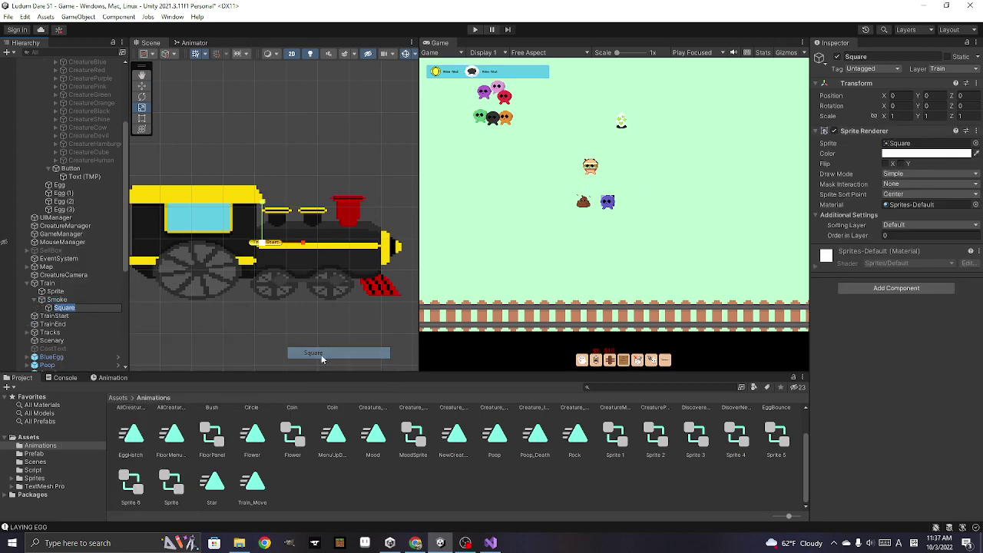
left_click(891, 55)
type("Sprit")
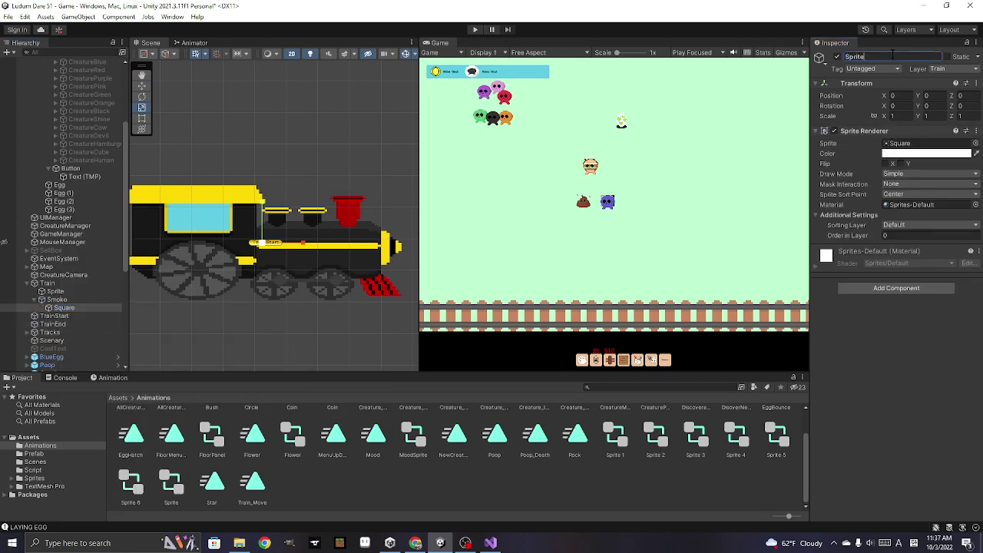
Search the sprite picker for 'smoke', then clear the filter
left_click(975, 143)
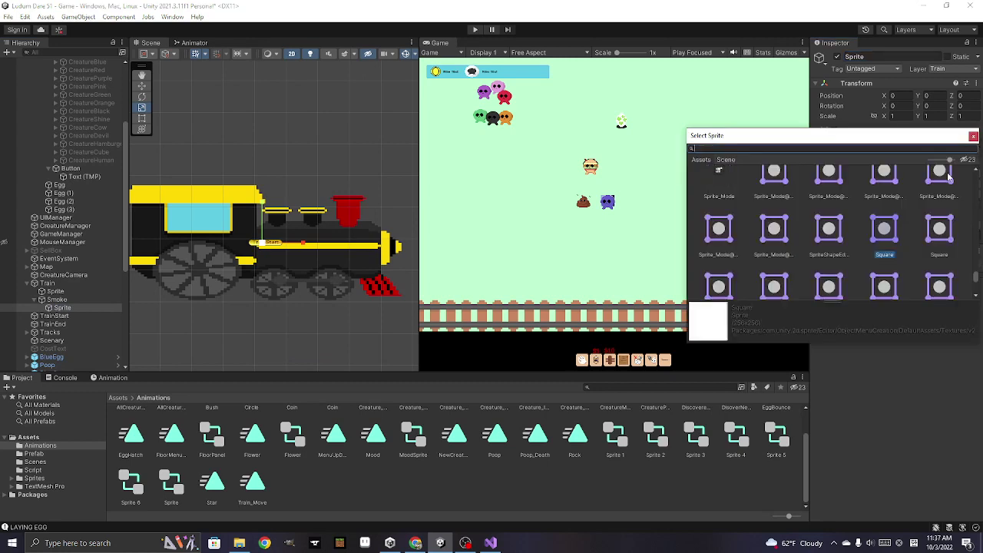
type("smoke")
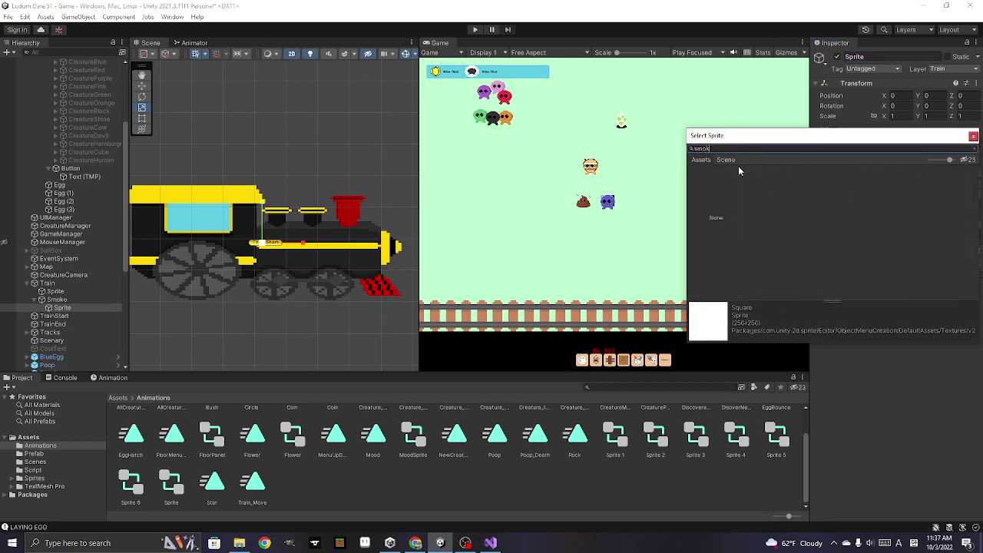
key("BackSpace")
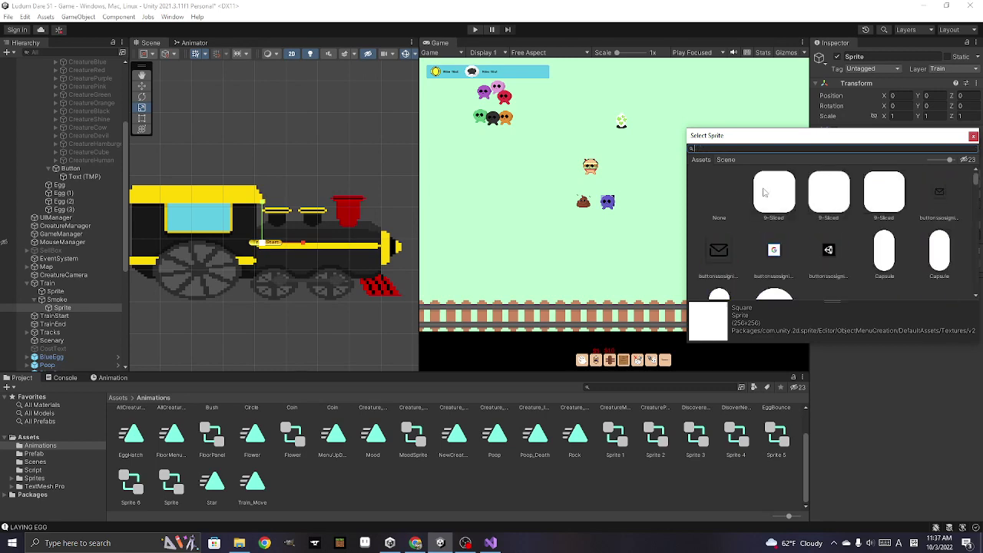
Locate the puff sprites by expanding effects-Sheet in the Sprites folder
left_click(974, 137)
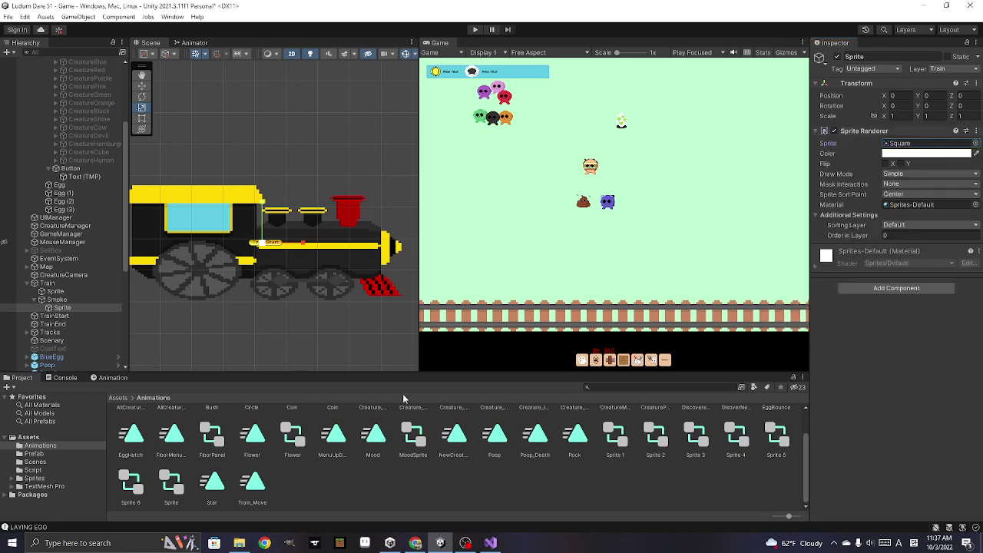
left_click(39, 478)
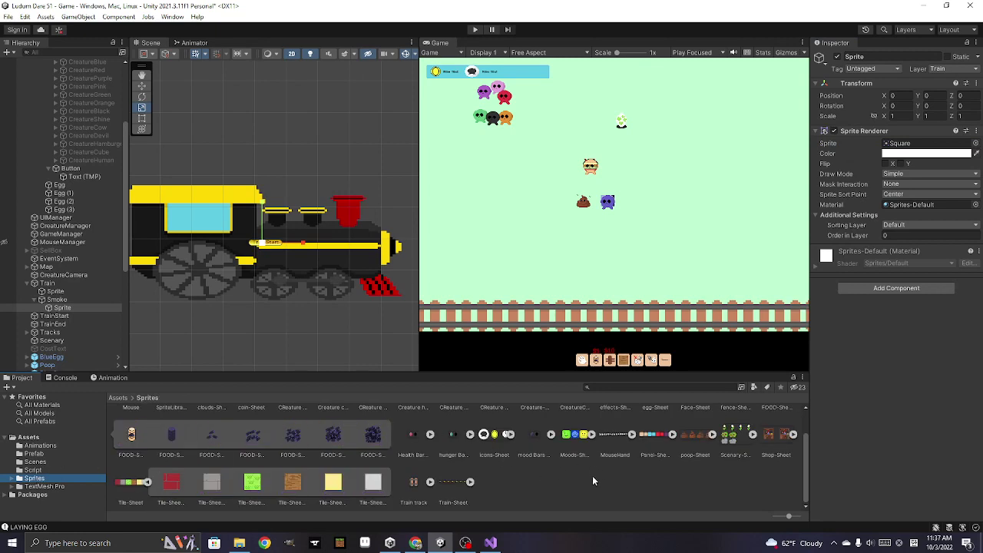
scroll(525, 485, "up", 2)
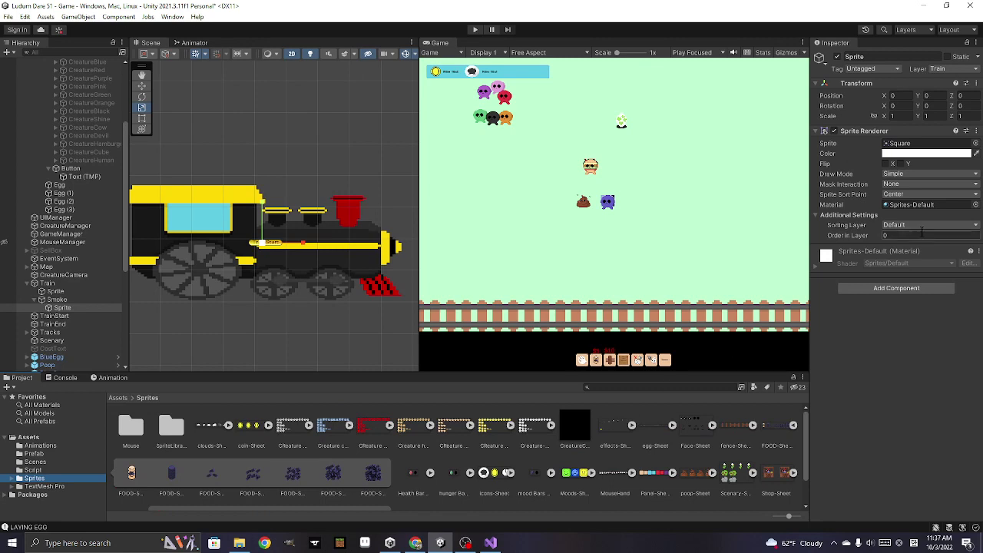
left_click(975, 144)
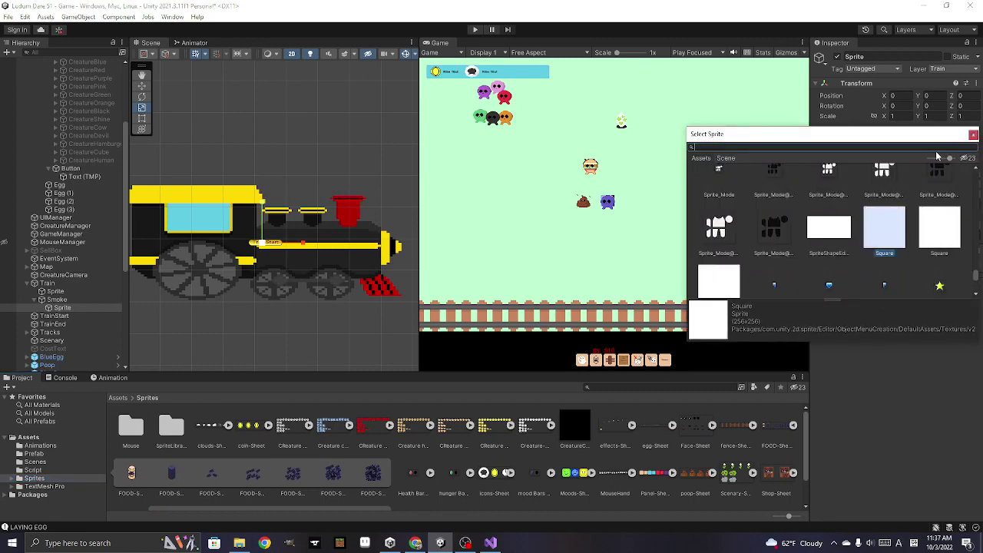
type("eff")
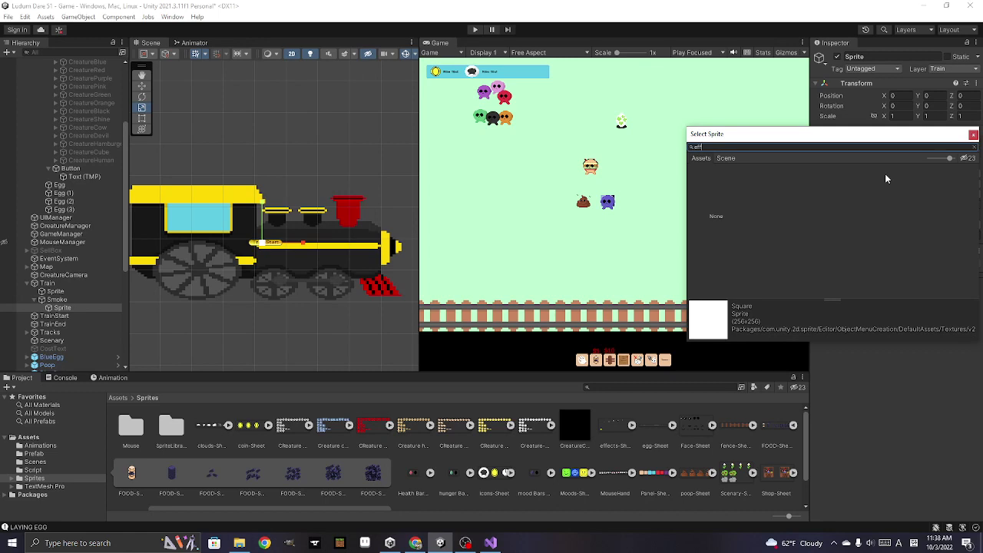
key("BackSpace")
key("BackSpace")
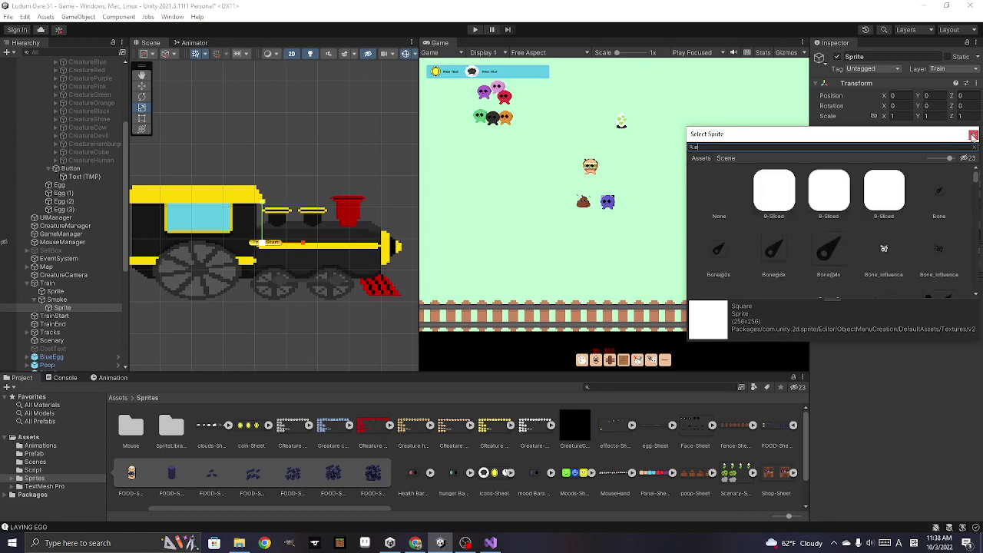
left_click(973, 135)
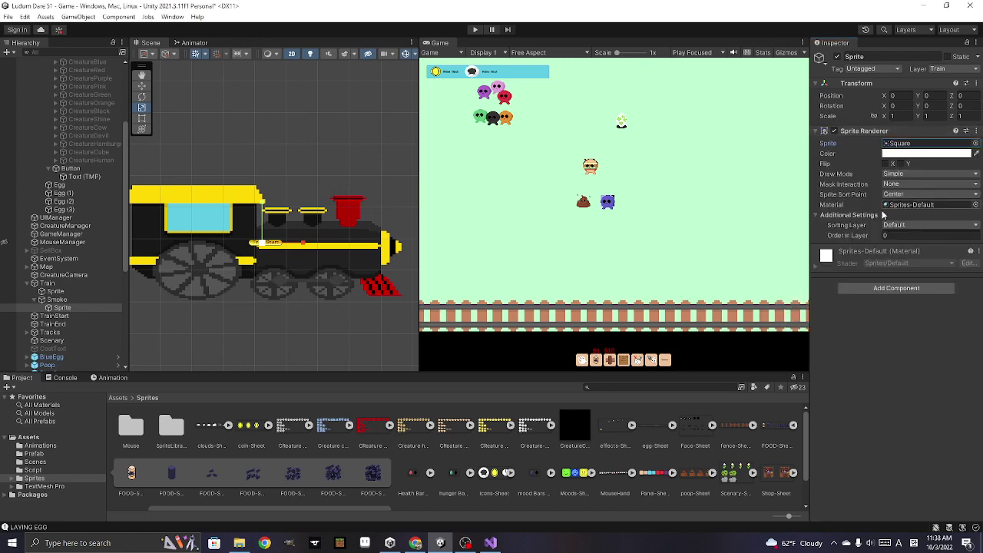
left_click(618, 426)
left_click(632, 425)
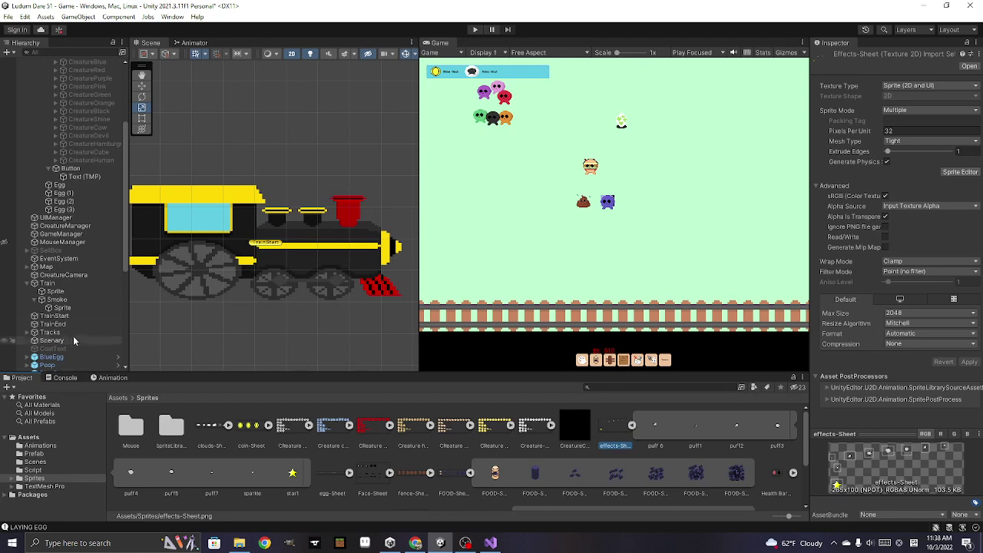
Assign puff1 to the Sprite object under Smoke, searching 'puf' in the picker
left_click(69, 301)
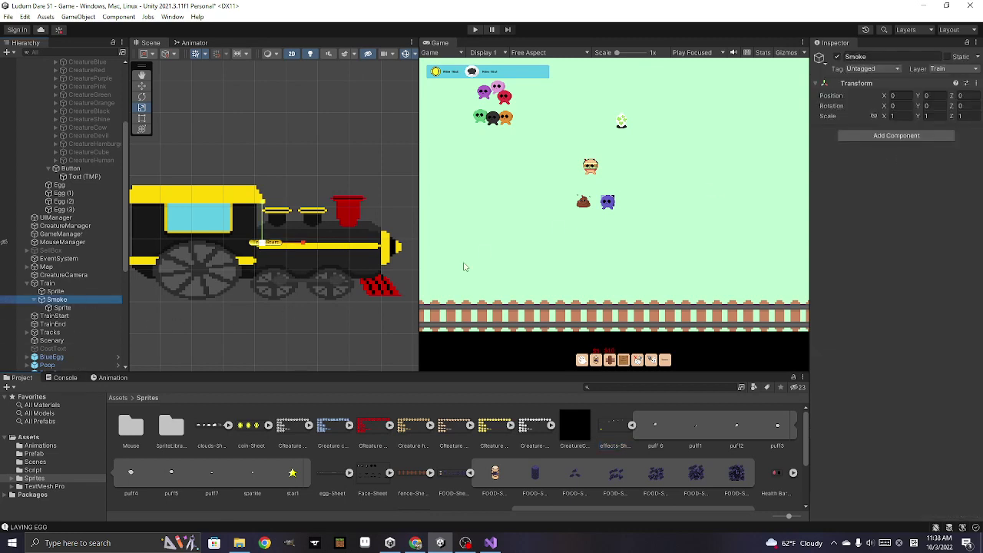
left_click(76, 309)
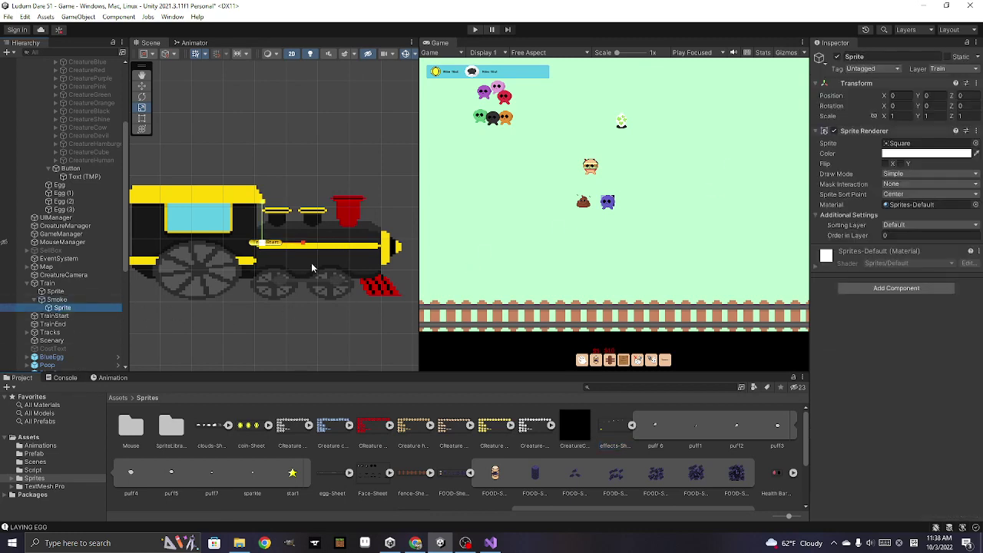
left_click(976, 144)
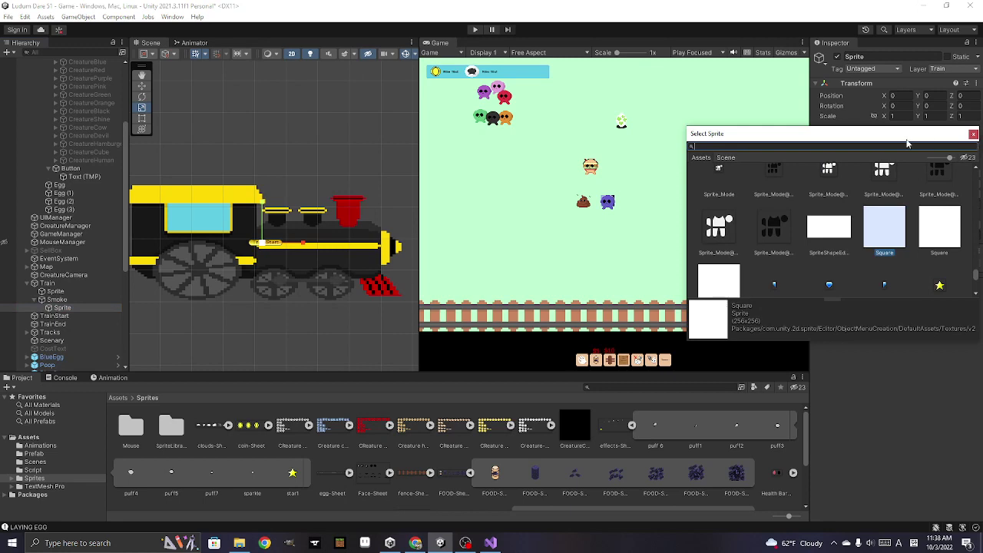
type("puf")
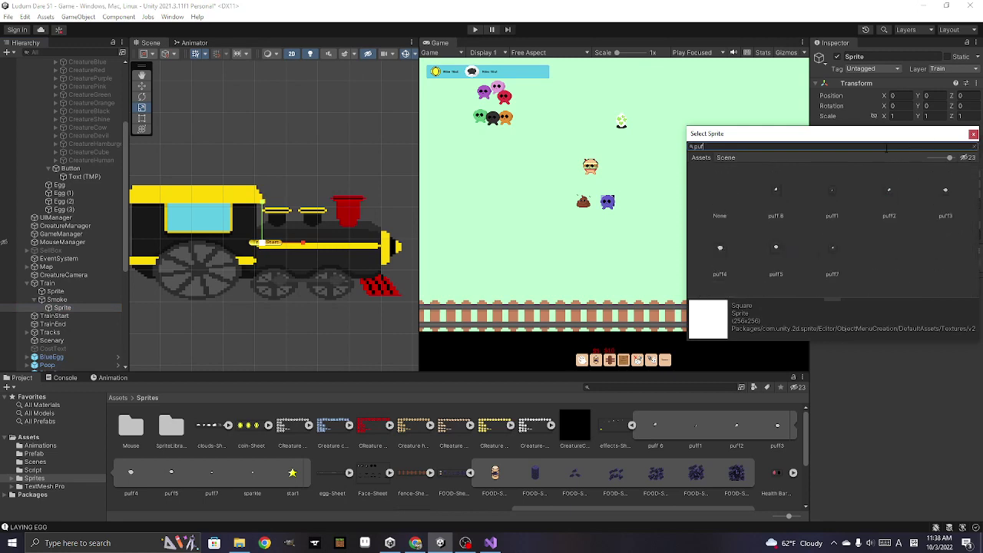
double_click(834, 190)
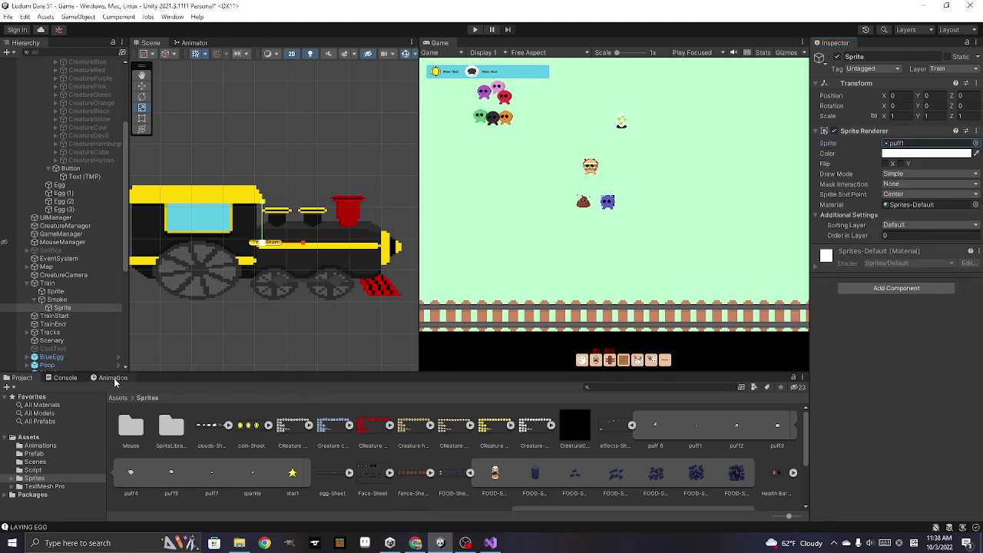
Create an animation clip named TrainPuff in Assets/Animations for the Smoke's Sprite
left_click(113, 379)
left_click(508, 470)
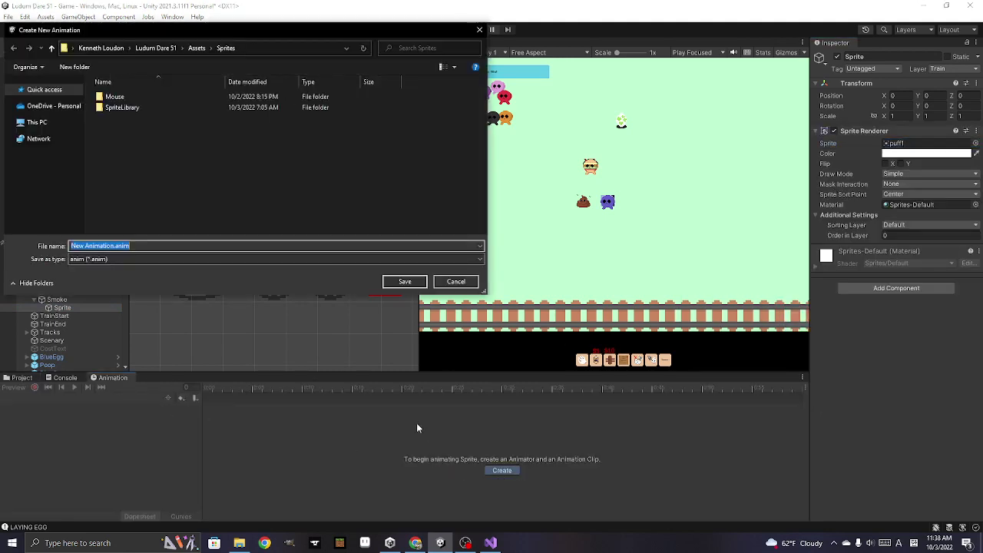
left_click(196, 50)
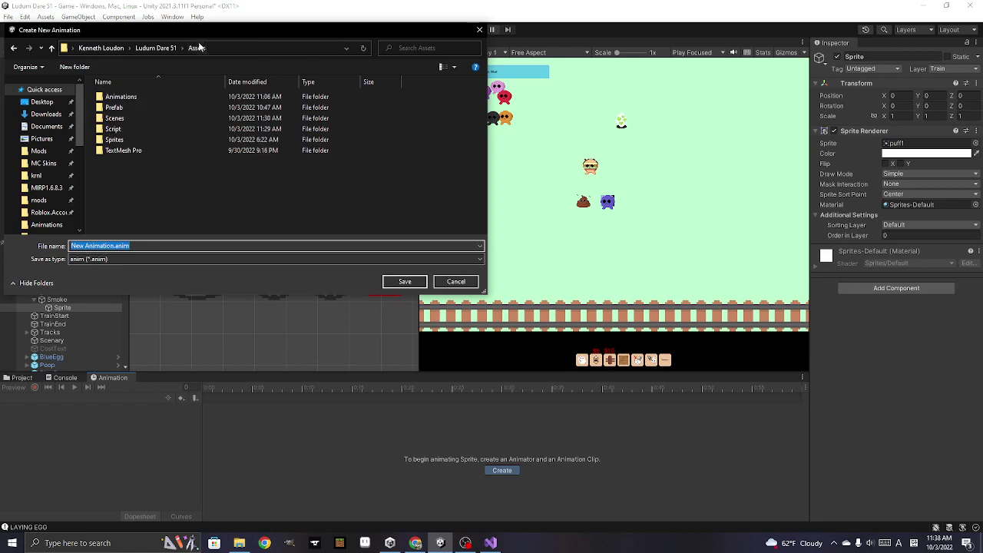
double_click(123, 96)
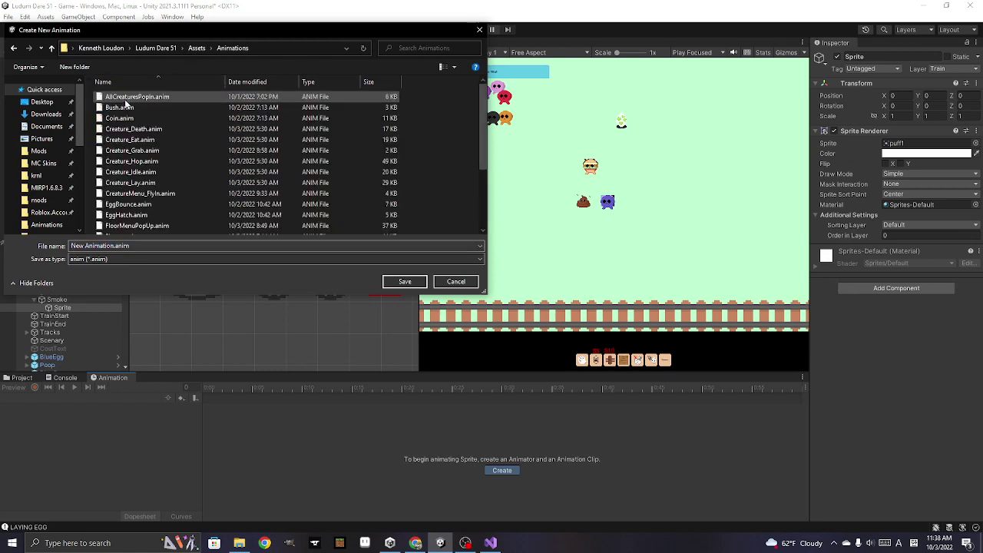
left_click(139, 245)
type("p")
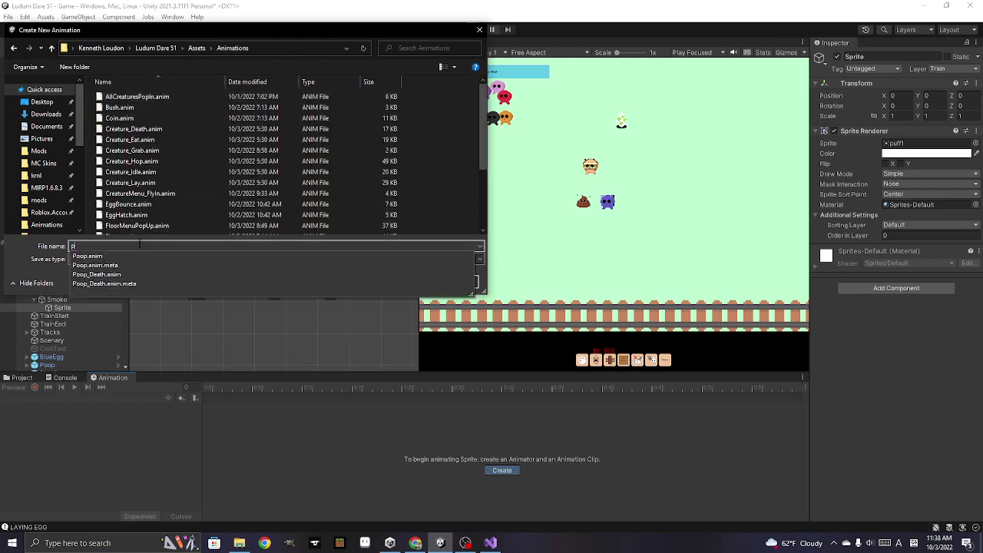
type("uff")
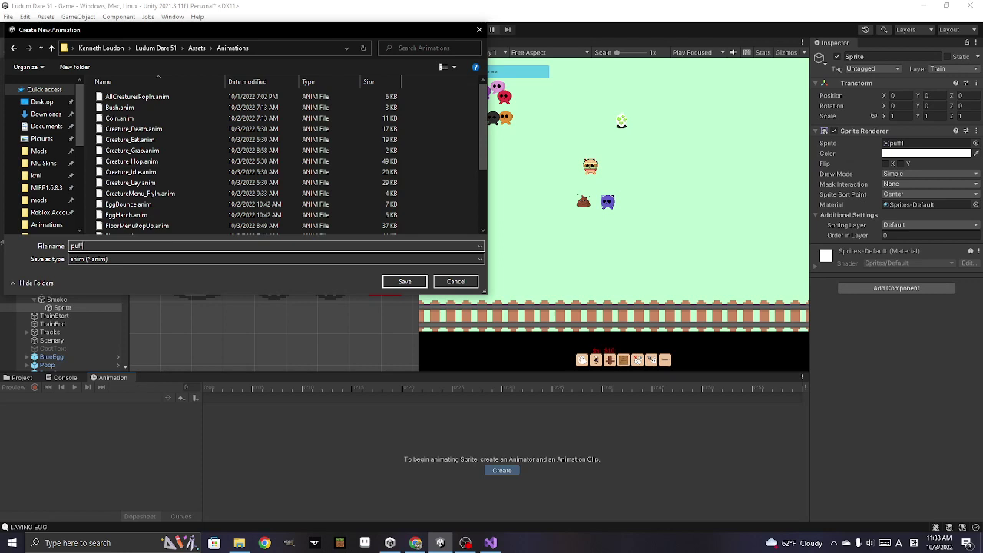
key("BackSpace")
key("BackSpace")
key("BackSpace")
type("T")
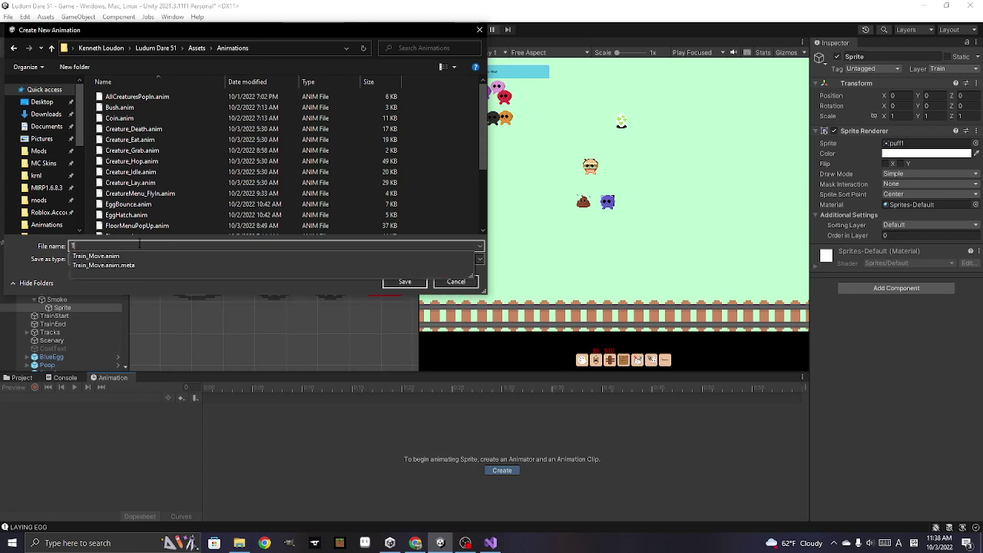
type("Smoke")
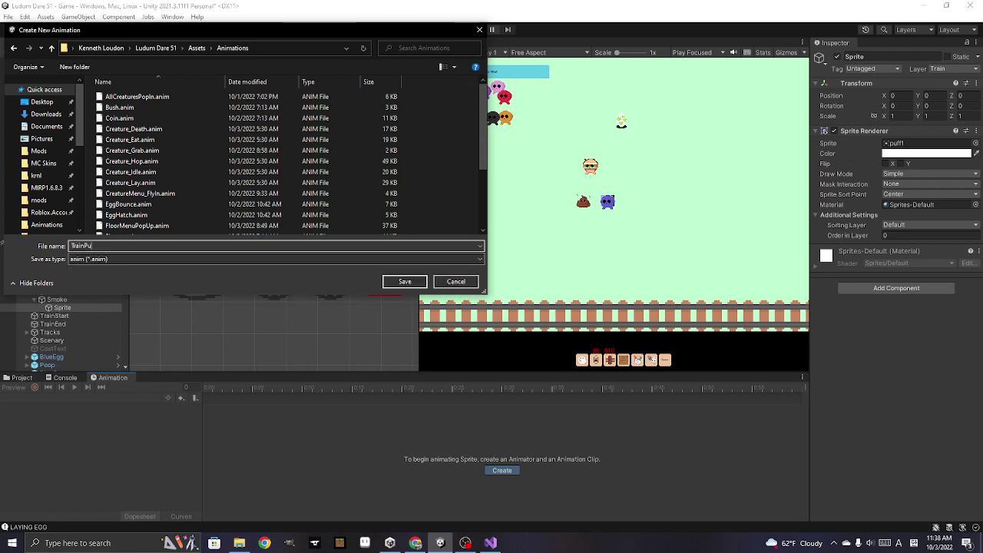
key("Return")
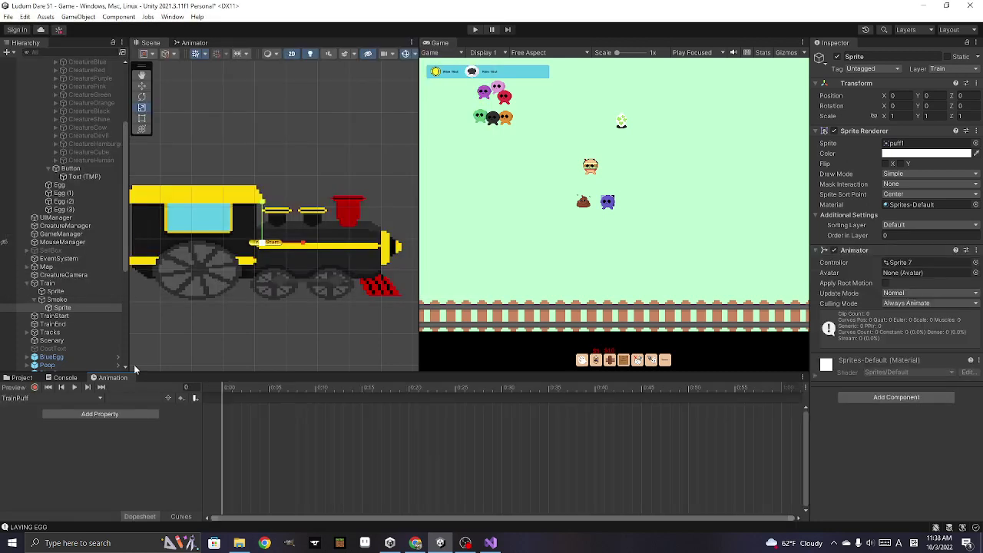
Record a puff2 sprite key at frame 5, keeping puff1 at frame 0
left_click(35, 388)
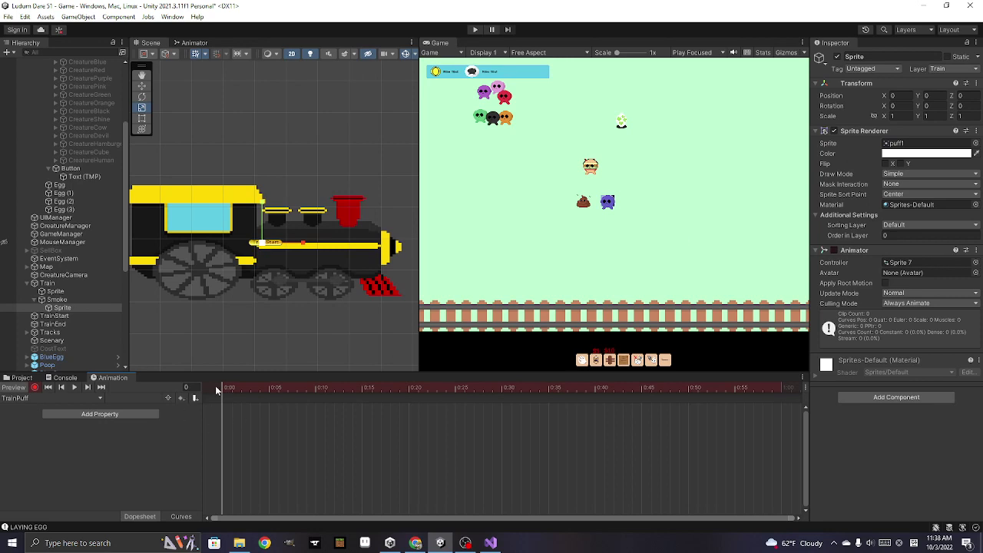
left_click_drag(225, 386, 270, 384)
left_click(974, 143)
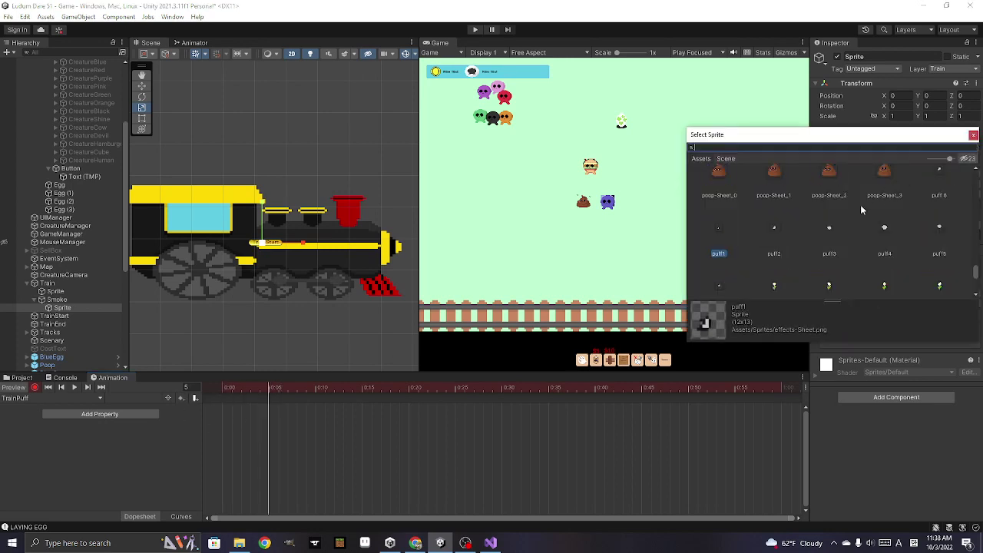
left_click(774, 231)
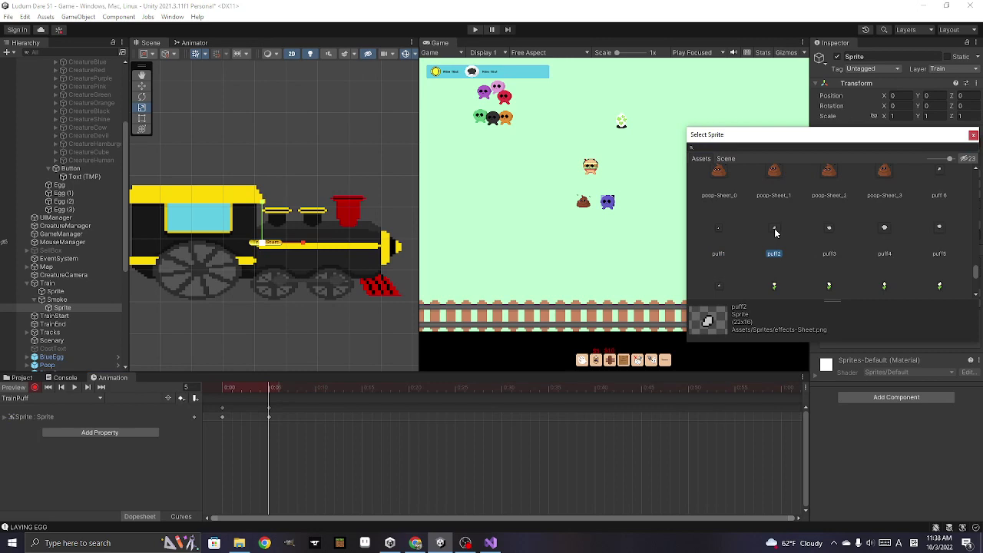
left_click(973, 135)
left_click_drag(232, 387, 222, 392)
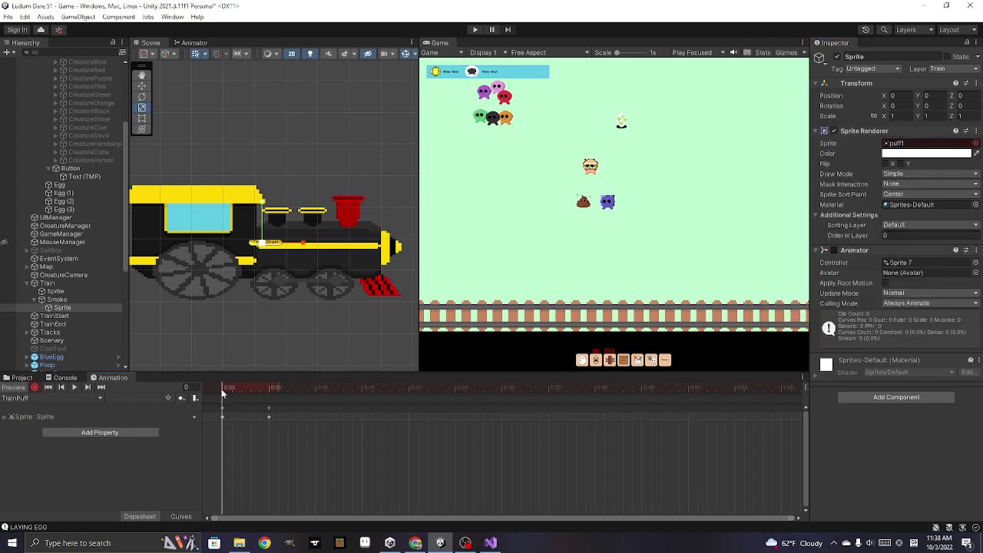
left_click(86, 307)
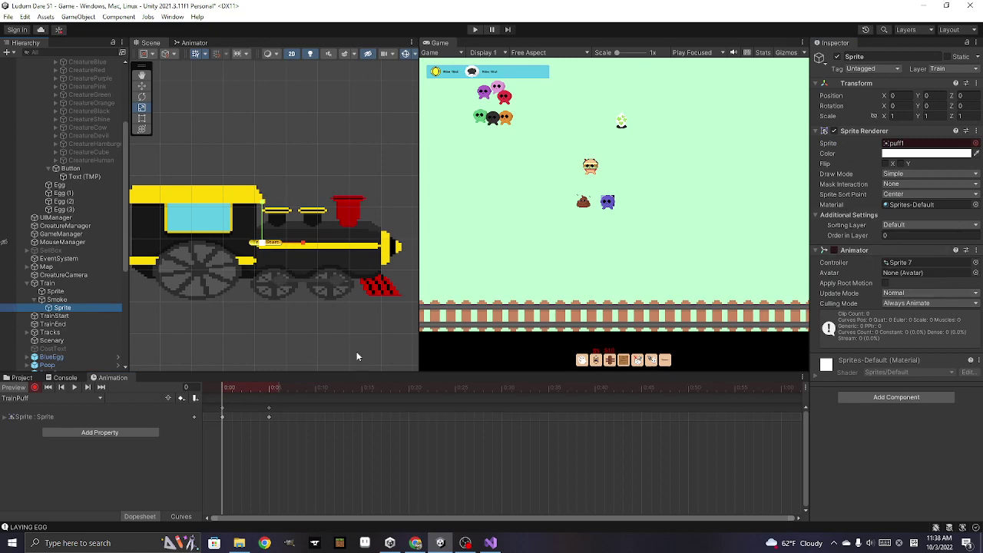
Stop recording and set the smoke sprite's Sorting Layer to Train
left_click(34, 387)
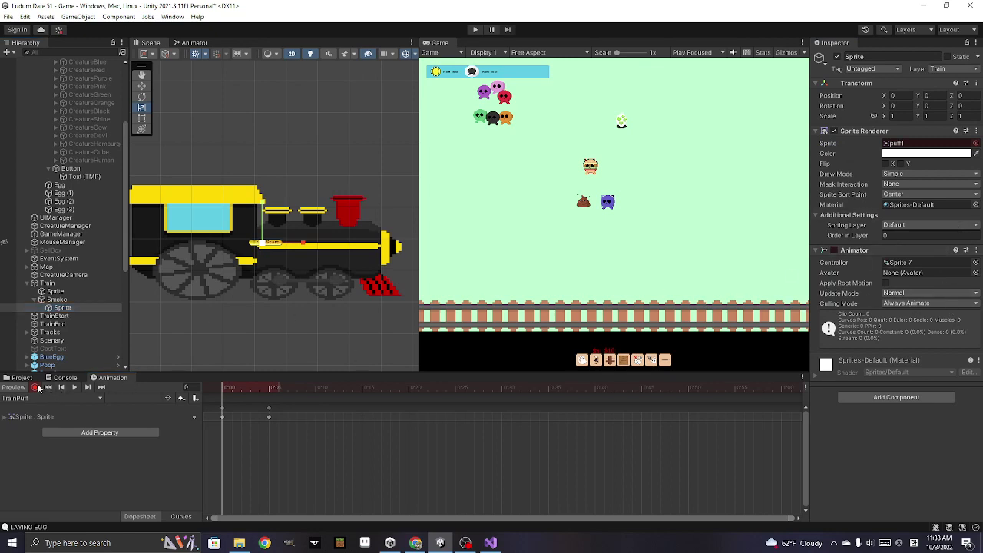
left_click(912, 225)
left_click(916, 292)
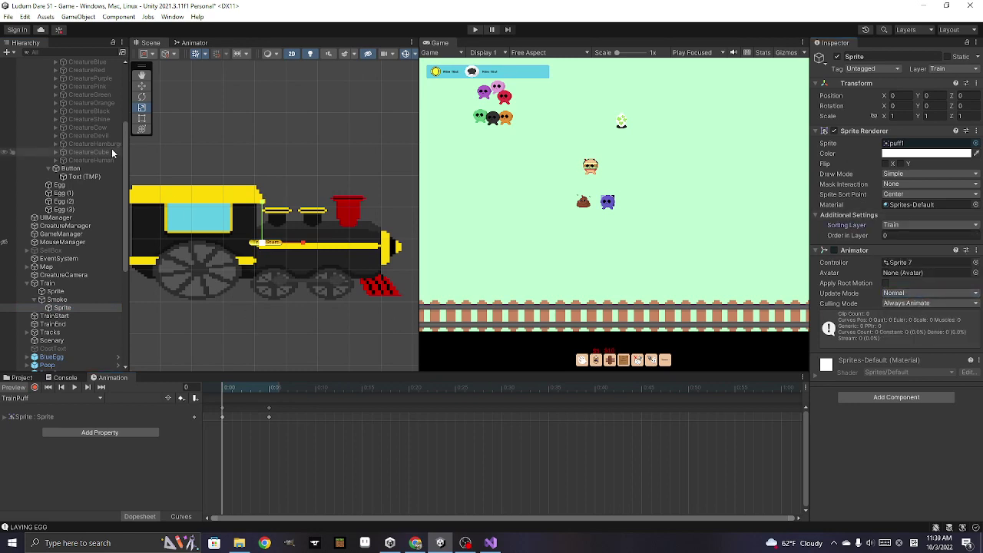
Move the smoke sprite just above the locomotive's chimney, around 2.69, 1.75
left_click(141, 86)
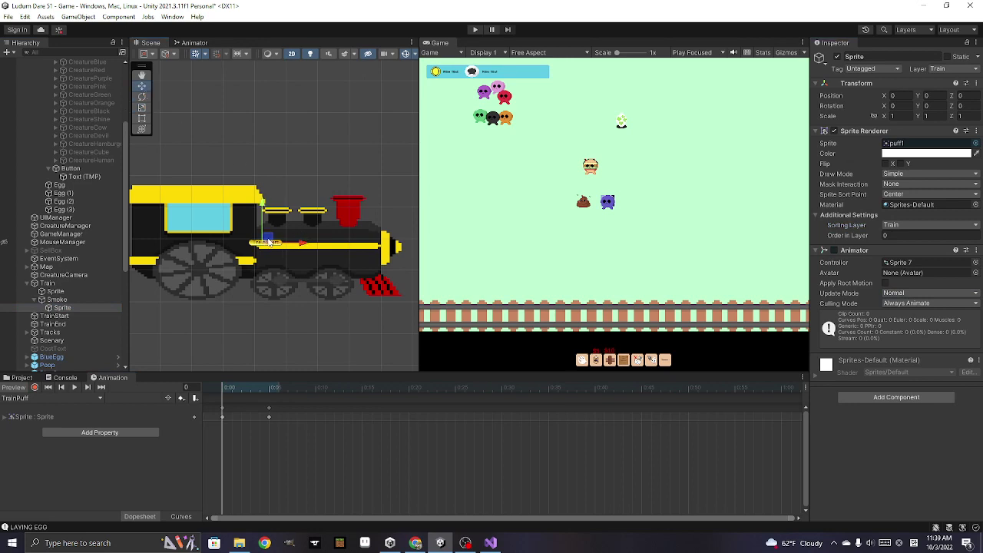
left_click_drag(269, 238, 208, 164)
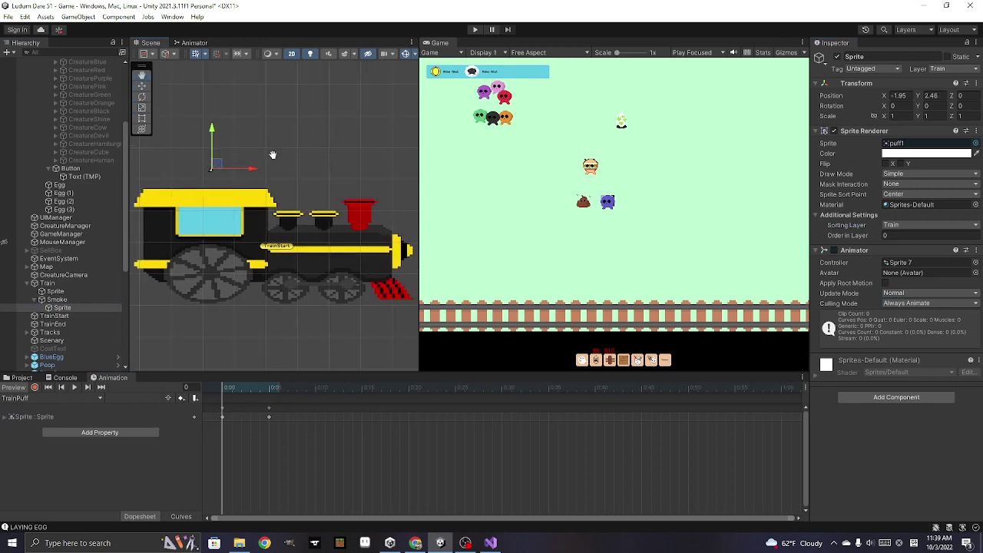
mouse_move(272, 154)
middle_mouse_down()
mouse_move(377, 164)
mouse_move(222, 170)
middle_mouse_up()
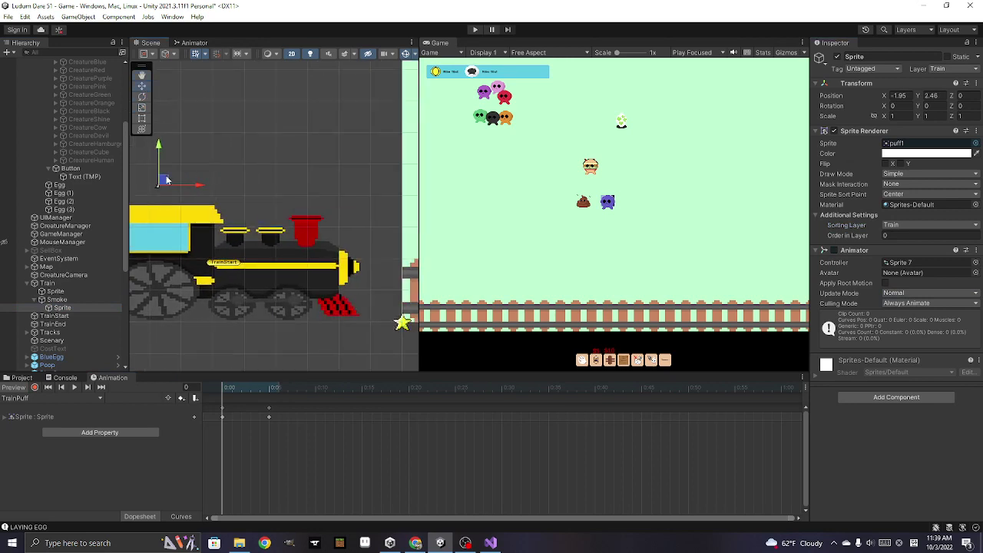
left_click_drag(166, 181, 312, 203)
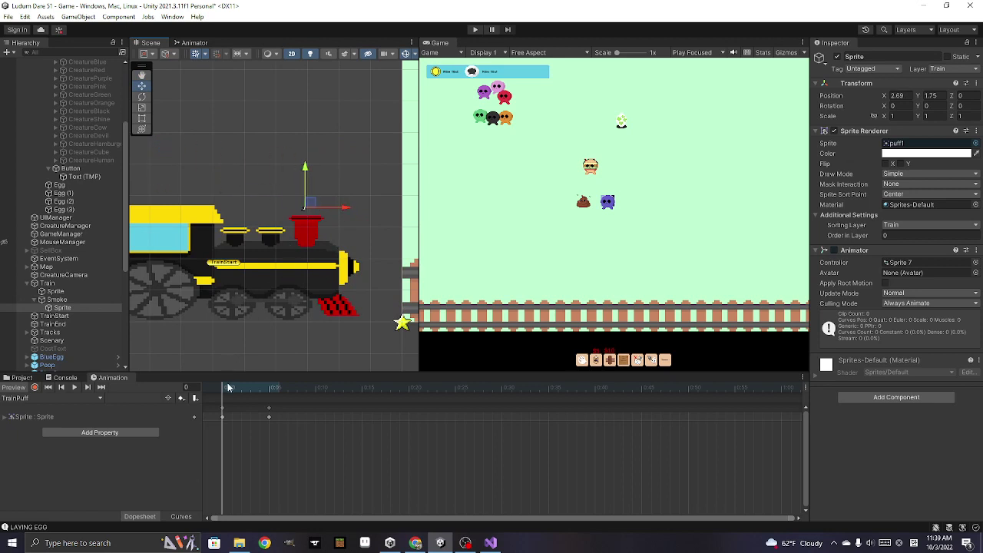
Move the TrainPuff playhead to frame 10 and assign the puff3 sprite to the smoke
left_click_drag(227, 388, 314, 386)
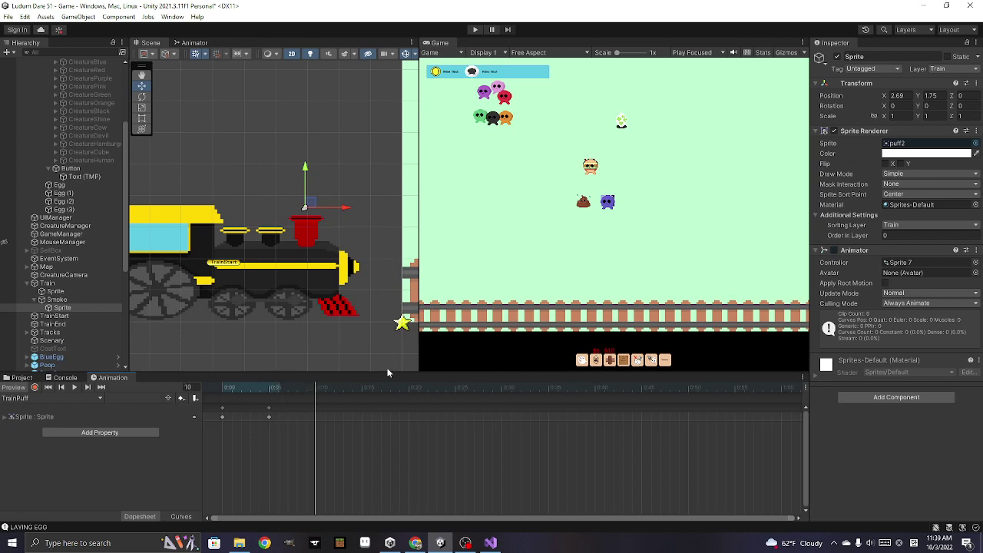
left_click(975, 143)
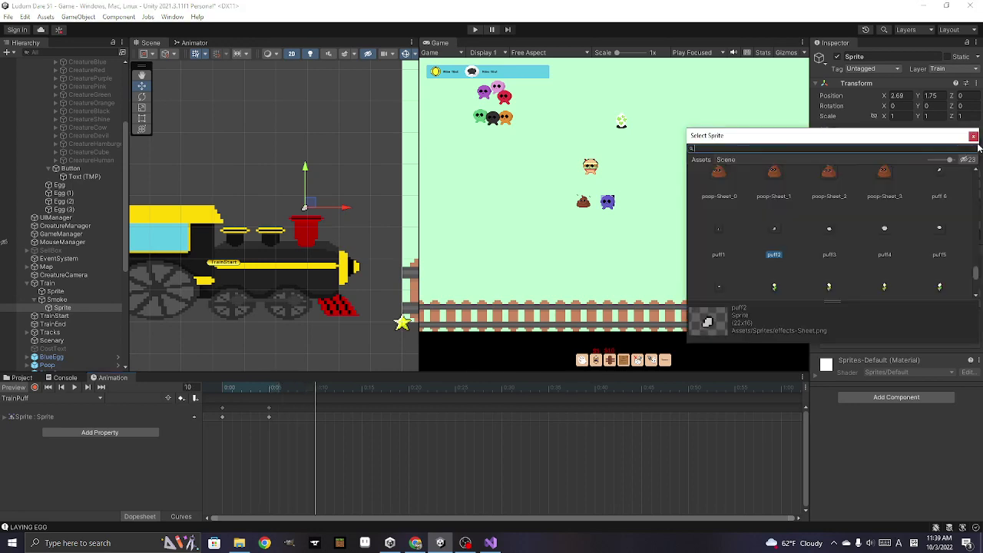
double_click(829, 230)
left_click_drag(319, 388, 314, 386)
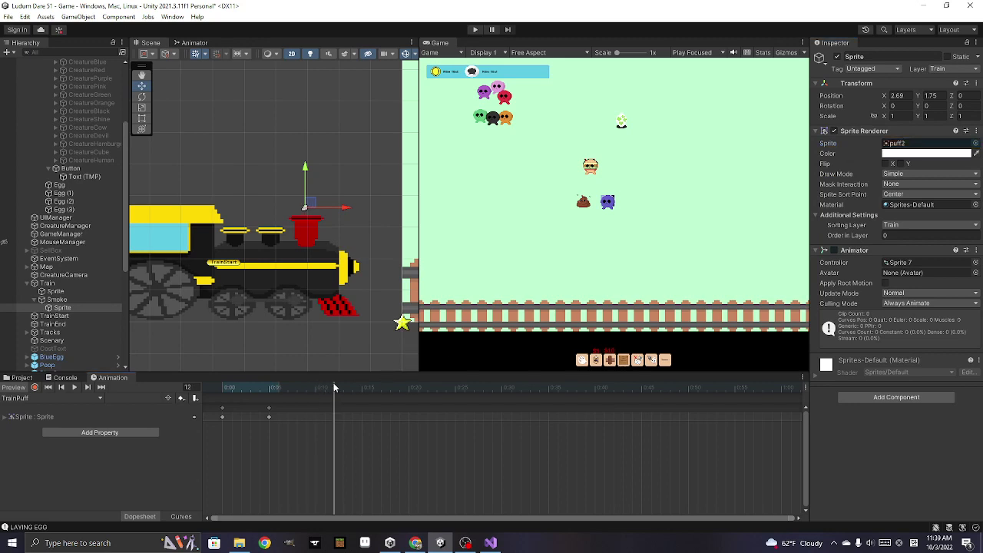
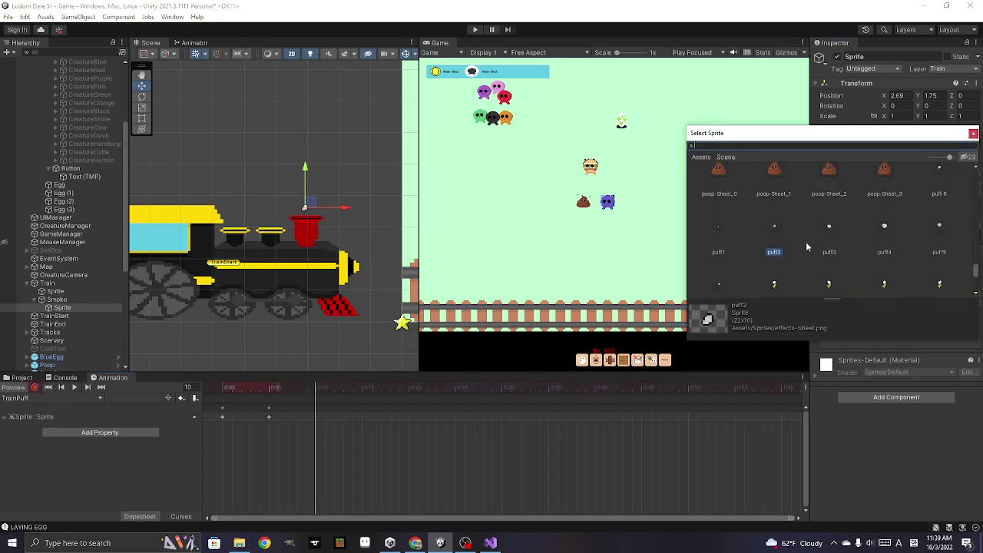
Key sprites puff3, puff4, puff5 and puff 6 at frames 10, 15, 20 and 25, then preview the clip
double_click(829, 231)
left_click_drag(312, 390, 363, 390)
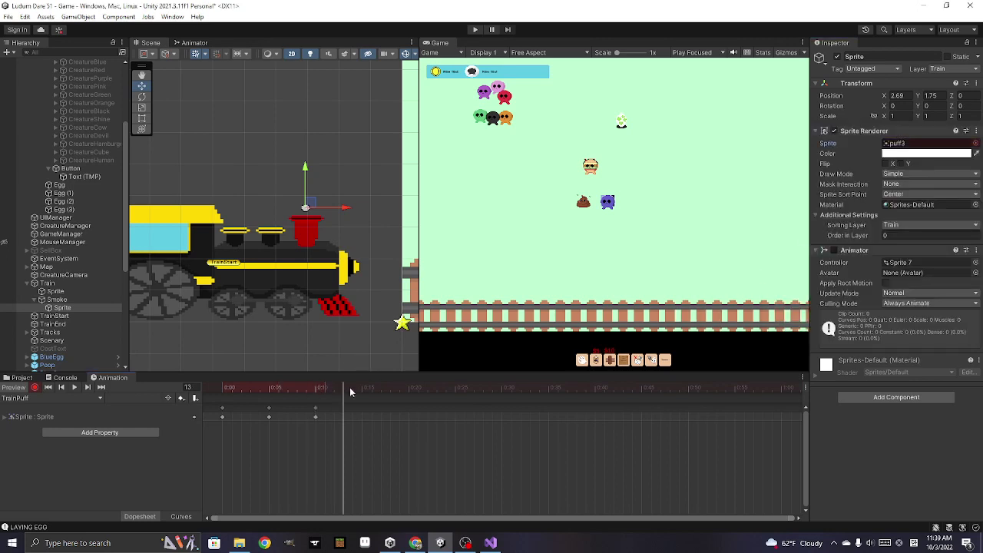
left_click(975, 142)
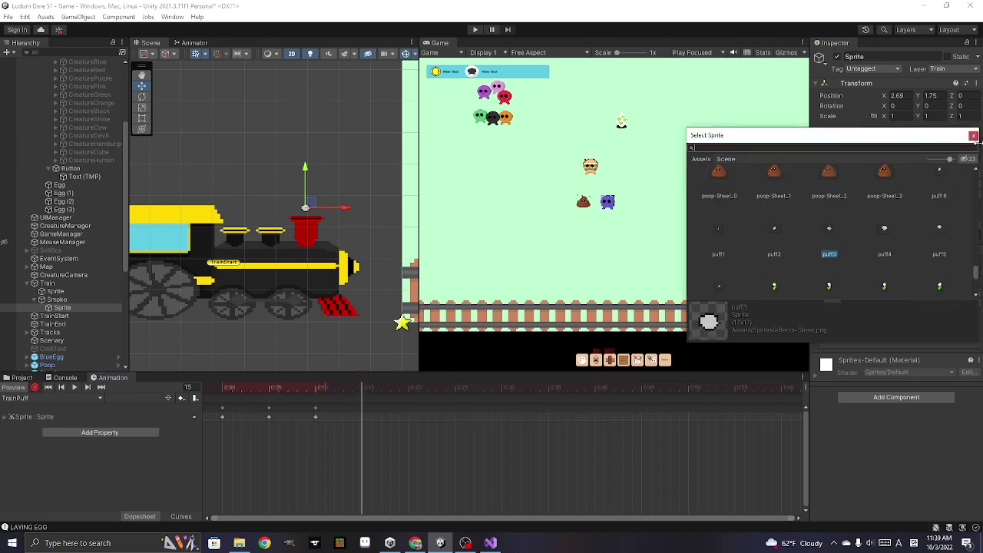
double_click(884, 229)
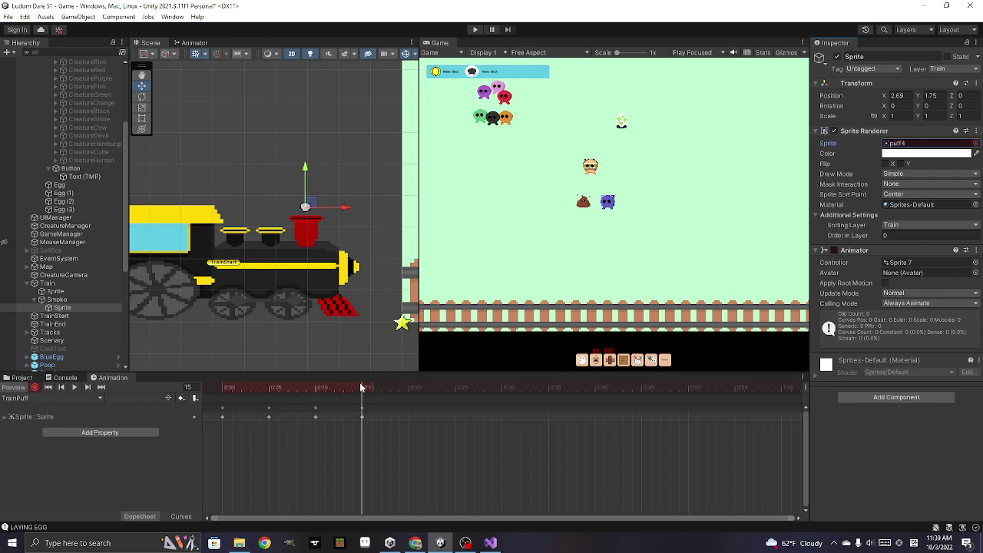
left_click_drag(363, 388, 410, 386)
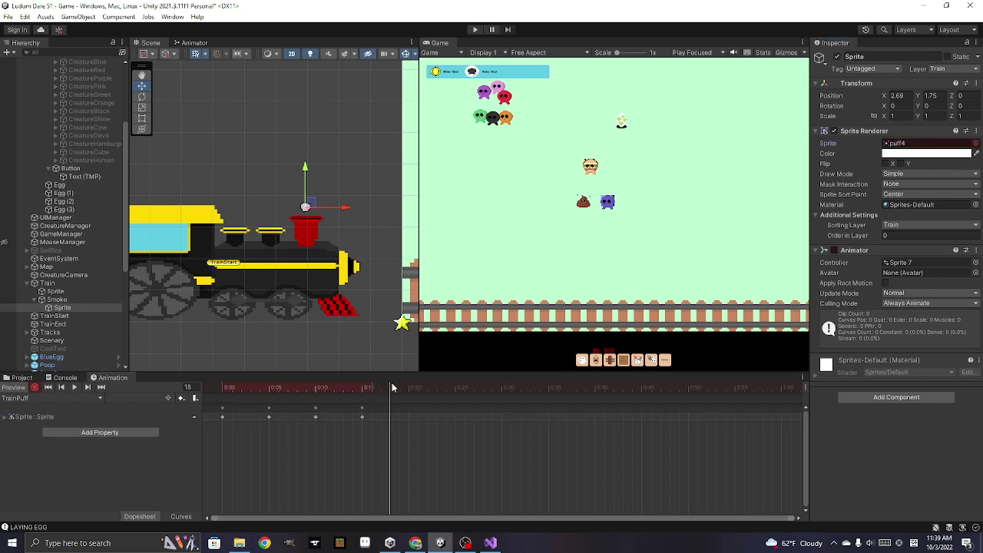
left_click(976, 142)
double_click(939, 226)
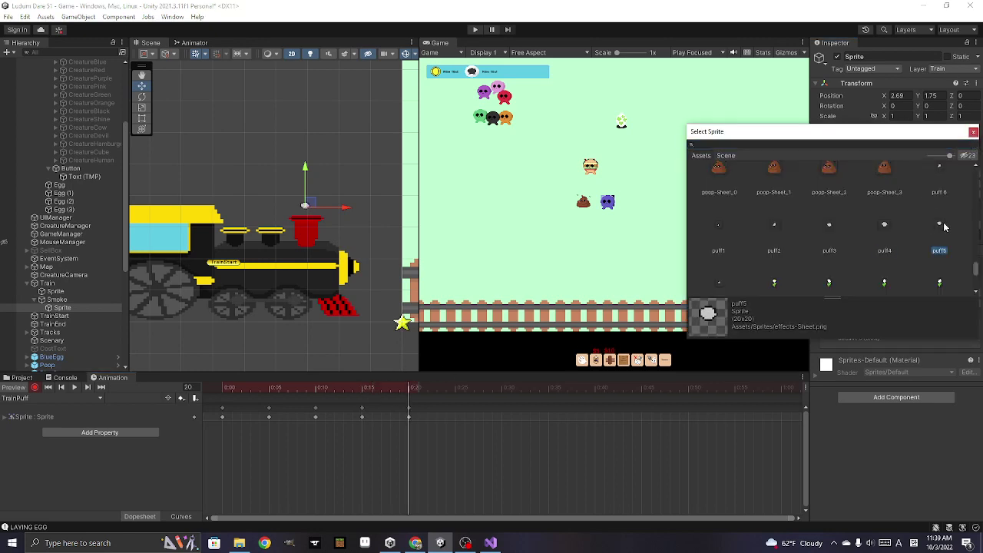
left_click_drag(412, 387, 456, 388)
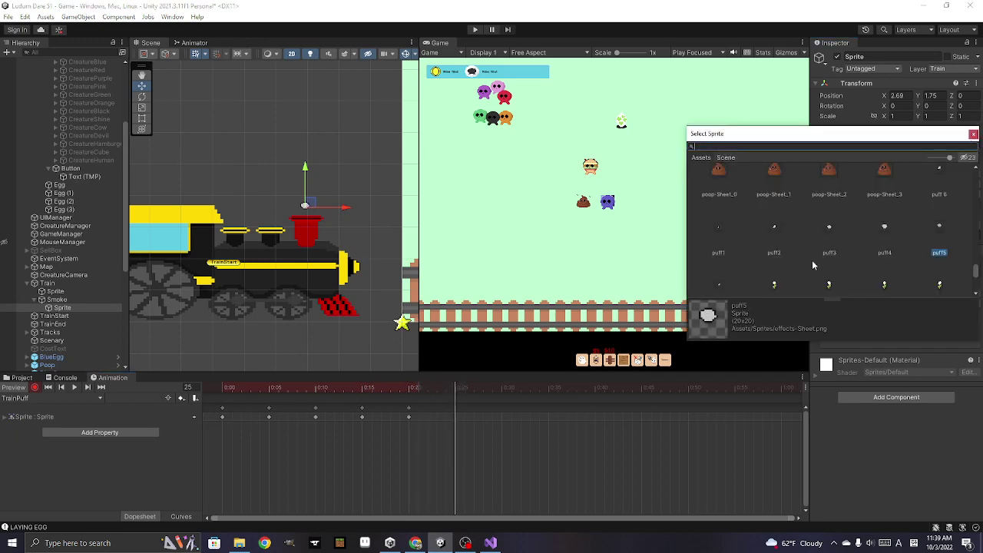
left_click(940, 174)
double_click(940, 175)
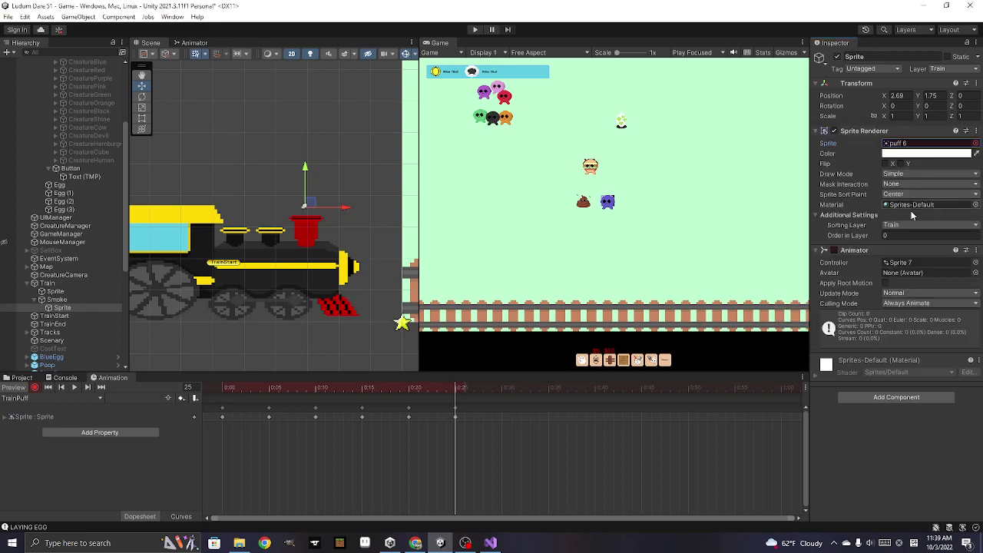
left_click(74, 388)
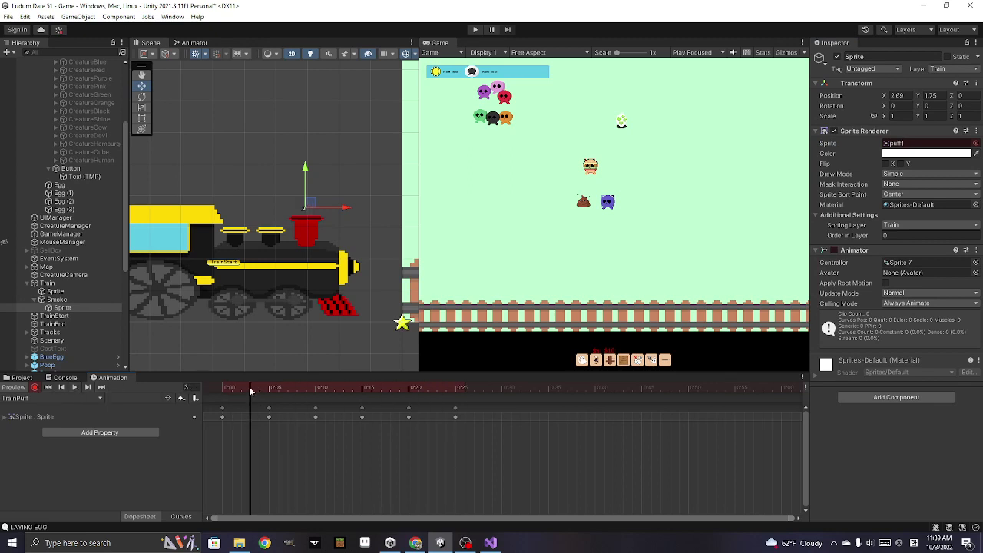
Key the puff further up and left at frames 5, 10, 15, 20 and 25, then rewind to frame 0
left_click_drag(249, 390, 269, 390)
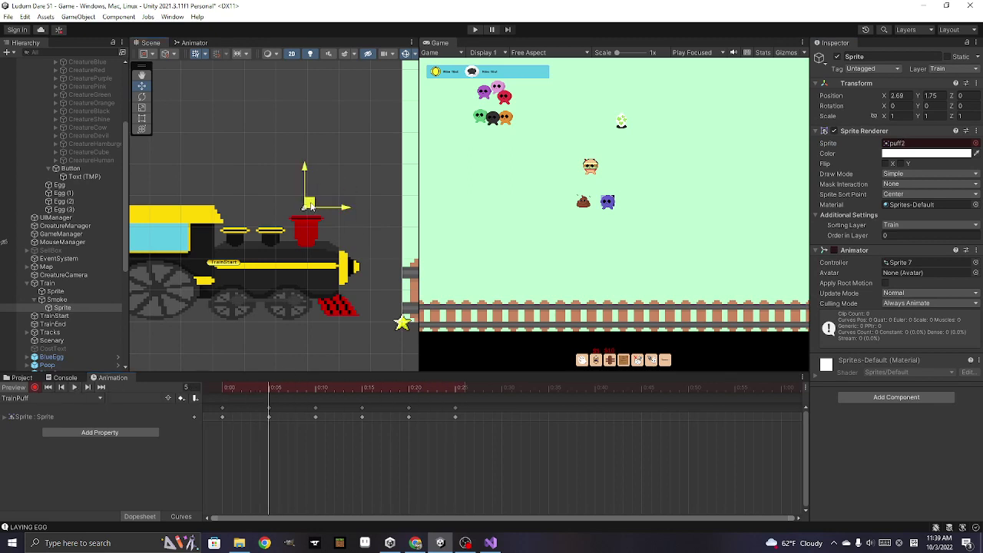
left_click_drag(311, 204, 302, 199)
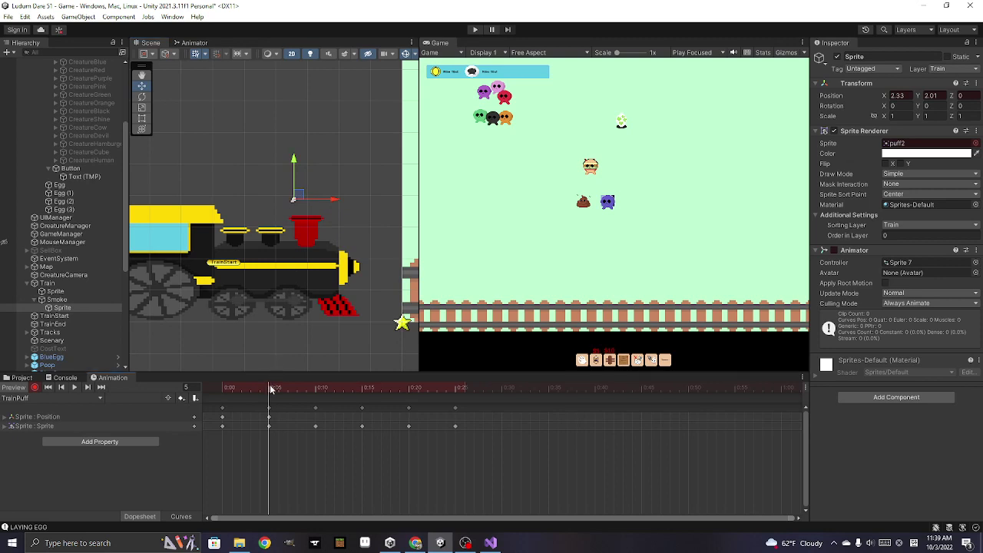
left_click_drag(270, 390, 314, 380)
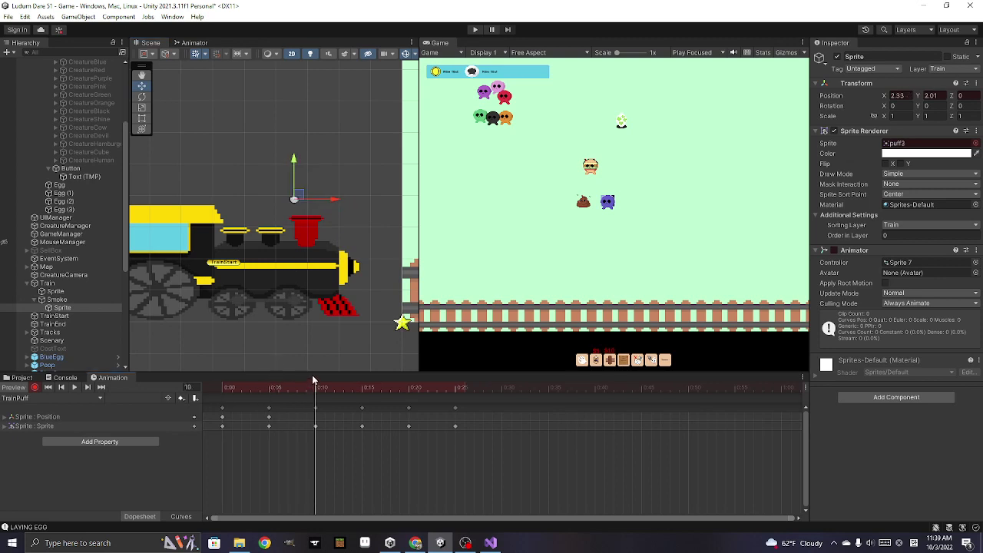
left_click_drag(299, 196, 283, 184)
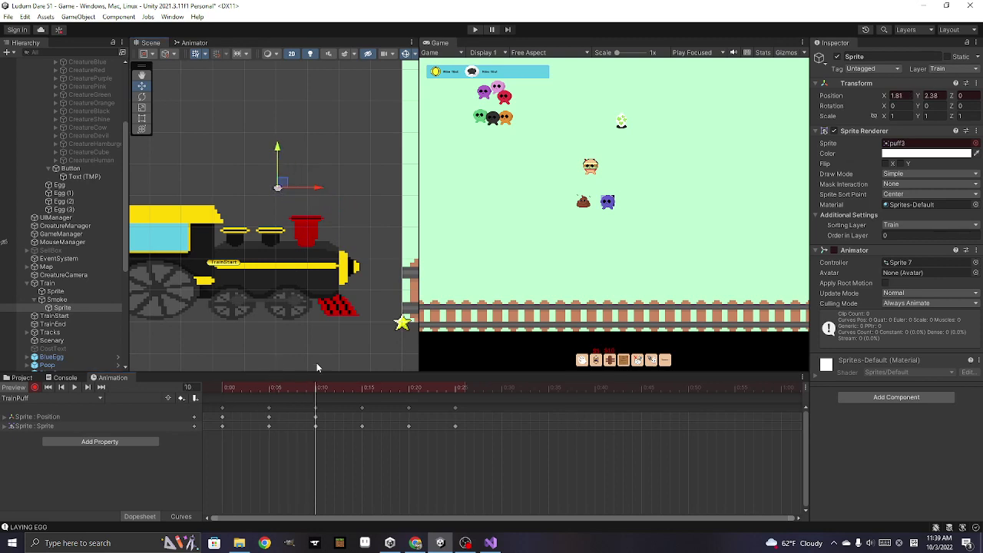
left_click_drag(318, 389, 363, 390)
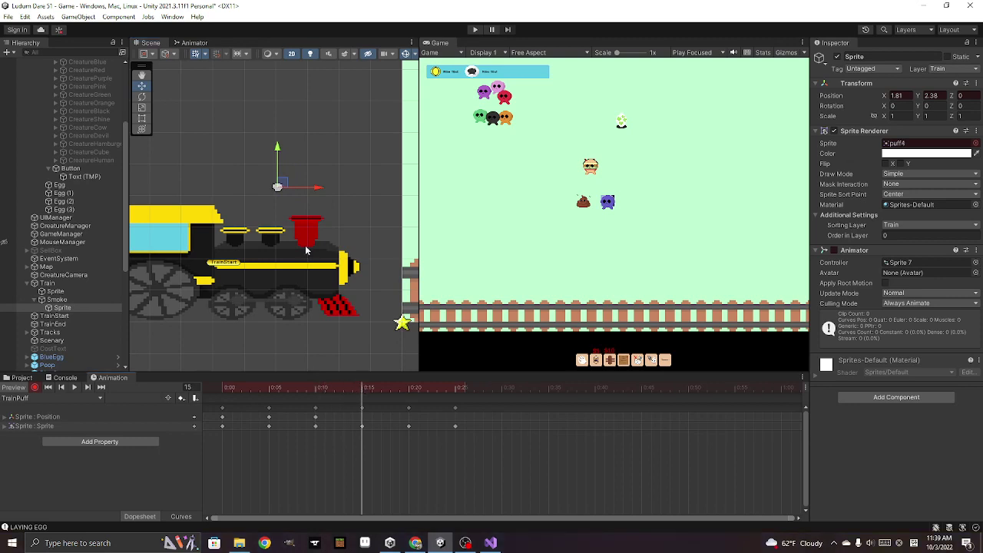
left_click_drag(282, 185, 259, 172)
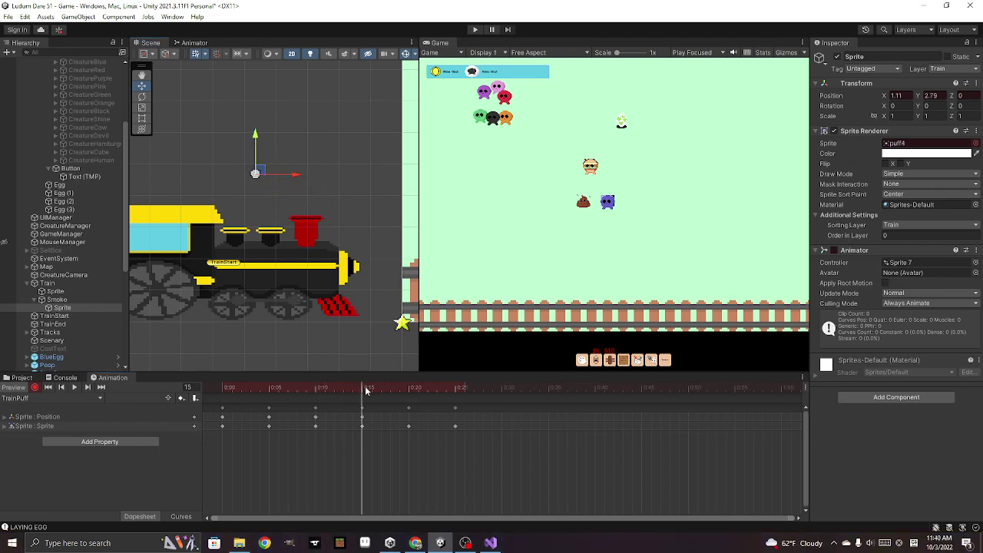
left_click_drag(366, 389, 408, 388)
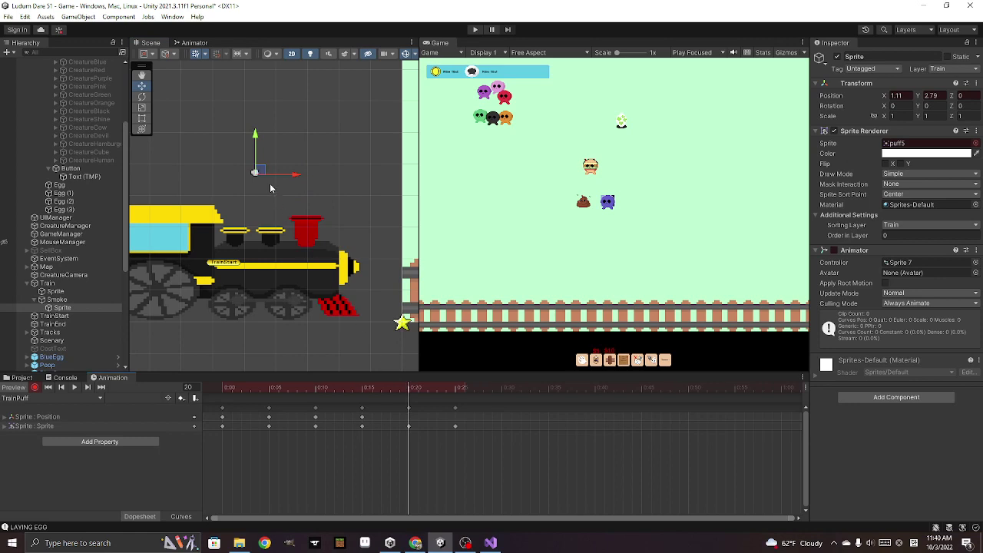
left_click_drag(271, 187, 242, 167)
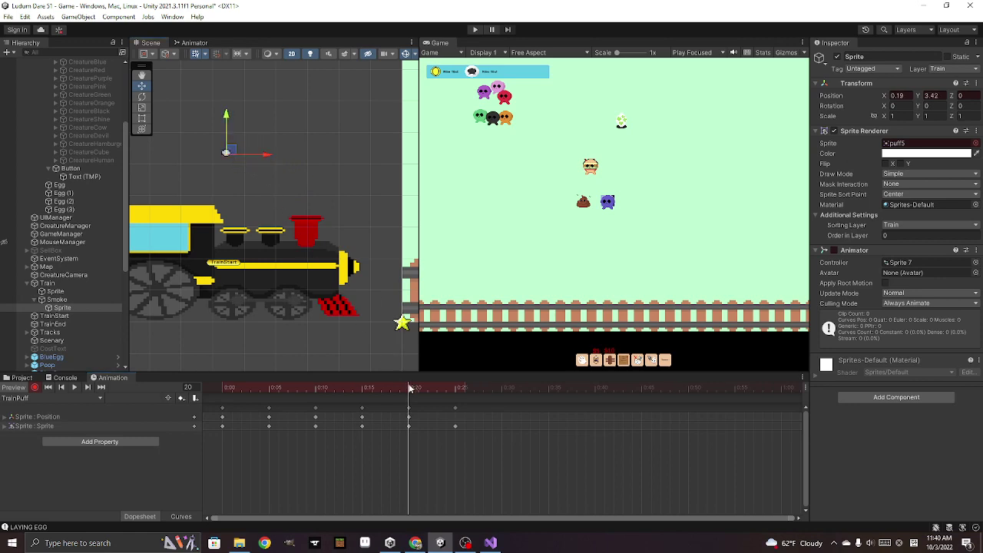
left_click_drag(410, 388, 455, 388)
left_click_drag(239, 156, 209, 136)
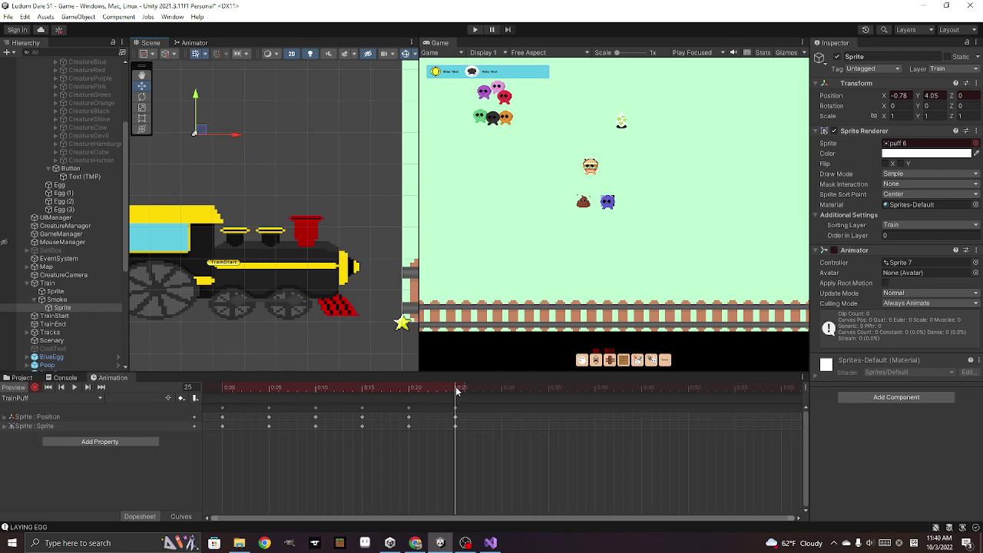
left_click_drag(456, 388, 211, 386)
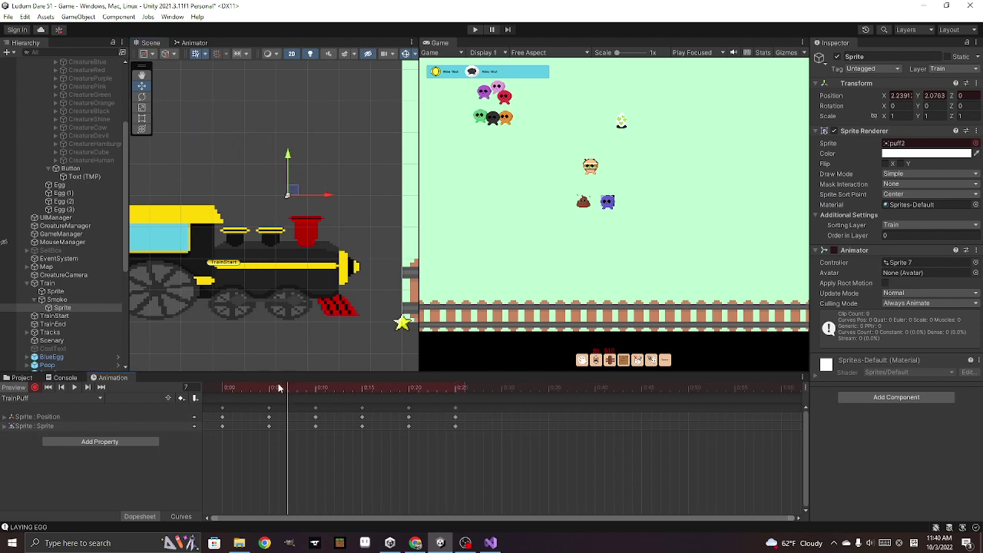
Play the TrainPuff preview and zoom out the Scene view
left_click(74, 388)
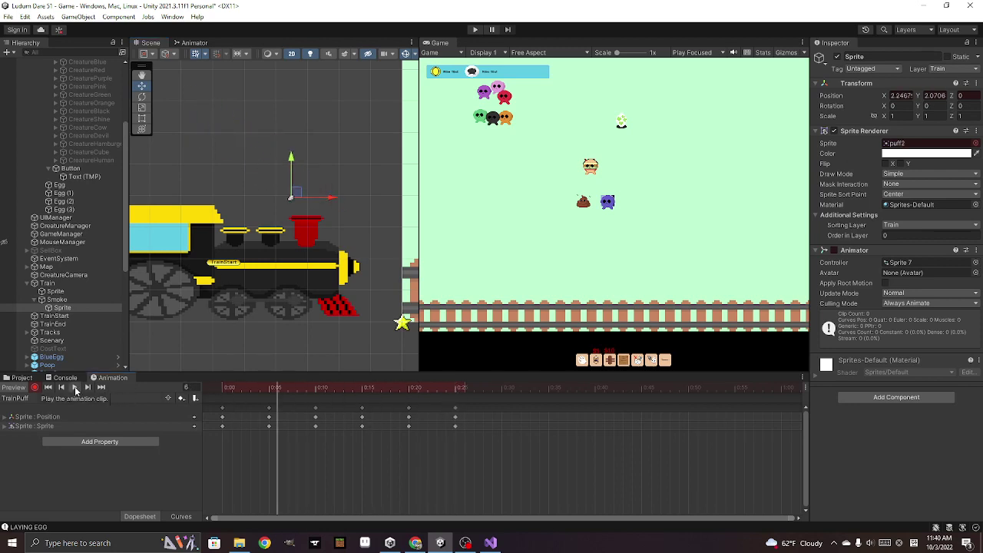
scroll(326, 278, "down", 1)
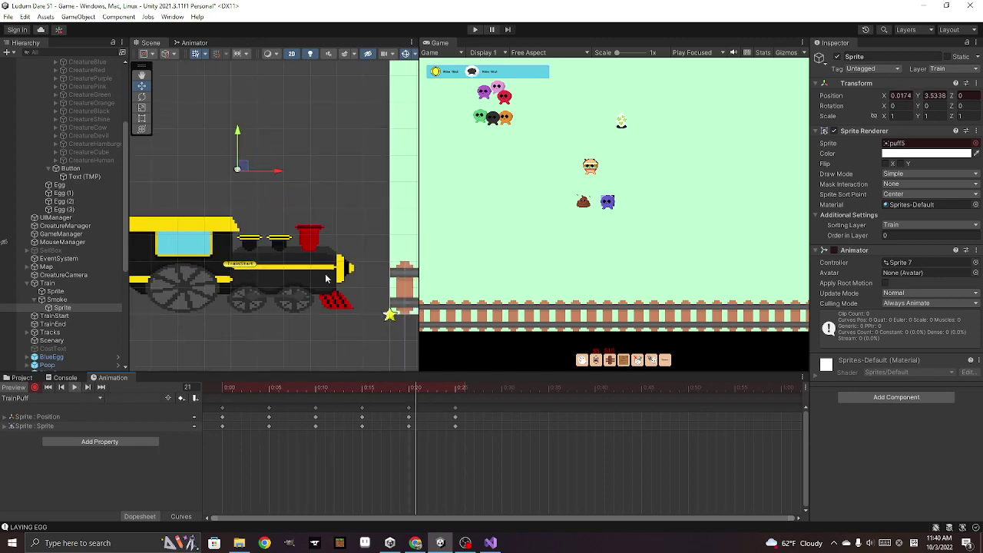
scroll(326, 279, "down", 2)
scroll(326, 279, "down", 1)
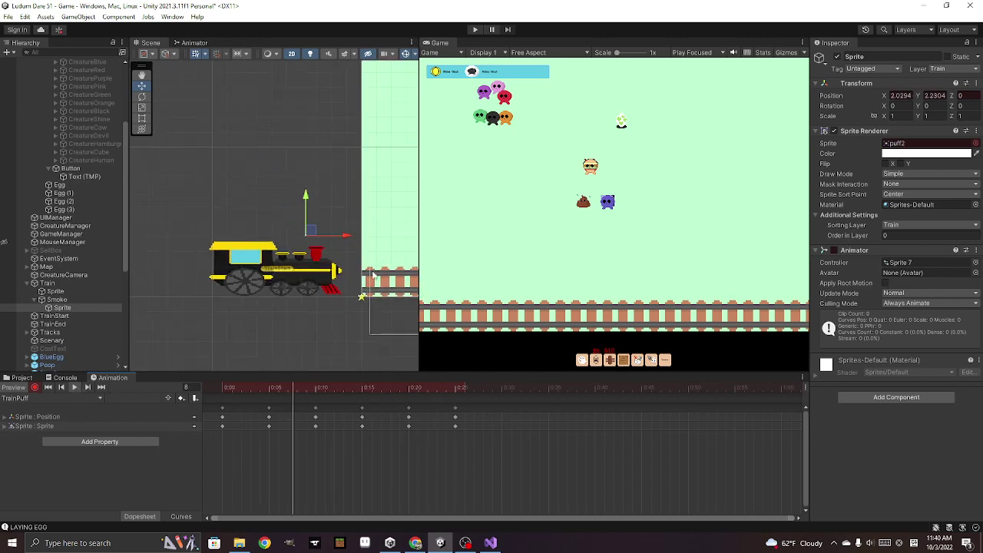
Select the Image object under DiscoveredCreature and scroll through its settings
left_click(289, 316)
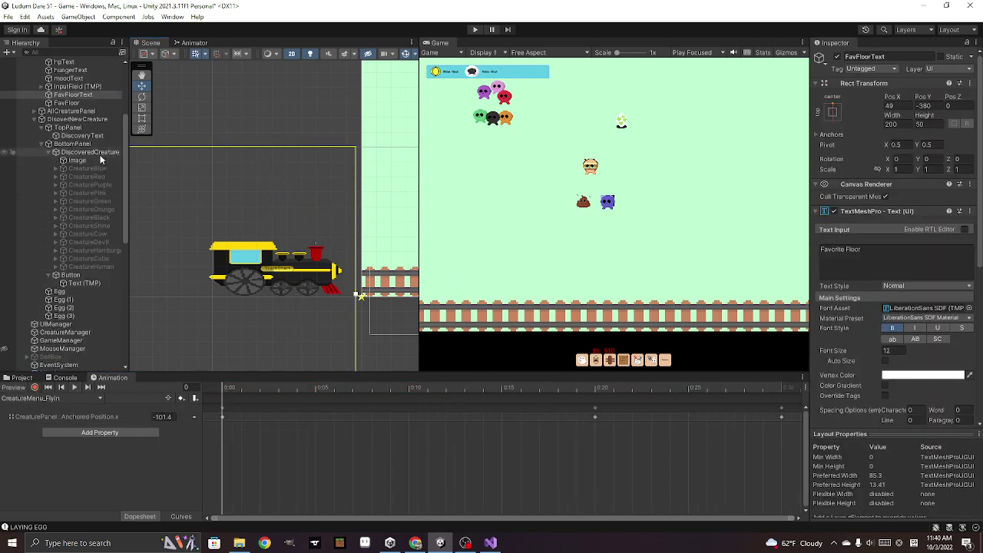
left_click(77, 160)
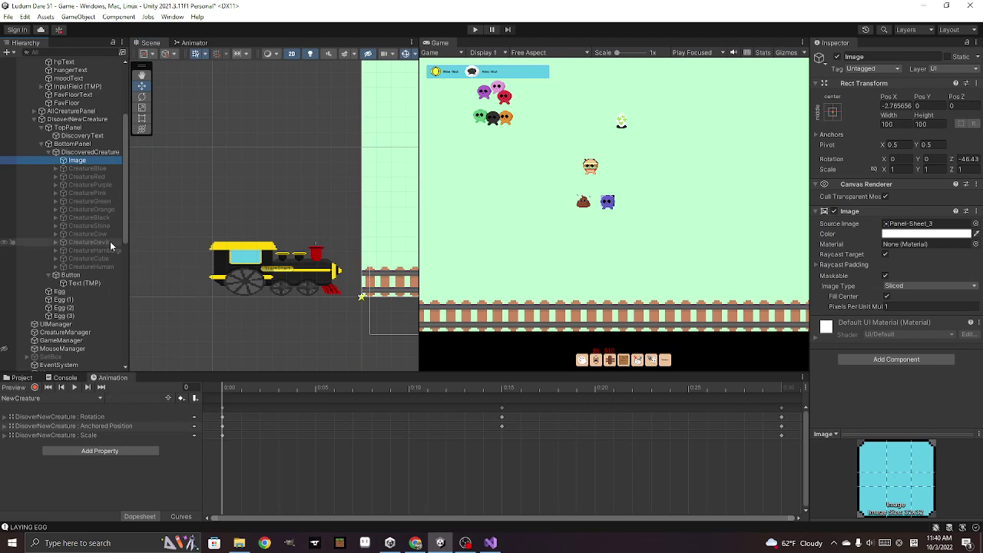
scroll(89, 336, "down", 3)
scroll(89, 337, "down", 4)
scroll(264, 287, "down", 1)
scroll(265, 287, "up", 1)
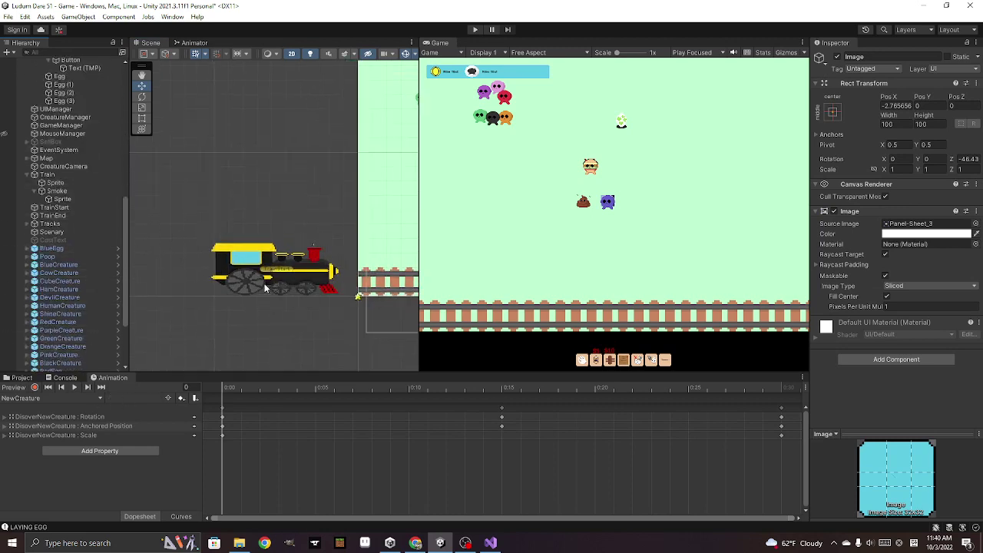
scroll(78, 306, "down", 5)
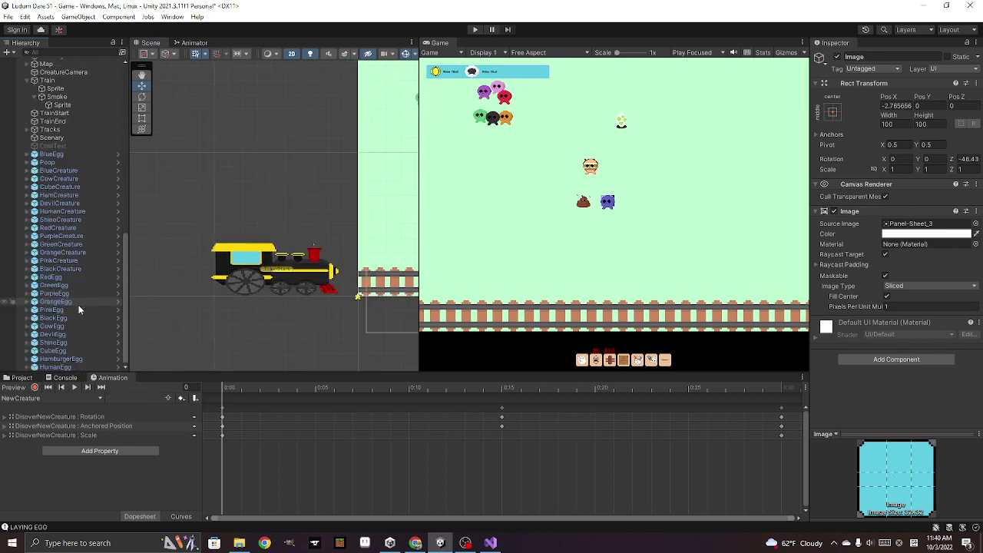
left_click(476, 29)
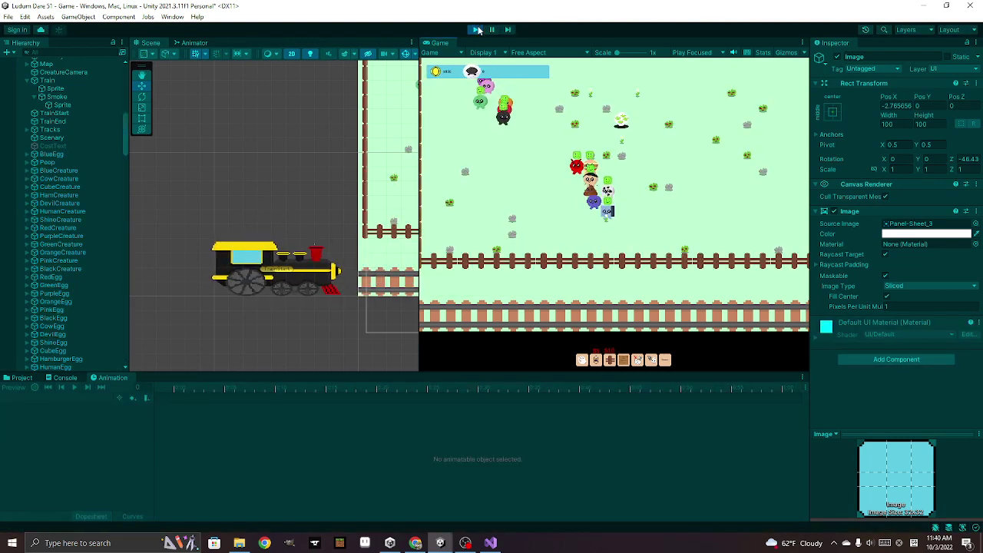
left_click(477, 29)
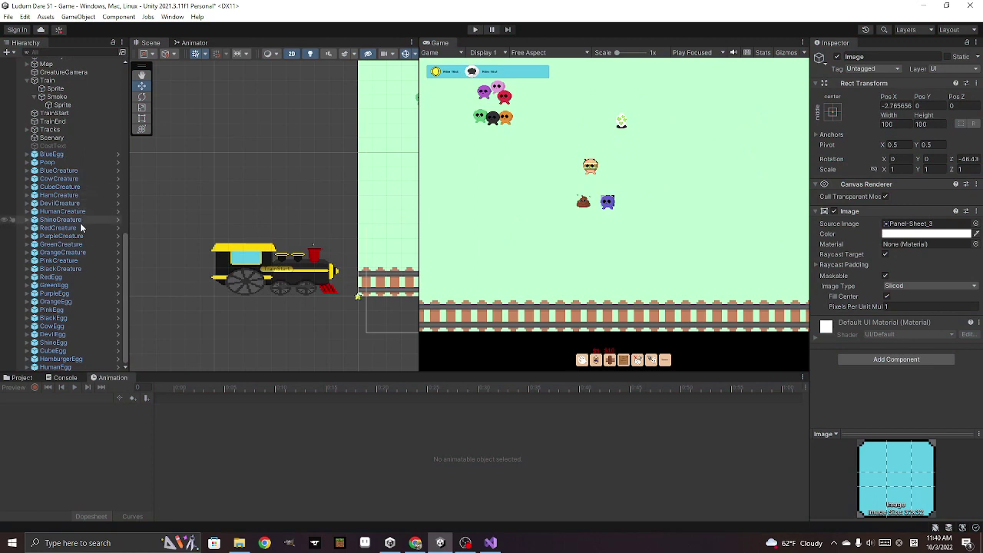
scroll(88, 281, "up", 3)
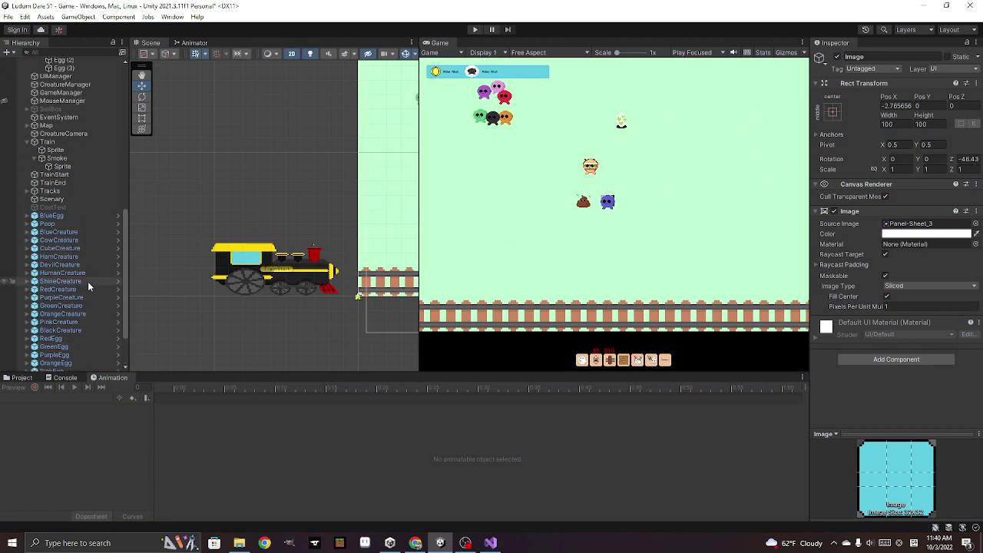
Select the Smoke object and scale it up to about 4.24
left_click(58, 158)
left_click(61, 167)
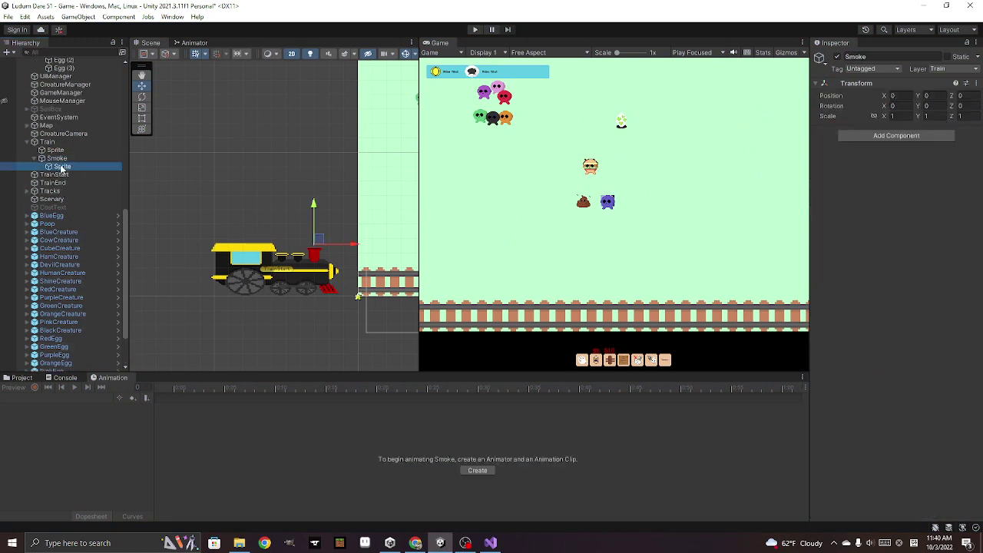
left_click(65, 158)
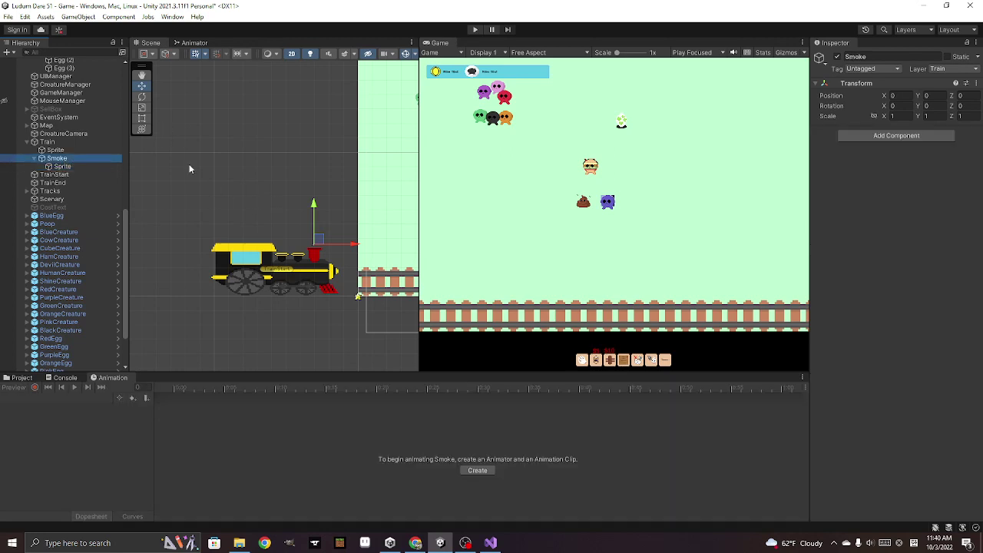
scroll(361, 250, "up", 2)
scroll(372, 250, "up", 2)
scroll(372, 249, "up", 2)
scroll(371, 252, "up", 2)
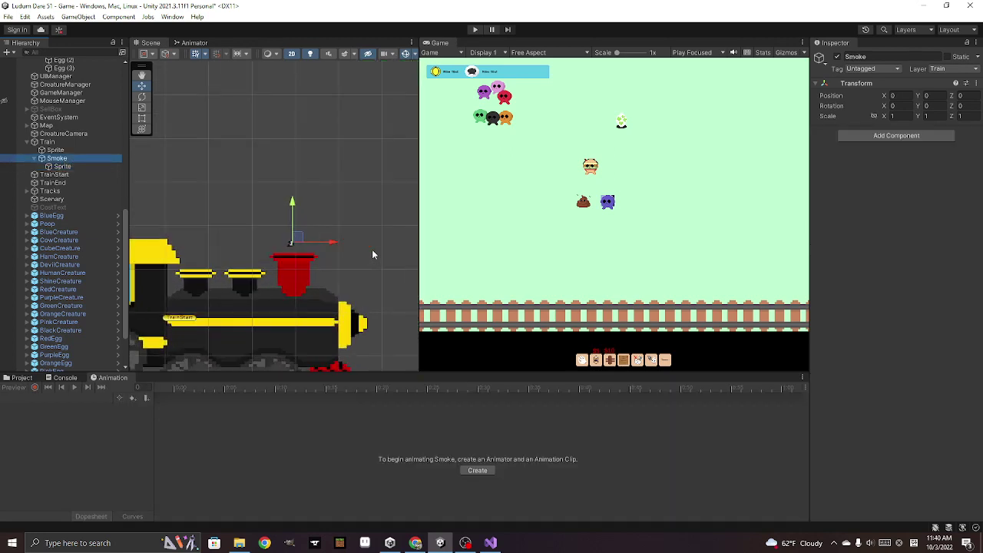
left_click(142, 108)
mouse_move(291, 244)
left_mouse_down()
mouse_move(384, 122)
mouse_move(374, 136)
left_mouse_up()
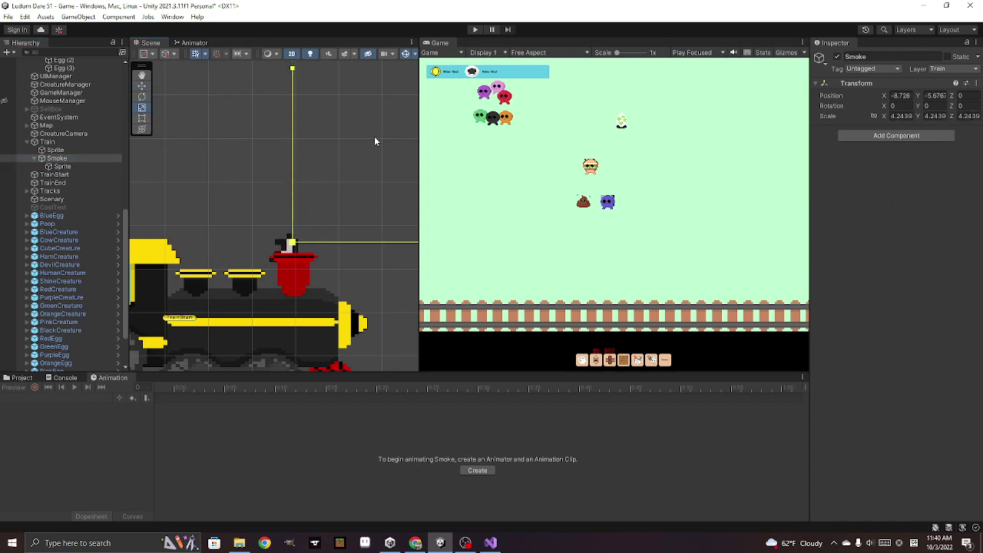
Place the smoke just above the chimney and test it in Play mode
left_click(142, 86)
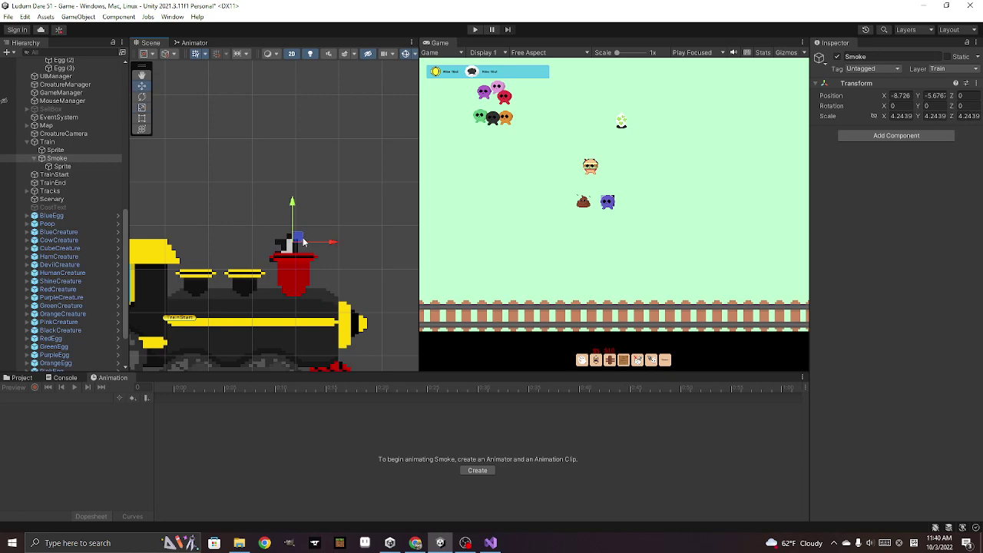
left_click_drag(303, 242, 304, 221)
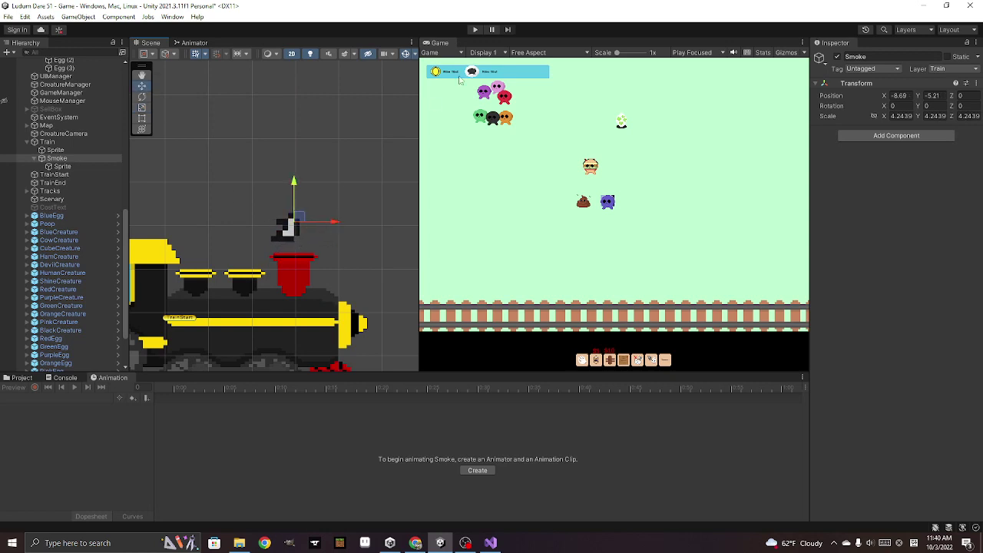
left_click(476, 29)
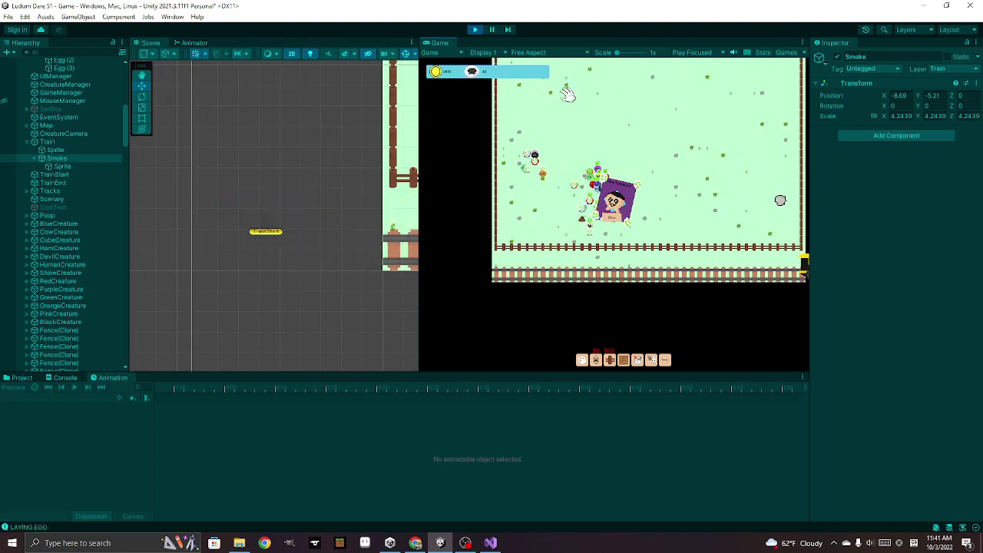
key("ctrl+p")
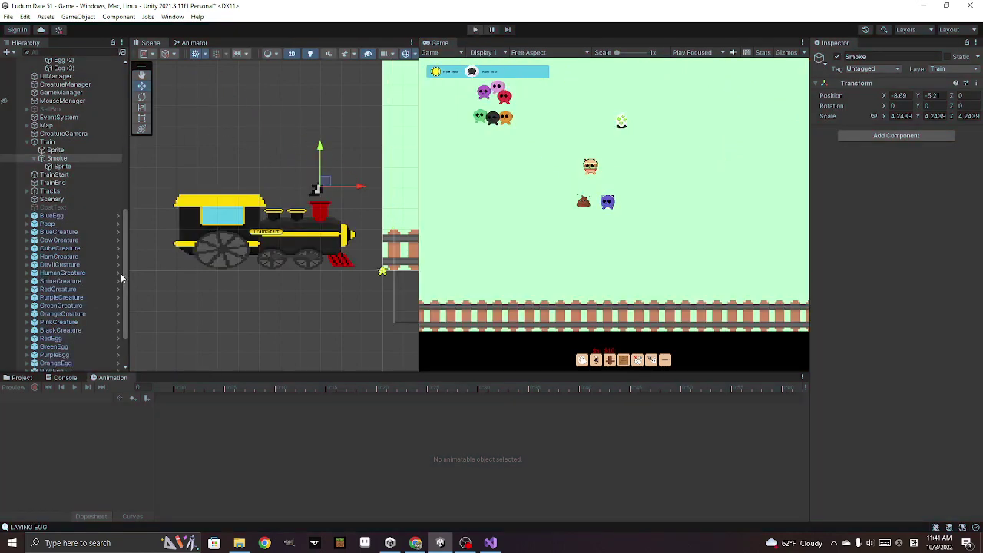
Select Smoke's Sprite, enable recording, and reposition the puff at frames 5 and 10
left_click(89, 165)
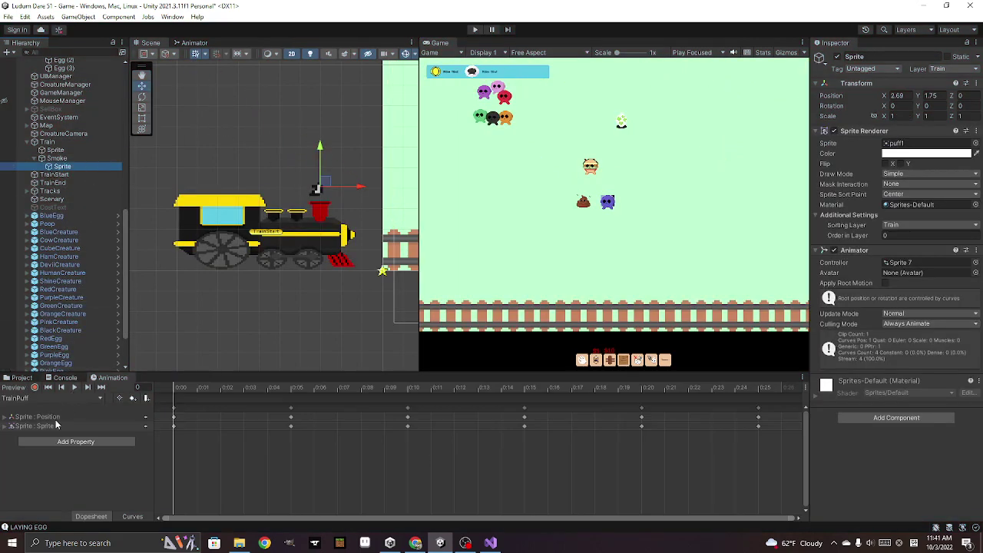
left_click(34, 387)
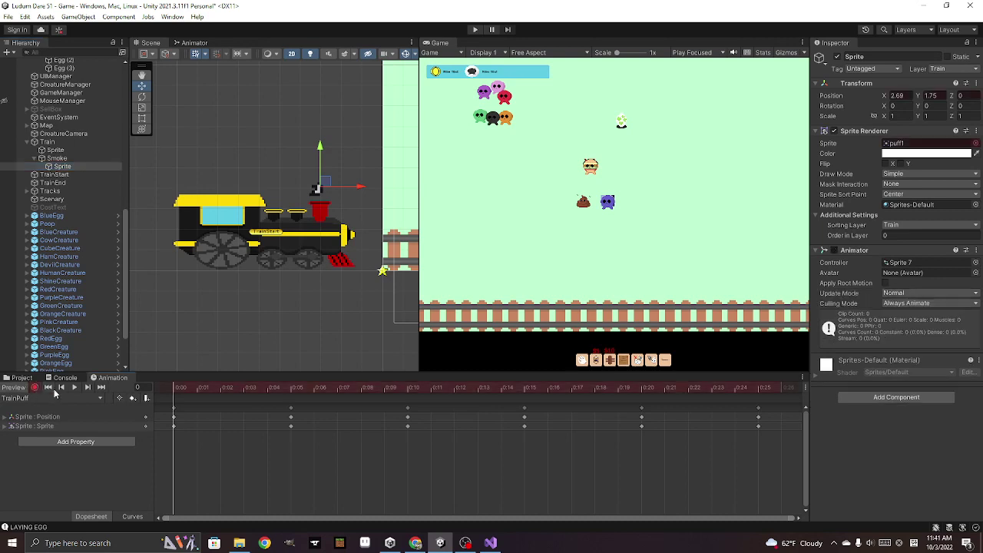
left_click_drag(179, 389, 290, 390)
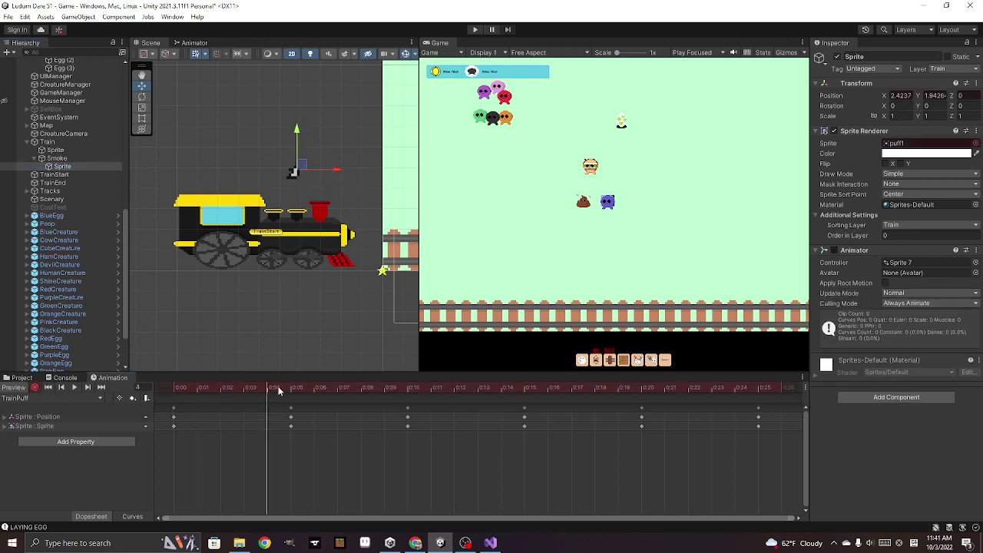
left_click_drag(294, 174, 305, 178)
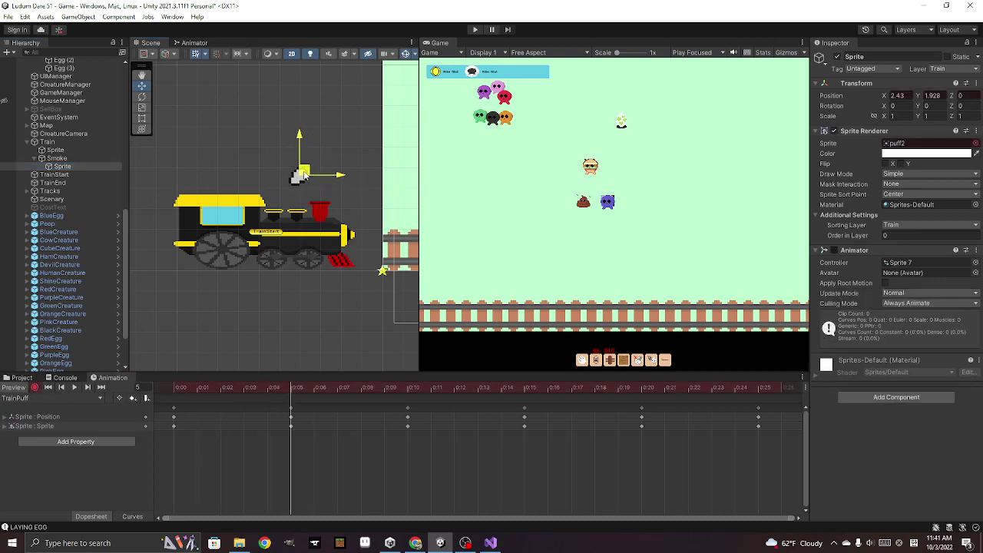
left_click_drag(292, 389, 398, 399)
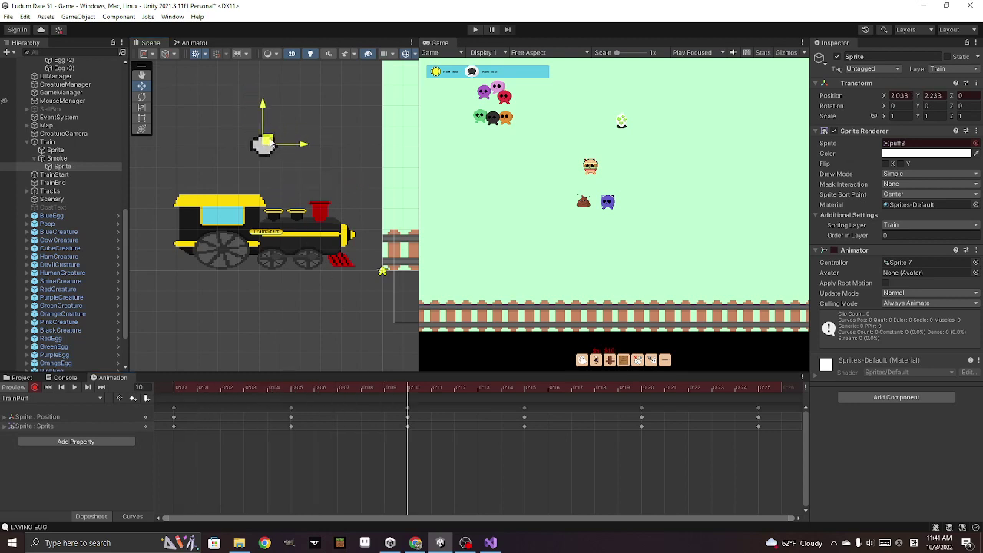
left_click_drag(251, 130, 276, 151)
Adjust the puff at frame 15, pull frames 20 and 25 closer to the chimney, and preview
mouse_move(407, 389)
left_mouse_down()
mouse_move(337, 397)
mouse_move(519, 401)
left_mouse_up()
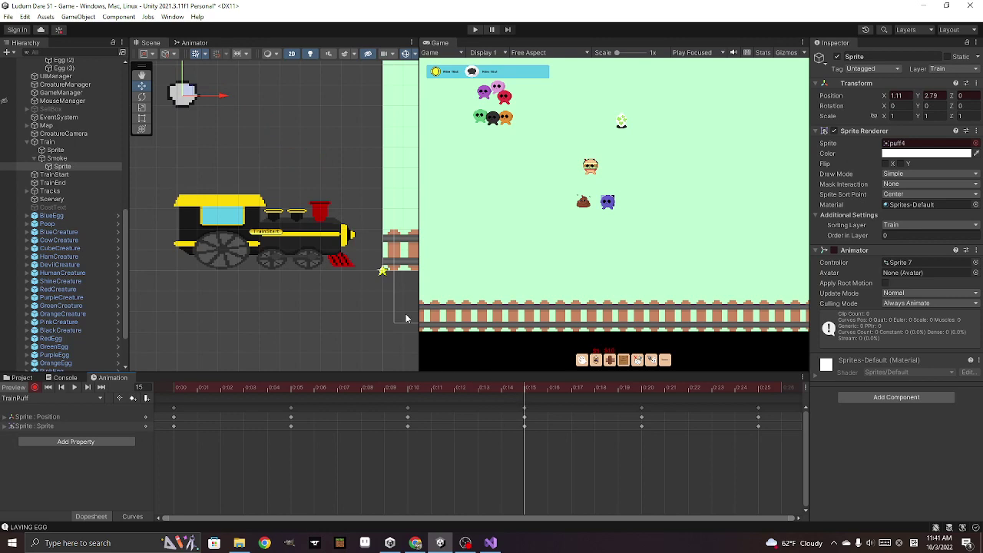
mouse_move(199, 95)
left_mouse_down()
mouse_move(226, 100)
mouse_move(239, 122)
left_mouse_up()
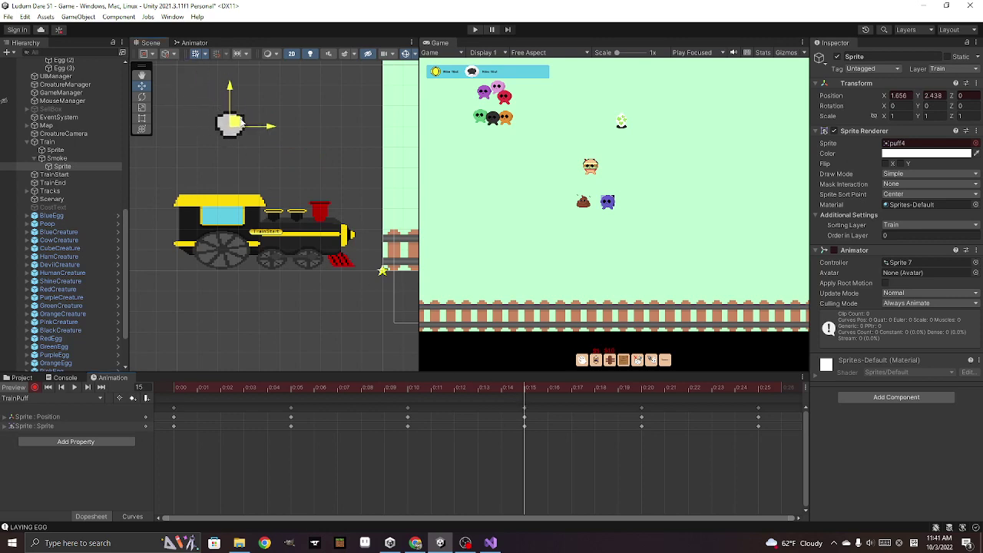
mouse_move(525, 388)
left_mouse_down()
mouse_move(172, 387)
mouse_move(637, 396)
left_mouse_up()
scroll(310, 217, "down", 2)
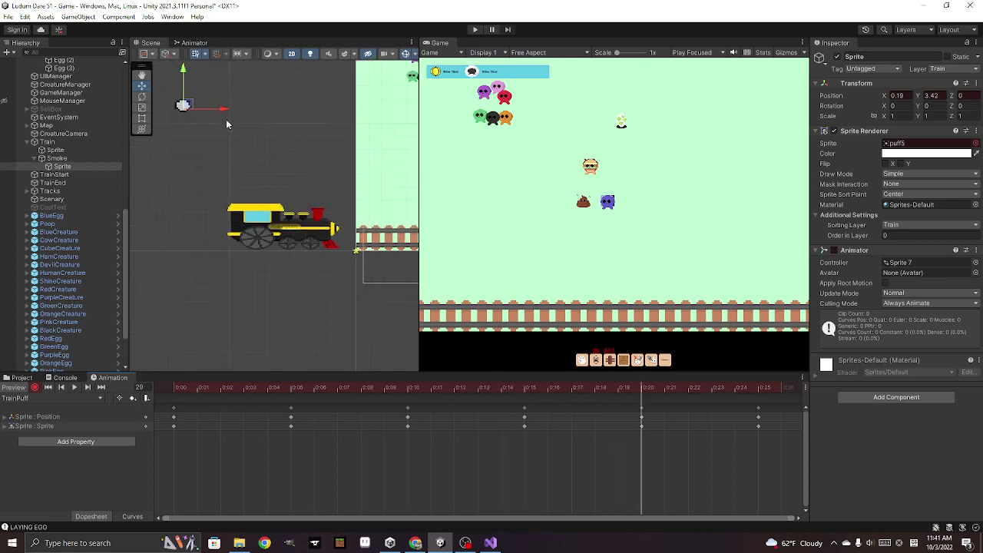
left_click_drag(193, 110, 263, 169)
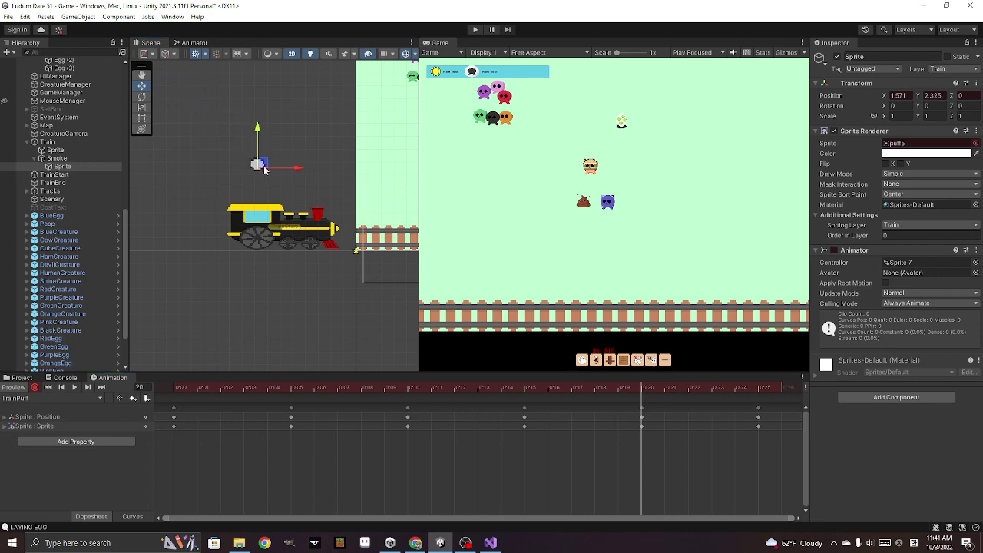
left_click(758, 408)
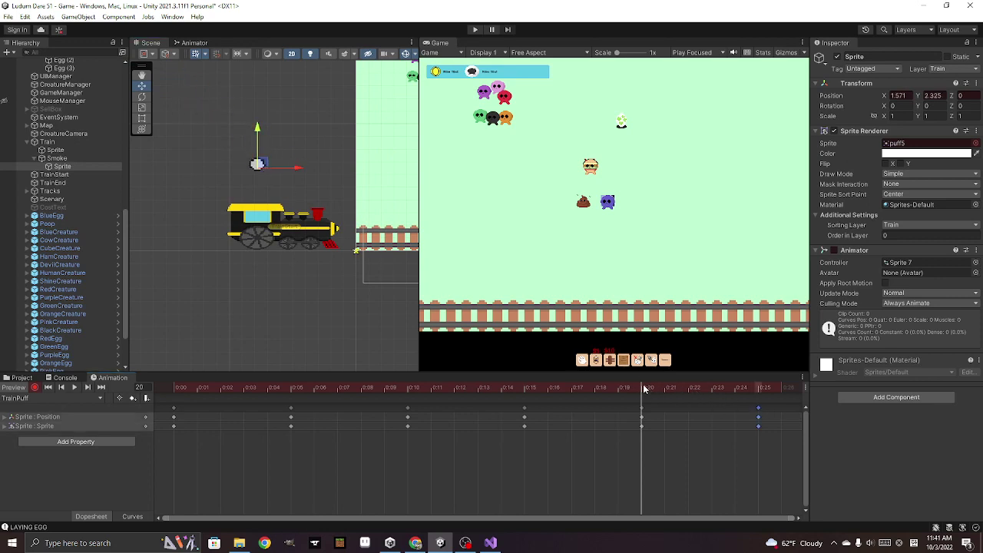
left_click_drag(644, 389, 758, 396)
scroll(317, 151, "down", 2)
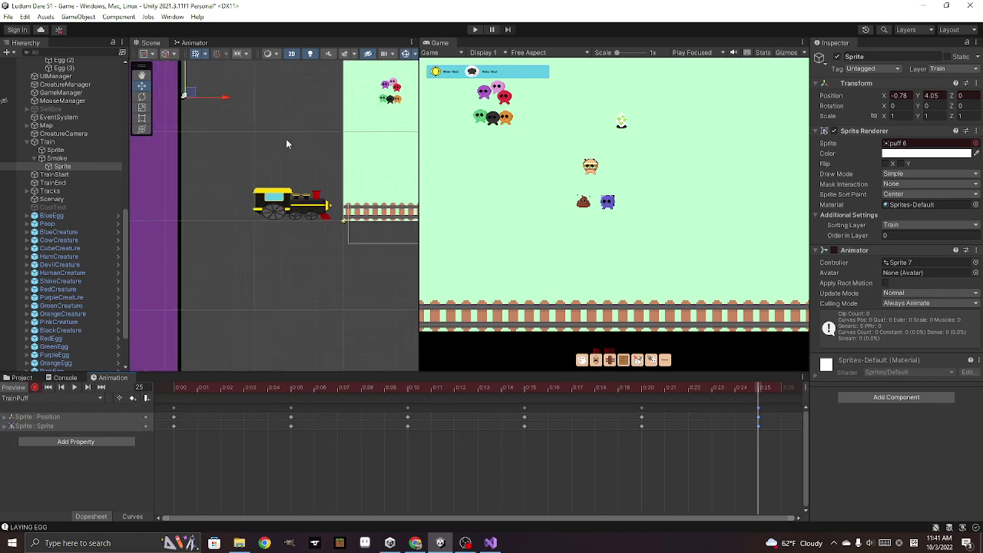
left_click_drag(189, 96, 271, 161)
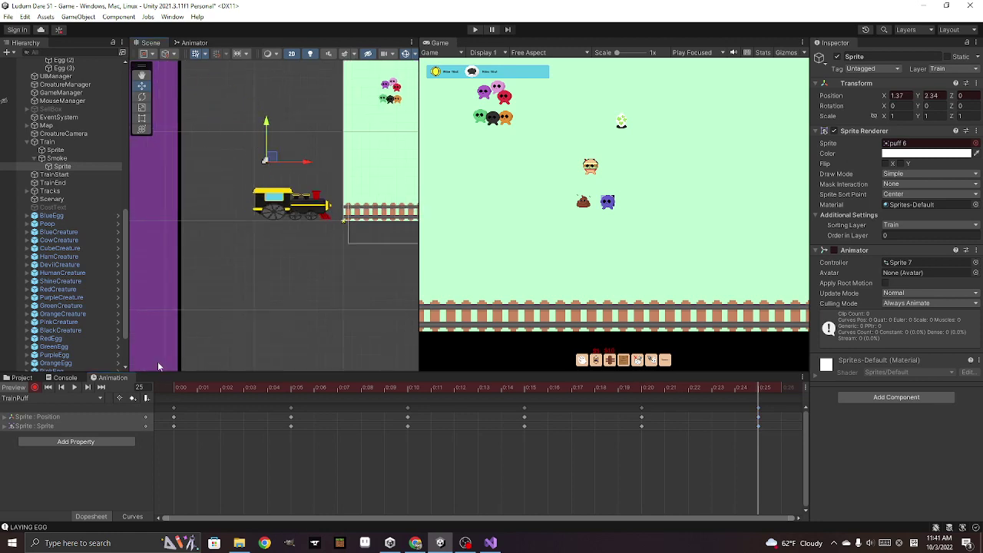
left_click(74, 387)
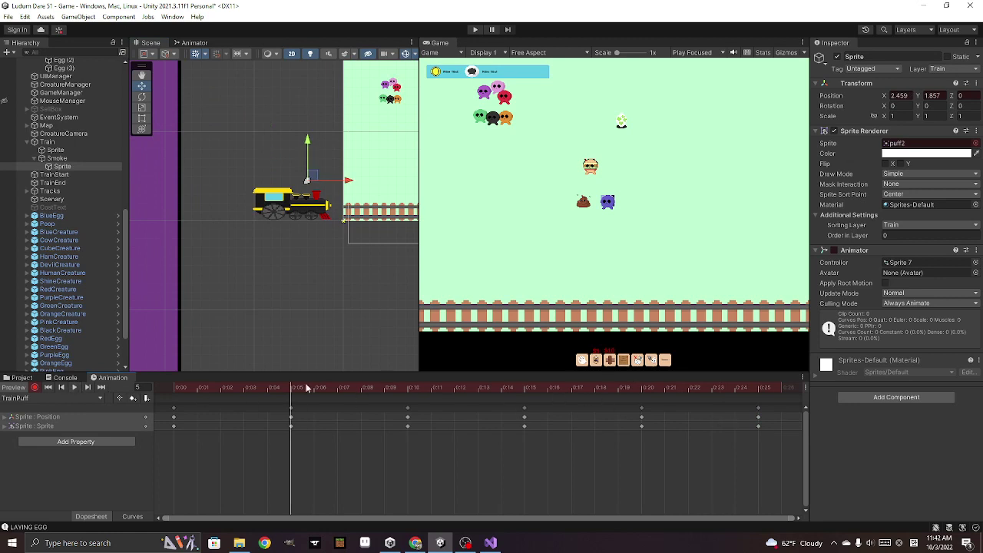
Shift the puff up and left at frames 20 and 25
left_click_drag(294, 392, 631, 393)
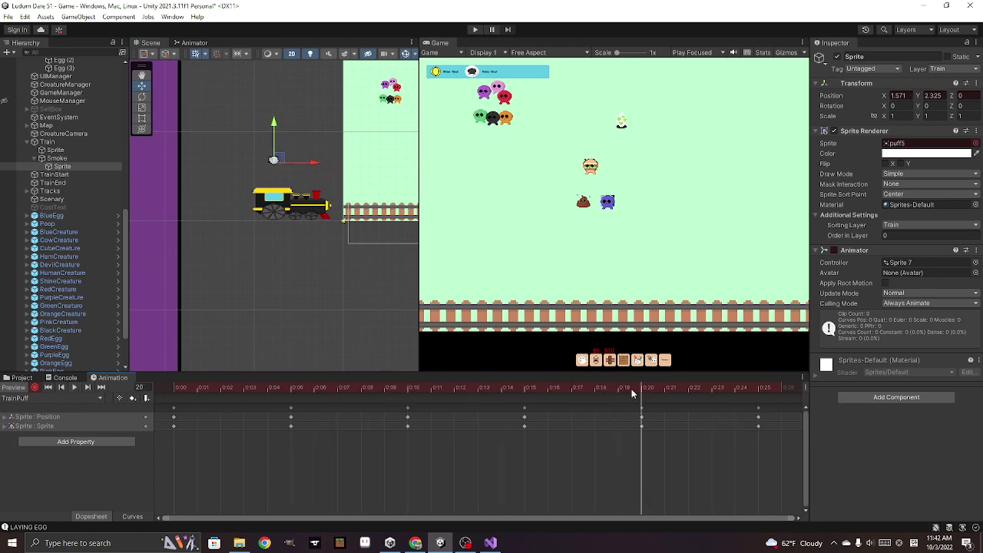
left_click_drag(278, 154, 262, 148)
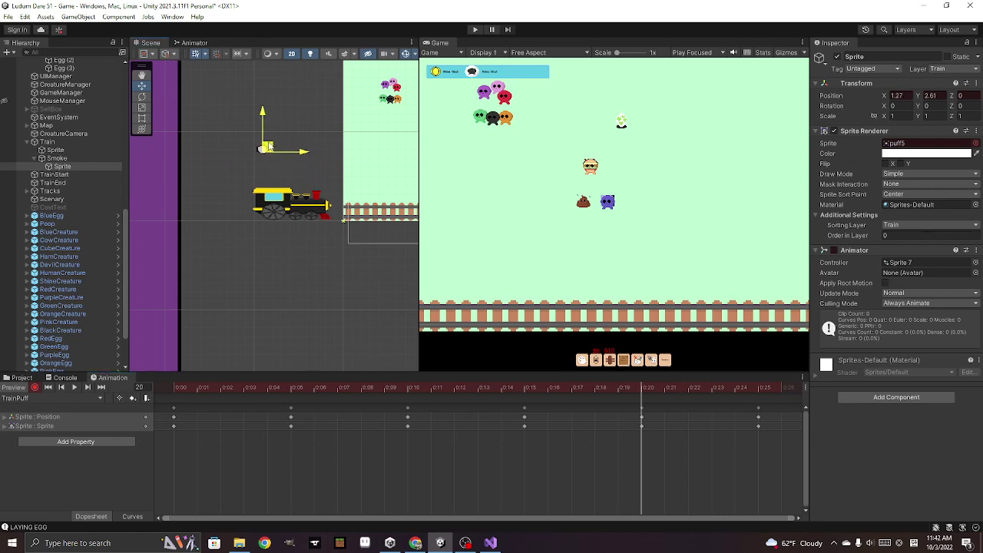
left_click_drag(644, 388, 761, 396)
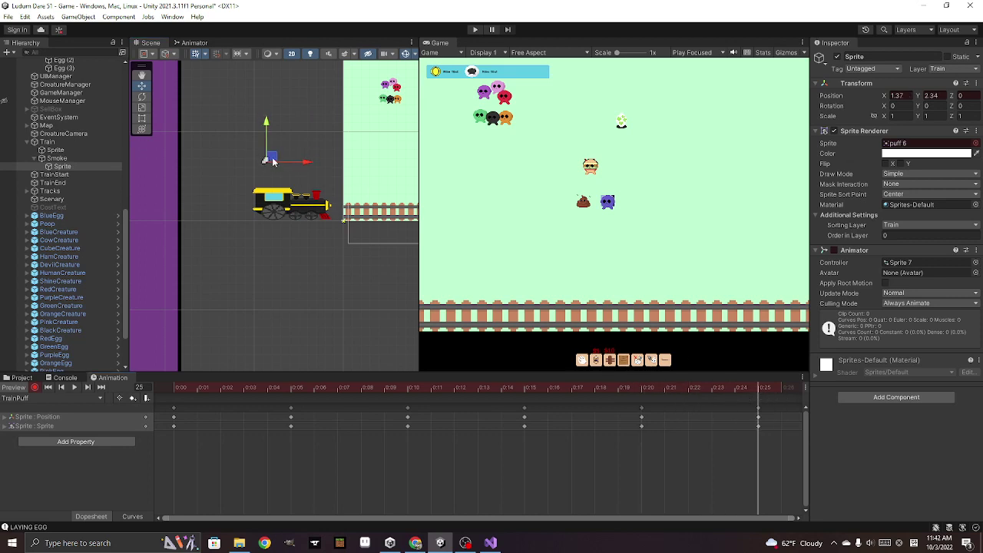
left_click_drag(272, 162, 252, 149)
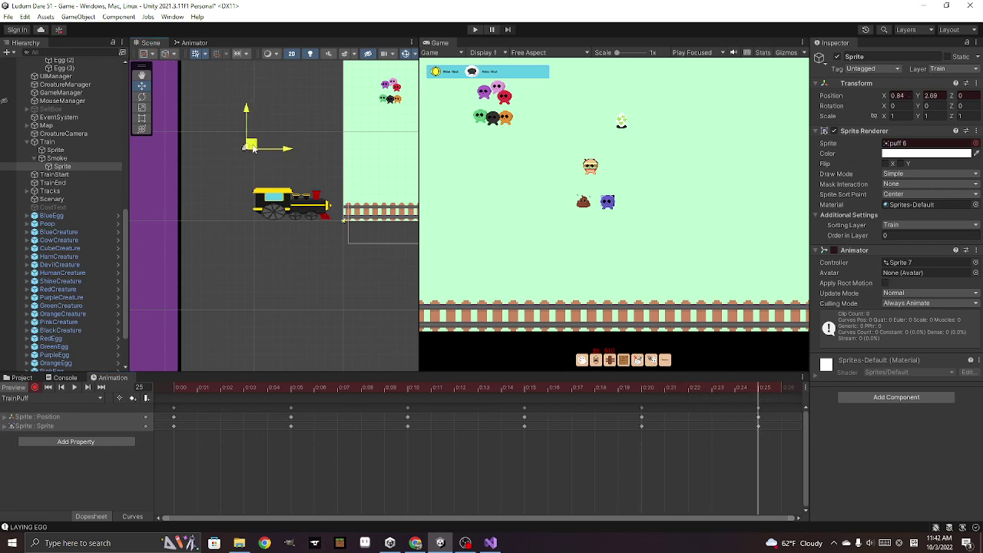
Fine-tune the puff positions at the earlier keyframes, including frames 10 and 15
mouse_move(759, 391)
left_mouse_down()
mouse_move(314, 385)
mouse_move(408, 392)
left_mouse_up()
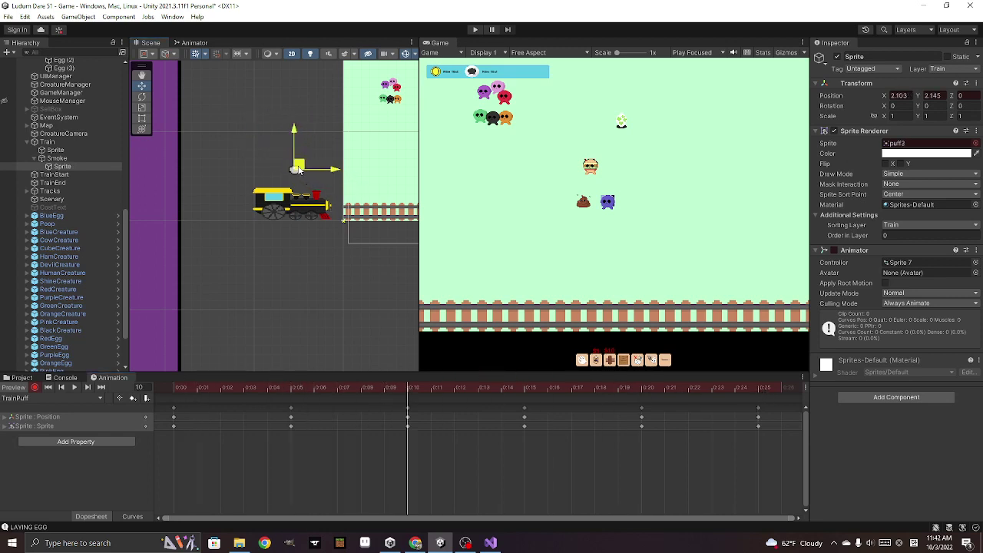
left_click_drag(298, 170, 290, 173)
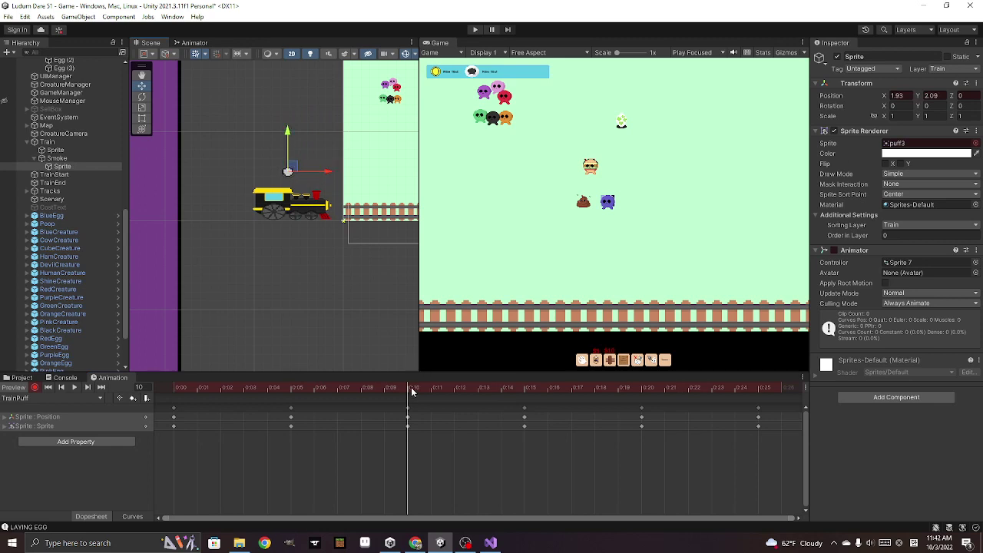
left_click_drag(411, 392, 384, 397)
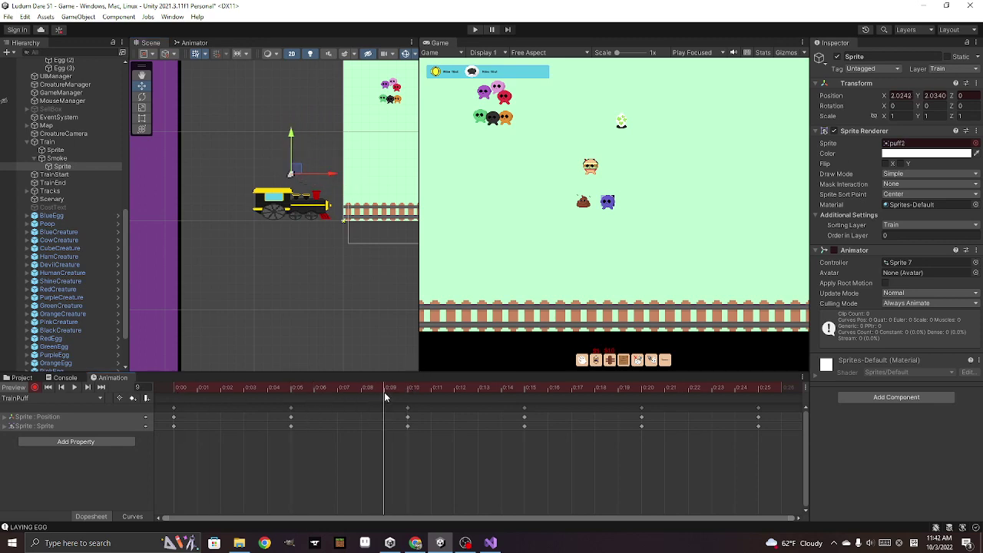
key("period")
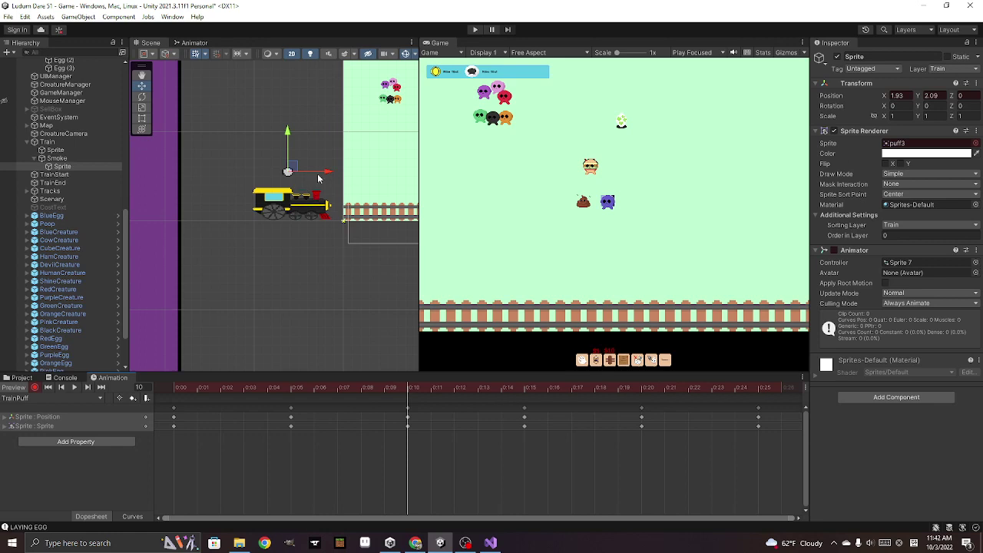
left_click_drag(327, 174, 336, 173)
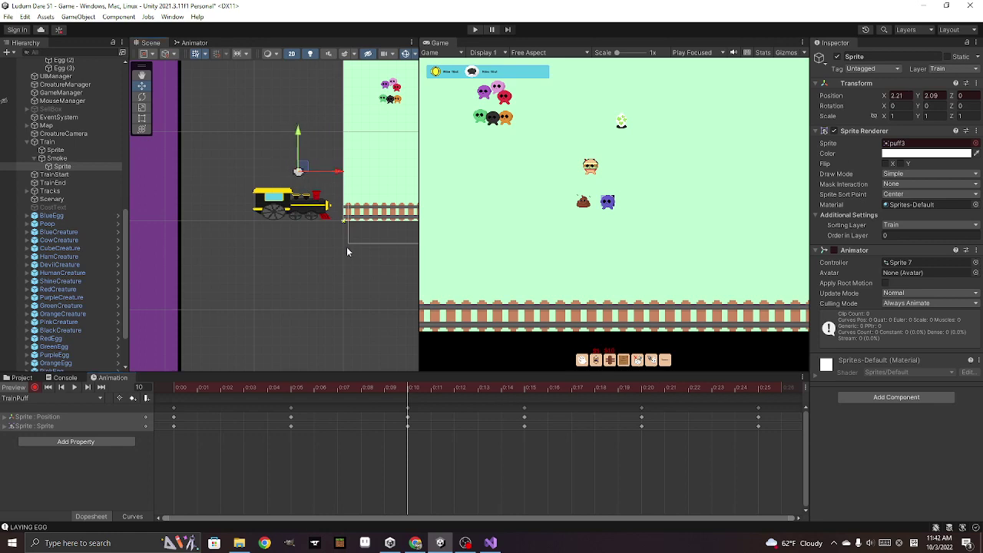
mouse_move(410, 390)
left_mouse_down()
mouse_move(395, 381)
mouse_move(524, 388)
left_mouse_up()
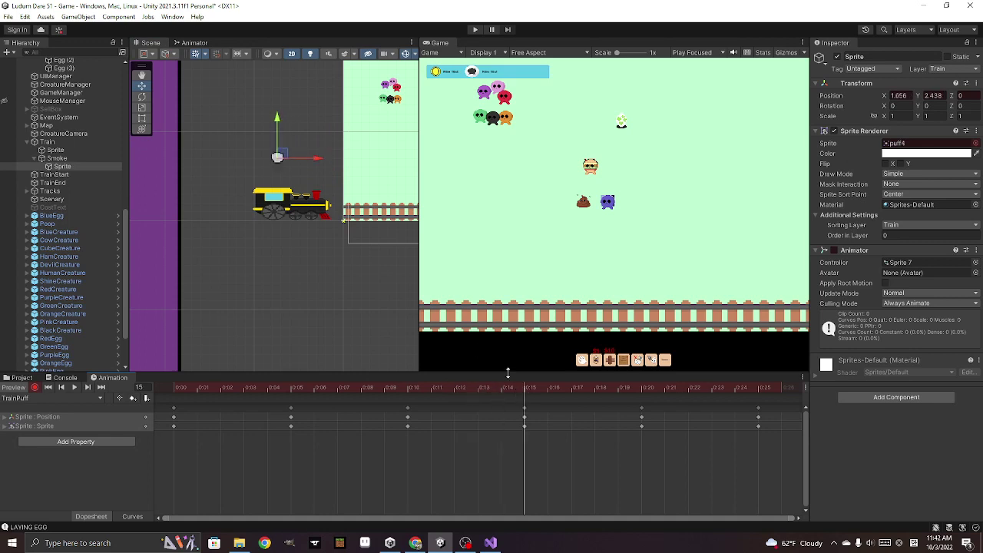
left_click_drag(282, 155, 292, 169)
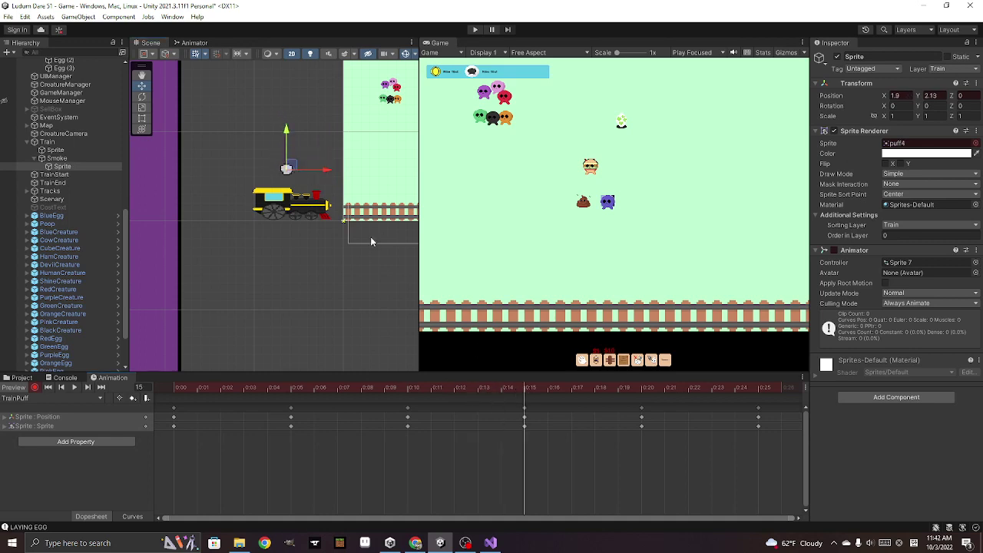
mouse_move(525, 388)
left_mouse_down()
mouse_move(258, 387)
mouse_move(407, 386)
left_mouse_up()
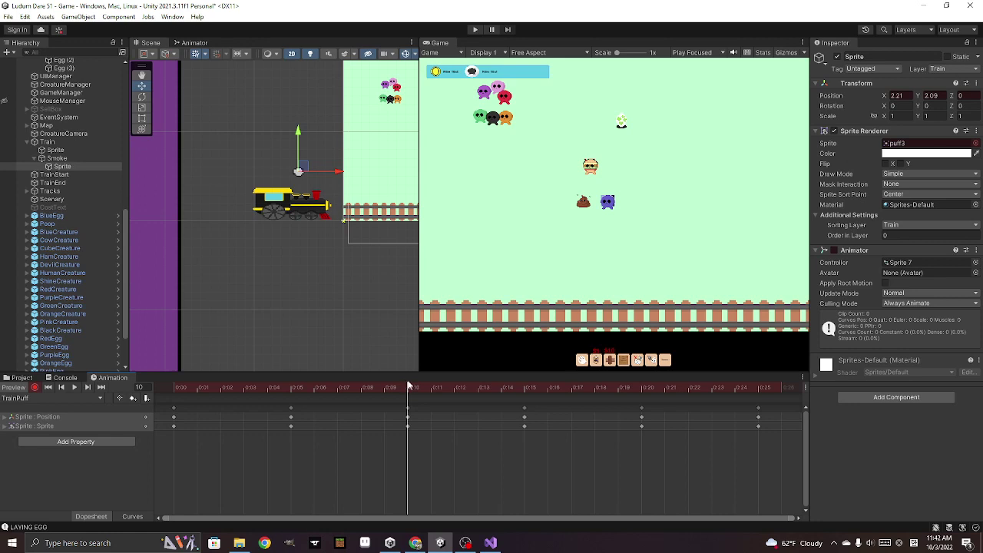
Lower the puff at frames 20 and 25 to around Y 2.1
left_click_drag(407, 386, 646, 408)
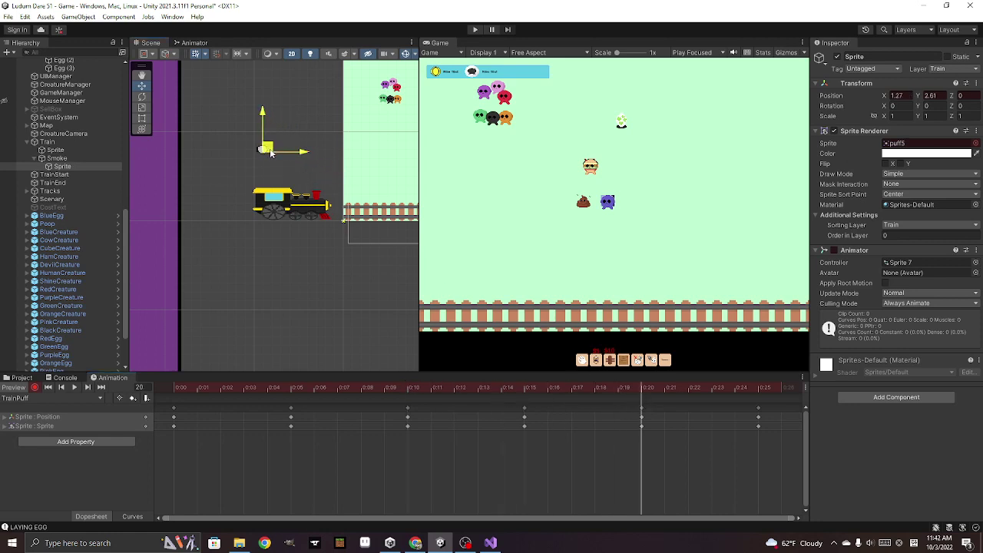
left_click_drag(262, 126, 262, 146)
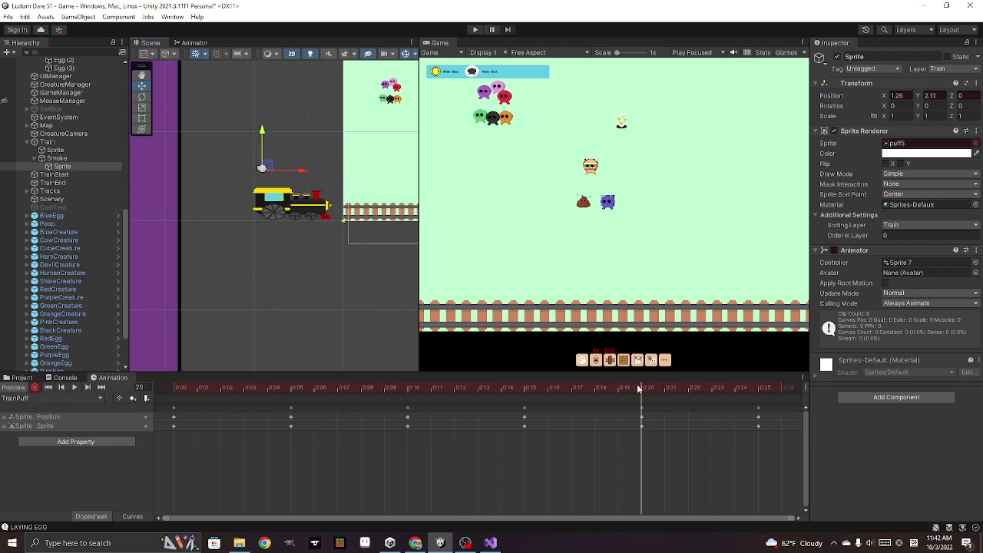
mouse_move(641, 386)
left_mouse_down()
mouse_move(571, 384)
mouse_move(758, 392)
left_mouse_up()
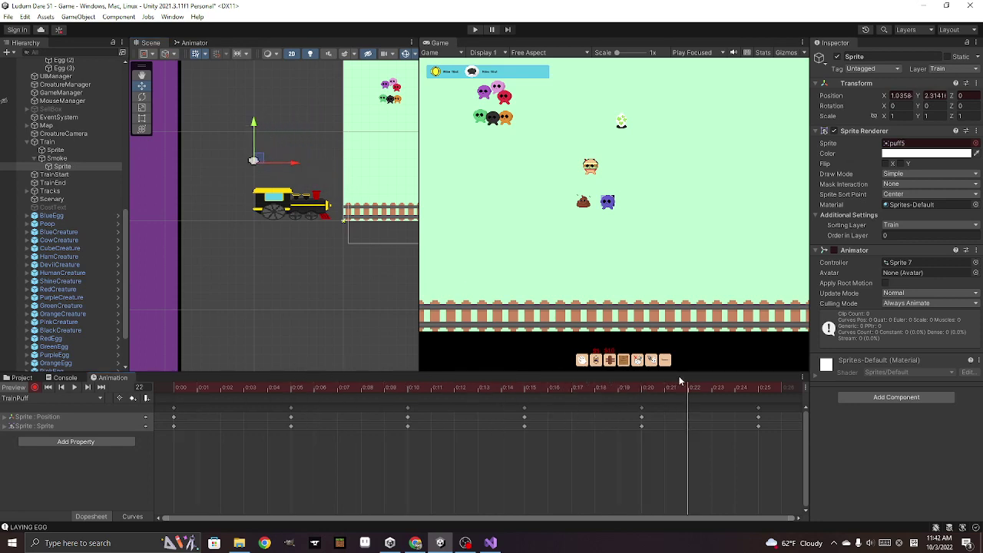
left_click_drag(258, 146, 249, 169)
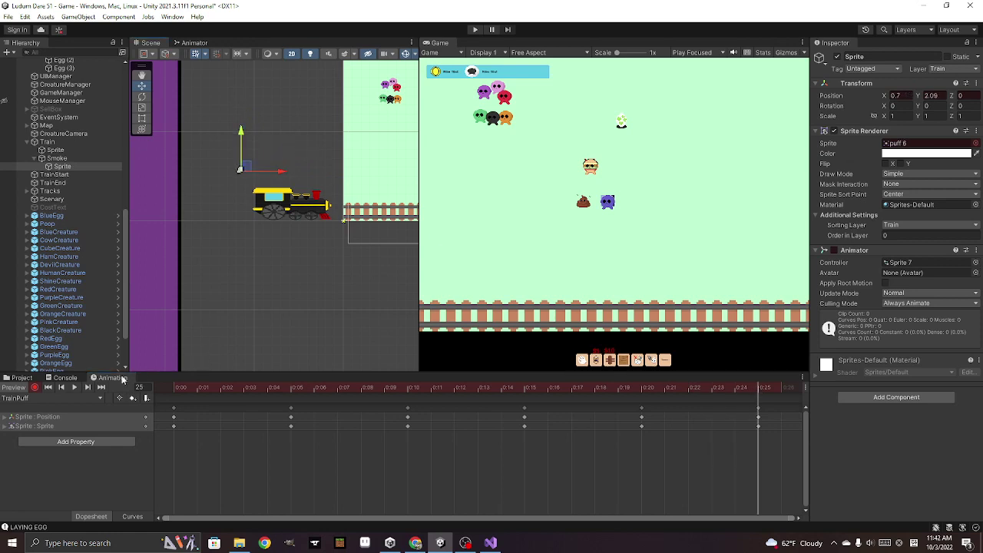
Preview the revised TrainPuff clip, then run the game in Play mode
left_click(74, 387)
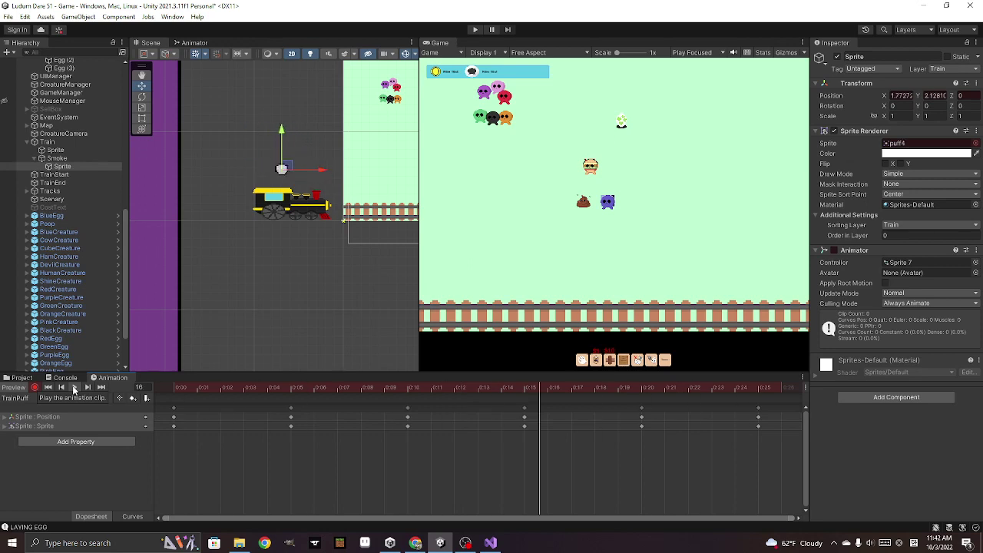
left_click(74, 387)
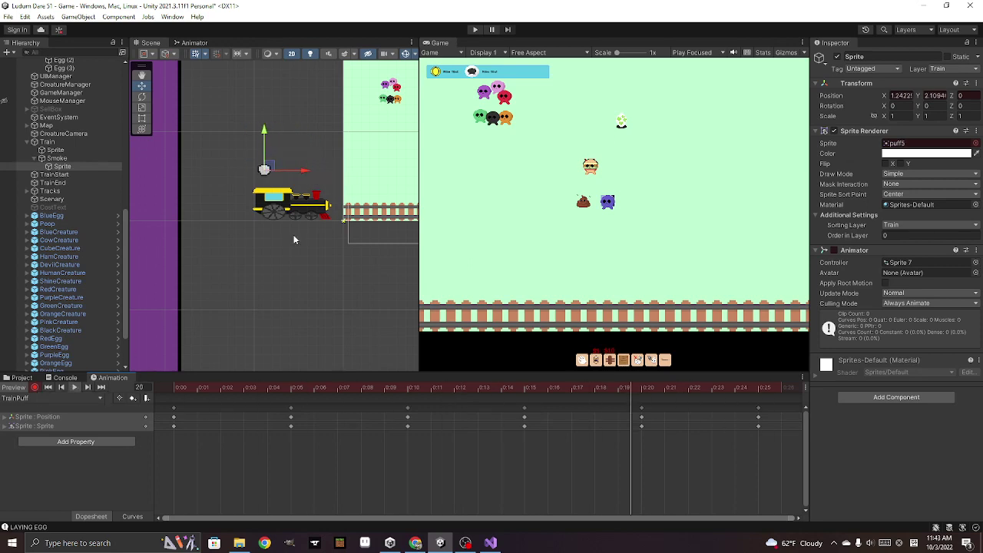
left_click(475, 30)
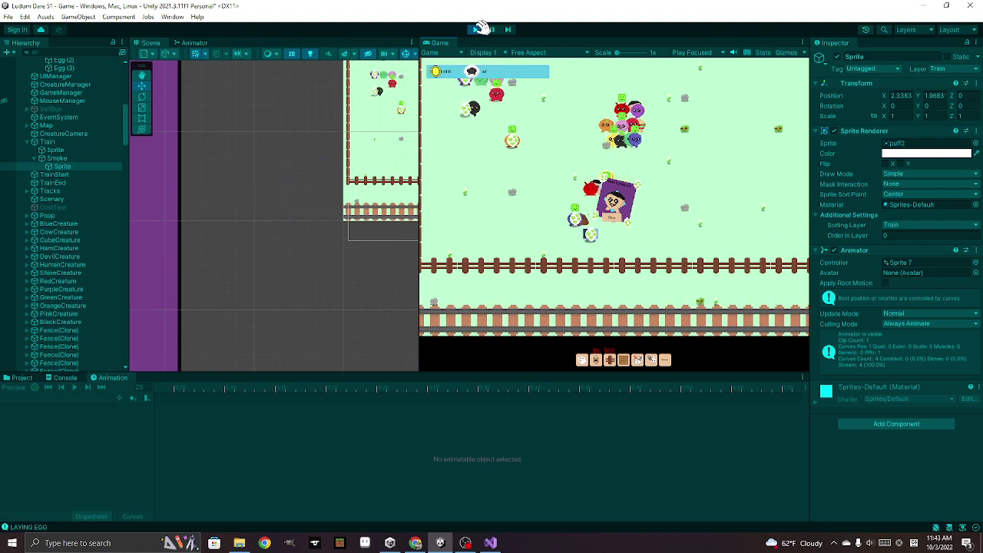
Stop Play mode, reselect Smoke/Sprite and paste the first puff1 keyframe at 0:30
key("ctrl+p")
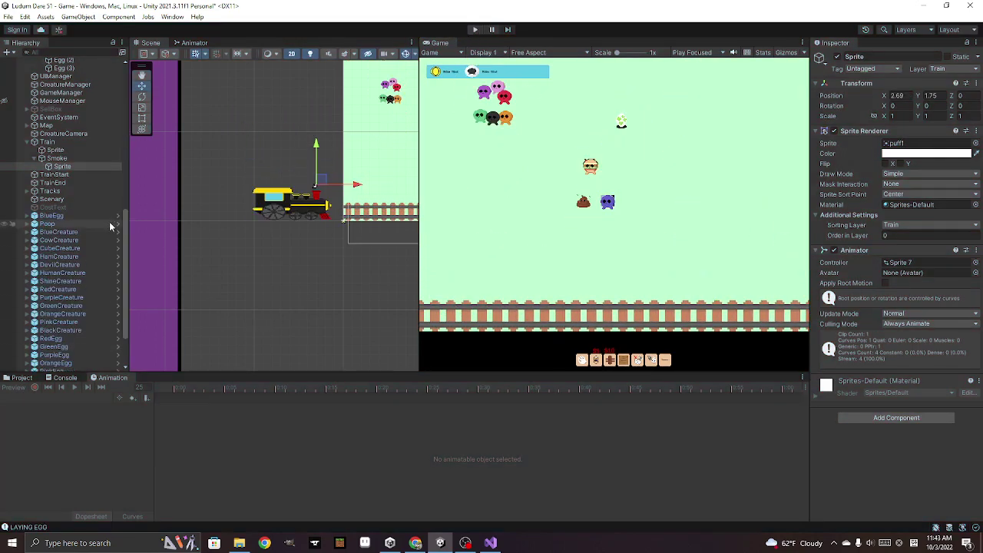
left_click(61, 175)
left_click(63, 167)
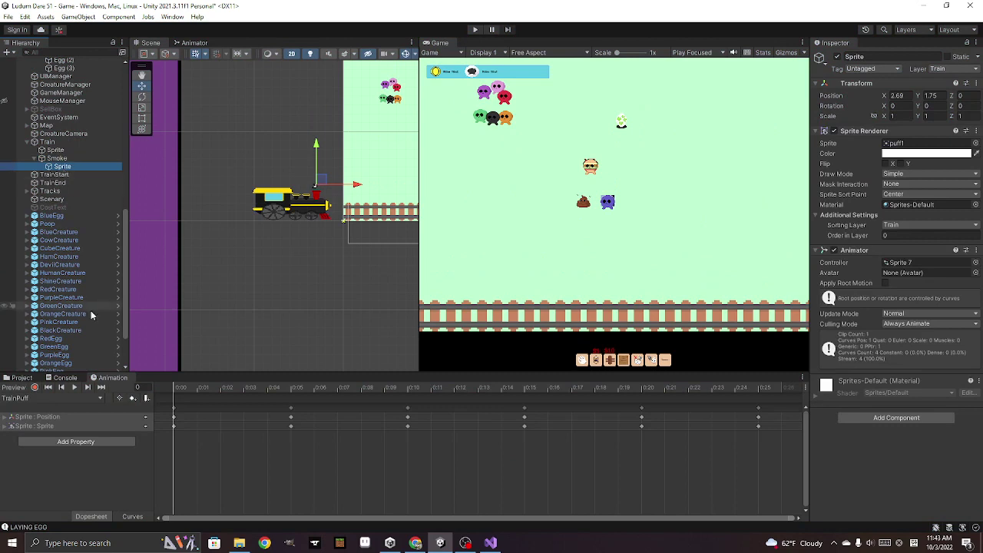
mouse_move(175, 390)
left_mouse_down()
mouse_move(216, 390)
mouse_move(170, 402)
left_mouse_up()
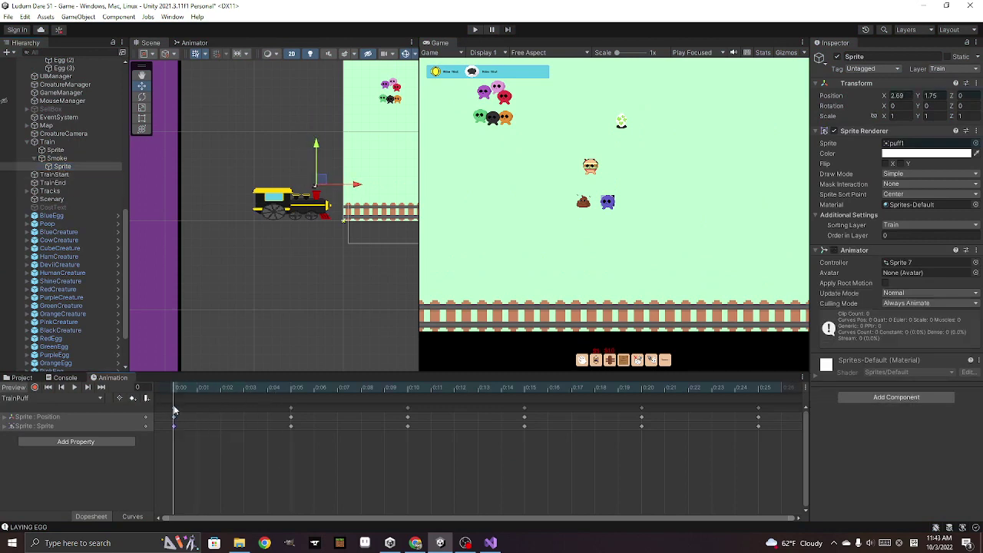
left_click_drag(217, 393, 653, 393)
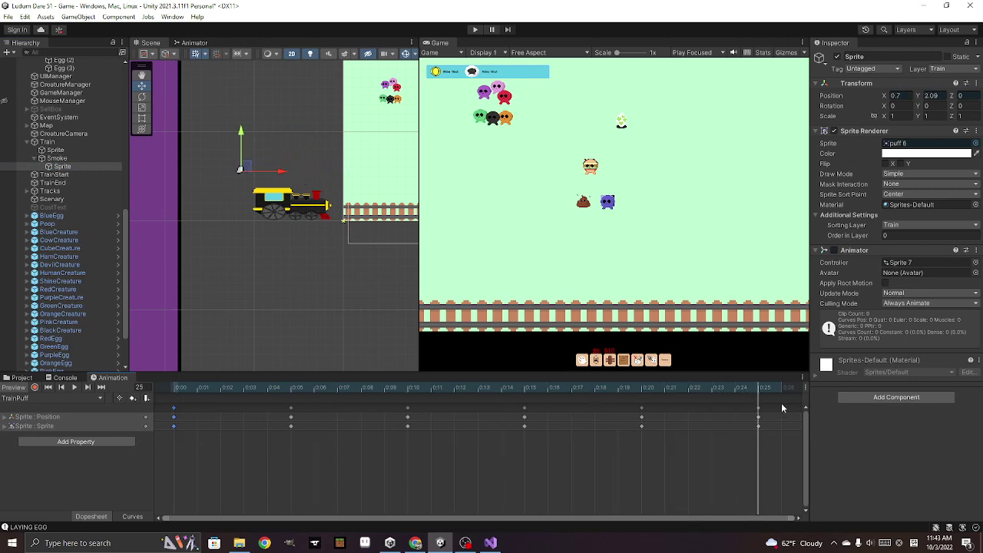
scroll(758, 435, "up", 2)
scroll(758, 434, "up", 3)
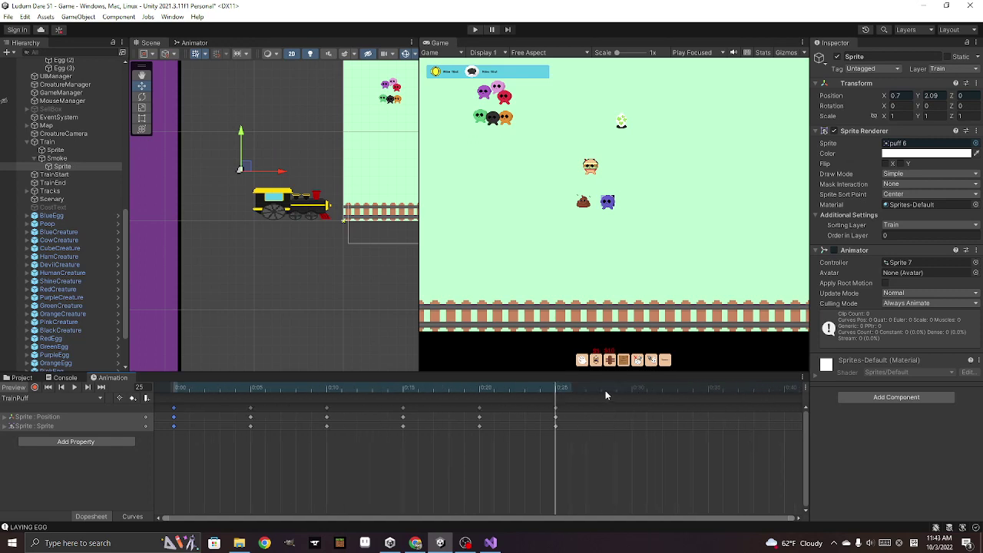
key("ctrl+v")
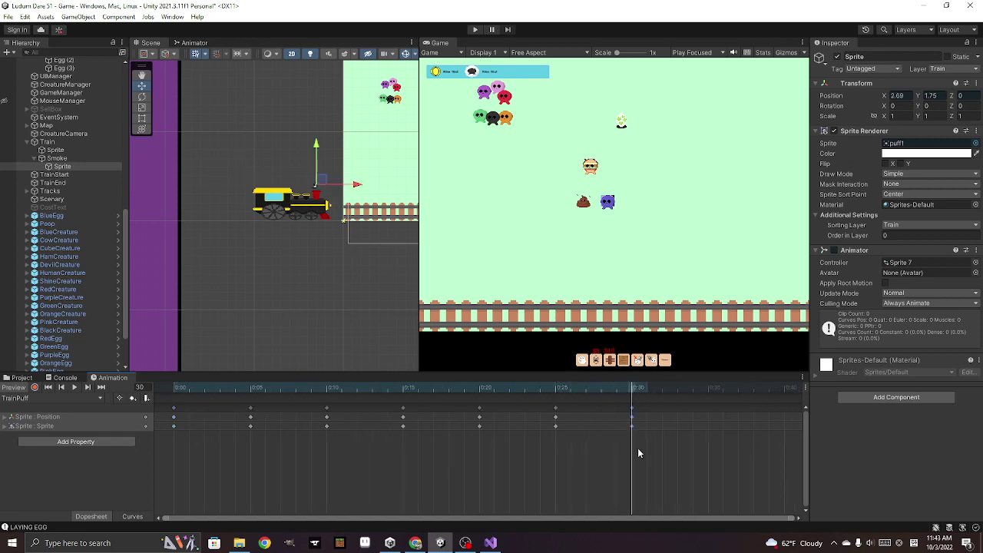
Scrub and preview the looping clip, enable recording, and play it again
left_click(73, 387)
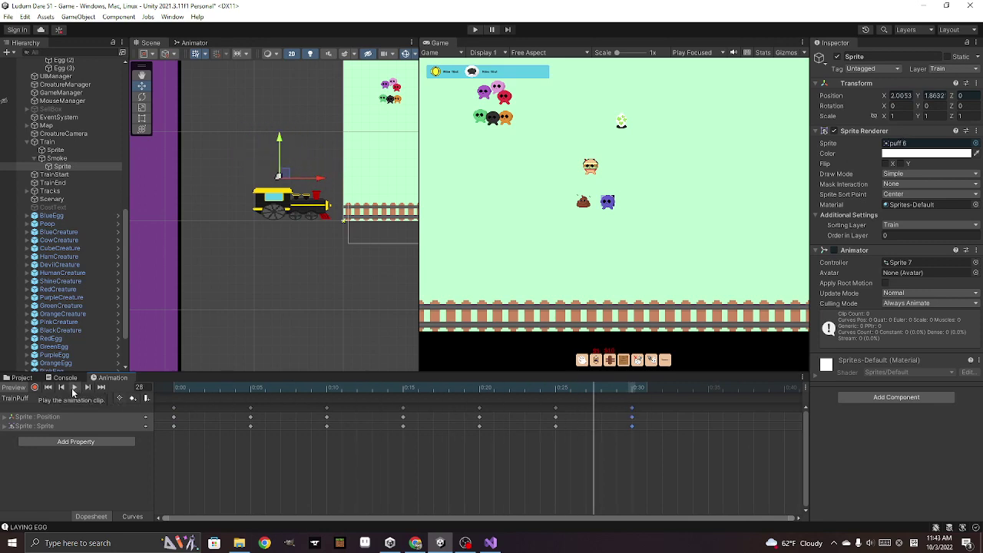
left_click(73, 388)
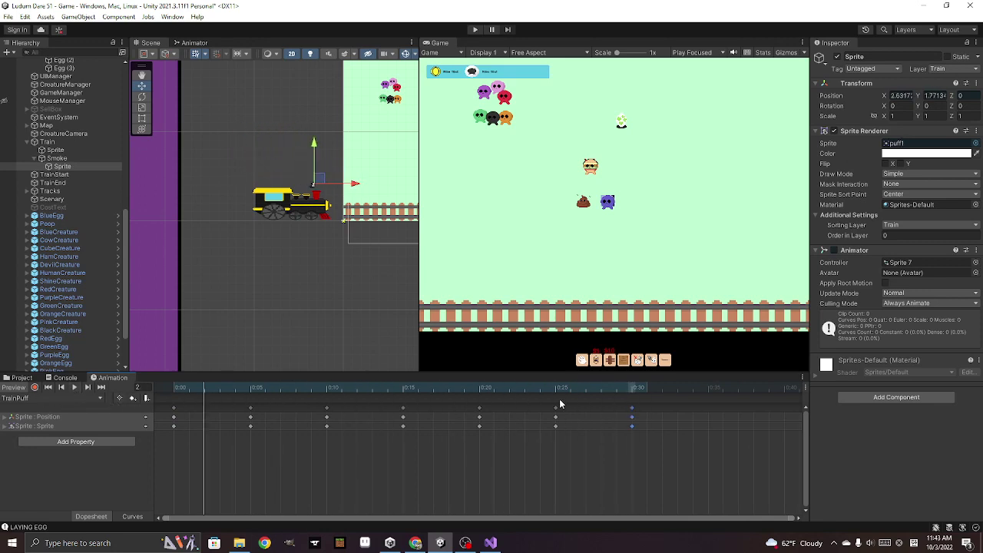
left_click_drag(204, 389, 633, 389)
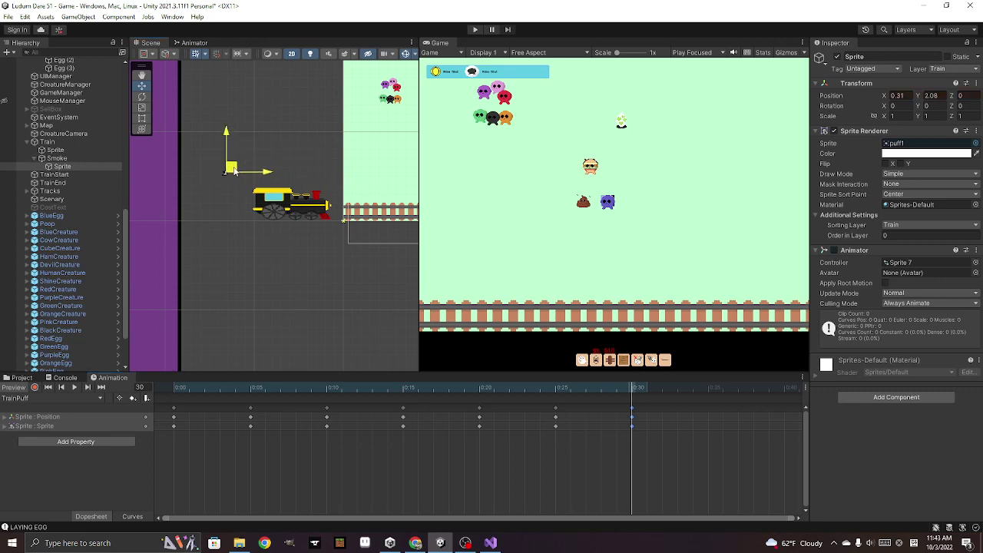
left_click_drag(632, 388, 203, 399)
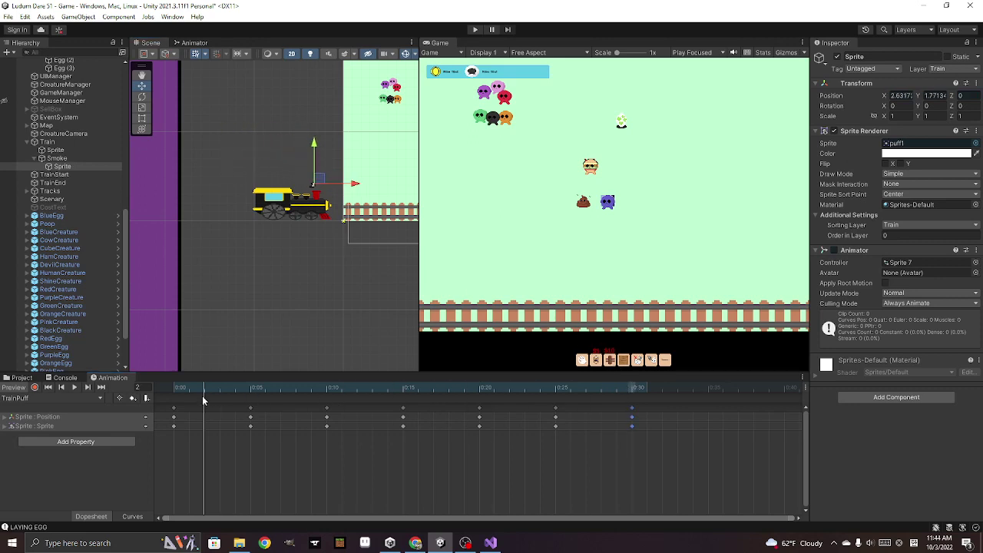
mouse_move(293, 389)
left_mouse_down()
mouse_move(629, 387)
mouse_move(174, 400)
left_mouse_up()
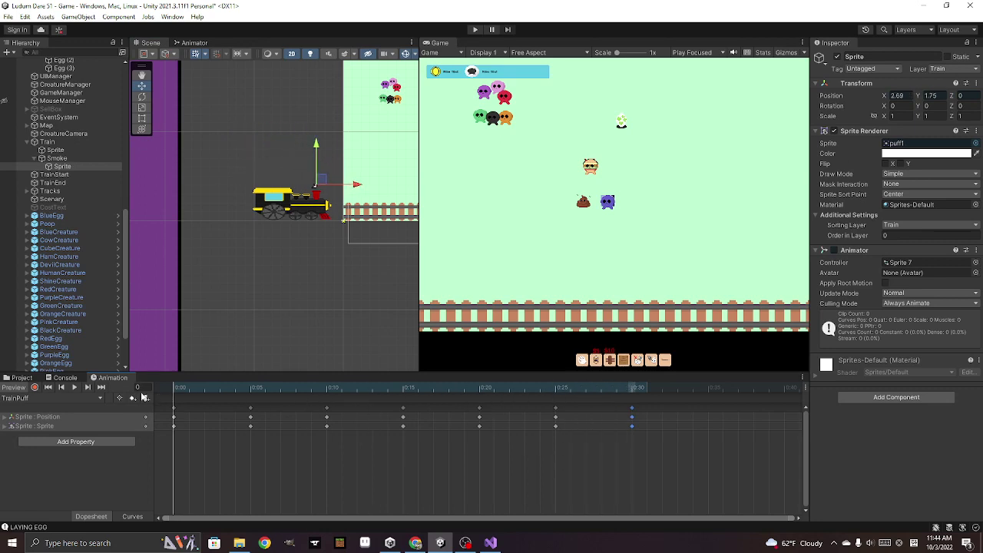
left_click(34, 387)
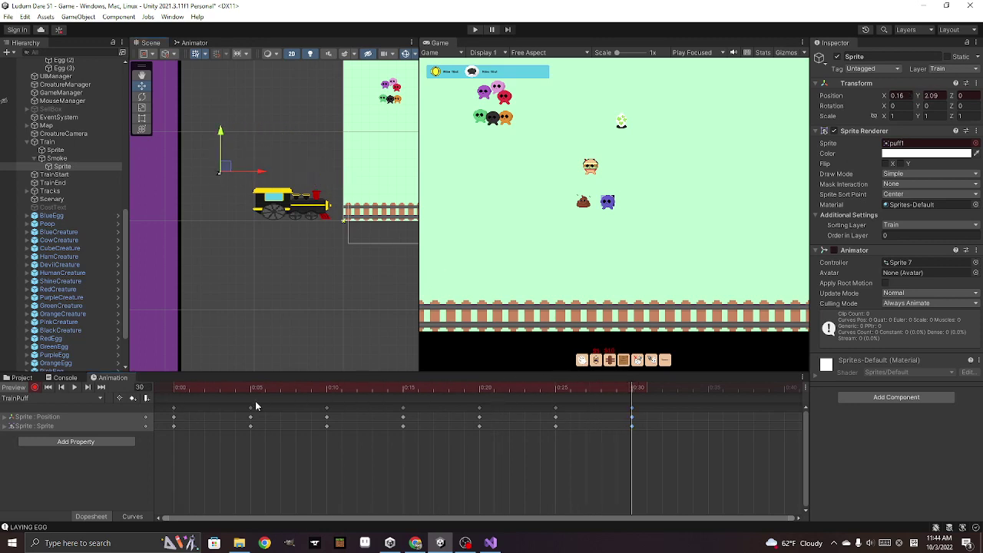
left_click(74, 391)
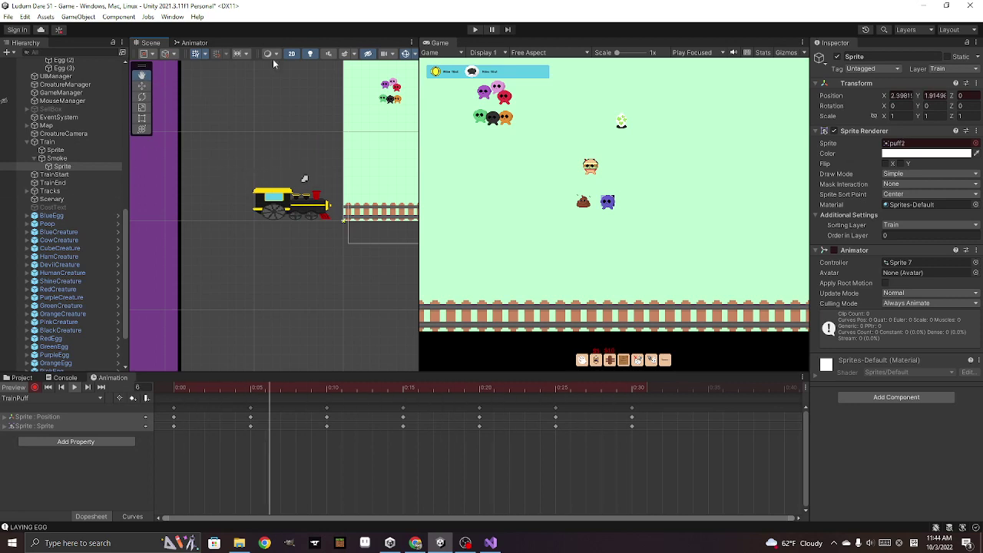
Frame the Smoke object and duplicate it as Smoke (1) at X -9.63, Y -5.81
left_click(73, 158)
double_click(80, 157)
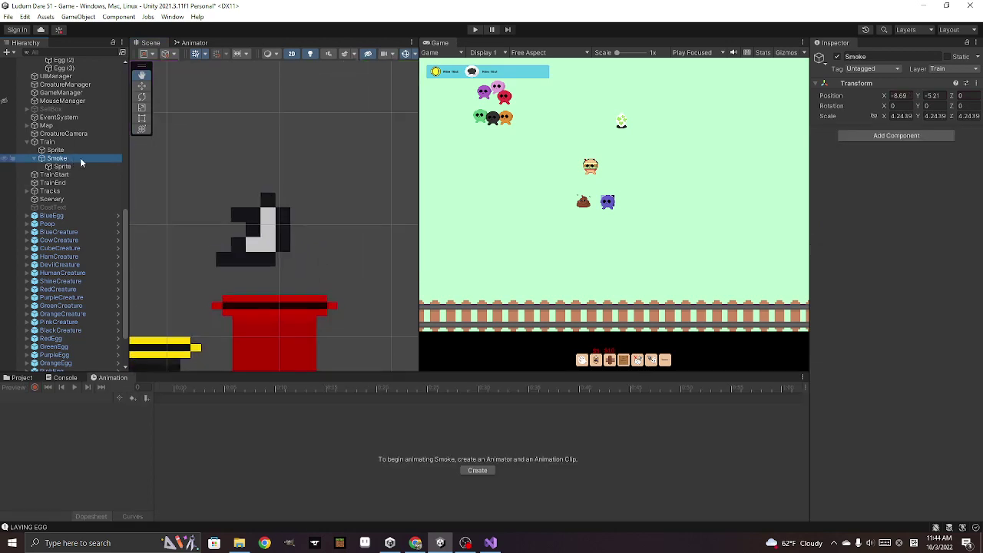
scroll(242, 289, "down", 3)
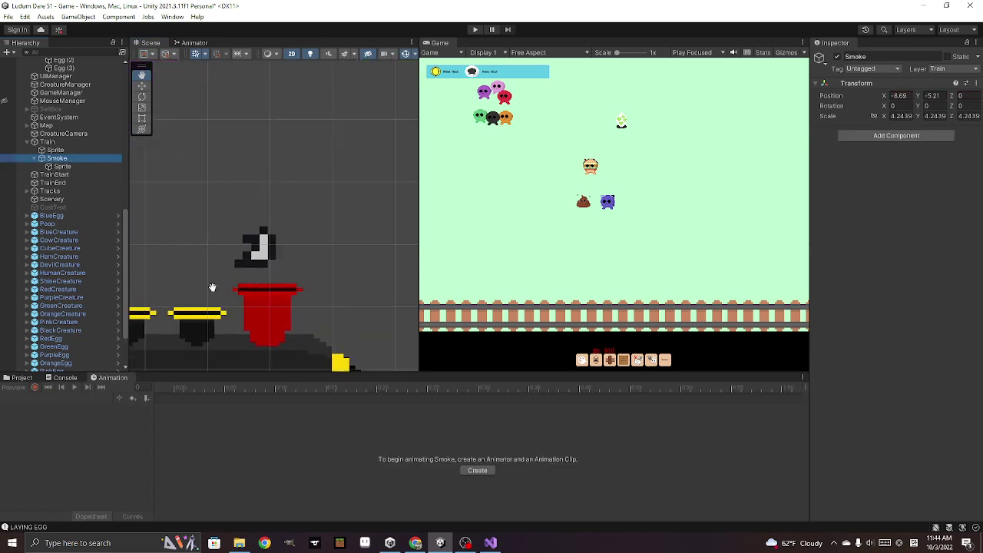
left_click_drag(212, 287, 301, 277)
scroll(301, 277, "down", 2)
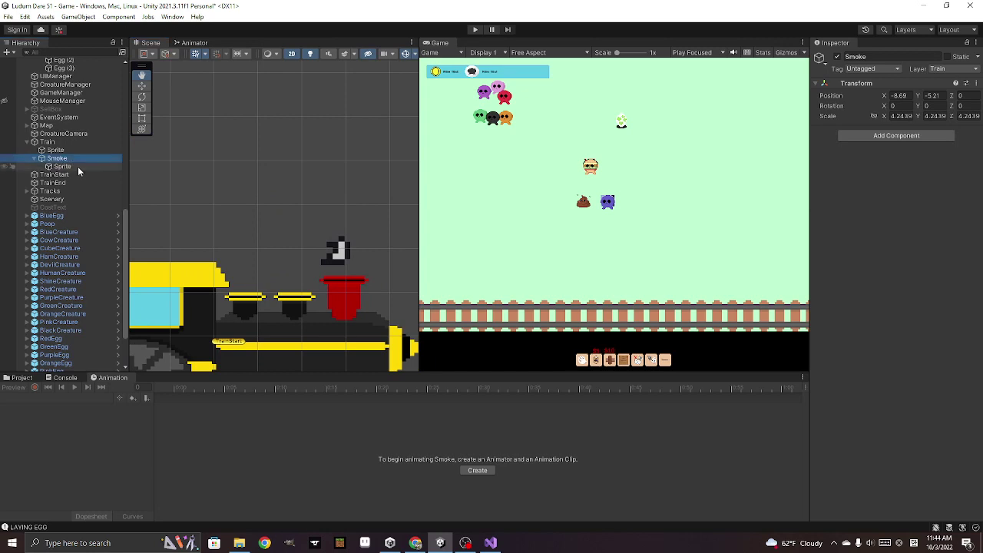
key("ctrl+d")
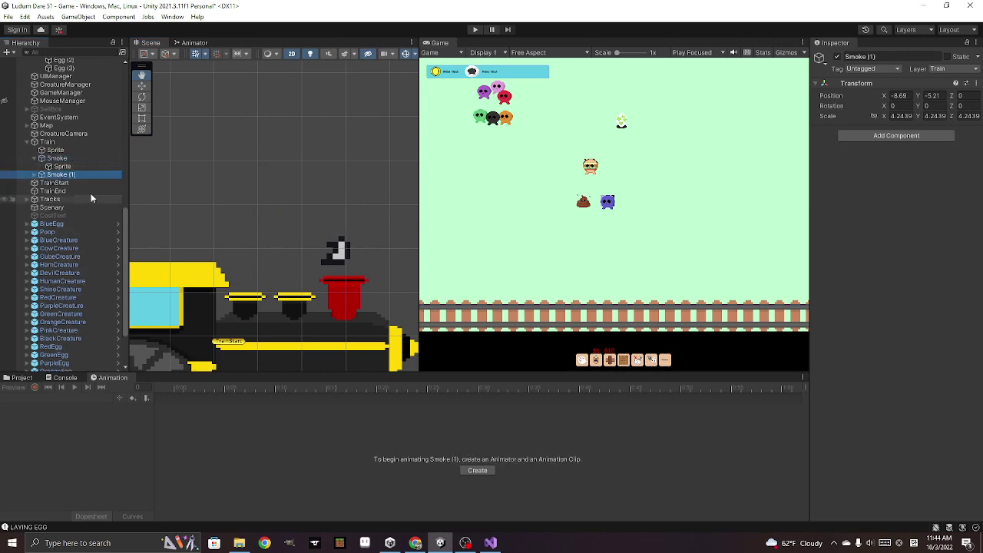
scroll(235, 282, "up", 4)
scroll(235, 282, "down", 1)
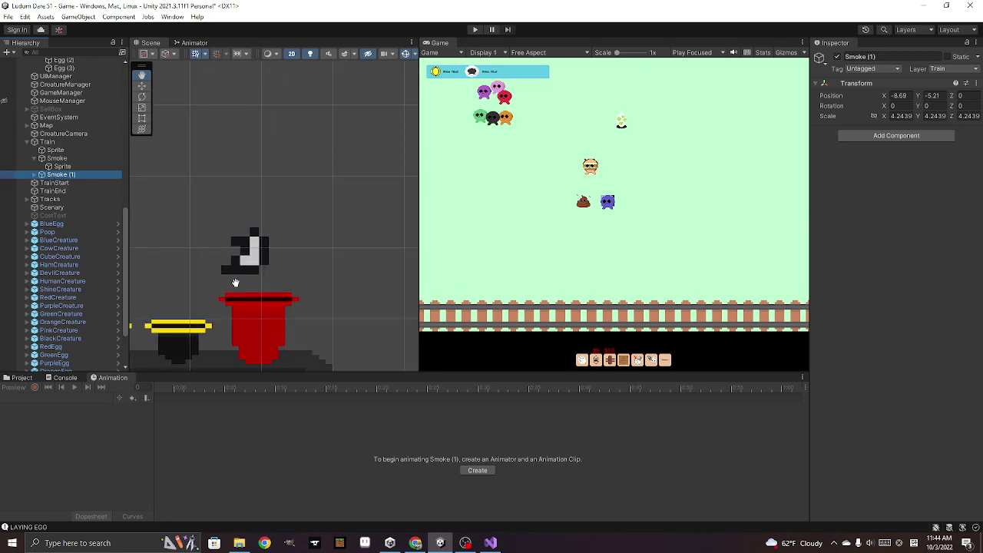
scroll(235, 282, "down", 2)
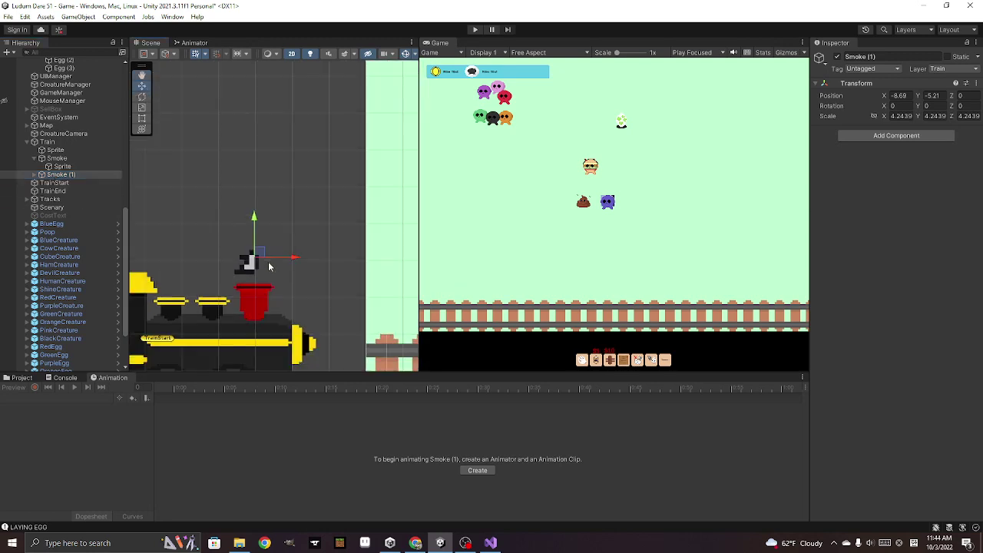
scroll(318, 251, "down", 3)
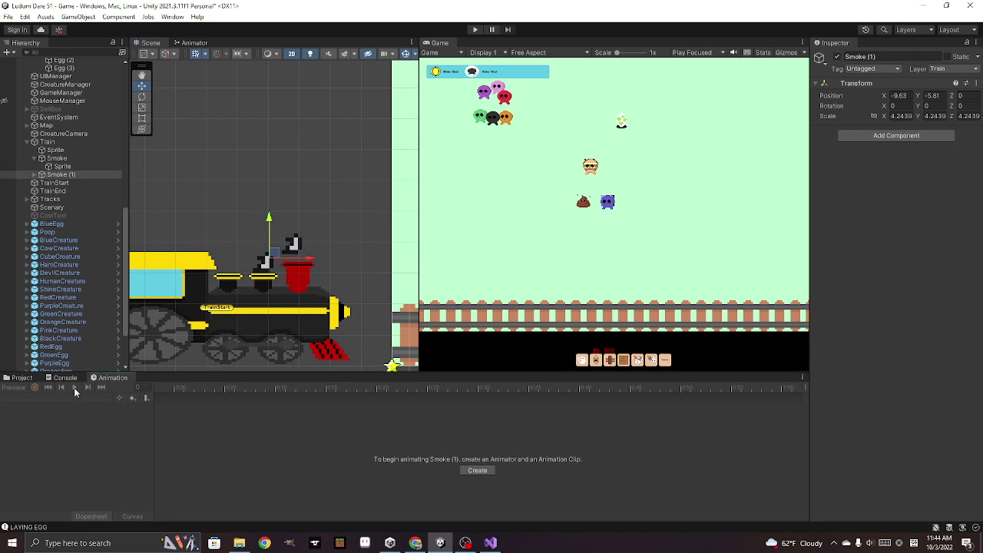
Play-test the game, then delete the Smoke (1) duplicate
left_click(473, 30)
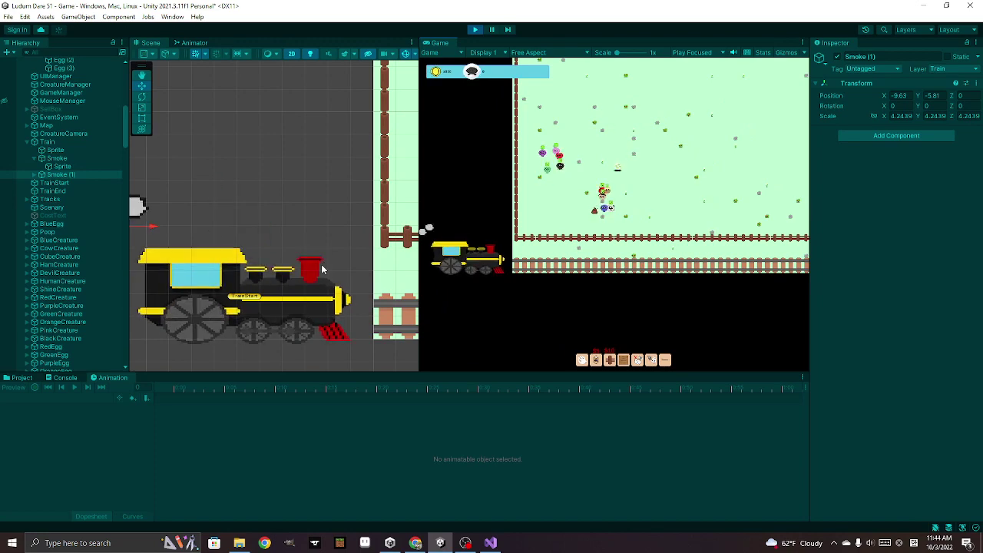
left_click(475, 29)
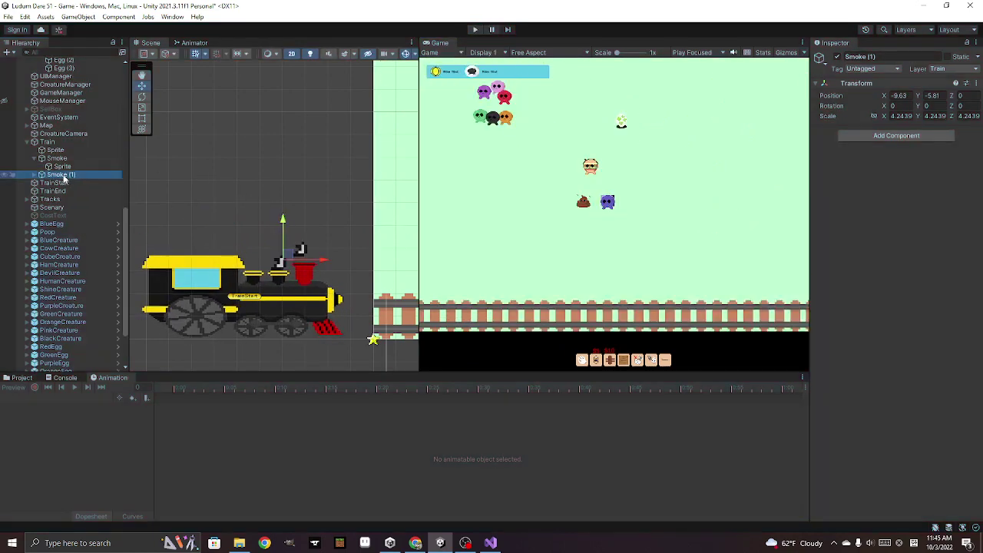
key("Delete")
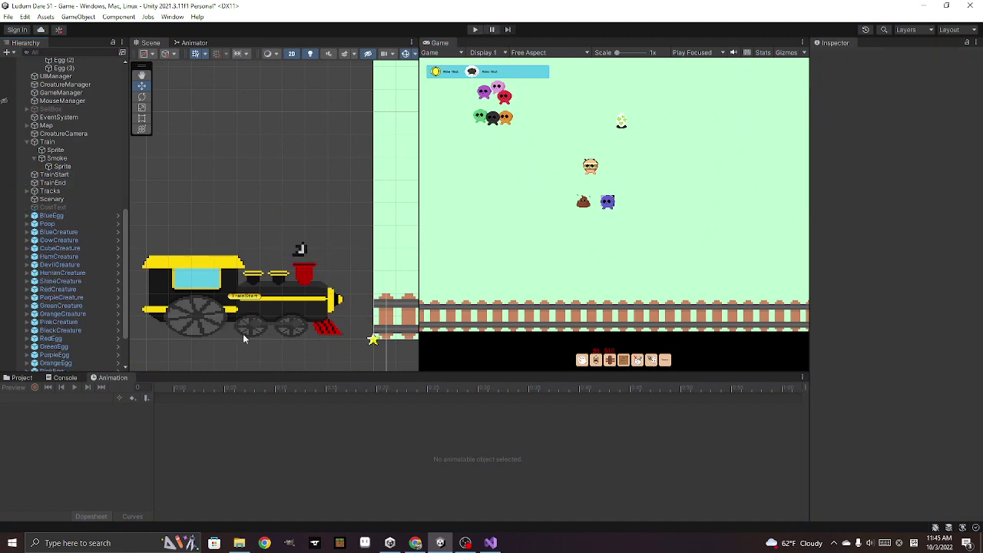
Add an Effects > Particle System child under Train and name it TrainSparks
right_click(81, 141)
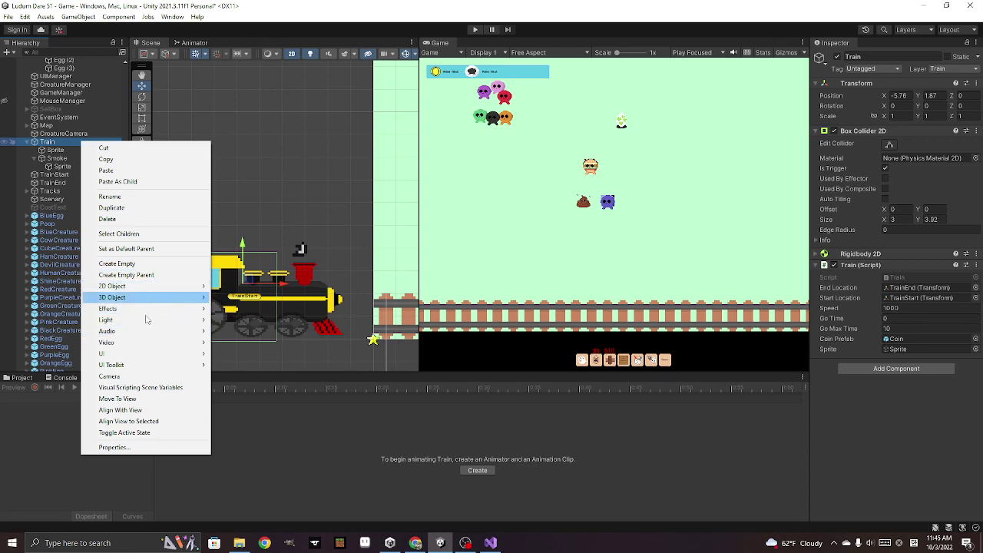
mouse_move(146, 353)
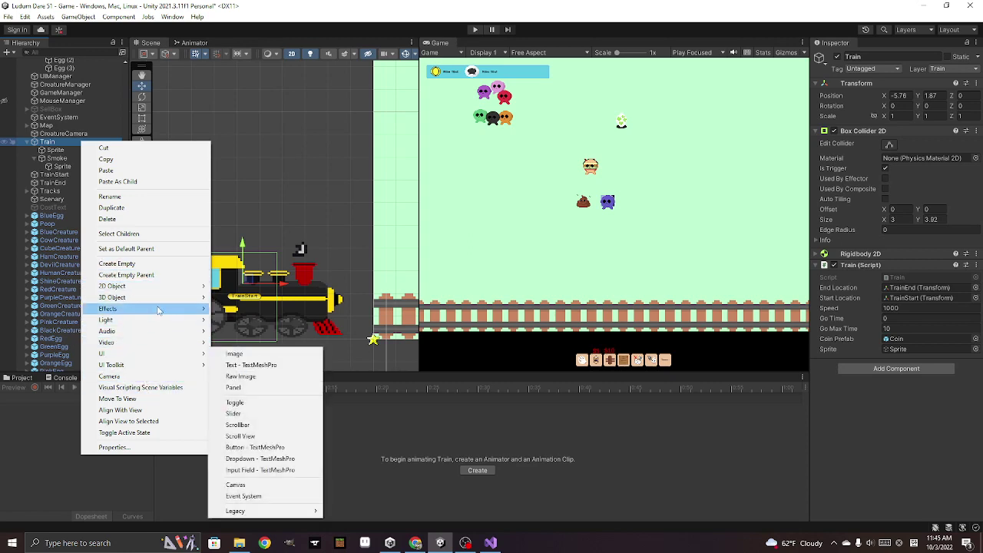
mouse_move(173, 310)
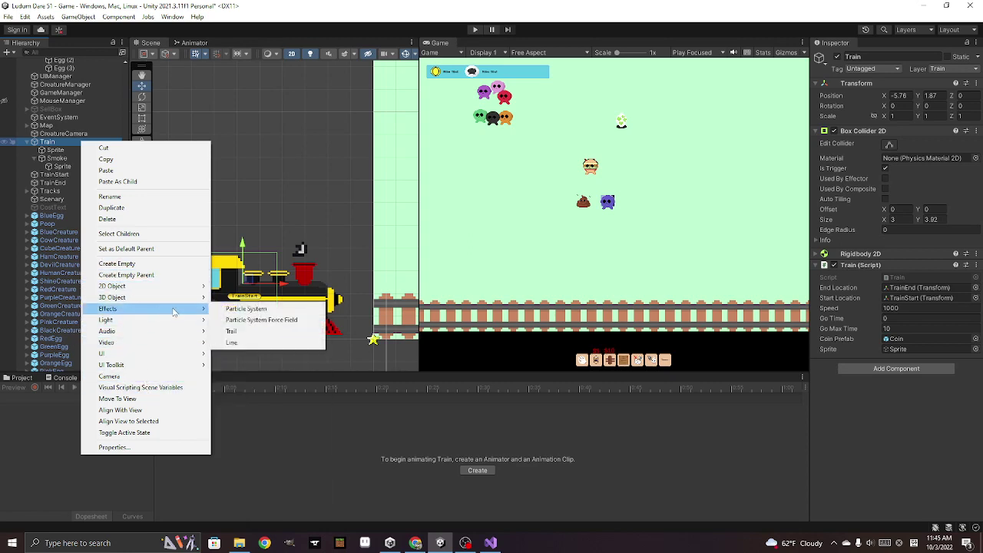
left_click(253, 310)
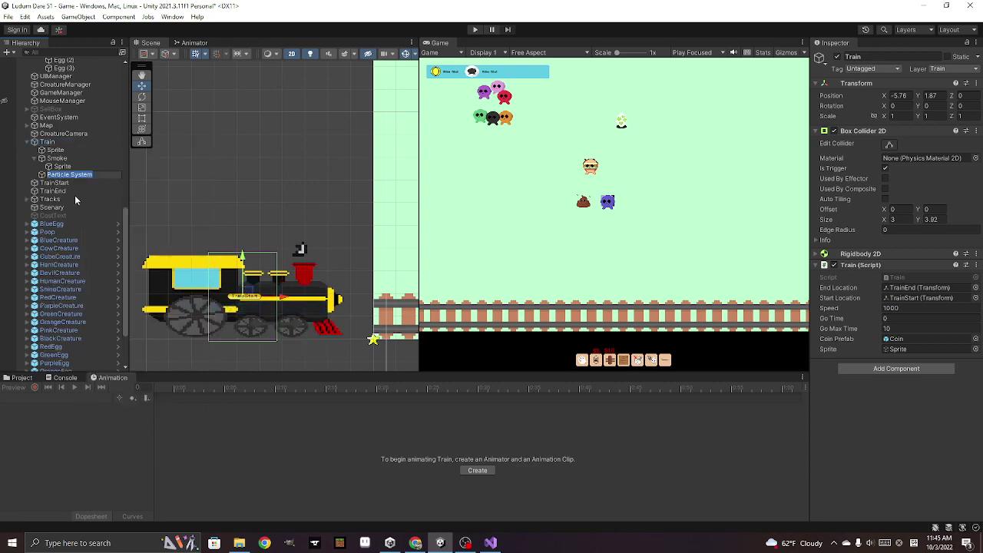
type("Ta")
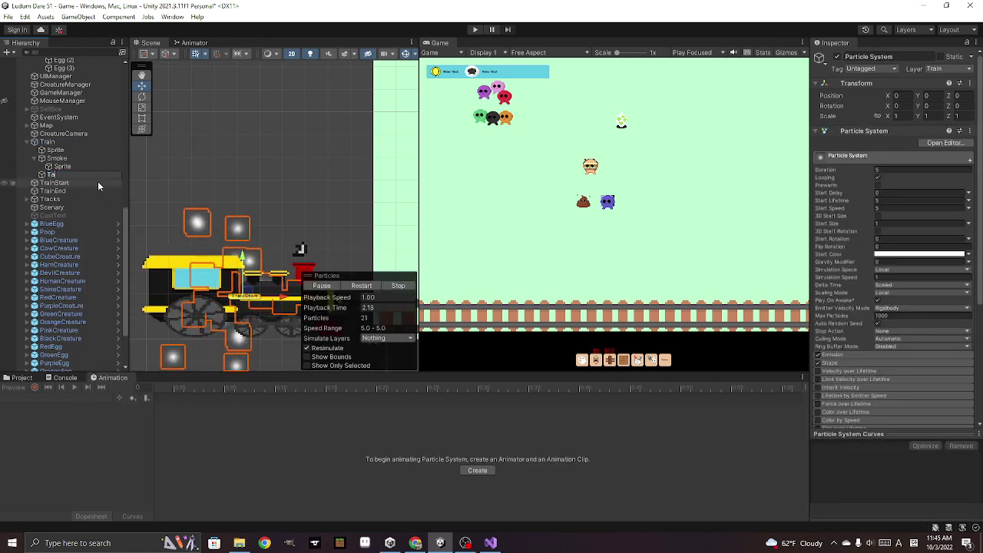
key("BackSpace")
type("rainS")
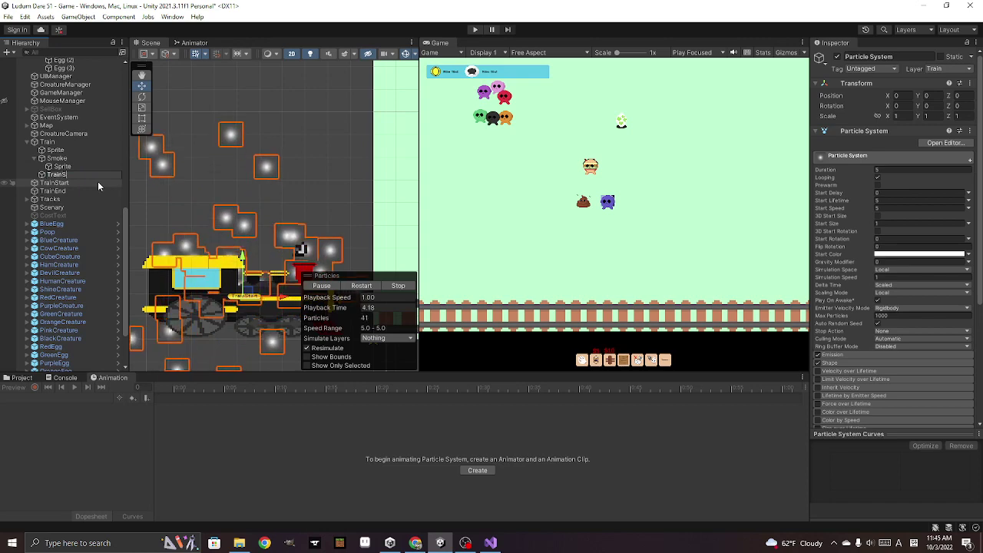
type("parks")
key("Return")
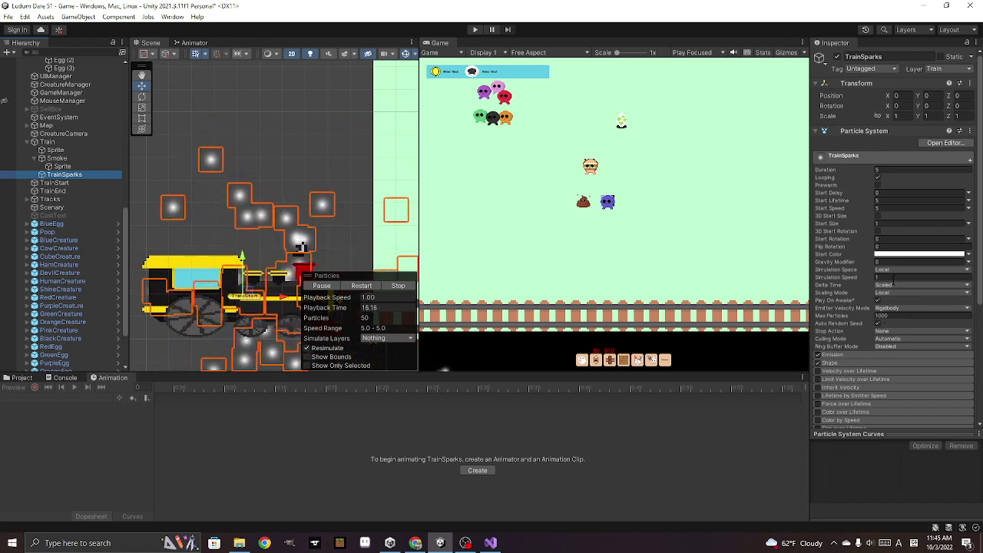
Expand the Texture Sheet Animation module in the TrainSparks particle Inspector
left_click(903, 170)
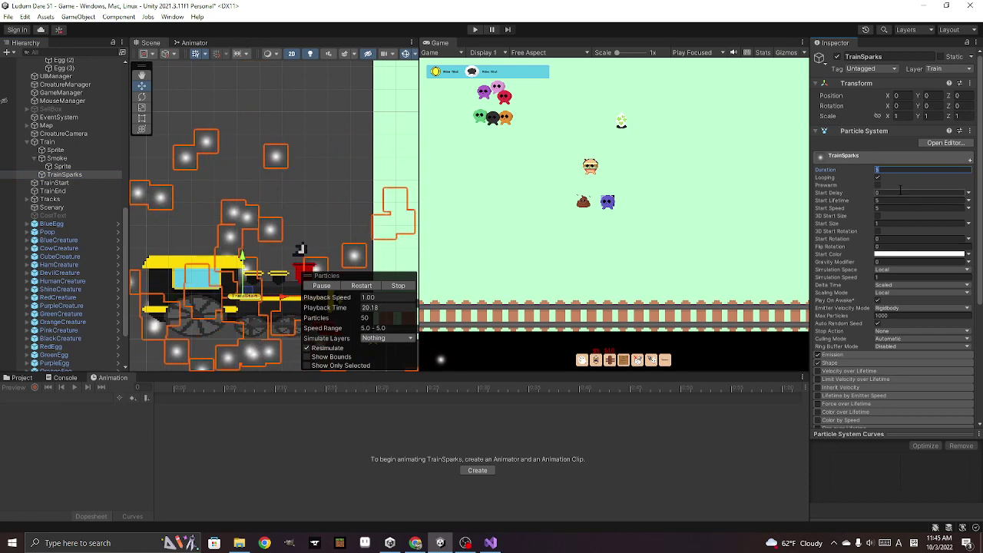
type("1")
scroll(904, 305, "down", 2)
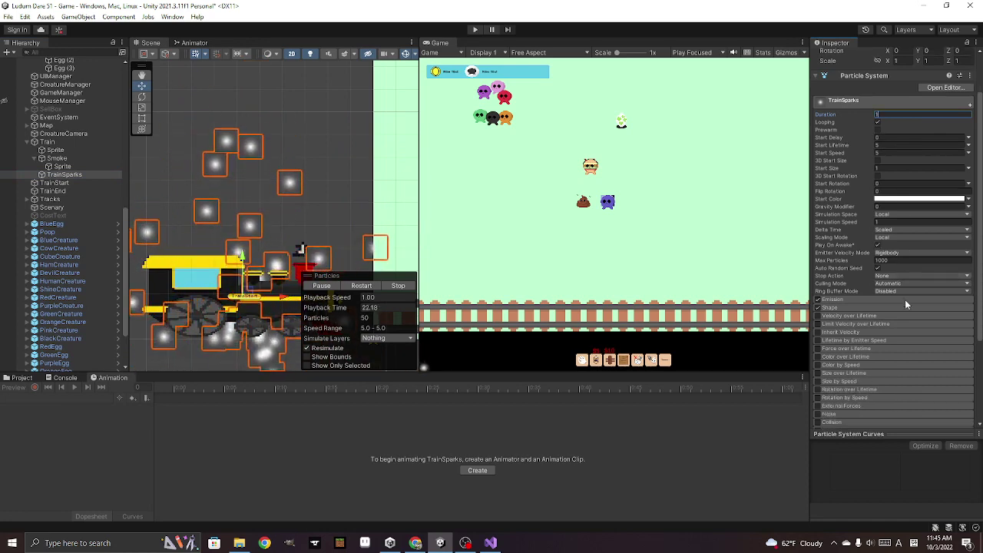
scroll(904, 303, "down", 3)
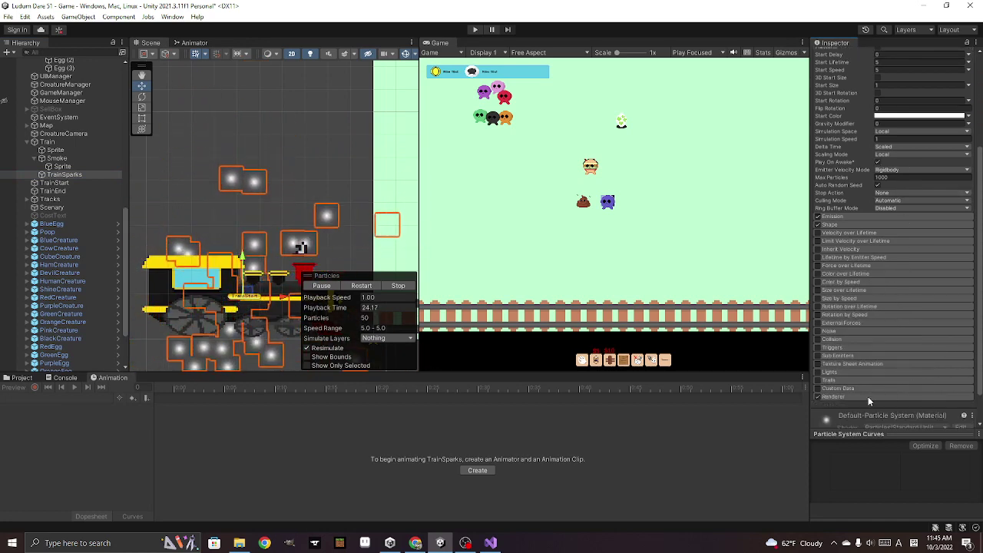
left_click(856, 363)
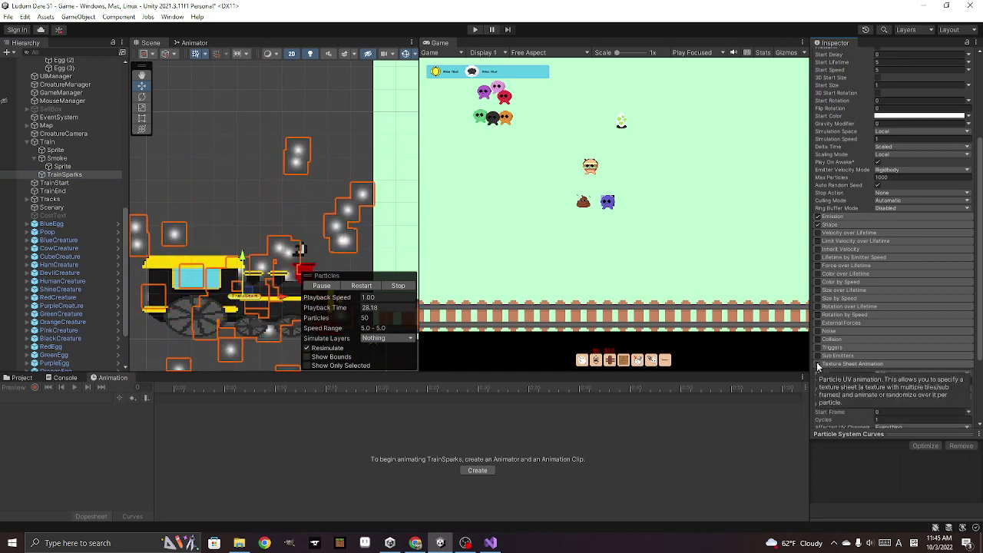
scroll(834, 363, "down", 1)
scroll(834, 362, "down", 2)
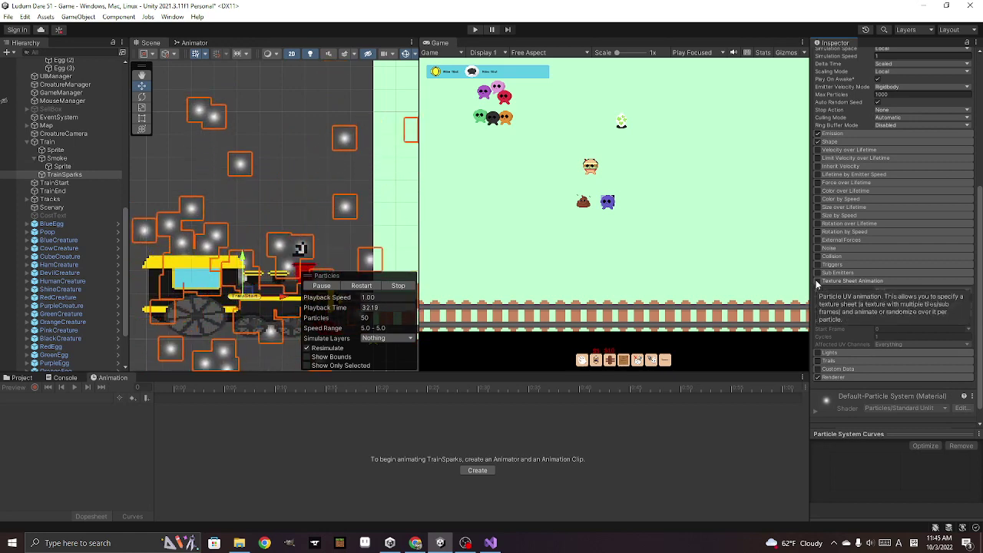
Expand the Renderer module and bring up its Material picker listing Default-Particle and Default-Line
left_click(836, 377)
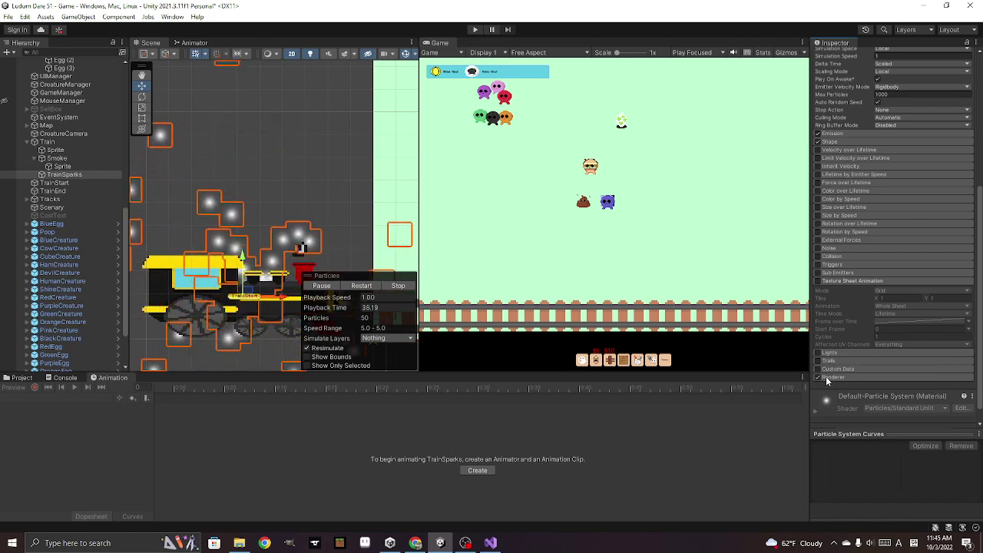
scroll(856, 381, "down", 5)
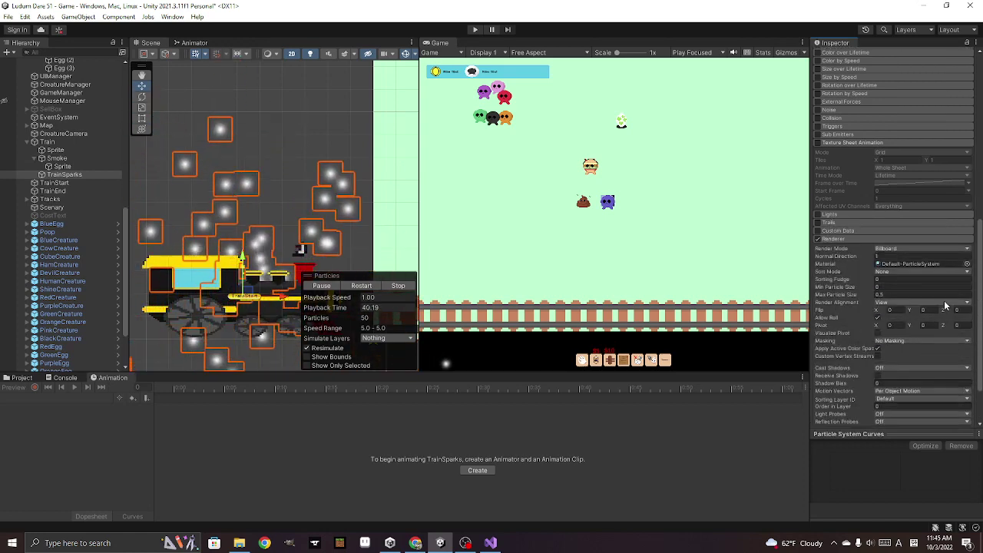
left_click(966, 265)
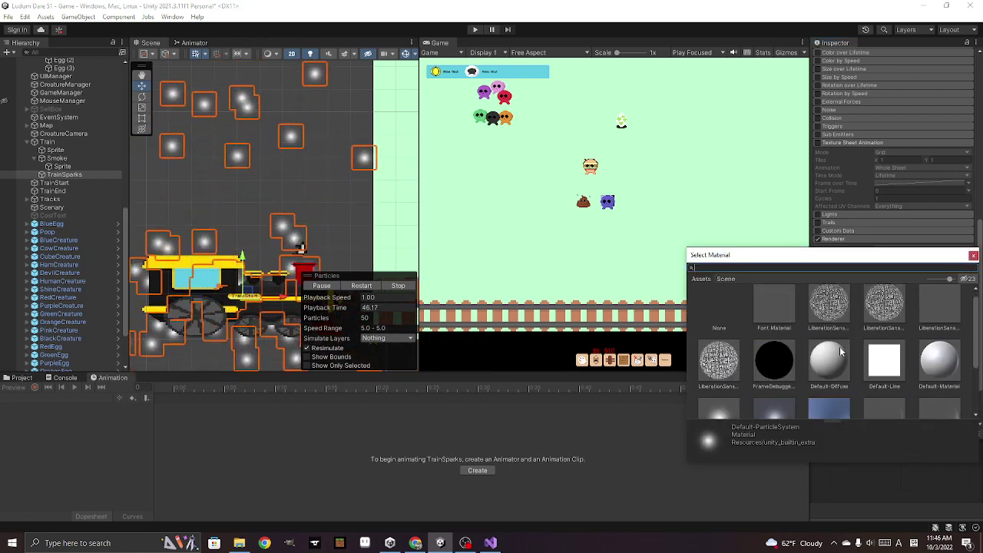
scroll(876, 341, "up", 2)
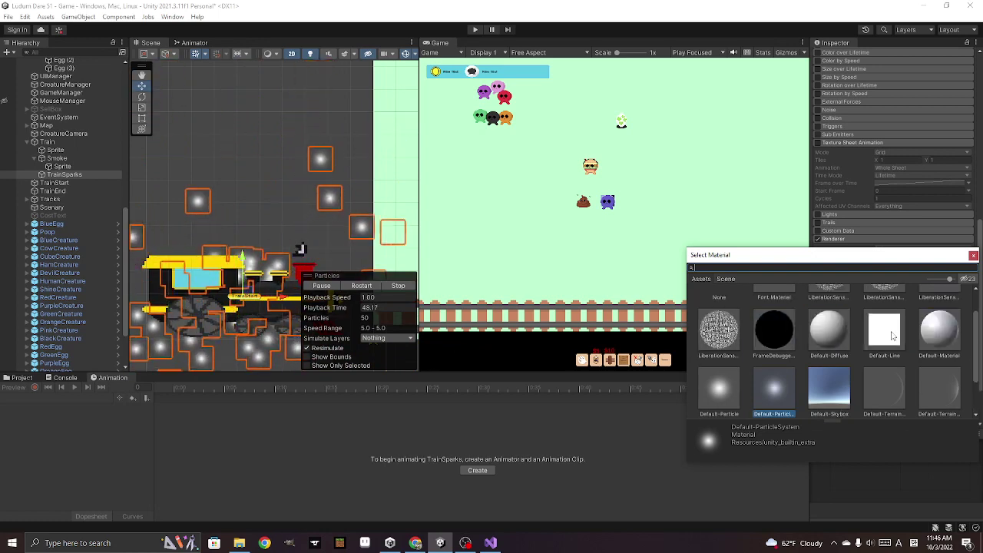
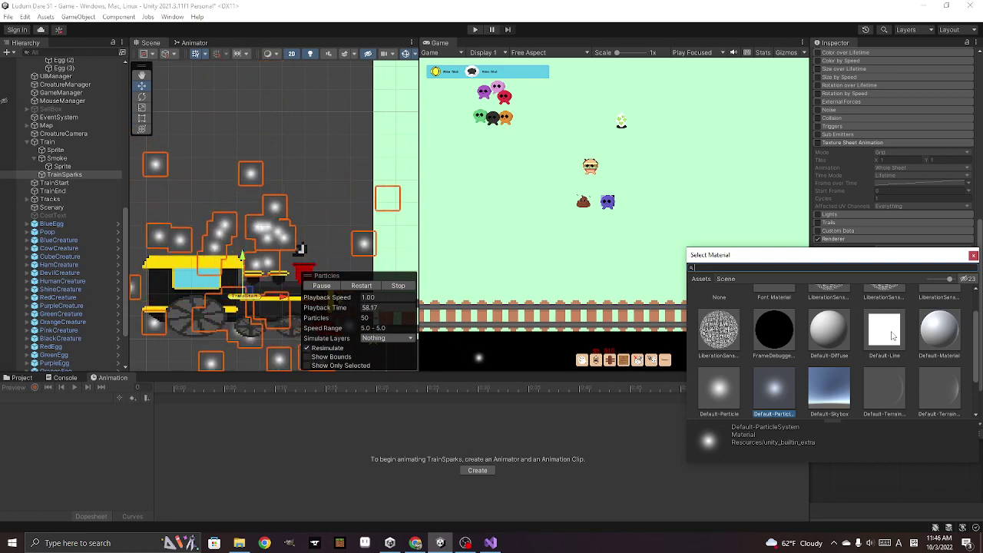
Keep the default particle material and delete the TrainSparks object from under Train
left_click(973, 256)
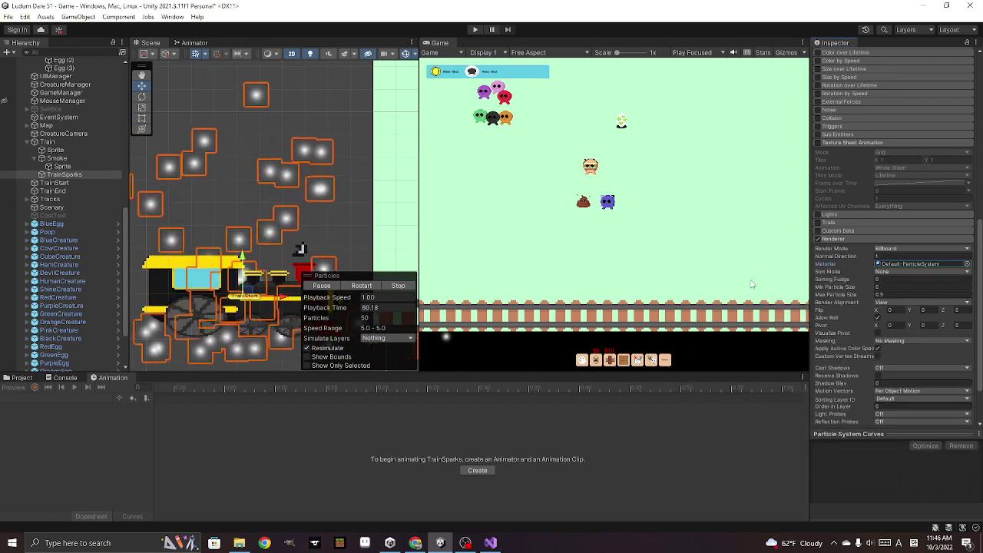
left_click(78, 175)
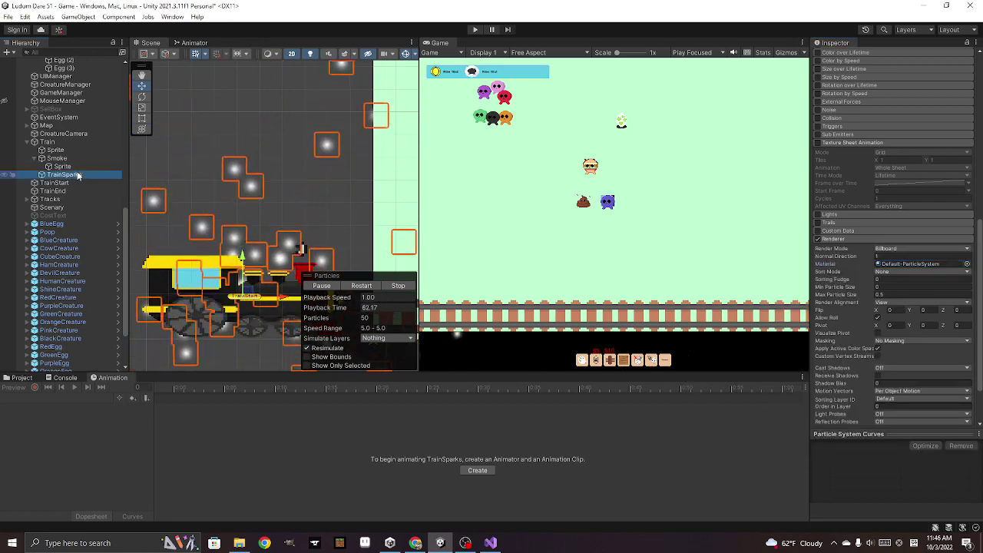
key("Delete")
Create an empty child object of Train named Sparks
left_click(48, 142)
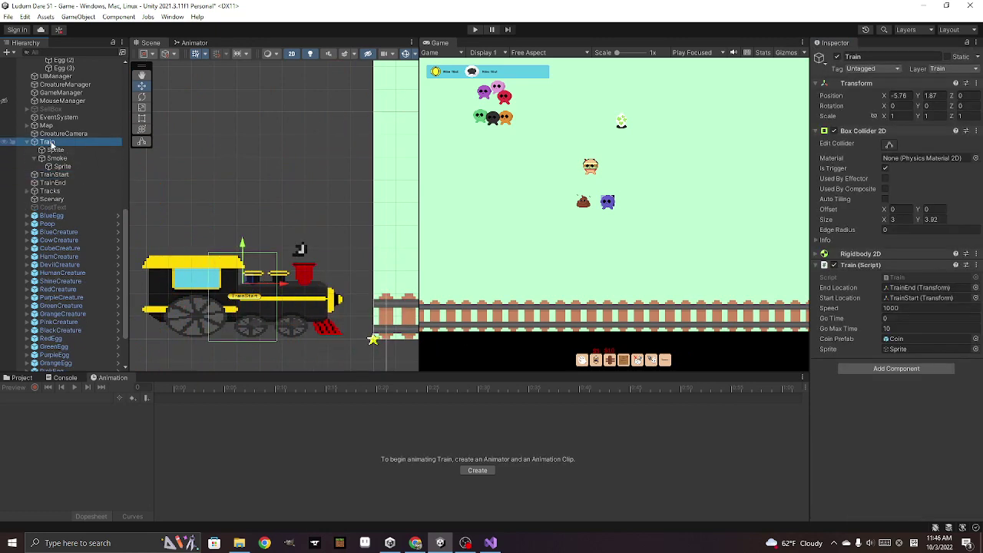
right_click(51, 143)
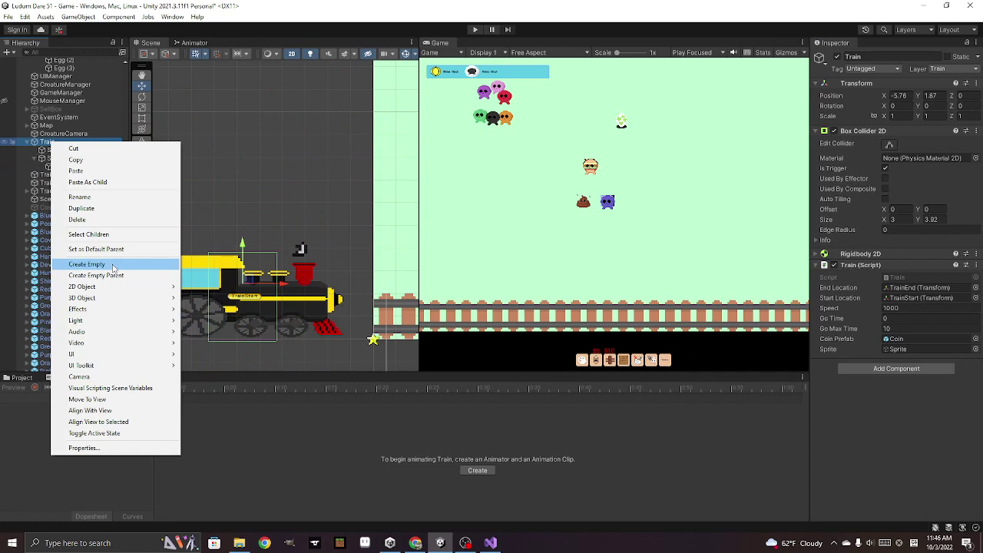
left_click(113, 267)
type("Spa")
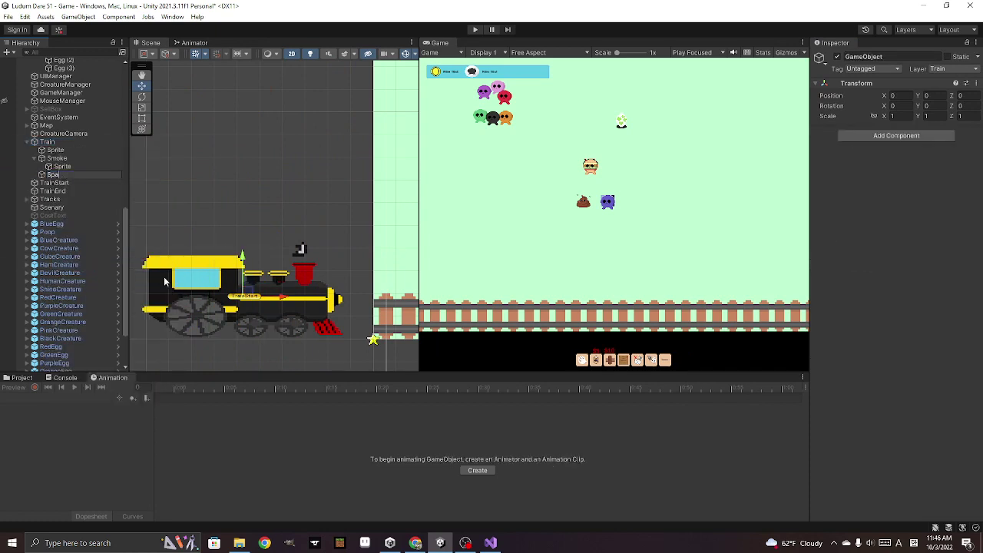
type("rks")
key("Return")
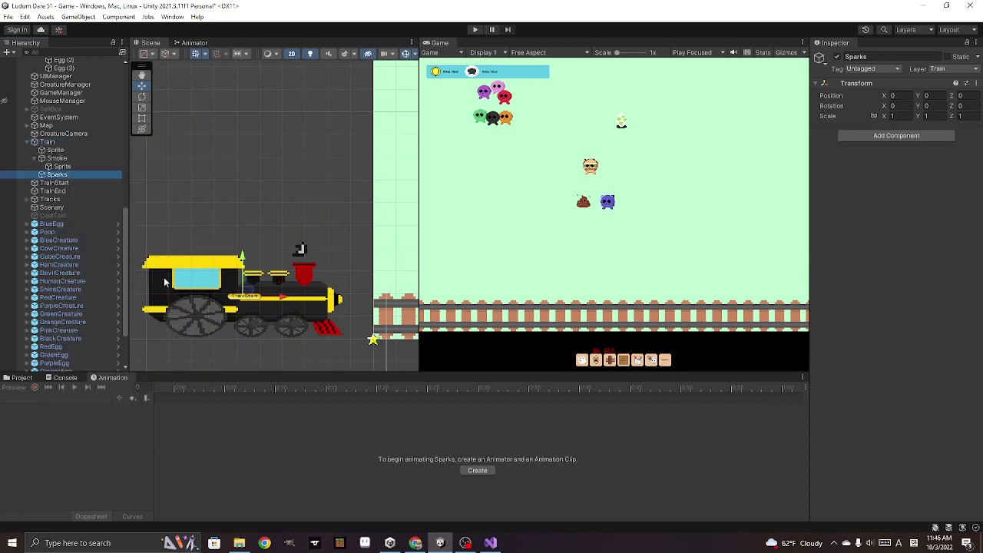
Save a Sparks.anim clip in Assets/Animations, then undo the Animator added to Sparks
left_click(479, 470)
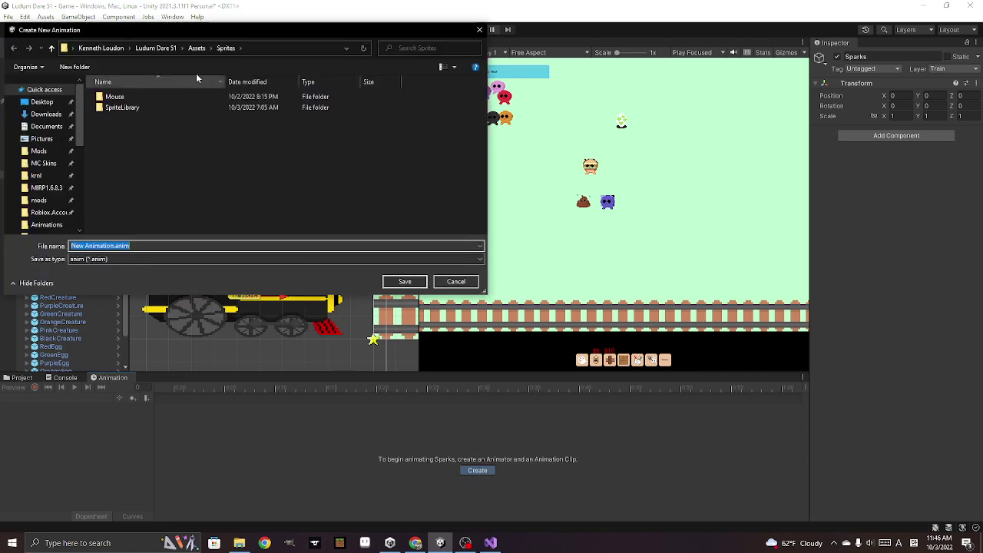
left_click(197, 48)
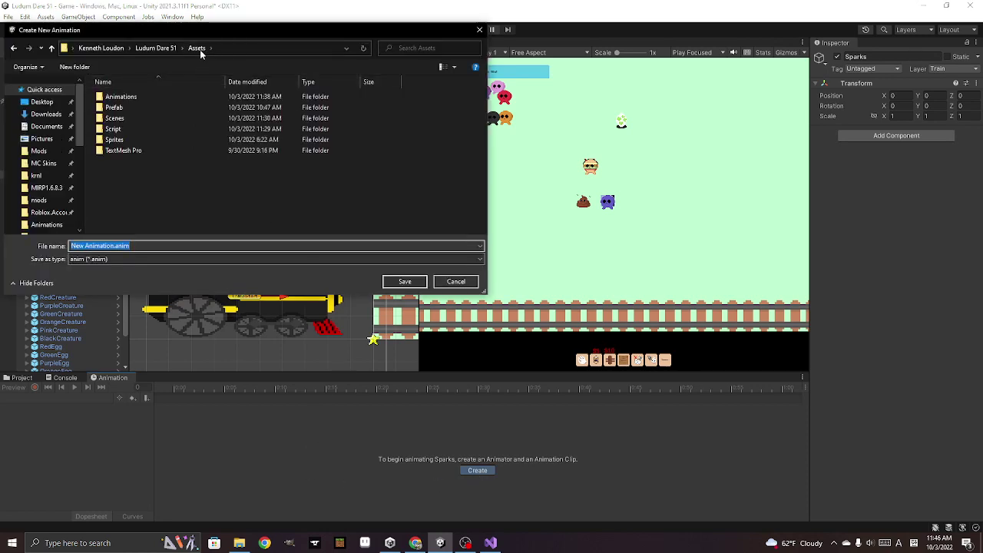
double_click(127, 96)
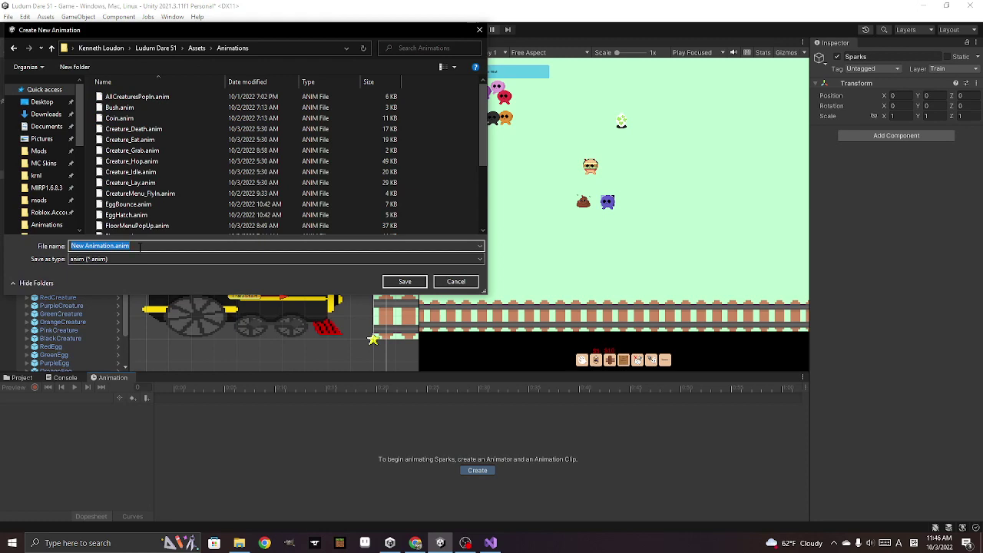
type("Sparks")
key("Return")
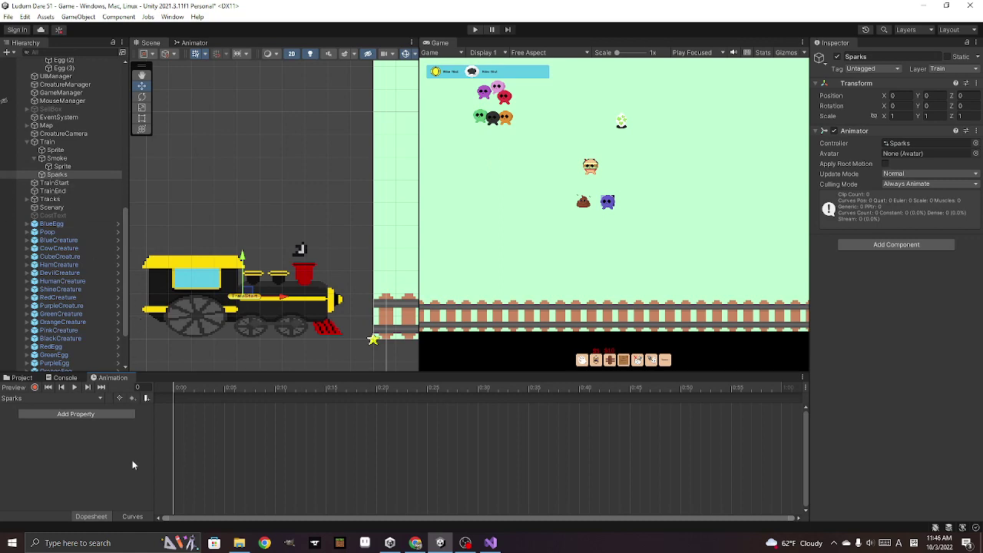
key("ctrl+z")
right_click(68, 177)
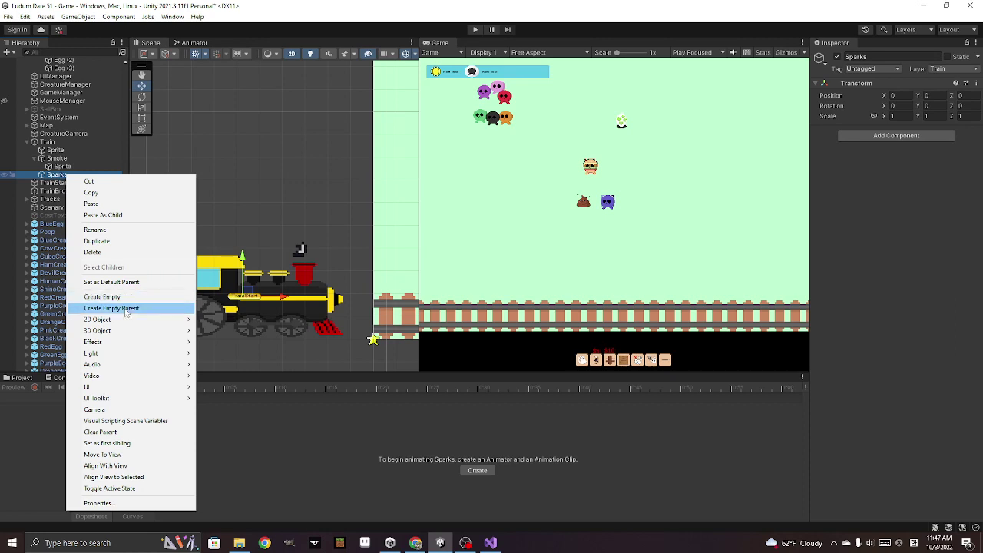
Add a 2D Square sprite under Sparks and name it Spark1
mouse_move(123, 320)
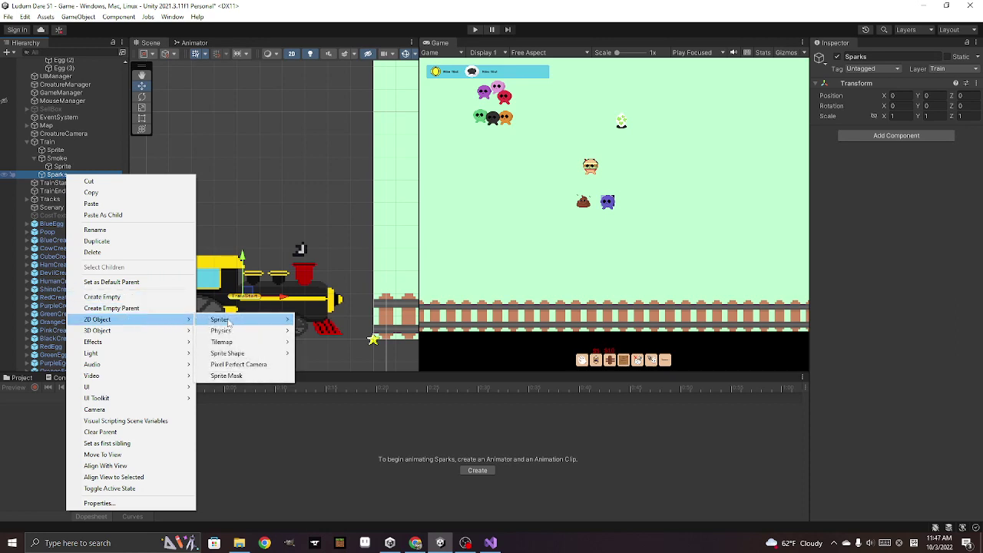
mouse_move(231, 320)
left_click(319, 330)
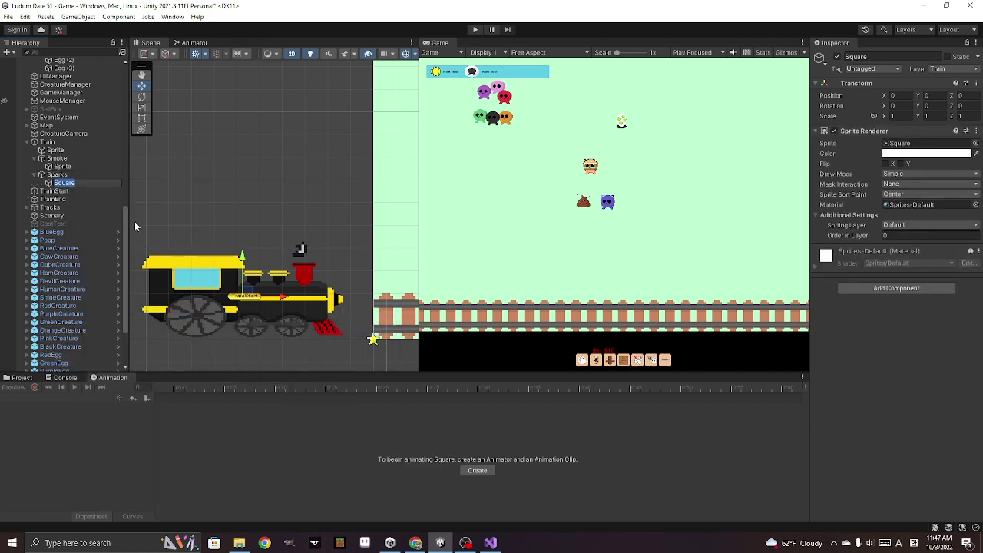
type("Spark")
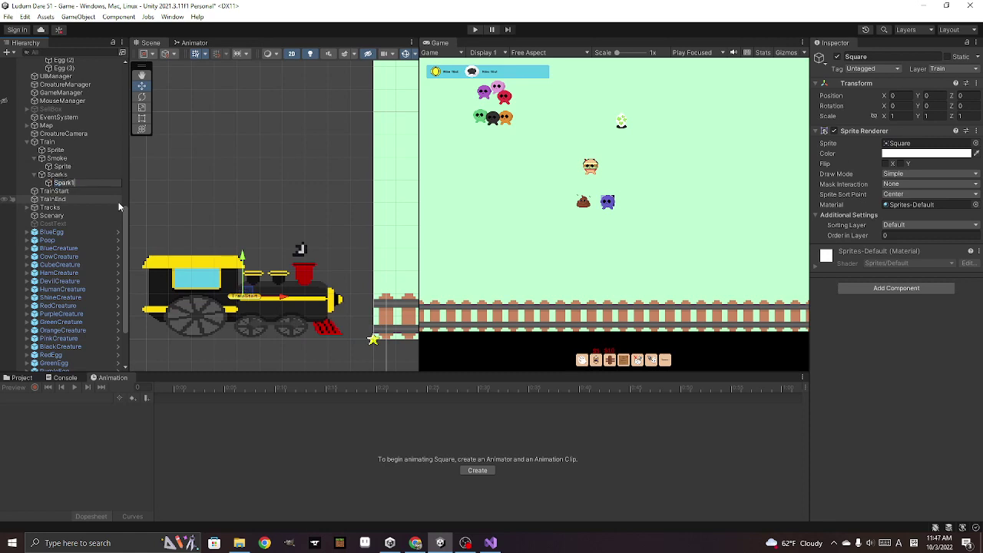
key("Return")
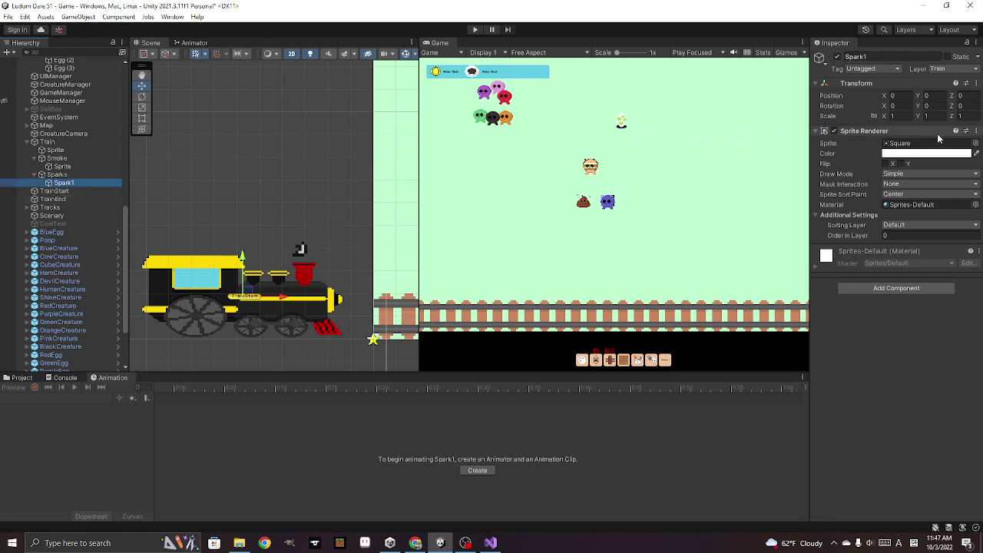
Assign the sparkle image as Spark1's sprite
left_click(975, 143)
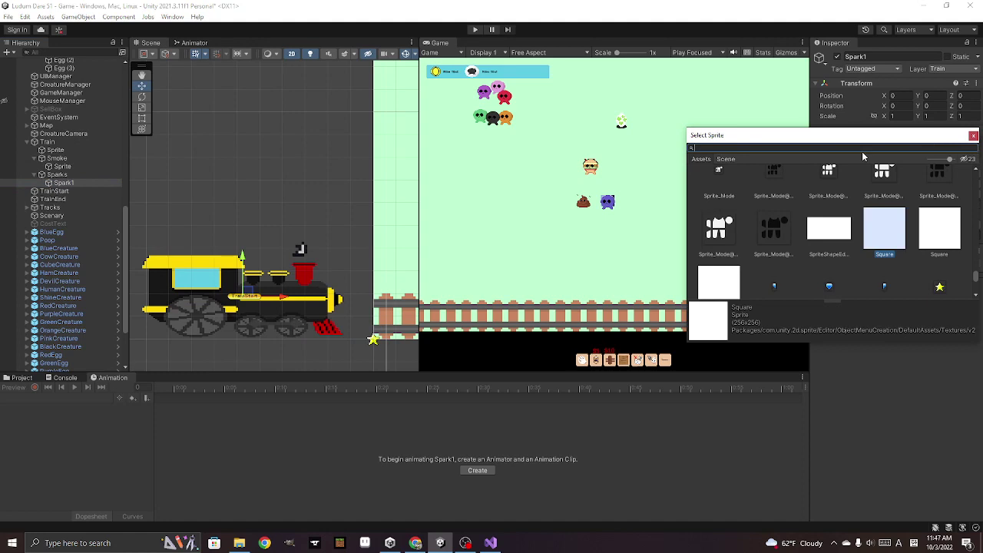
type("eff")
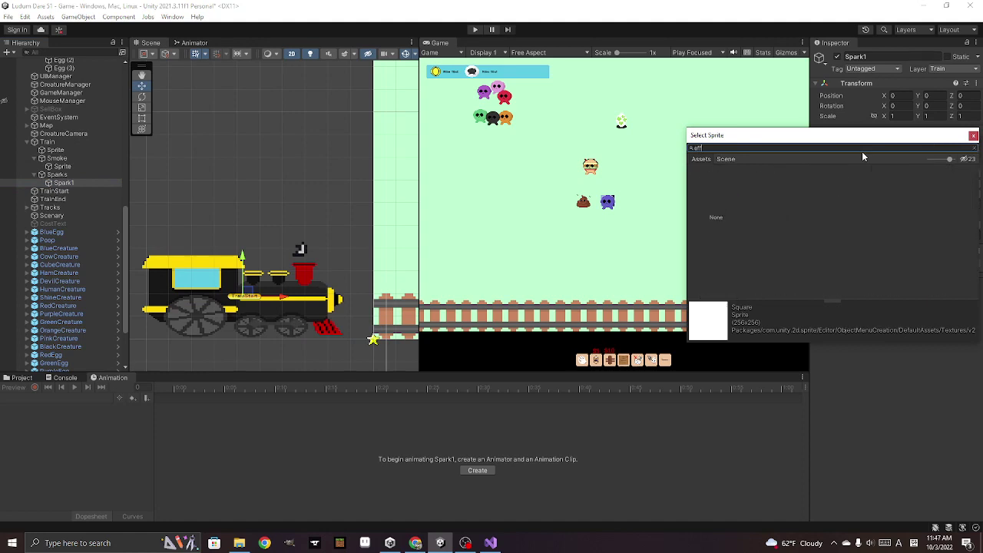
key("BackSpace")
key("BackSpace")
key("BackSpace")
type("sp")
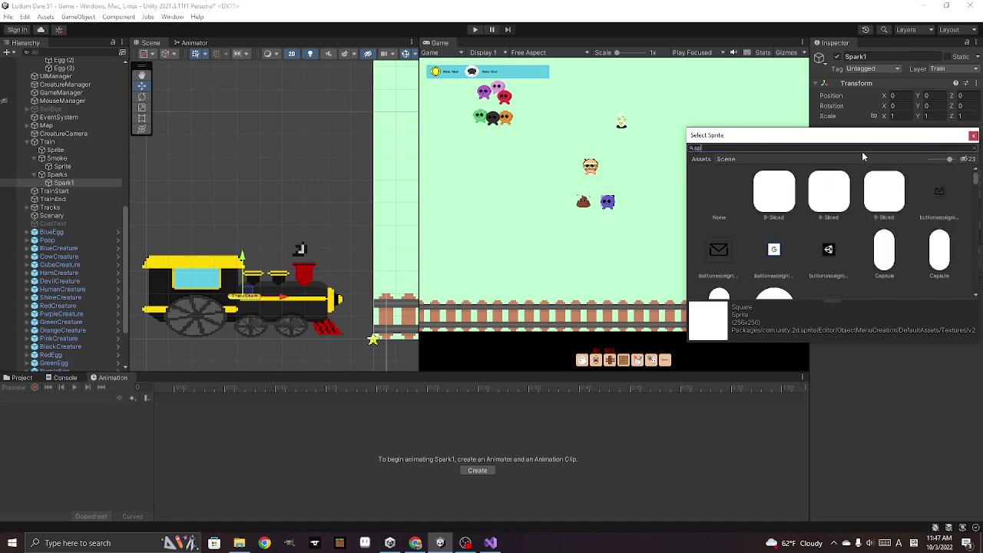
type("a")
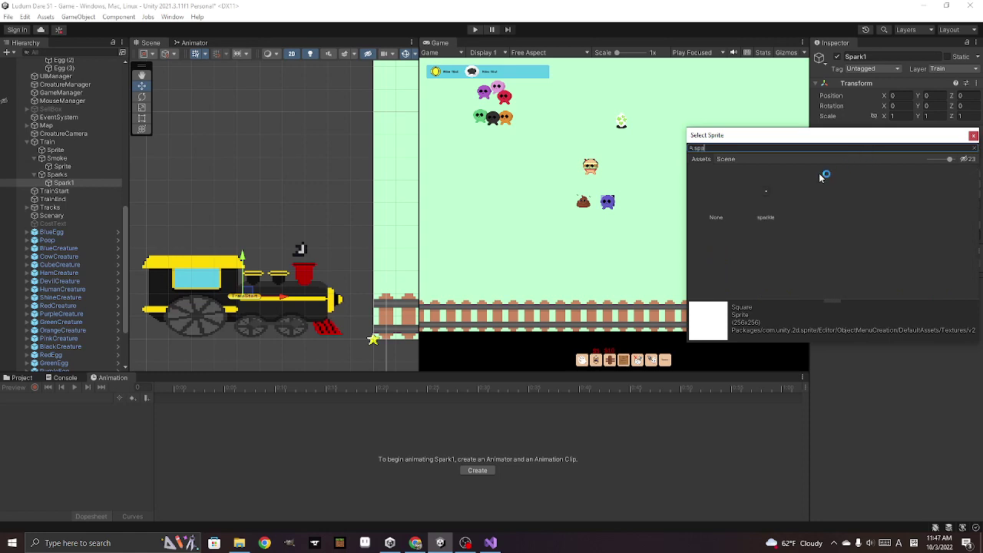
double_click(768, 195)
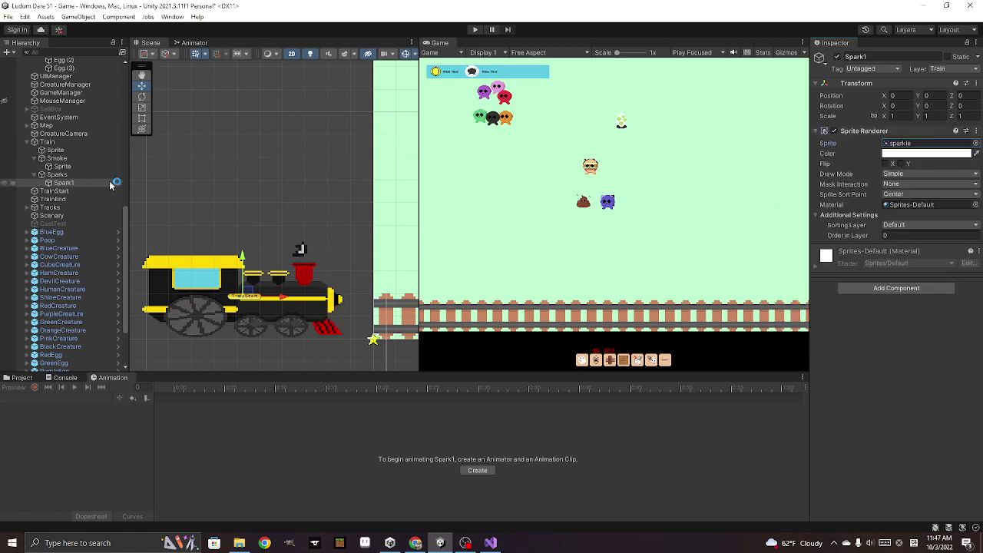
Put Spark1 on the Train sorting layer with Order in Layer 1
double_click(60, 175)
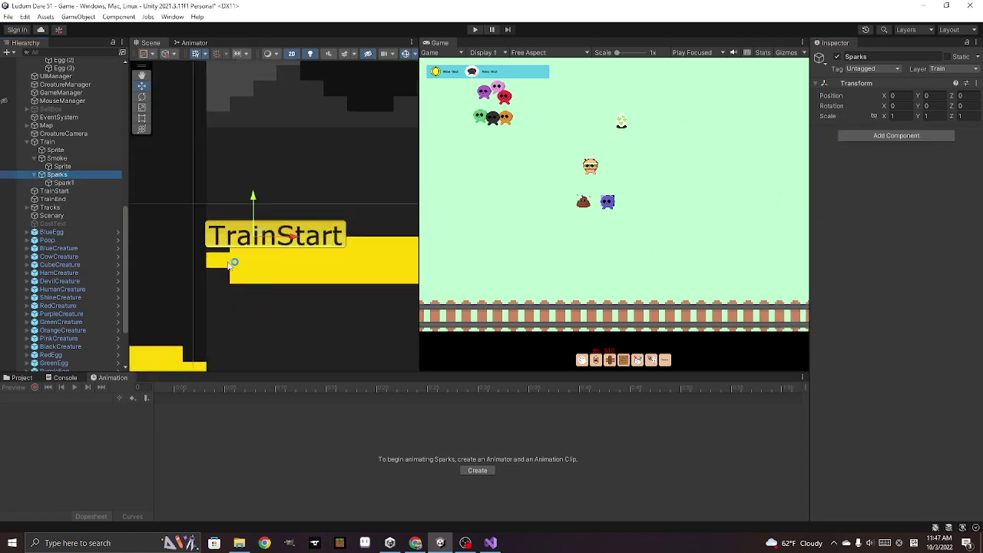
left_click(84, 183)
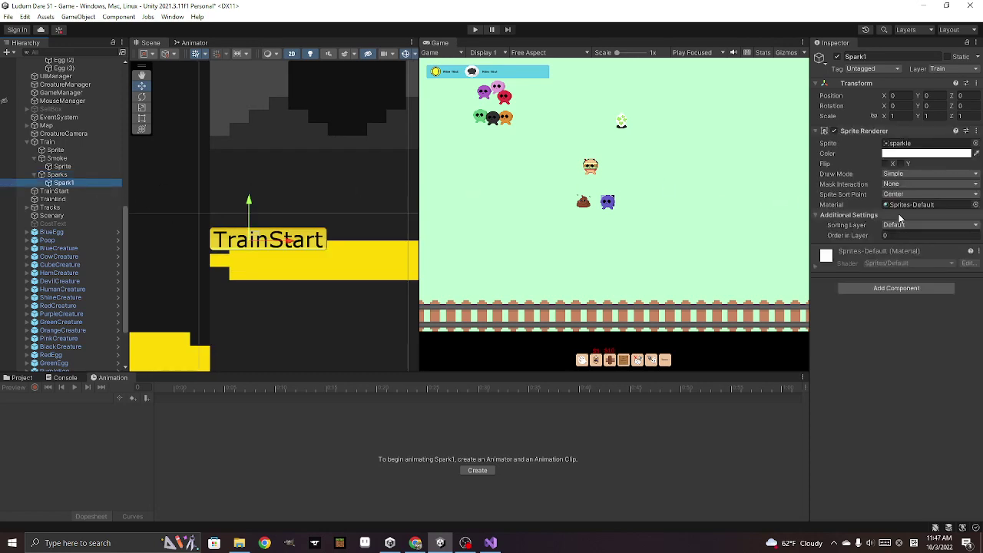
left_click(916, 224)
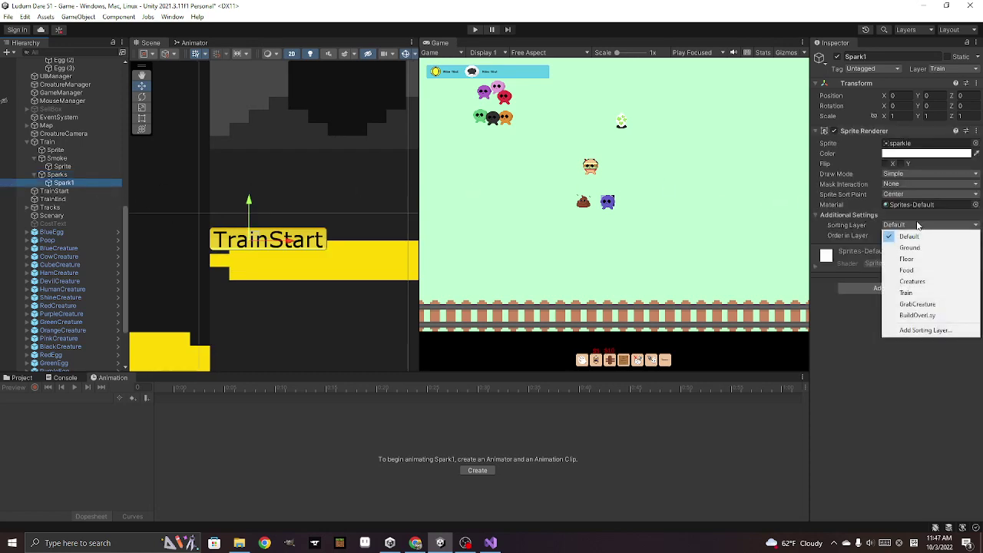
left_click(908, 291)
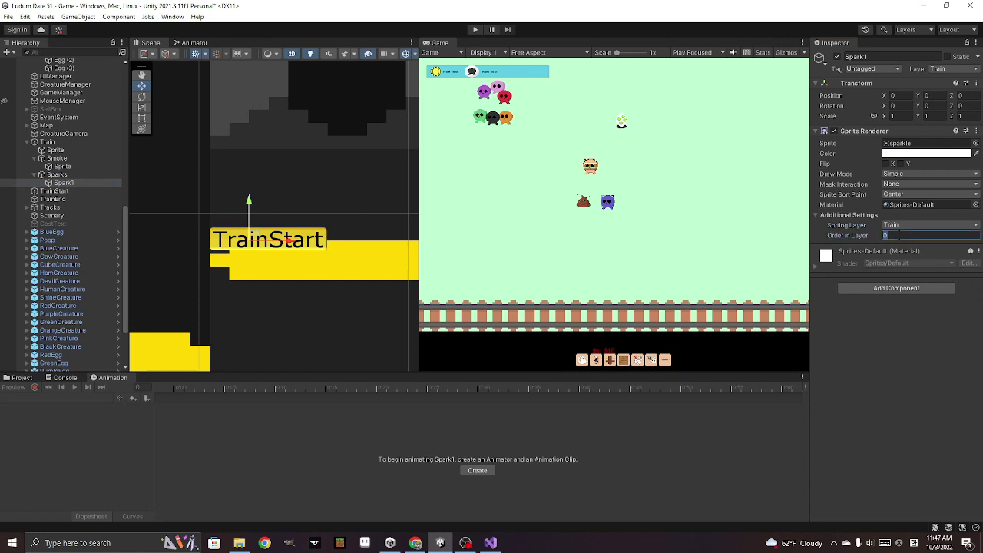
type("1")
left_click(935, 226)
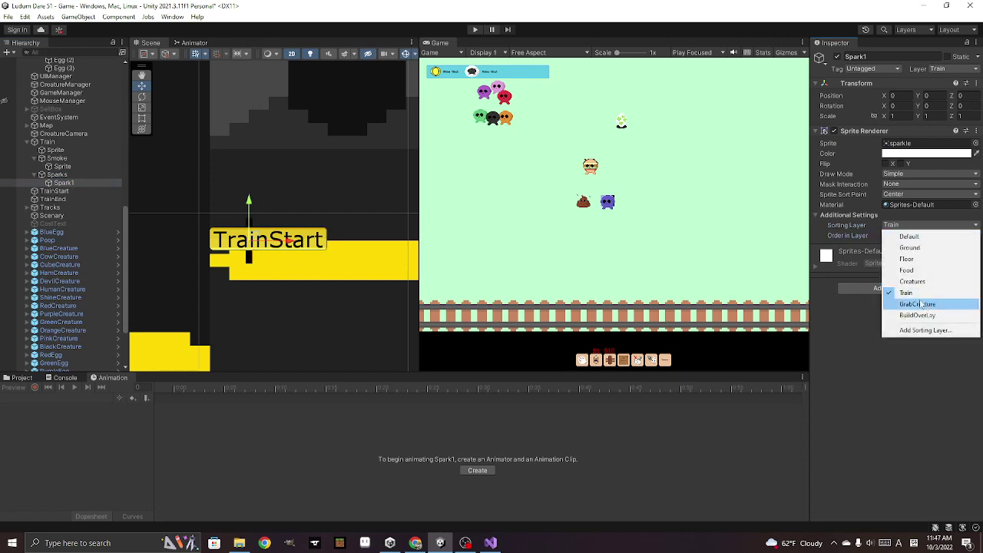
left_click(839, 323)
scroll(338, 289, "down", 3)
Move Spark1 onto the train's rear wheel at 1.81, -1.767
scroll(342, 285, "down", 3)
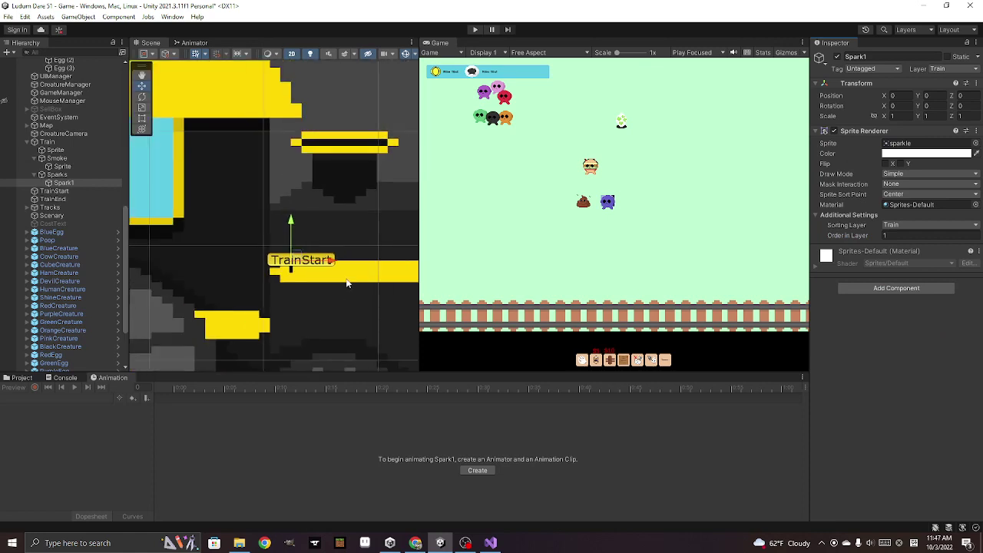
scroll(342, 280, "down", 3)
scroll(348, 278, "down", 3)
left_click_drag(326, 262, 414, 364)
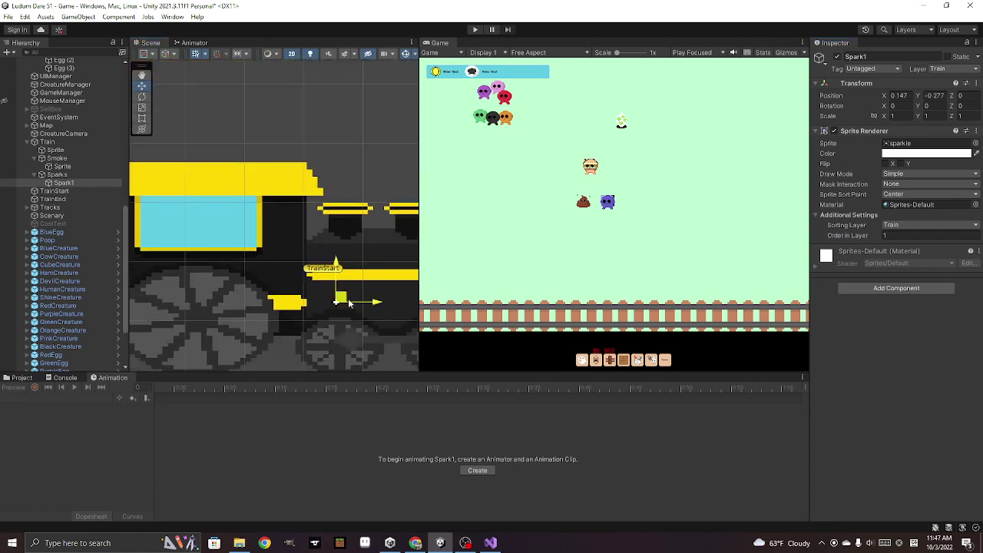
middle_click_drag(413, 363, 288, 289)
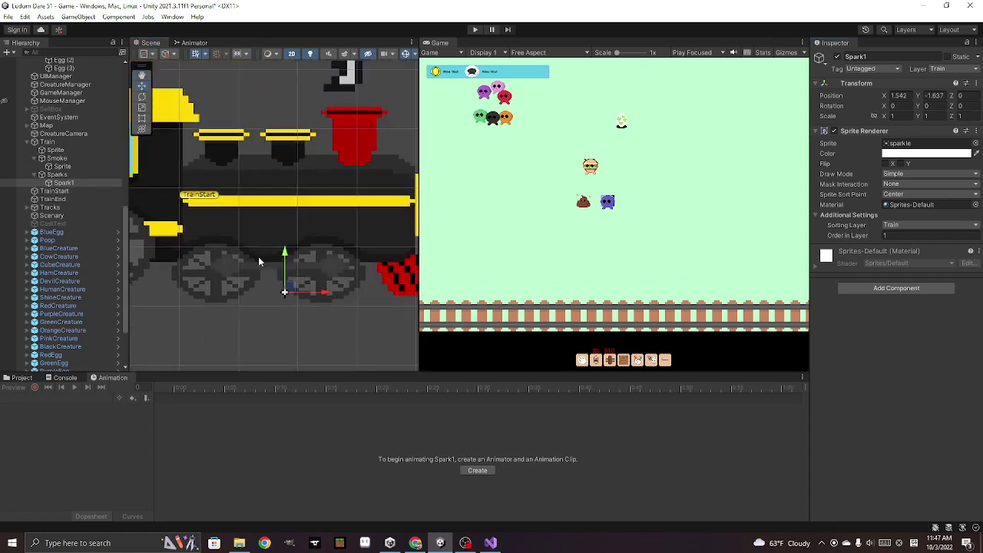
left_click_drag(289, 290, 307, 298)
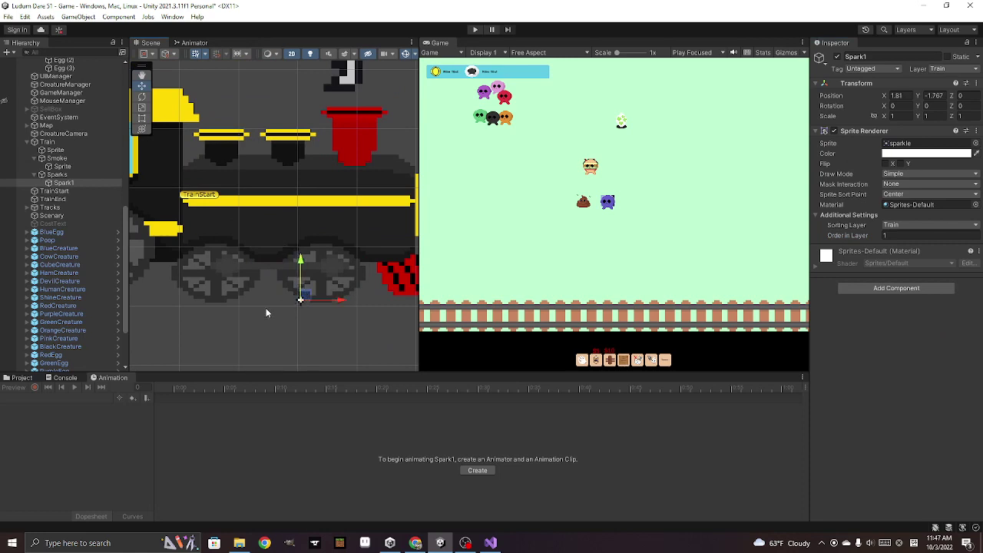
Give Spark1 an Animator with a new Sparks.anim clip, replacing the existing file
left_click(478, 470)
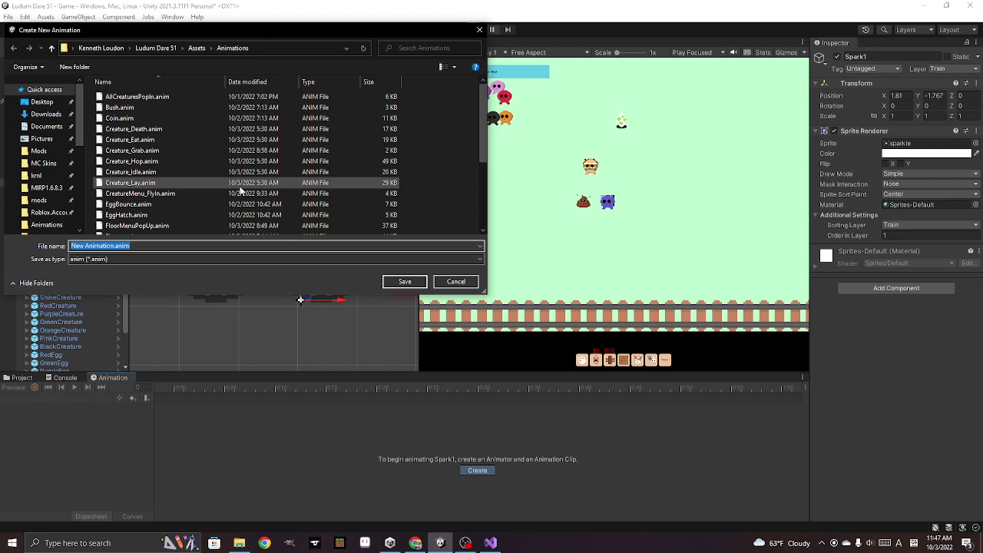
scroll(239, 192, "down", 4)
left_click(135, 196)
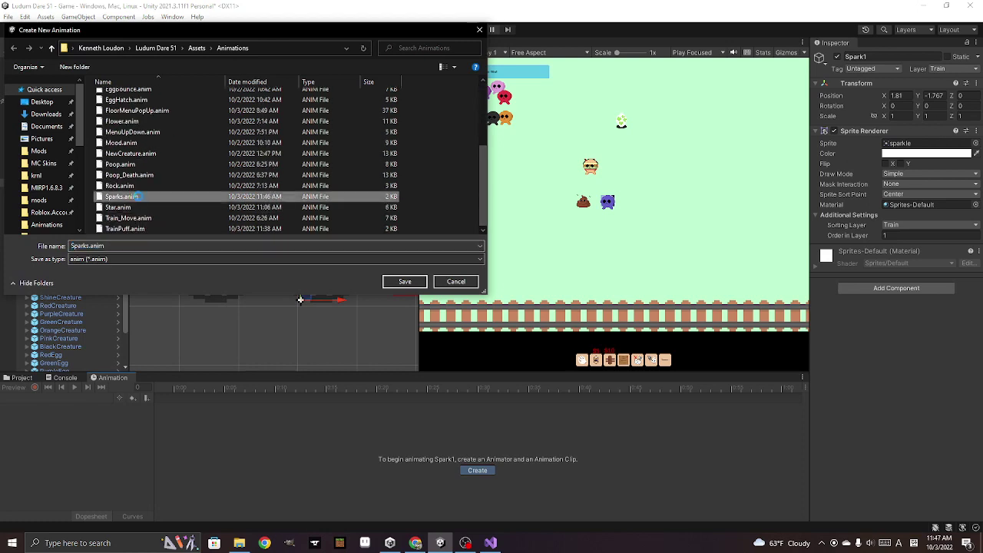
left_click(135, 196)
left_click(517, 274)
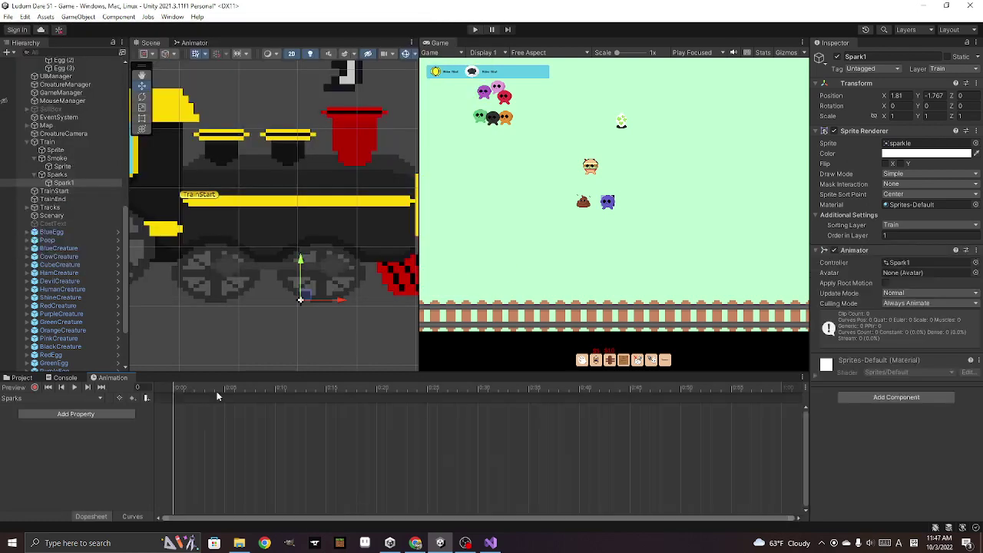
Record Spark1 position keys moving up-left at frames 5, 10, 15 and 20
left_click(67, 183)
left_click(36, 388)
left_click_drag(181, 388, 223, 390)
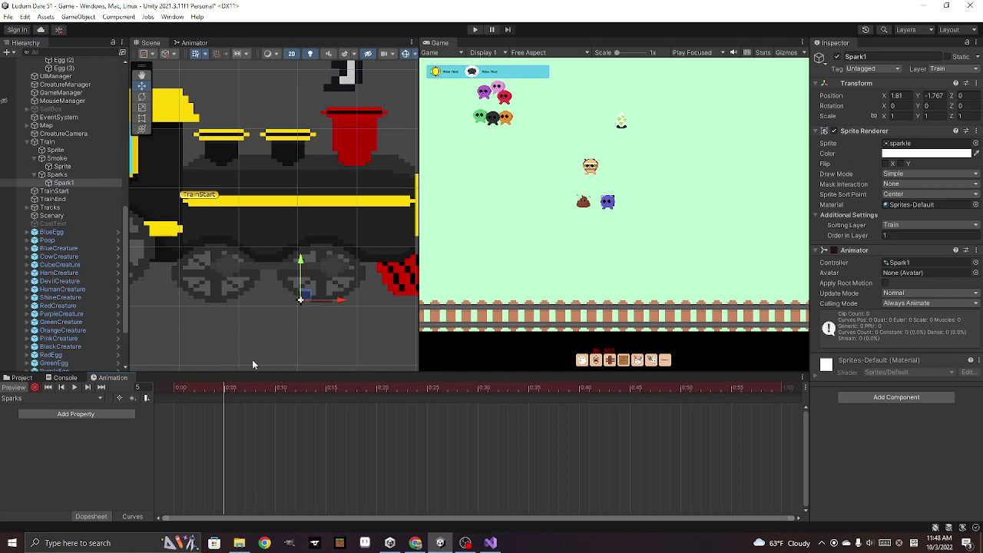
left_click_drag(305, 294, 292, 283)
left_click(245, 388)
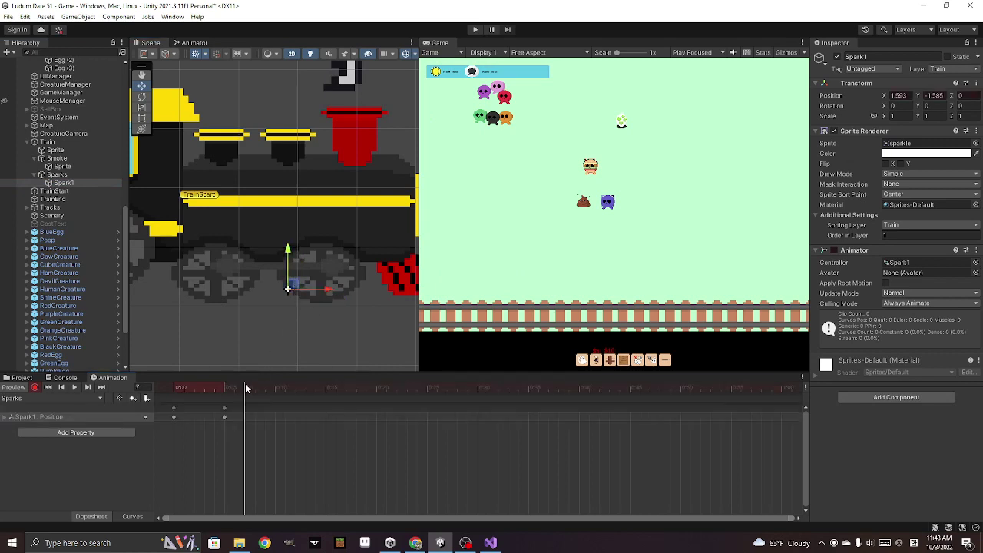
left_click_drag(246, 388, 274, 388)
left_click_drag(303, 287, 282, 275)
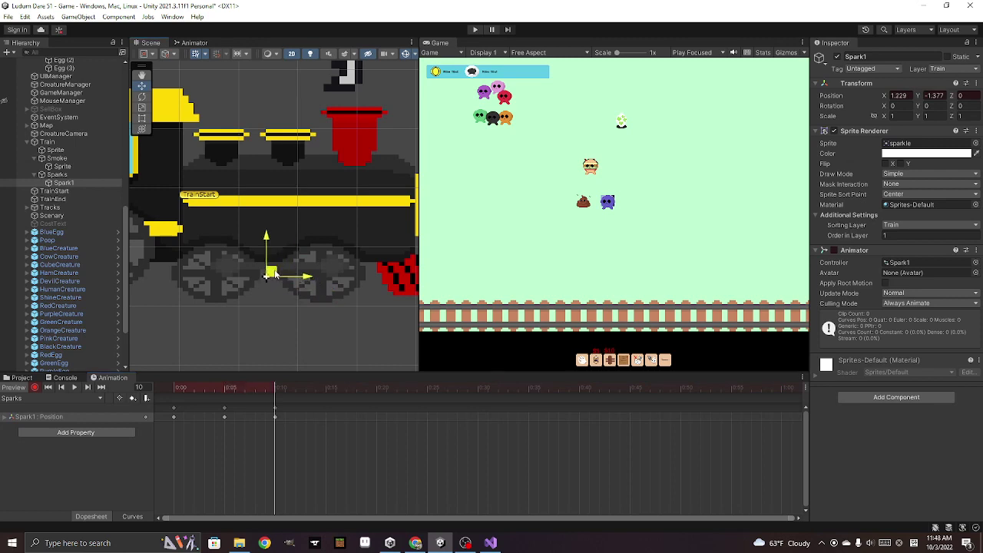
left_click(297, 387)
left_click_drag(298, 388, 325, 387)
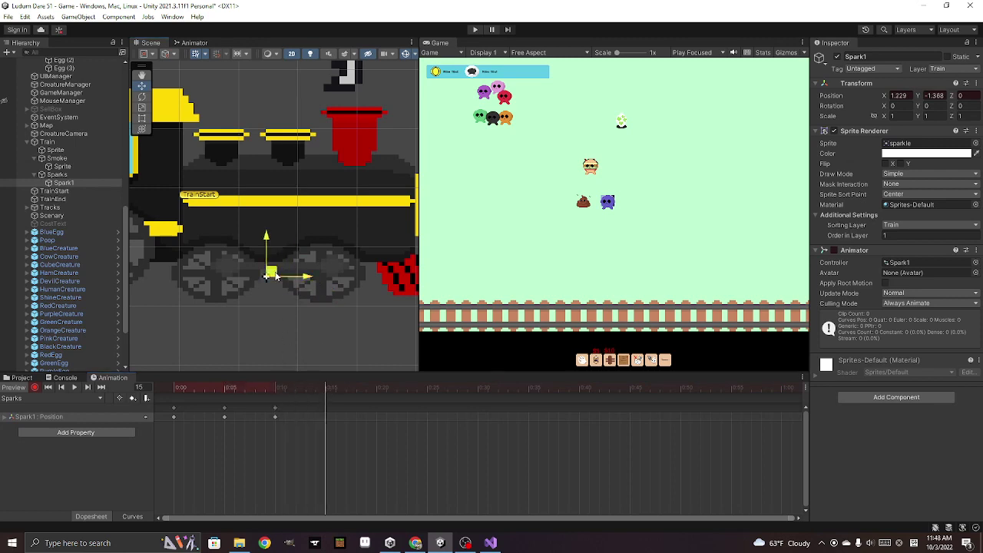
left_click_drag(271, 271, 252, 263)
left_click_drag(325, 388, 380, 389)
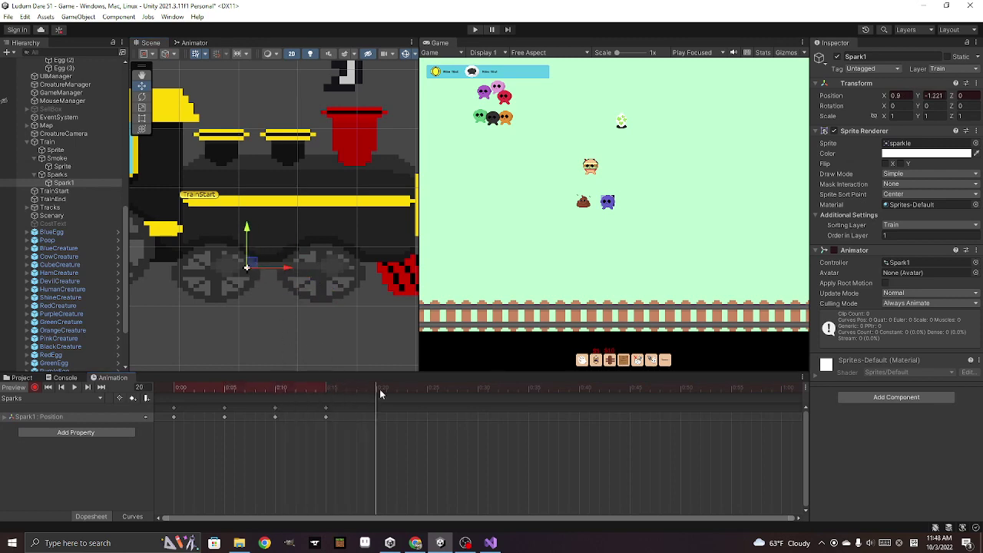
left_click_drag(259, 267, 240, 248)
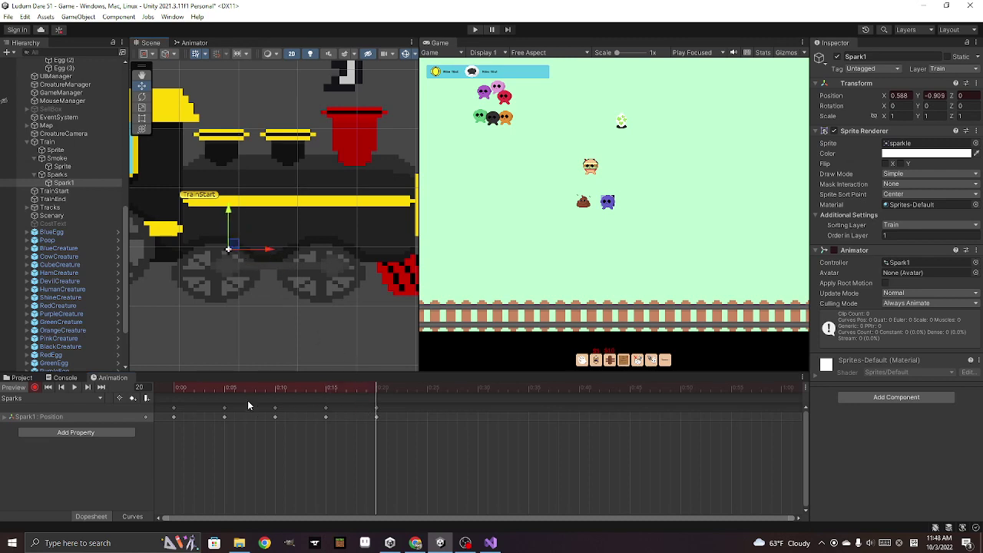
Retime the position keys to frames 1–4 and preview the animation
left_click_drag(225, 408, 184, 407)
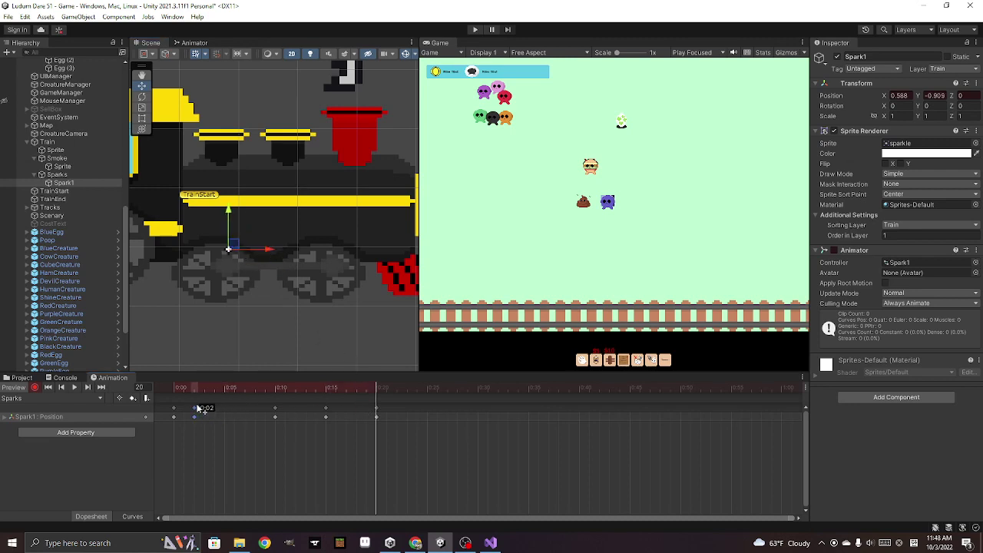
left_click(275, 408)
left_click_drag(275, 408, 194, 408)
left_click_drag(325, 408, 206, 408)
left_click_drag(348, 408, 215, 407)
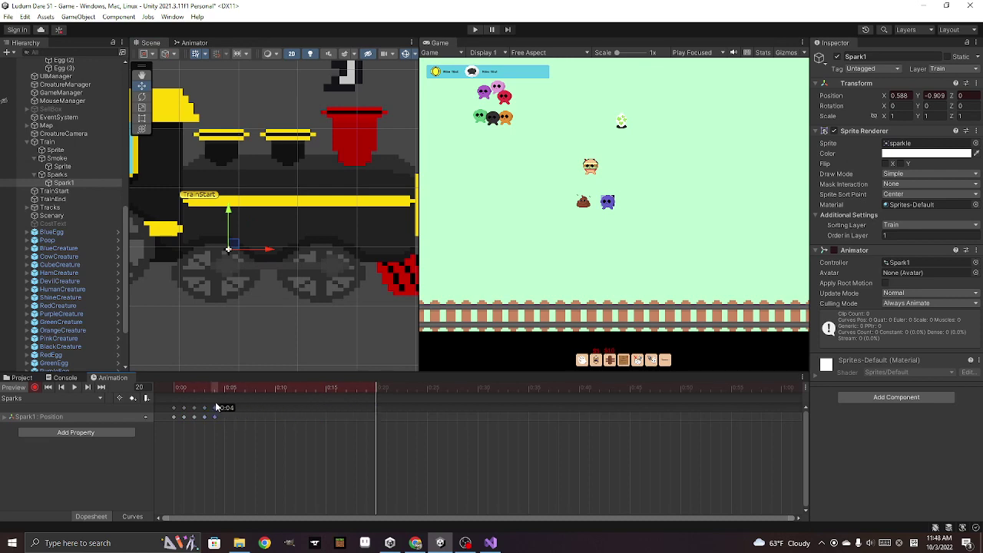
left_click(75, 388)
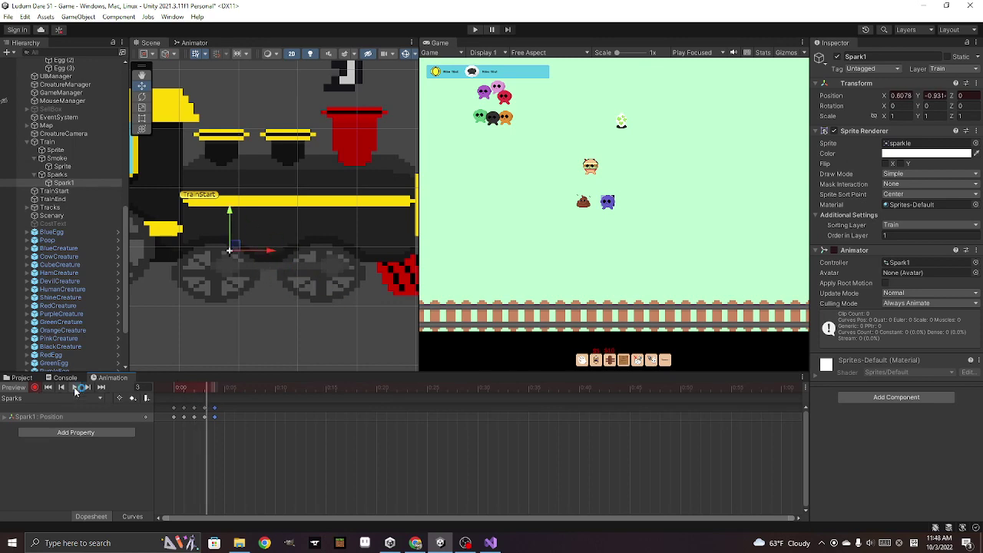
left_click(75, 389)
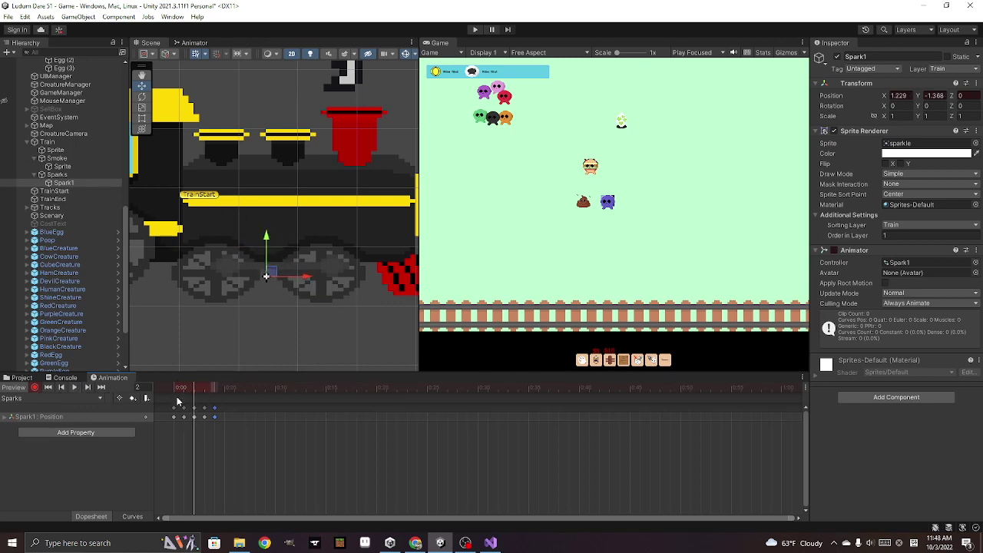
left_click_drag(194, 393, 205, 397)
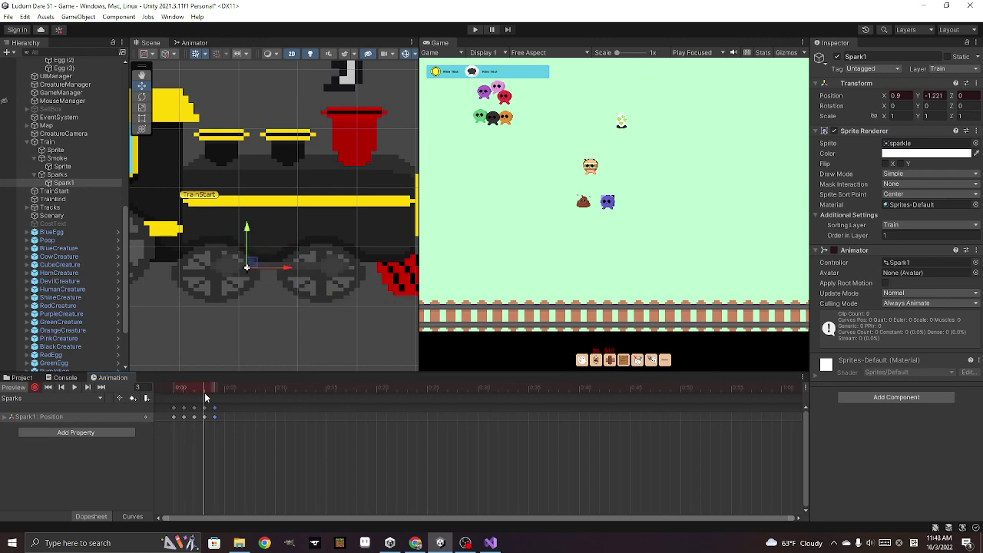
left_click_drag(205, 397, 176, 400)
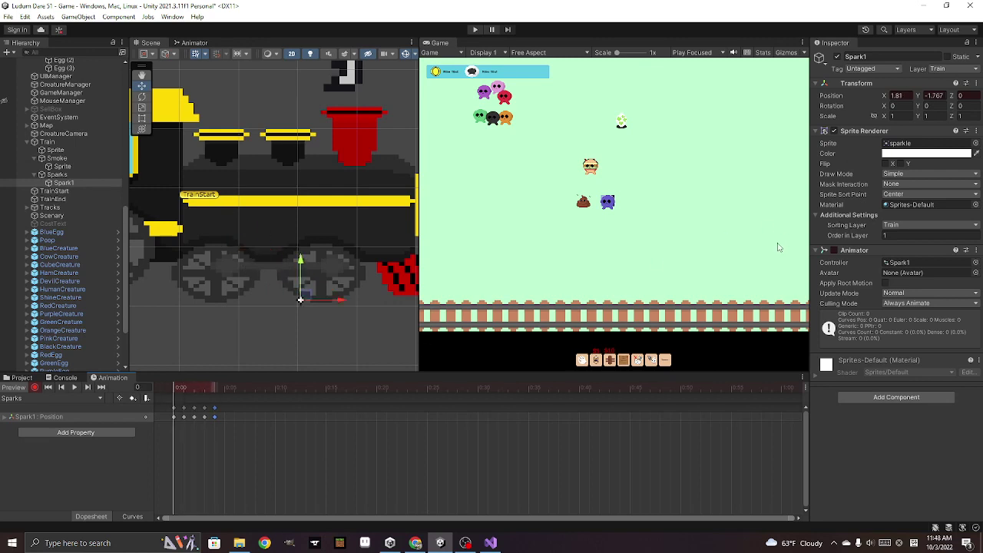
Key Spark1's Sprite Renderer color to bright red at frame 0
left_click(976, 157)
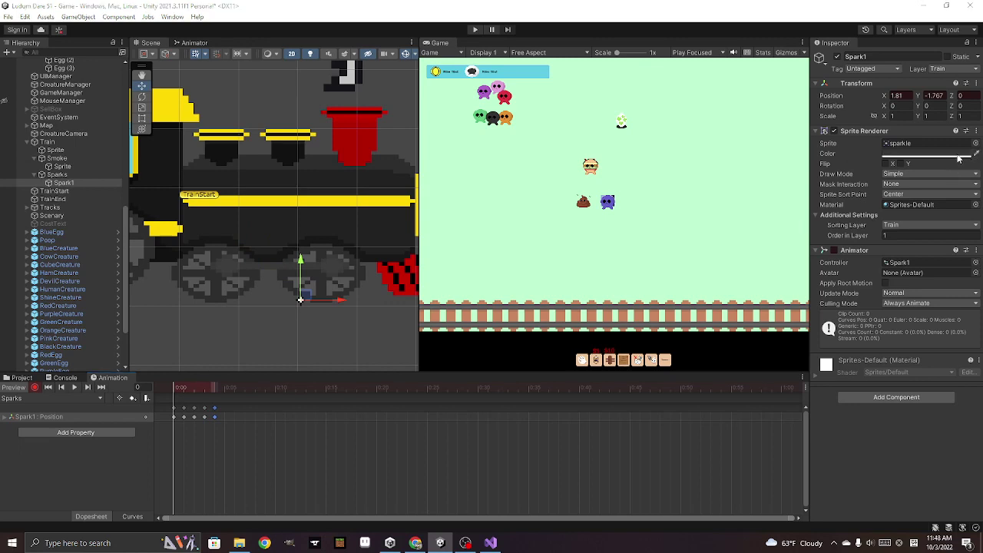
left_click(974, 157)
left_click(958, 158)
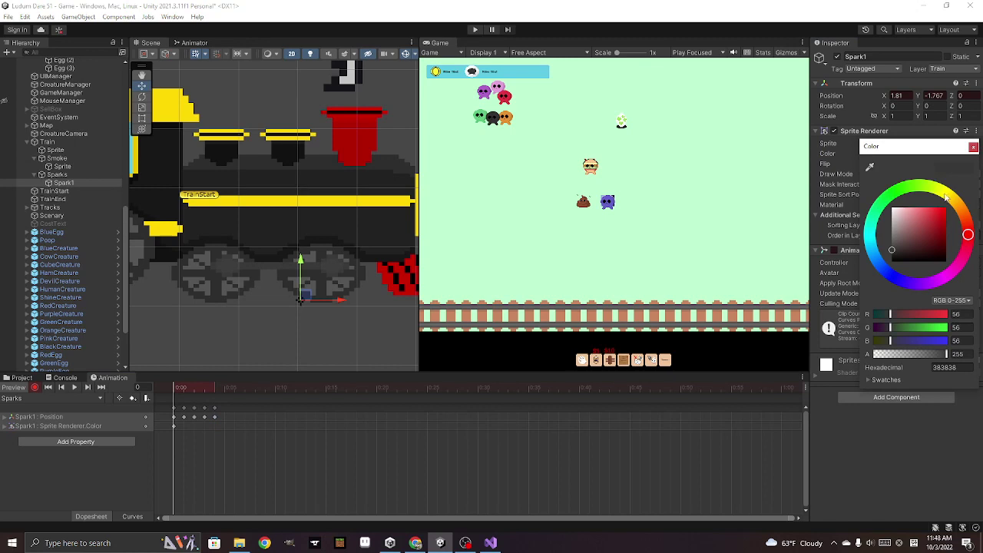
left_click(946, 196)
left_click(973, 238)
left_click_drag(945, 224, 952, 195)
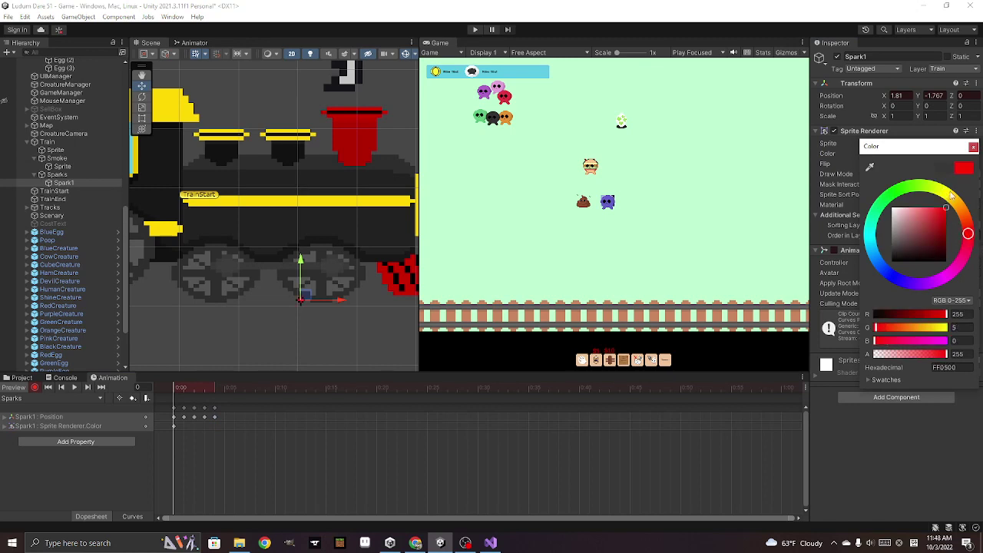
left_click(973, 147)
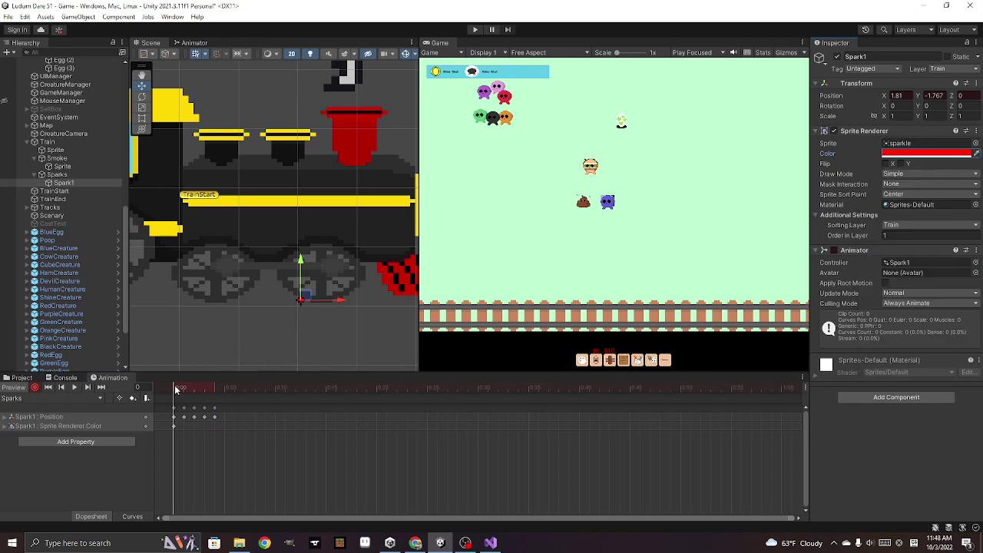
Key Spark1's color to white at frame 4 and scrub to check the fade
left_click_drag(179, 391, 216, 395)
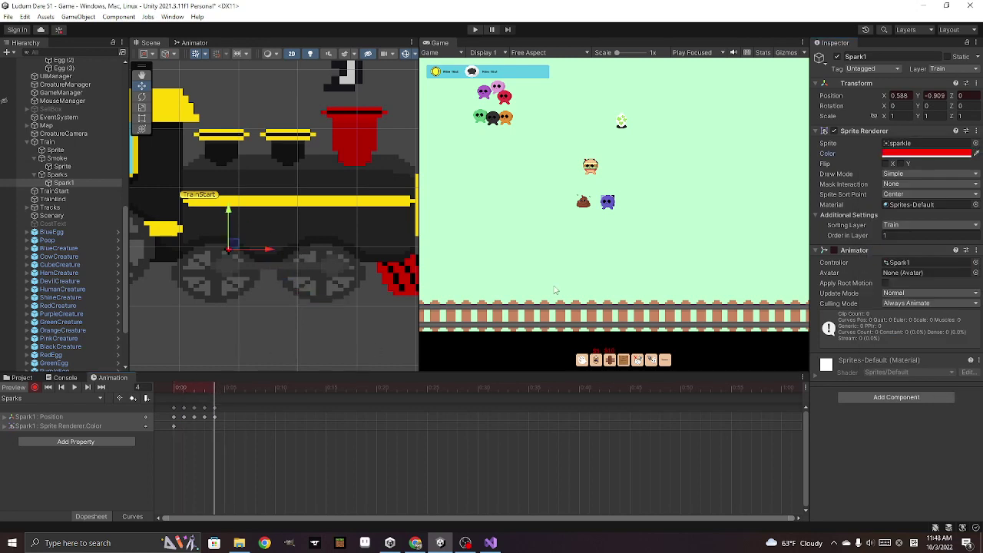
left_click(935, 154)
left_click_drag(903, 230, 891, 206)
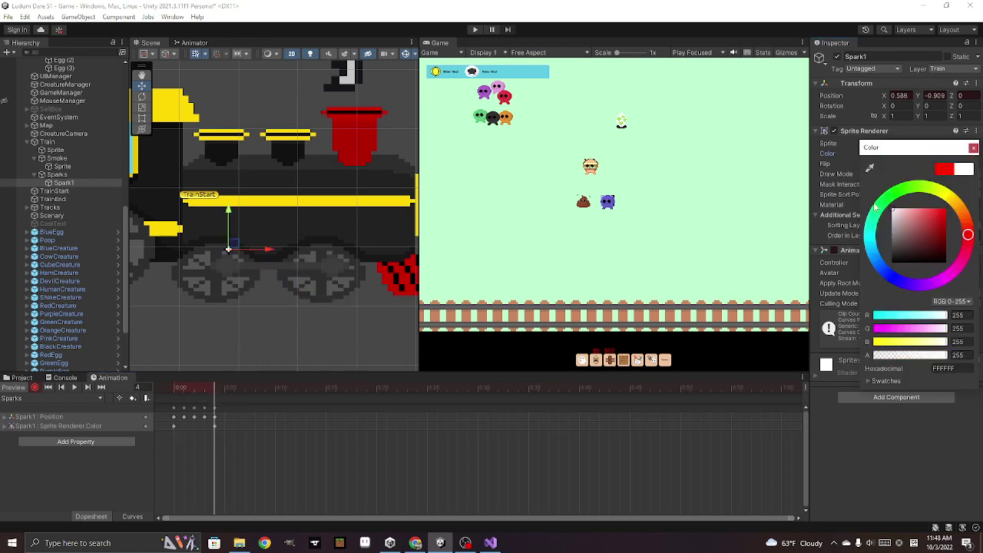
left_click(973, 147)
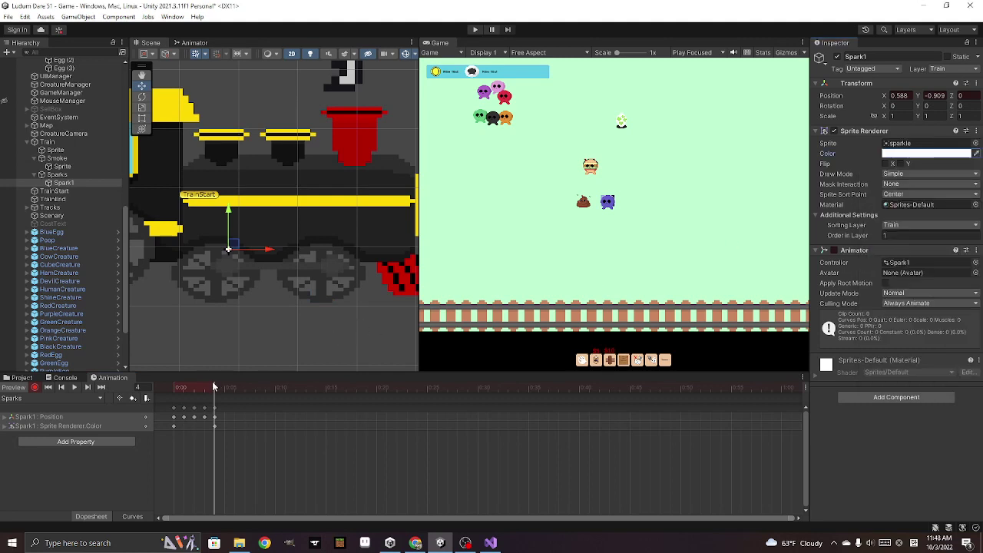
left_click_drag(214, 387, 173, 400)
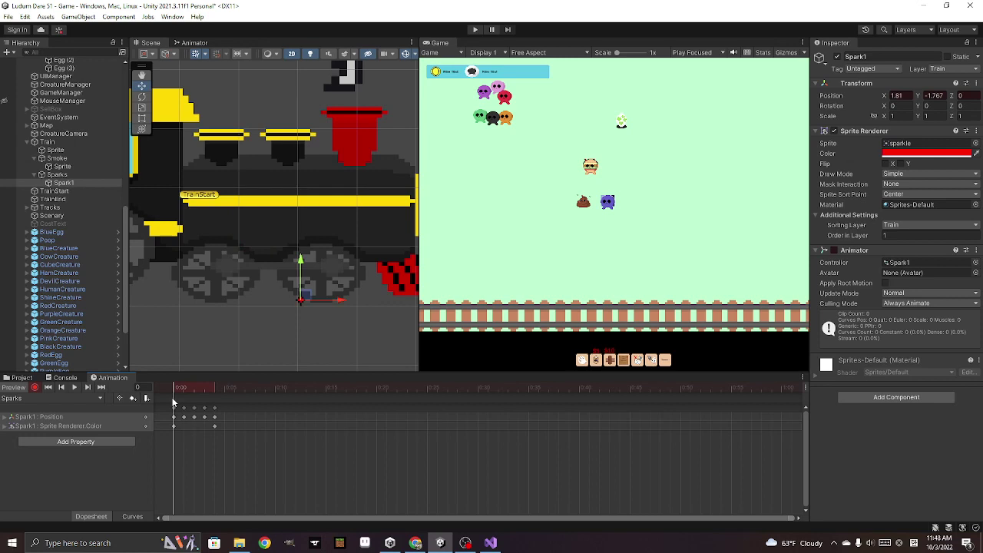
left_click(64, 186)
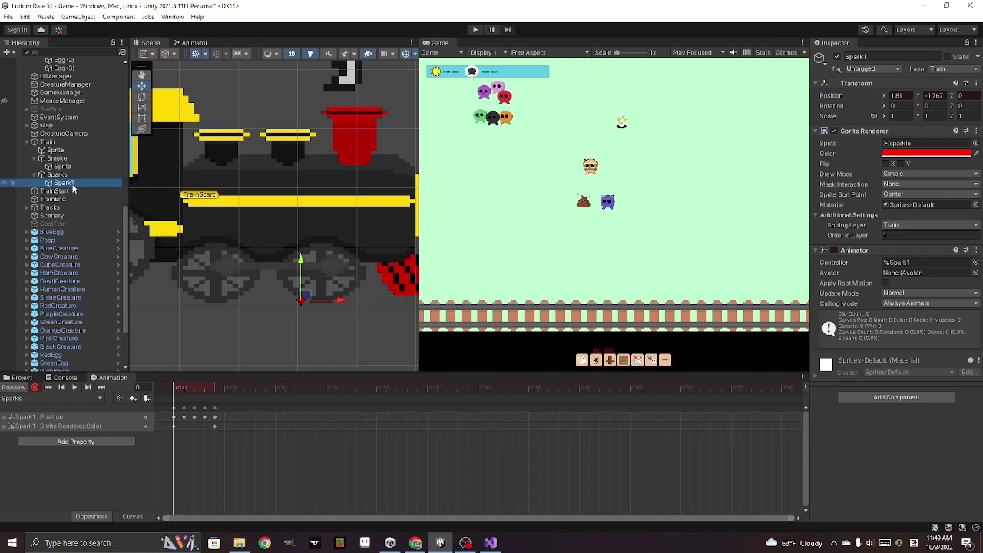
Duplicate Spark1 into Spark1 (1) and Spark1 (2), nudging each copy up and right
key("ctrl+d")
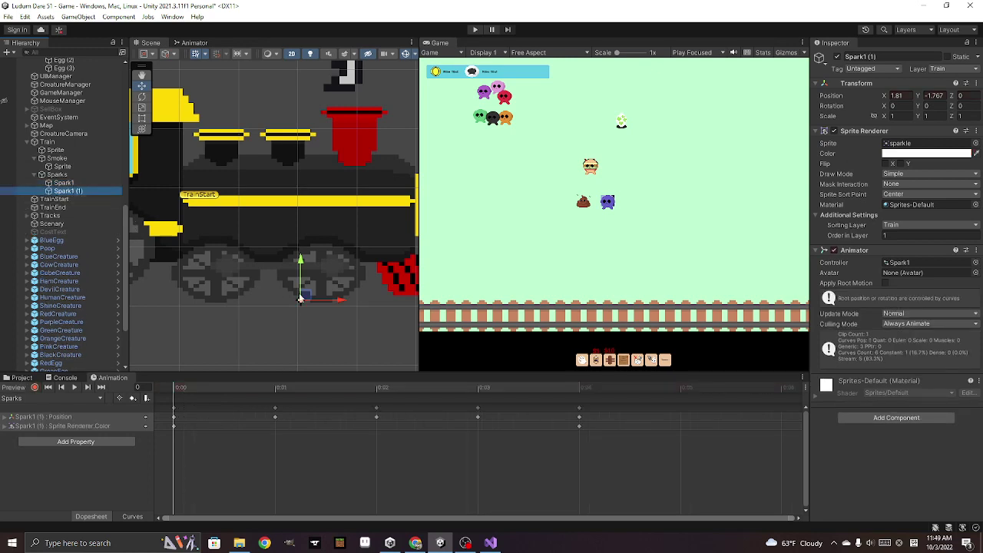
left_click_drag(343, 299, 354, 300)
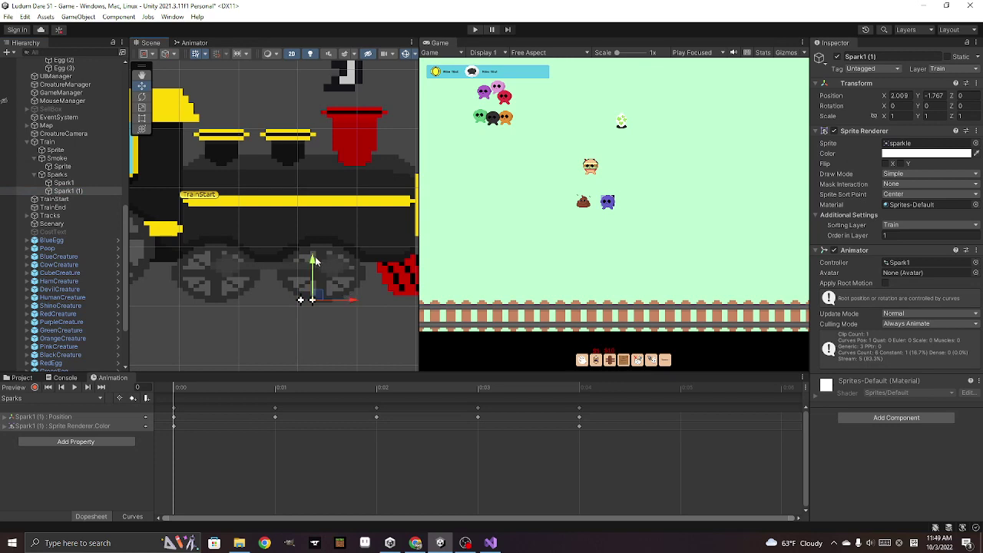
left_click_drag(313, 266, 313, 263)
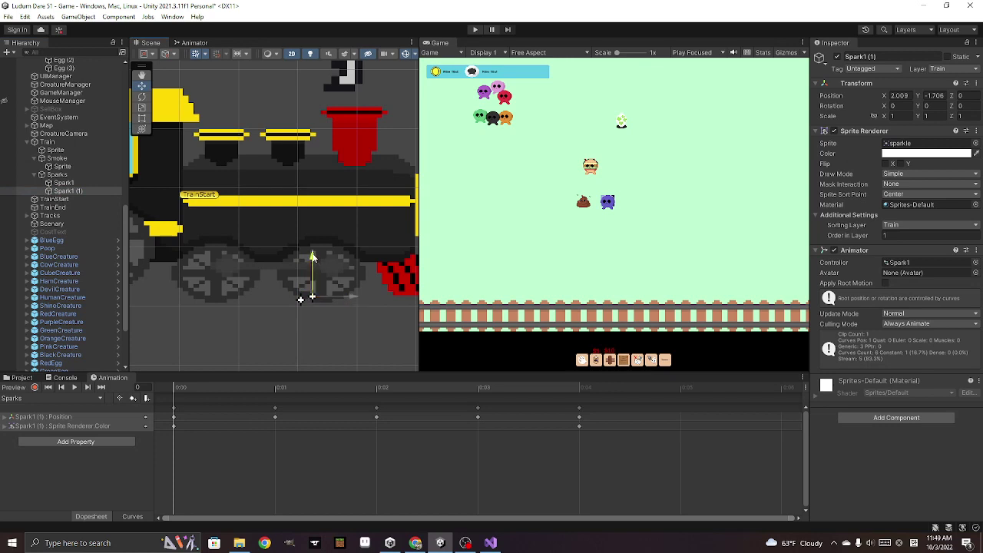
left_click(70, 191)
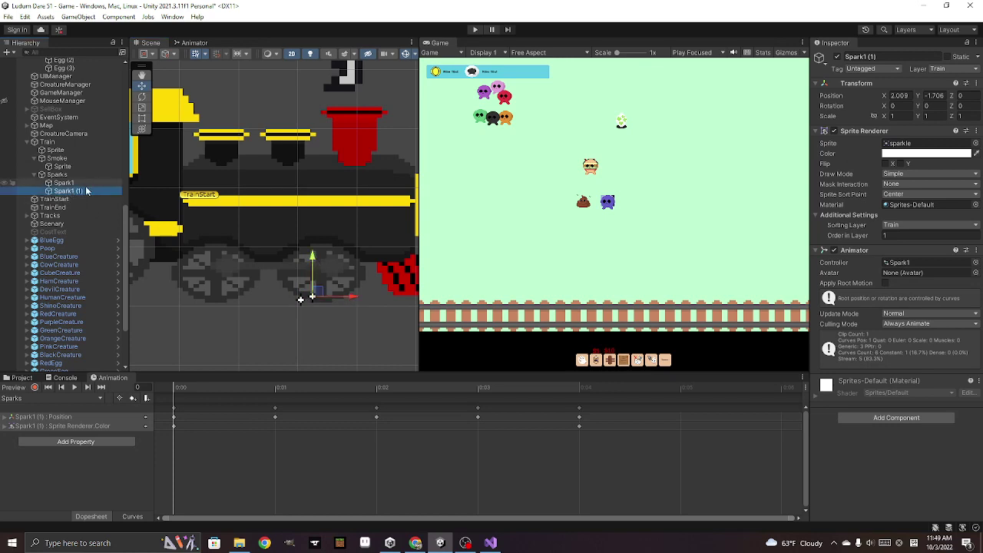
key("ctrl+d")
left_click_drag(322, 291, 328, 285)
left_click(475, 29)
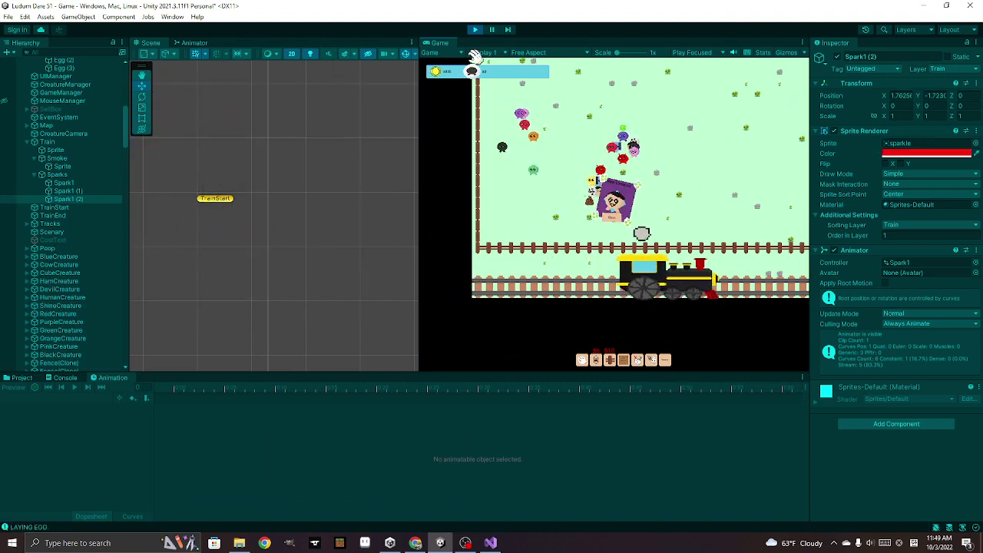
left_click(476, 30)
left_click(57, 174)
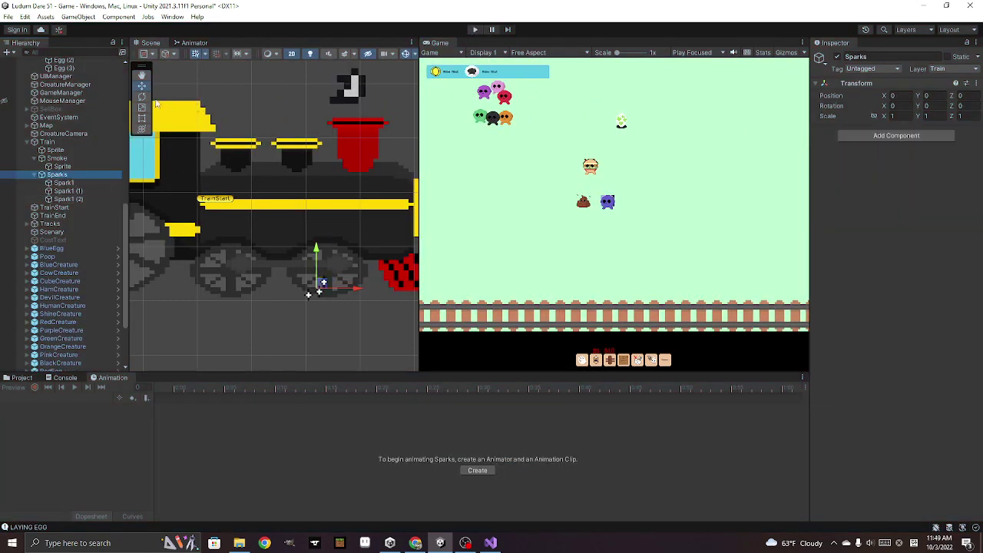
Scale up the Sparks group, then tilt Spark1 (1) about 21° and Spark1 (2) about 14°
left_click(144, 112)
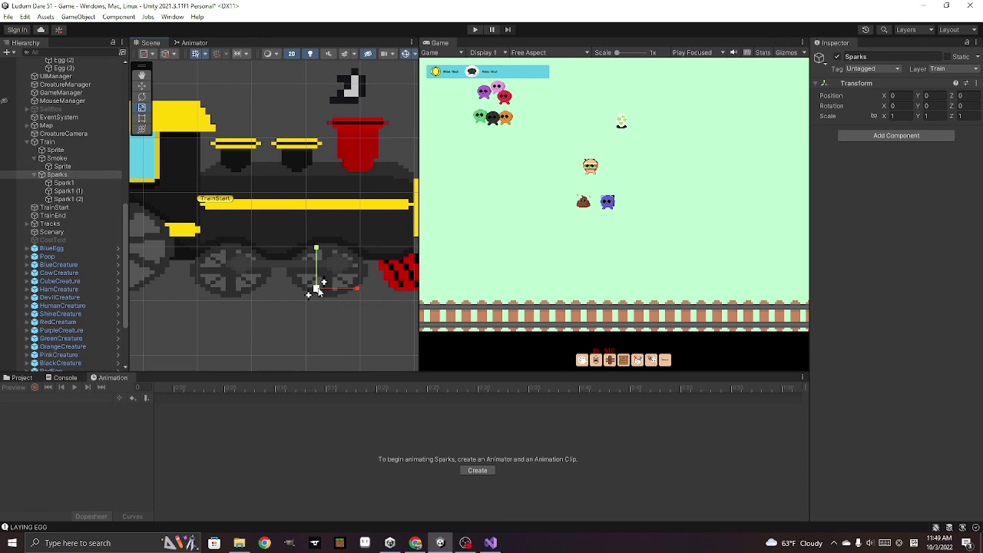
left_click_drag(317, 291, 291, 249)
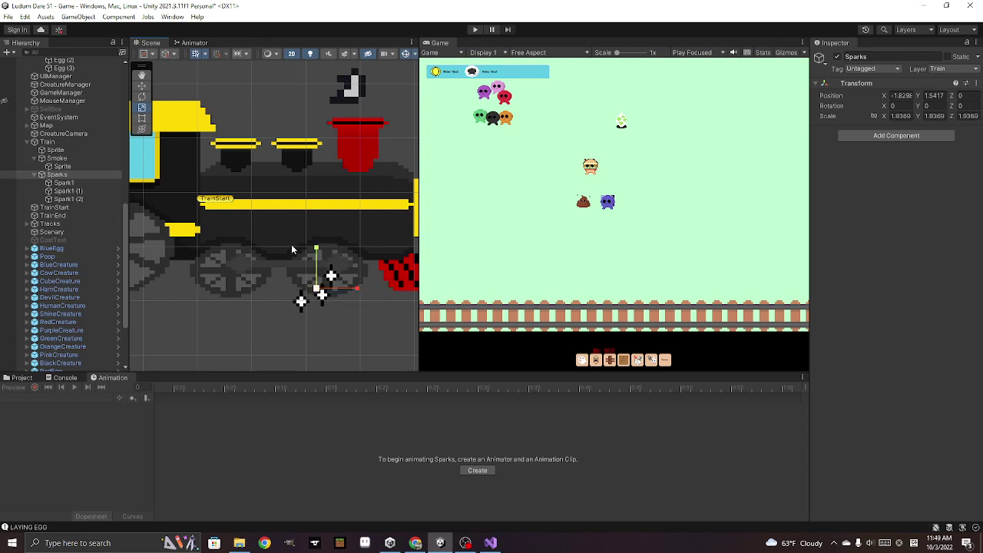
left_click(69, 191)
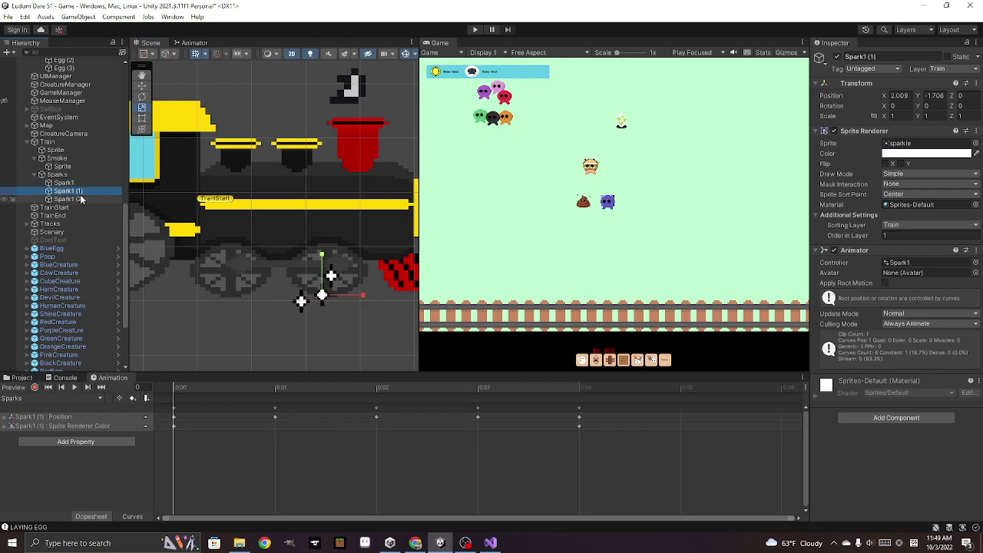
left_click(143, 97)
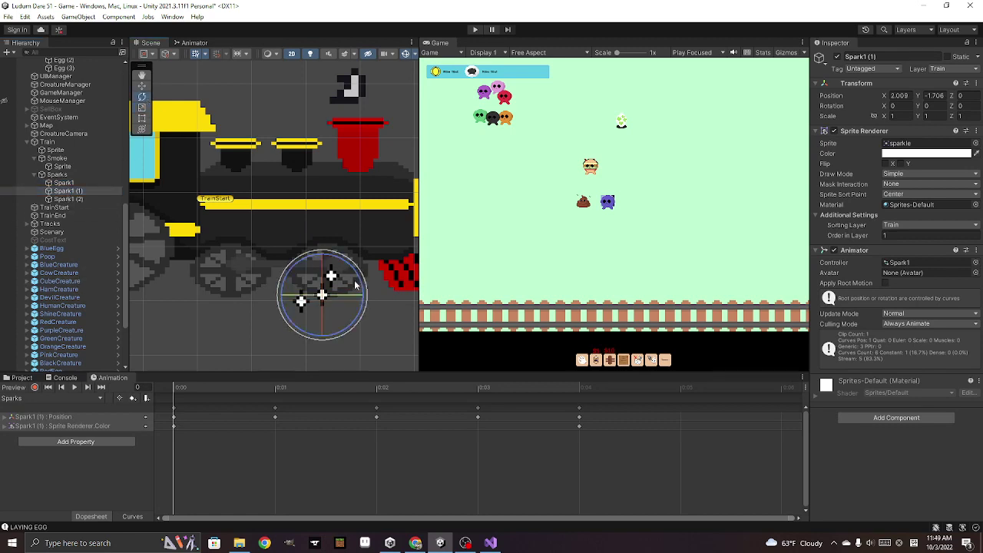
left_click_drag(359, 284, 353, 257)
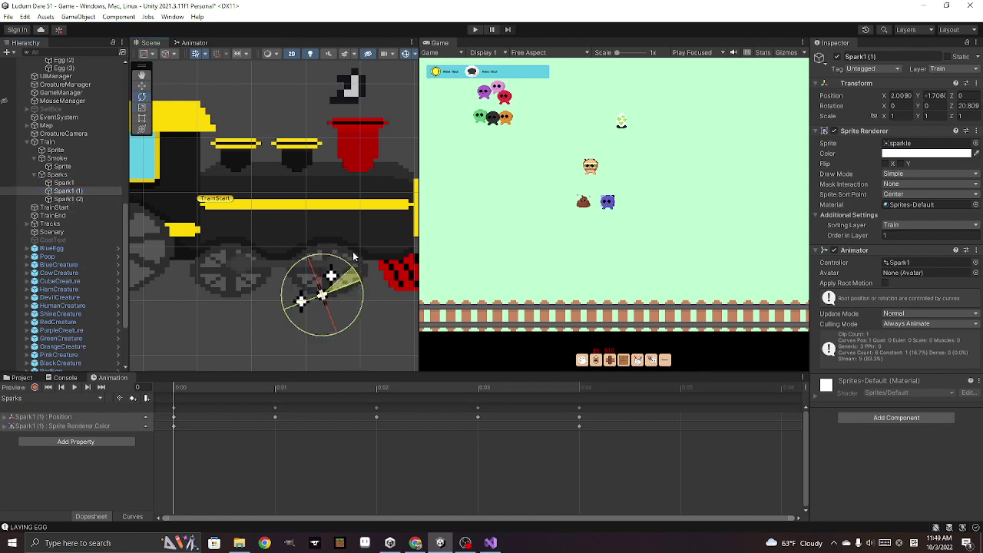
left_click(87, 199)
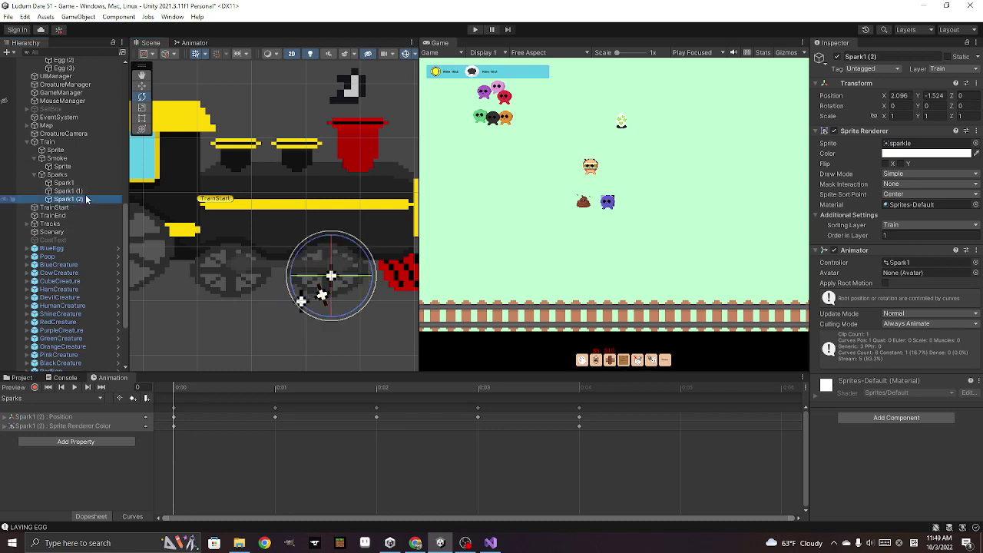
mouse_move(366, 260)
left_mouse_down()
mouse_move(348, 232)
mouse_move(355, 235)
left_mouse_up()
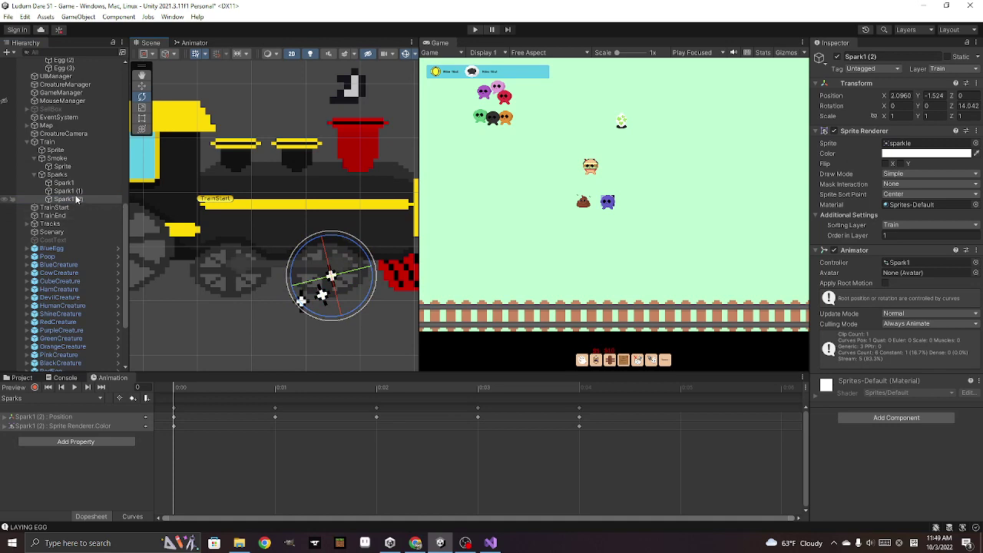
Undo a stray upward move of Spark1 (2) and select both spark copies together
left_click(144, 87)
left_click_drag(336, 271, 339, 257)
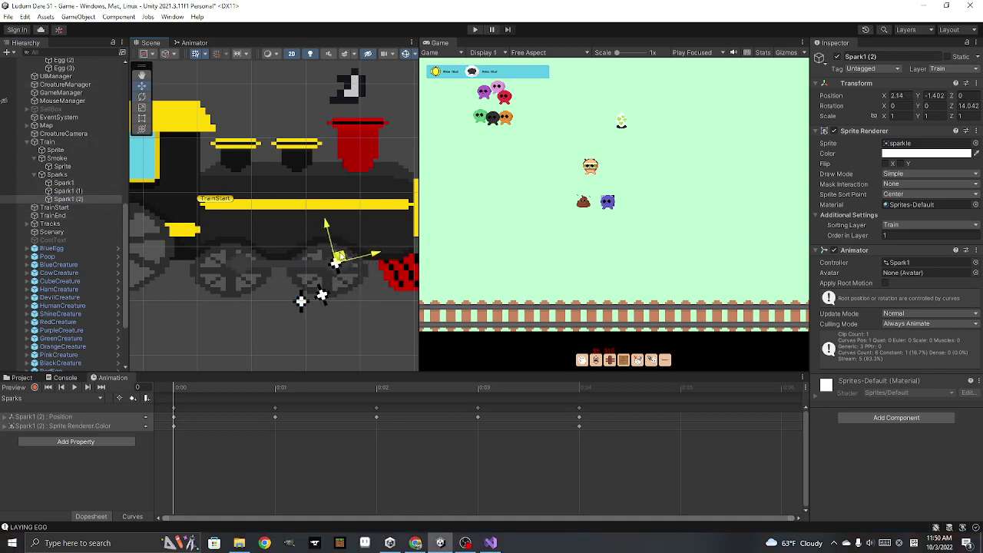
key("ctrl+z")
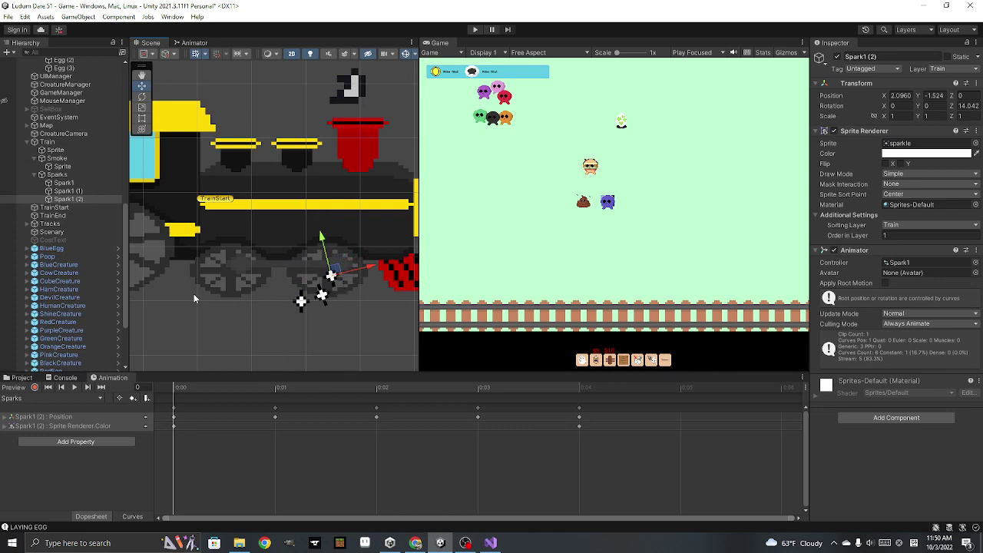
left_click(77, 192)
left_click(77, 199)
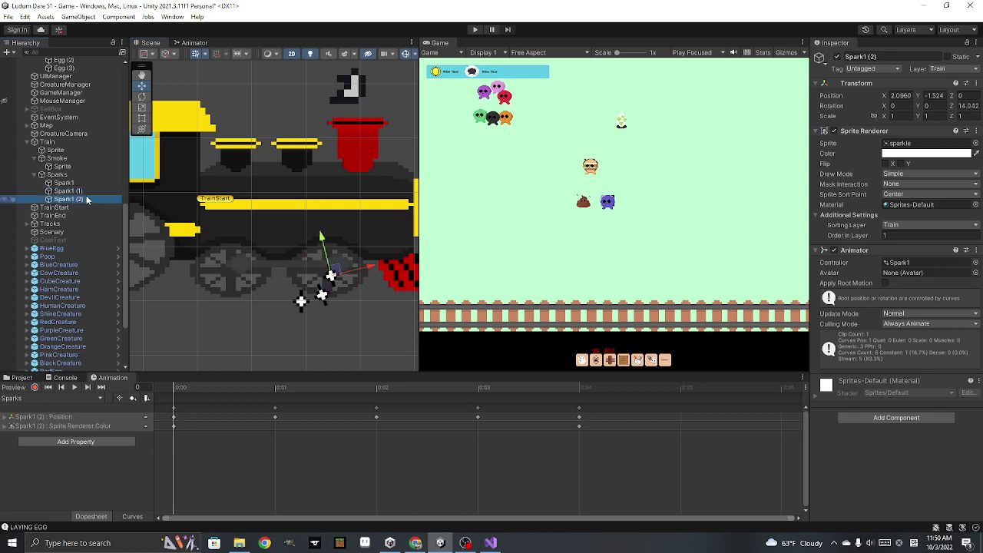
left_click(77, 191, "shift")
Delete Spark1 (1) and (2), and put Spark1's animation into record mode
key("Delete")
left_click(69, 183)
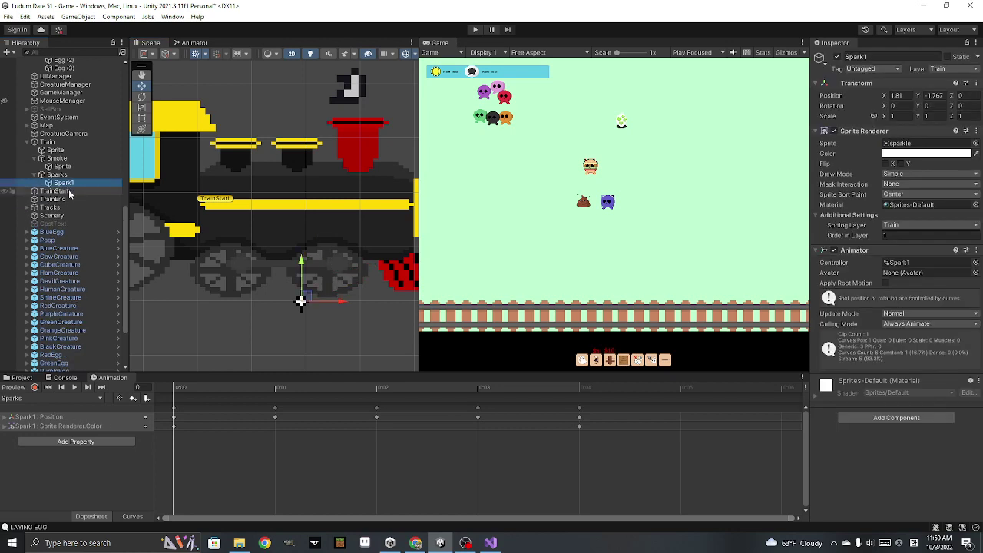
left_click(35, 388)
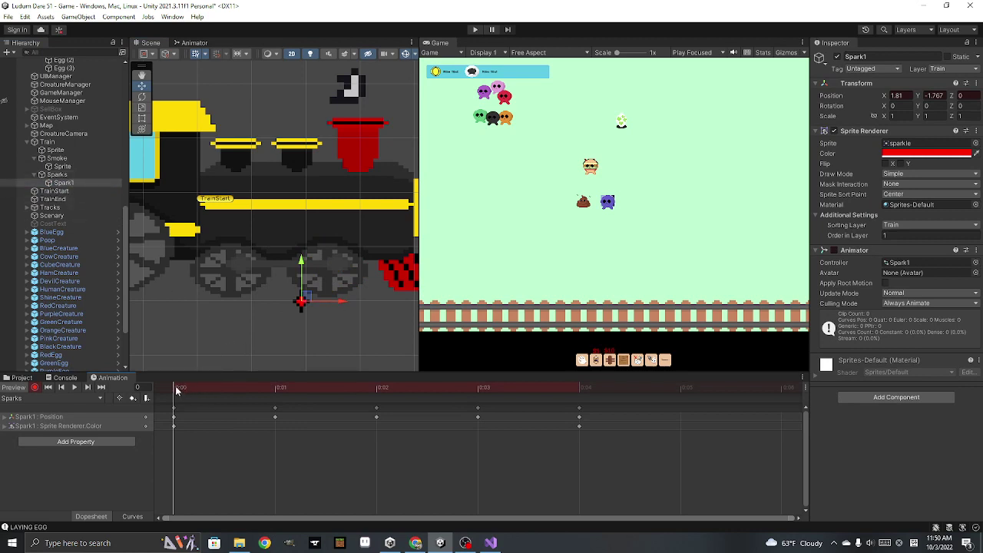
Key Spark1's scale at the last frame up to about 2.17, then stop recording
mouse_move(206, 389)
left_mouse_down()
mouse_move(276, 392)
mouse_move(175, 393)
mouse_move(584, 385)
left_mouse_up()
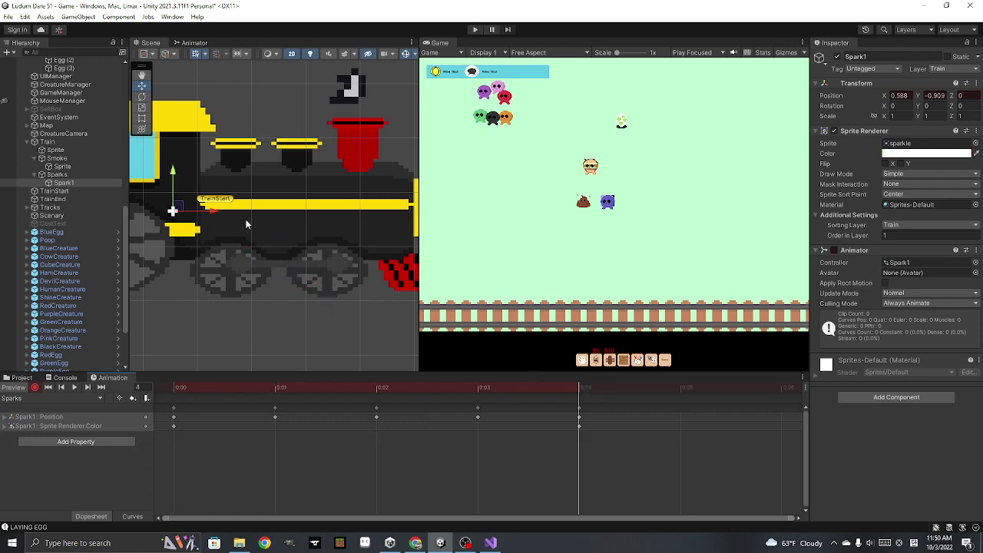
left_click(142, 112)
left_click_drag(173, 210, 202, 176)
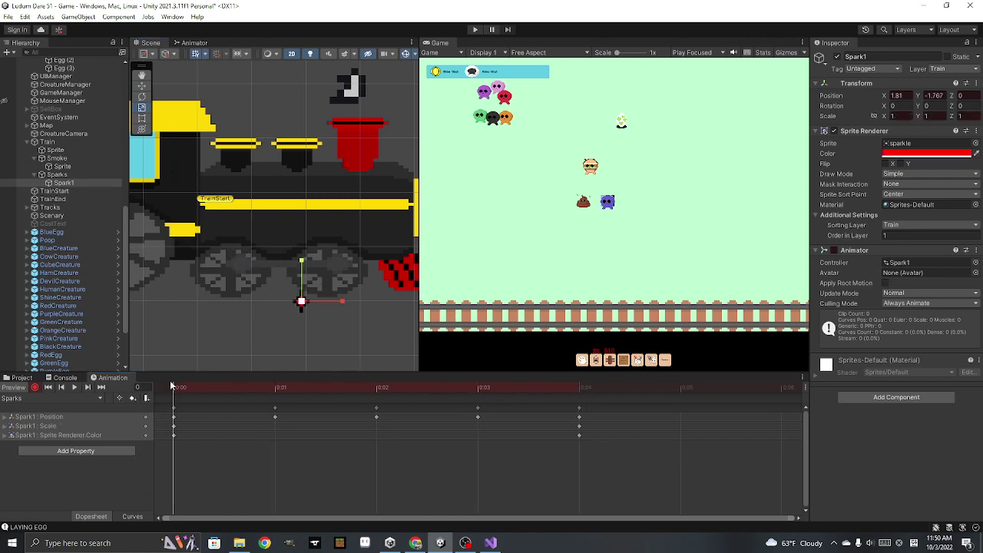
left_click_drag(579, 391, 174, 384)
left_click(36, 387)
Set the Smoke object's X and Y scale to 1
left_click(62, 159)
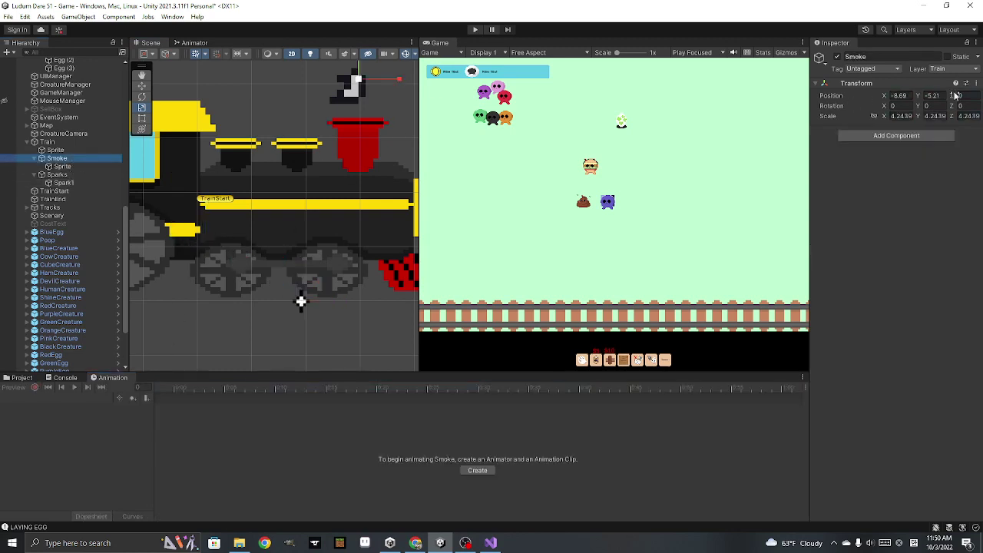
left_click(902, 116)
type("1")
key("Tab")
type("1")
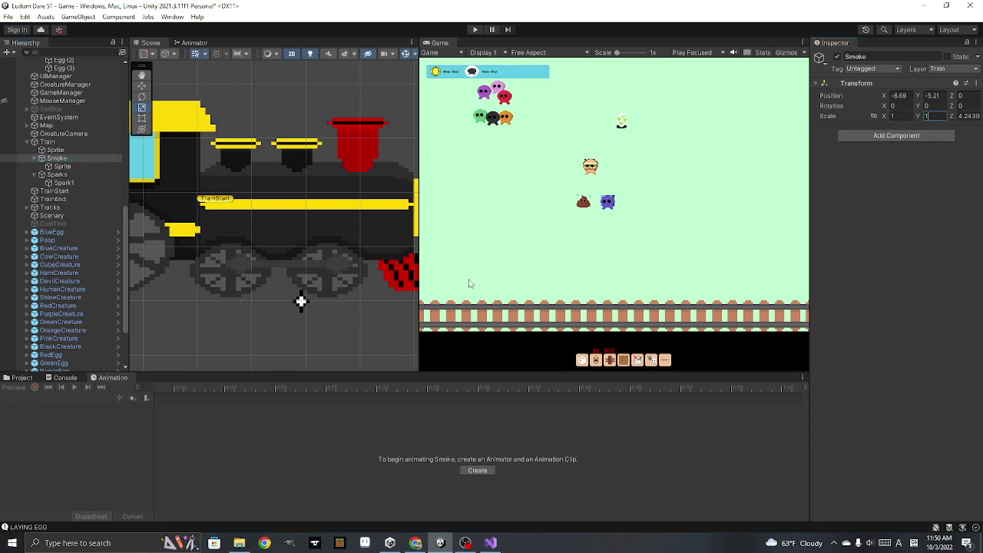
left_click(66, 162)
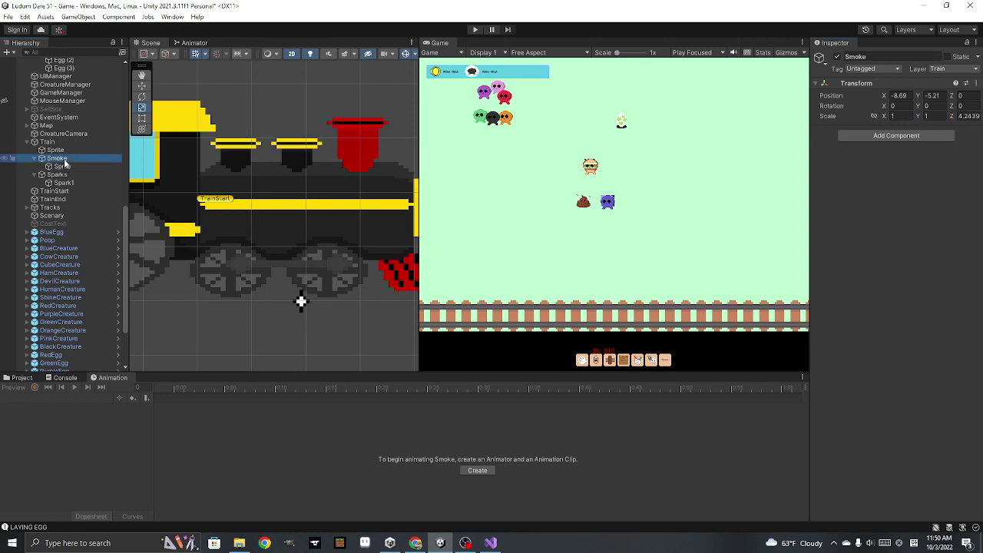
Drag Sparks into Smoke, then move it back directly under Train
left_click_drag(60, 175, 63, 160)
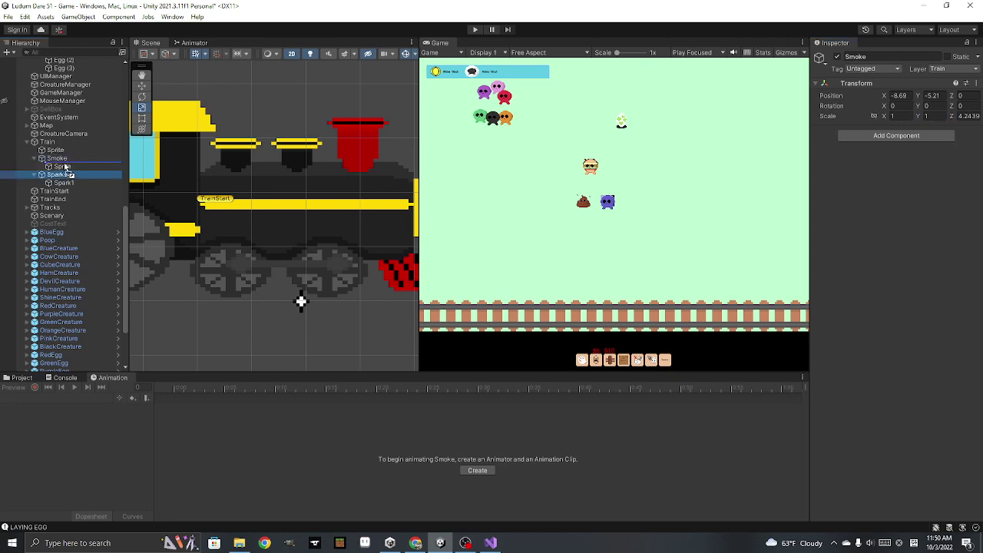
left_click(65, 167)
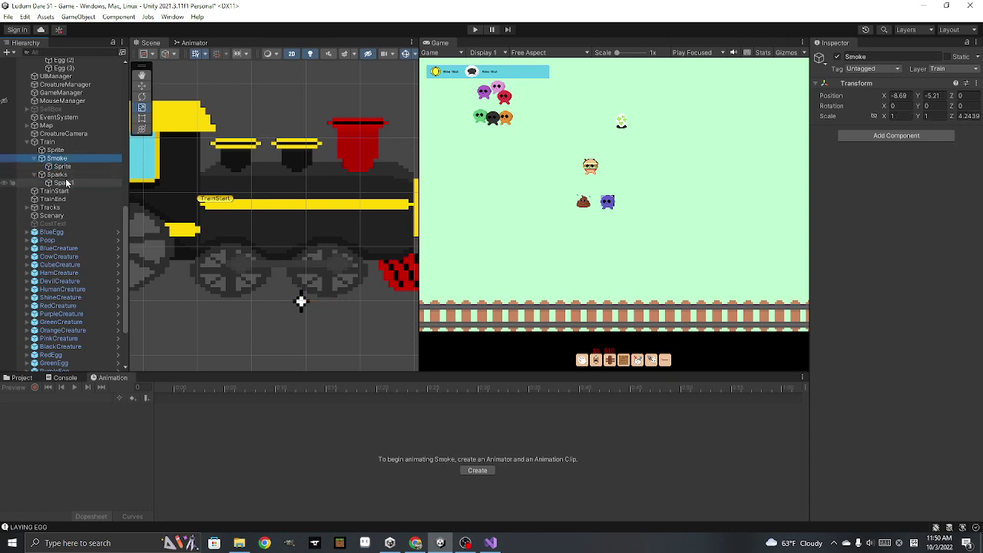
left_click_drag(65, 167, 59, 179)
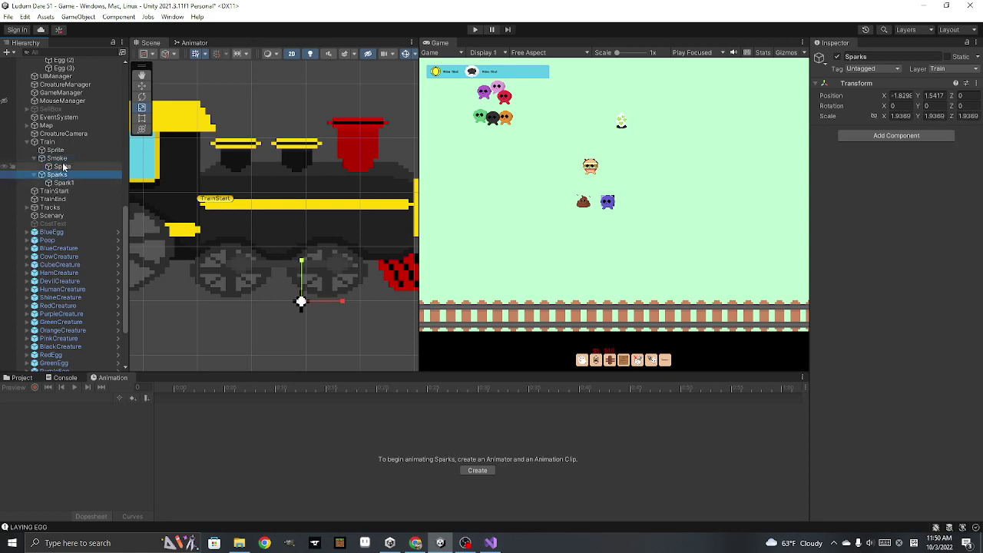
Undo on Smoke to restore its X and Y scale to 4.2439
left_click(63, 160)
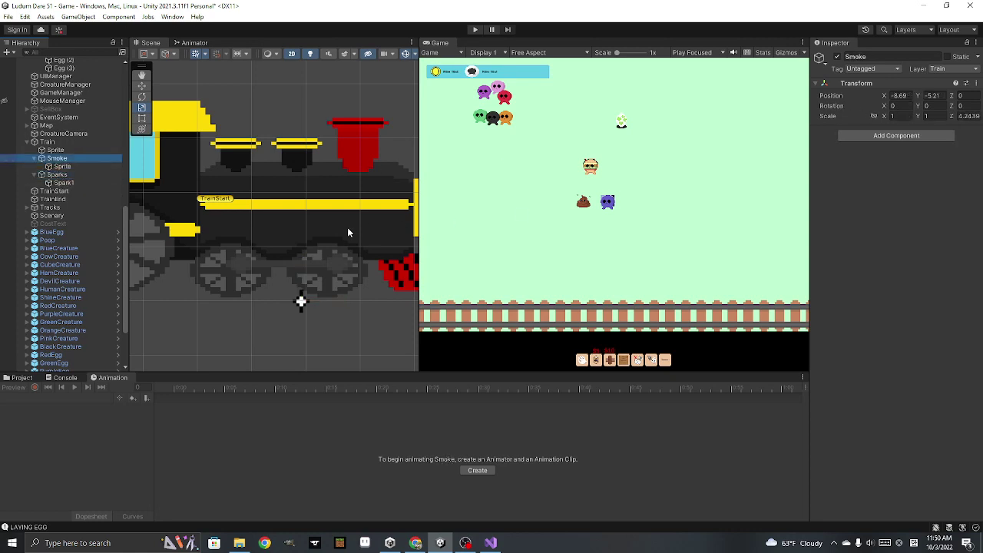
scroll(348, 232, "down", 3)
scroll(346, 228, "down", 2)
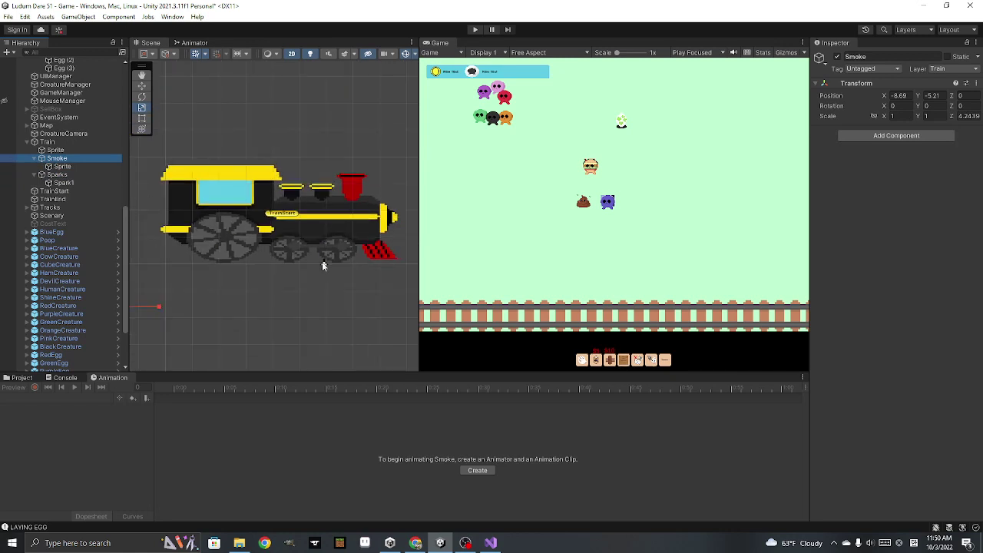
scroll(321, 266, "down", 2)
key("Down")
key("Down")
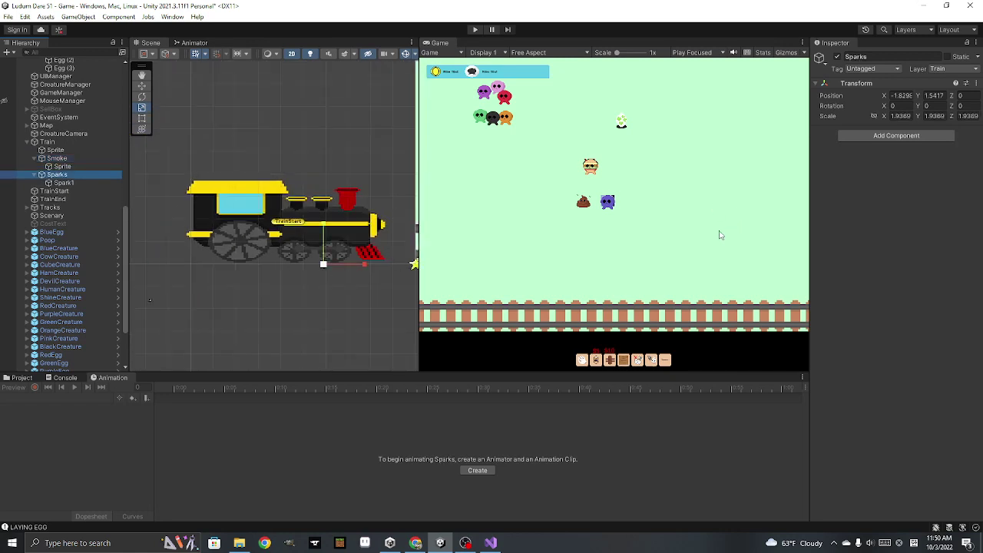
key("Up")
key("Up")
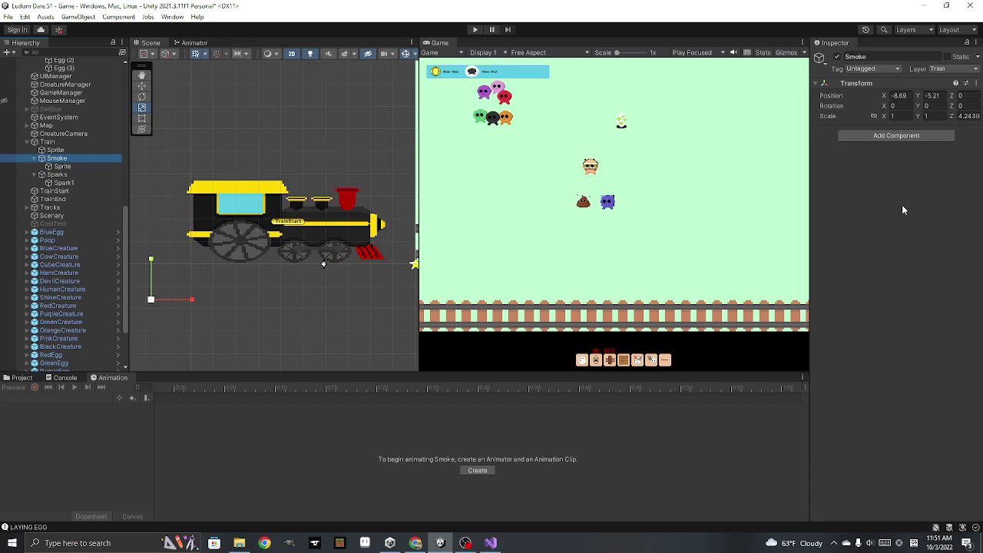
key("ctrl+z")
key("ctrl+z")
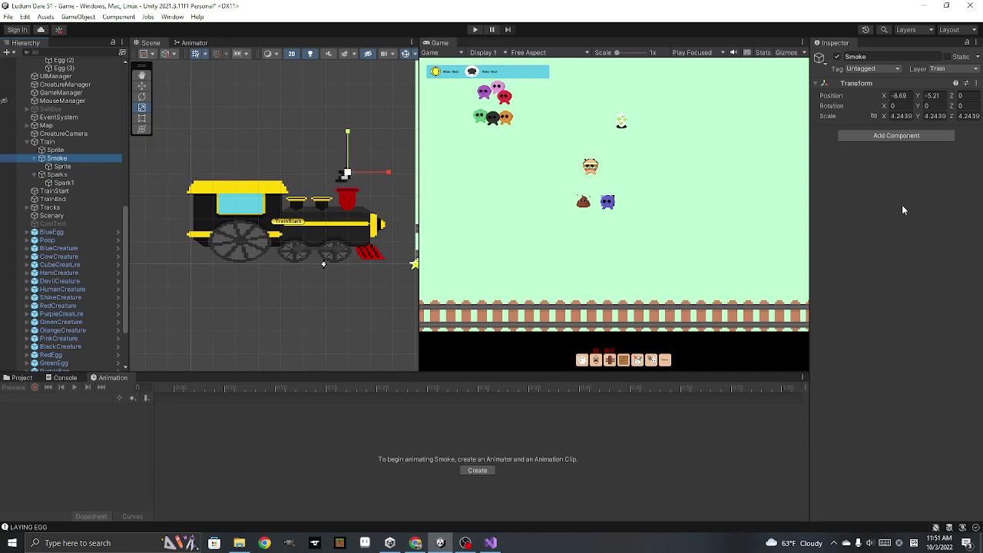
Reset the Sparks group's X and Y scale to 1 and move it to the front wheels
left_click(68, 175)
left_click(901, 115)
type("1")
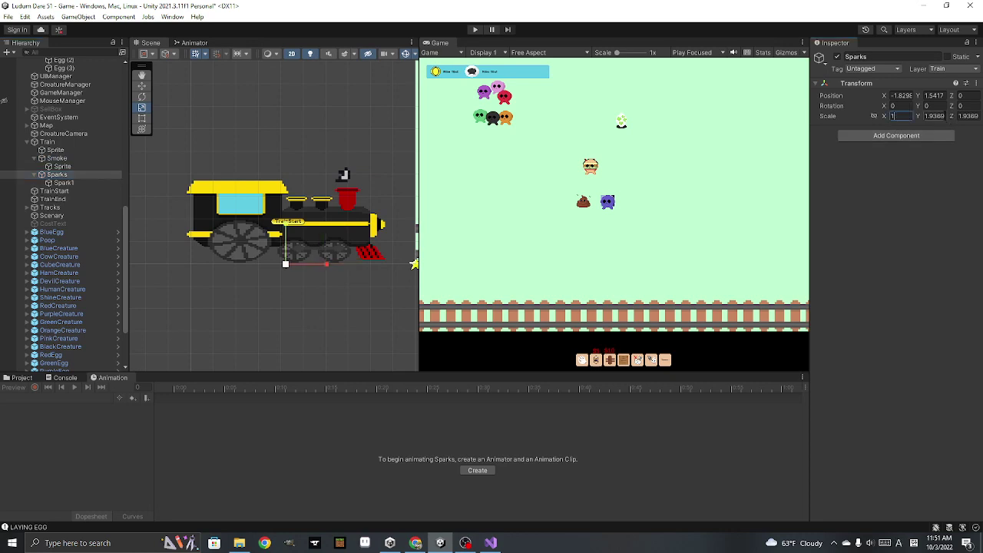
type("1")
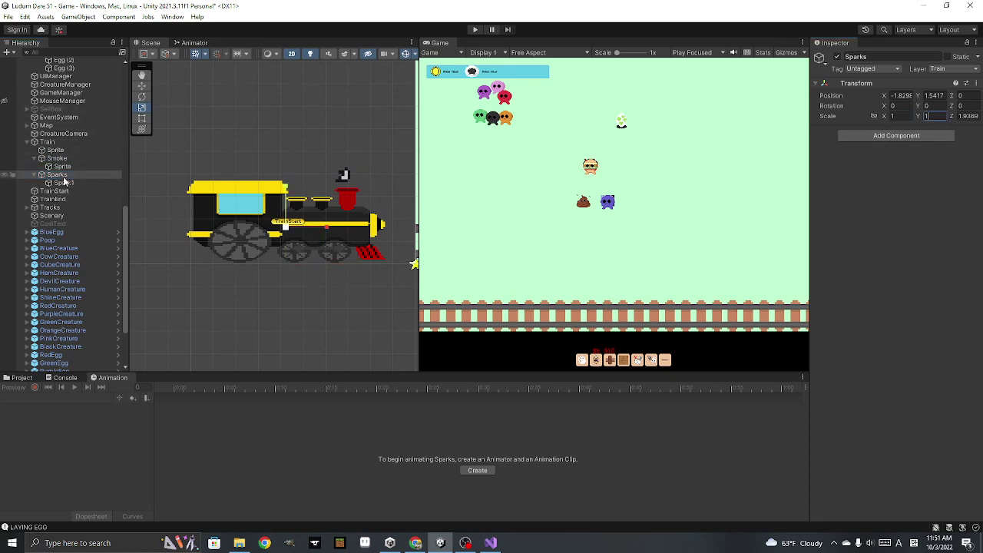
left_click(141, 90)
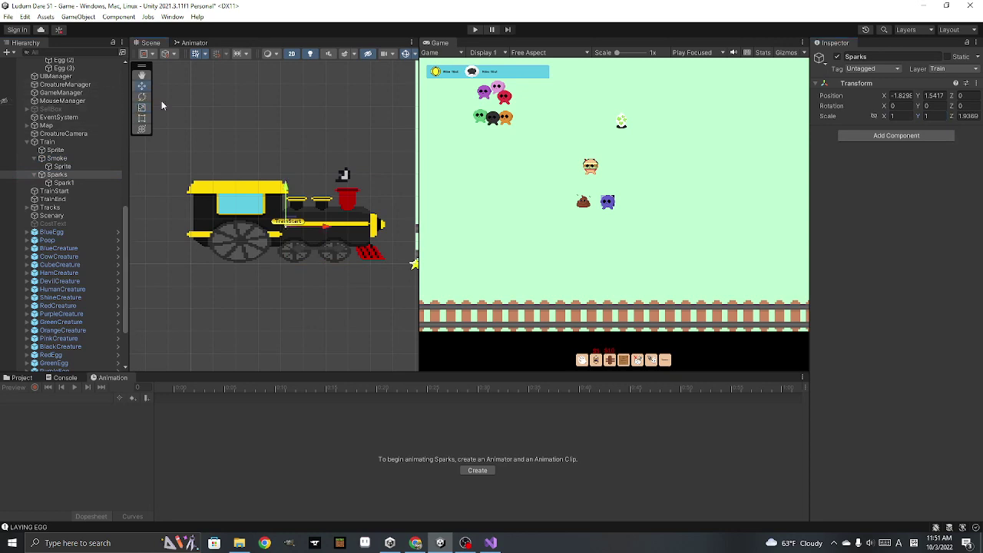
left_click_drag(290, 223, 348, 258)
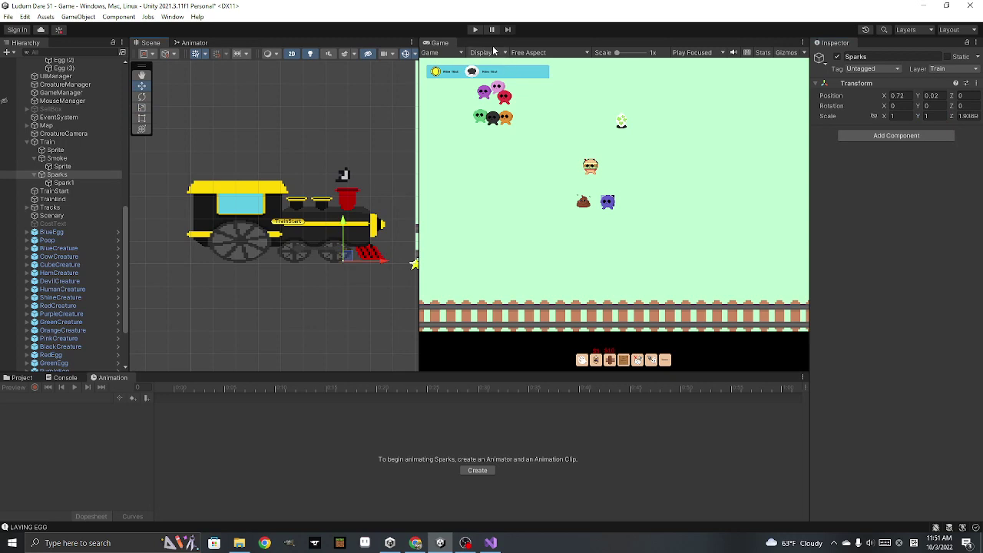
left_click(475, 29)
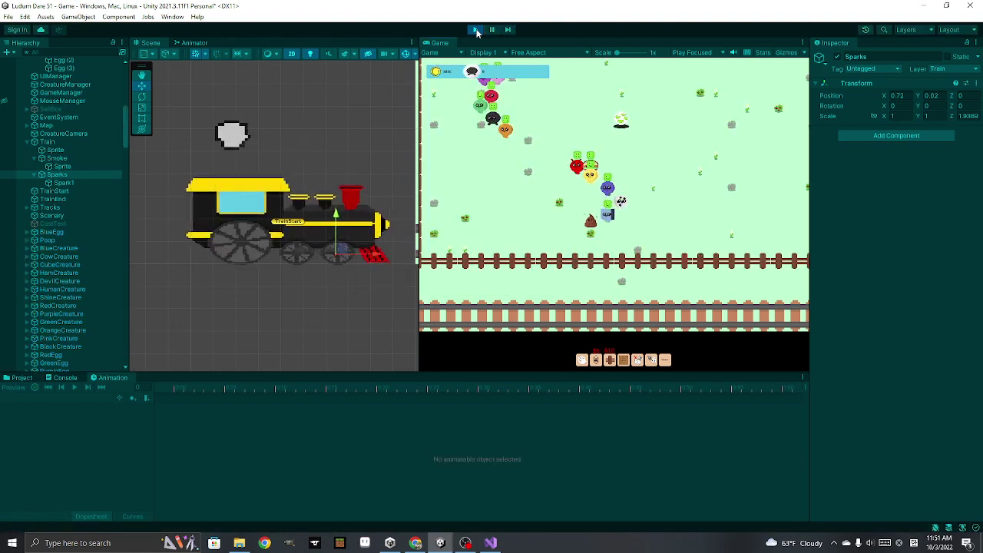
left_click(623, 214)
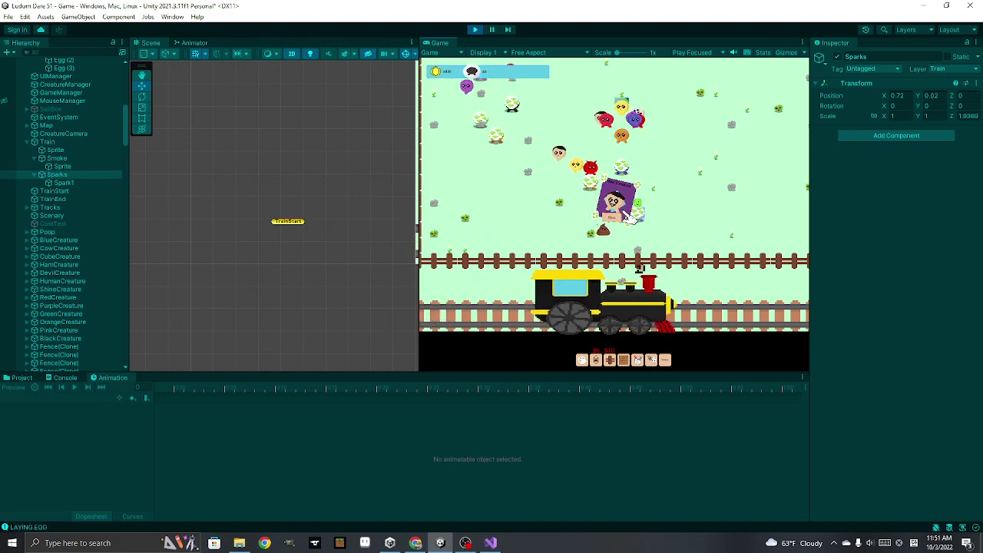
left_click(475, 30)
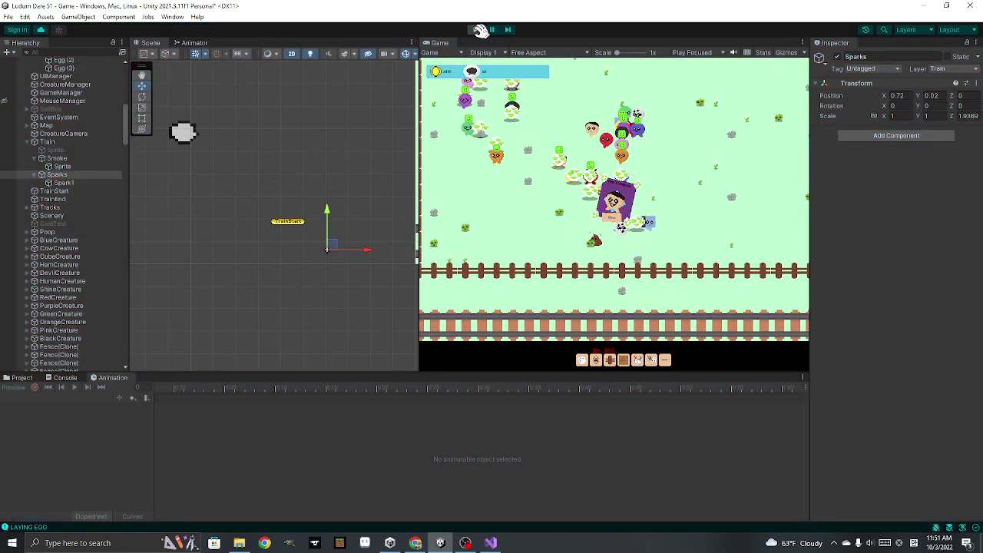
left_click(69, 182)
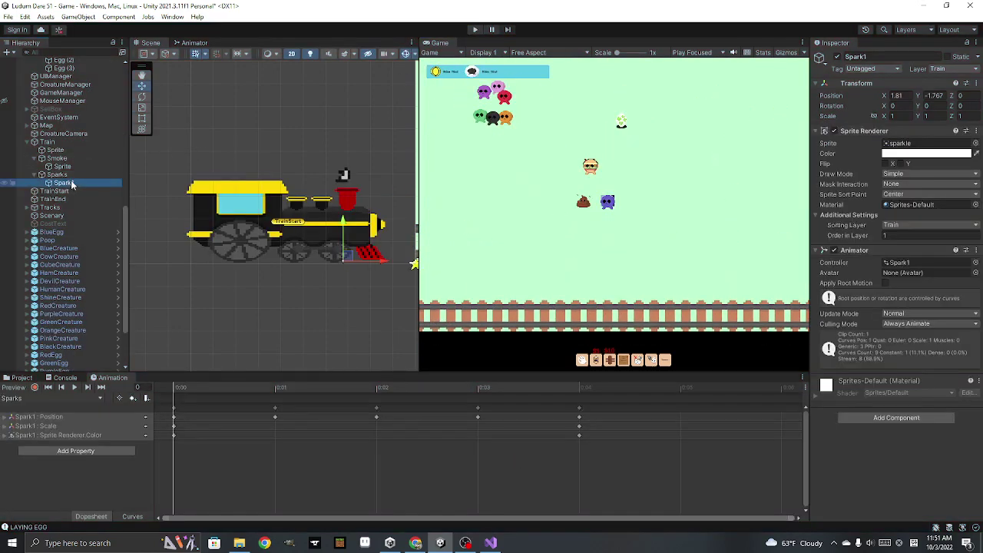
Duplicate Spark1 repeatedly and nudge Spark1 (5) and Spark1 (4) to new spots
key("ctrl+d")
key("ctrl+d")
key("ctrl+d")
key("ctrl+d")
key("ctrl+d")
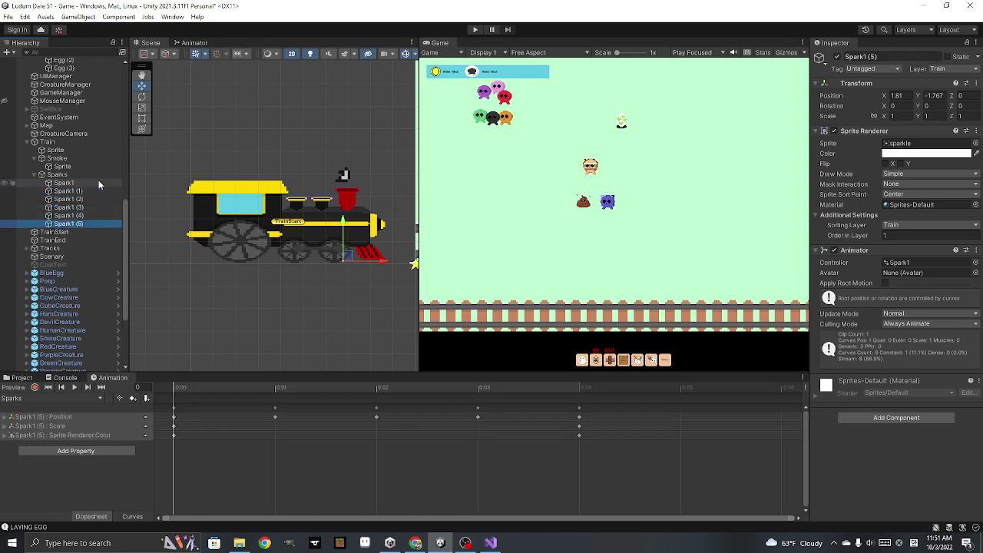
key("ctrl+d")
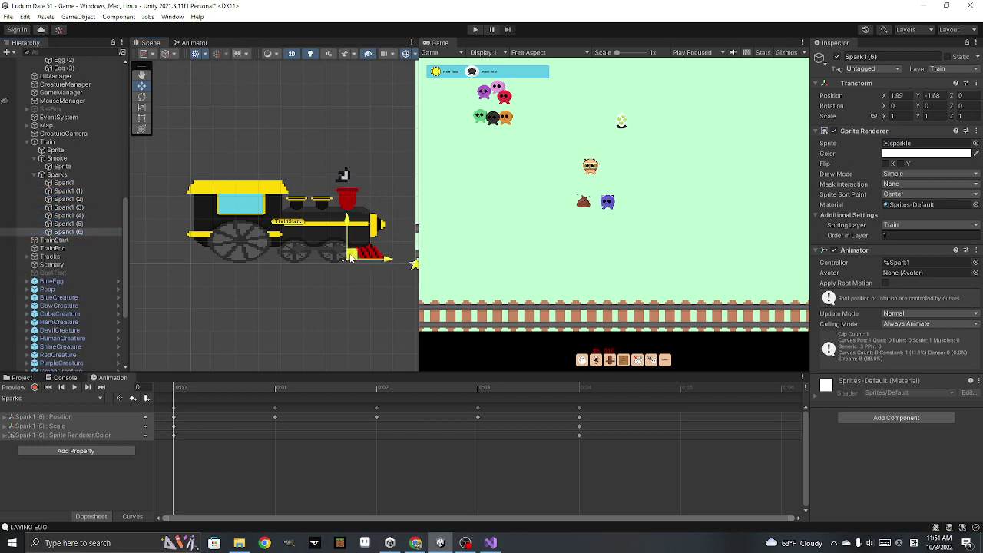
key("Up")
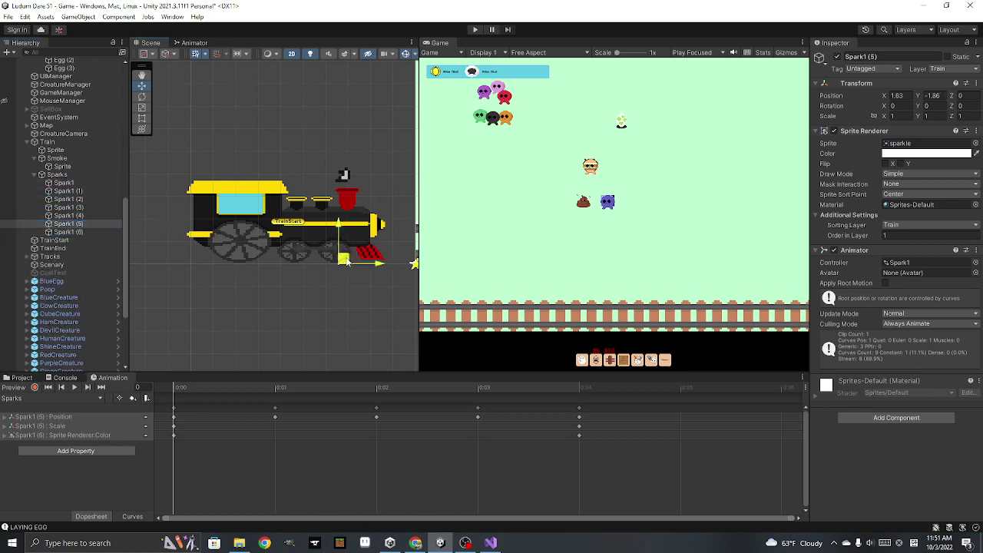
left_click_drag(353, 259, 348, 262)
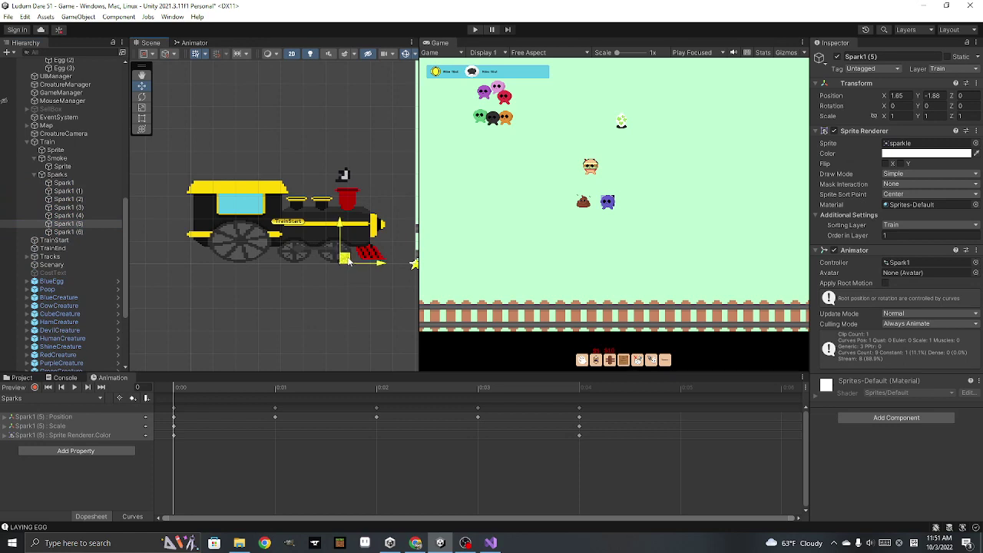
left_click(84, 216)
left_click_drag(348, 259, 349, 261)
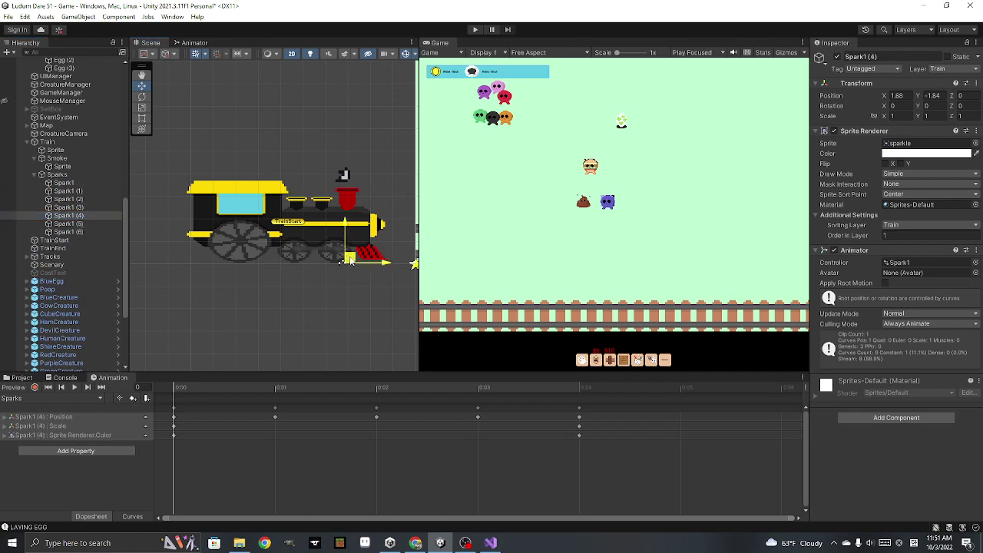
Shift Spark1 (3) and Spark1 (1) around the front wheel, then run the game to test
left_click(69, 207)
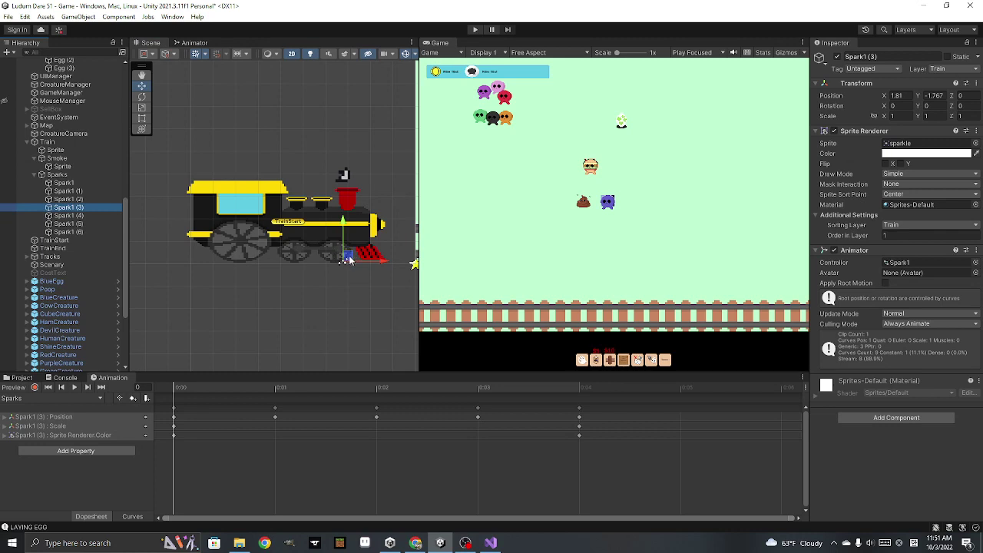
left_click_drag(347, 259, 352, 261)
left_click(70, 199)
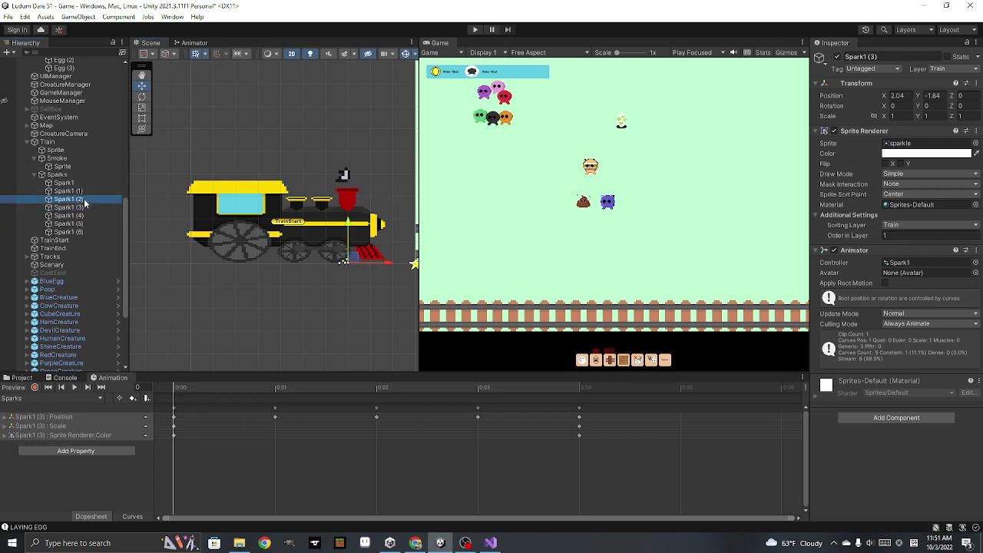
left_click(344, 258)
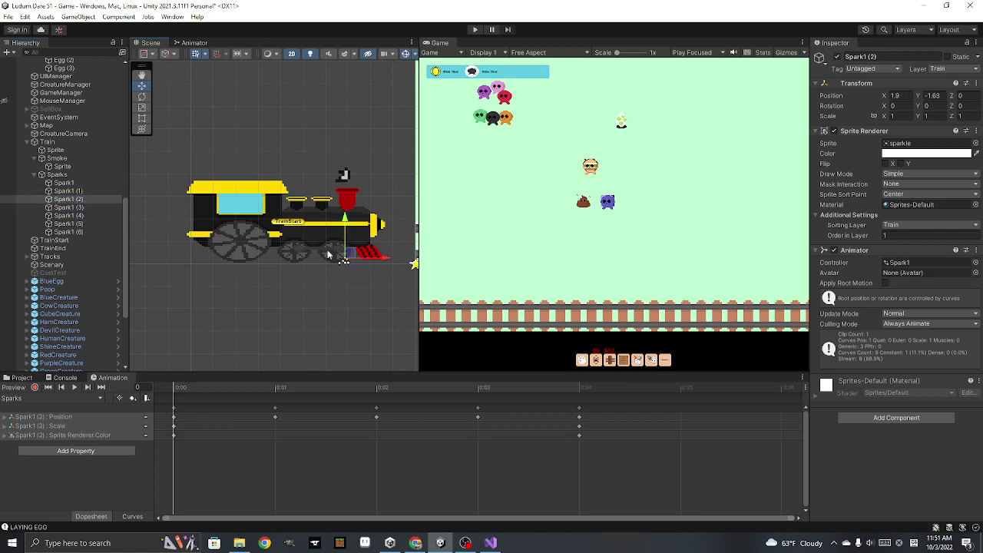
left_click(70, 191)
left_click_drag(348, 259, 346, 262)
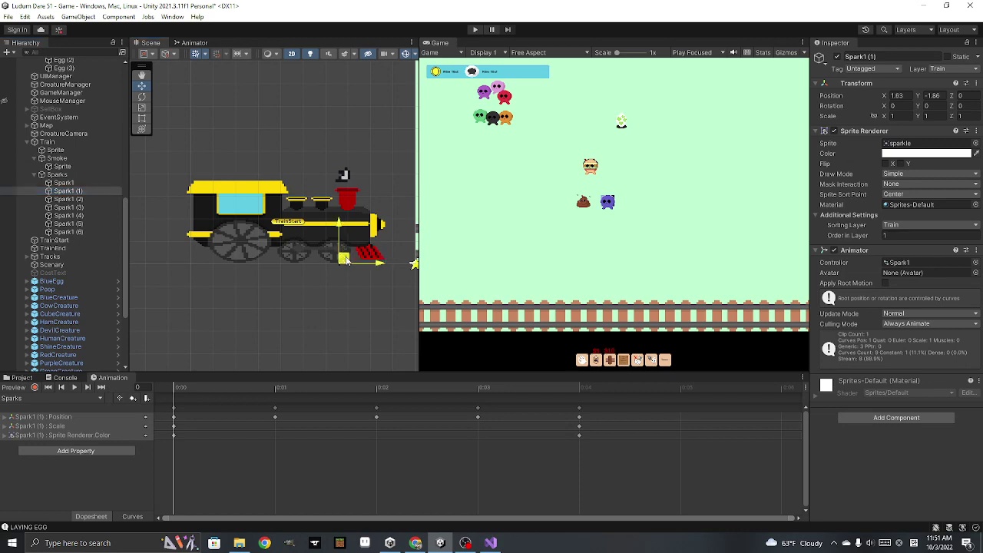
left_click(474, 30)
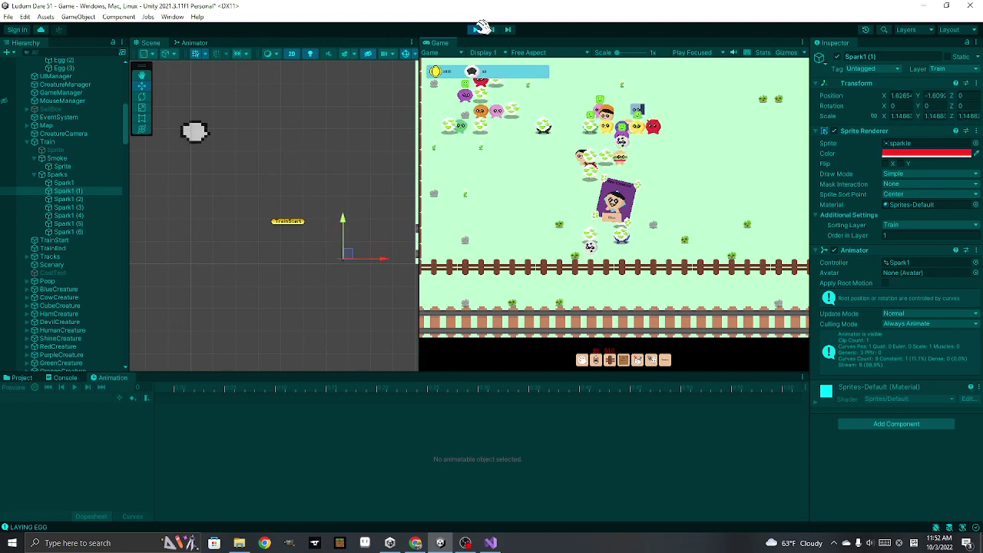
left_click(476, 29)
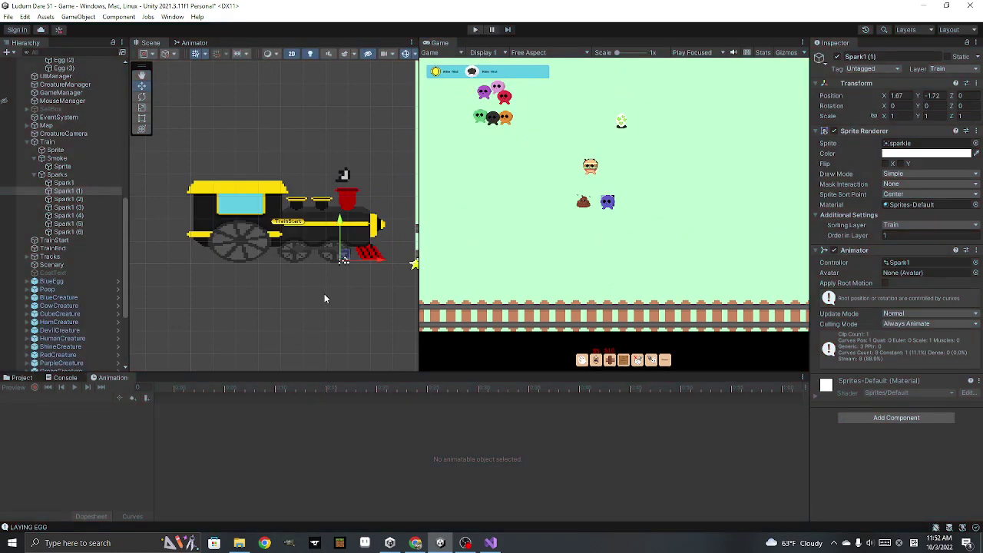
Select Spark1 (1) through Spark1 (6) and delete them
scroll(337, 265, "up", 3)
left_click(82, 192)
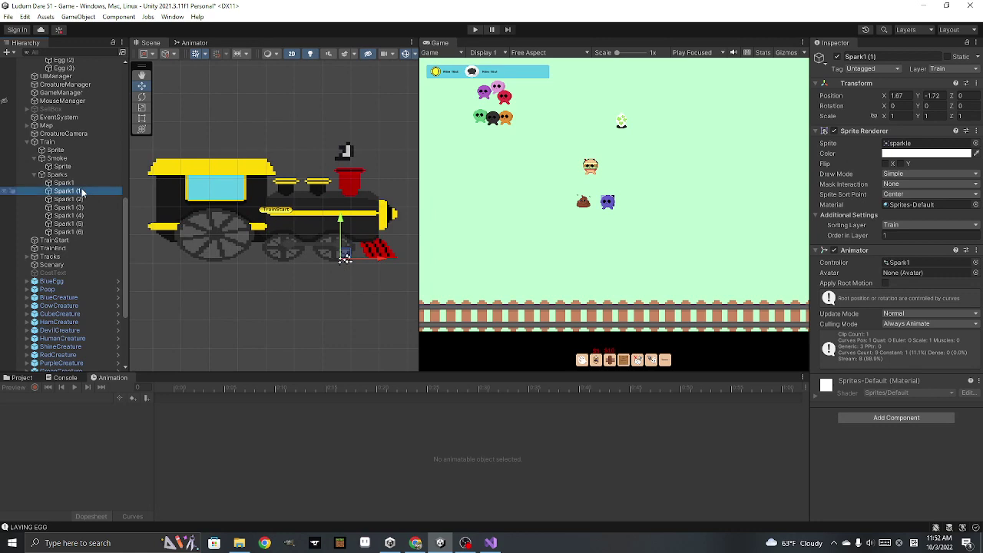
left_click(66, 175)
left_click(72, 192)
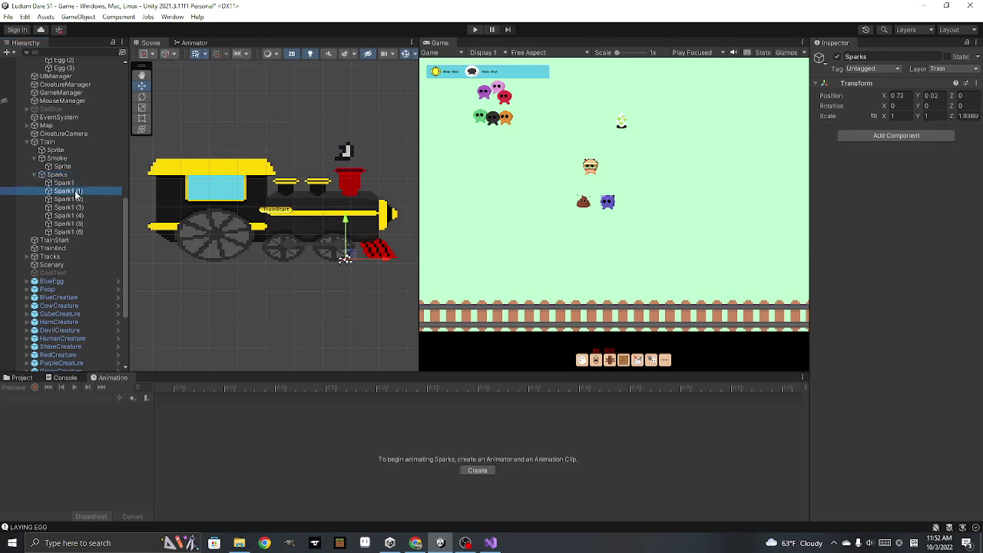
left_click(77, 232, "shift")
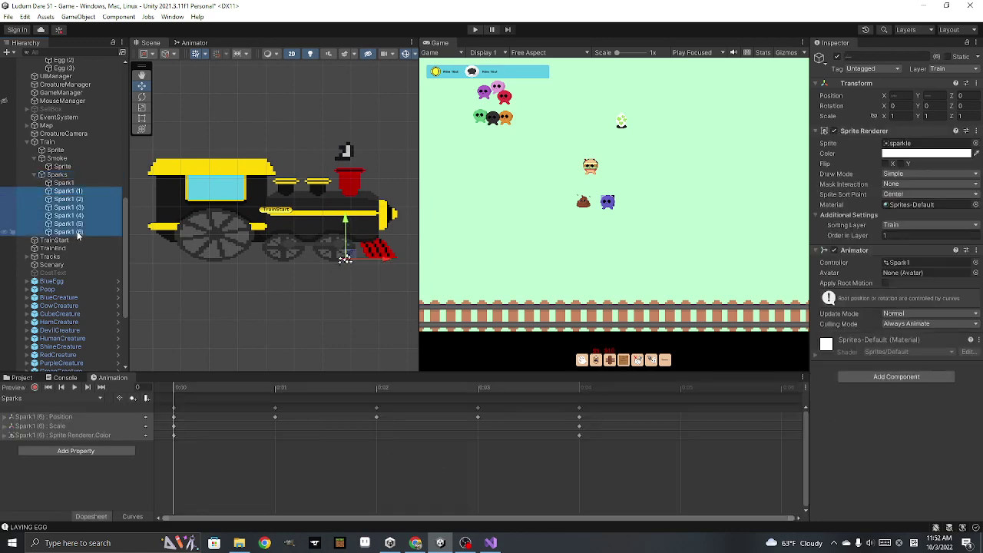
key("Delete")
Check Spark1's animation keyframes, then collapse and select the Sparks group
left_click(57, 175)
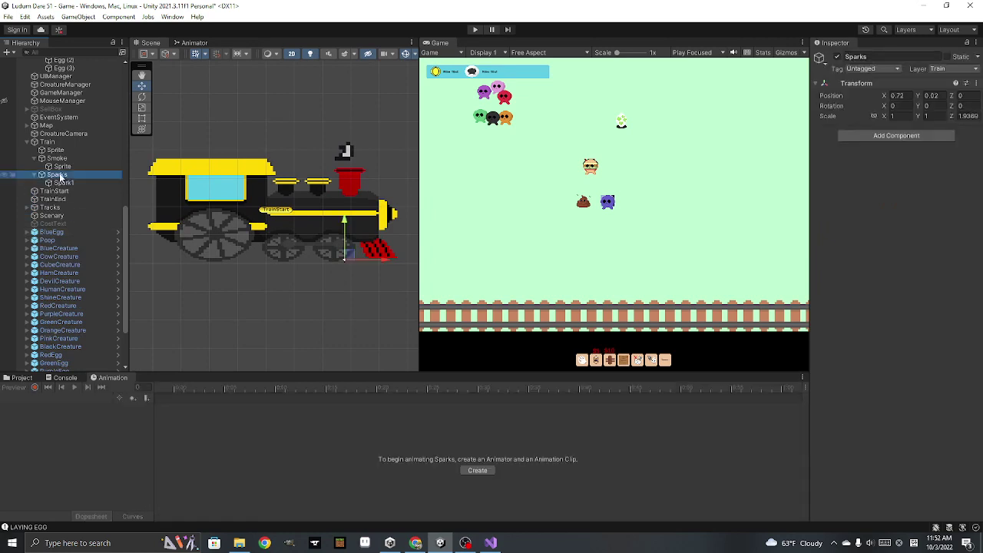
left_click(61, 184)
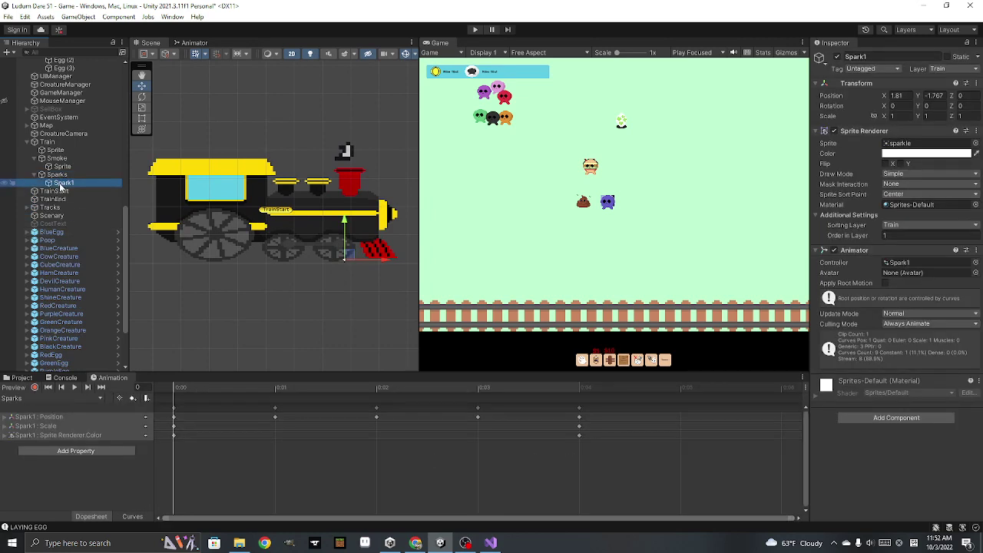
left_click(40, 175)
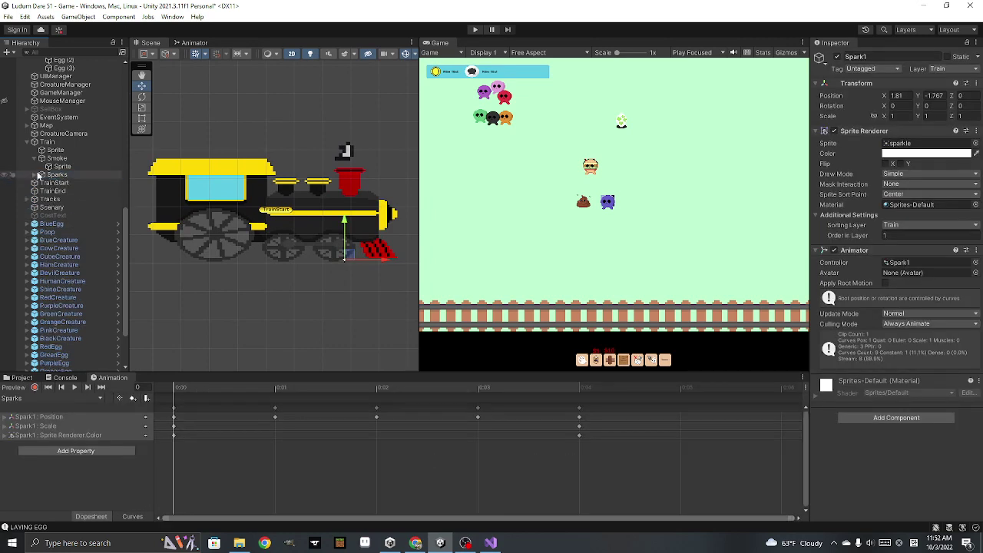
left_click(55, 175)
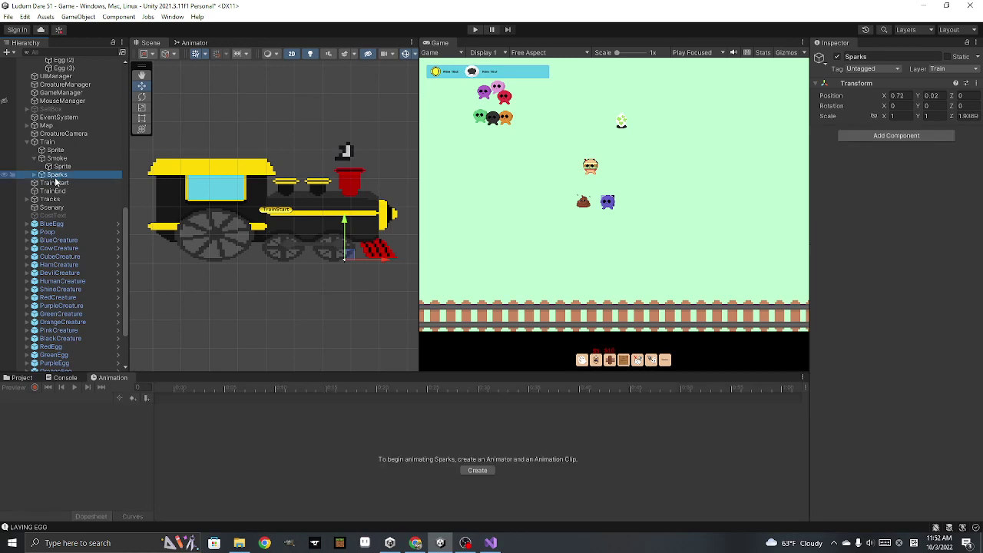
Duplicate Sparks into Sparks (1), (2) and (3), nudging the copies slightly on the front wheel
key("ctrl+d")
left_click_drag(384, 264, 389, 263)
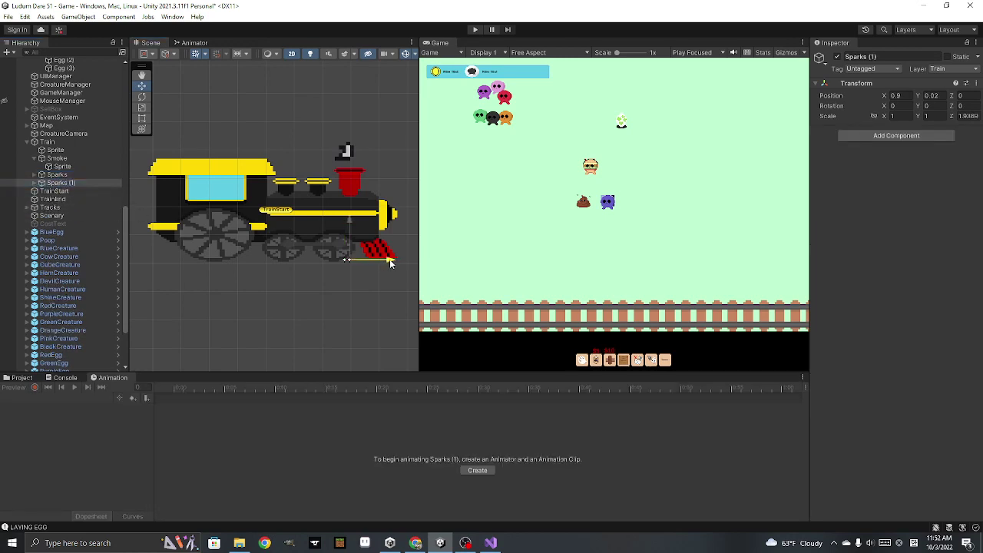
left_click(69, 175)
key("ctrl+d")
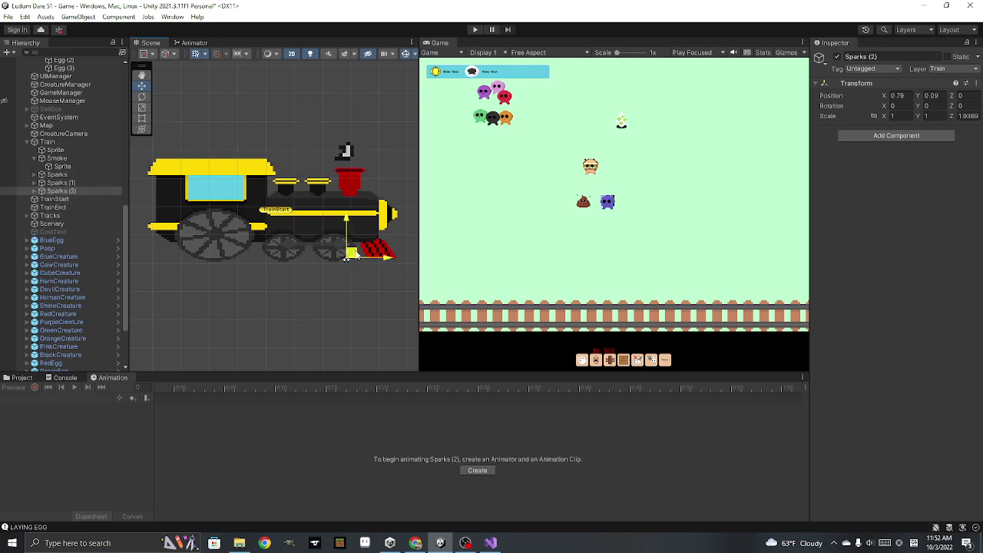
key("ctrl+d")
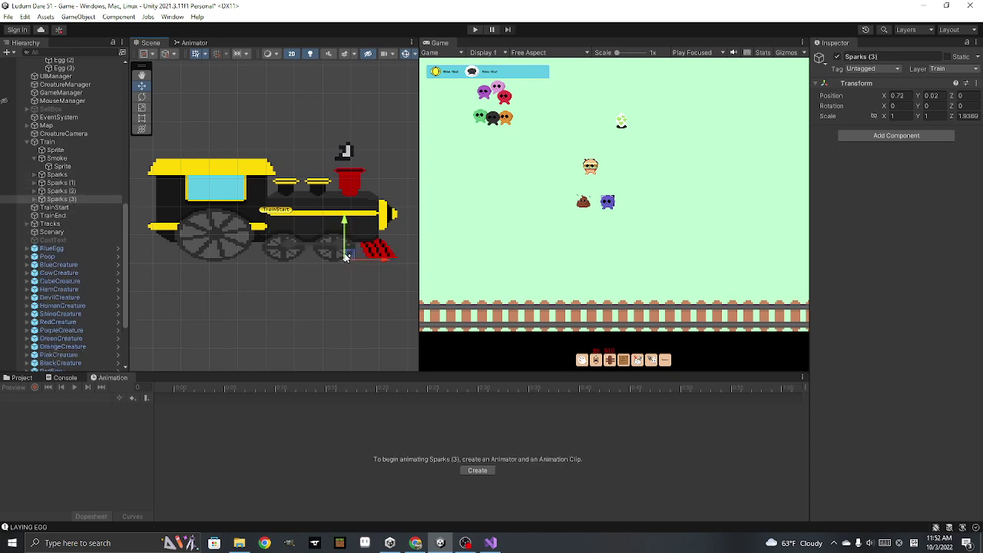
left_click_drag(352, 256, 347, 258)
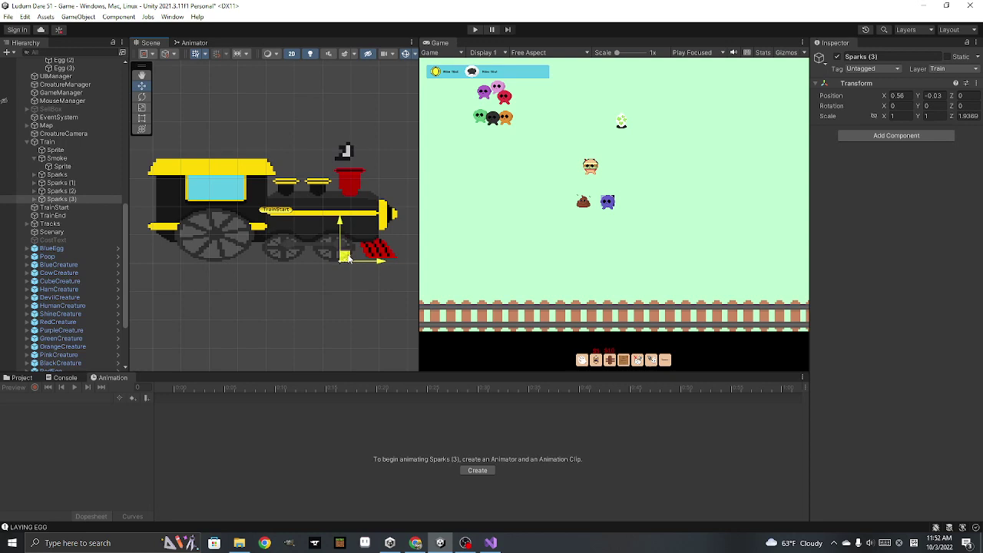
left_click(475, 30)
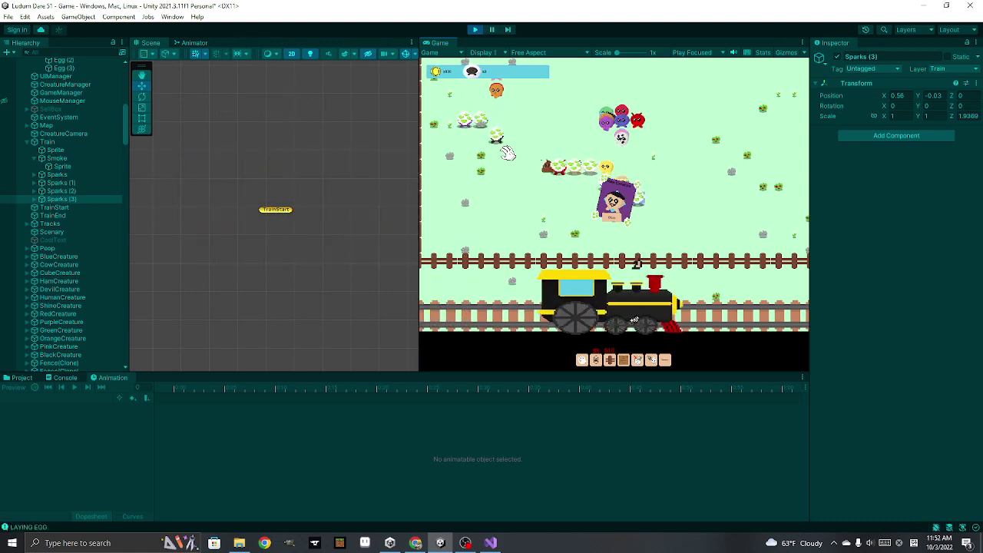
left_click(475, 29)
Create an empty child object of Train named FirstWheelSparks
left_click(75, 173)
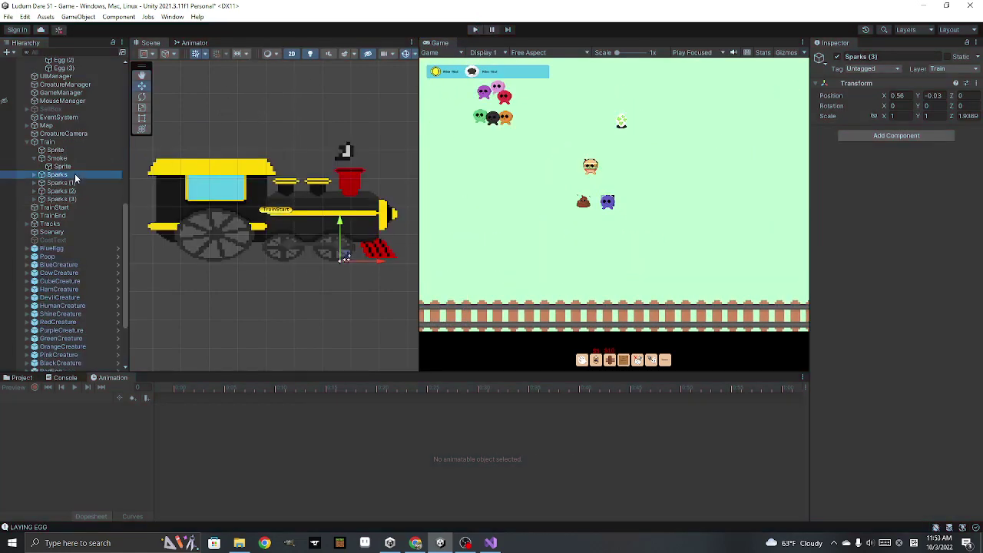
left_click(50, 144)
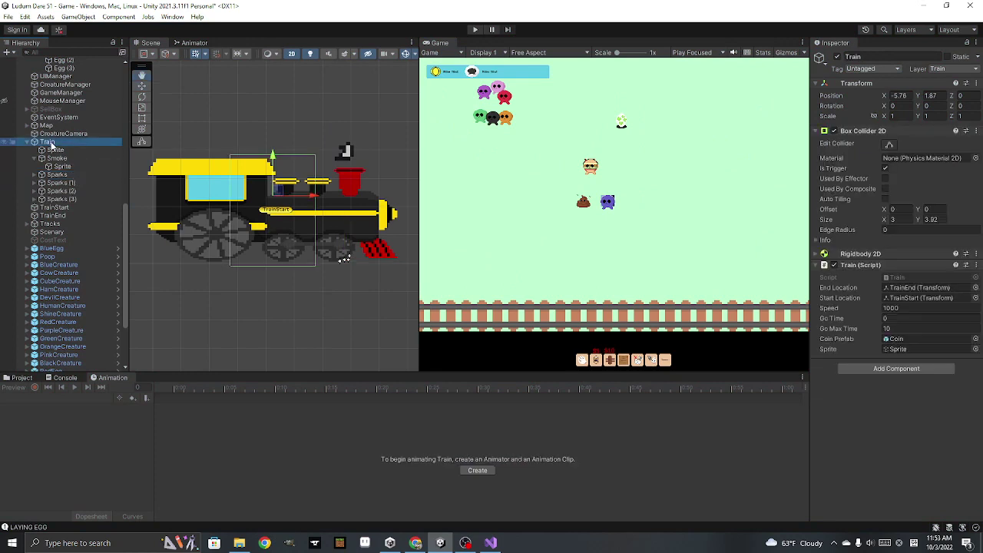
right_click(51, 143)
left_click(114, 264)
type("FirstWheelSpa")
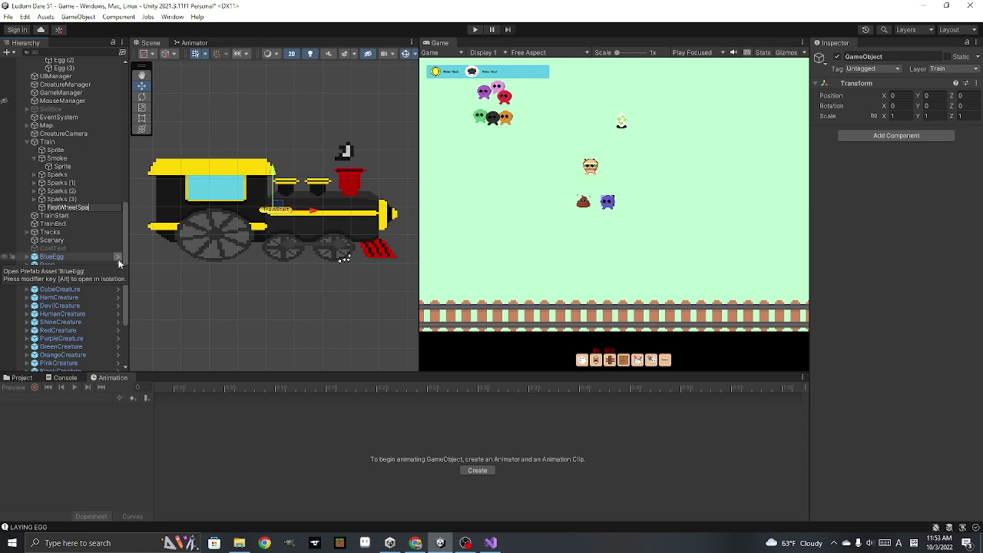
type("rks")
key("Return")
Move Sparks through Sparks (3) into FirstWheelSparks and shift it to X -0.04
left_click(58, 176)
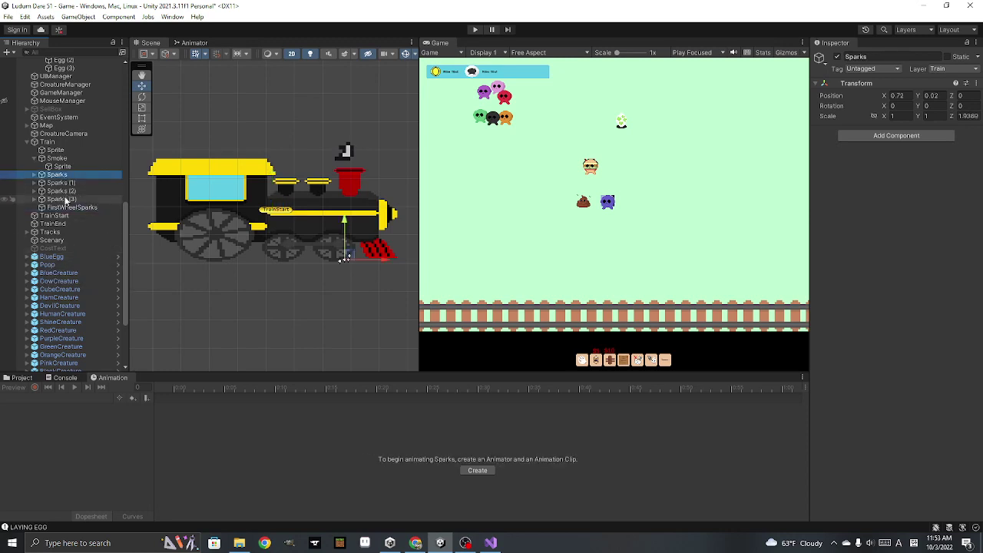
left_click(65, 200, "shift")
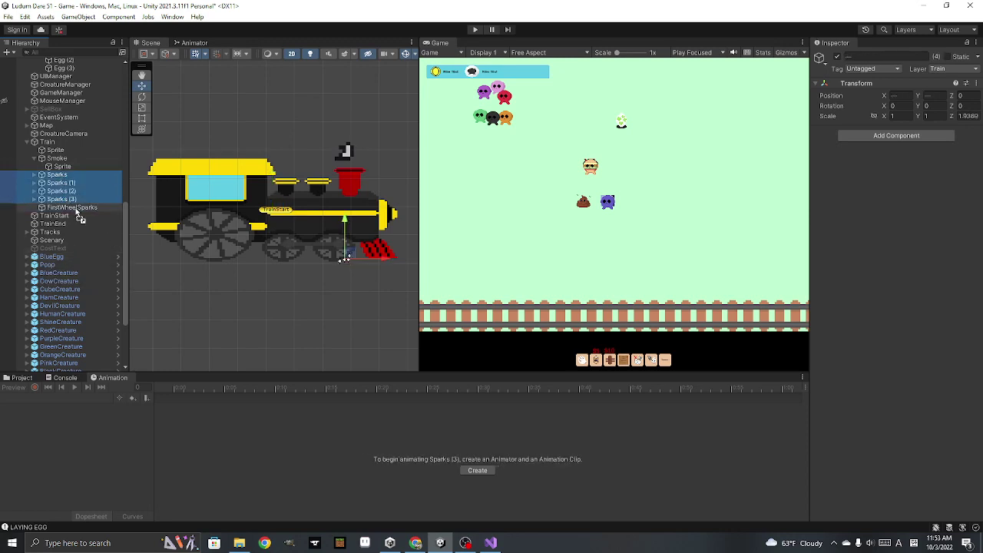
left_click_drag(76, 210, 77, 209)
left_click(71, 174)
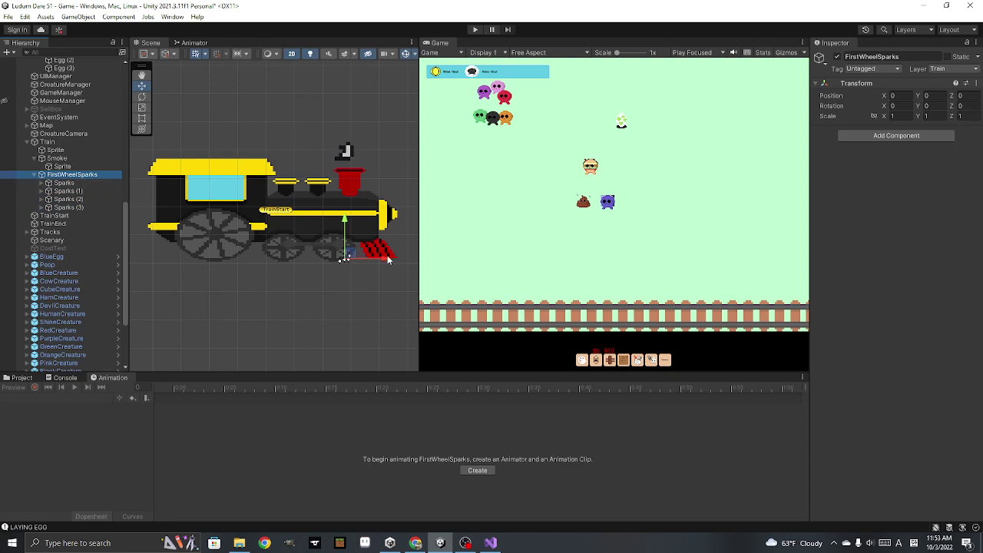
left_click_drag(388, 260, 388, 264)
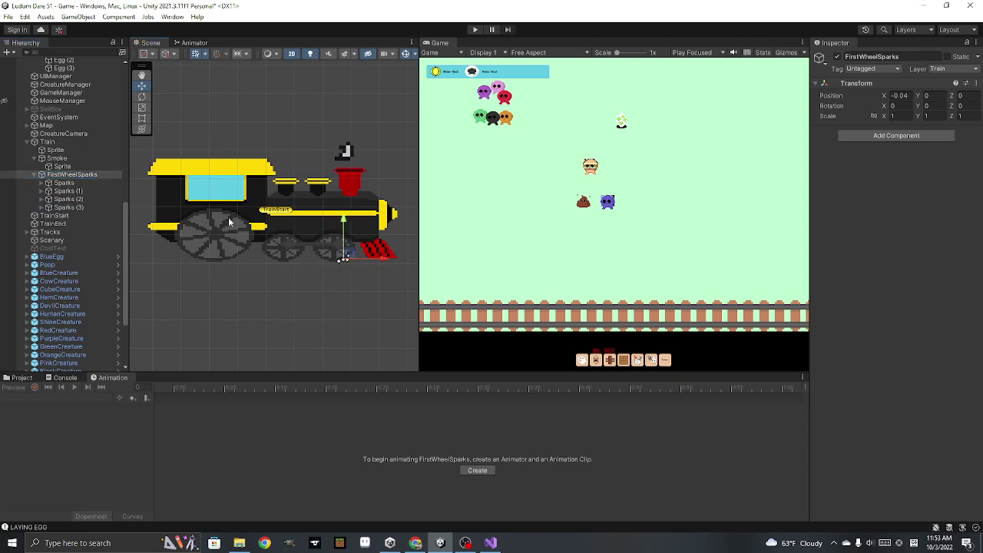
left_click(63, 176)
key("Left")
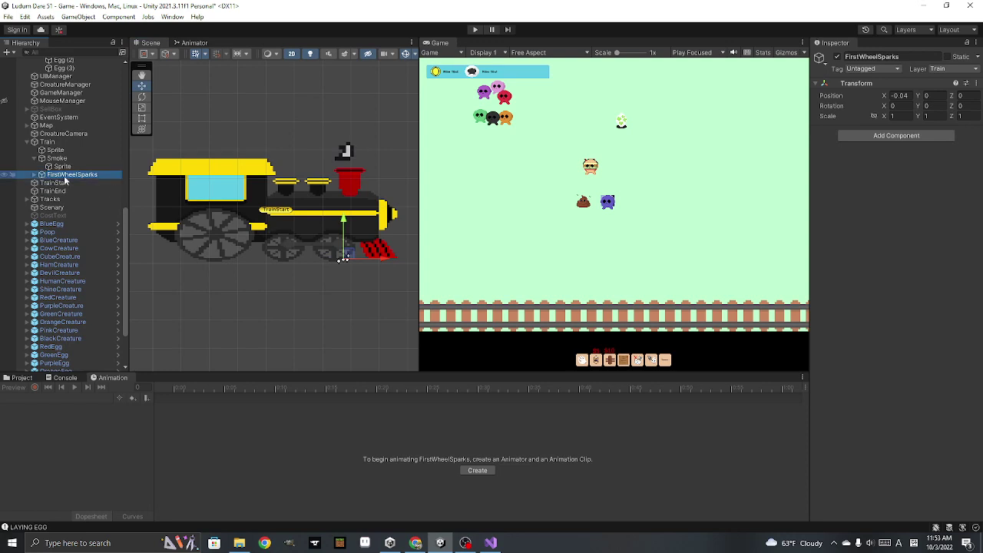
Make FirstWheelSparks (1) and (2), place them on the middle and rear wheels, and play the game
key("ctrl+d")
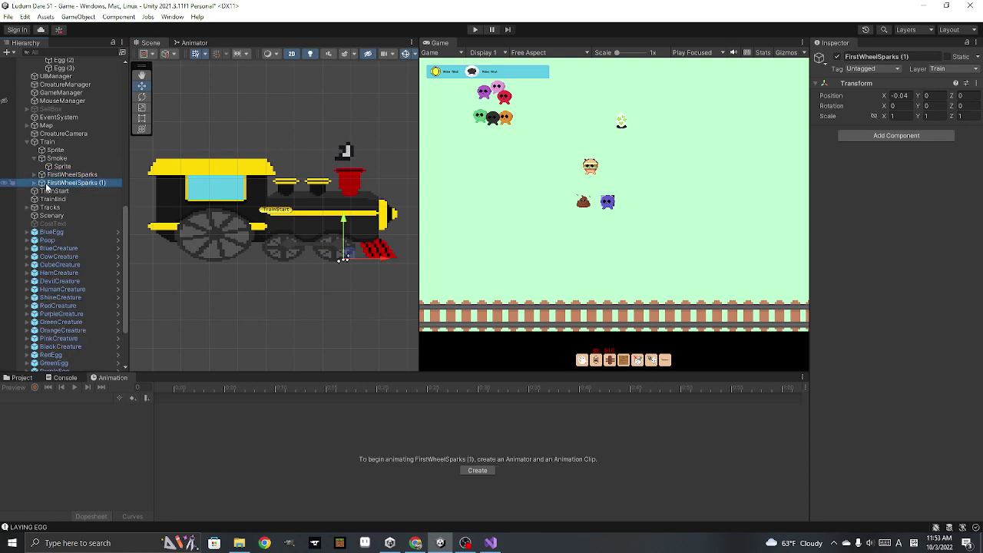
key("ctrl+d")
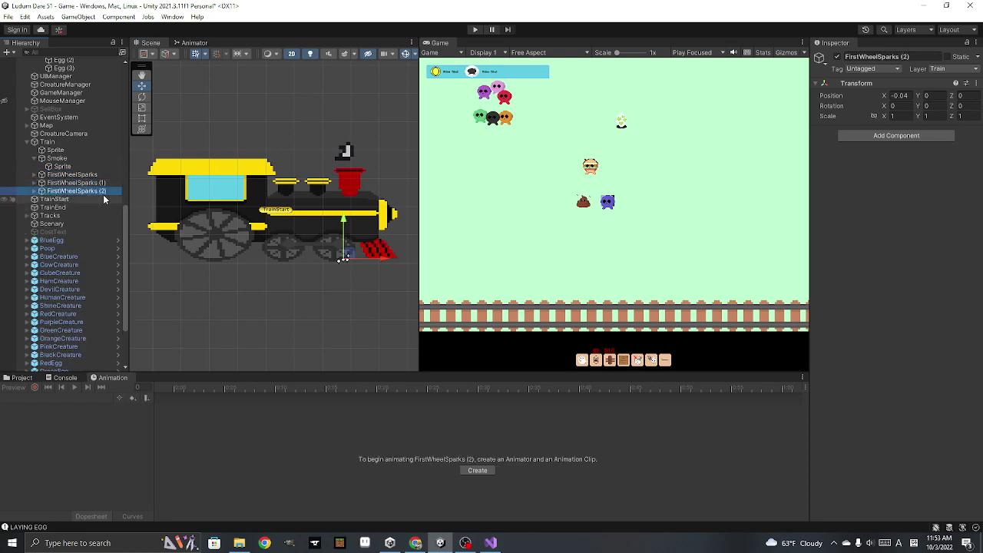
left_click_drag(386, 262, 338, 259)
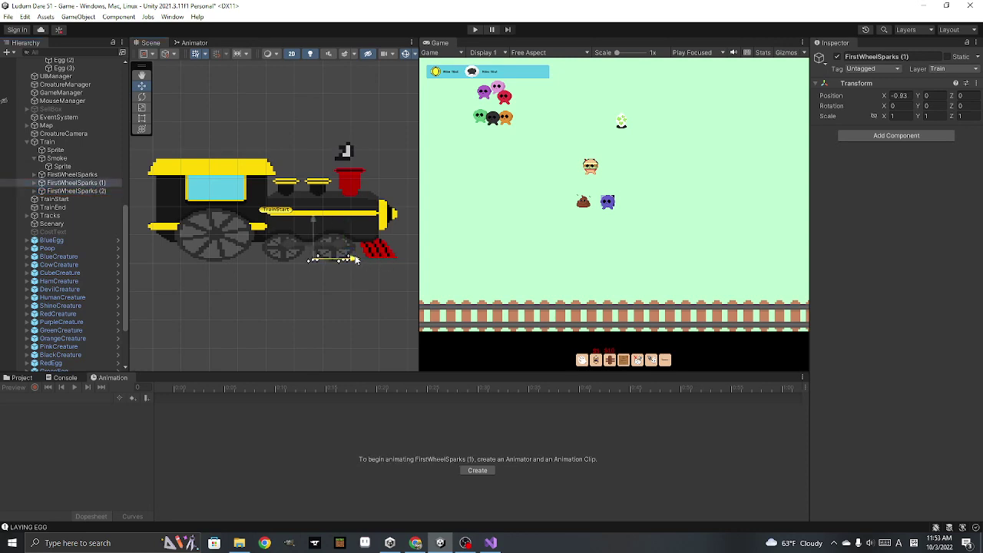
left_click(341, 253)
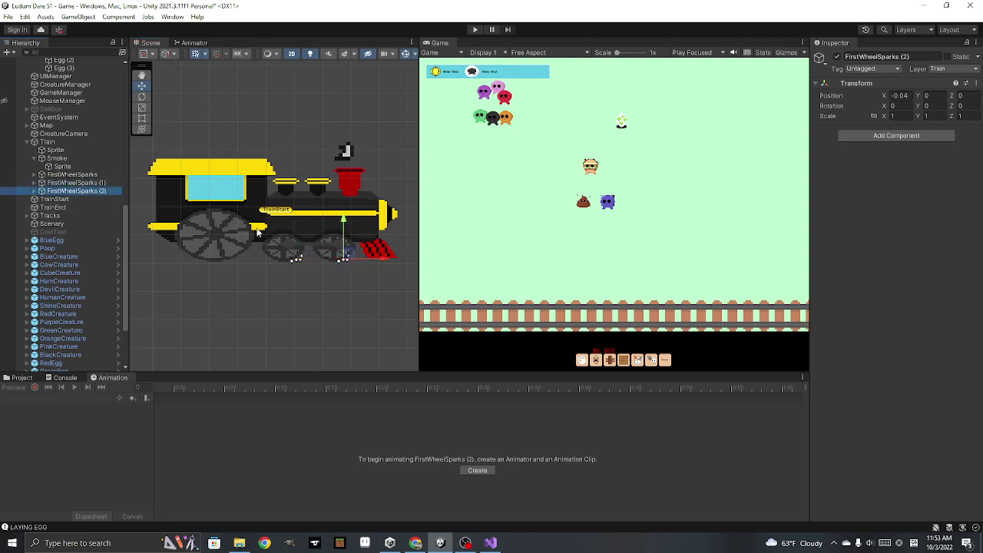
left_click_drag(385, 263, 294, 258)
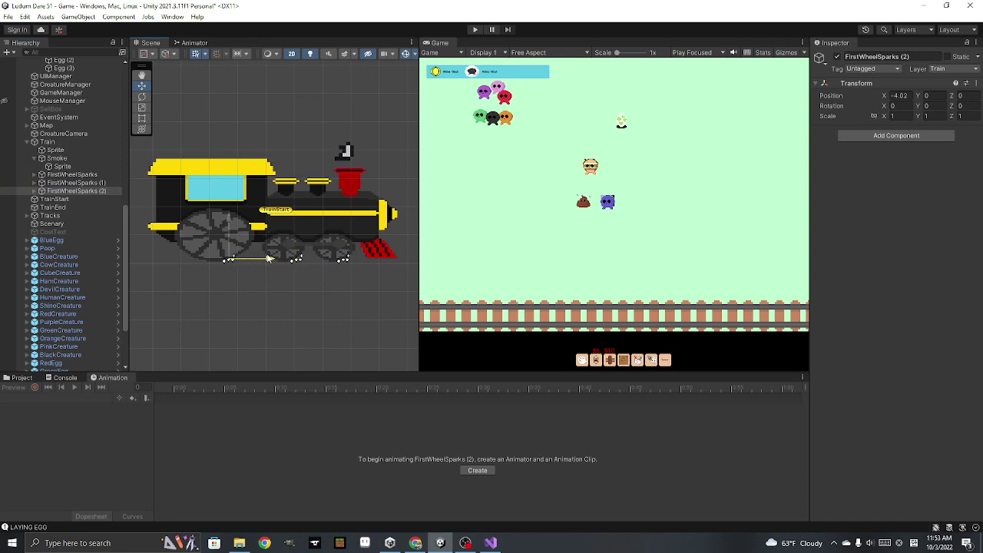
left_click(475, 31)
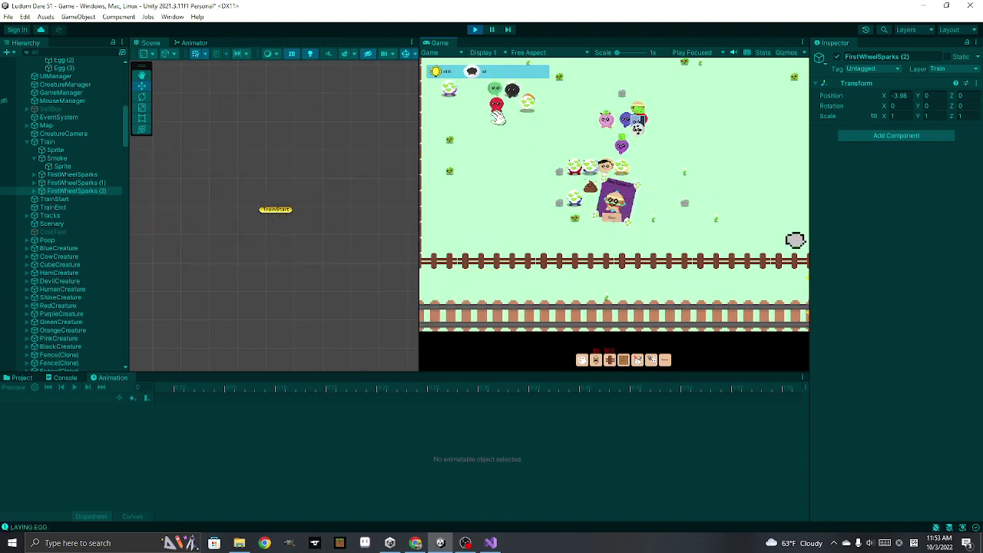
Exit Play mode, expand FirstWheelSparks, and select its first Sparks group
left_click(476, 30)
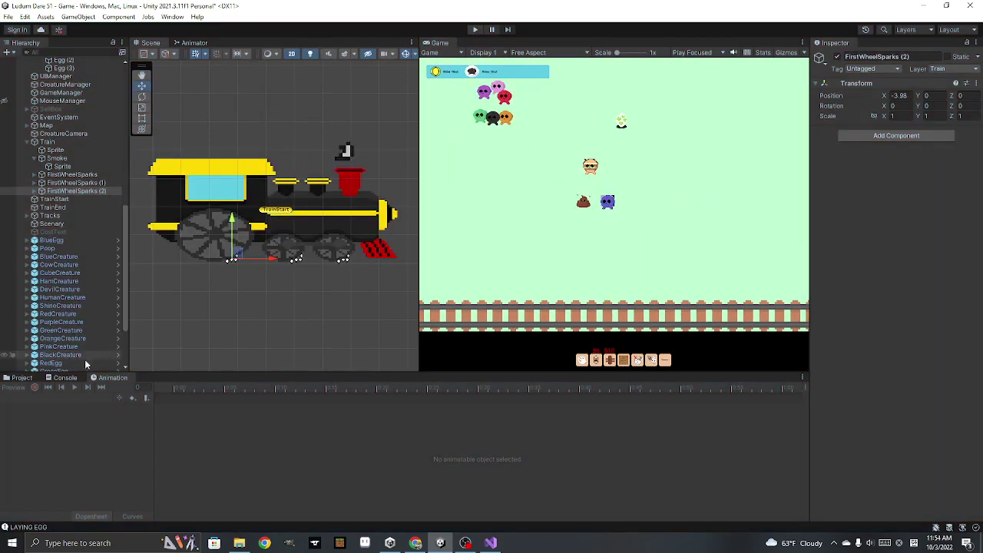
left_click(36, 174)
left_click(77, 184)
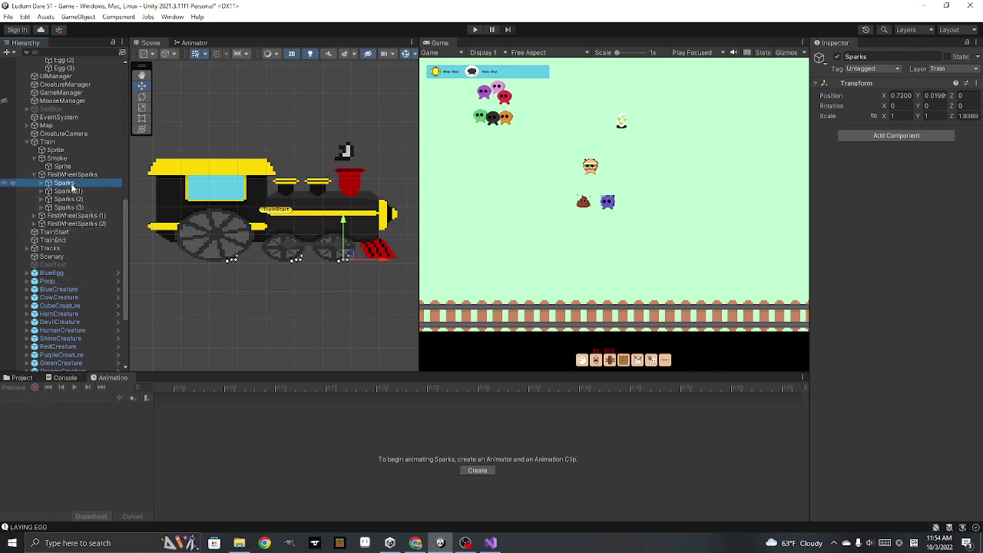
Stretch all Spark1 keyframes from ending at 0:04 to about 0:10, then play the game
left_click(43, 183)
left_click(48, 192)
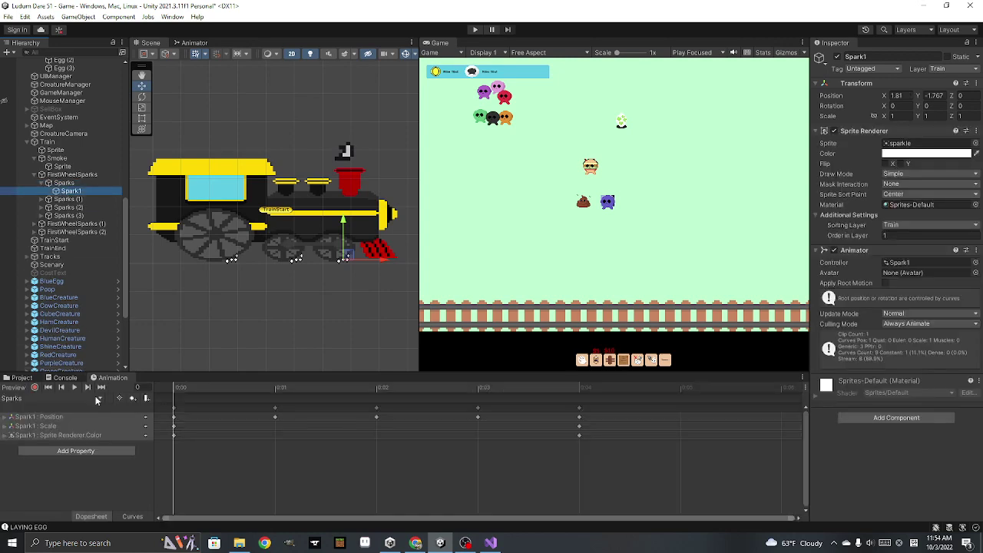
scroll(406, 431, "down", 3)
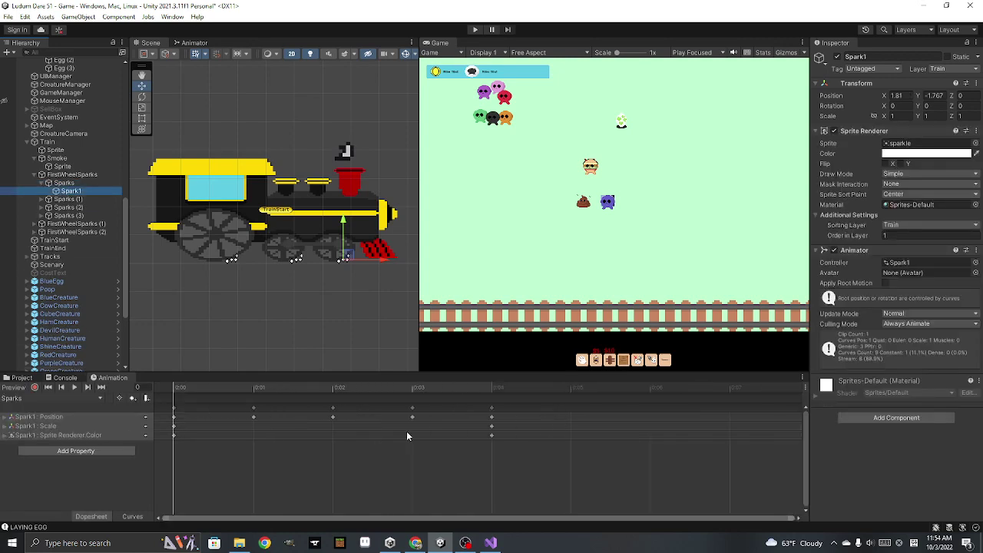
left_click(478, 483)
left_click_drag(478, 483, 169, 396)
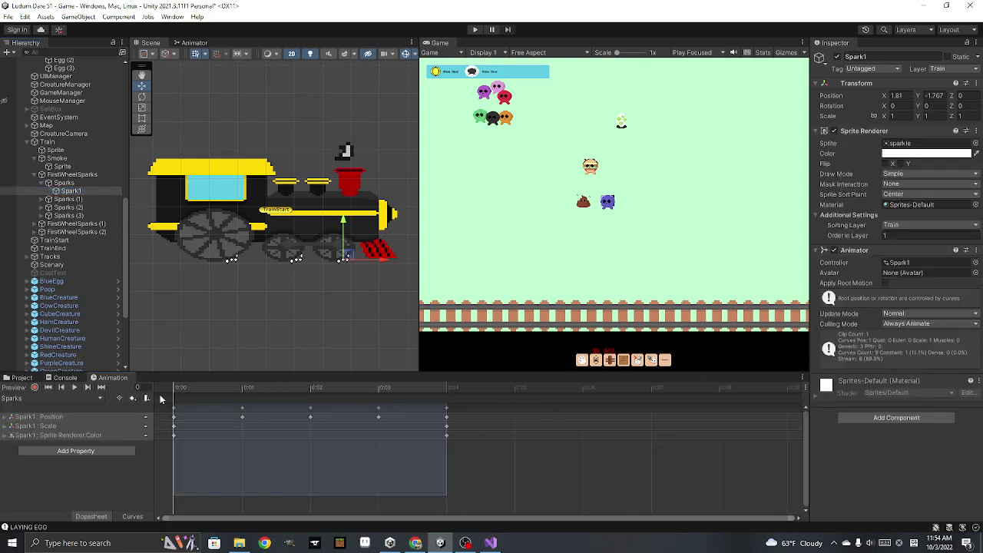
left_click_drag(470, 426, 767, 425)
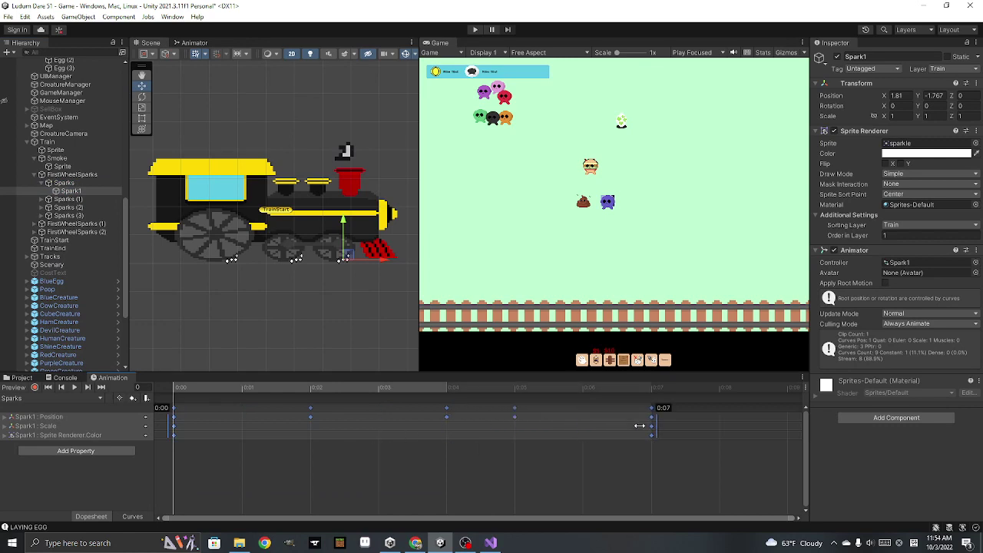
scroll(707, 453, "down", 1)
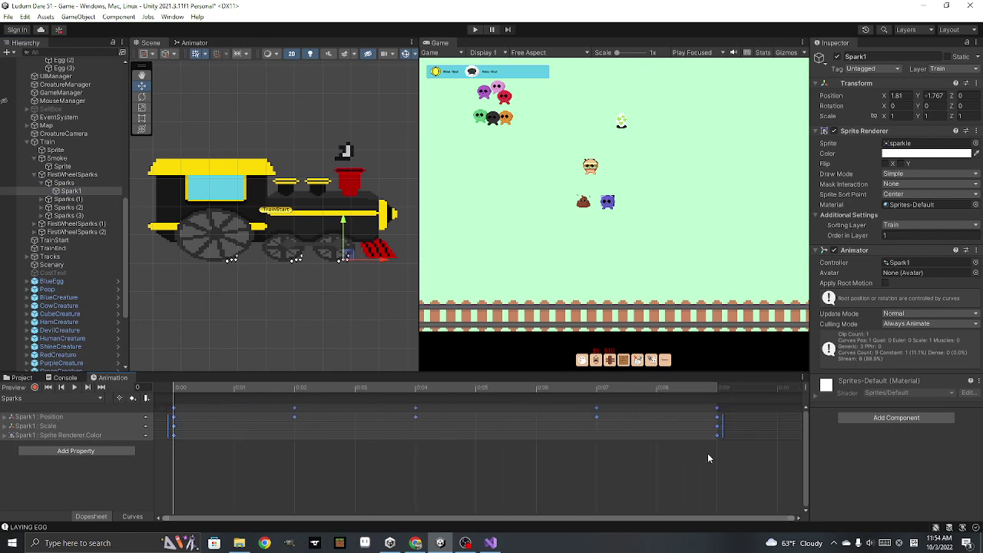
scroll(707, 453, "down", 1)
left_click_drag(661, 422, 713, 422)
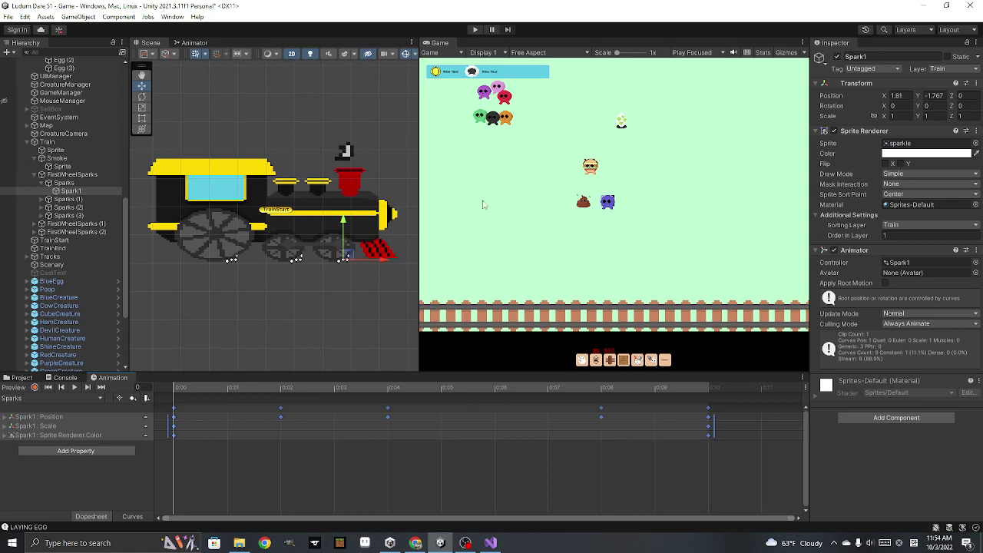
left_click(476, 29)
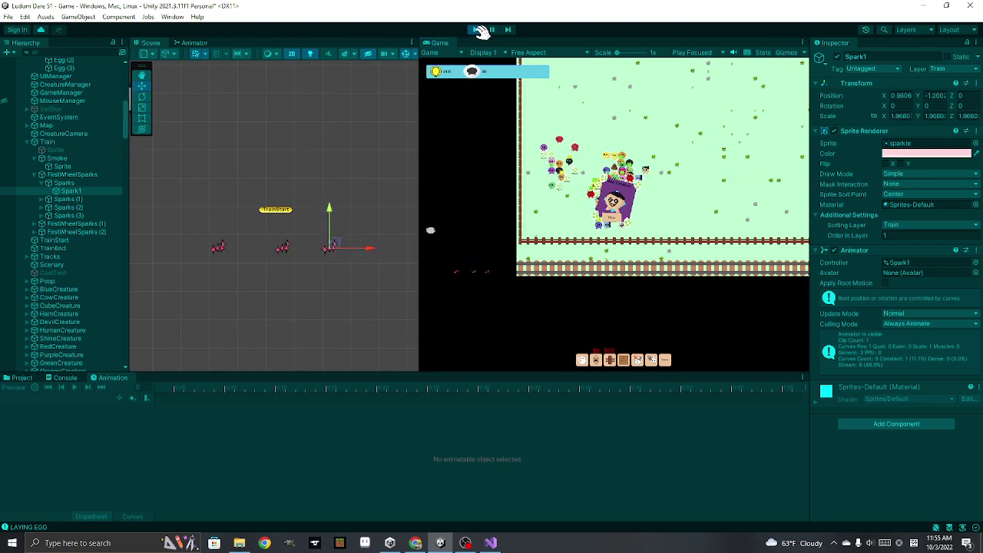
Stop the play test, collapse the FirstWheelSparks group and select the Train object
left_click(475, 30)
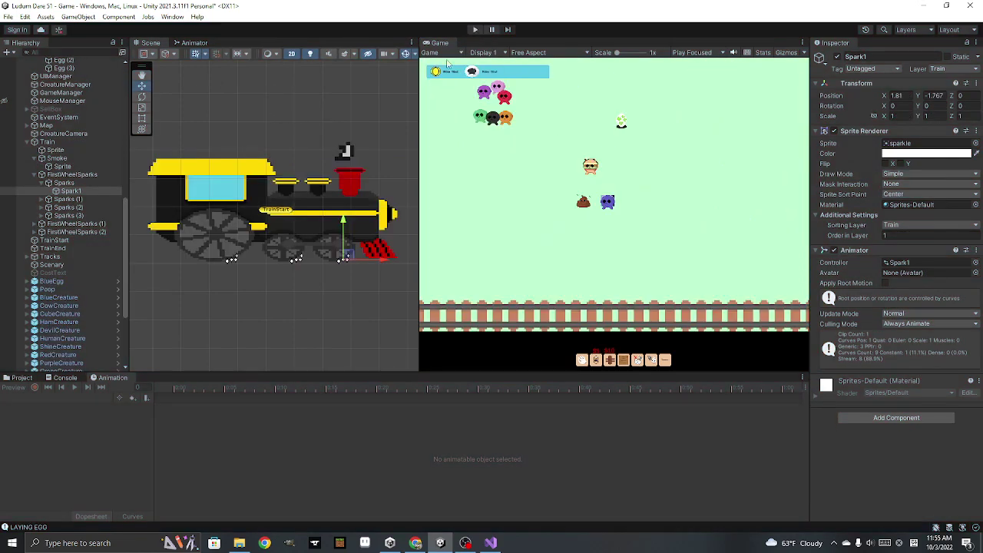
left_click(42, 174)
left_click(60, 143)
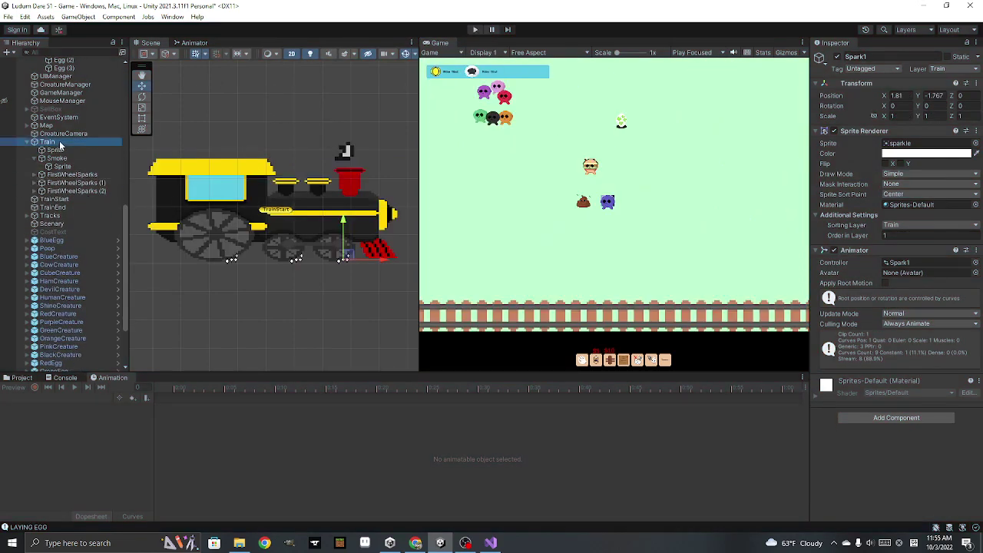
left_click(492, 543)
scroll(246, 271, "up", 3)
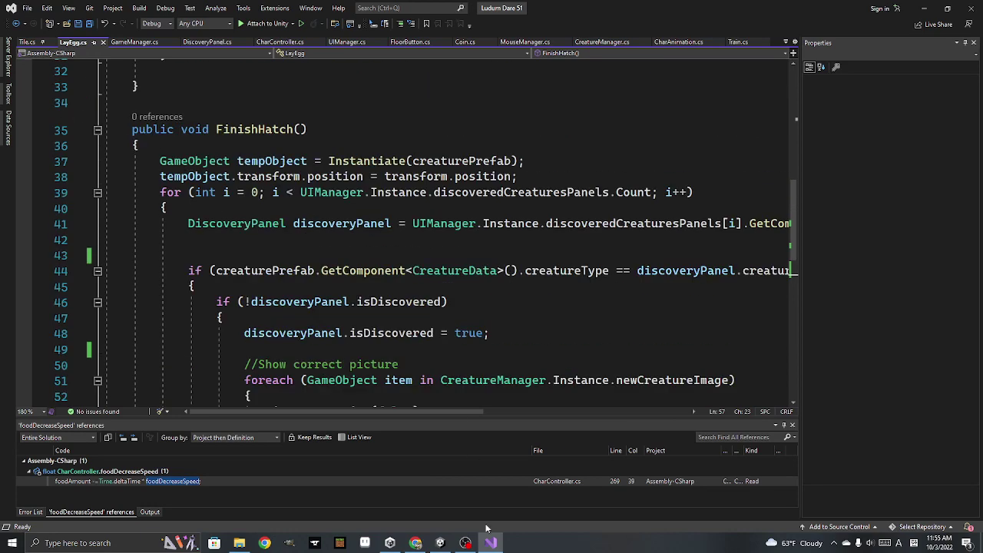
mouse_move(490, 547)
scroll(201, 206, "up", 2)
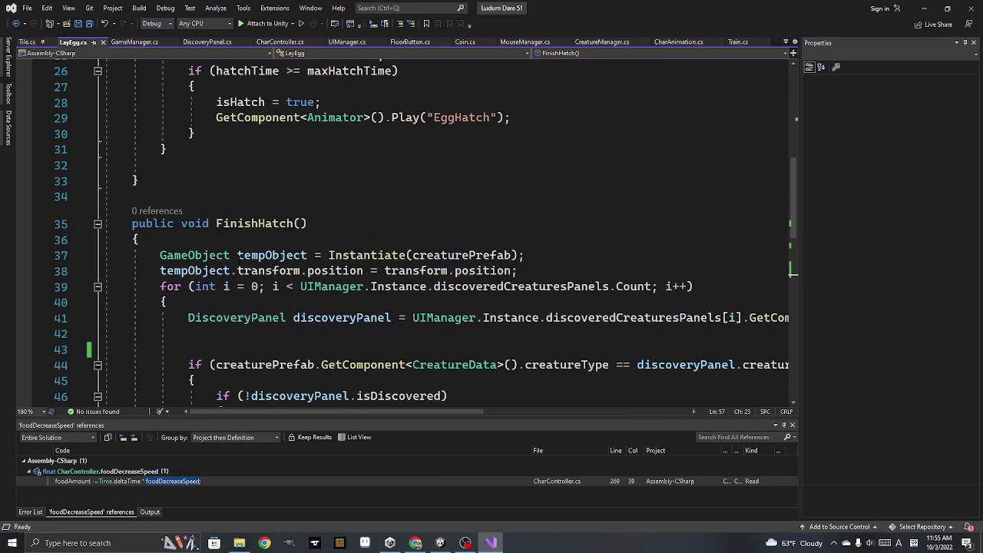
scroll(223, 222, "up", 5)
scroll(241, 243, "up", 3)
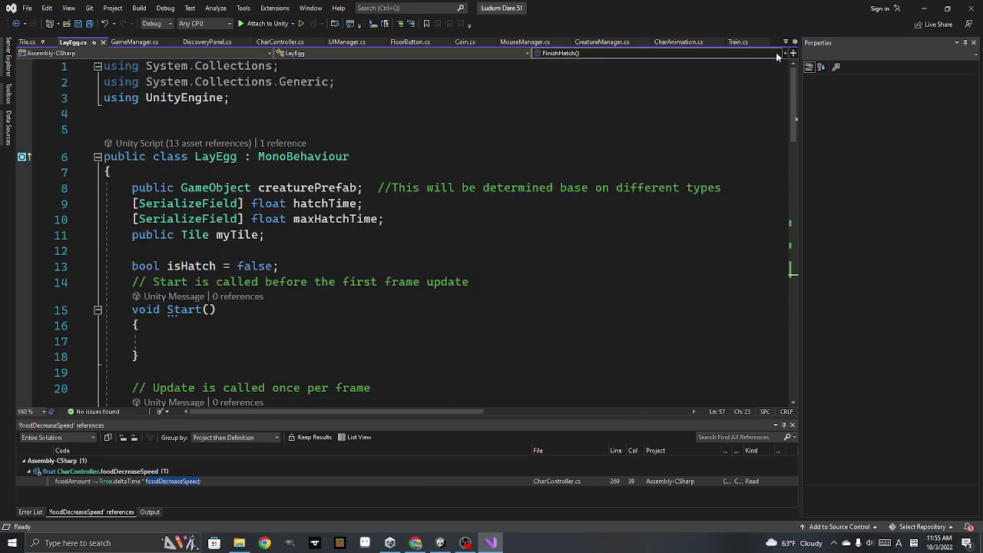
left_click(737, 42)
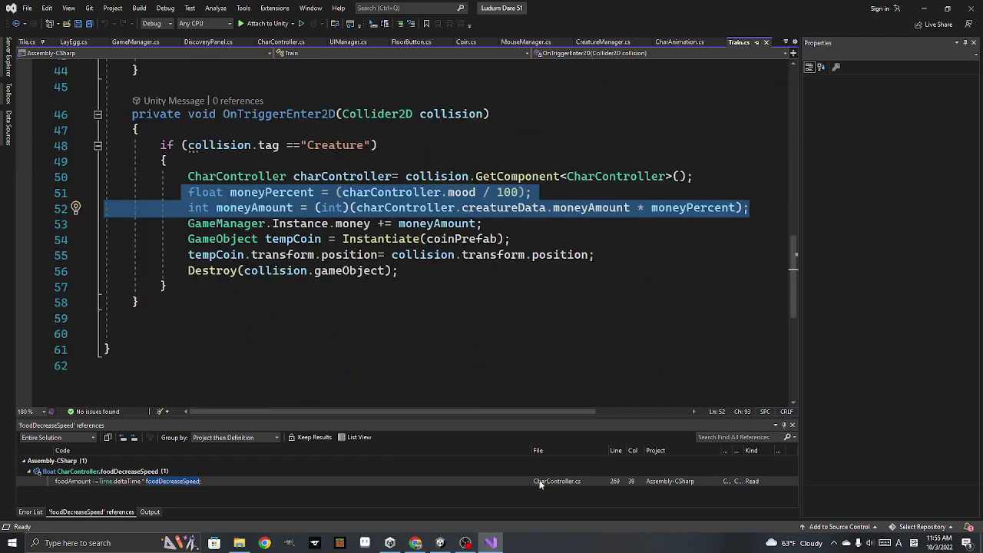
key("alt+Tab")
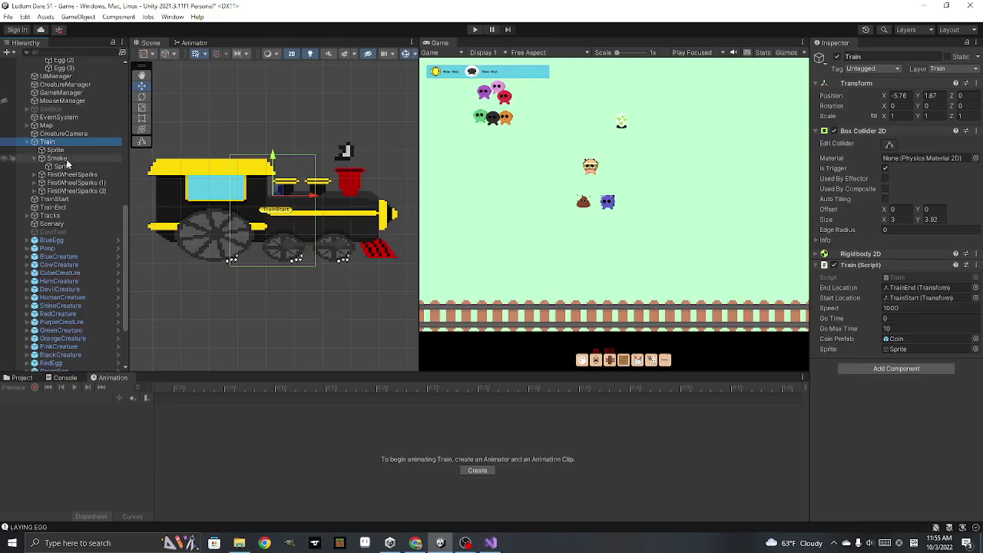
Nest Smoke through FirstWheelSparks (2) under Train's Sprite, then start a test play
left_click(58, 157)
left_click(63, 166)
left_click(57, 157)
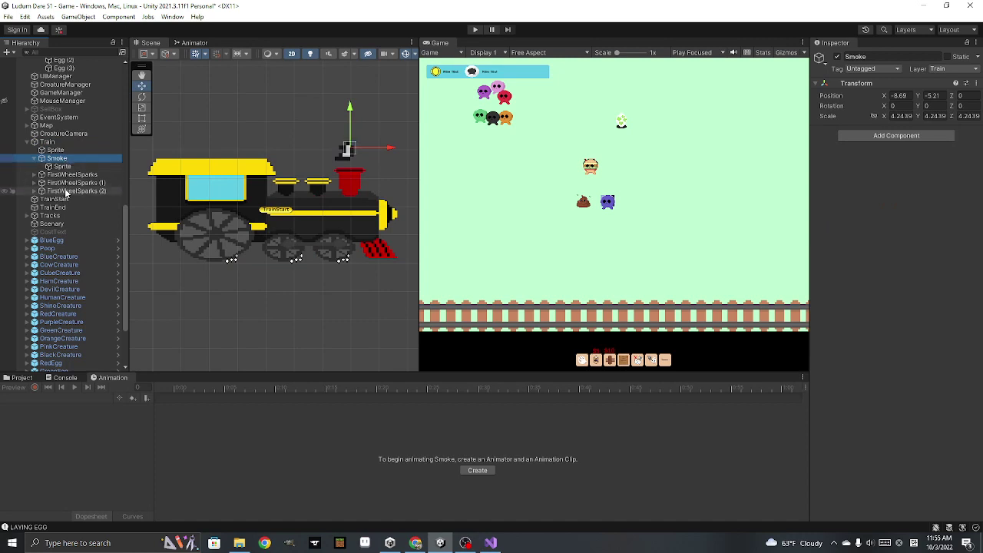
left_click(65, 191, "shift")
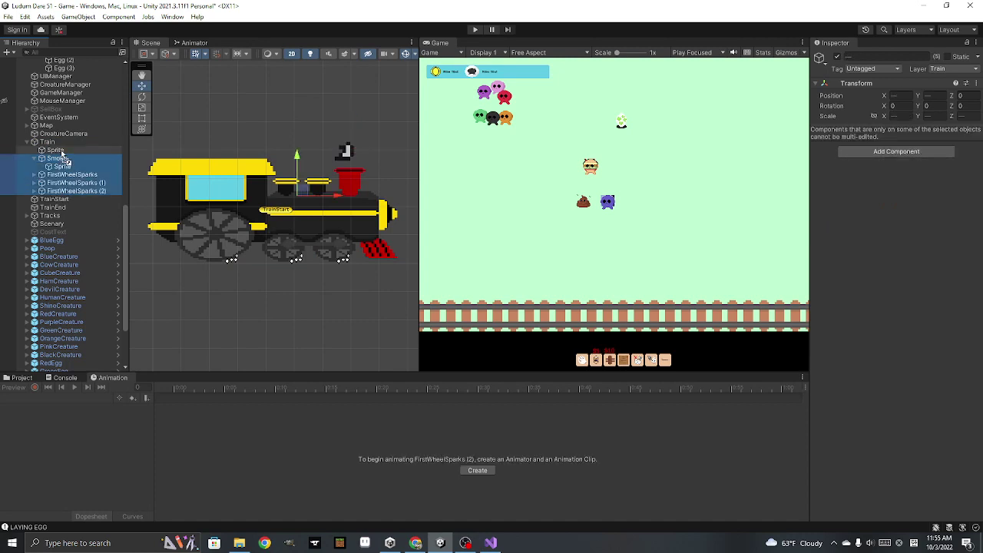
left_click_drag(62, 153, 61, 151)
left_click(475, 29)
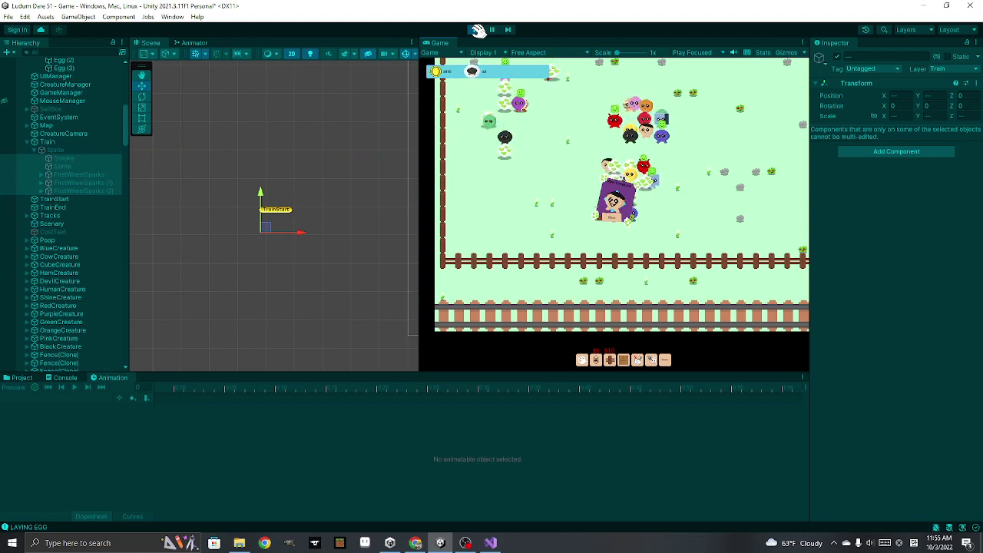
Stop the test and move Smoke directly under Train, above Sprite
left_click(476, 30)
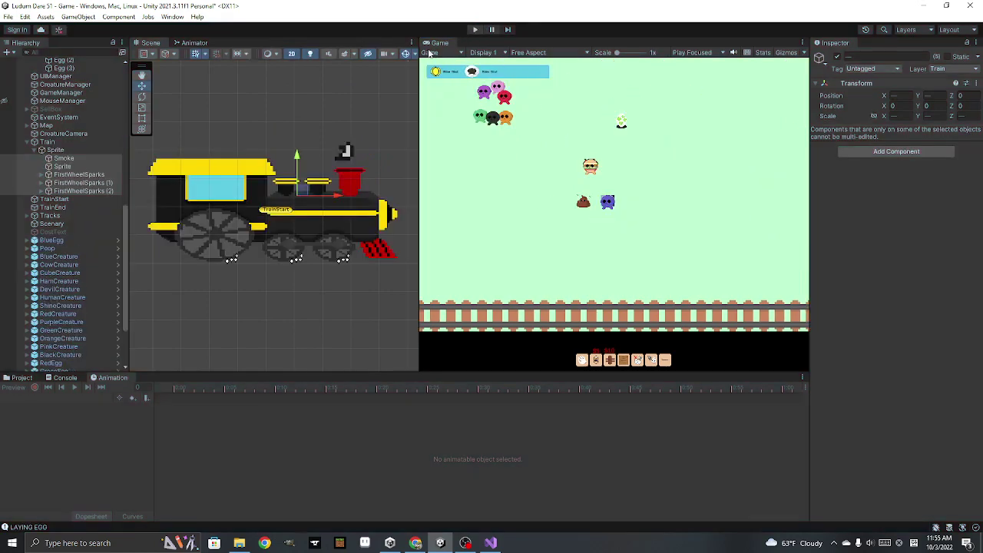
left_click(64, 158)
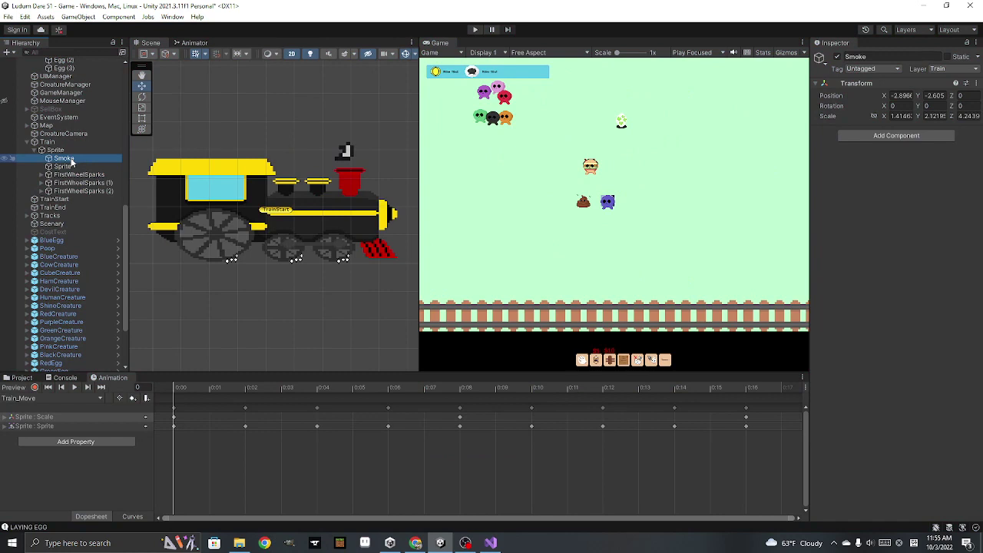
left_click(63, 166)
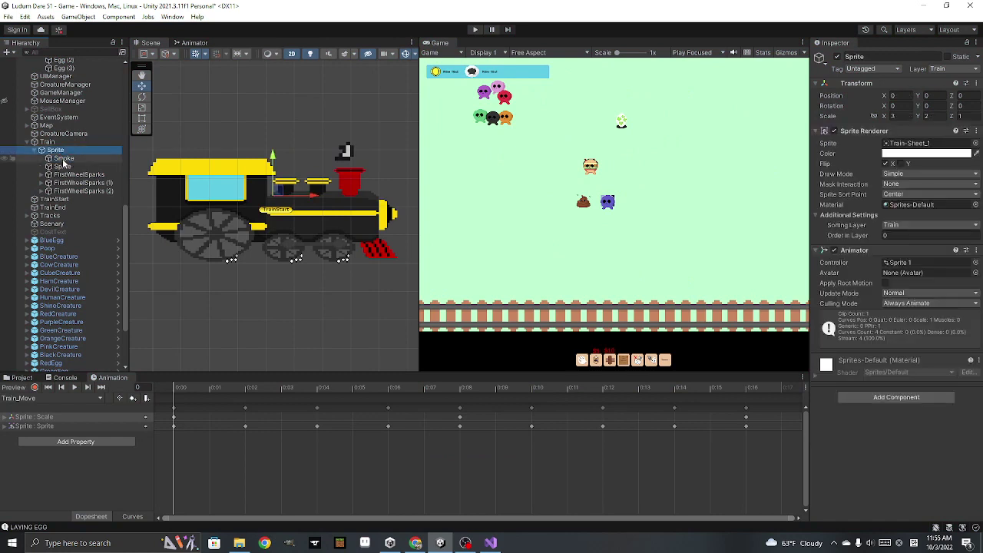
left_click(65, 158)
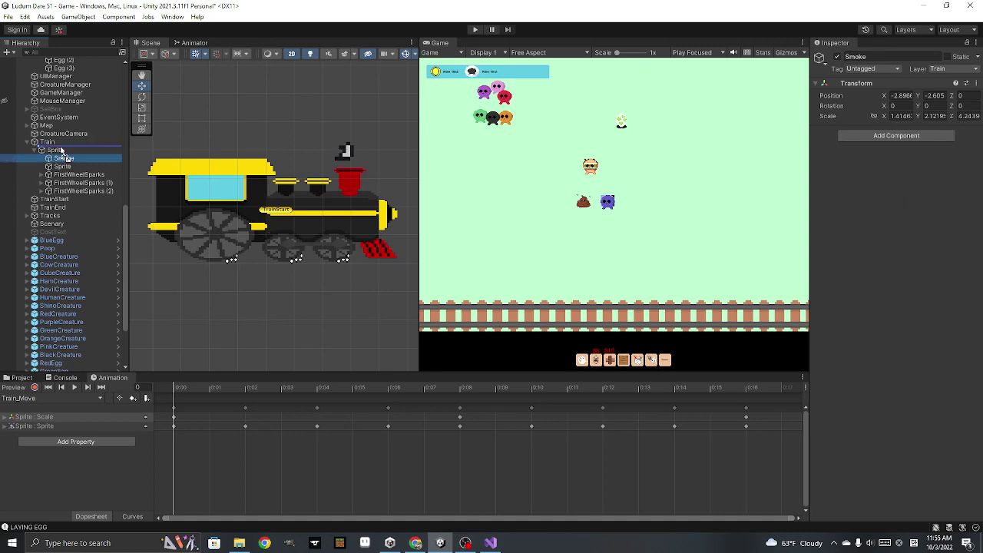
left_click_drag(62, 152, 51, 163)
left_click(41, 158)
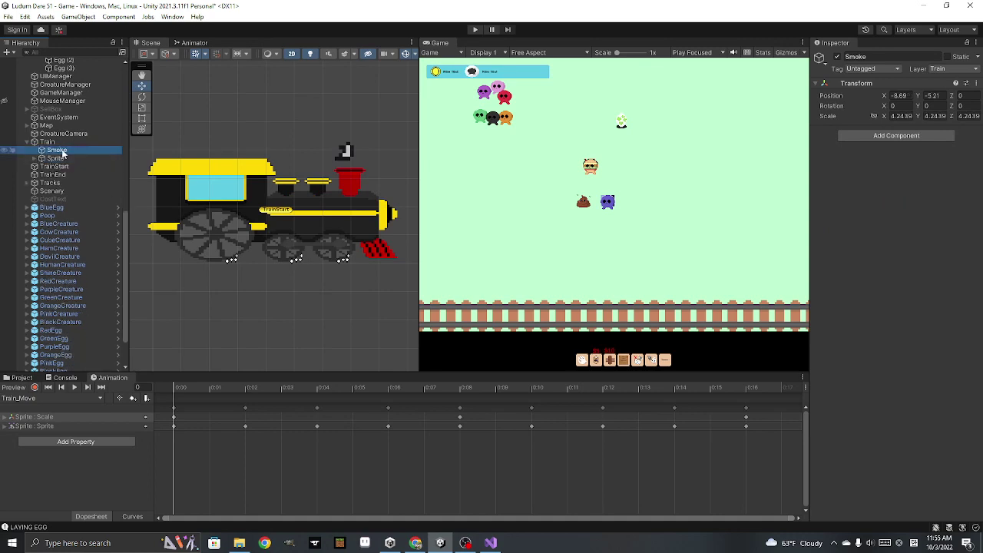
Add a new empty child named Smoke under Train and select the original Smoke
left_click(50, 142)
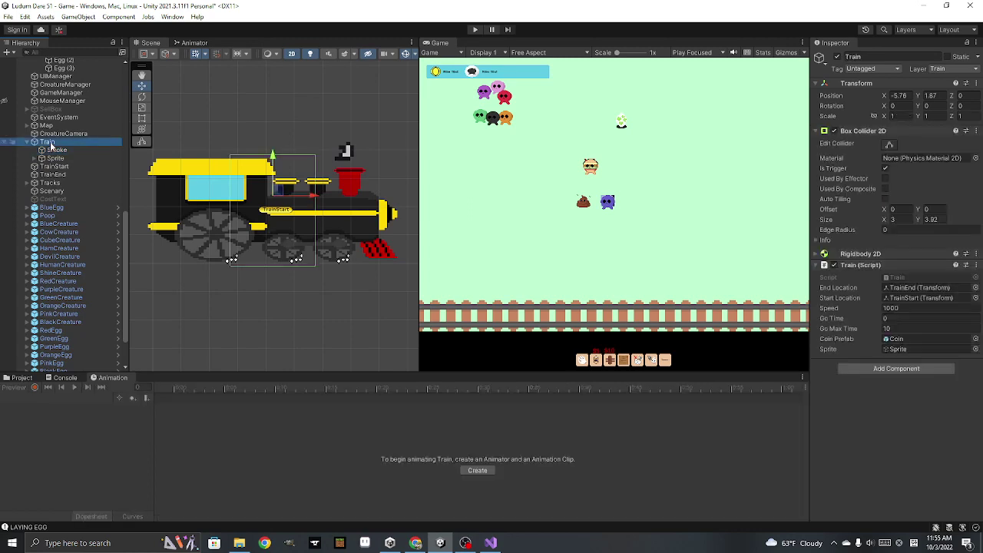
left_click(57, 150)
right_click(51, 143)
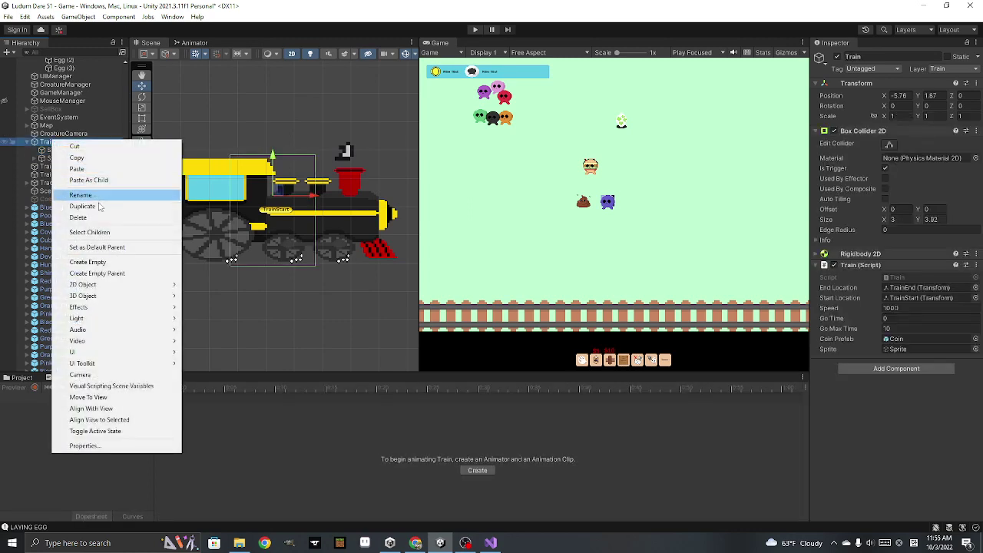
left_click(113, 263)
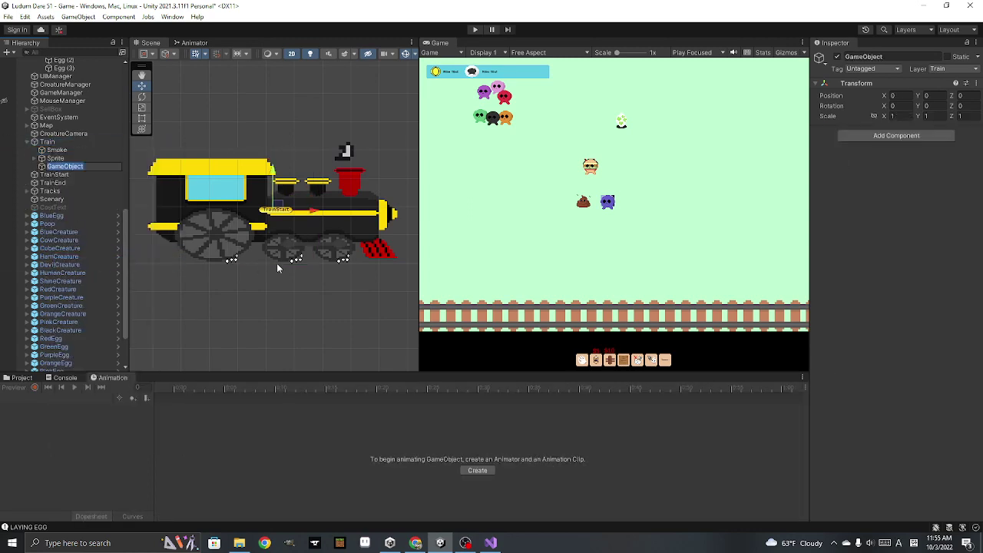
type("Smoke")
key("Return")
left_click(57, 150)
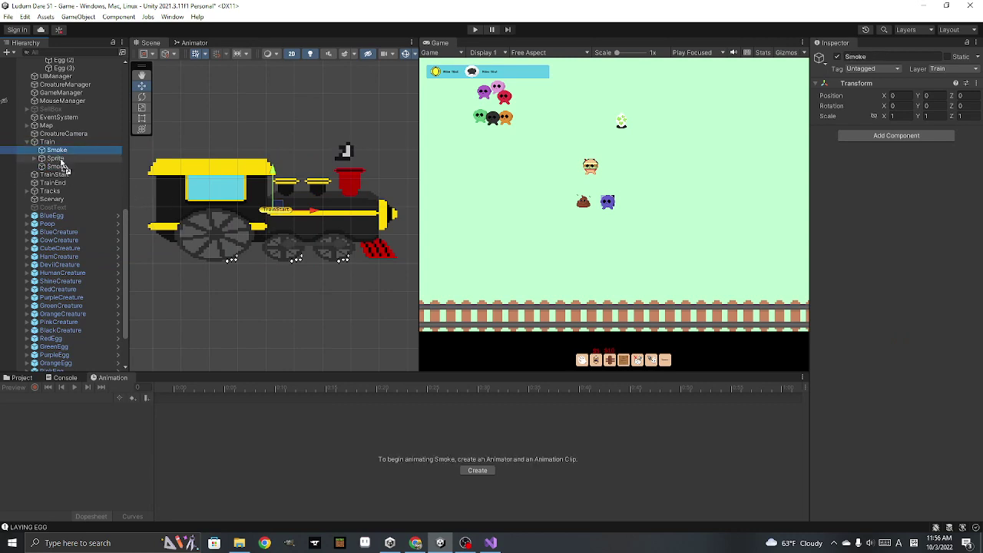
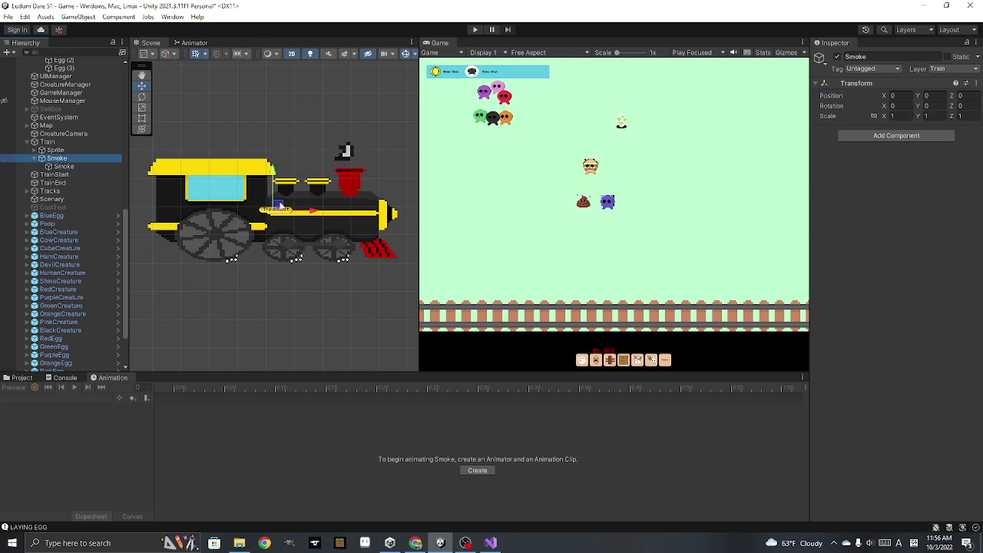
Test-play the game, then try nesting Smoke under the locomotive Sprite and test again
left_click(476, 29)
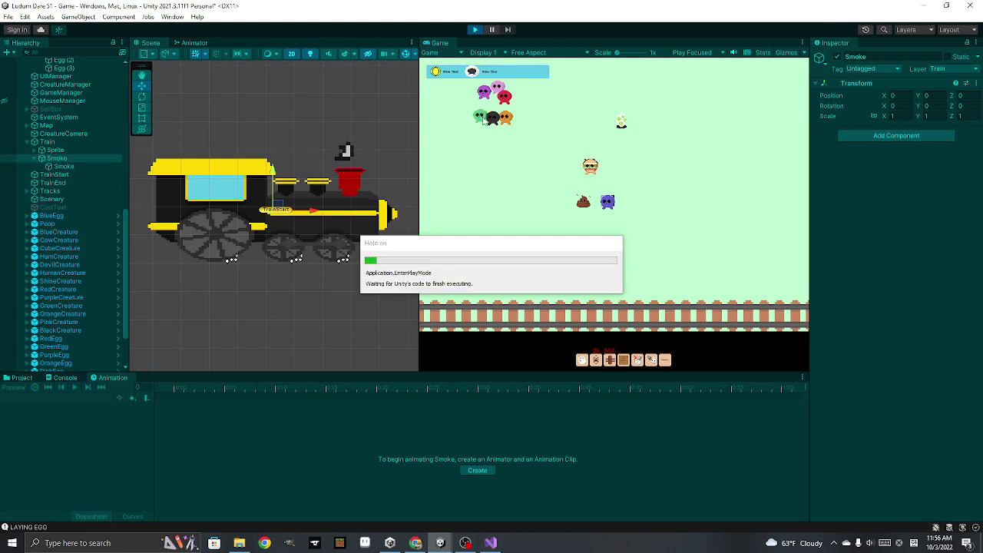
left_click(477, 30)
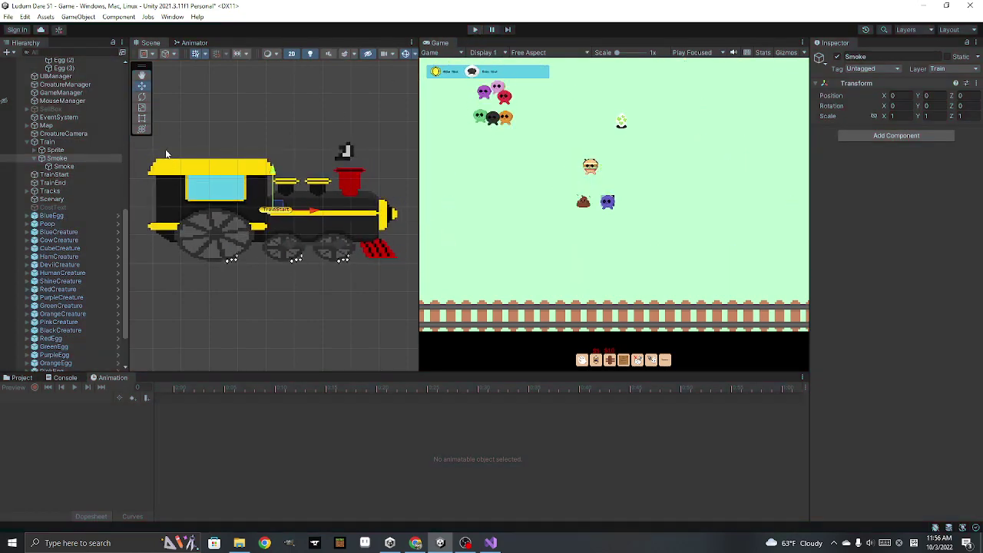
left_click_drag(63, 158, 55, 150)
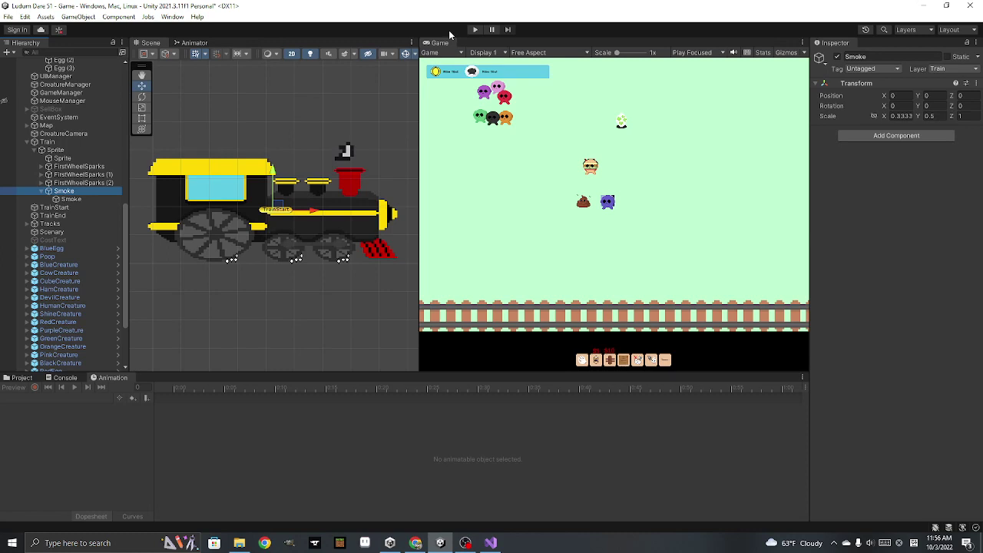
left_click(72, 160)
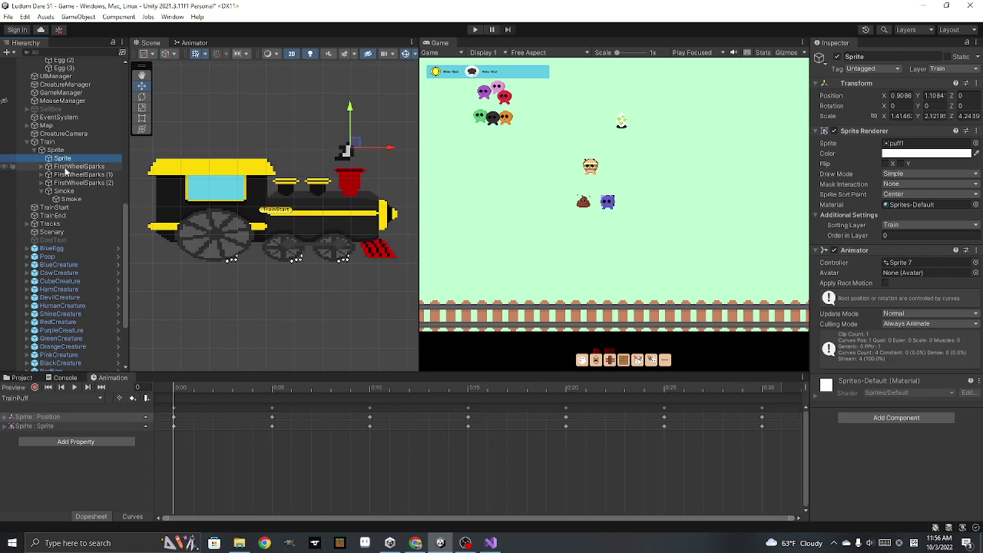
left_click(62, 150)
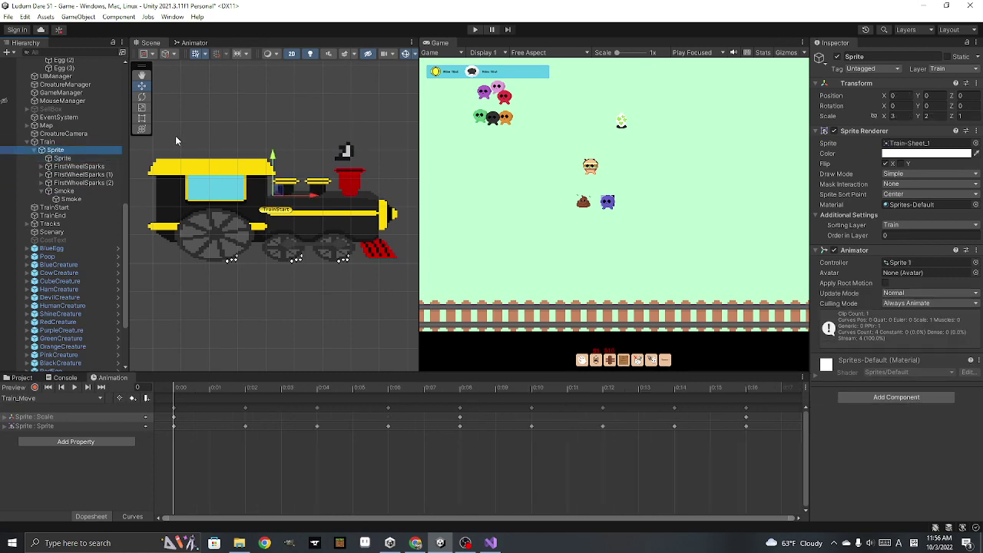
left_click(475, 31)
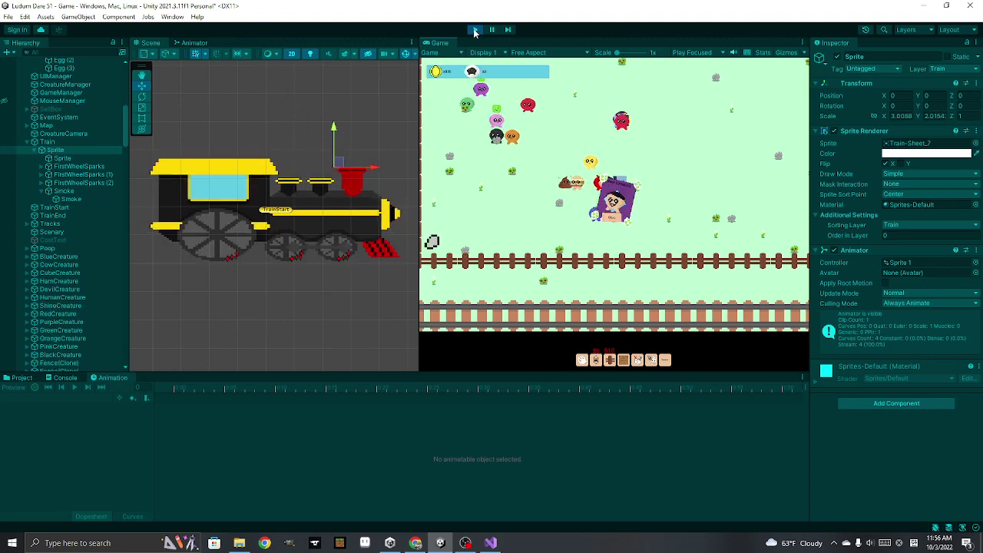
left_click(473, 33)
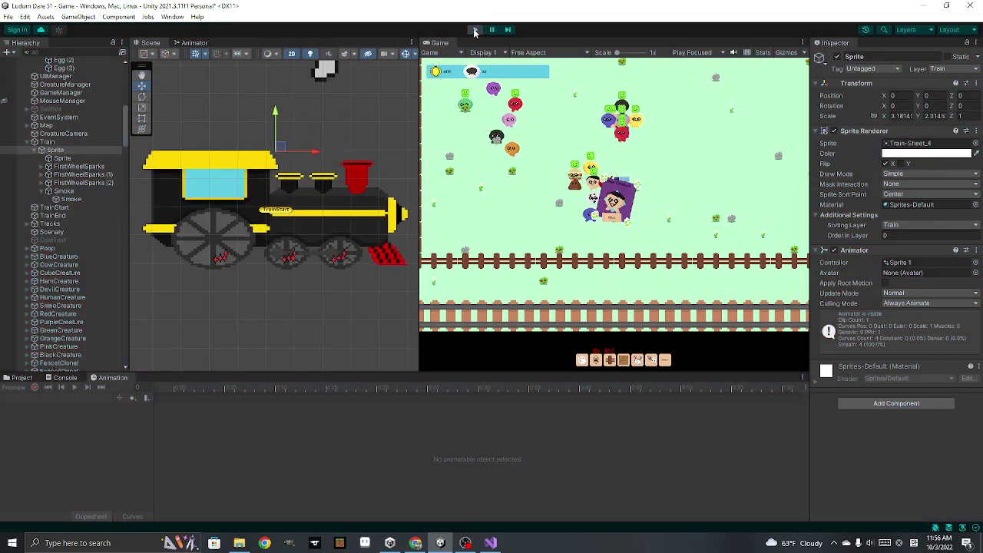
Move Smoke back directly under Train and delete the redundant nested Smoke object
left_click_drag(63, 197, 46, 151)
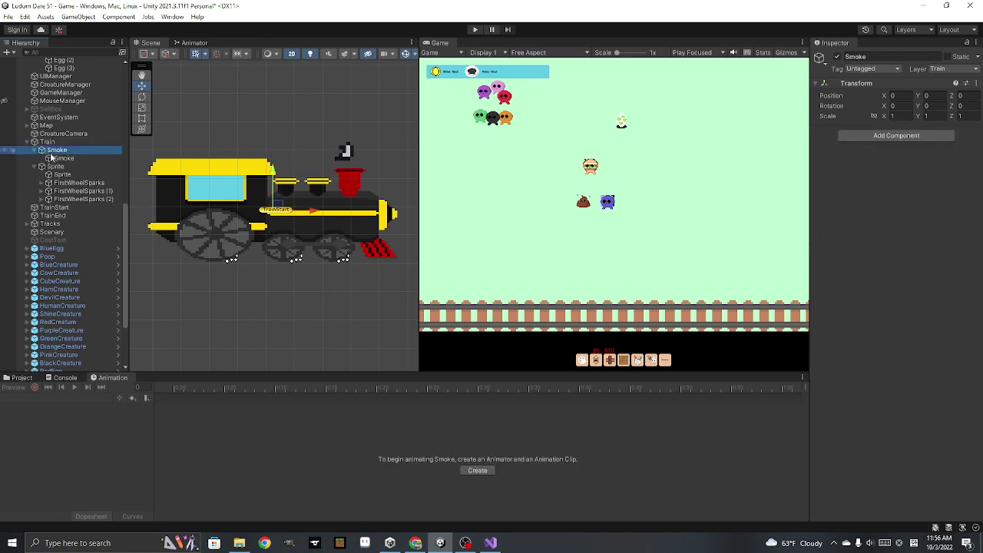
left_click(475, 30)
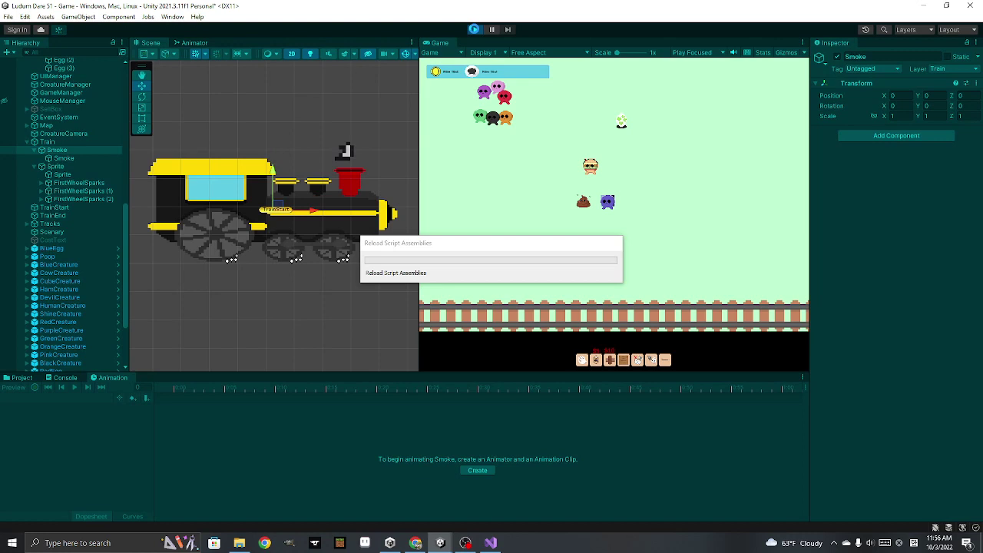
left_click(475, 29)
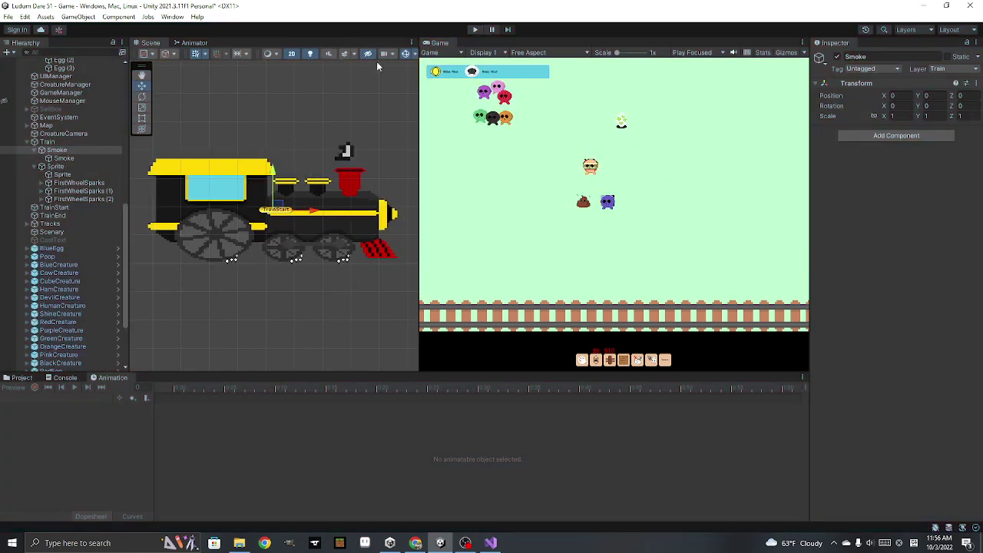
left_click(59, 157)
left_click_drag(59, 158, 61, 160)
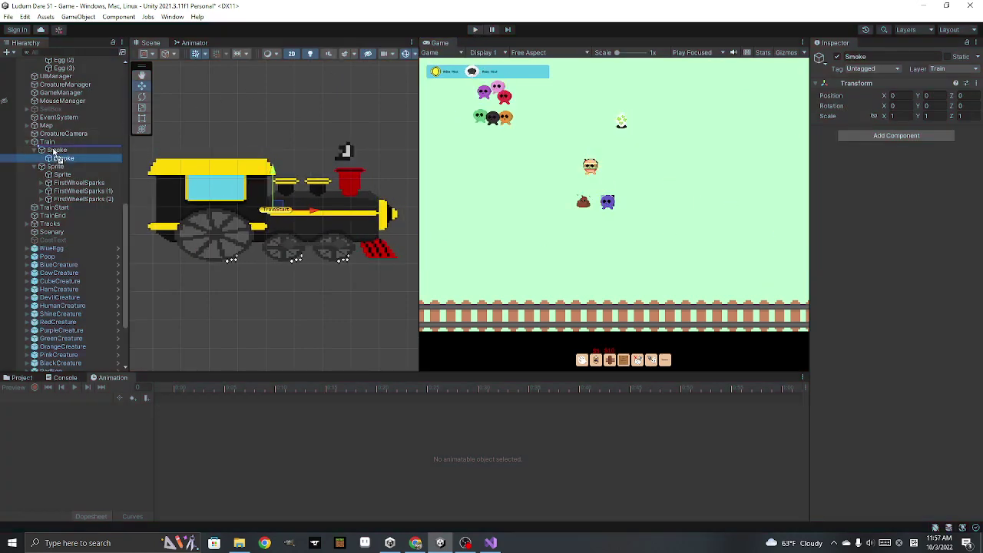
key("Delete")
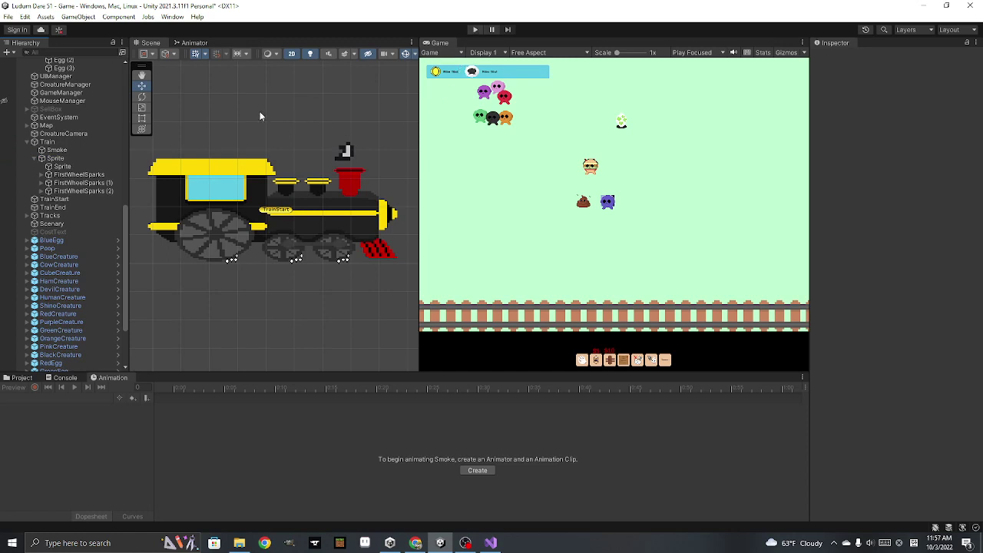
Move the puff sprite from under the locomotive Sprite into the Smoke object
left_click(68, 149)
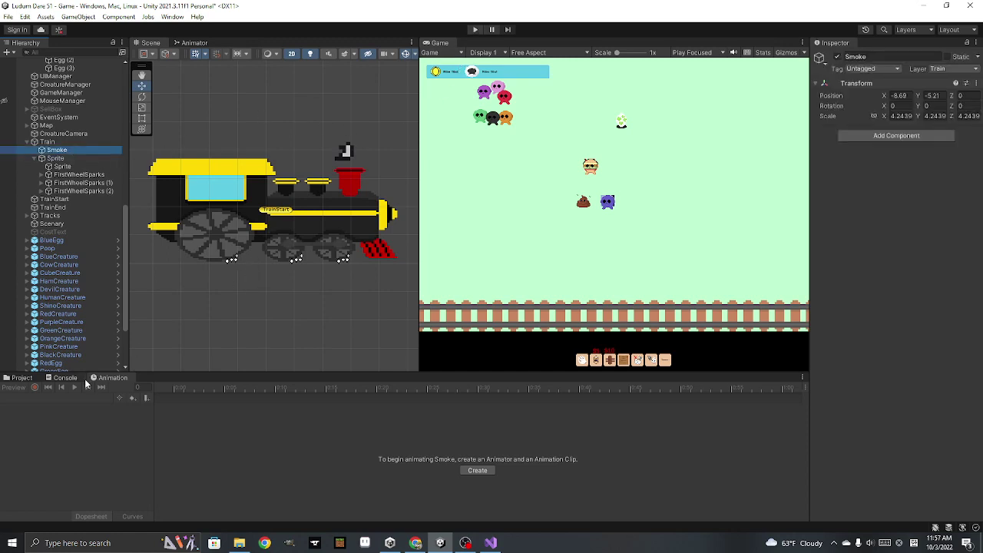
left_click(62, 157)
left_click(60, 150)
left_click(56, 159)
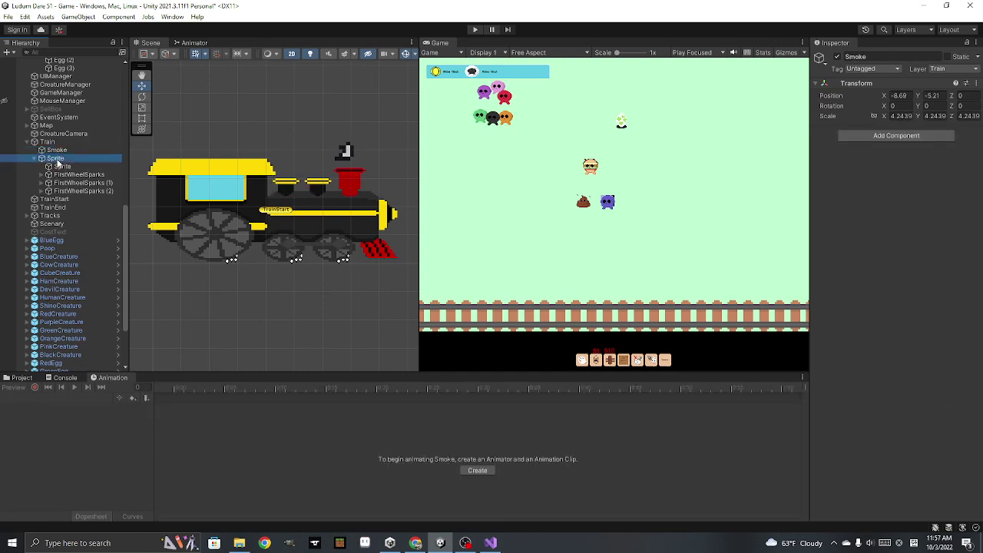
left_click(62, 167)
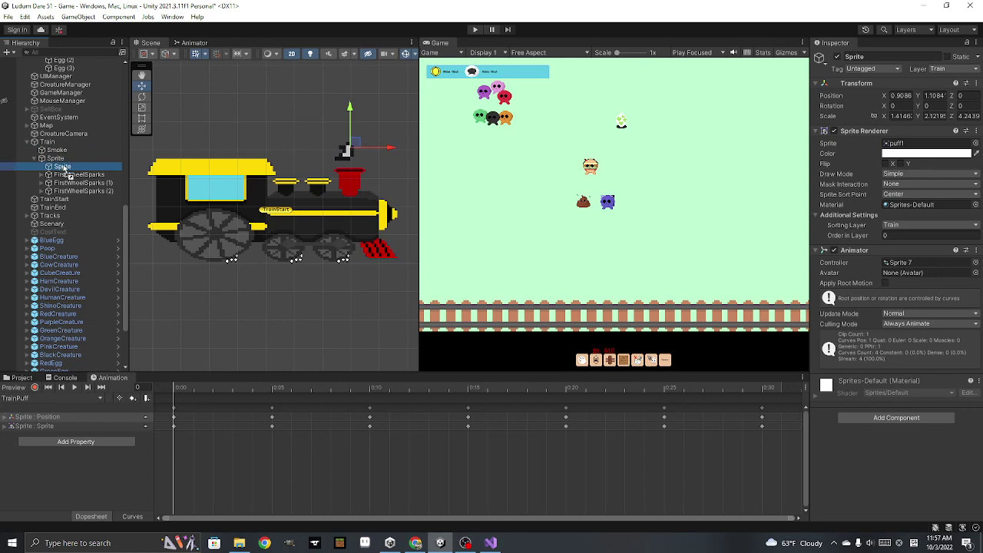
left_click_drag(63, 168, 61, 151)
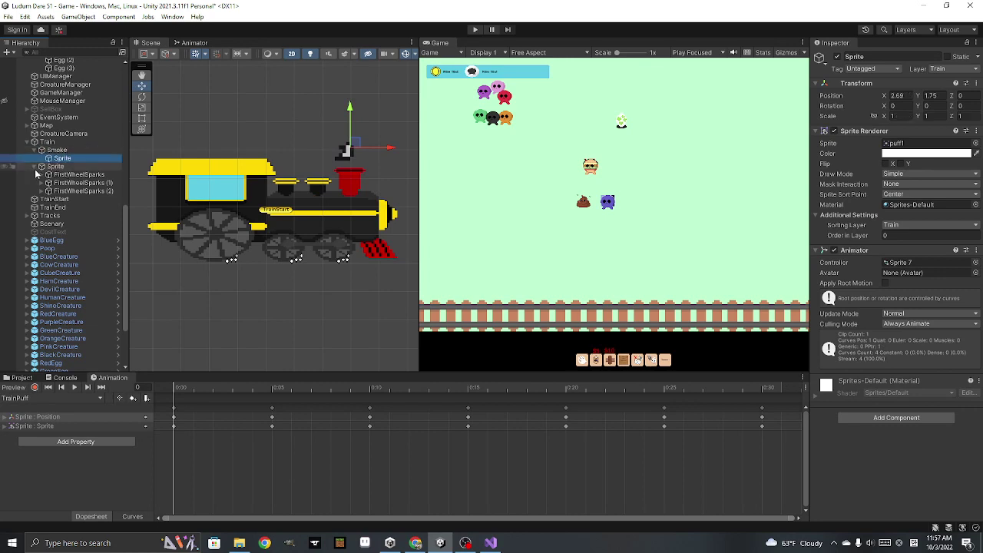
Nest Smoke under the locomotive Sprite beside the wheel sparks, then test-play the smoke setup
left_click(35, 166)
left_click(57, 150)
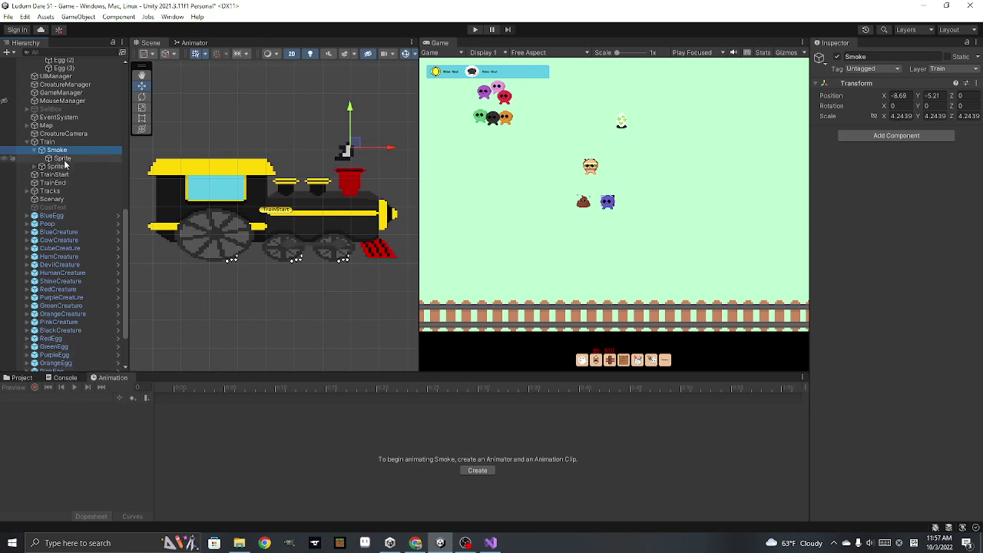
left_click(61, 158)
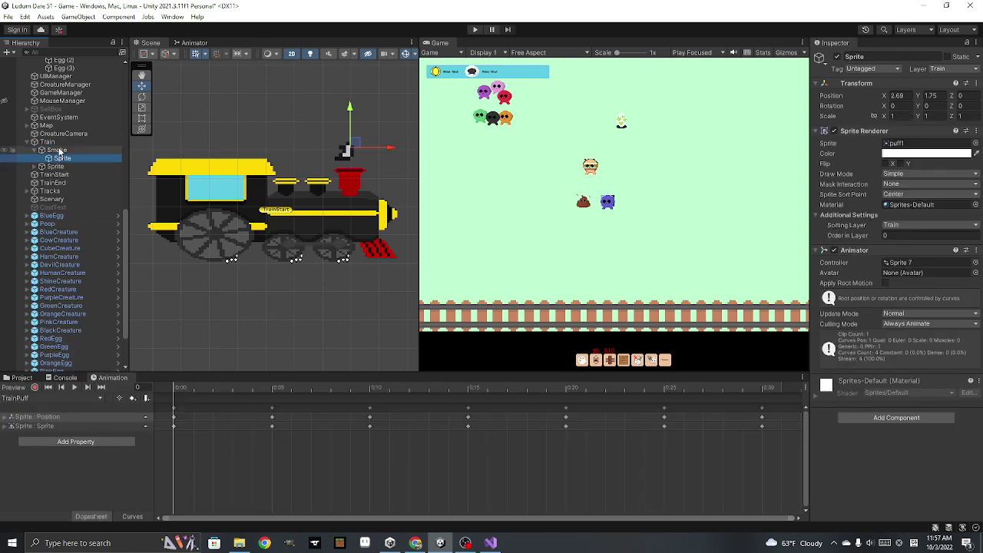
left_click_drag(60, 151, 55, 166)
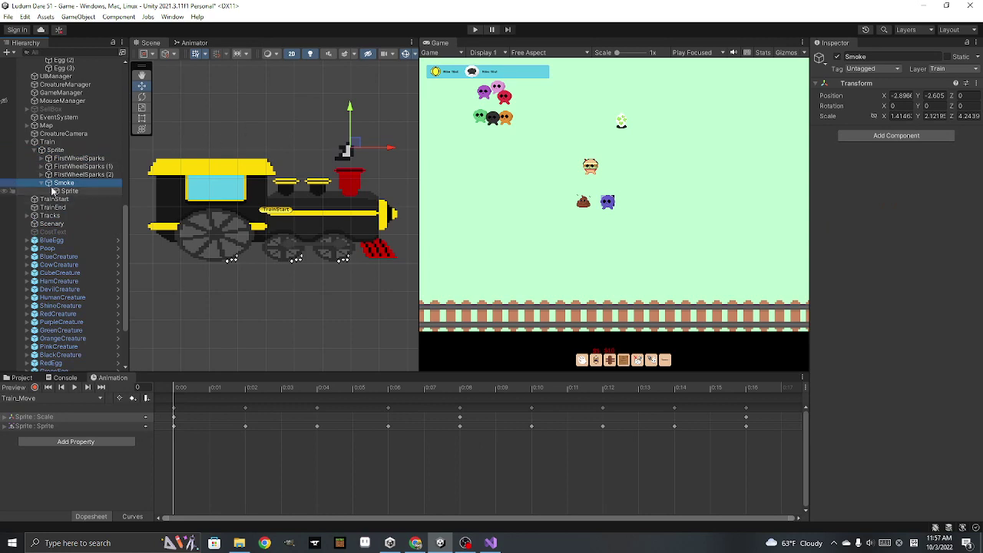
left_click(42, 184)
left_click(473, 29)
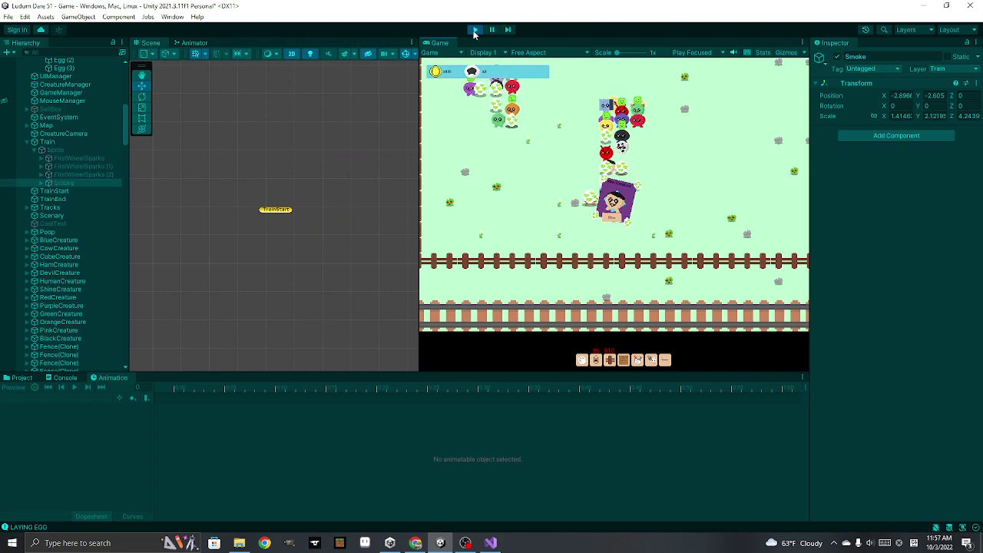
left_click(474, 31)
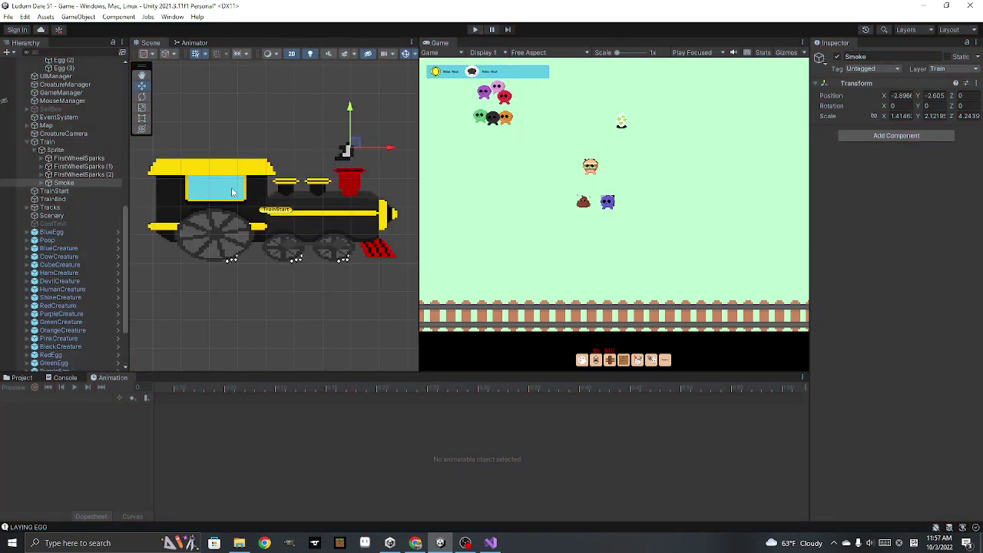
Collapse DiscoverNewCreature, then select and frame Canvas > CreaturePanel > Panel
scroll(92, 123, "up", 2)
scroll(81, 117, "up", 3)
scroll(81, 117, "up", 2)
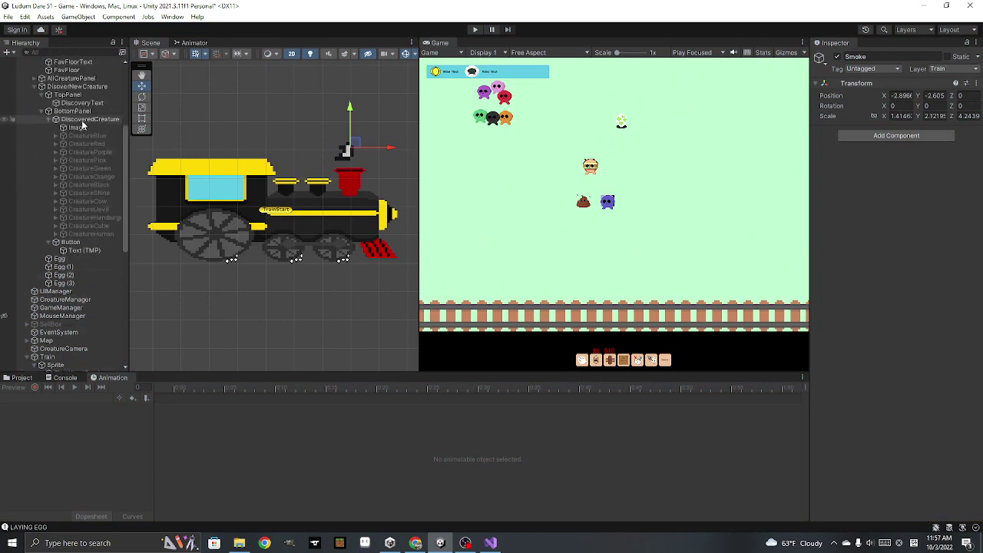
scroll(89, 133, "up", 2)
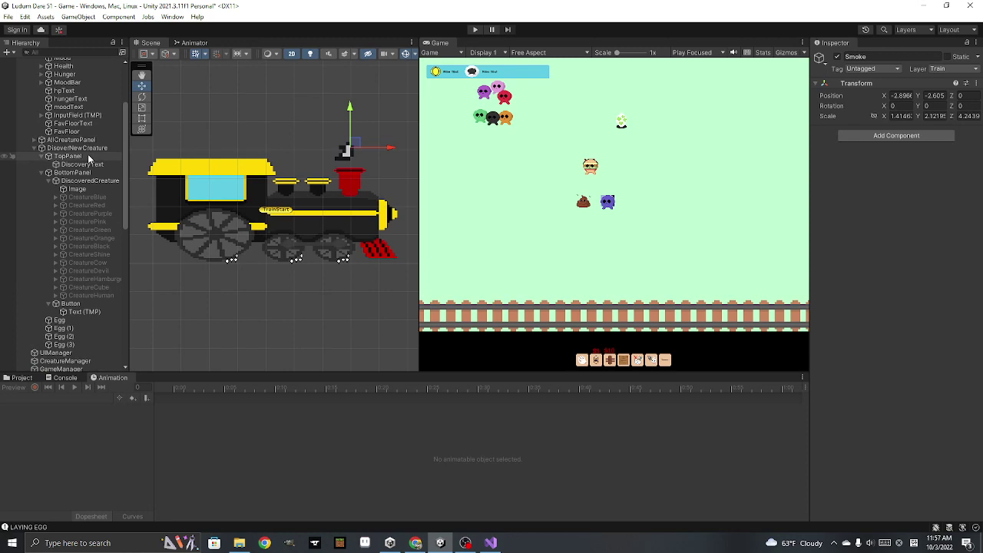
left_click(34, 147)
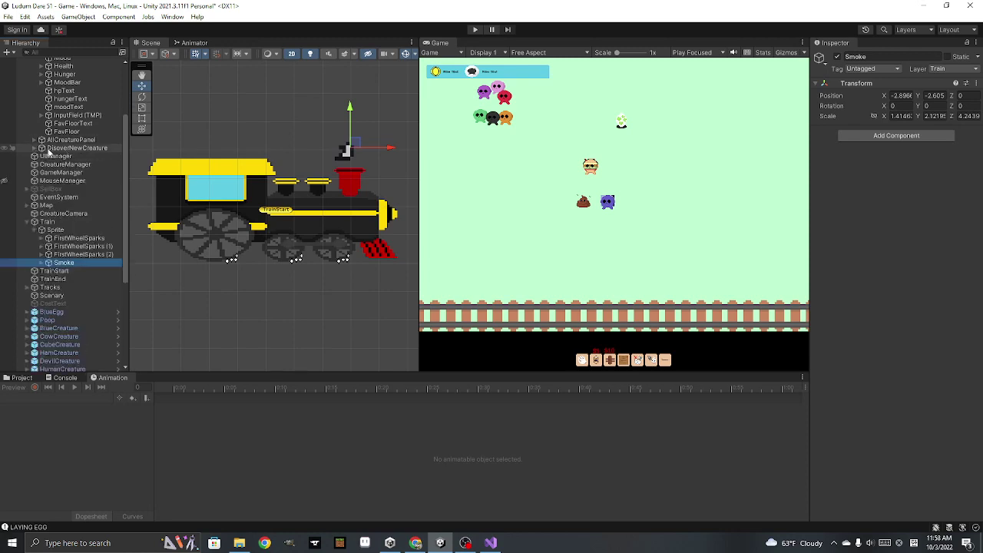
left_click(34, 147)
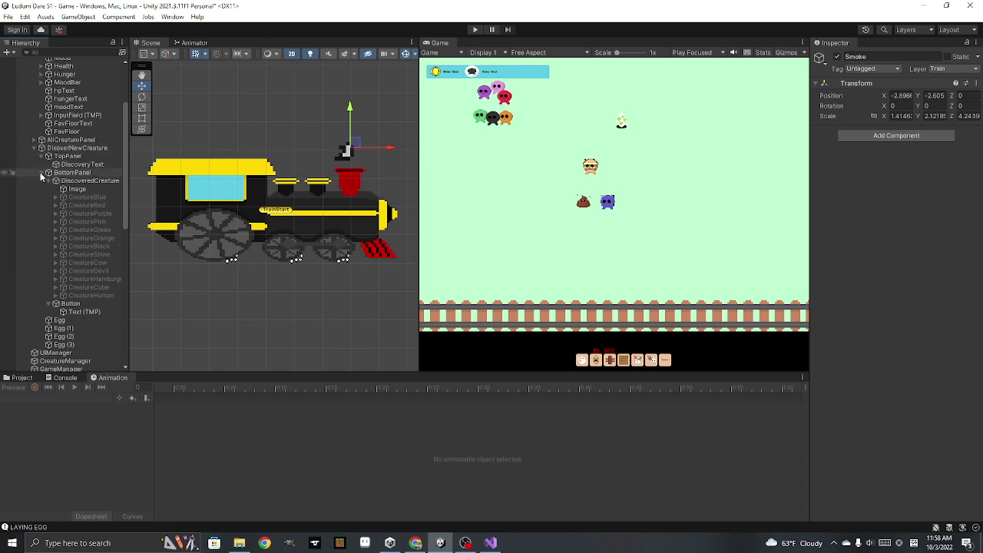
left_click(48, 172)
left_click(77, 147)
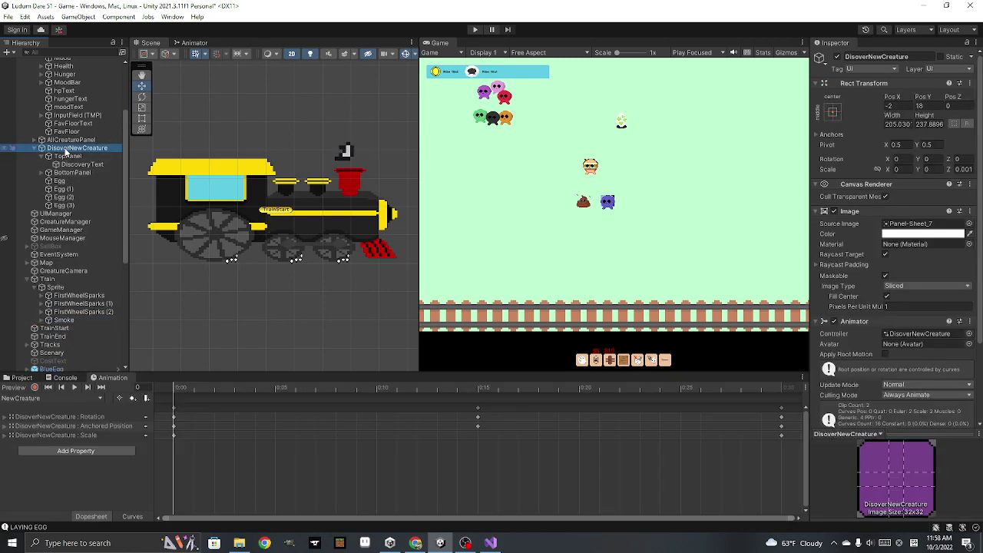
left_click(34, 149)
scroll(76, 159, "up", 3)
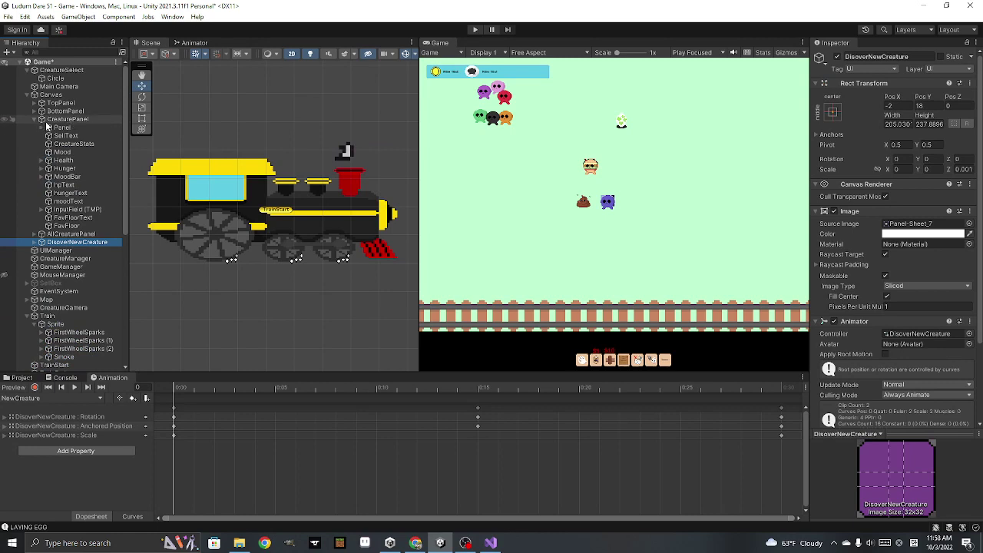
double_click(61, 127)
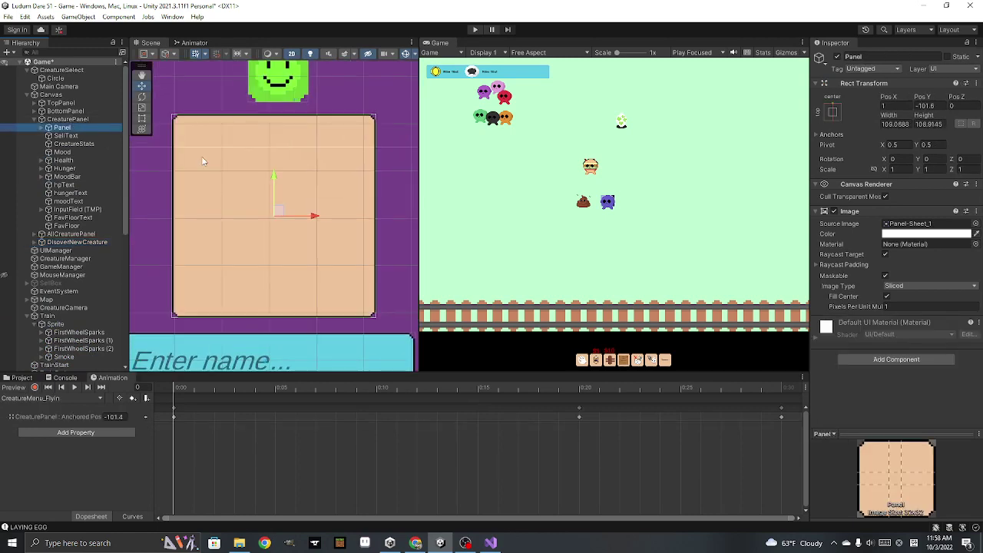
Compare panel sprites and set Panel's Source Image to the purple Panel-Sheet_6
left_click(977, 224)
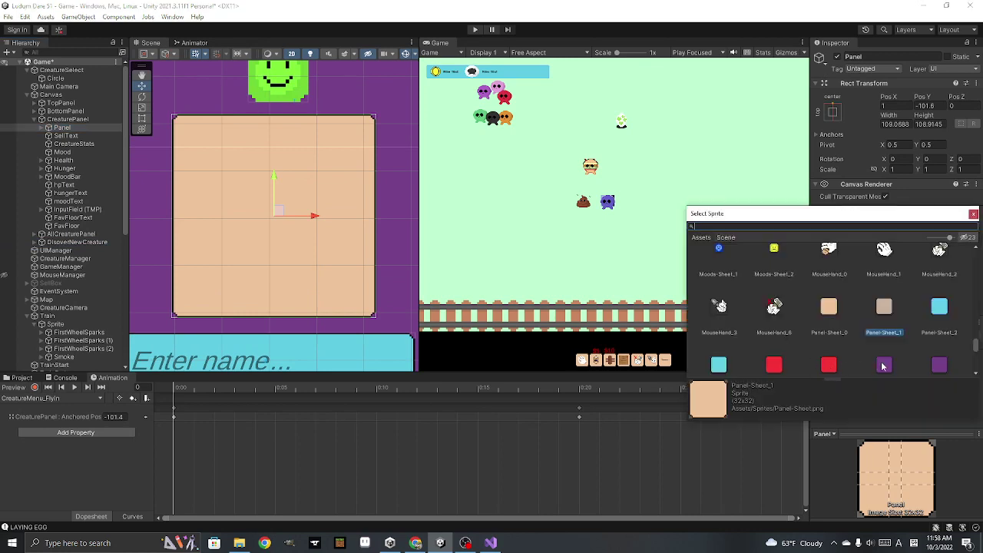
scroll(837, 347, "down", 2)
left_click(719, 305)
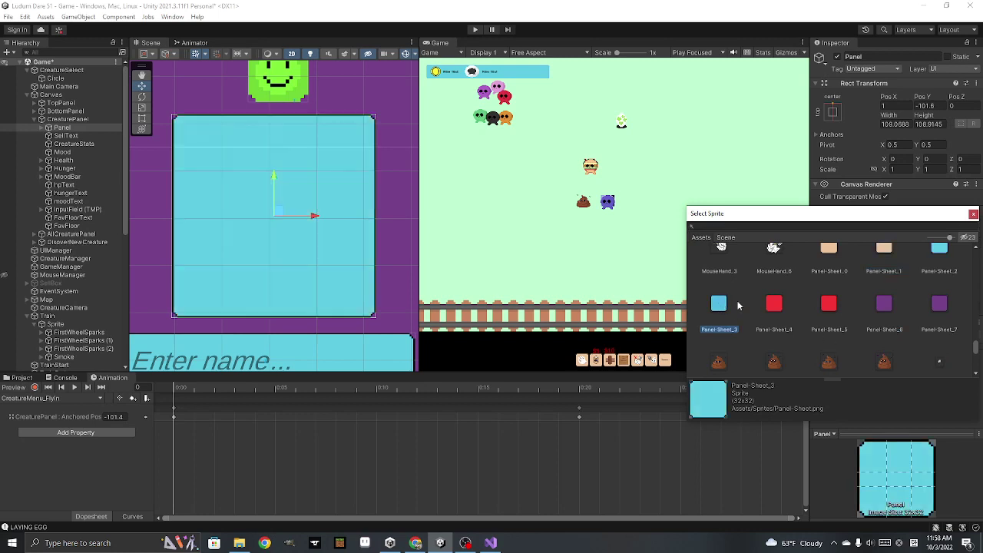
left_click(836, 307)
left_click(891, 307)
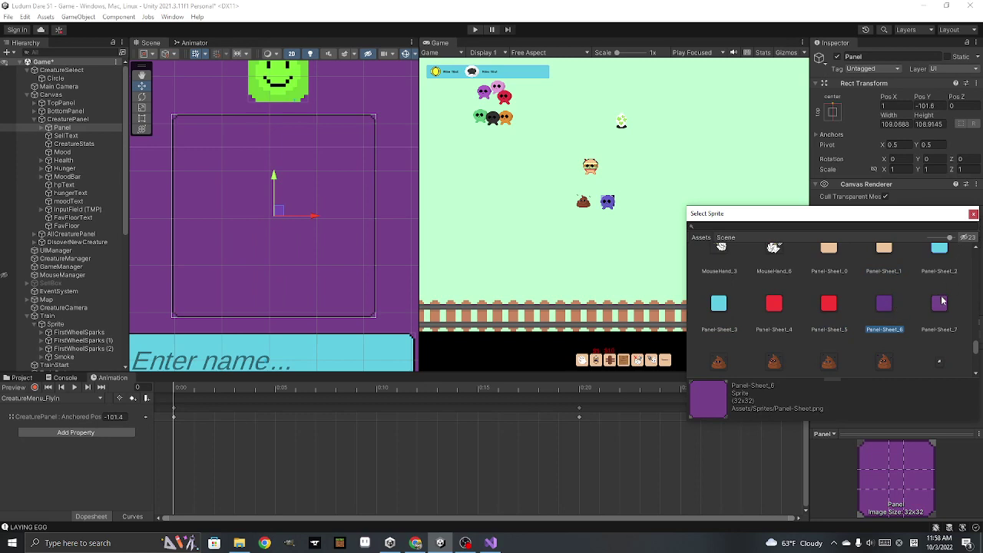
left_click(942, 305)
left_click(886, 307)
left_click(937, 307)
left_click(885, 307)
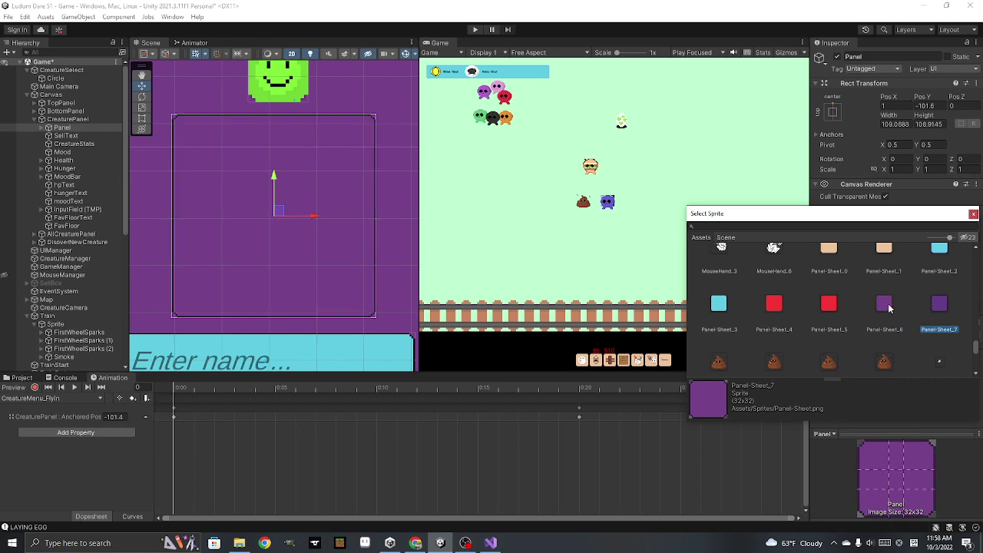
left_click(973, 213)
Change Panel's Image Type to Simple, tint it grey A4A4A4, and run the game
left_click(932, 286)
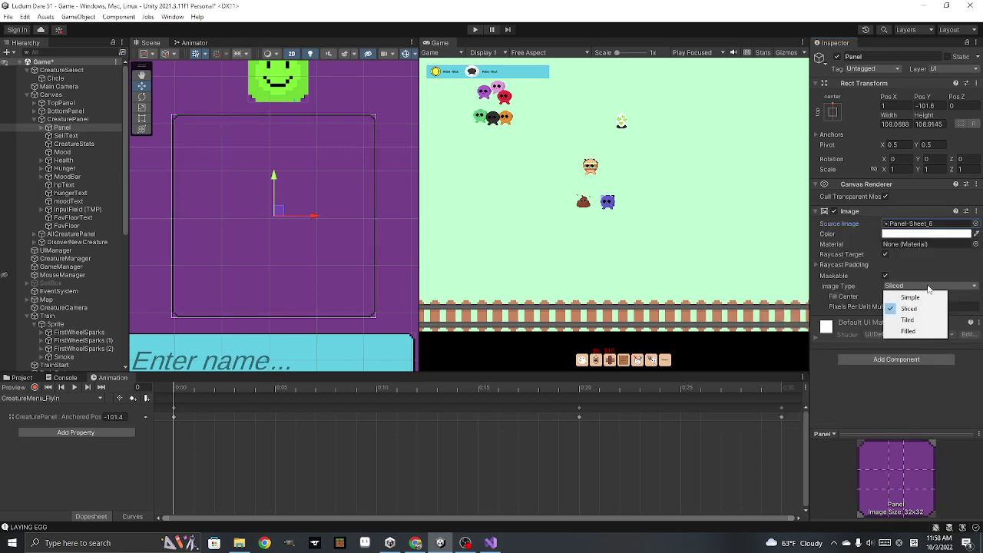
left_click(924, 294)
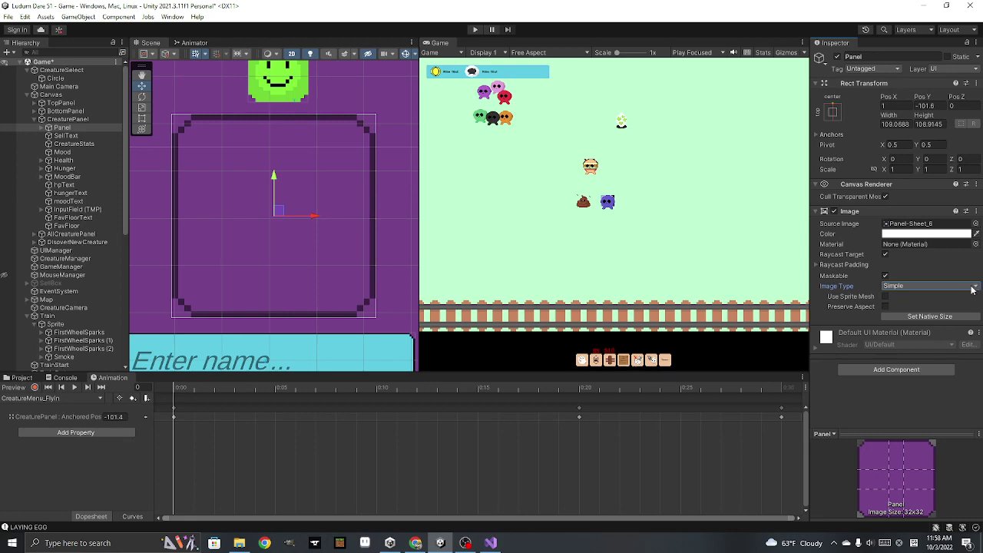
left_click(953, 234)
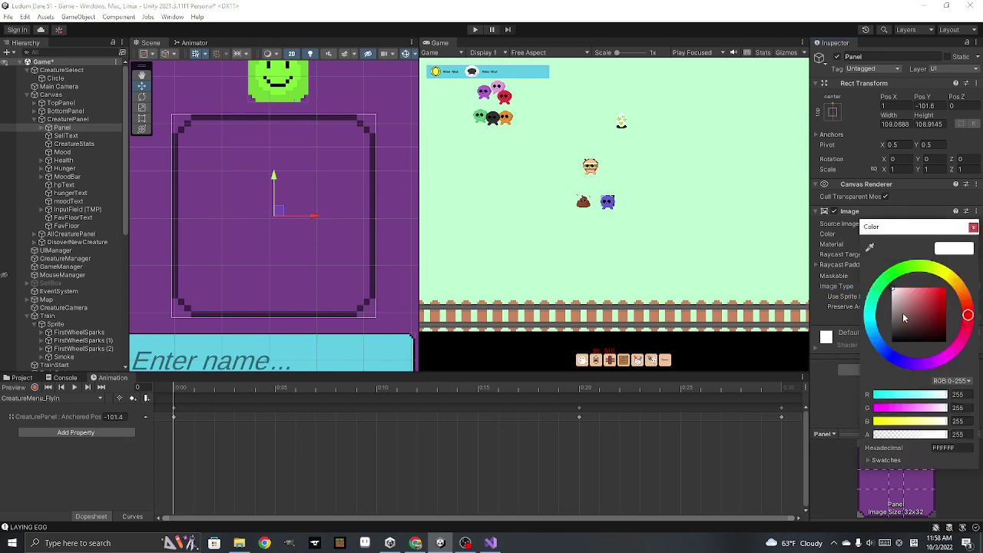
left_click_drag(904, 317, 893, 310)
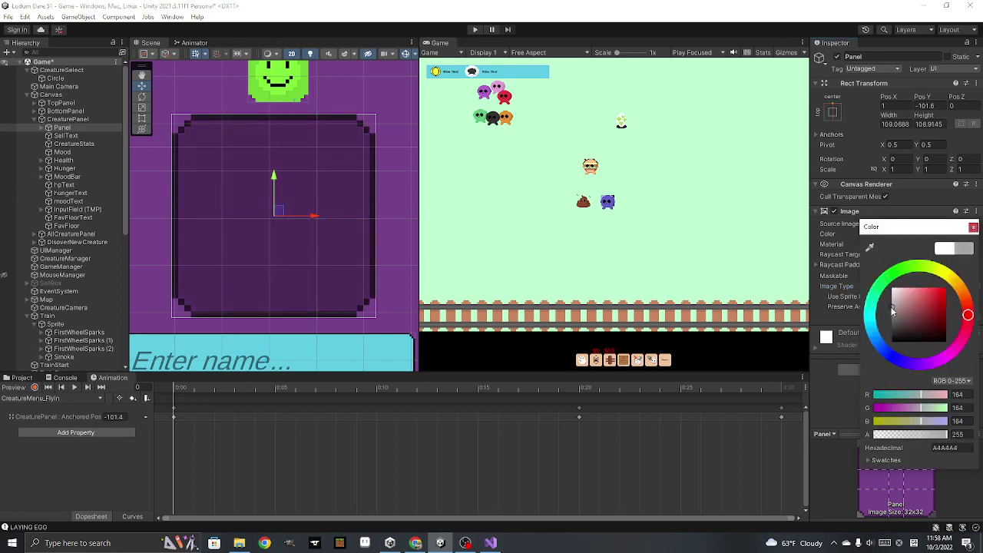
left_click(475, 29)
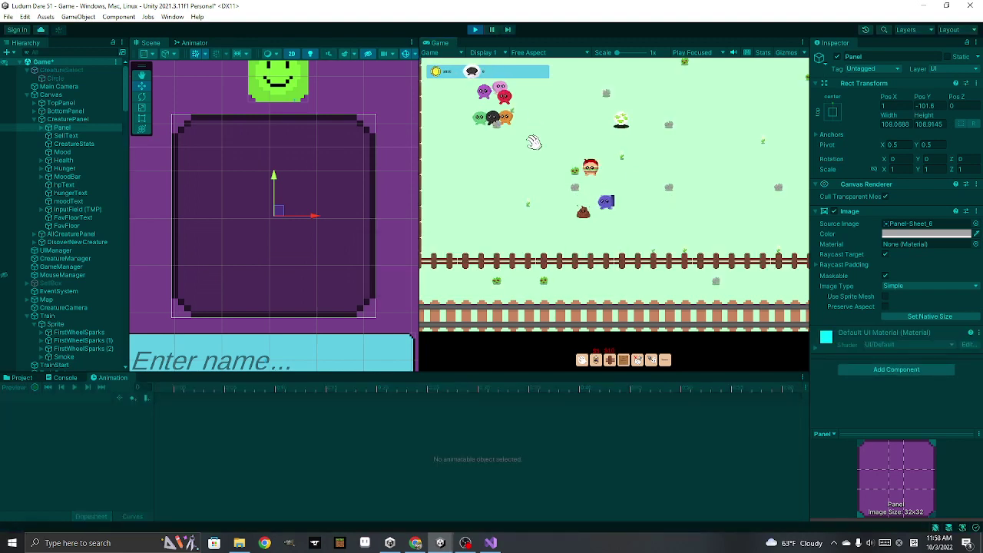
View the orange creature's restyled info panel, then stop and restart Play mode
left_click(589, 164)
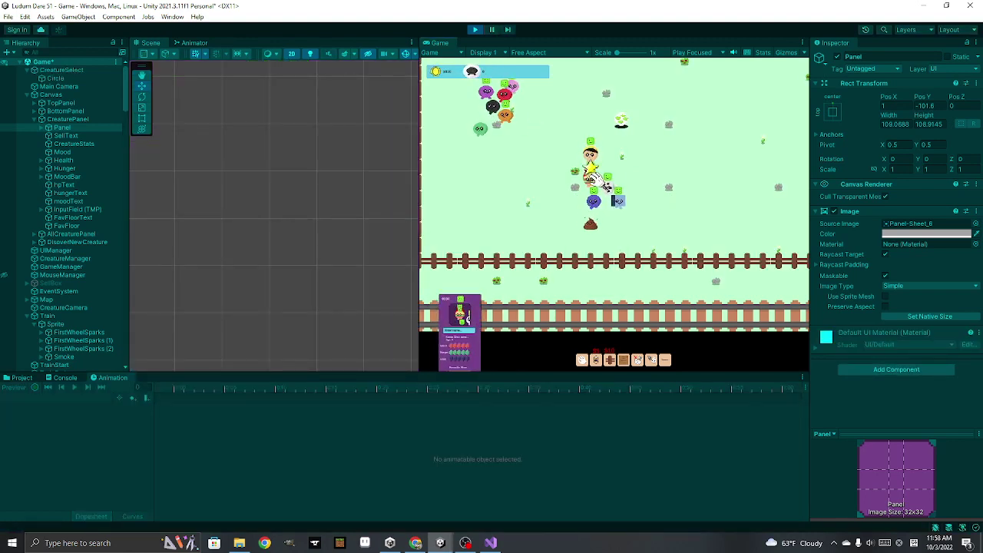
left_click(475, 31)
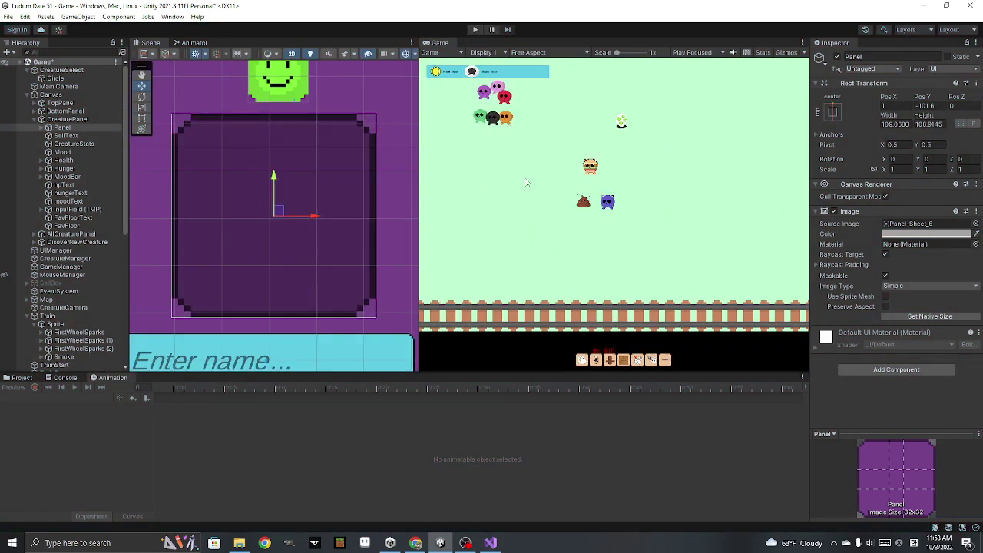
left_click(476, 30)
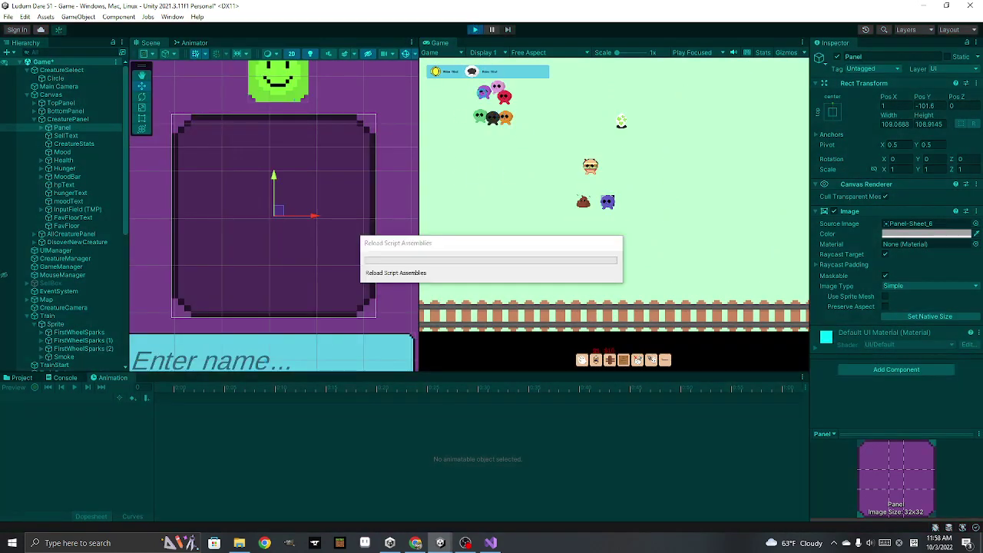
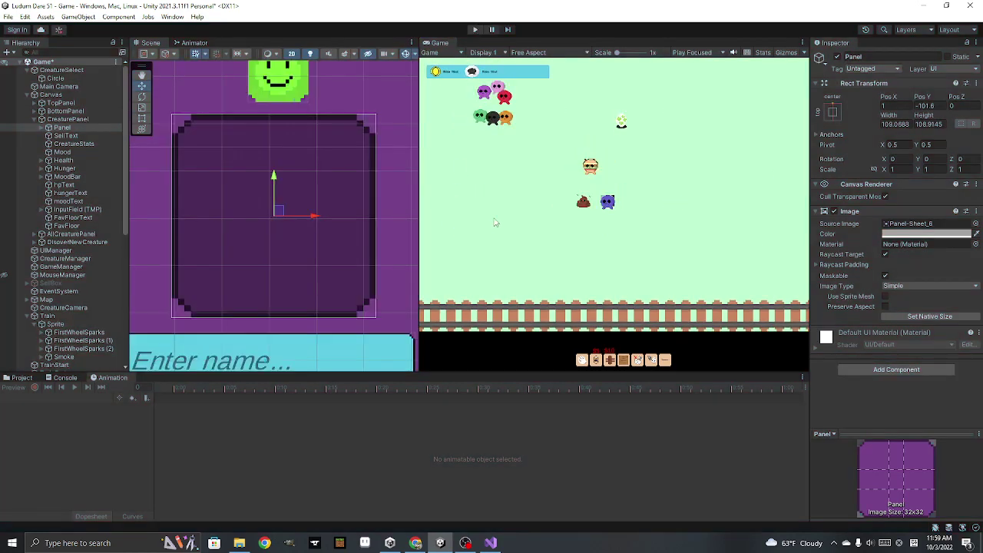
Select the CreaturePanel's InputField (TMP) name field and change its Image Type from Sliced to Simple
scroll(343, 243, "down", 2)
scroll(338, 240, "down", 2)
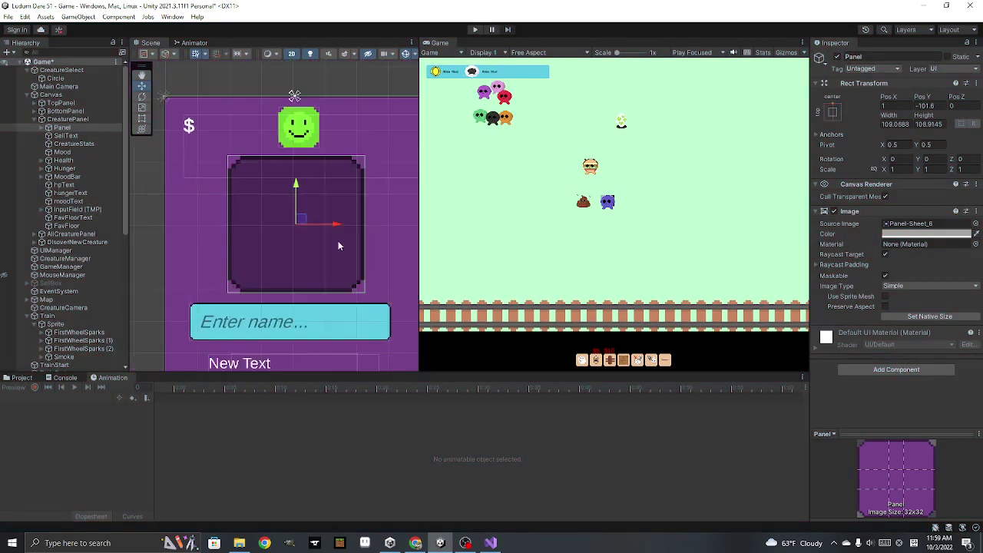
scroll(338, 241, "down", 1)
middle_click_drag(354, 225, 367, 186)
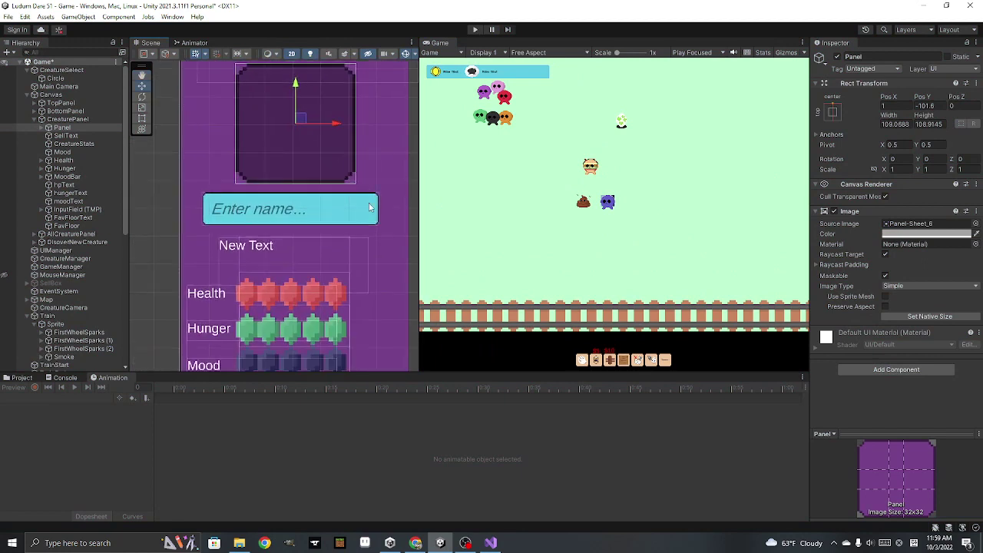
left_click(369, 207)
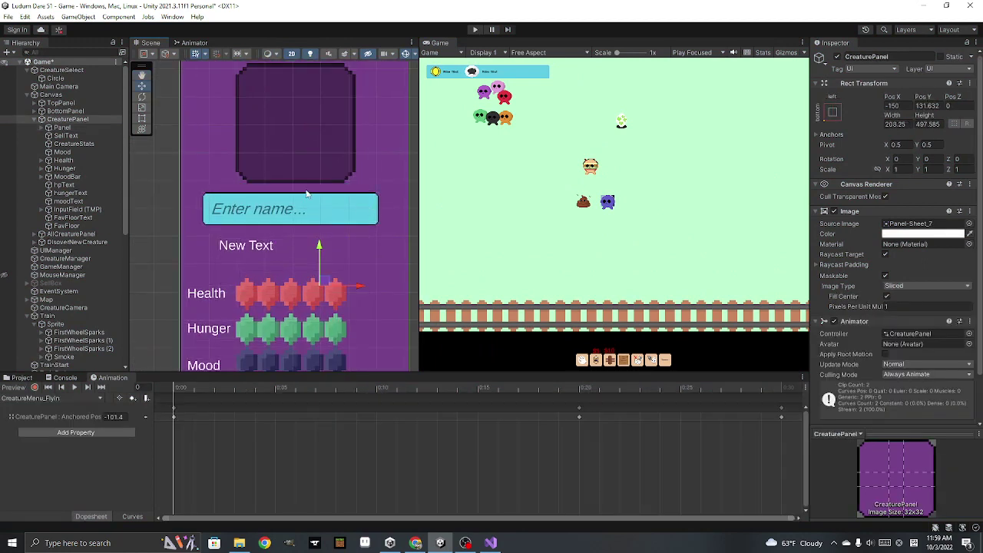
left_click(72, 209)
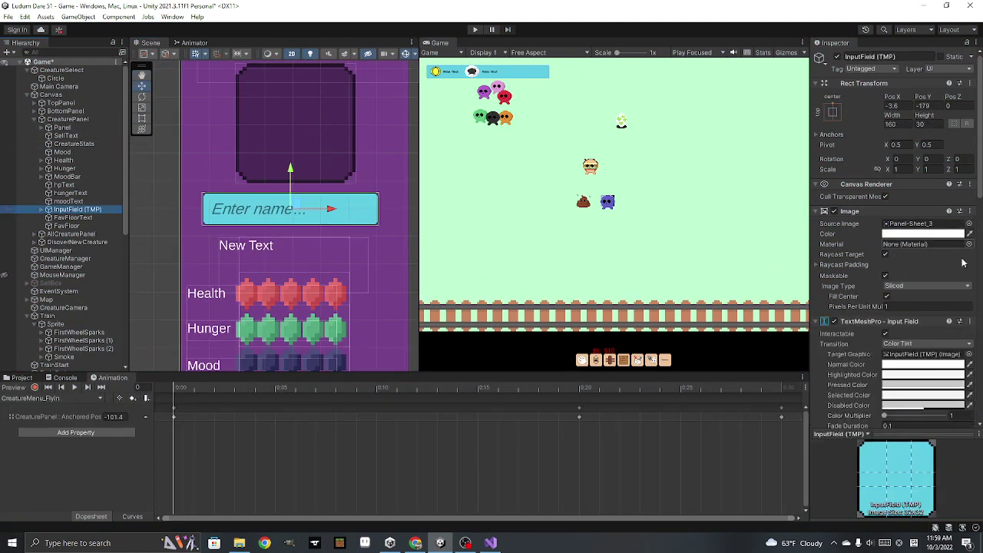
left_click(929, 286)
left_click(930, 299)
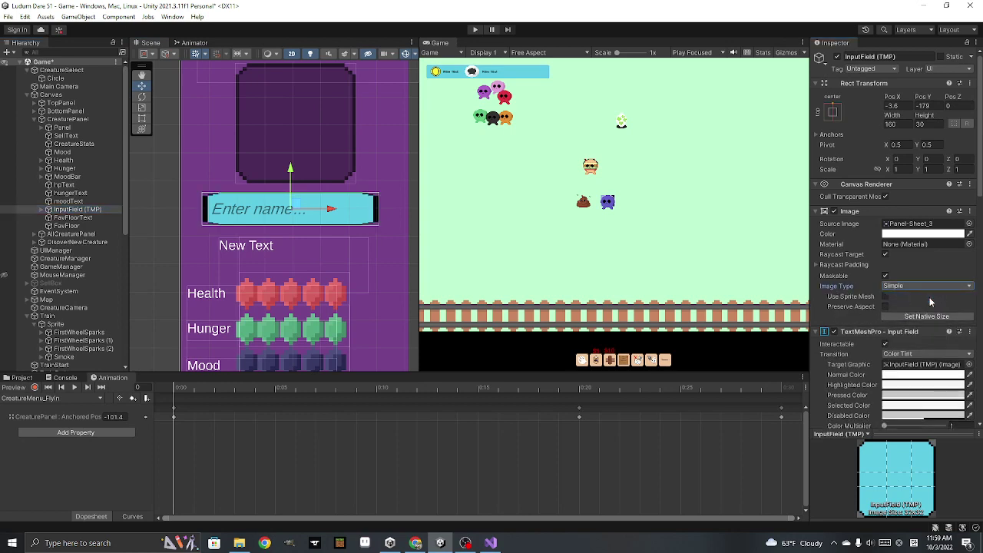
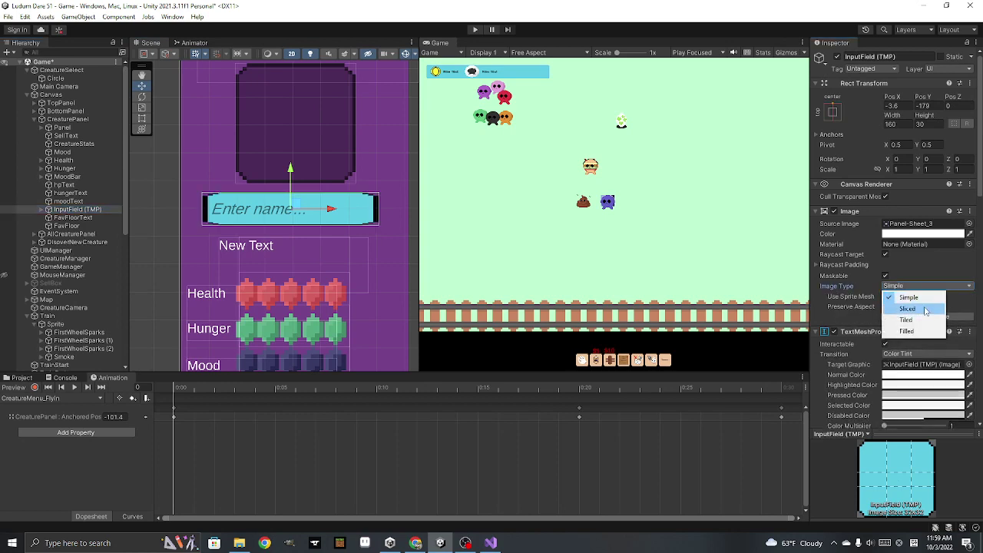
Set the InputField (TMP) Image Type to Sliced and collapse Canvas in the Hierarchy
left_click(926, 310)
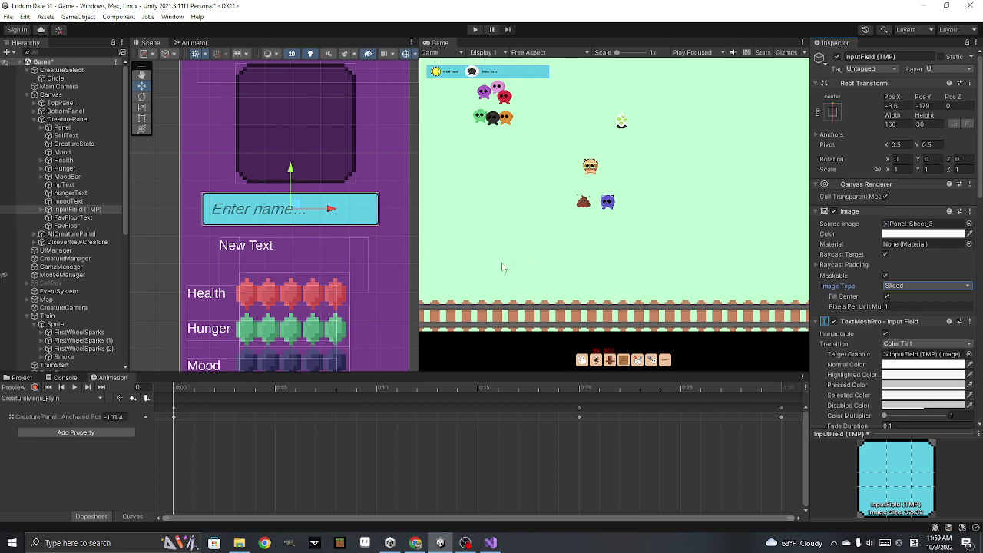
left_click(27, 96)
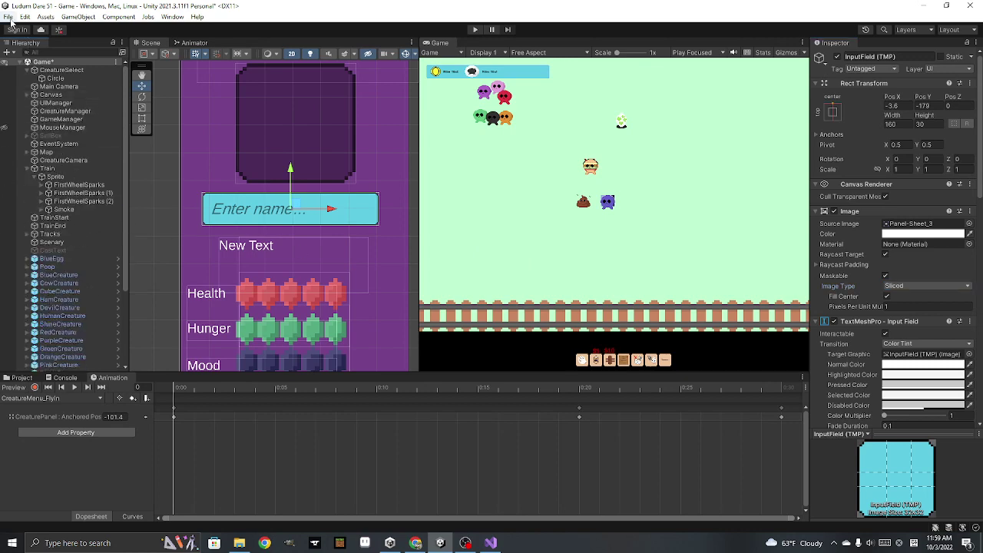
Save the scene via File > Save and collapse the Train object in the Hierarchy
left_click(8, 16)
left_click(25, 66)
left_click(26, 169)
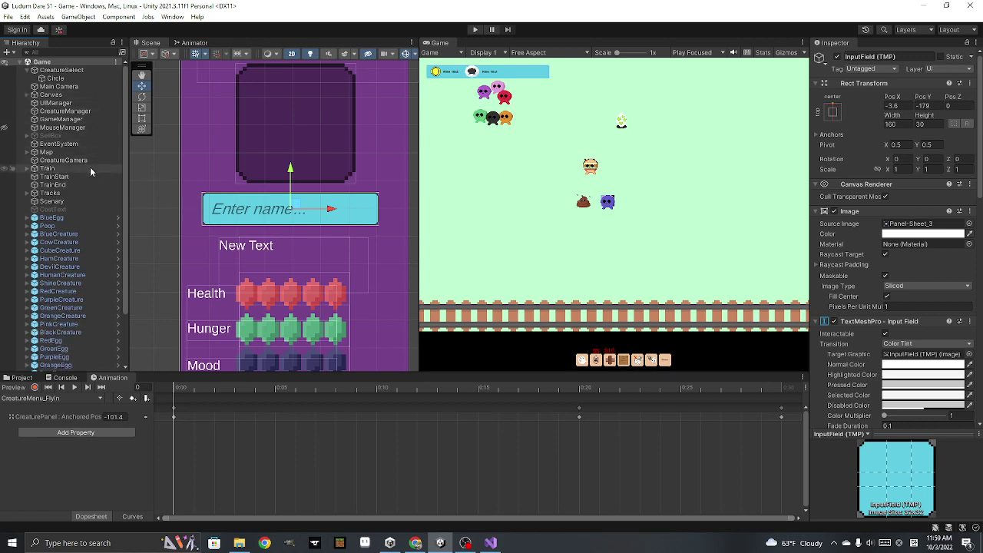
scroll(69, 192, "down", 4)
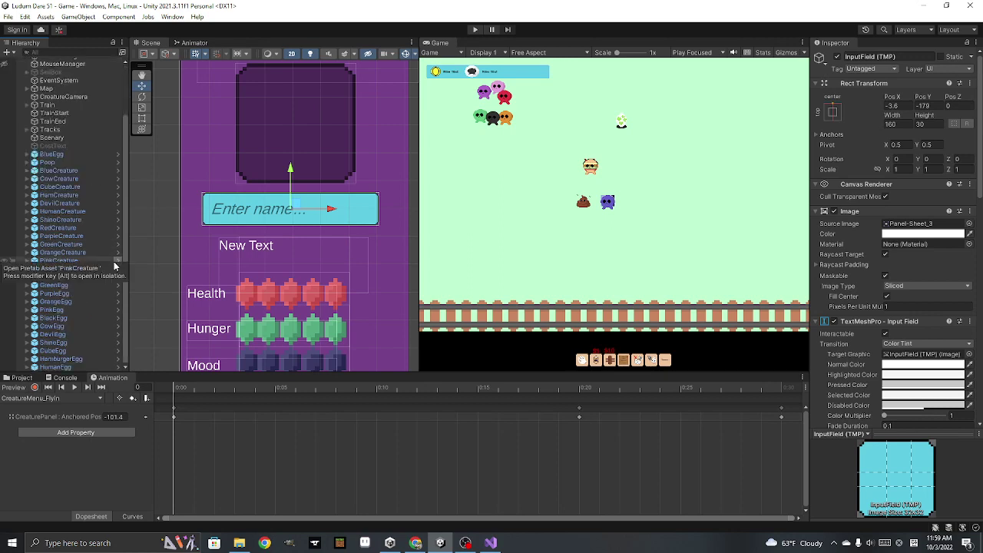
Create a C# script named AudioManager in Assets/Script and open it in Visual Studio
left_click(67, 378)
left_click(23, 378)
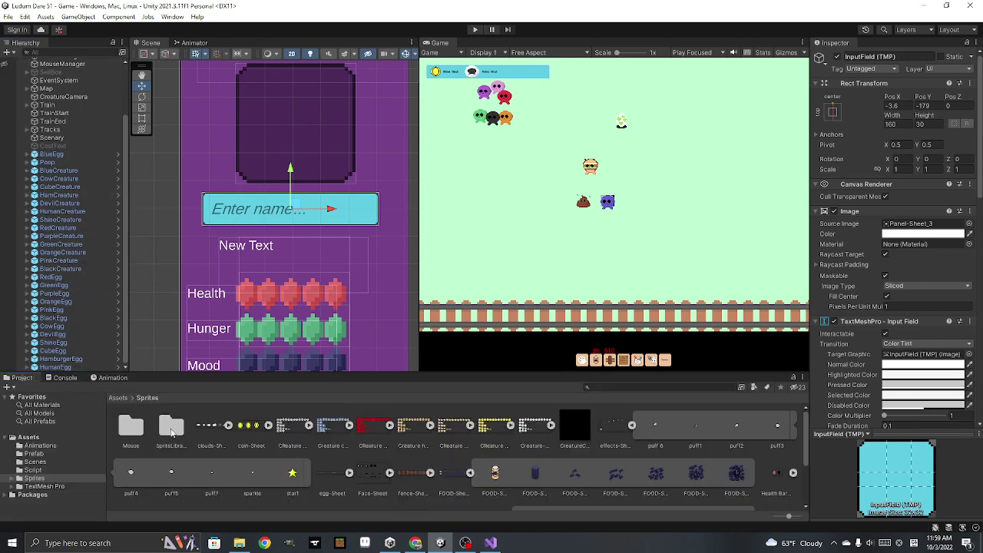
left_click(41, 470)
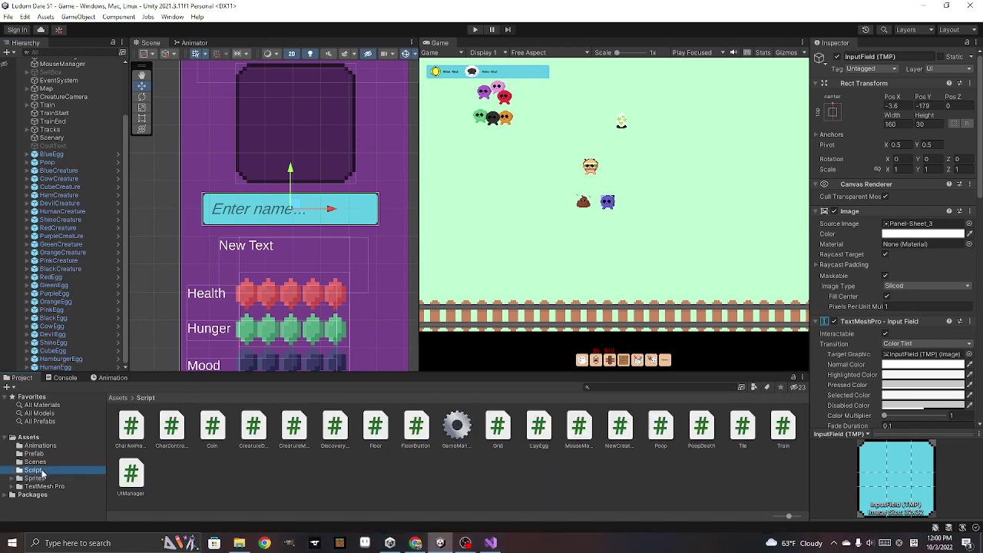
right_click(208, 479)
mouse_move(331, 210)
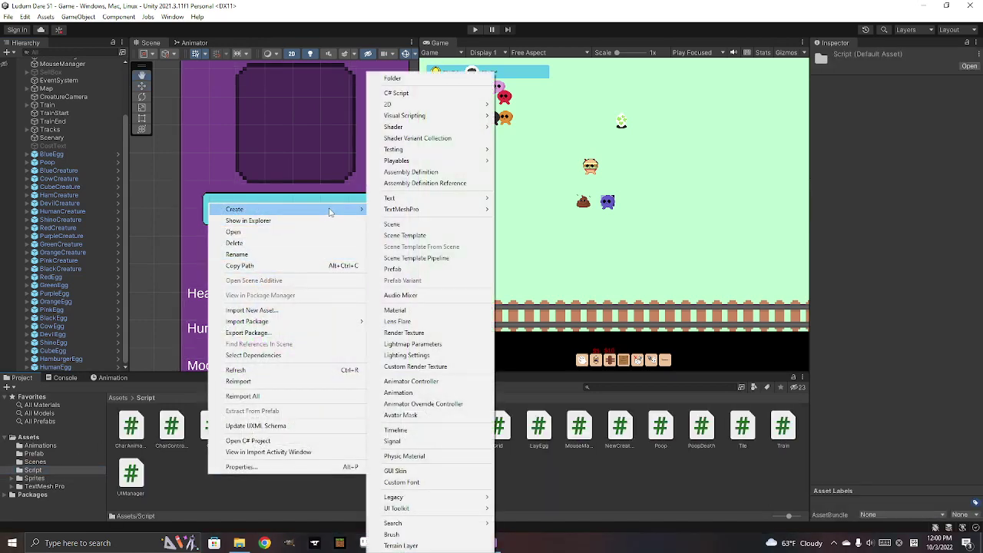
left_click(427, 93)
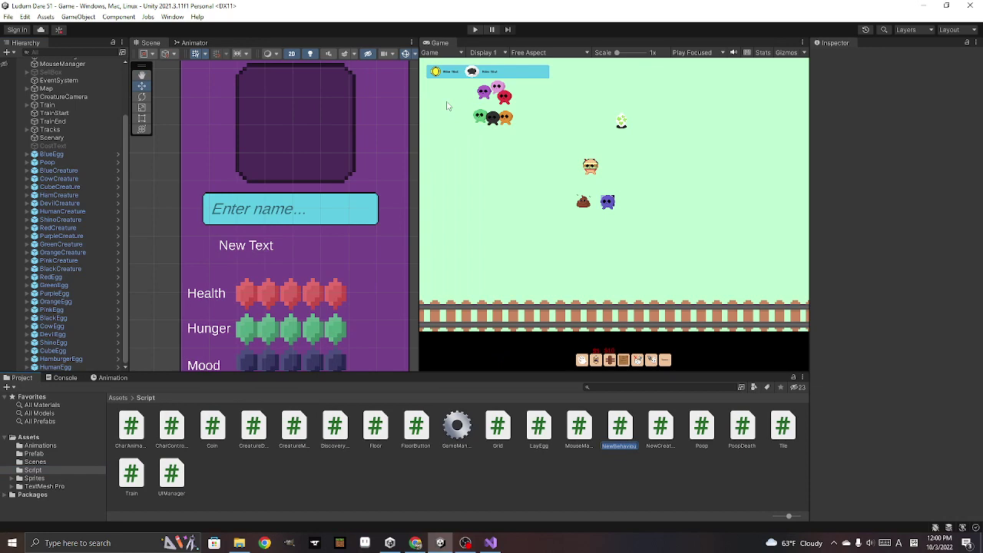
type("AudioManager")
key("Return")
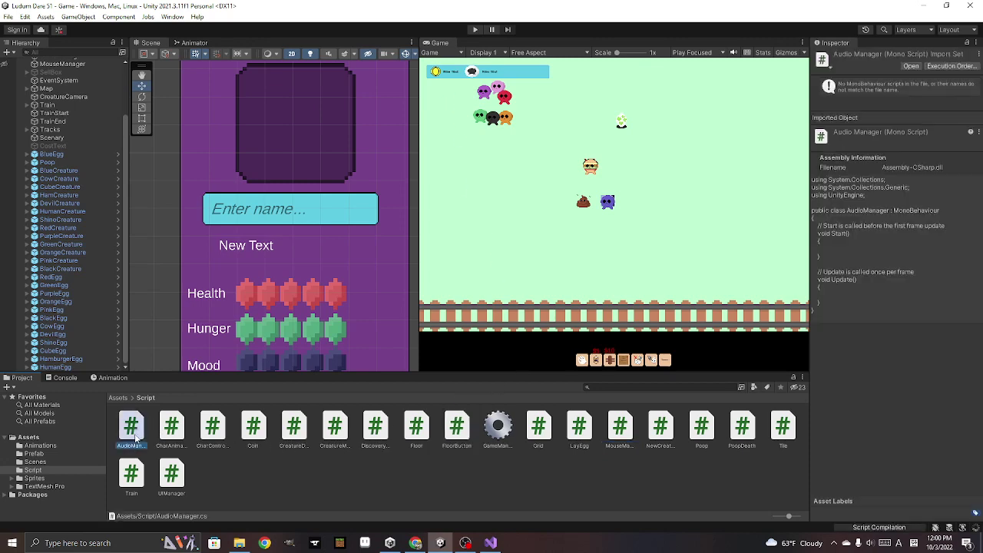
left_click(136, 438)
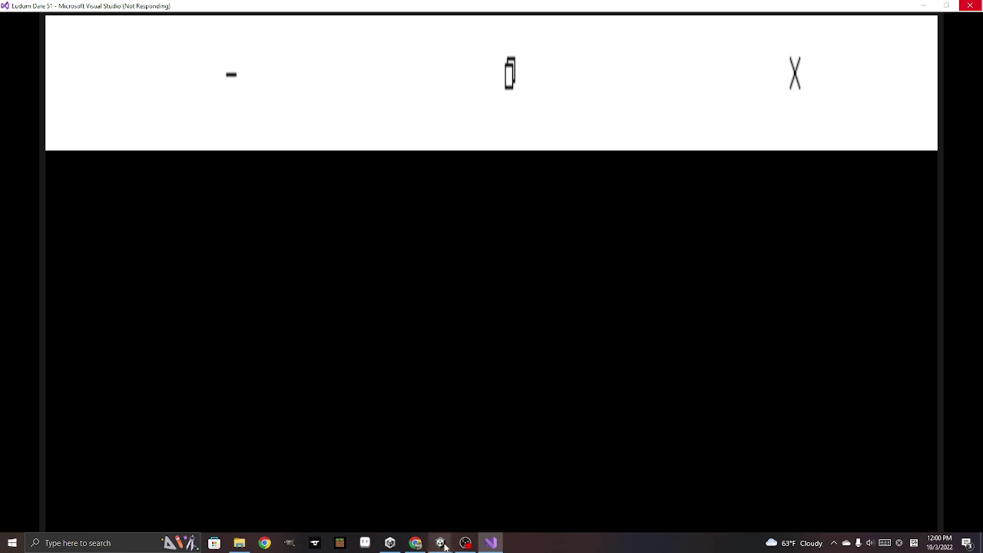
Add a public static AudioManager field at the top of the AudioManager class
mouse_move(445, 546)
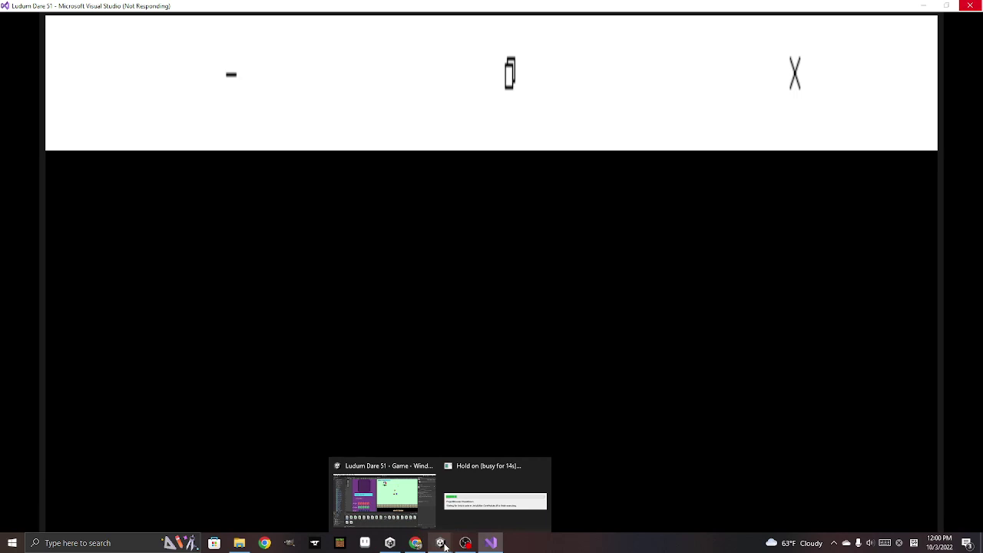
left_click(444, 546)
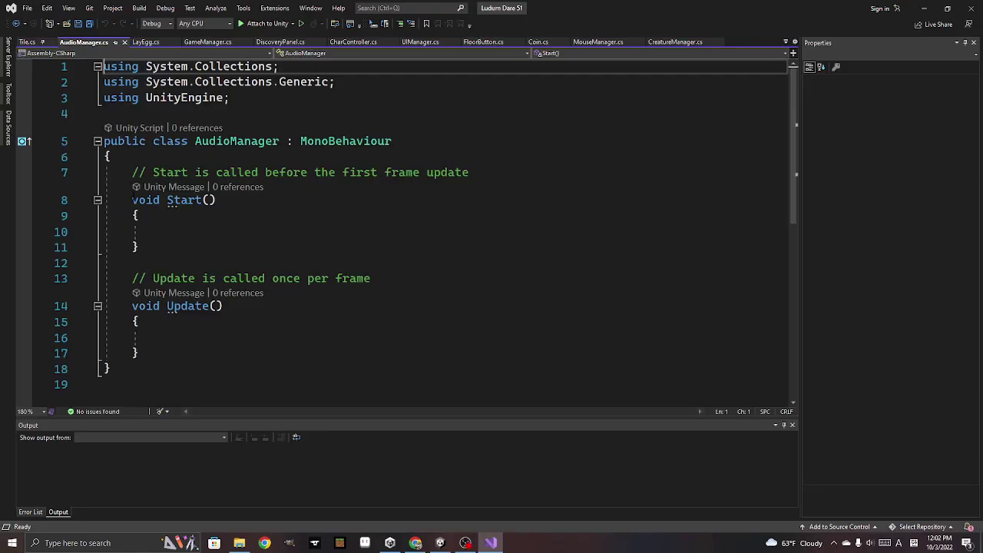
left_click(129, 159)
key("Return")
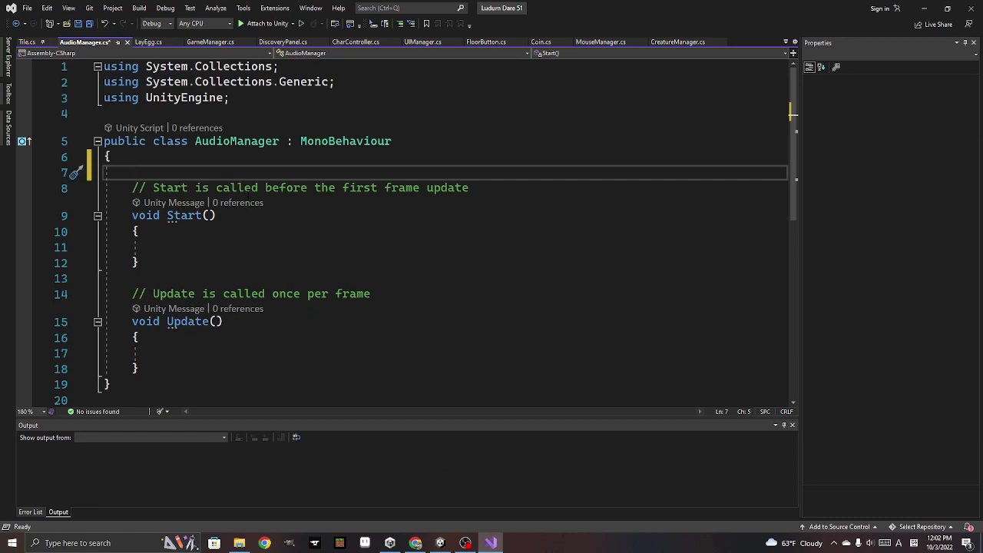
type("public sta")
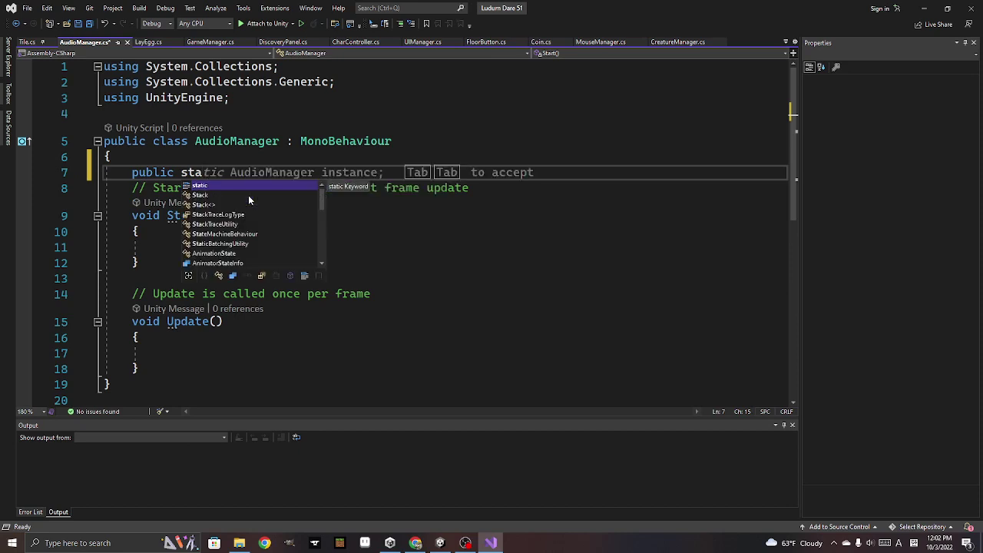
key("Tab")
key("Tab")
key("Down")
key("Down")
key("Down")
key("Down")
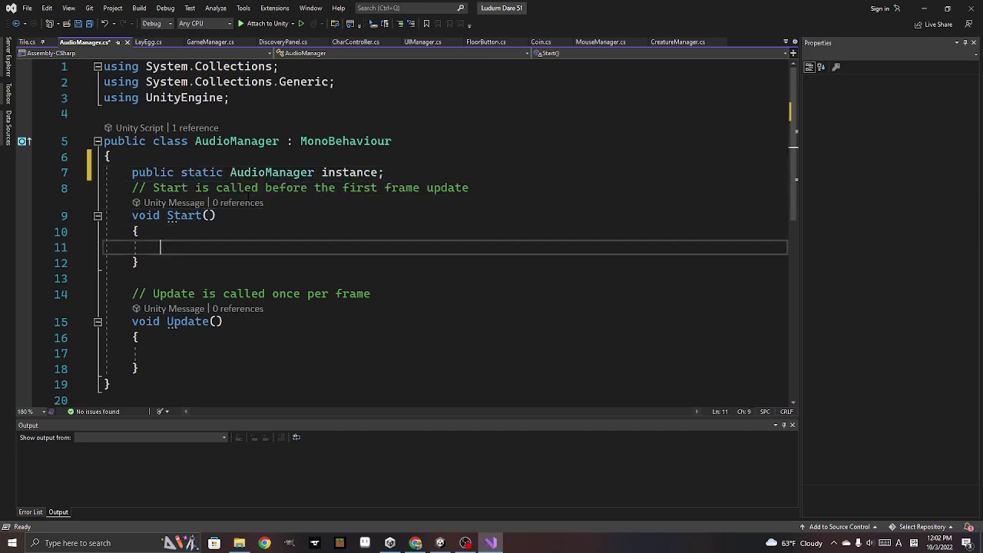
key("Up")
key("Up")
key("Up")
key("Up")
key("End")
key("Return")
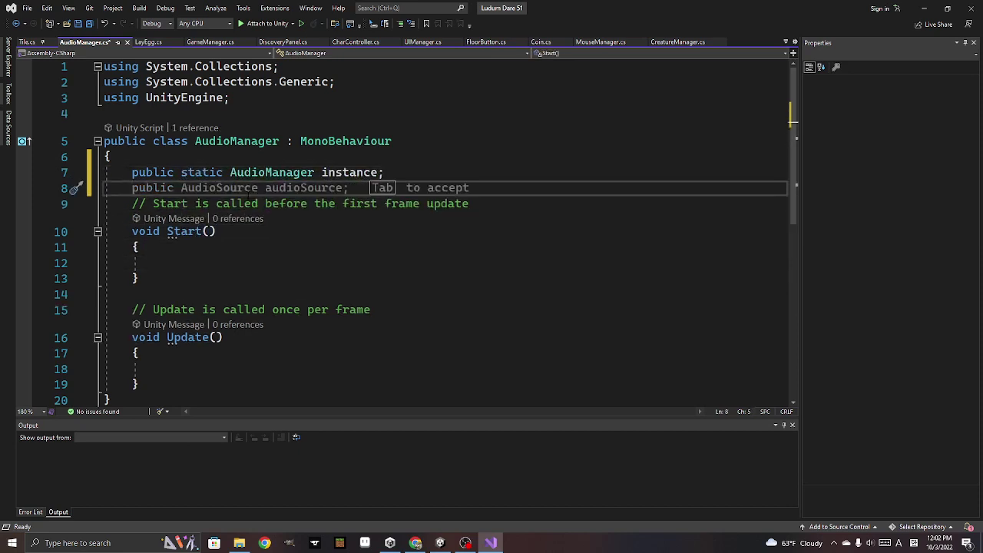
Rename the field to Instance and add an Awake method containing 'Instance = this;'
key("Return")
type("awa")
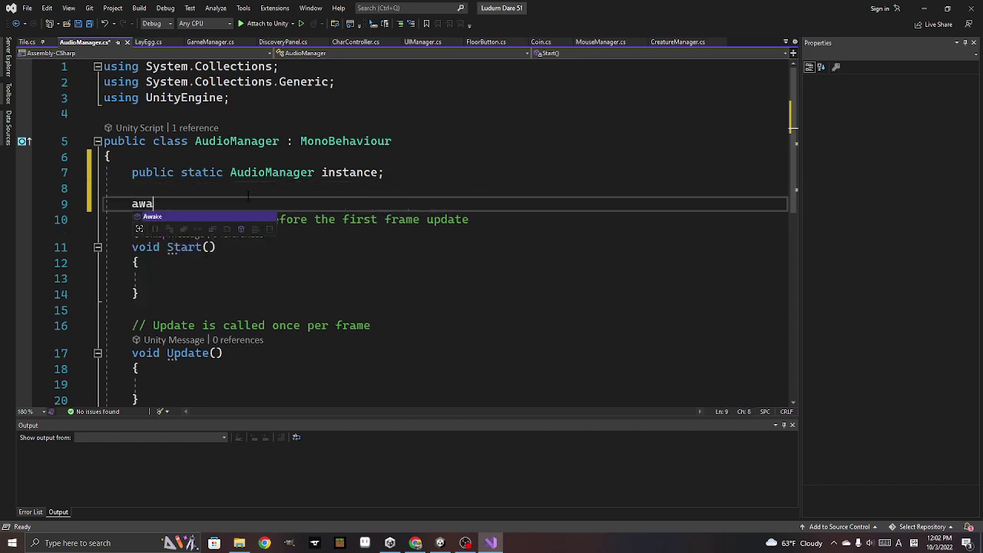
key("Tab")
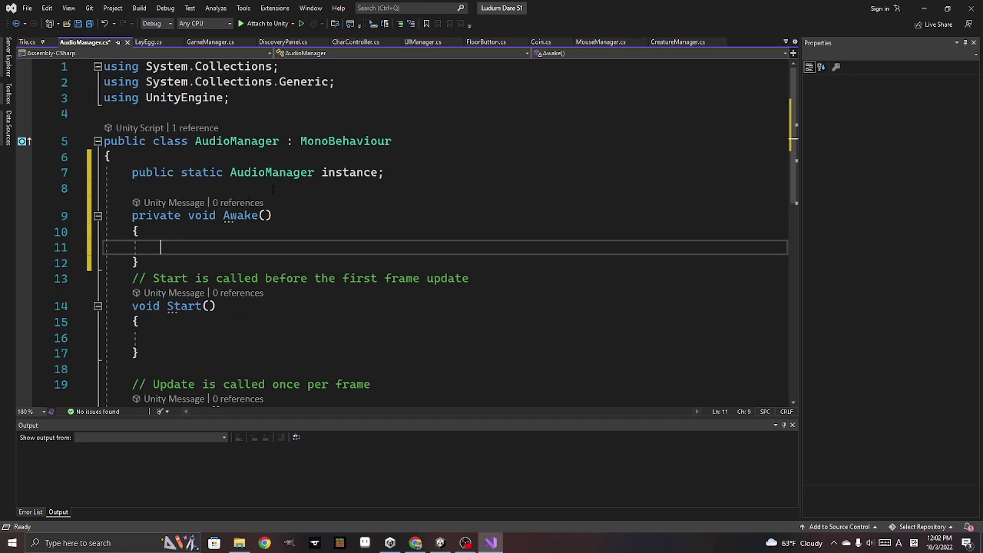
left_click(322, 172)
key("Delete")
type("I")
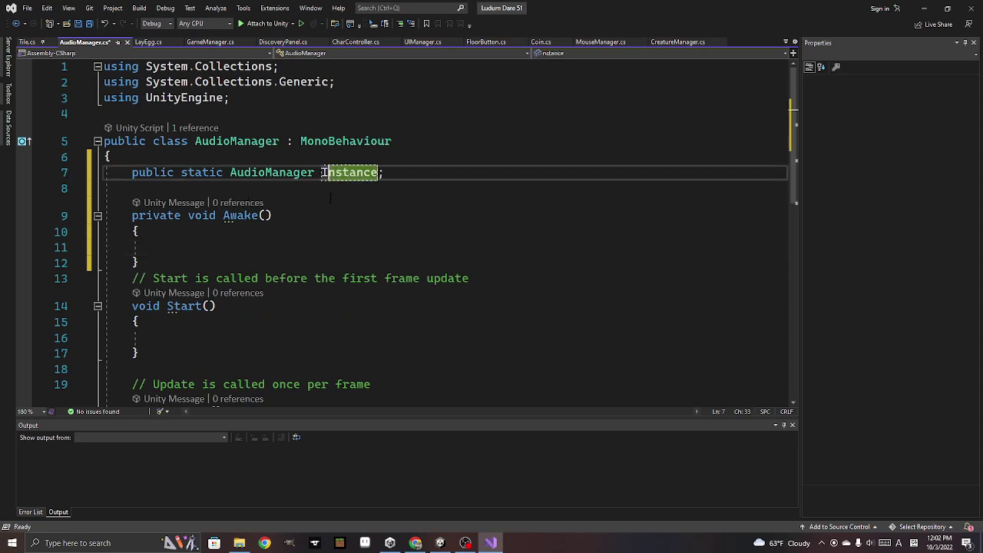
left_click(331, 198)
key("Down")
key("Down")
key("Down")
type("I")
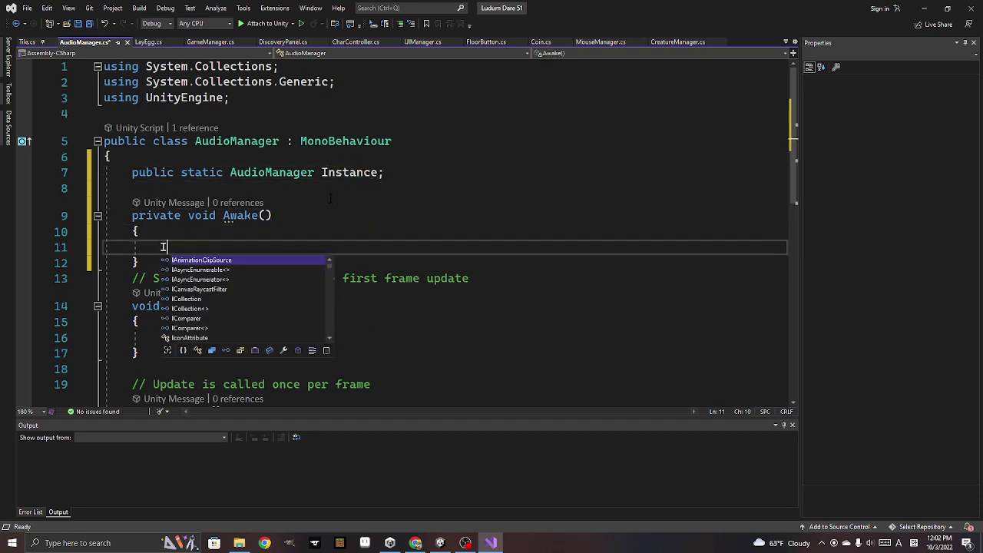
type("ns")
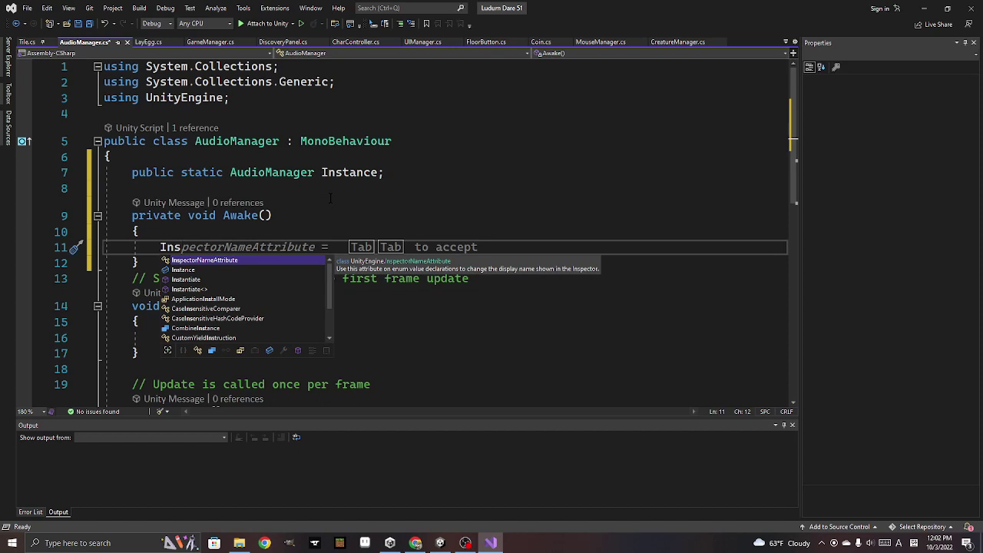
type("st")
key("BackSpace")
key("BackSpace")
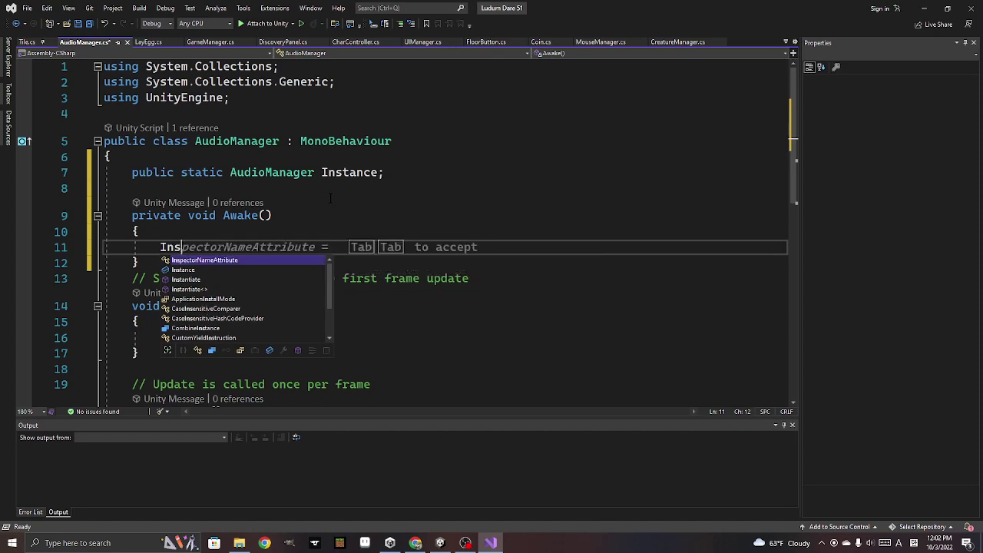
type("t")
key("Tab")
key("Tab")
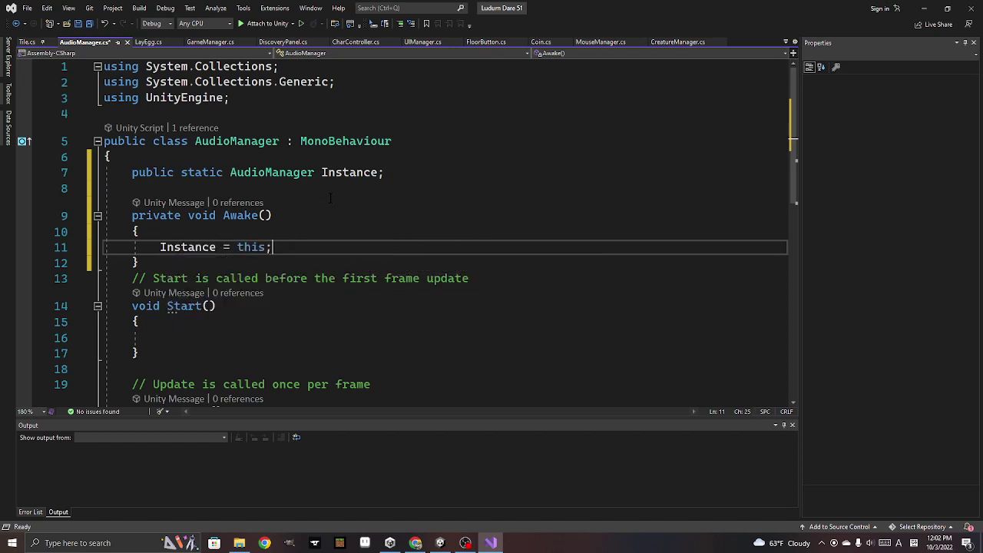
left_click(330, 188)
left_click(404, 175)
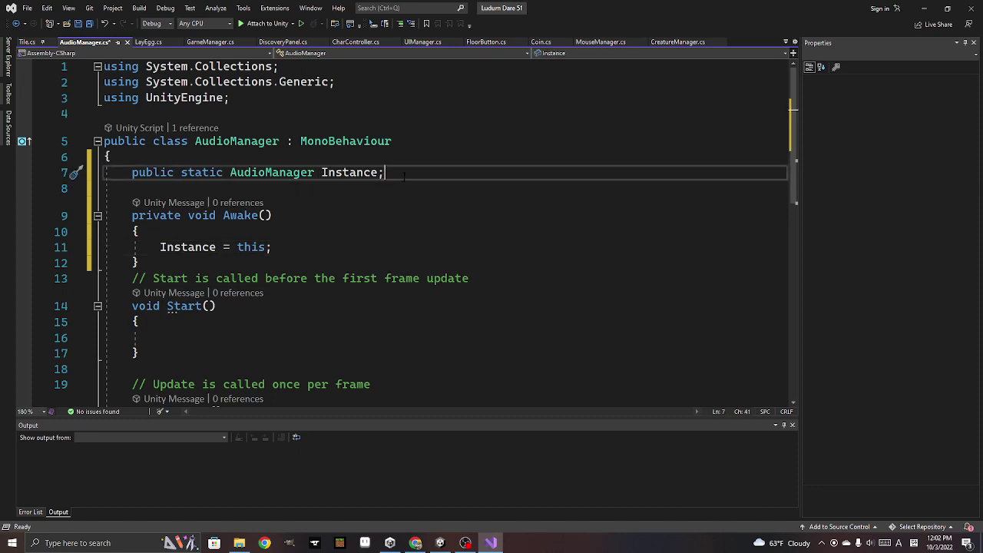
Add a public AudioSource musicSource field
key("Return")
key("Tab")
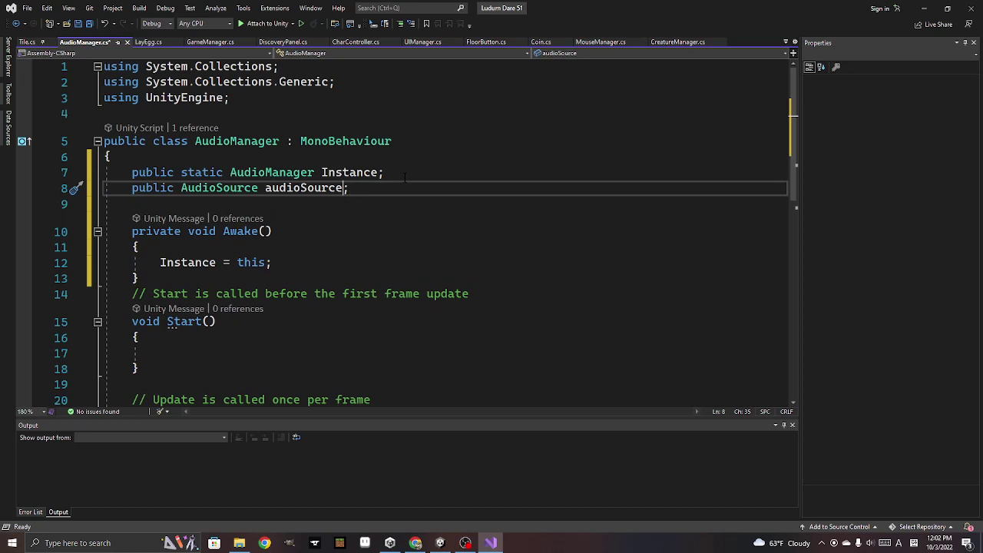
key("Left")
key("Left")
key("Left")
key("BackSpace")
key("BackSpace")
key("BackSpace")
key("BackSpace")
key("BackSpace")
key("BackSpace")
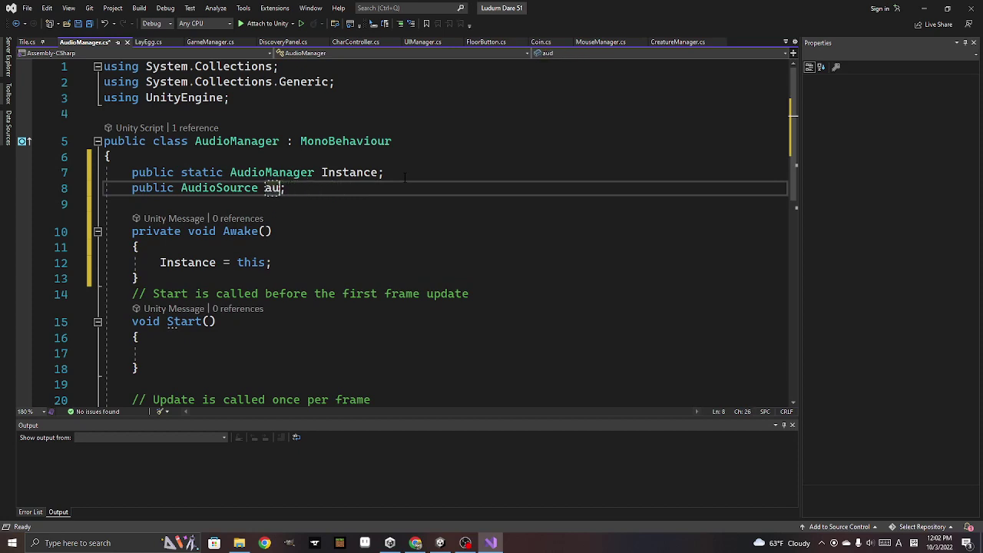
key("BackSpace")
key("BackSpace")
type("music")
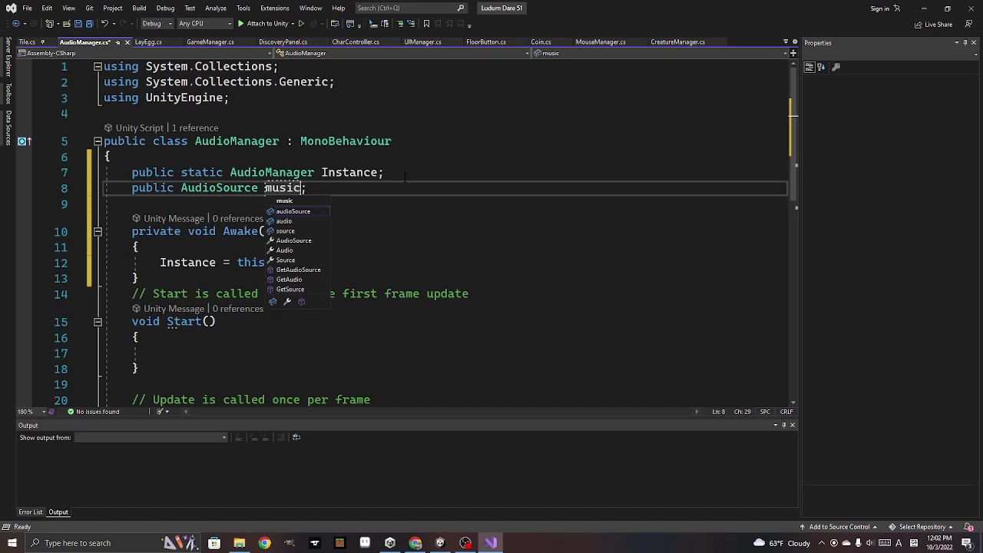
type("Source")
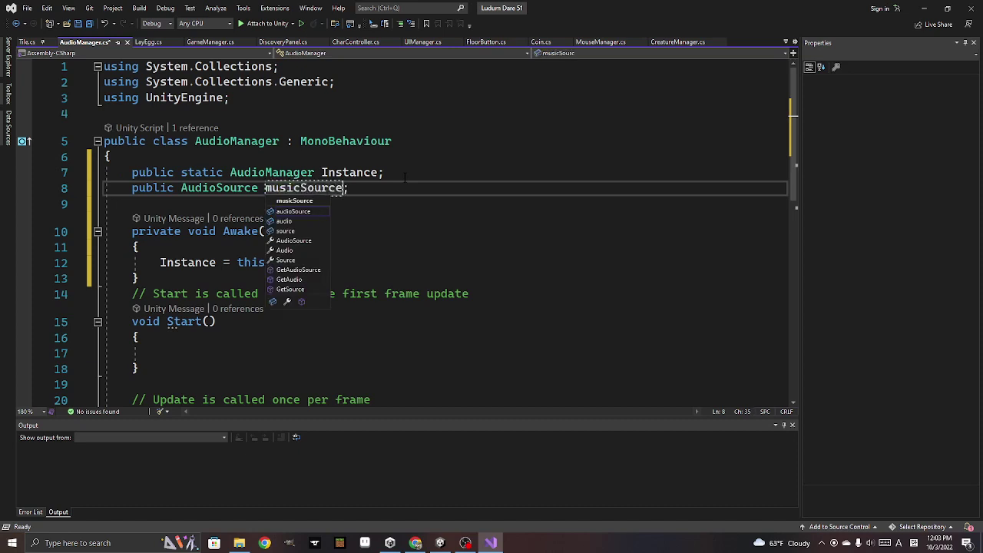
key("End")
key("Return")
key("Tab")
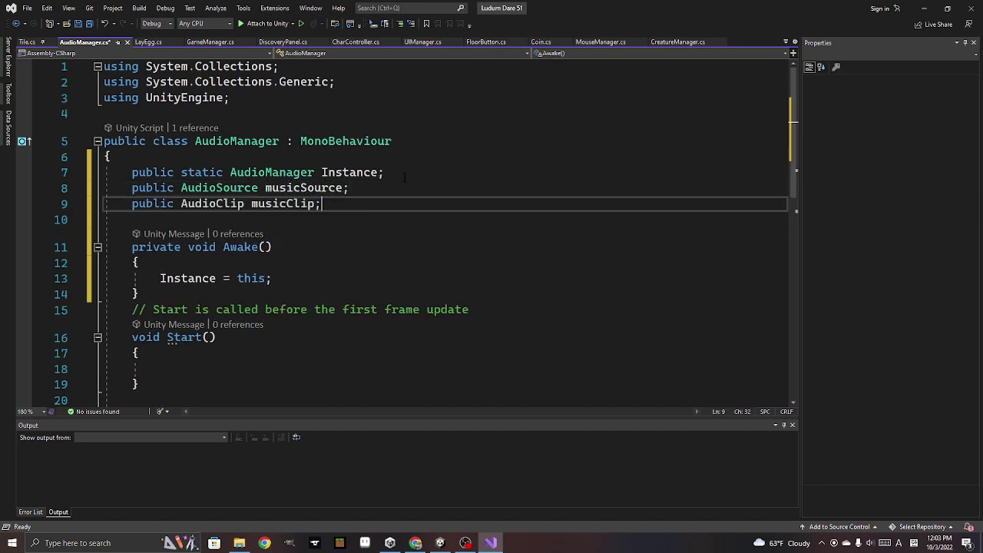
key("BackSpace")
key("BackSpace")
key("BackSpace")
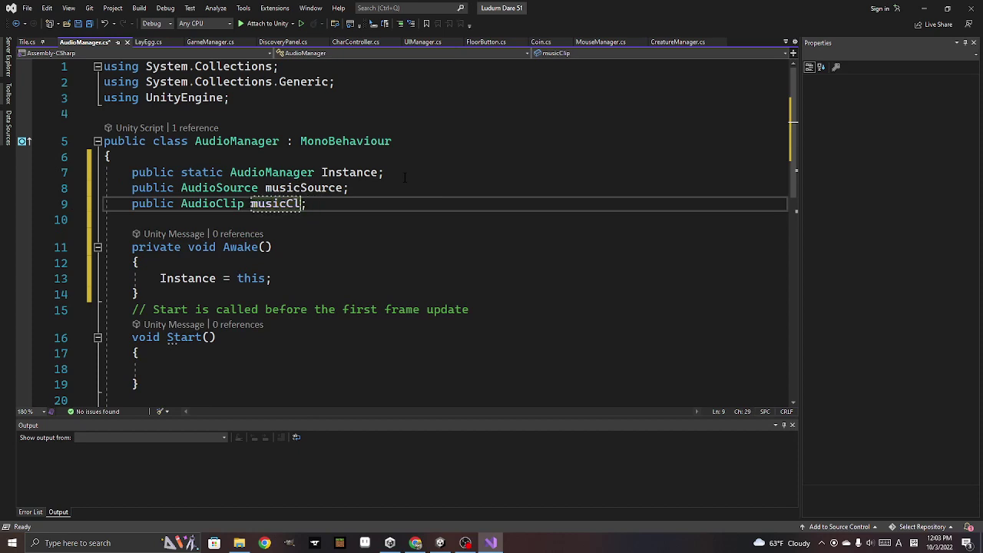
key("BackSpace")
key("BackSpace")
Duplicate the musicSource declaration as gameSource and uiSource AudioSource fields
left_click_drag(350, 187, 132, 187)
key("ctrl+c")
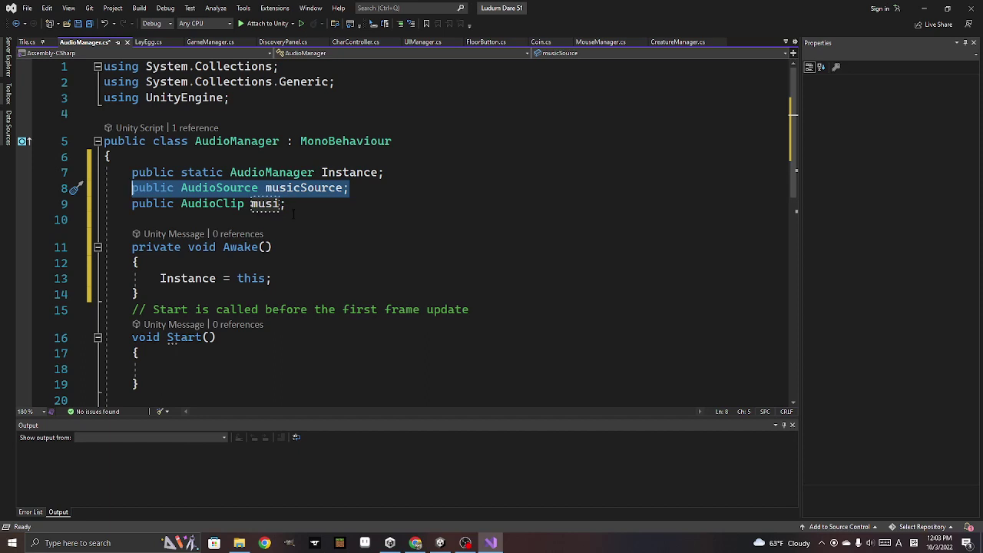
left_click_drag(297, 203, 132, 203)
key("ctrl+v")
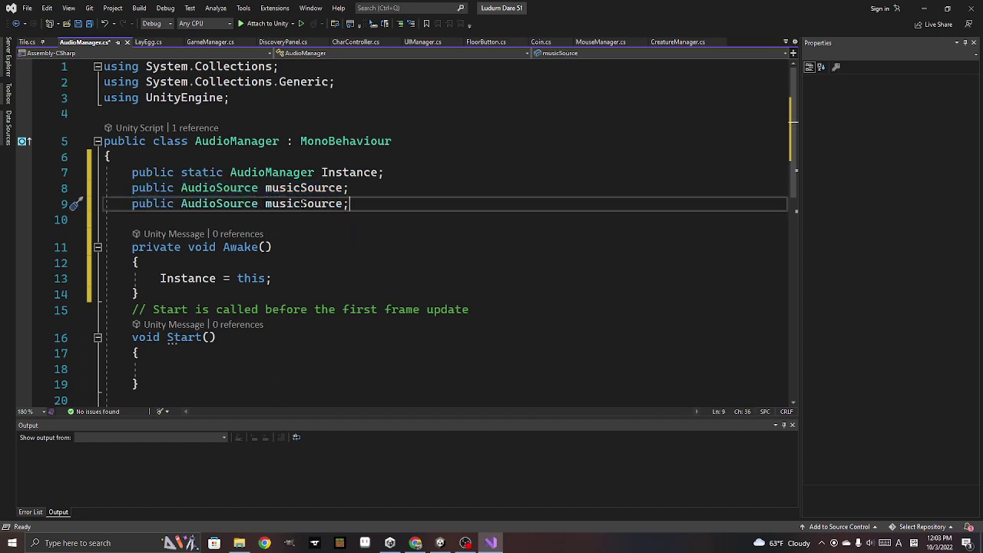
double_click(269, 203)
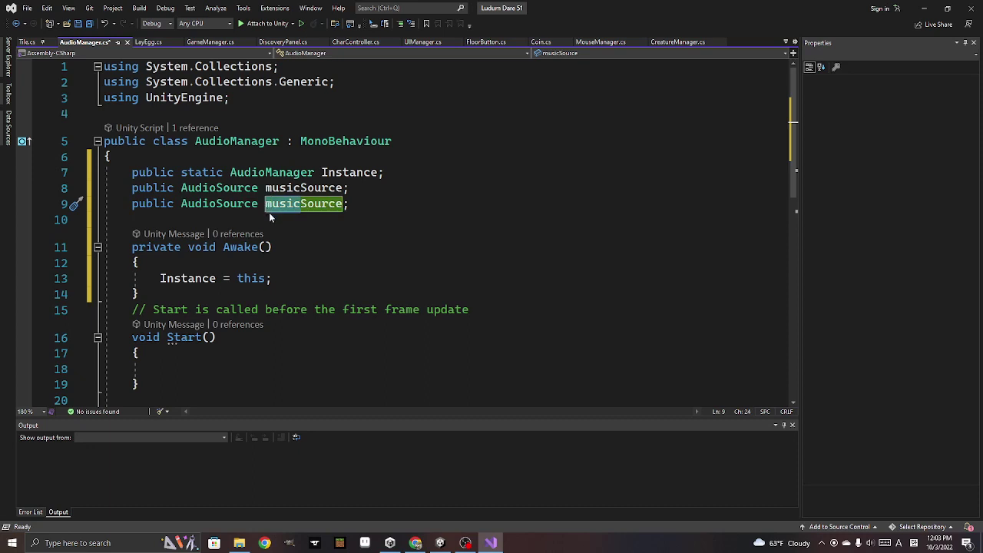
type("game")
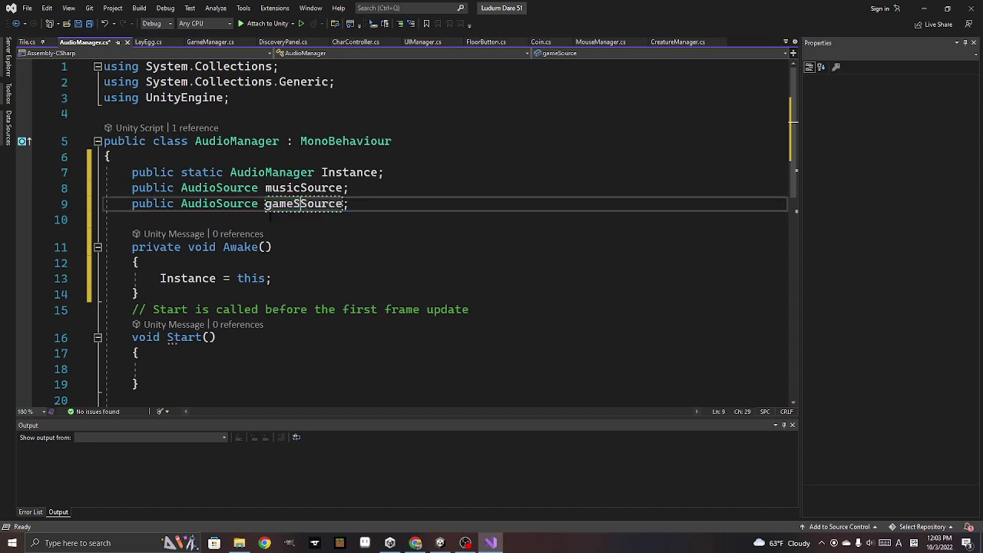
type("S")
key("BackSpace")
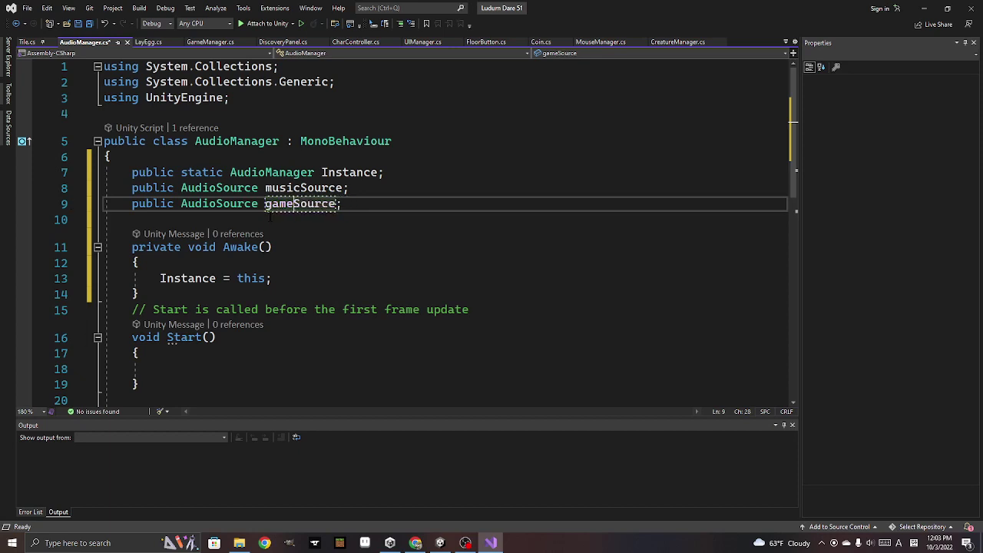
key("End")
key("Return")
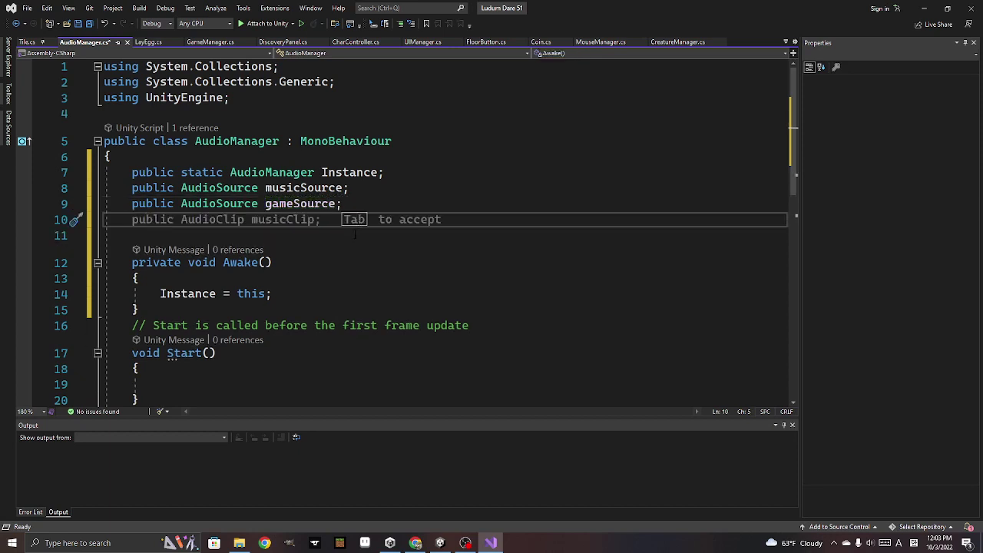
key("ctrl+v")
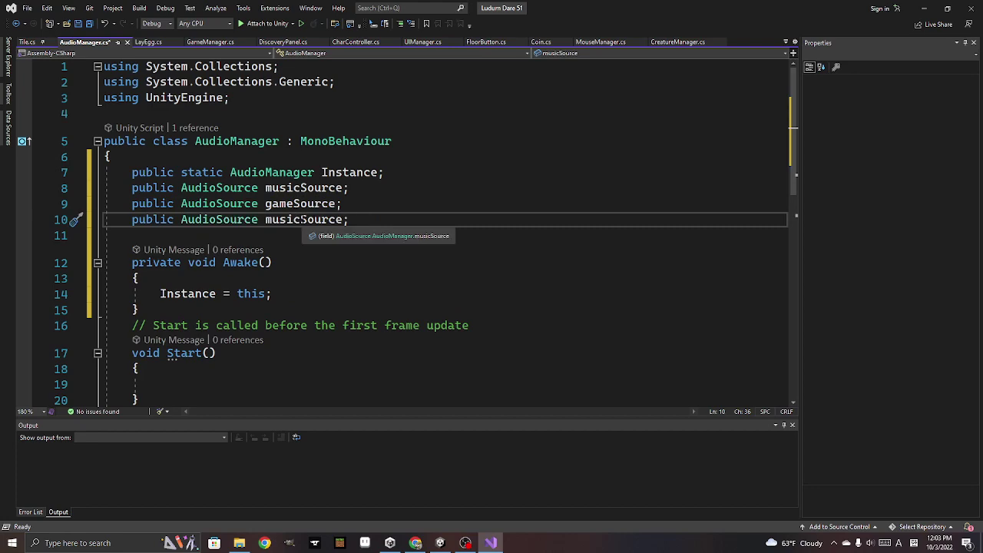
left_click_drag(300, 219, 266, 219)
type("ui")
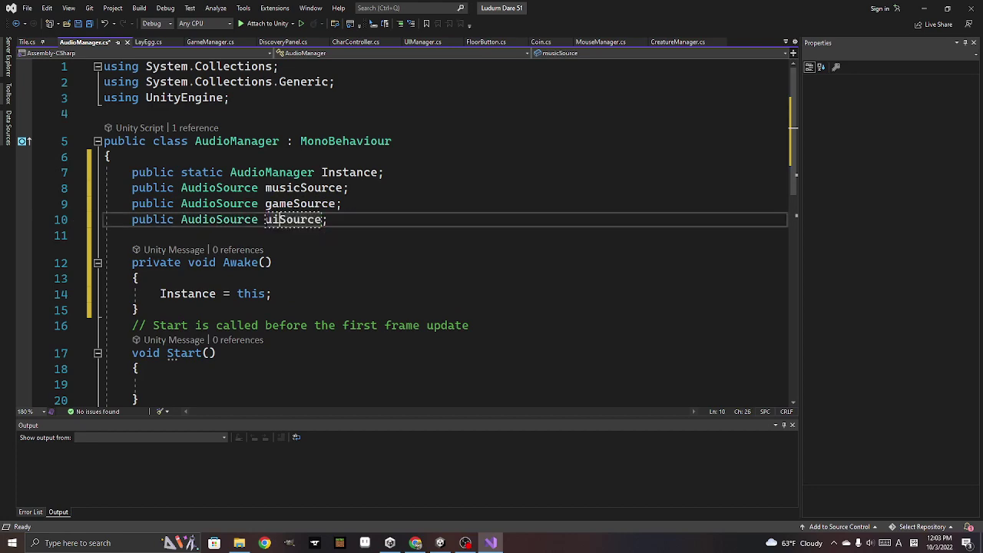
left_click(358, 238)
Delete the default Start and Update methods
scroll(307, 276, "down", 1)
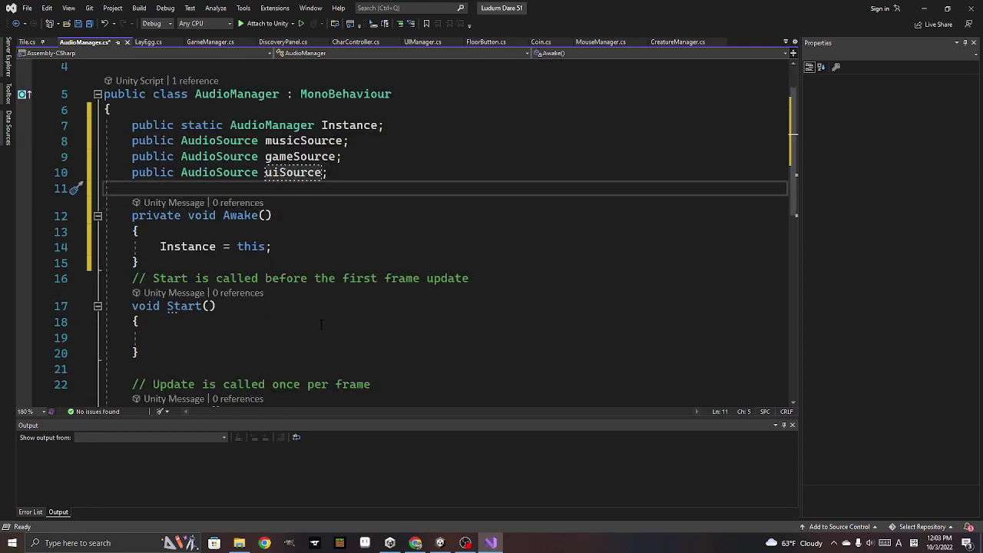
scroll(246, 307, "down", 1)
scroll(203, 338, "down", 2)
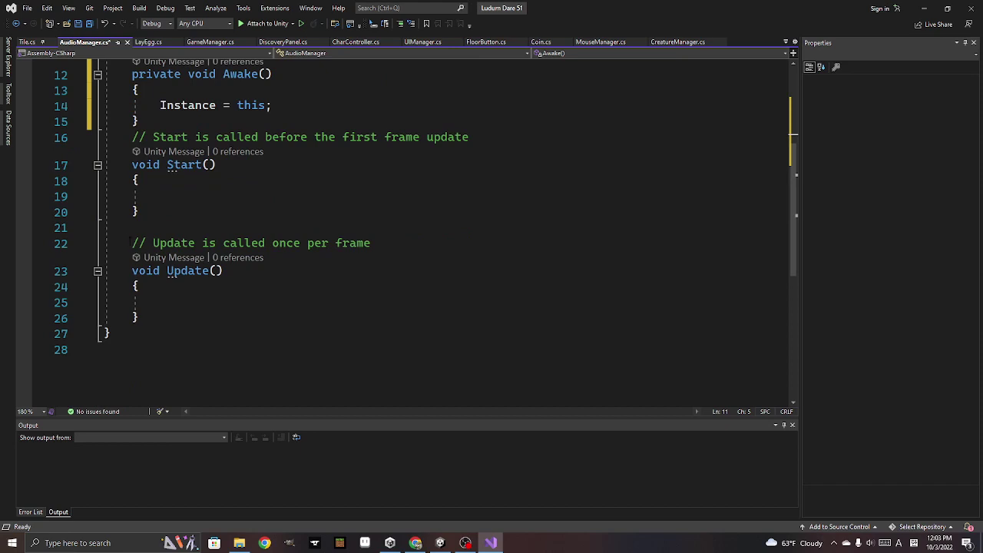
left_click_drag(106, 165, 139, 318)
key("BackSpace")
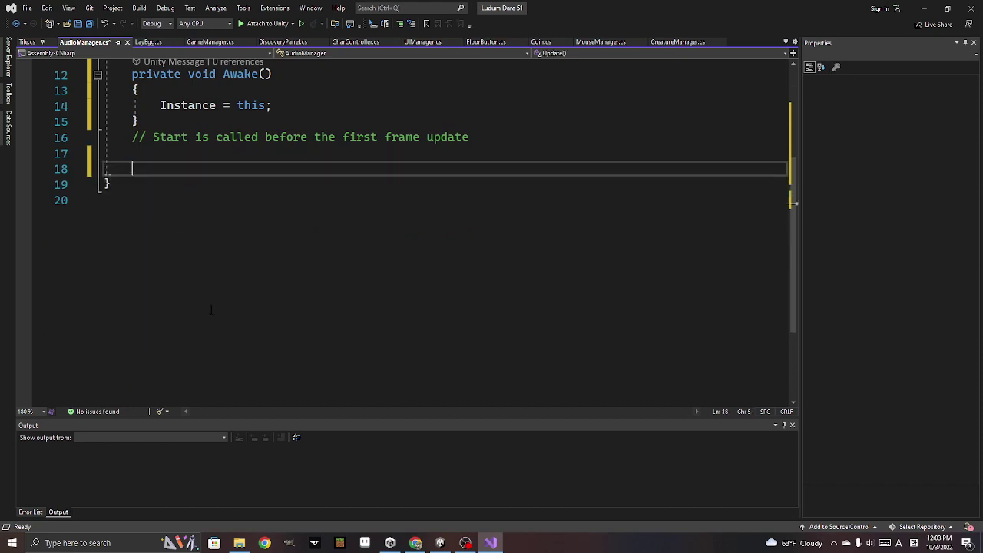
key("Up")
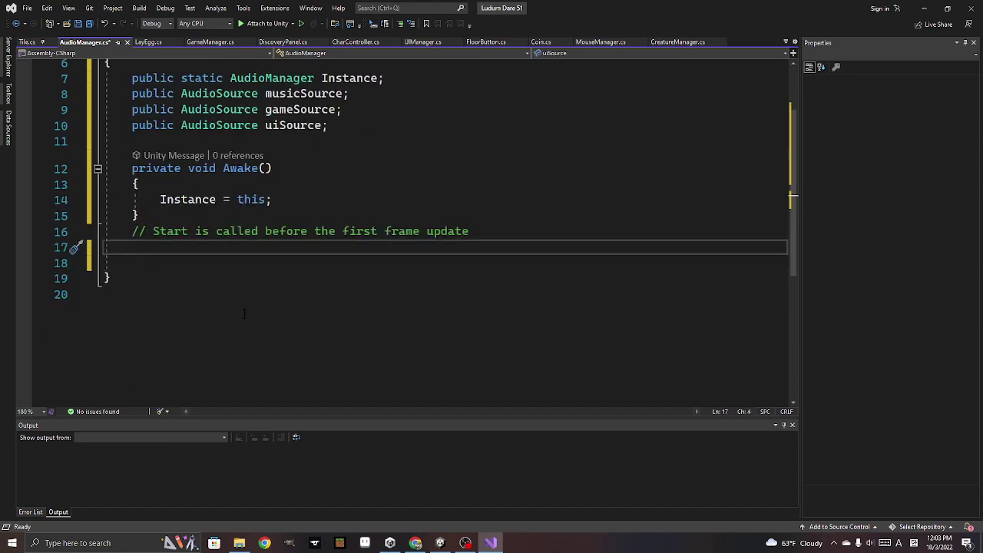
Write an empty public void PlayGameSFX(AudioClip audioClip) method after Awake
type("public ")
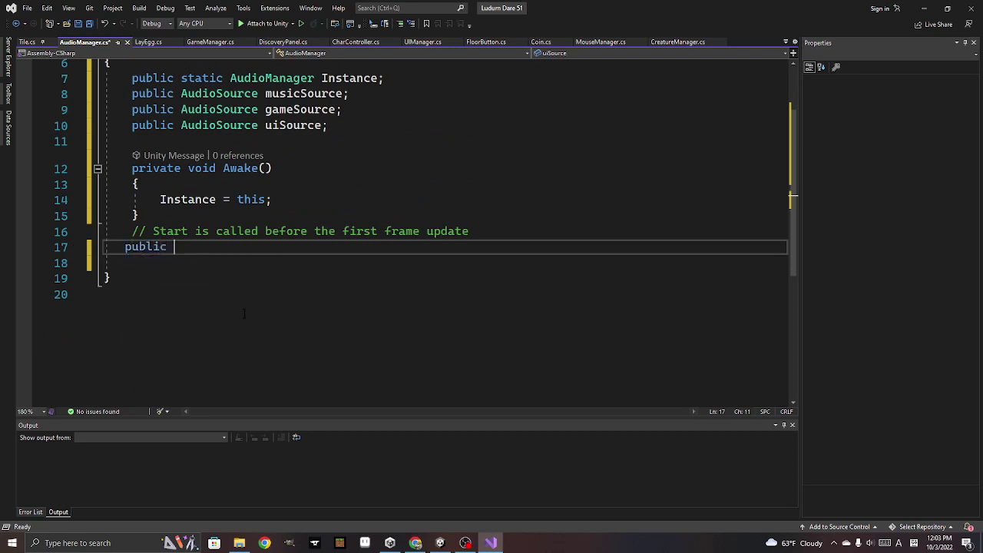
type("pla")
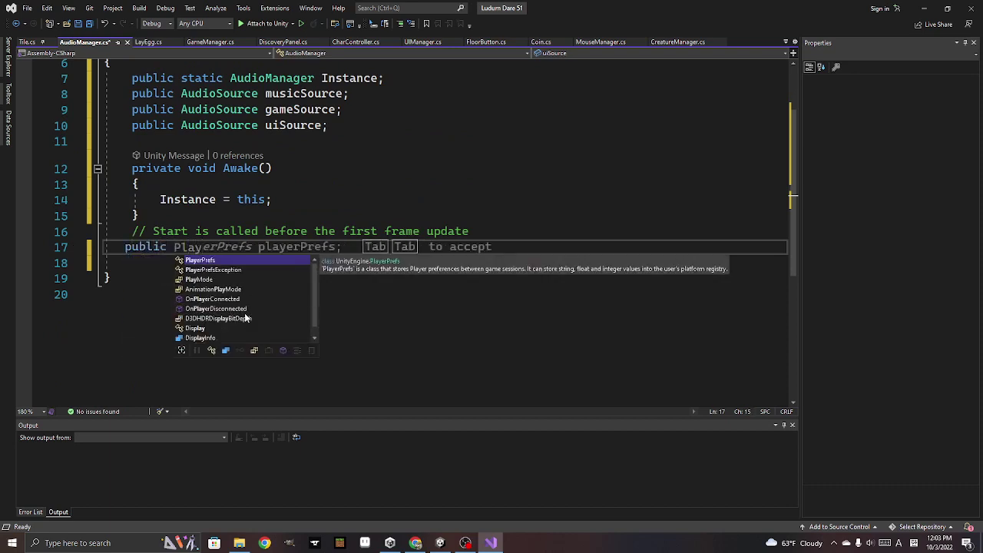
key("BackSpace")
key("BackSpace")
key("BackSpace")
type("void ")
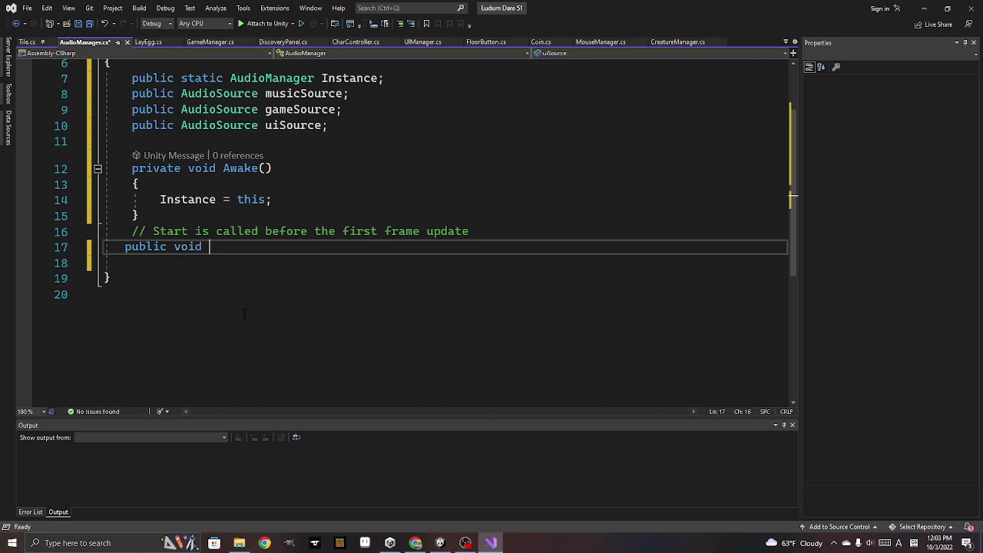
type("Play")
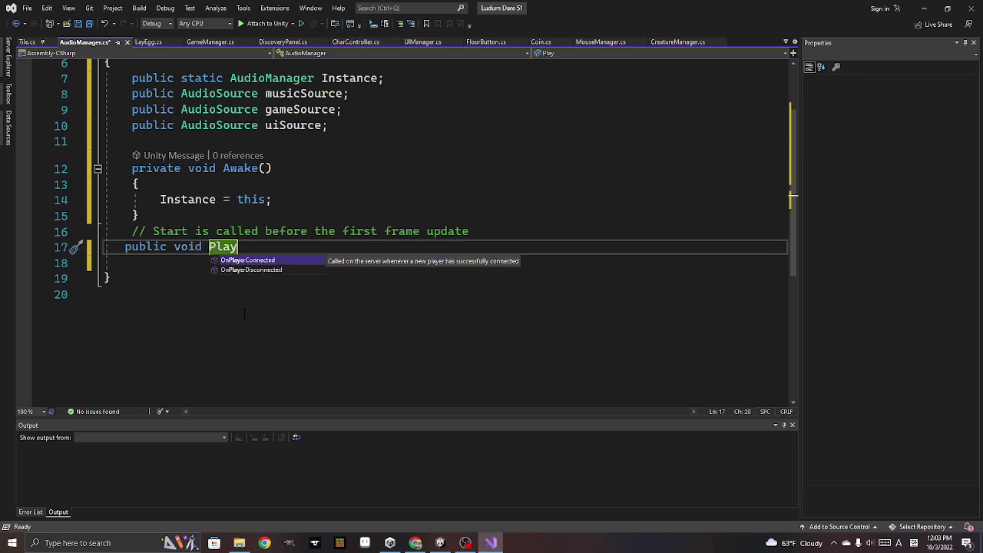
type("Game")
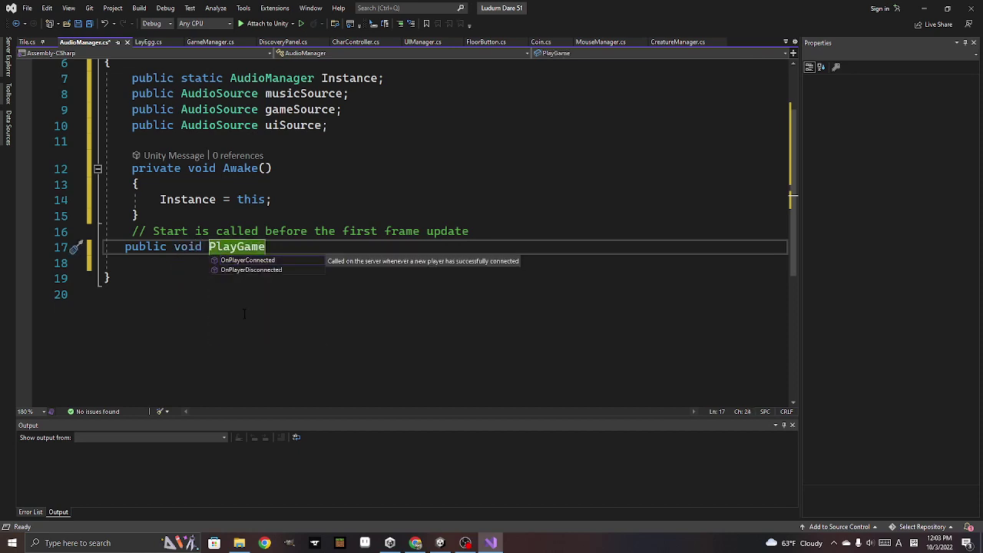
type("SFX")
type("() {")
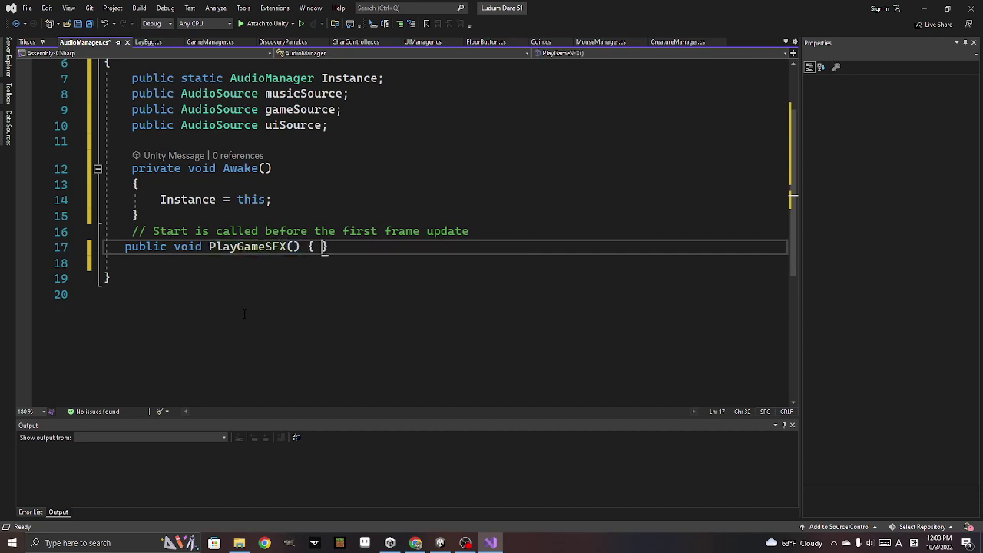
key("Return")
left_click(293, 259)
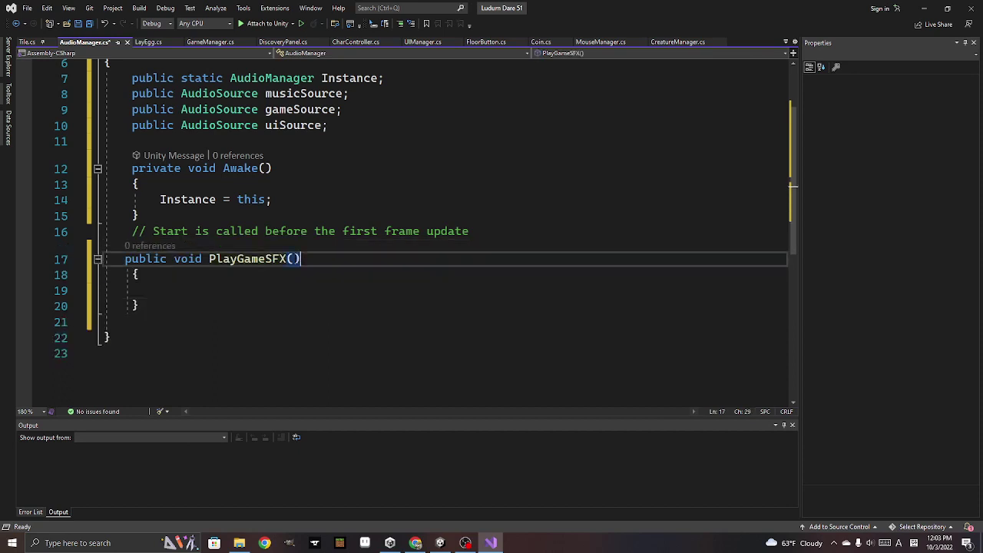
type("a")
type("udio")
key("Down")
key("Tab")
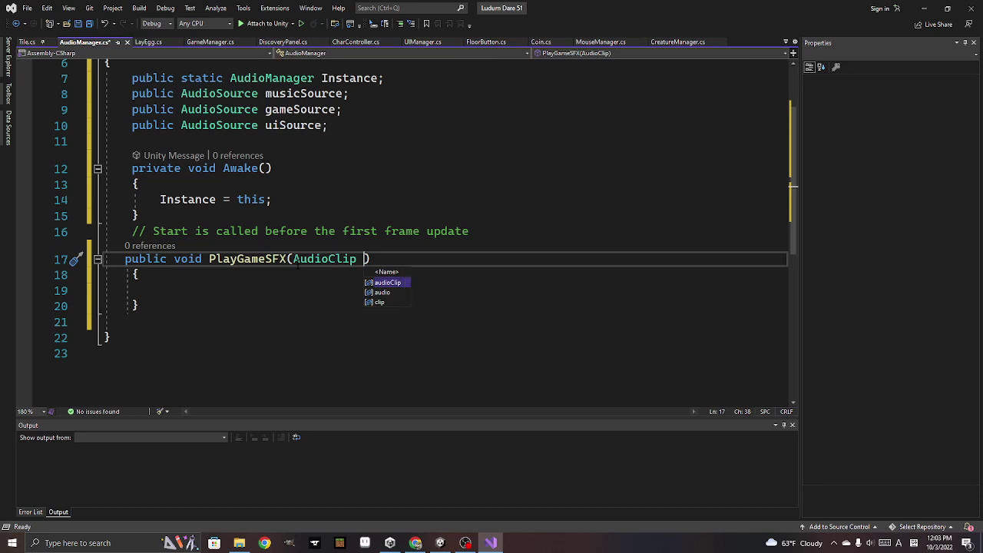
key("Tab")
Add blank lines after PlayGameSFX and select the whole method
key("Down")
key("Down")
key("Down")
key("Return")
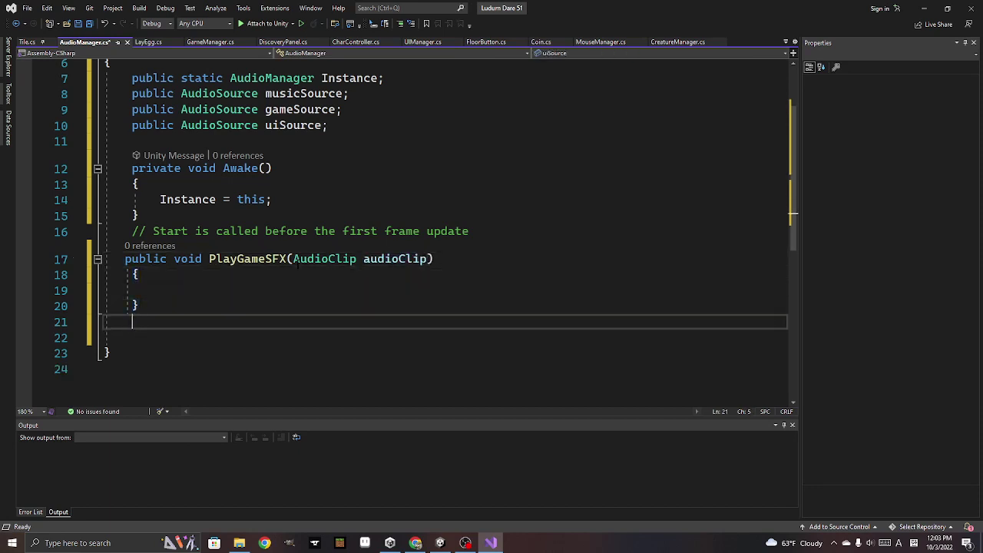
key("Return")
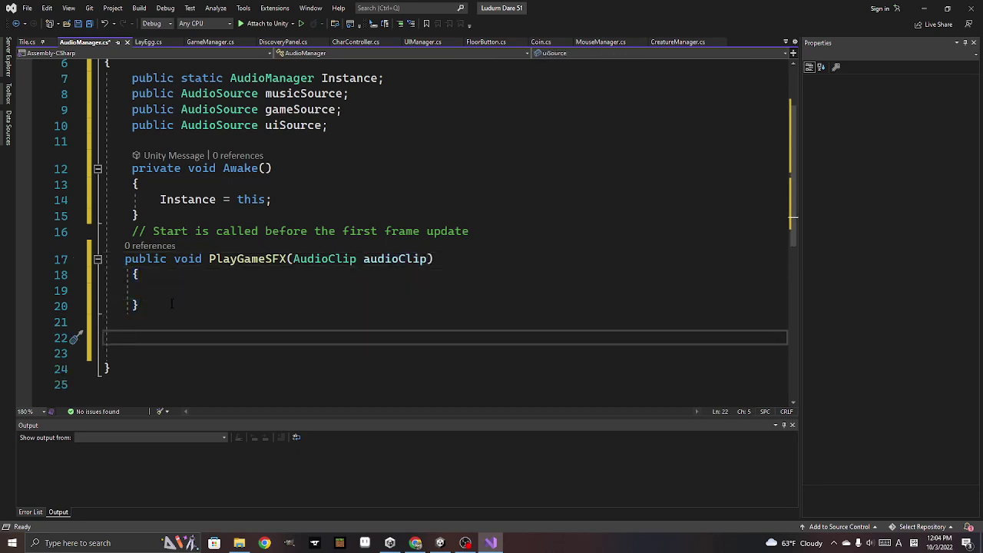
left_click(172, 303)
key("shift+Up")
key("shift+Up")
key("shift+Up")
key("shift+Home")
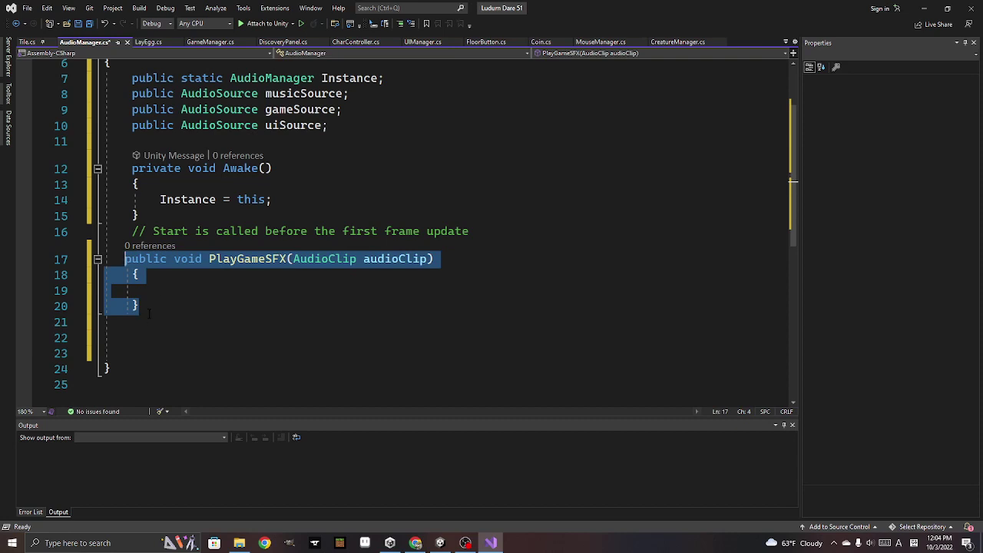
Copy the PlayGameSFX method and paste two duplicates below it
key("ctrl+c")
left_click(149, 312)
key("Return")
key("ctrl+v")
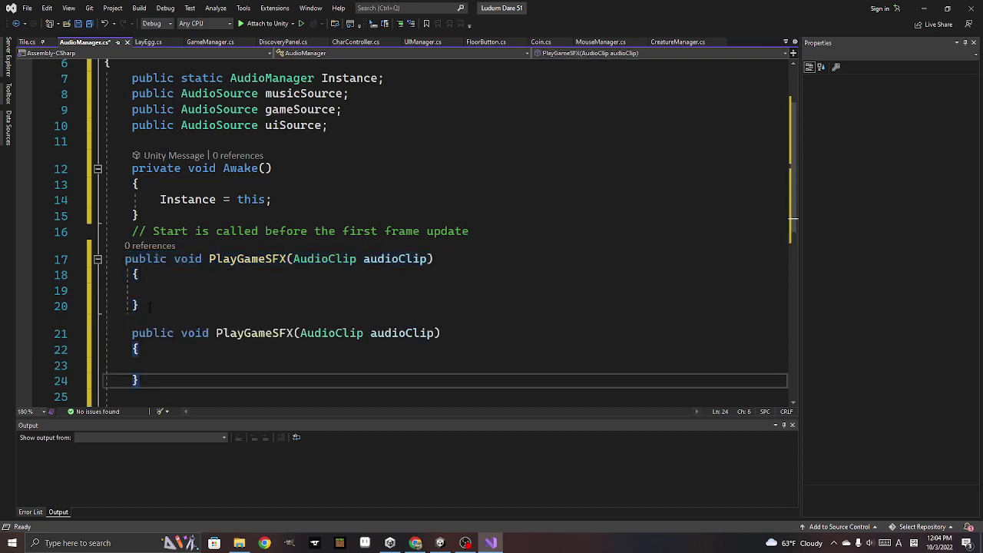
key("Return")
key("ctrl+v")
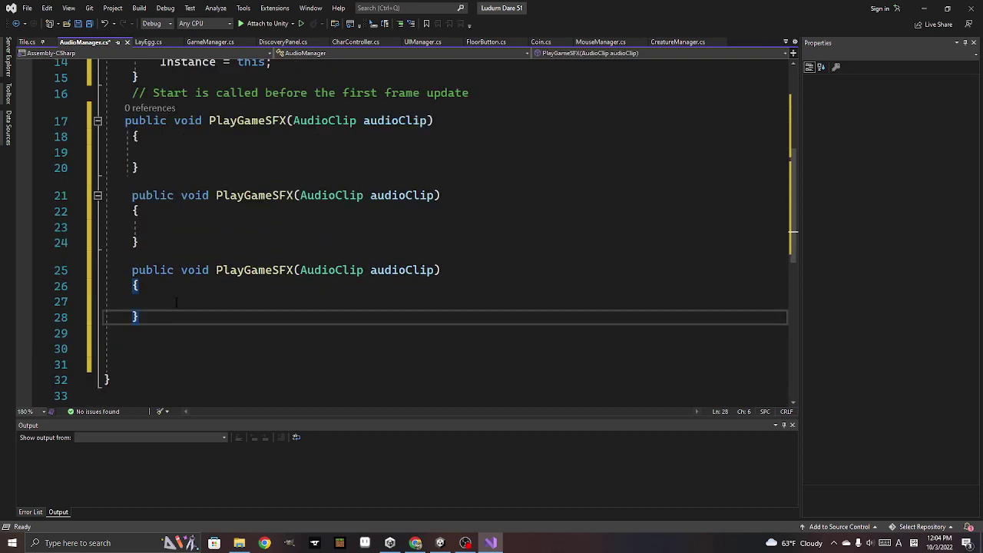
Rename the second copy to PlayUISFX and the third to PlayMusic
left_click_drag(274, 195, 240, 195)
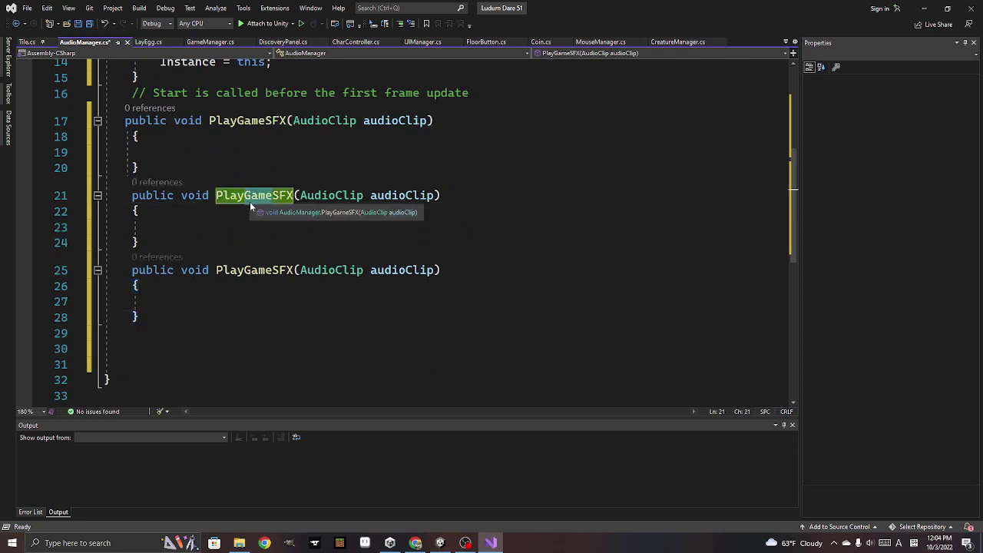
type("UI")
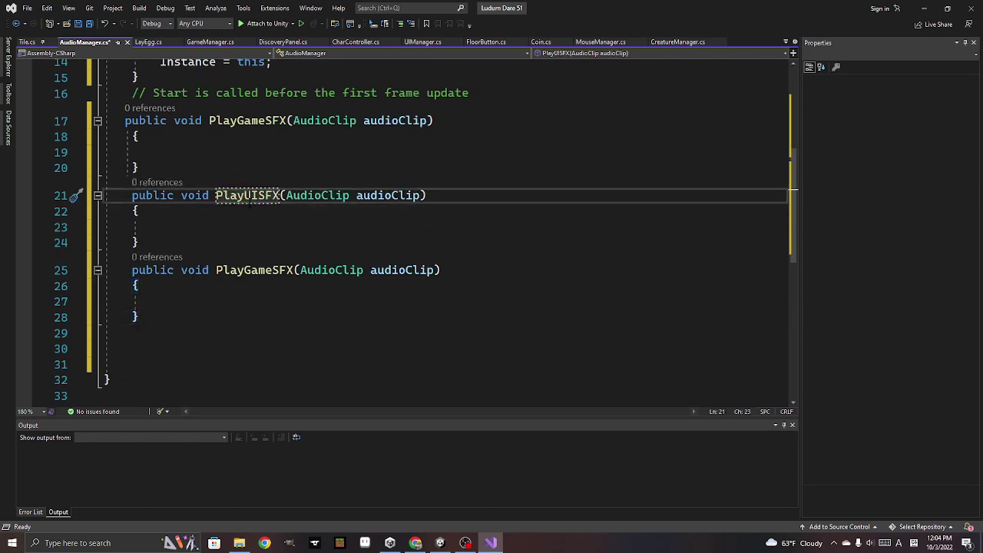
left_click_drag(272, 271, 244, 270)
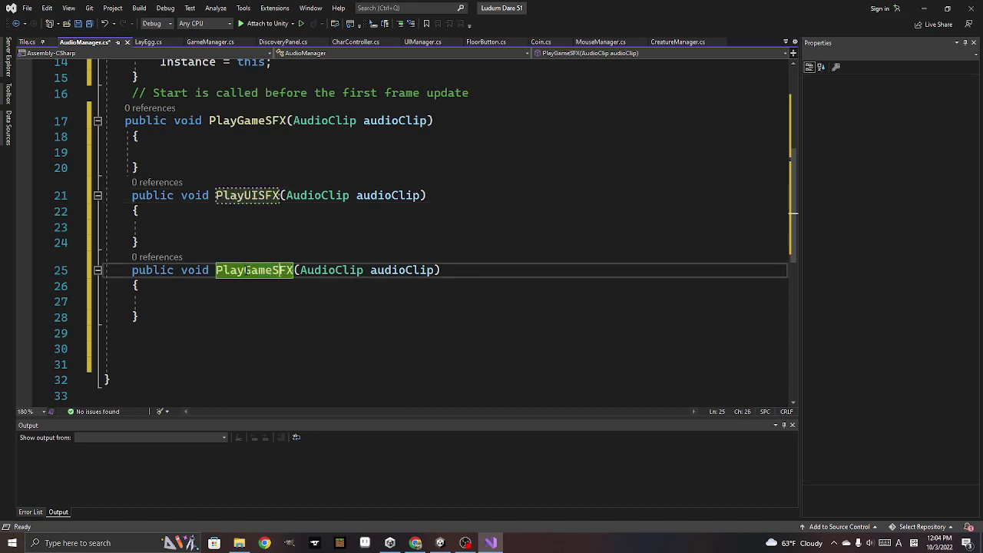
type("Ga")
key("Delete")
key("Delete")
key("Delete")
key("BackSpace")
key("BackSpace")
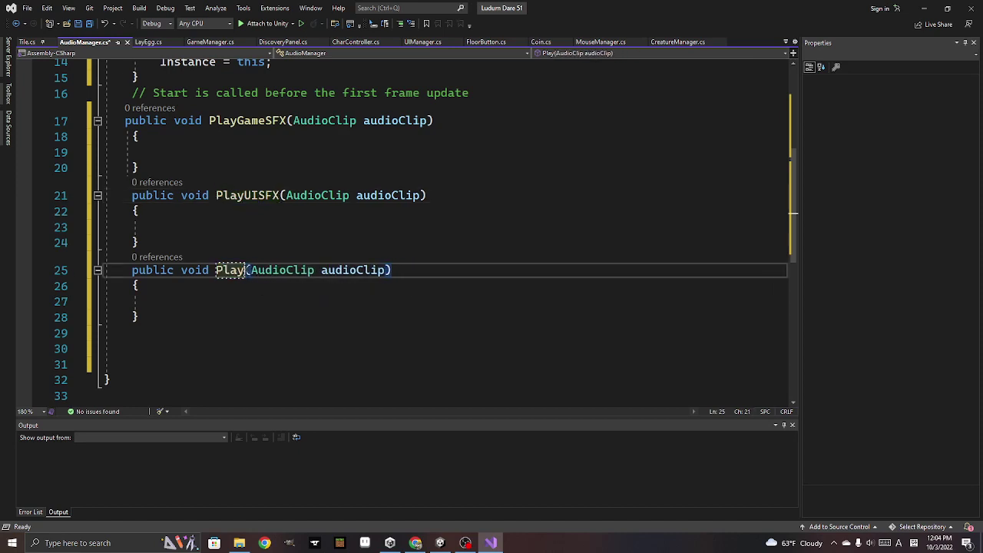
type("Music")
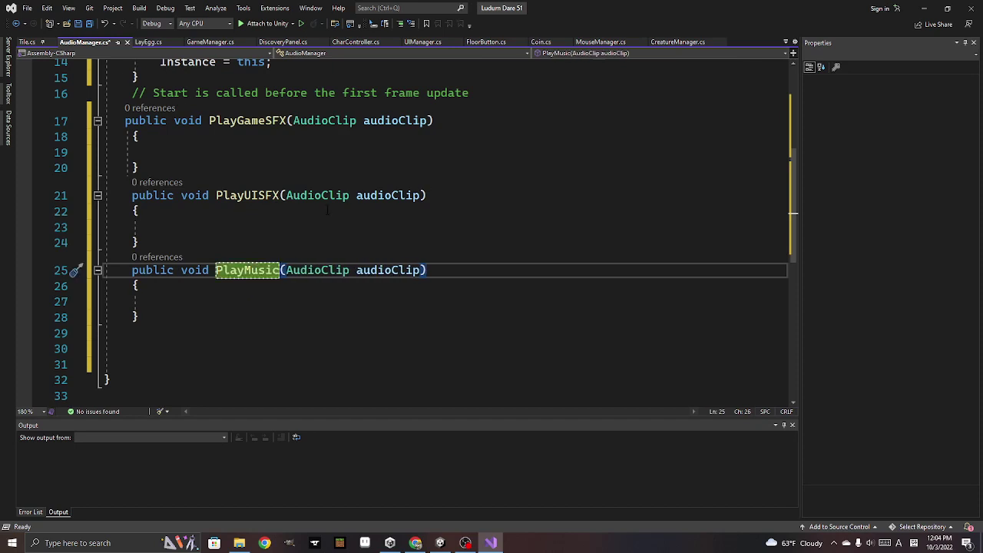
left_click(320, 226)
scroll(319, 225, "up", 2)
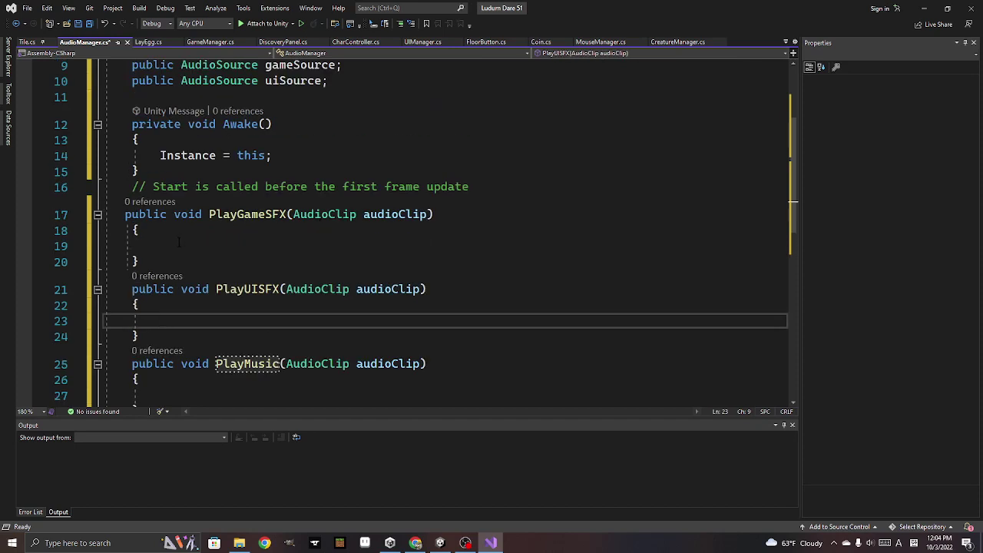
left_click(215, 245)
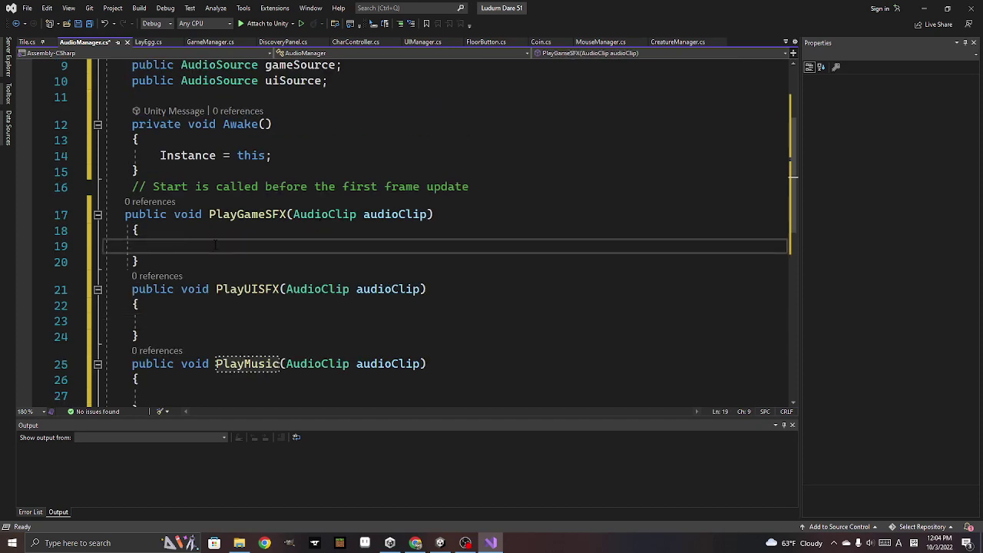
Write gameSource.PlayOneShot(audioClip); inside PlayGameSFX, replacing an abandoned audioClip line
type("audi")
key("Tab")
type(".p")
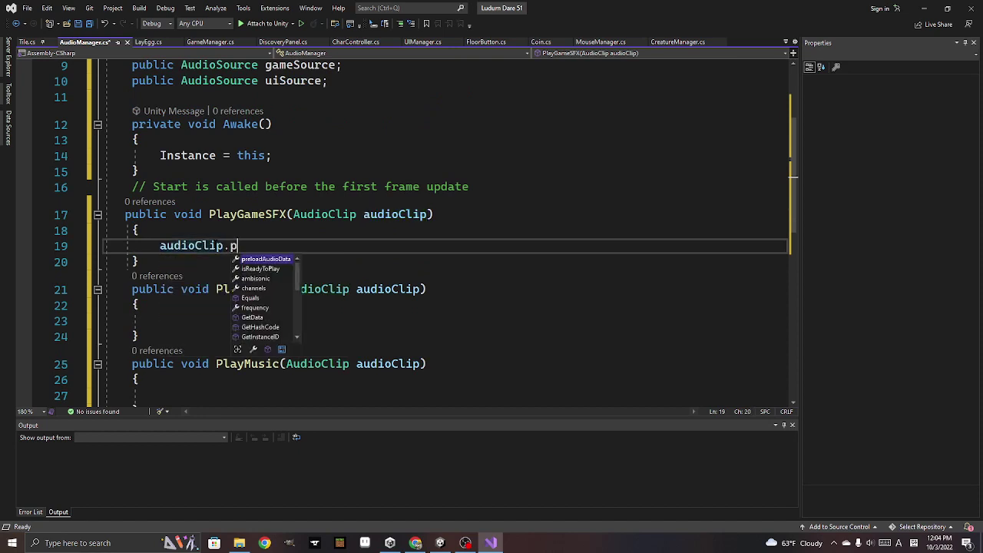
type("la")
key("BackSpace")
key("BackSpace")
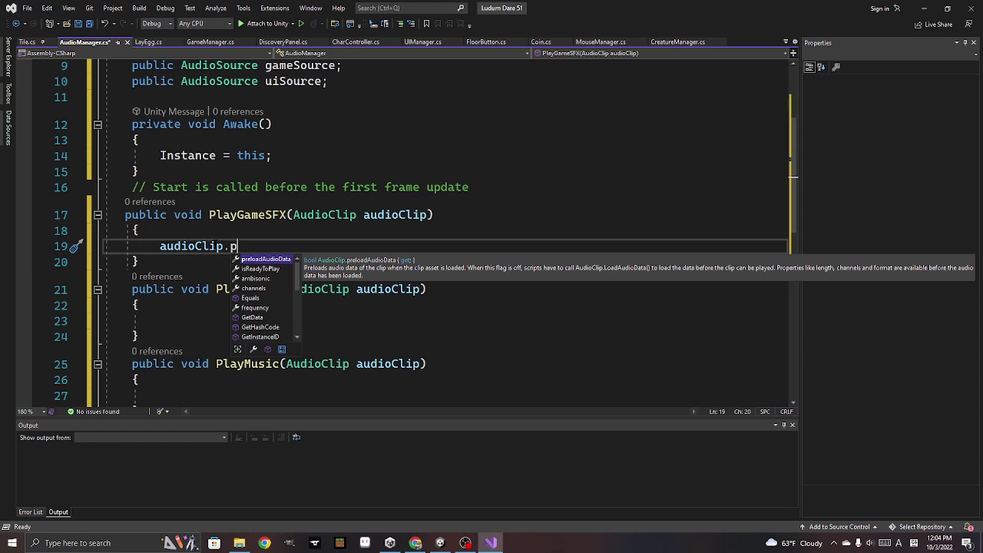
key("BackSpace")
key("BackSpace")
key("BackSpace")
key("BackSpace")
key("BackSpace")
key("BackSpace")
key("BackSpace")
key("BackSpace")
key("BackSpace")
key("BackSpace")
key("BackSpace")
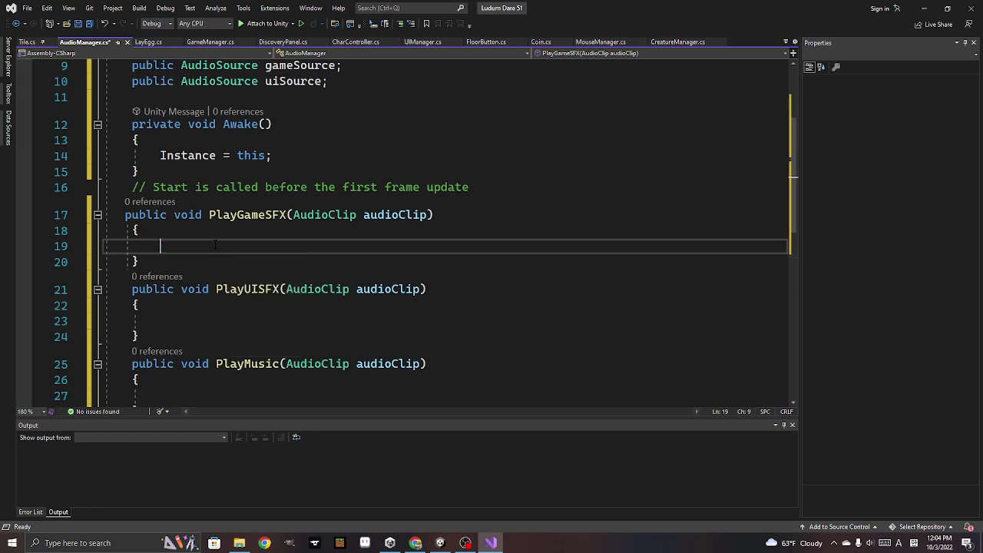
scroll(209, 237, "up", 1)
scroll(358, 274, "up", 1)
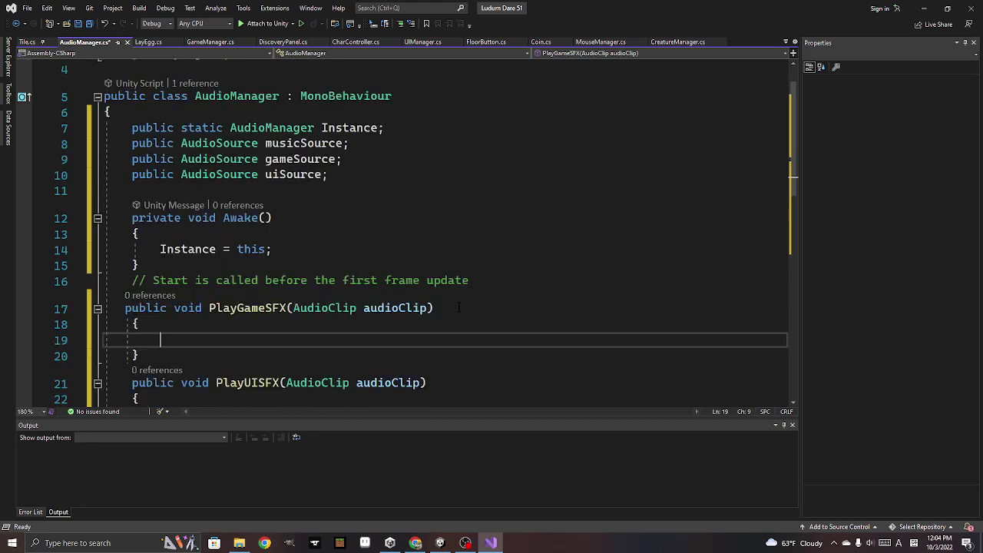
scroll(462, 310, "down", 1)
type("game")
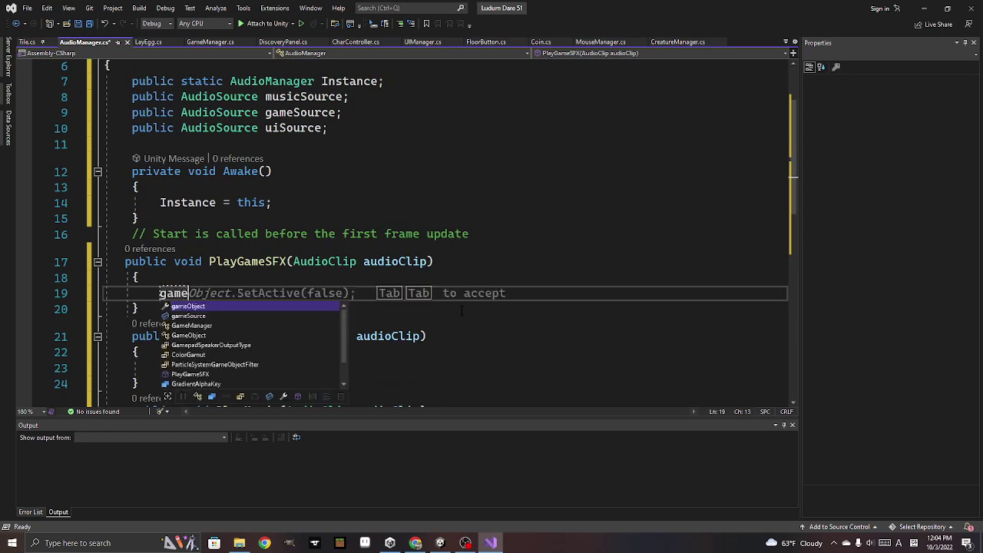
type("Sou")
key("Tab")
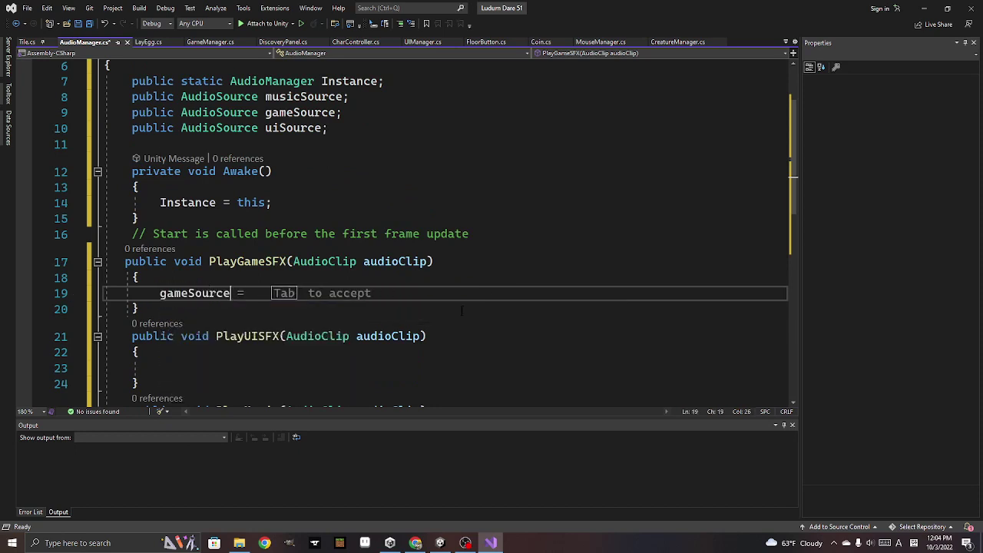
type(".pla")
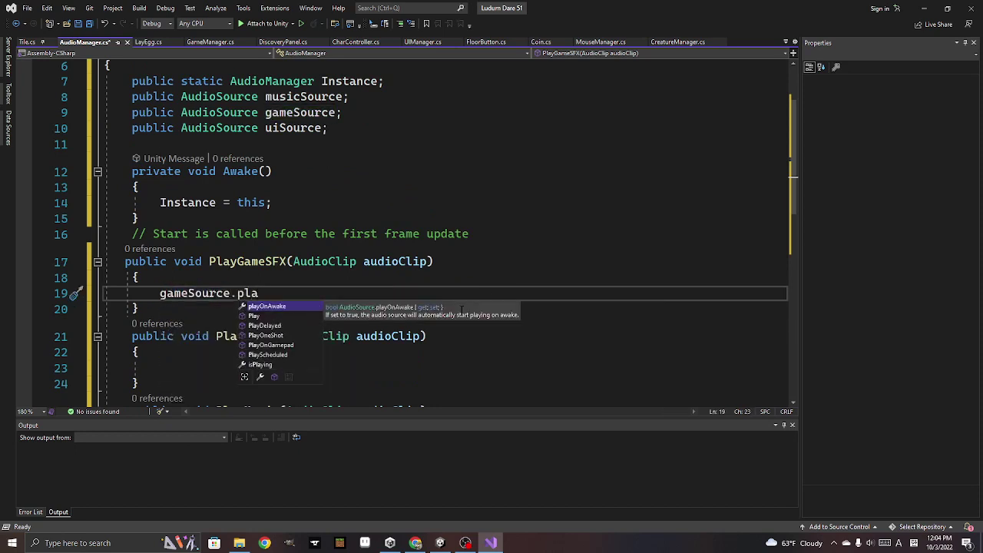
key("Down")
key("Down")
key("Down")
key("Tab")
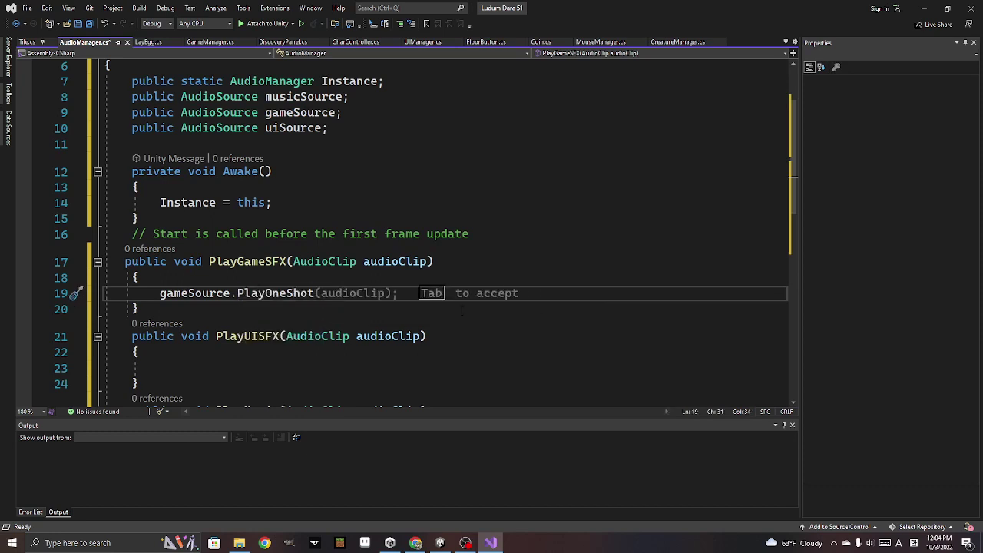
key("Tab")
key("Down")
key("Down")
key("Down")
key("Down")
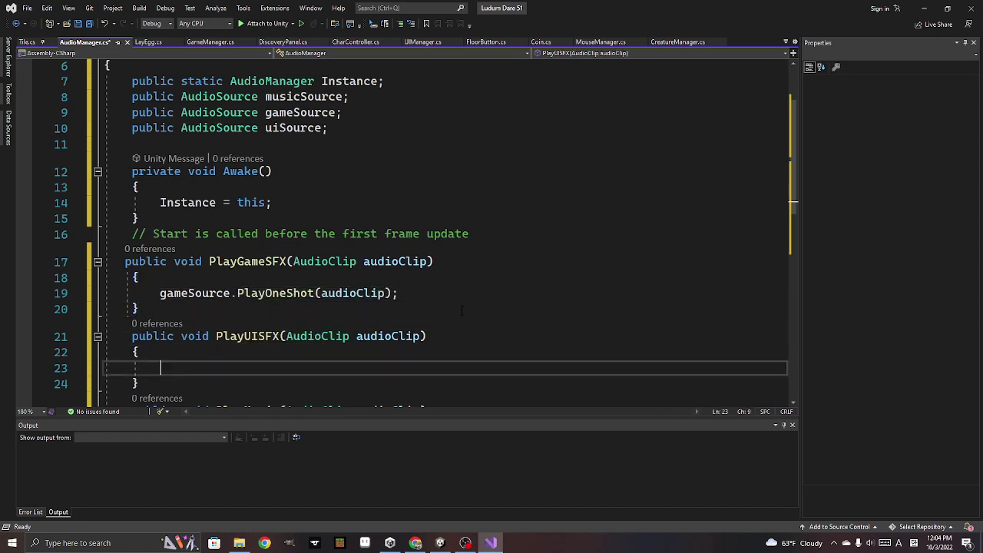
Declare 'public float volume;' on line 11 beneath the three AudioSource fields
left_click(242, 144)
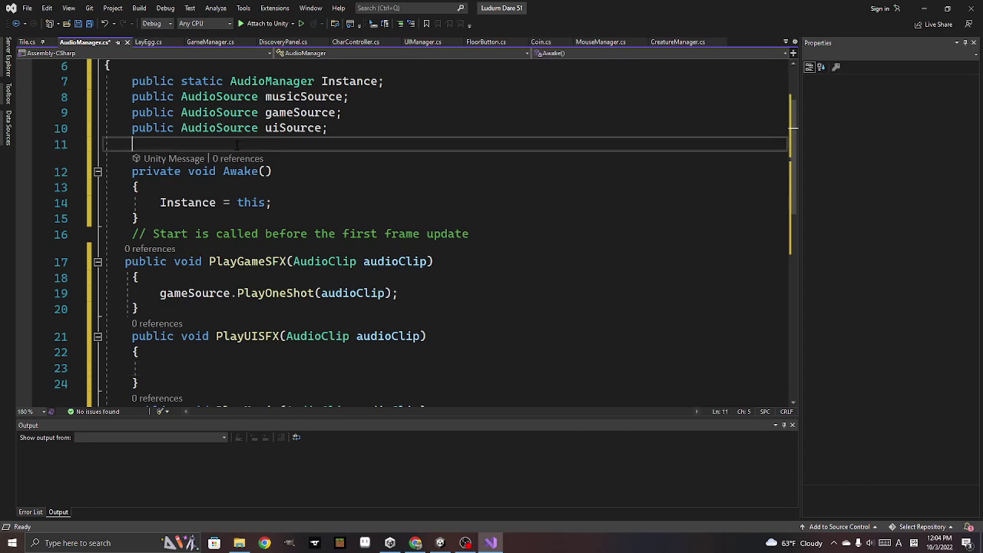
type("public")
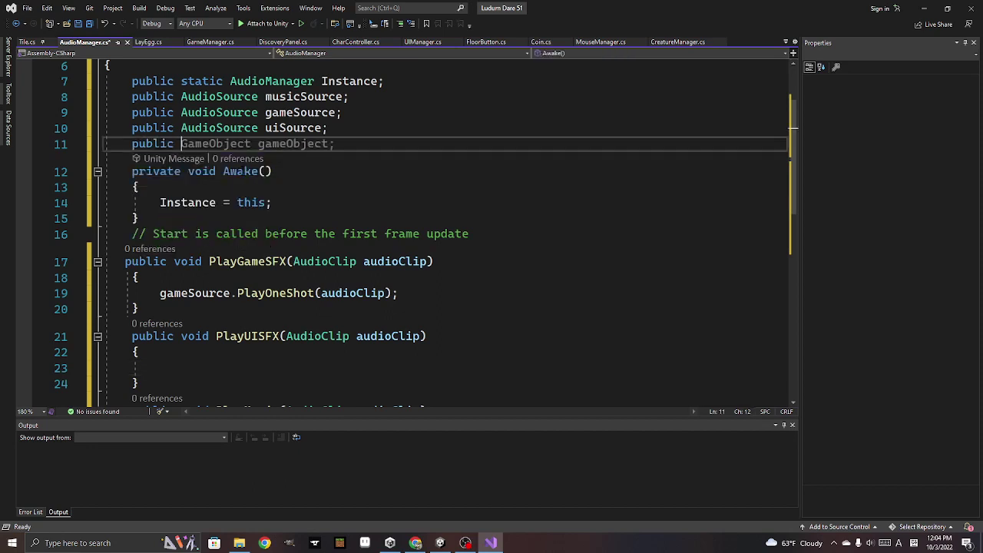
type(" vol")
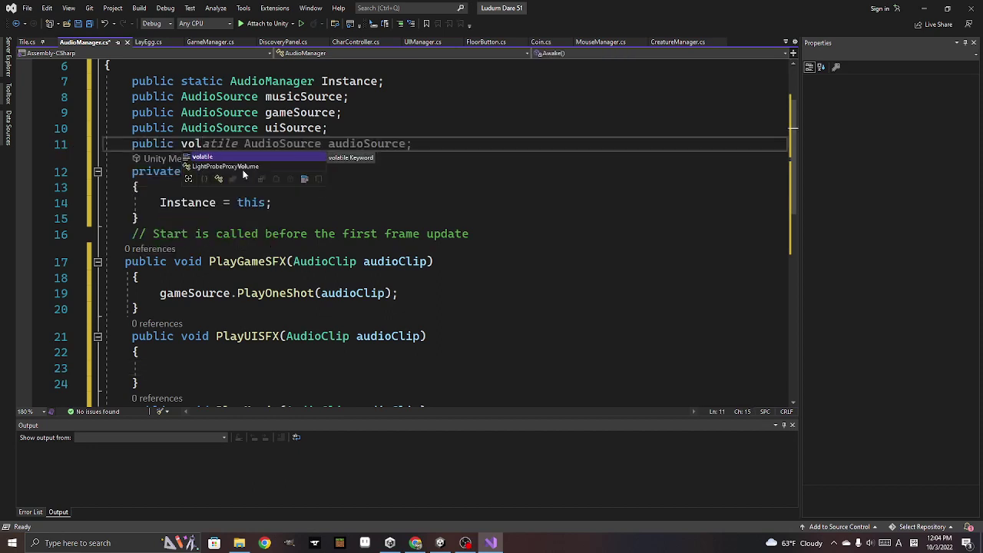
key("BackSpace")
key("BackSpace")
key("BackSpace")
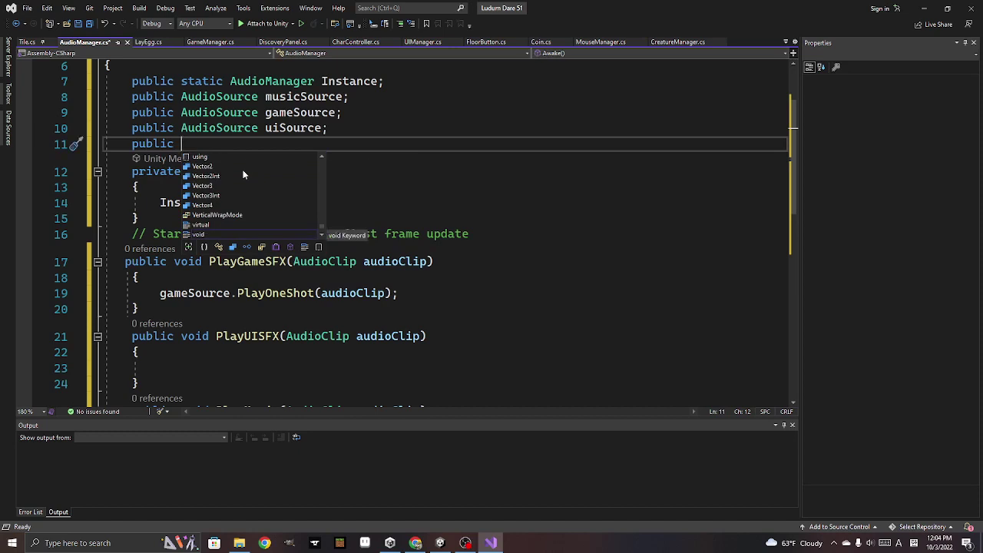
type("float ")
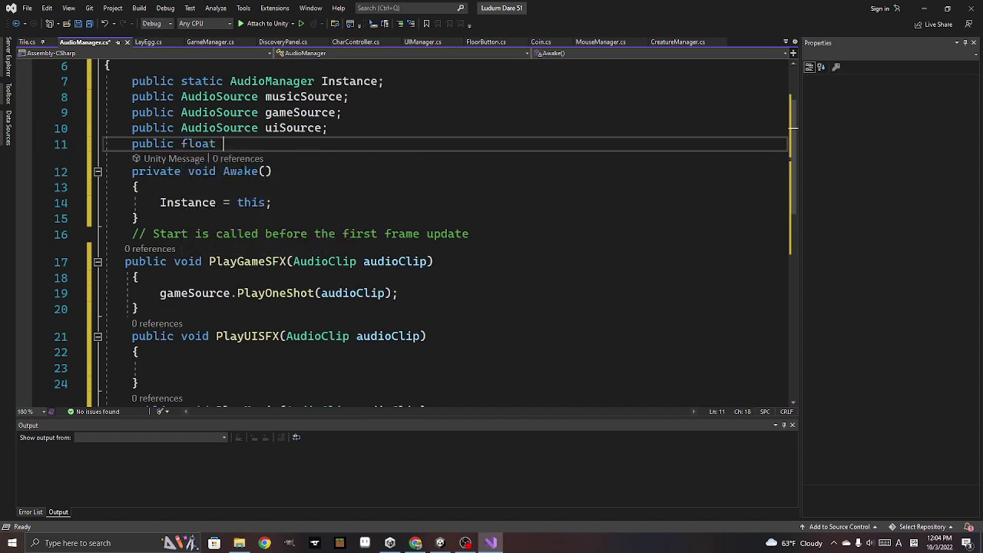
type("volume;")
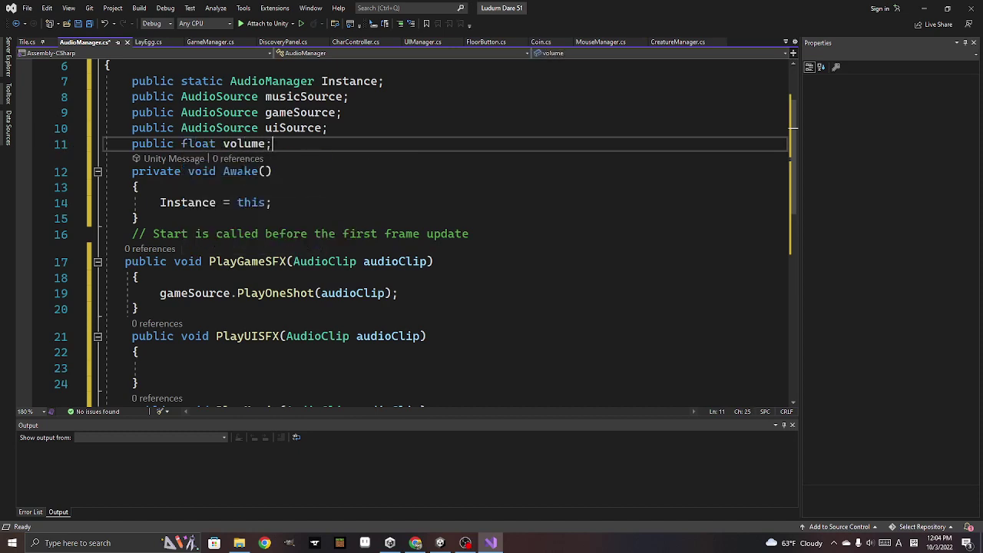
key("Down")
key("Down")
key("Down")
key("Up")
key("Up")
key("Up")
left_click(369, 278)
key("Return")
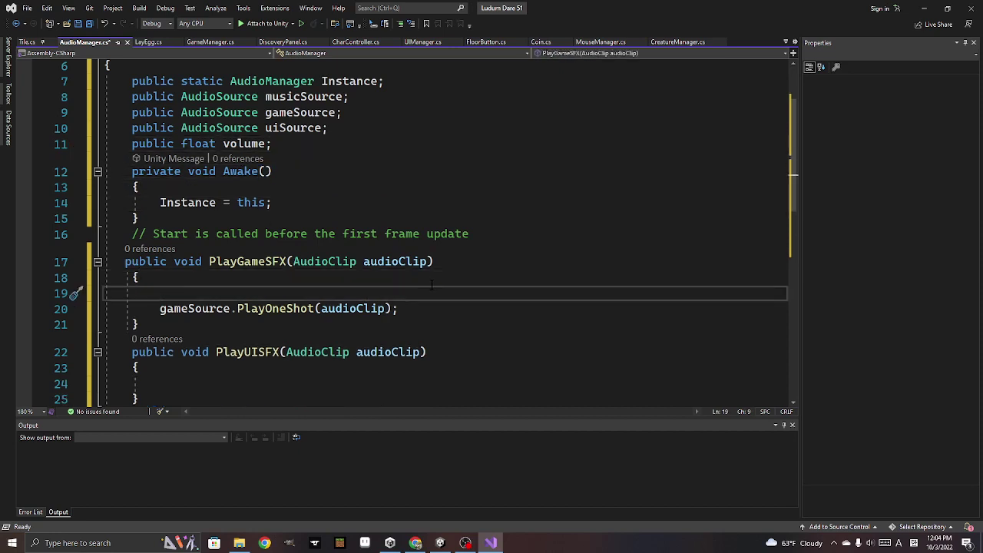
Add 'gameSource.volume = volume;' to the PlayGameSFX method
type("public")
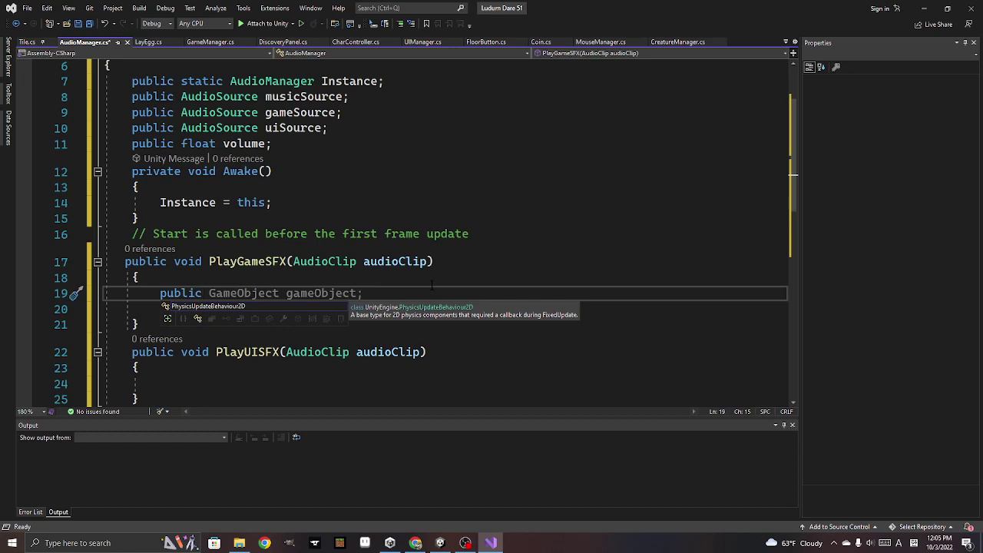
type(" float")
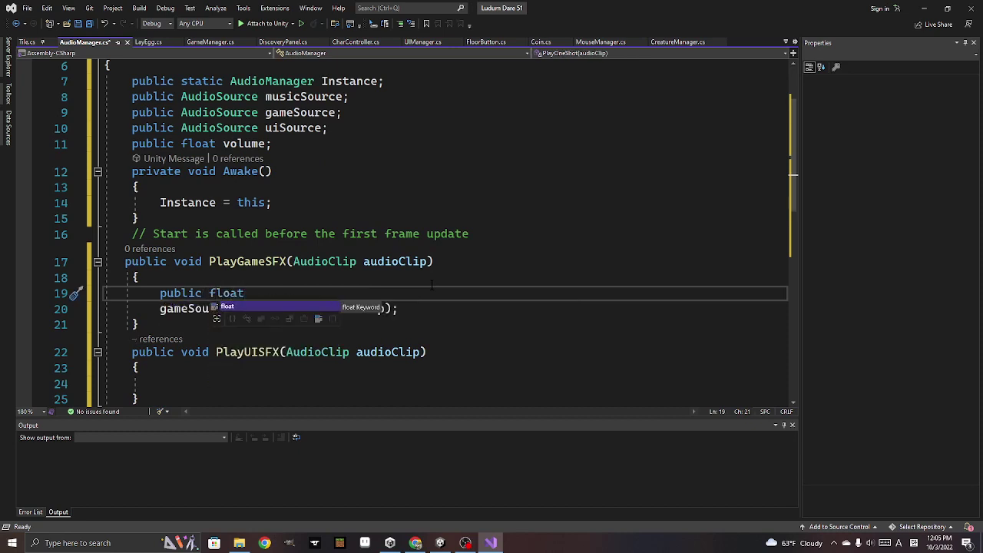
key("BackSpace")
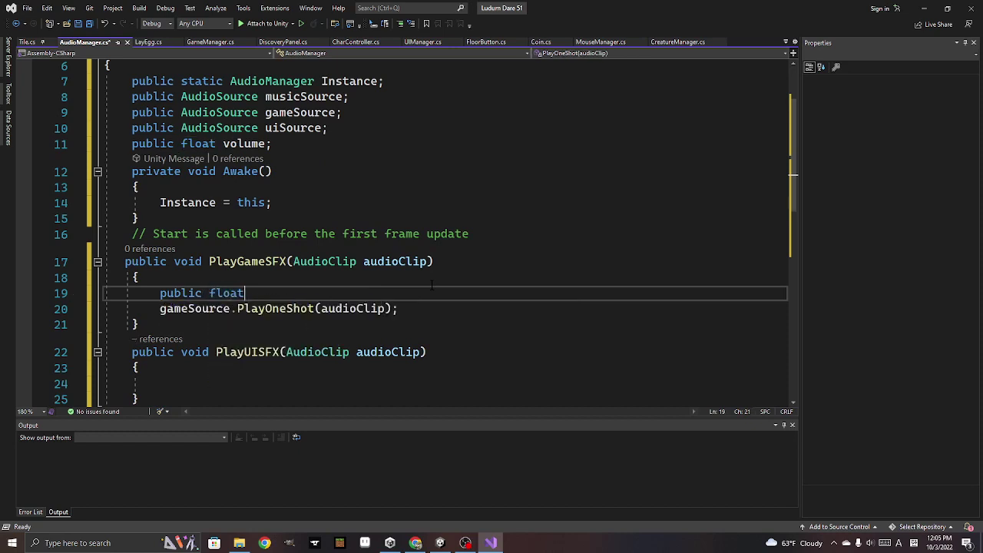
key("BackSpace")
key("BackSpace")
key("BackSpace")
key("BackSpace")
key("BackSpace")
key("BackSpace")
key("BackSpace")
key("BackSpace")
type("g")
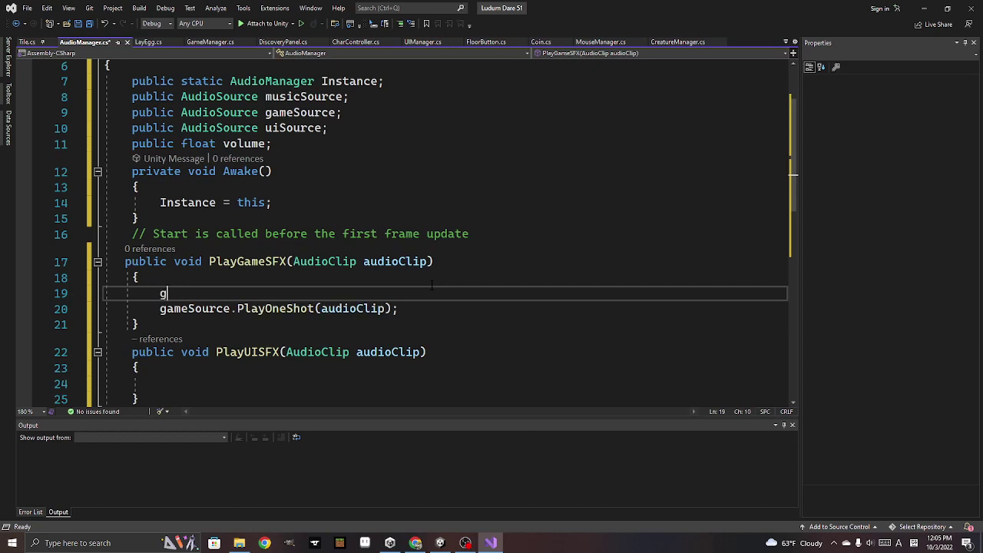
type("ame")
key("Tab")
type(".")
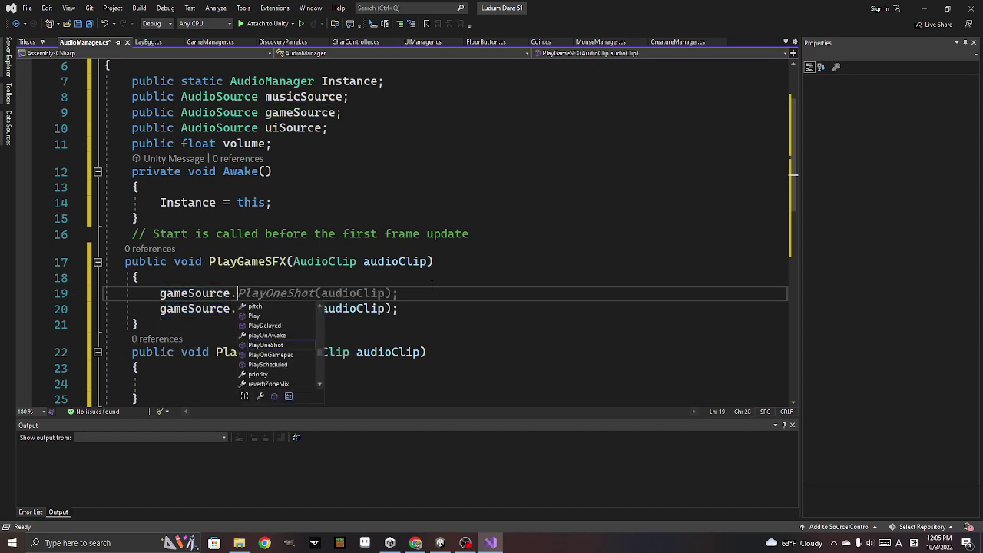
type("vo")
key("Tab")
key("Tab")
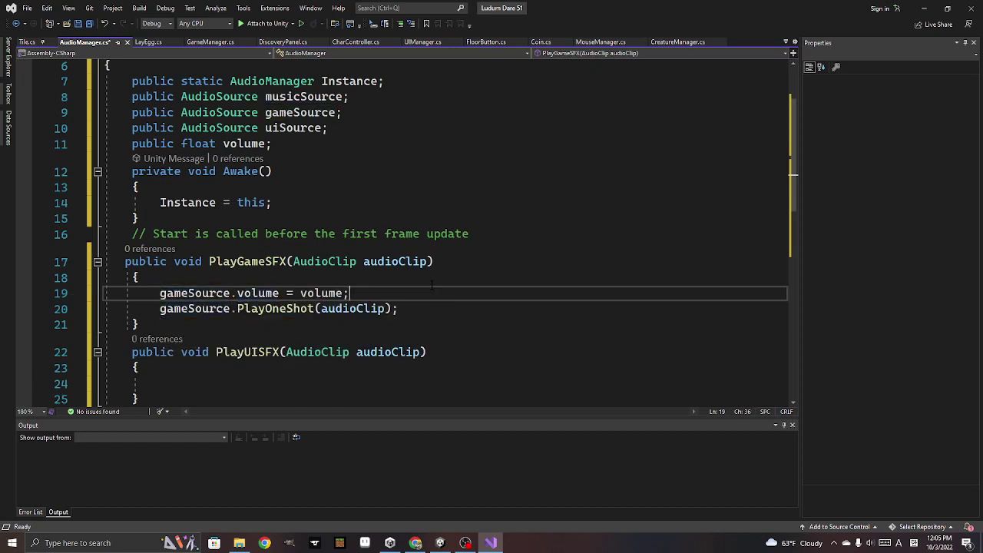
scroll(409, 287, "down", 2)
scroll(409, 287, "up", 1)
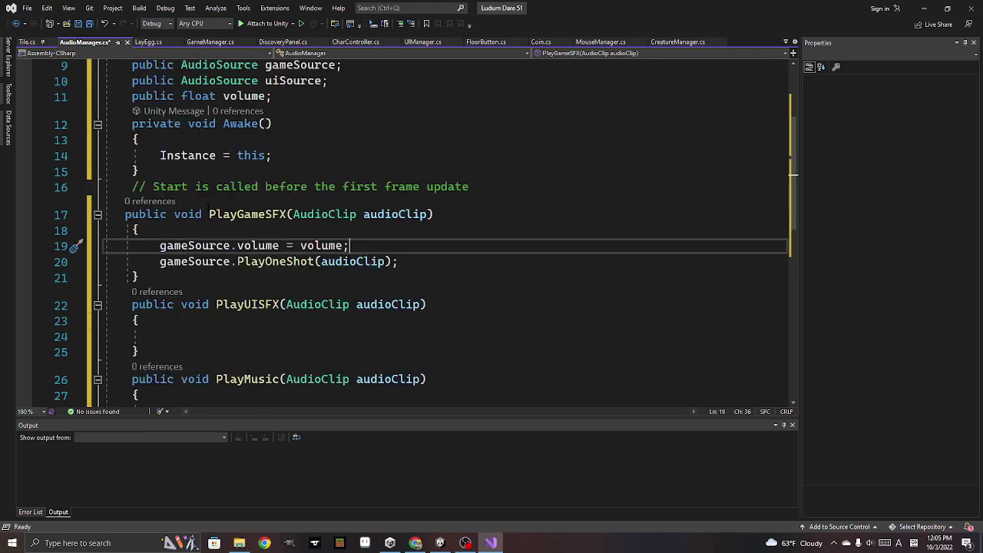
Copy the gameSource volume line into the PlayUISFX and PlayMusic methods
left_click_drag(160, 246, 349, 246)
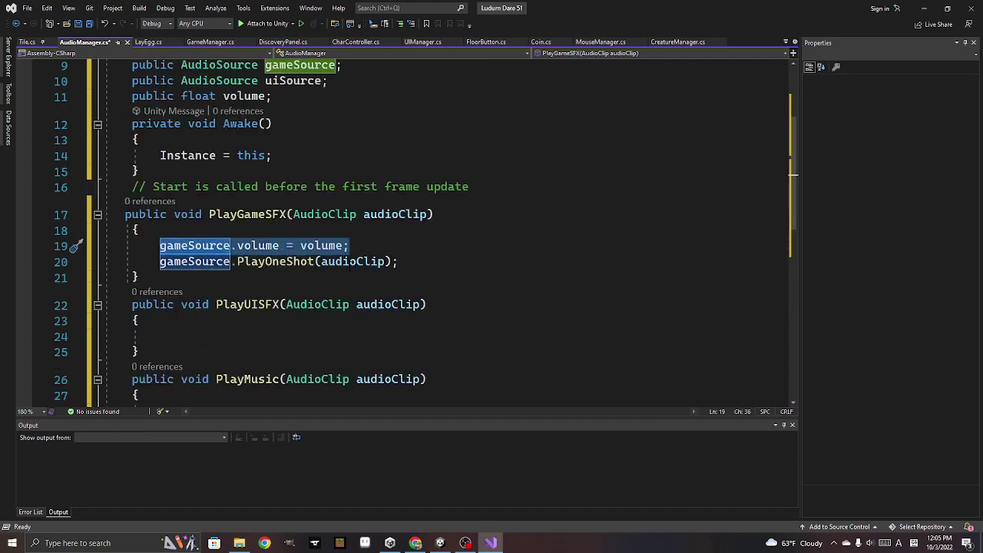
key("ctrl+c")
left_click(217, 338)
key("ctrl+v")
scroll(218, 338, "down", 2)
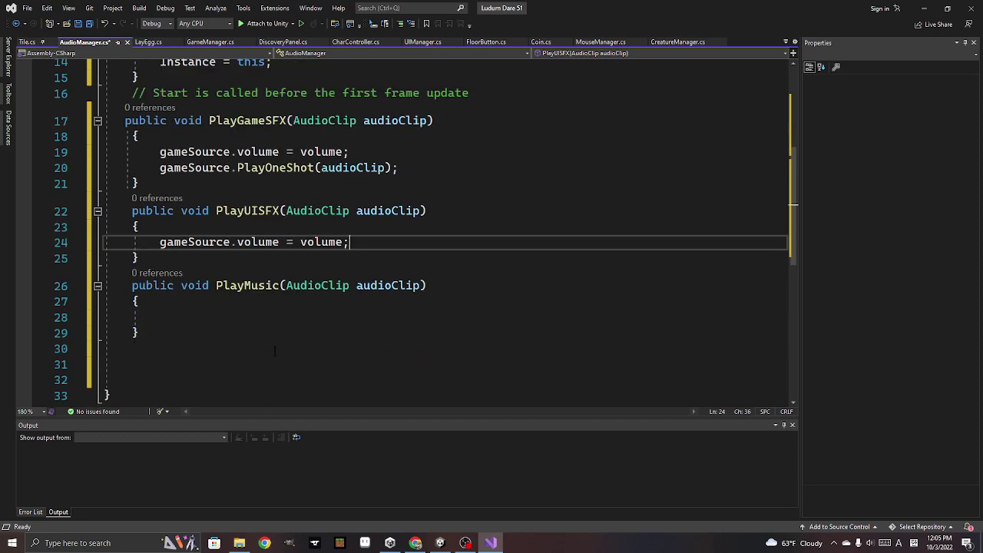
left_click(206, 316)
key("ctrl+v")
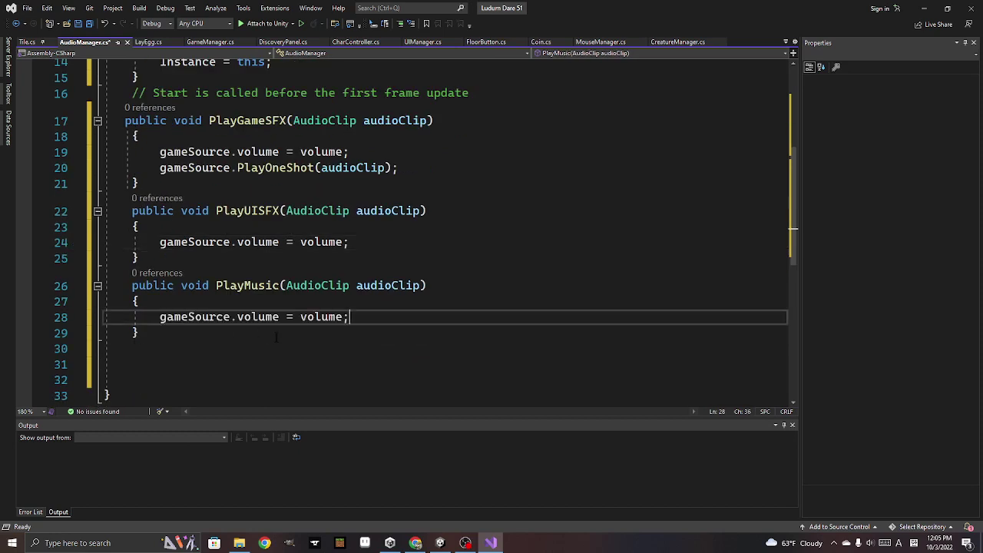
key("Return")
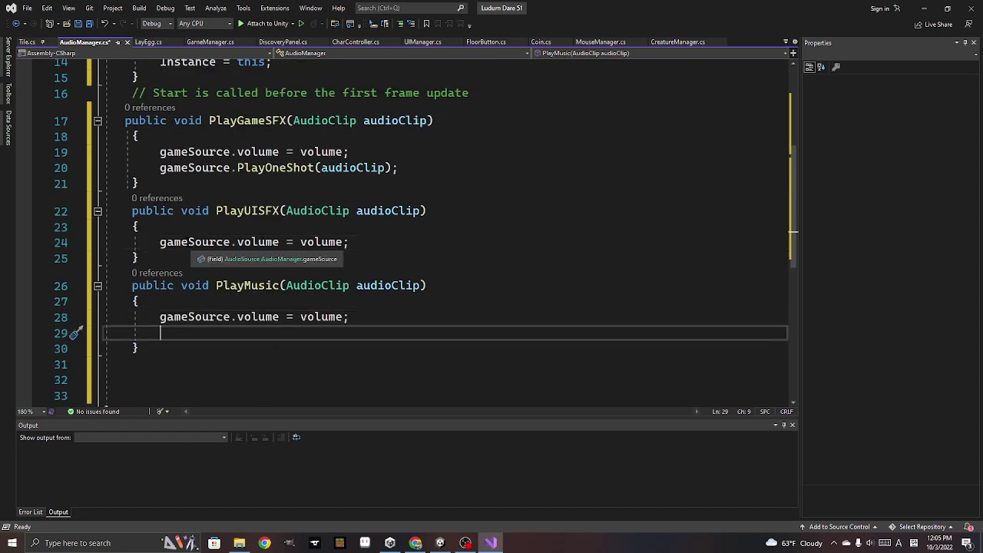
Rename the pasted sources to uiSource in PlayUISFX and musicSource in PlayMusic
left_click(162, 243)
key("Delete")
key("Delete")
key("Delete")
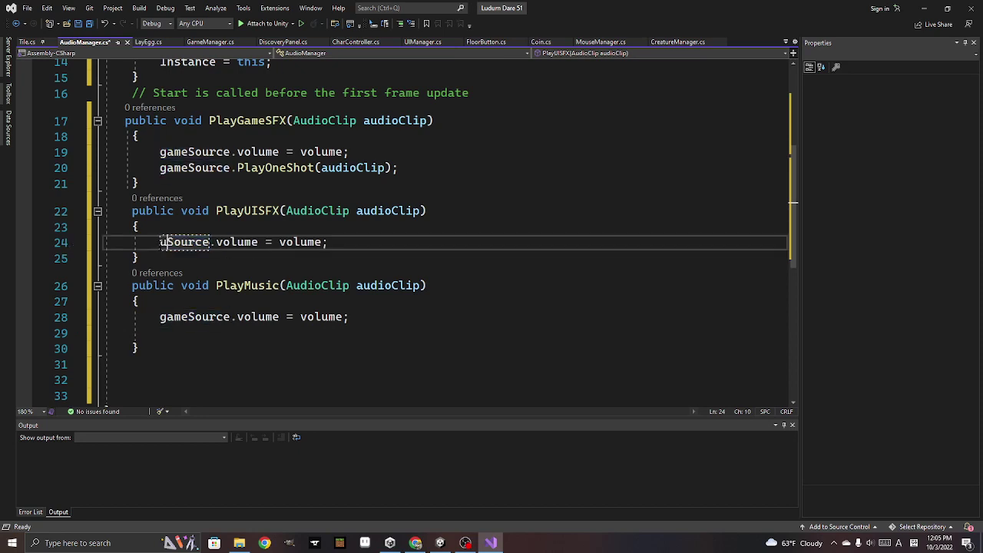
type("ui")
key("Down")
key("Down")
key("Down")
key("Down")
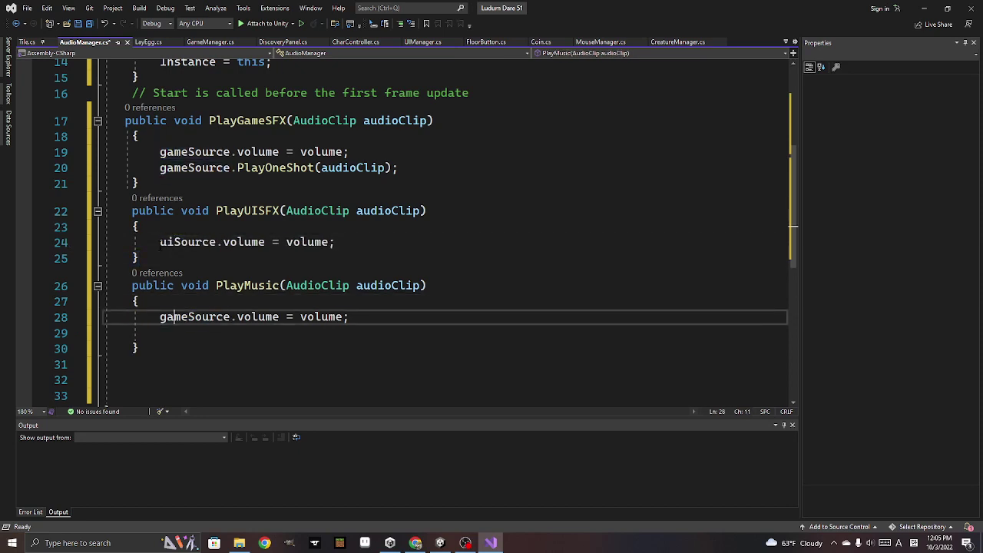
key("Delete")
key("Delete")
key("BackSpace")
key("BackSpace")
type("m")
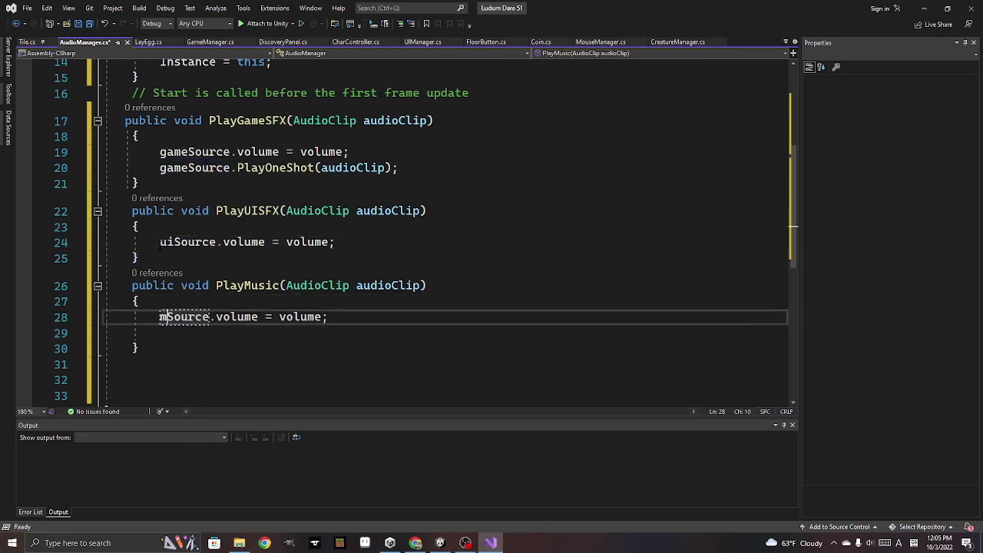
type("usic")
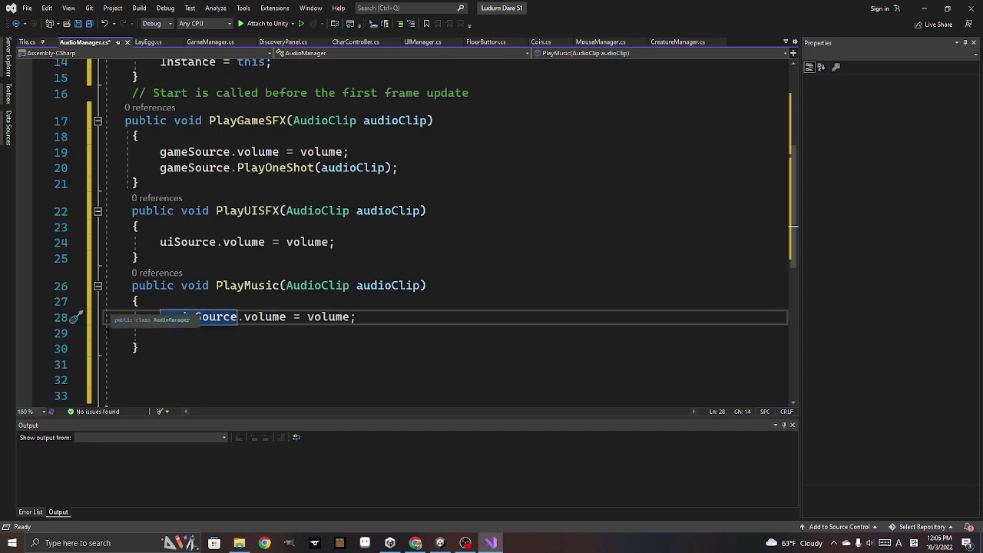
left_click(287, 334)
key("BackSpace")
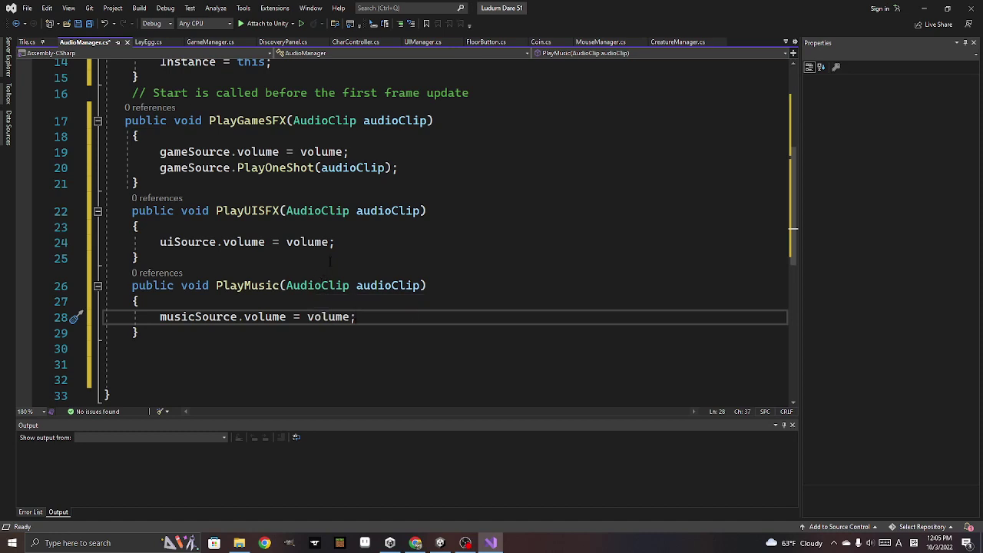
left_click_drag(160, 168, 409, 175)
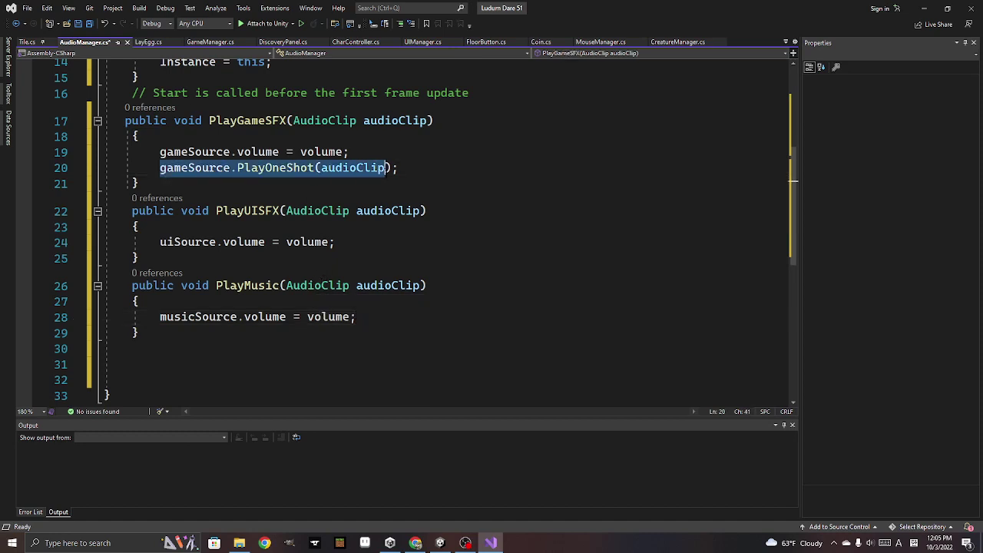
Add 'uiSource.PlayOneShot(audioClip);' to PlayUISFX
left_click(354, 246)
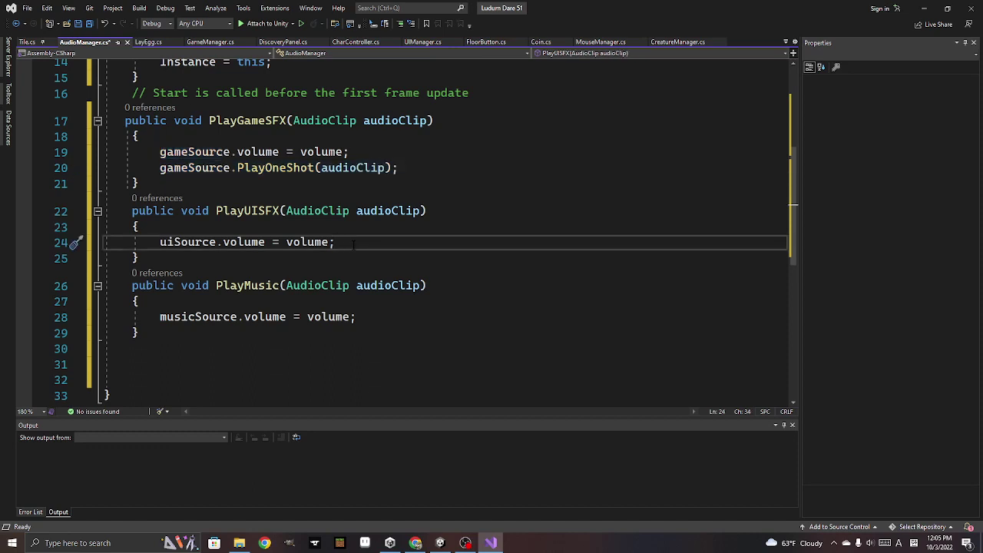
key("Return")
key("ctrl+v")
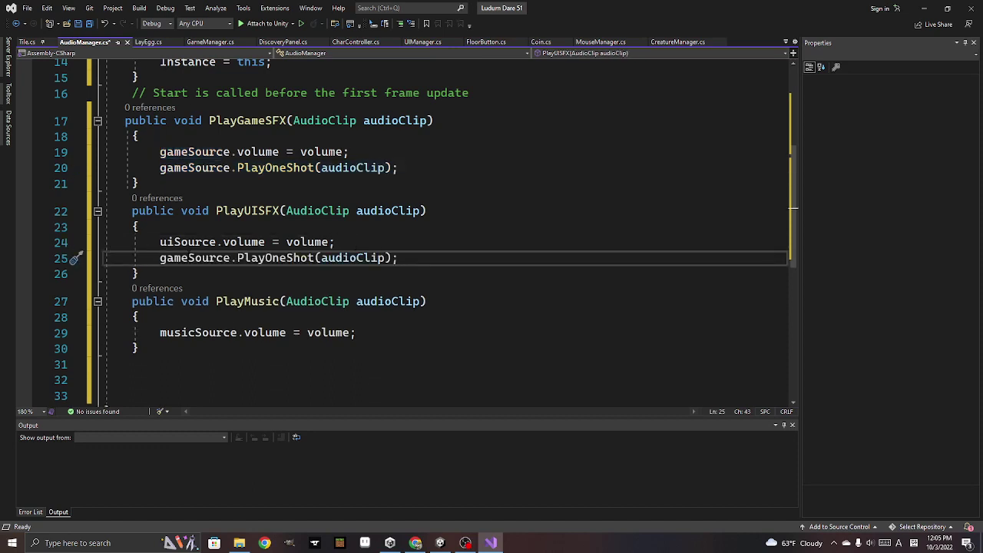
left_click_drag(186, 258, 160, 258)
type("ui")
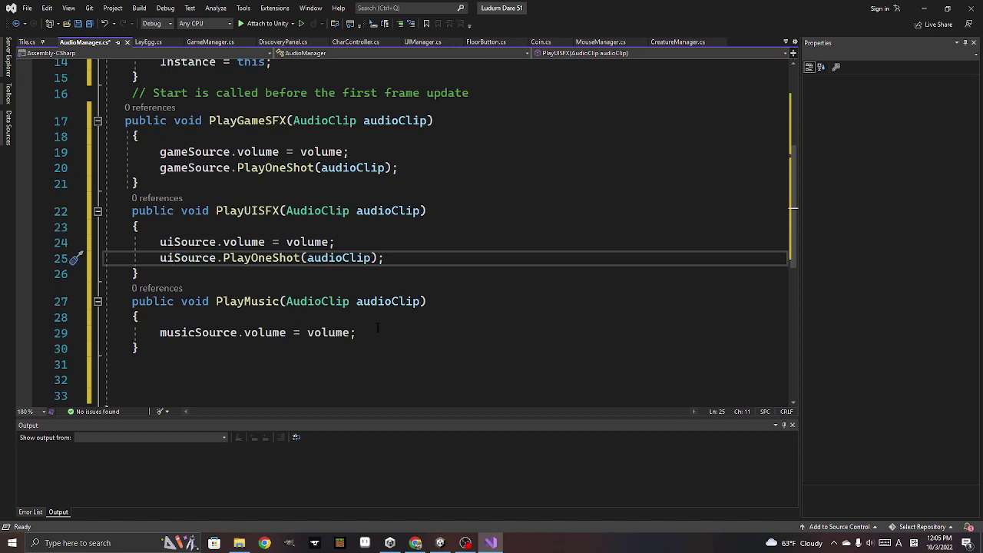
Add a musivSource play call to PlayMusic, trimming OneShot so it uses Play
left_click(370, 332)
key("Return")
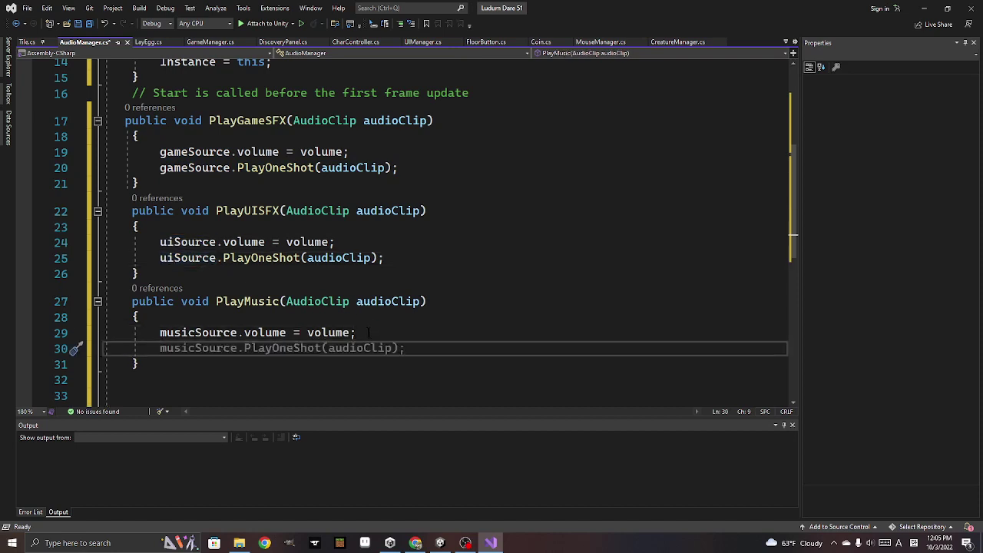
key("ctrl+v")
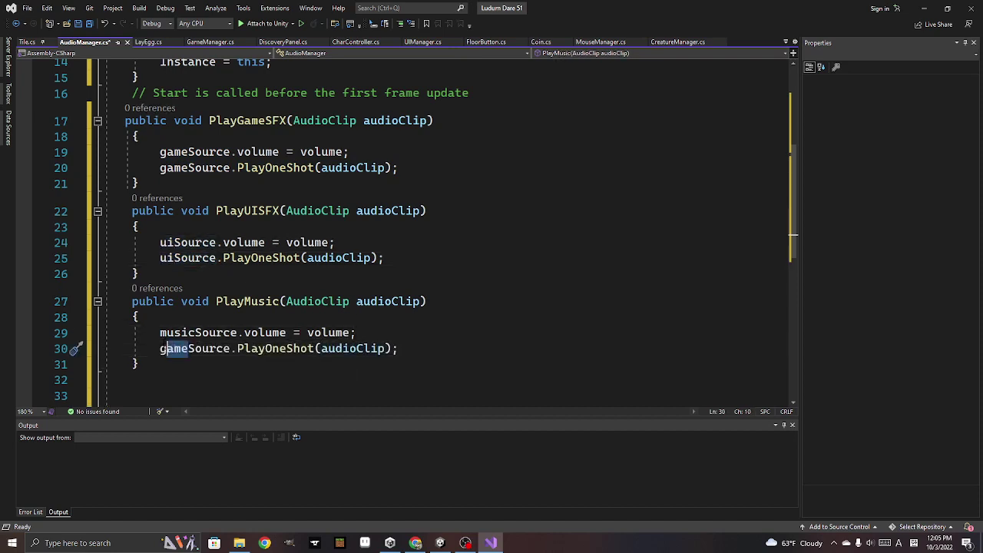
left_click_drag(186, 348, 160, 348)
type("mus")
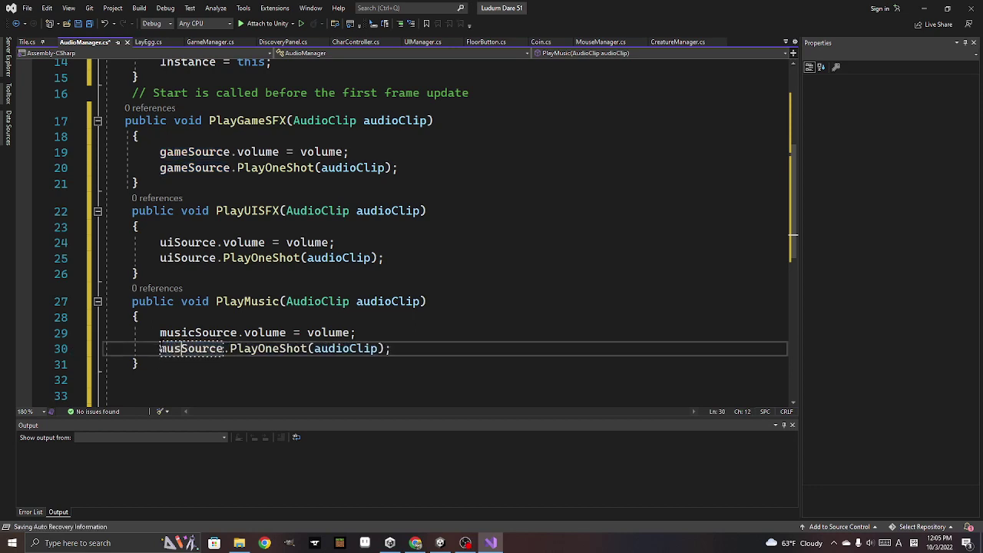
type("iv")
left_click(321, 348)
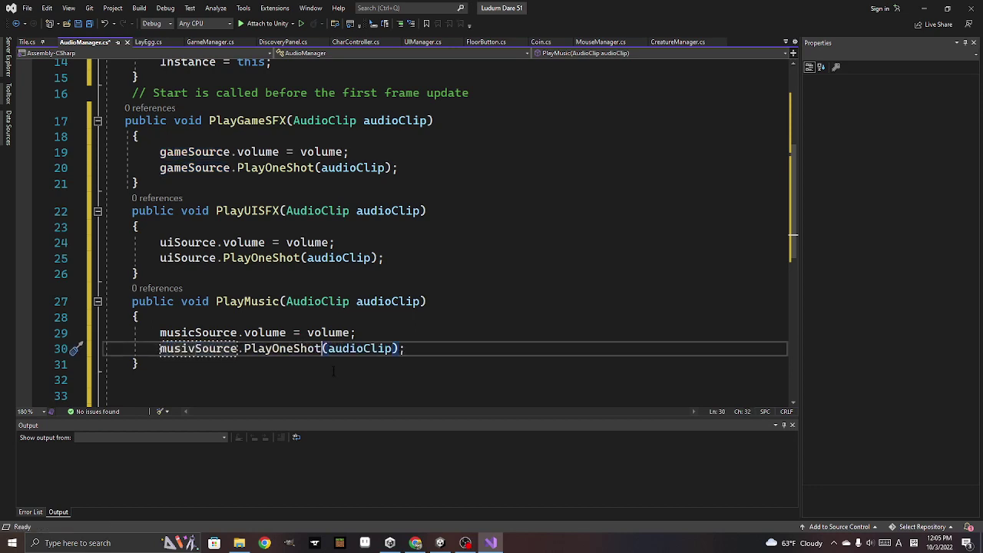
key("BackSpace")
key("BackSpace")
key("BackSpace")
key("BackSpace")
key("BackSpace")
left_click(374, 331)
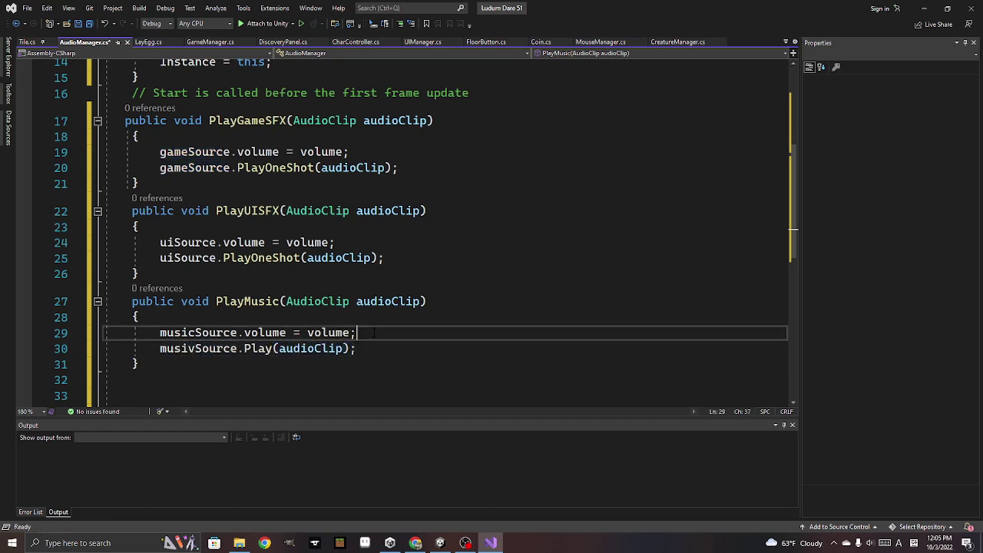
Save the AudioManager script and review the code
left_click(91, 24)
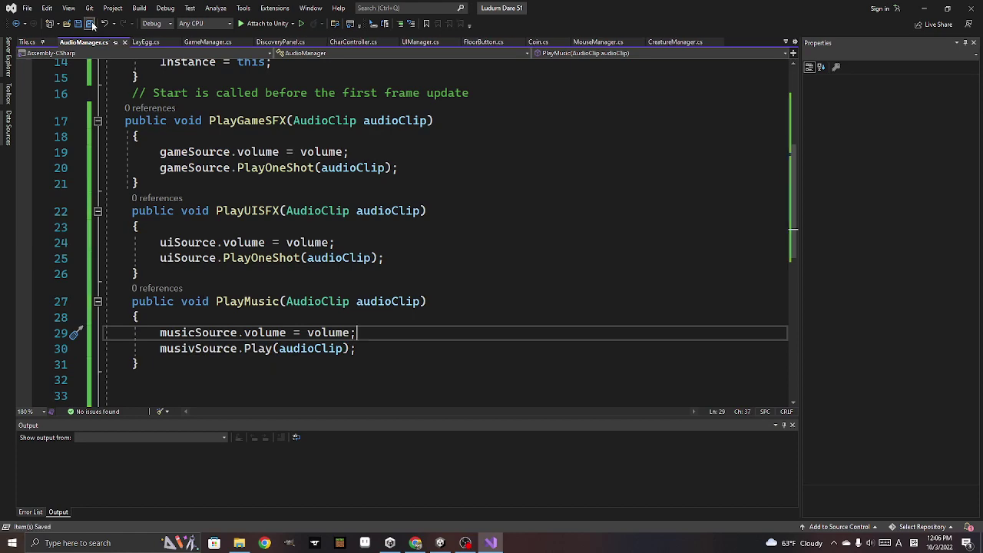
scroll(456, 252, "up", 3)
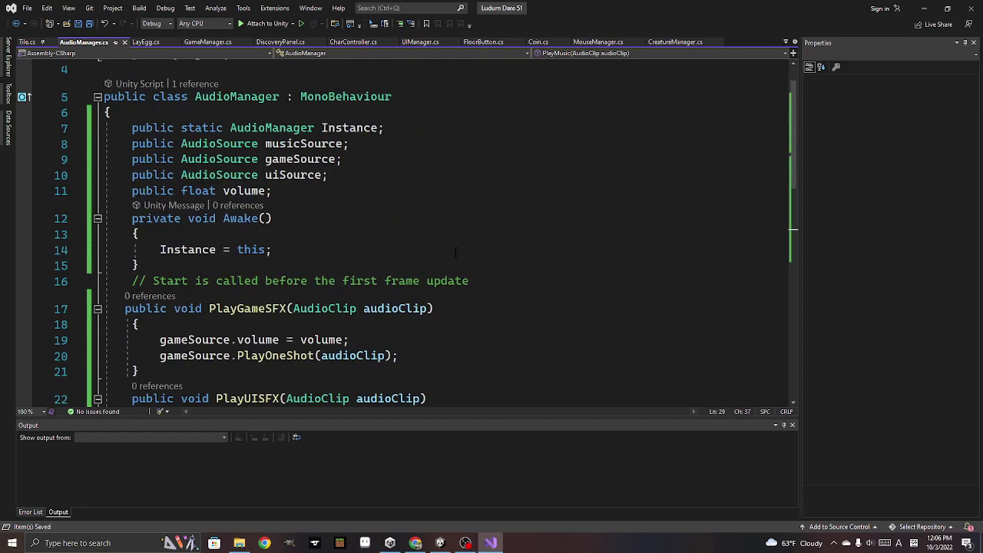
scroll(455, 252, "up", 1)
scroll(455, 252, "down", 2)
scroll(455, 252, "down", 7)
scroll(456, 251, "up", 3)
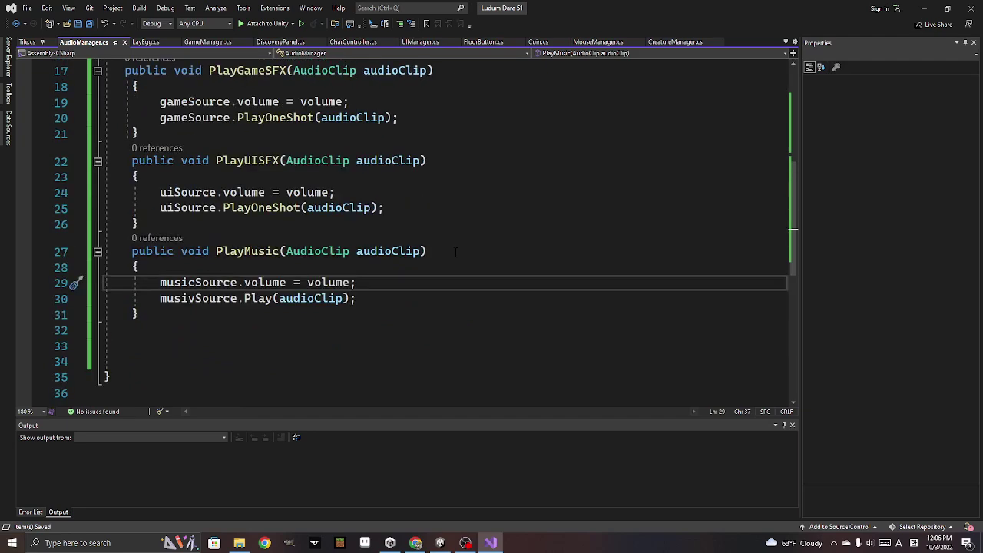
scroll(456, 252, "up", 3)
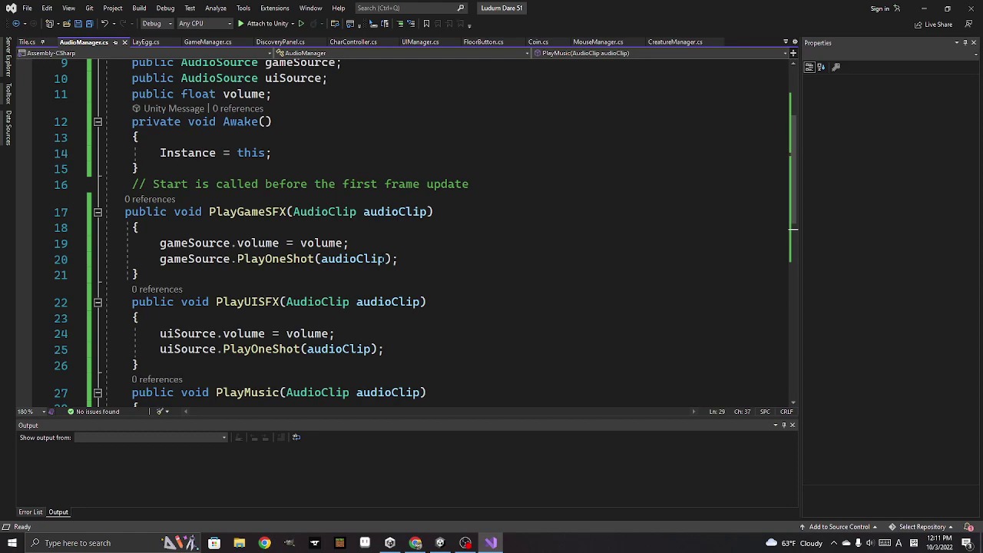
scroll(371, 258, "up", 3)
Declare 'public AudioClip layEgg;' below the volume field
left_click(338, 220)
key("Down")
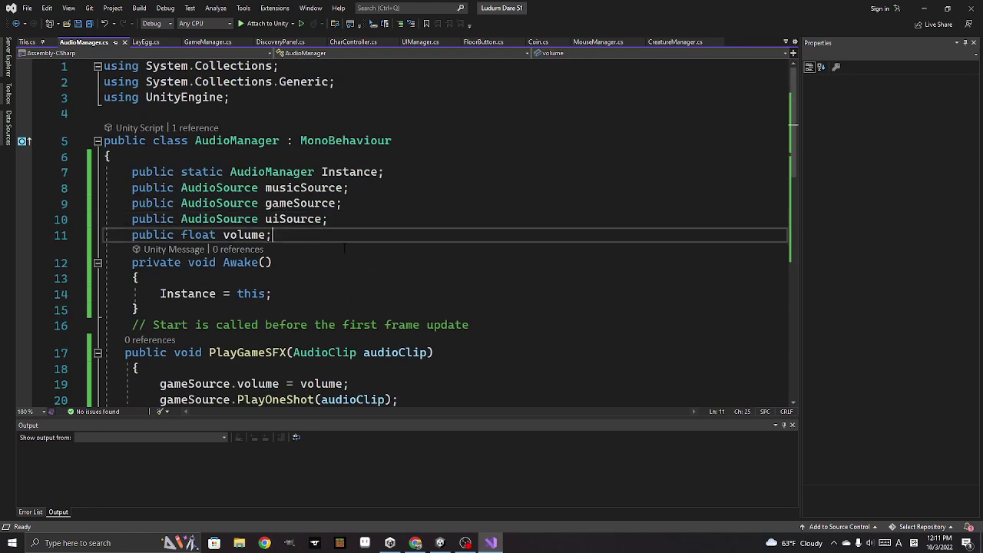
key("Return")
key("Return")
type("publ")
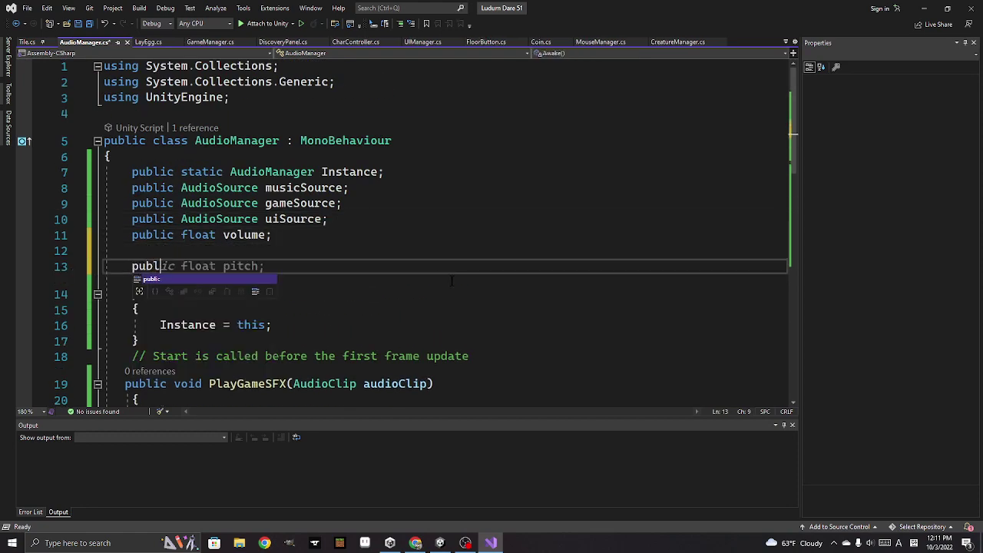
type("ic A")
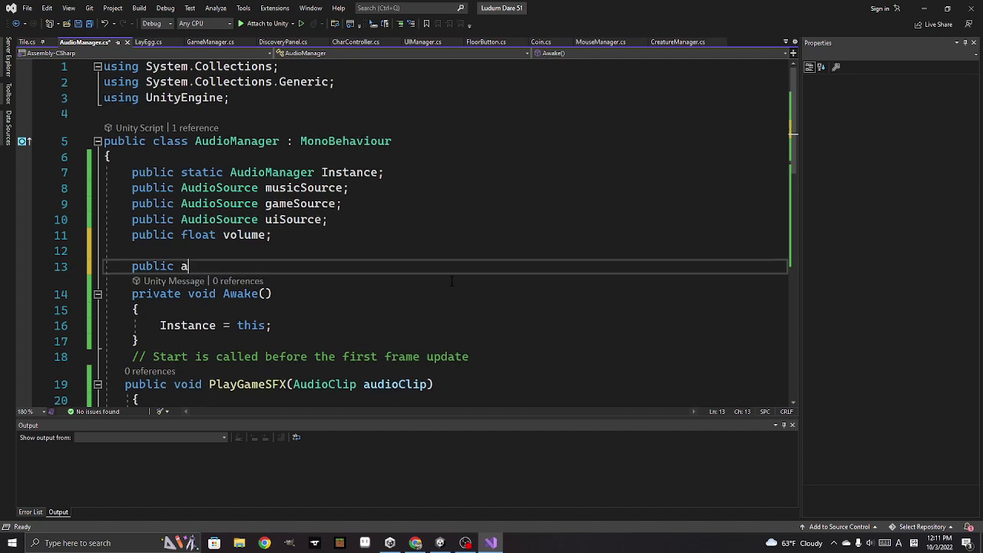
type("udi")
key("Tab")
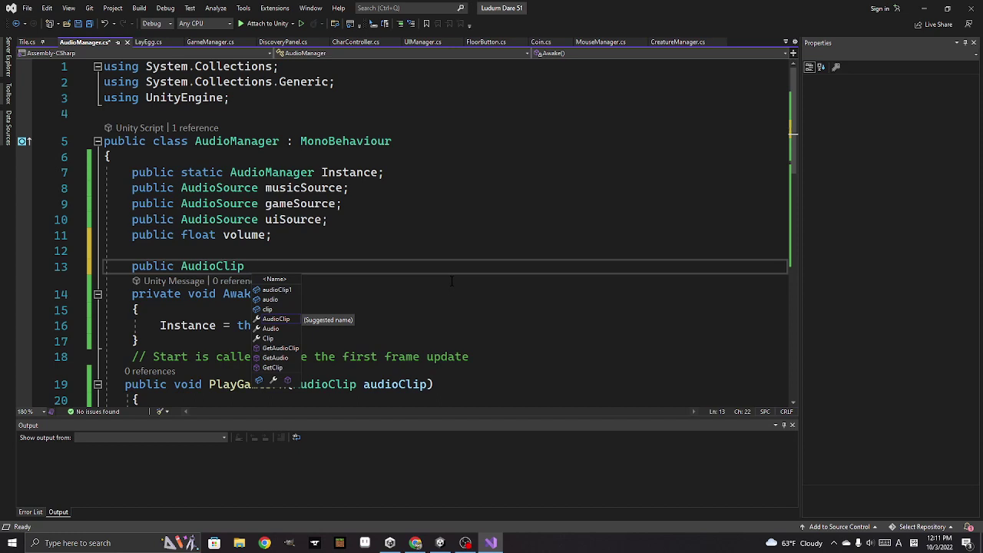
type("layEgg")
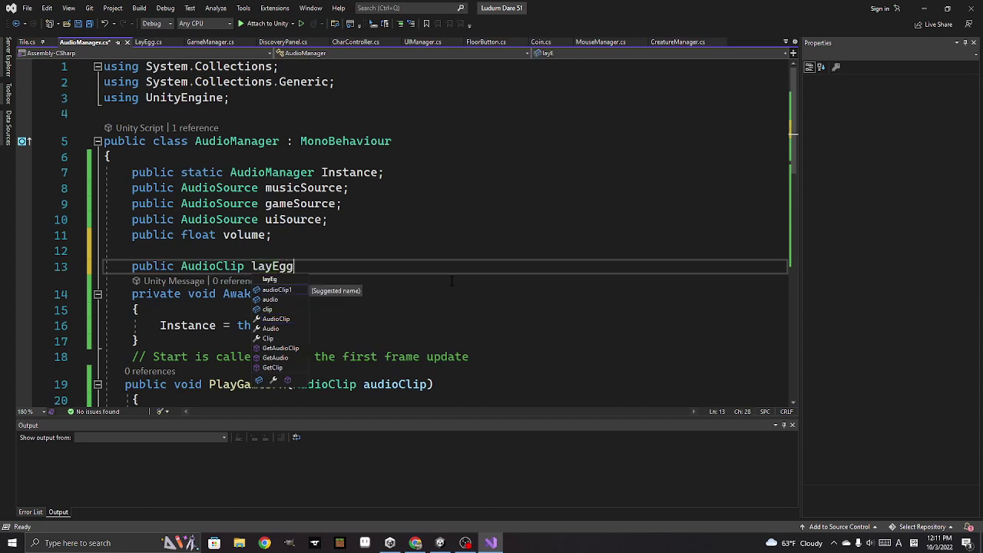
type(";")
key("Return")
Add a public AudioClip coin field, keeping the layEgg field name unchanged
type("p")
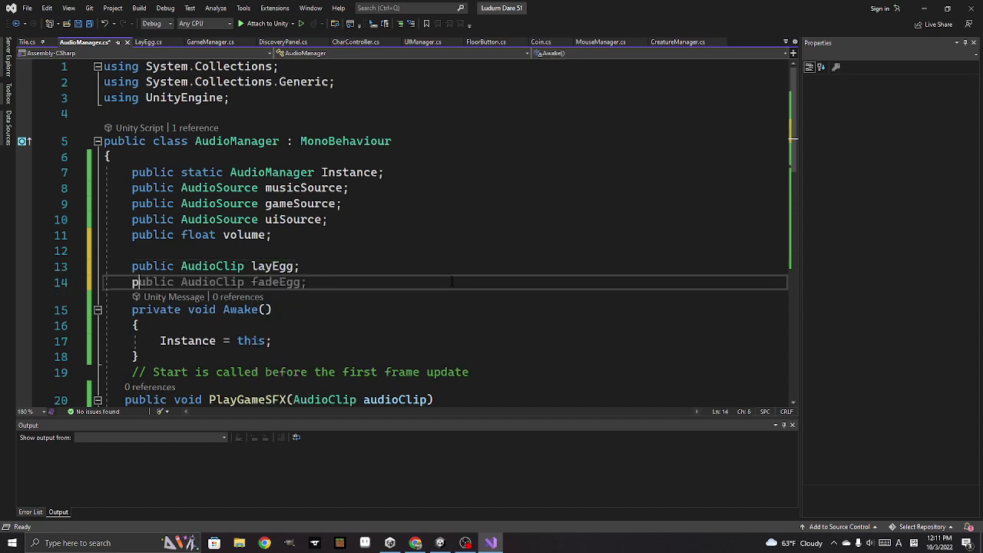
type("ublic audi")
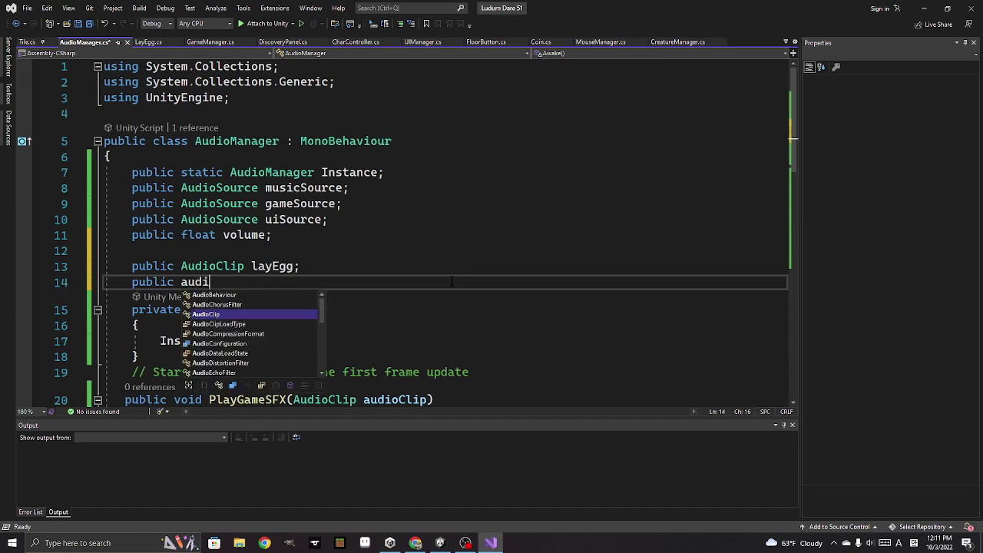
type("oCl")
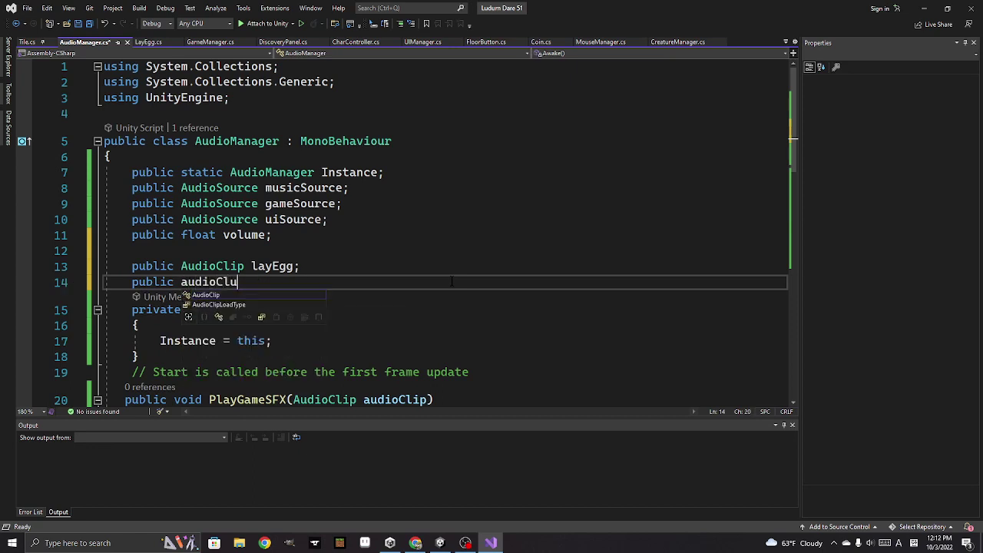
type("ip ")
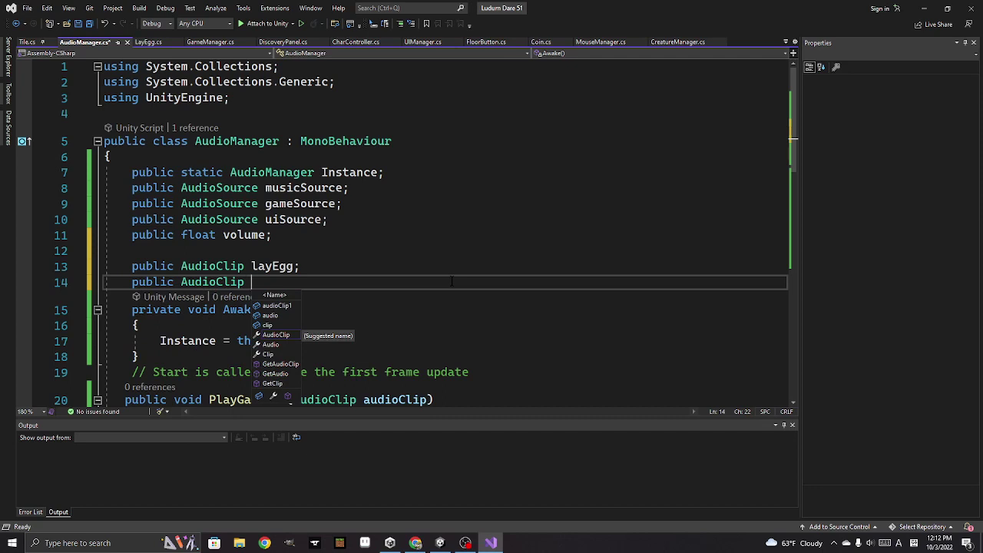
type("coin")
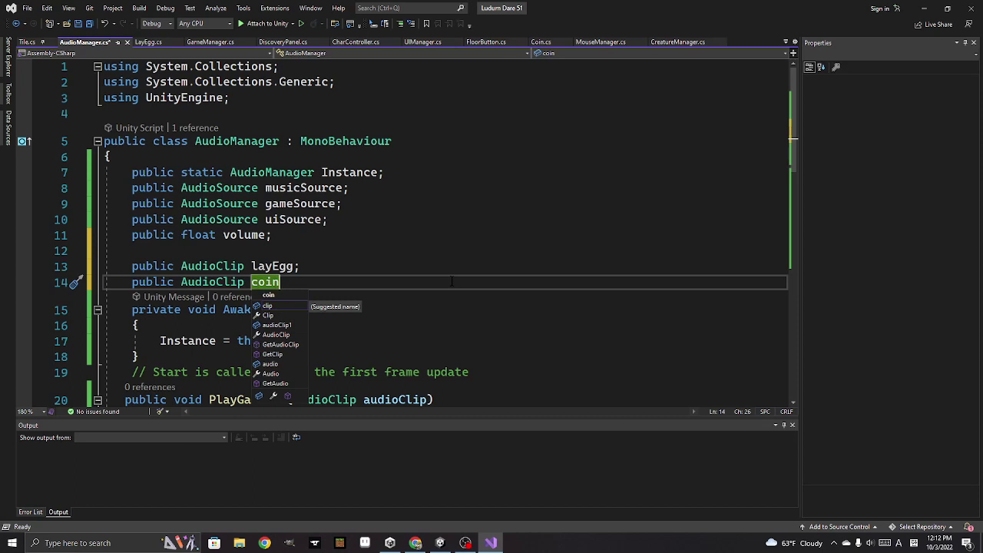
type(";")
key("Return")
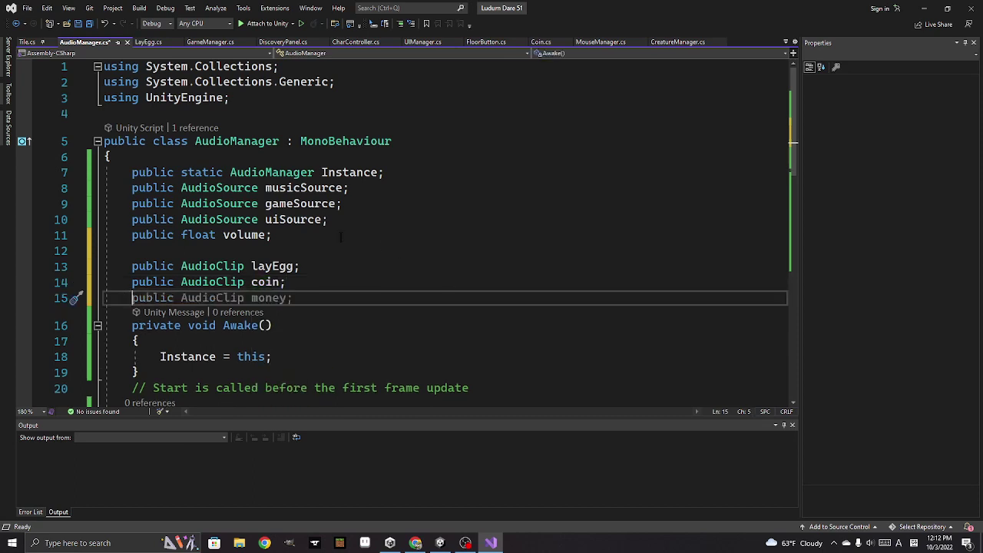
left_click(293, 265)
key("ctrl+r")
key("ctrl+r")
type("Cli")
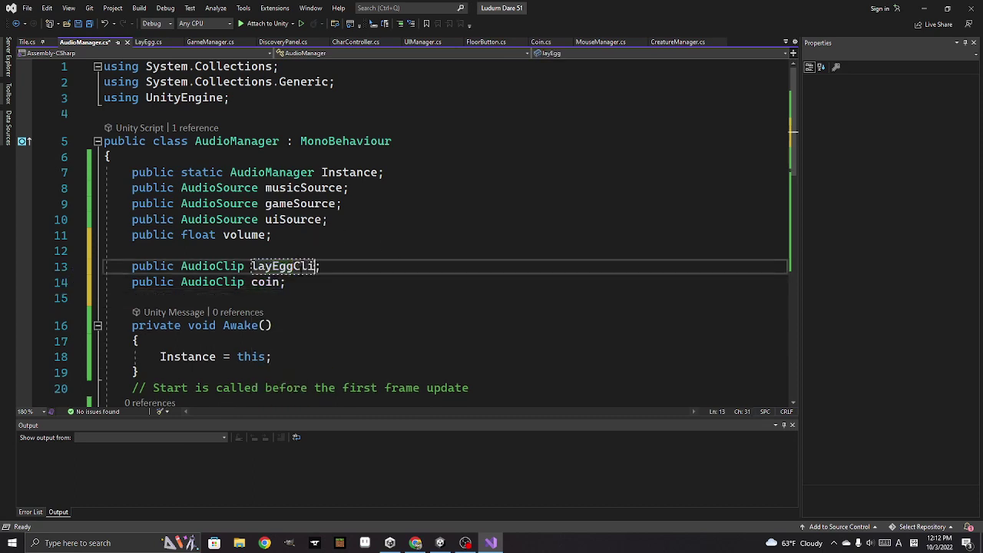
type("p")
key("BackSpace")
key("BackSpace")
key("BackSpace")
key("BackSpace")
key("Return")
Add public AudioClip fields destroy and menuClick below coin
key("Down")
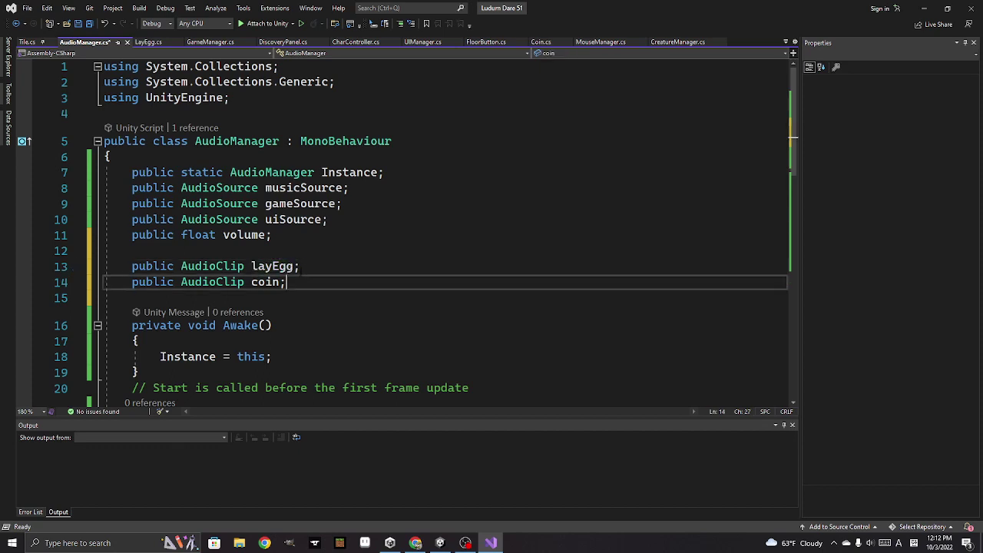
key("Return")
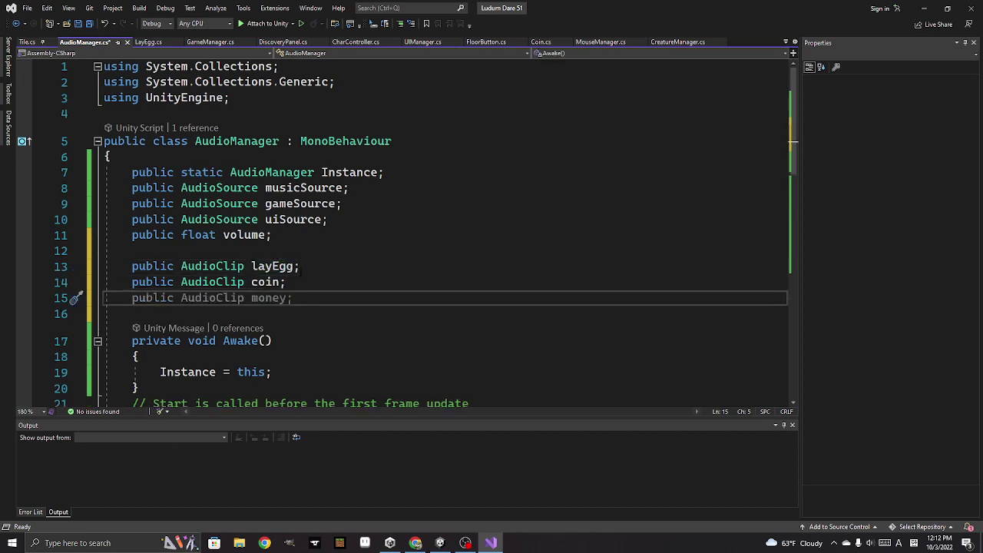
type("public Audi")
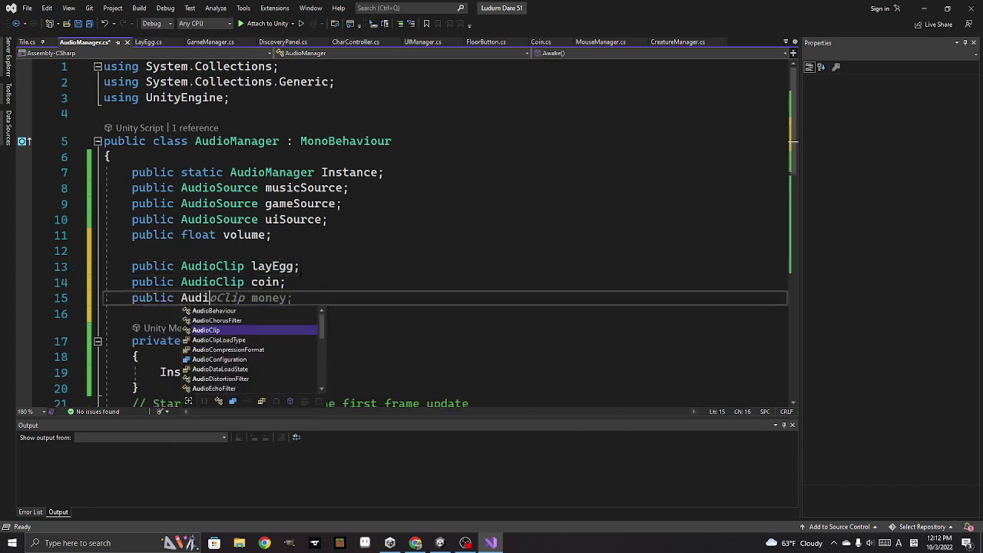
type("oClip ")
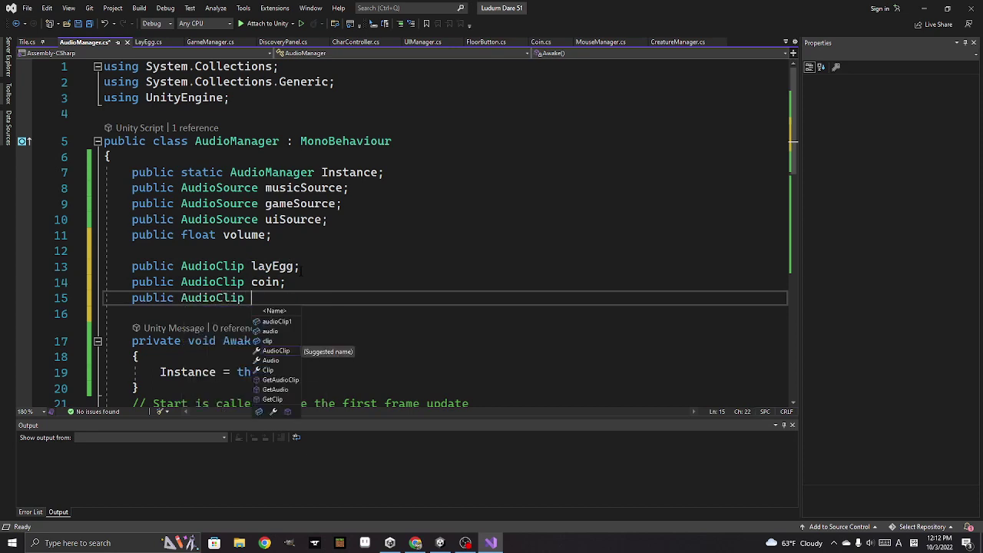
type("destroy")
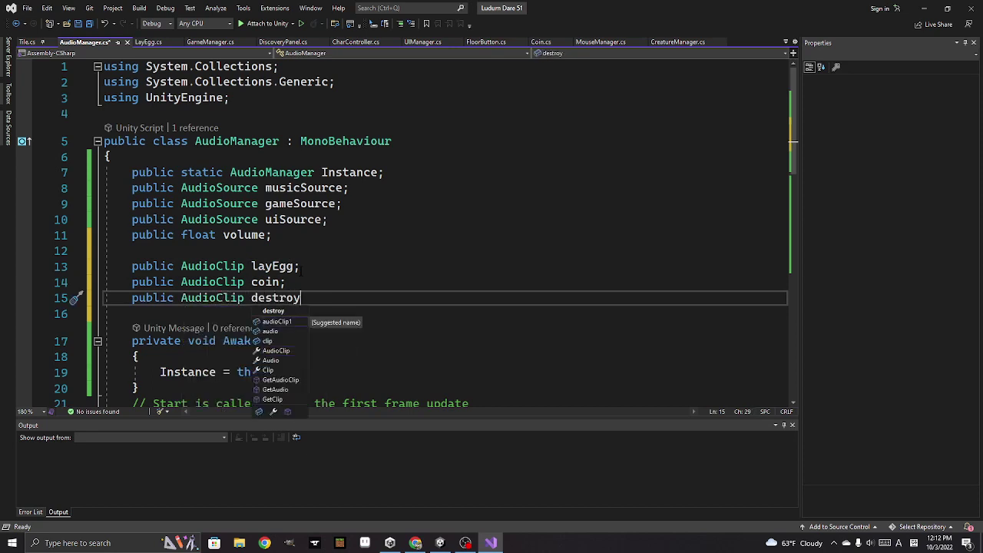
type(";")
key("Return")
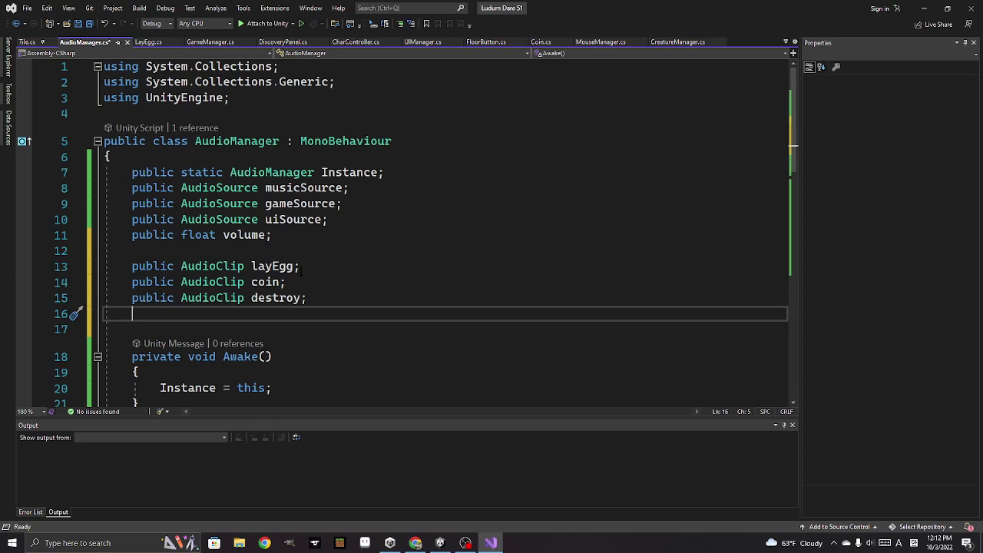
type("public A")
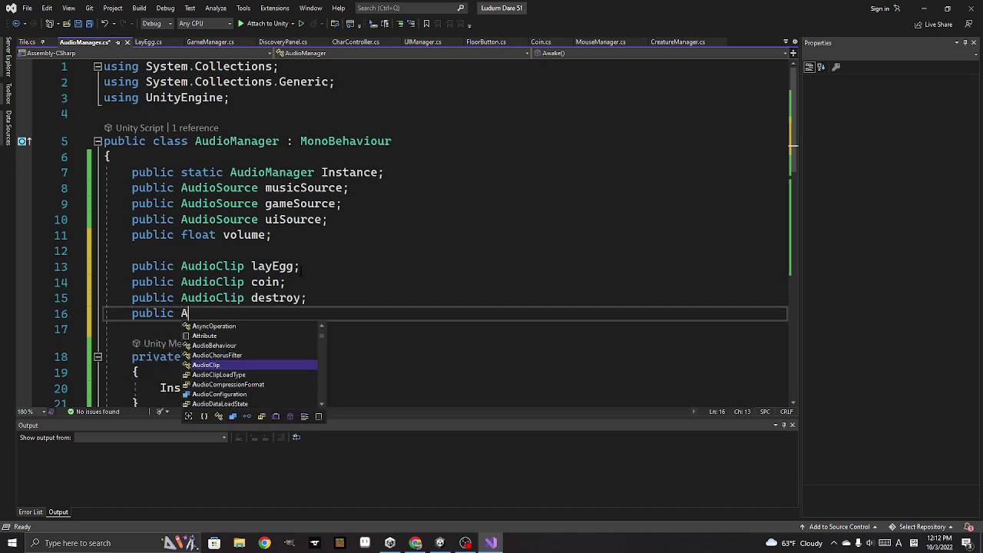
type("udioClip")
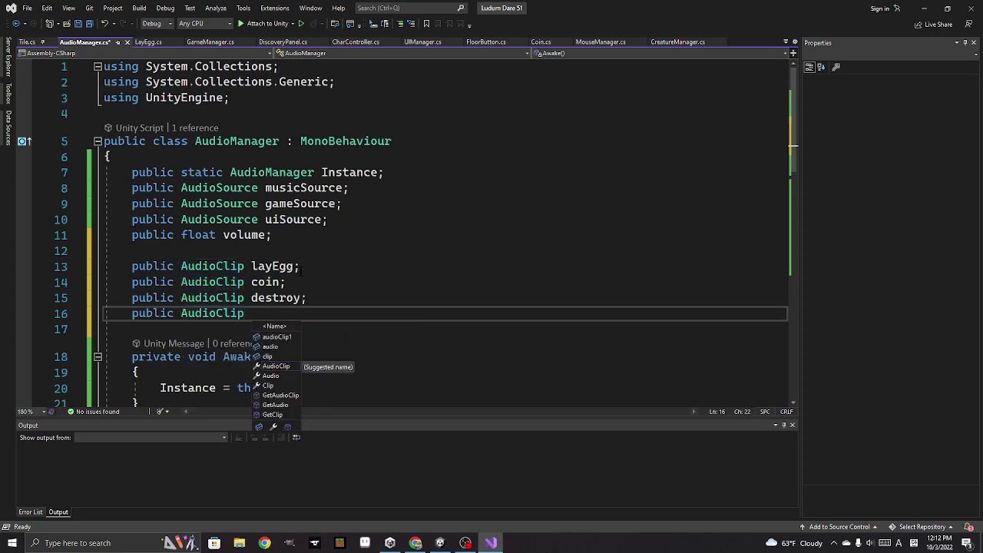
type(" menuCl")
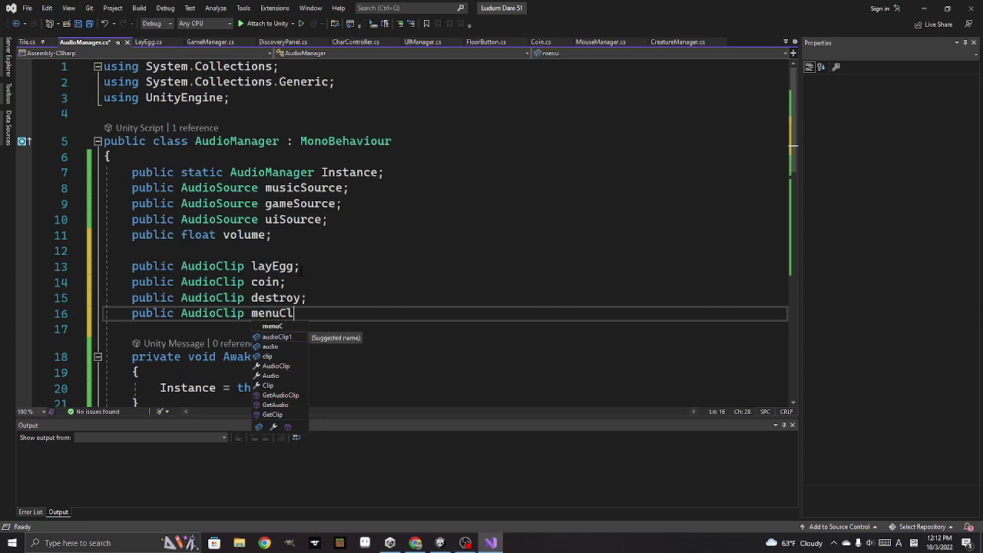
type("ick;")
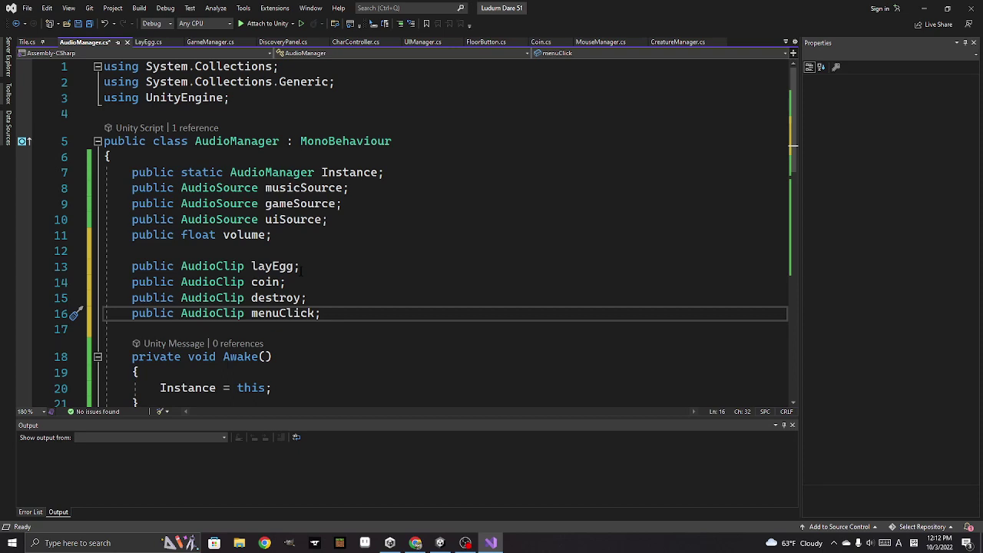
key("Return")
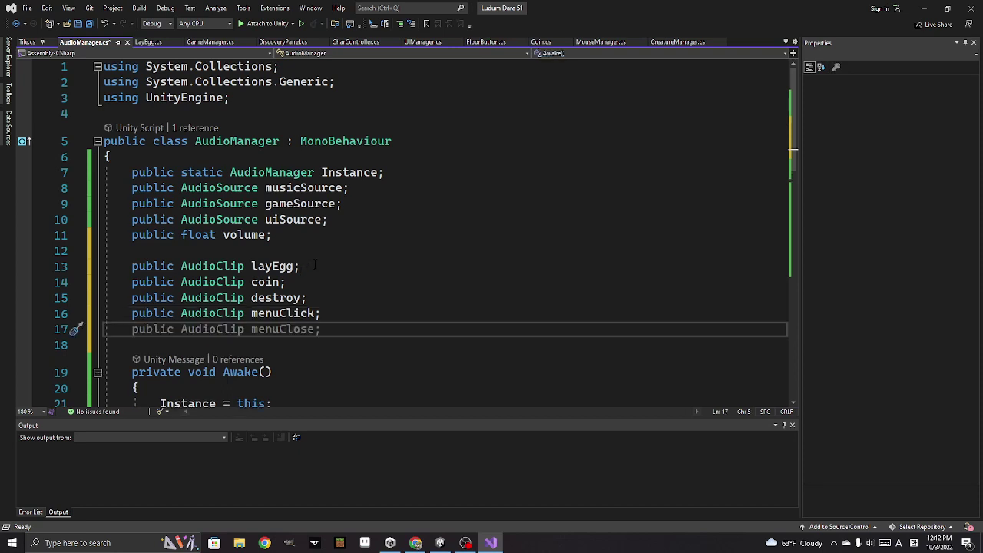
left_click(310, 266)
key("Up")
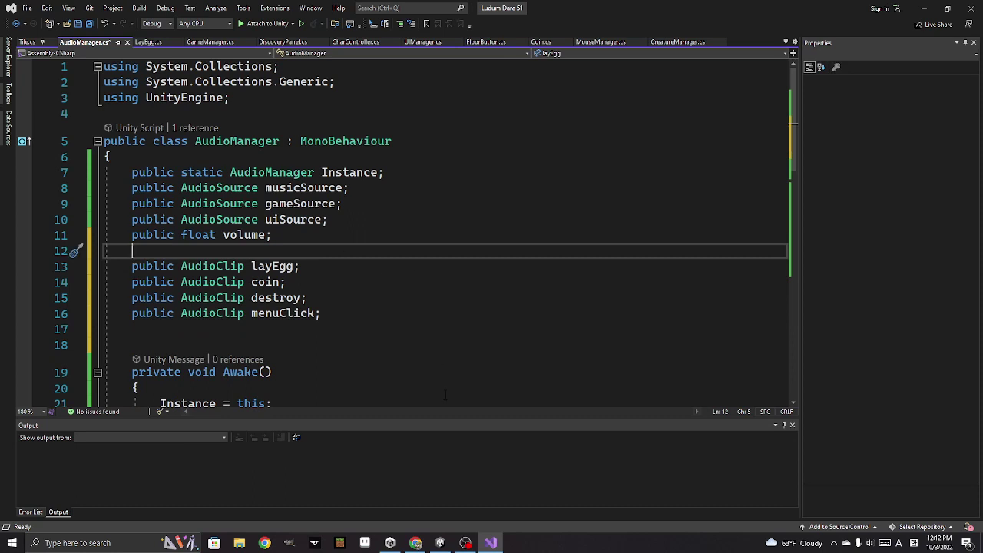
Open the LayEgg.cs script to view its FinishHatch method
mouse_move(441, 543)
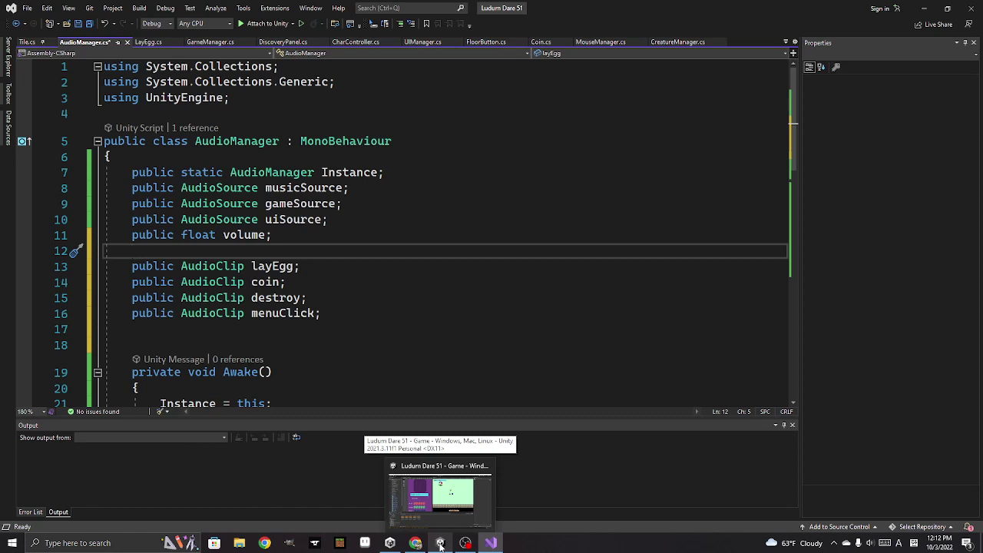
left_click(441, 545)
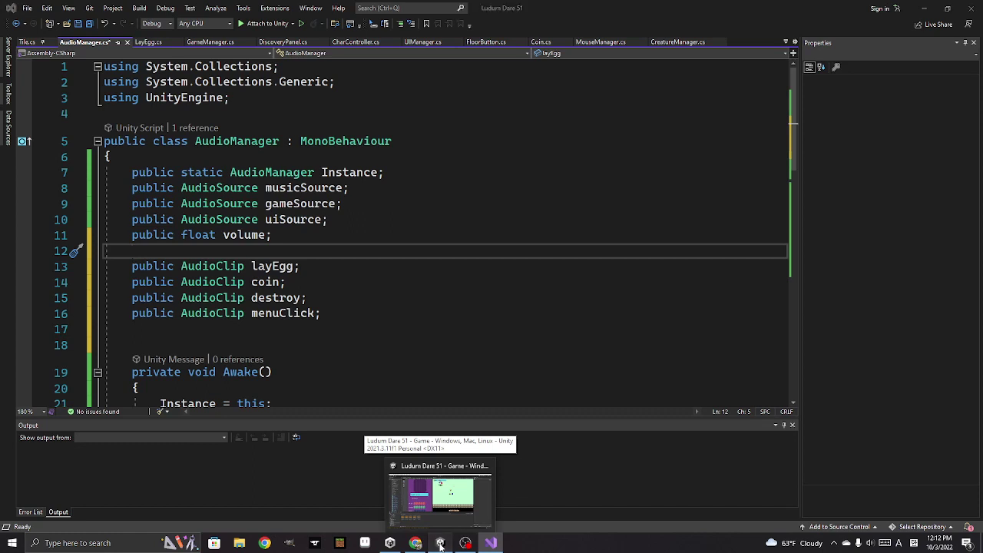
left_click(446, 376)
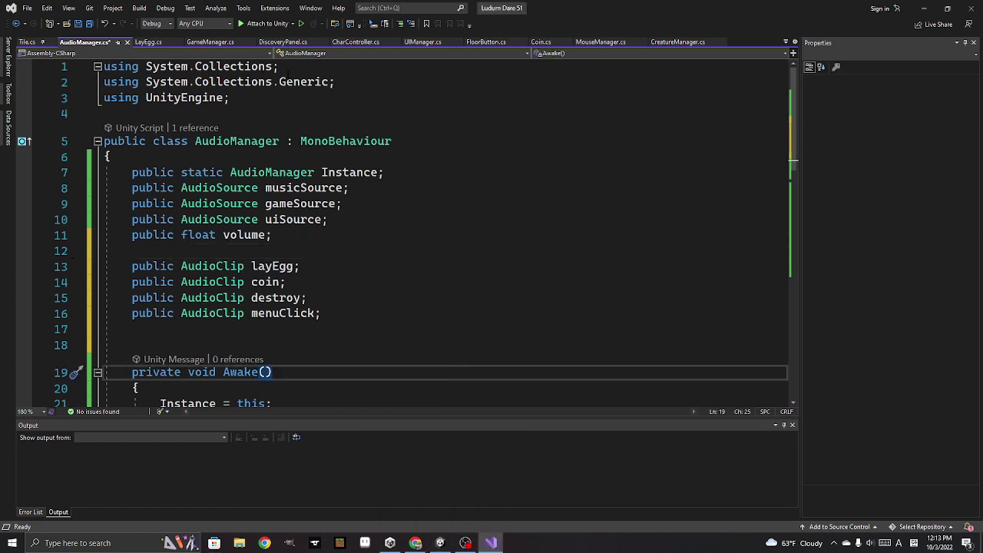
left_click(152, 45)
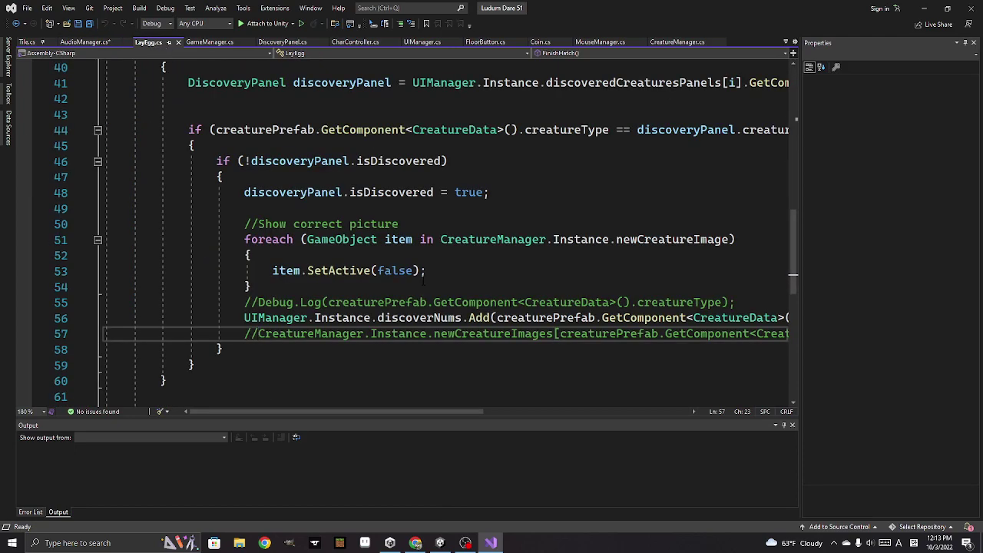
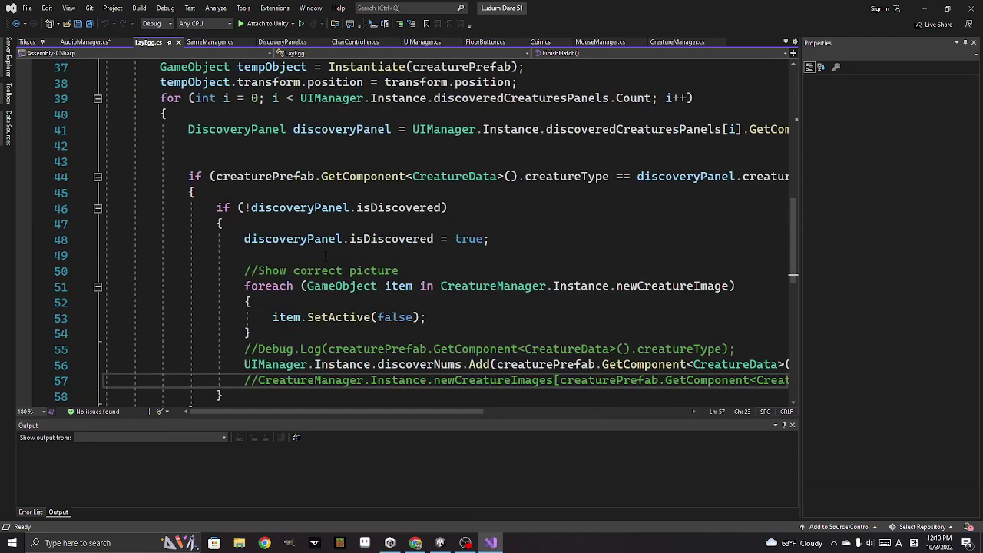
Move from LayEgg.cs to CharController.cs and scroll to the CheckLayEgg method
scroll(280, 258, "up", 1)
scroll(345, 170, "up", 3)
scroll(344, 170, "up", 3)
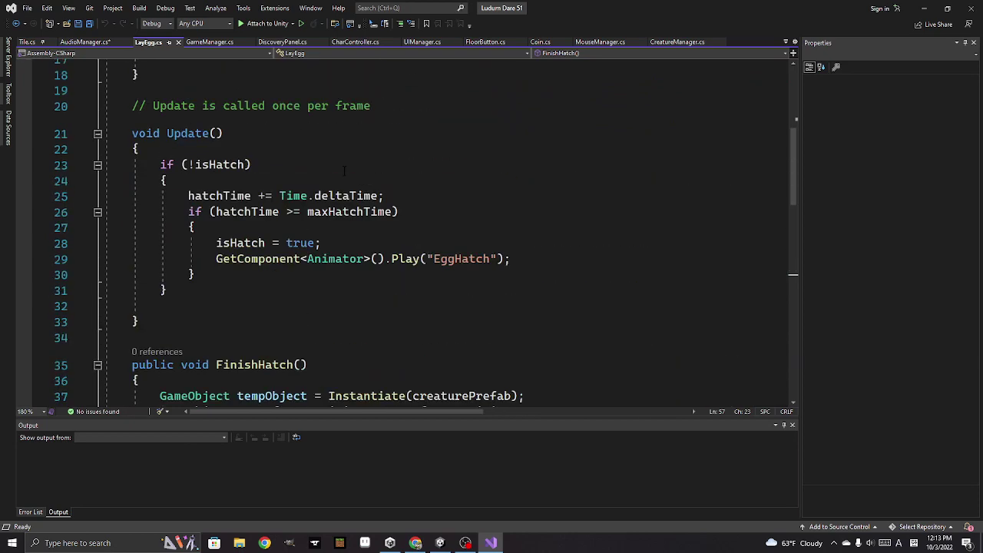
scroll(344, 171, "down", 1)
scroll(344, 171, "up", 2)
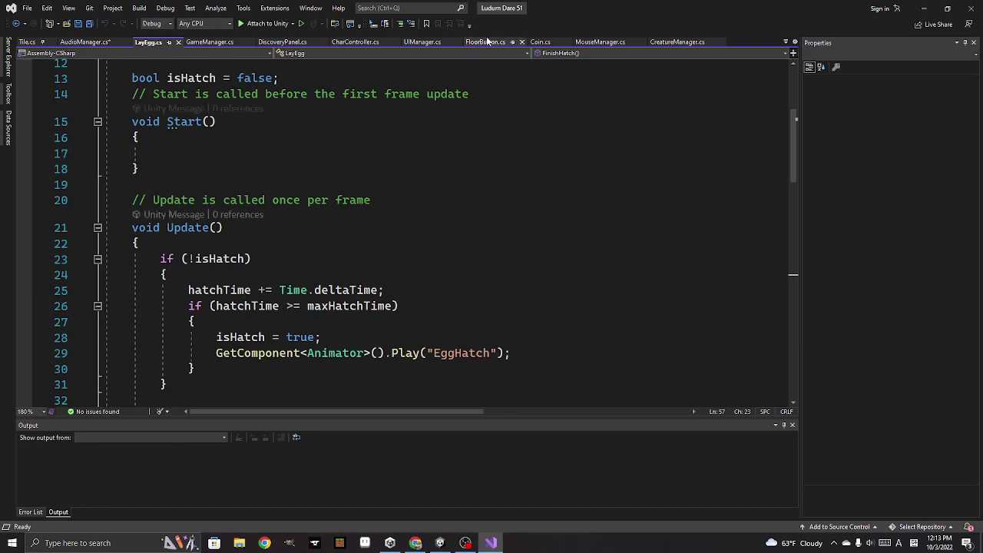
left_click(374, 44)
scroll(381, 207, "down", 2)
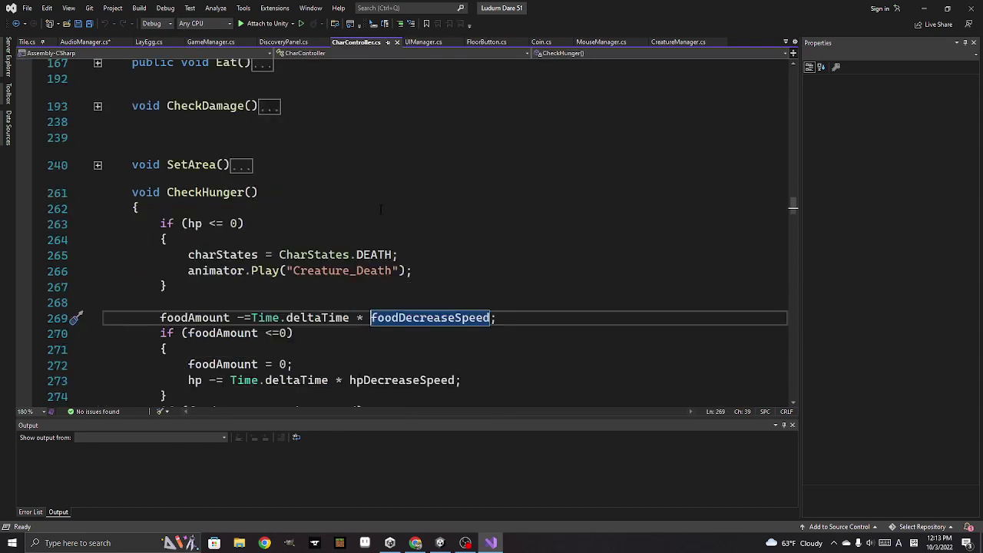
scroll(380, 207, "down", 5)
scroll(380, 208, "down", 4)
scroll(380, 207, "down", 5)
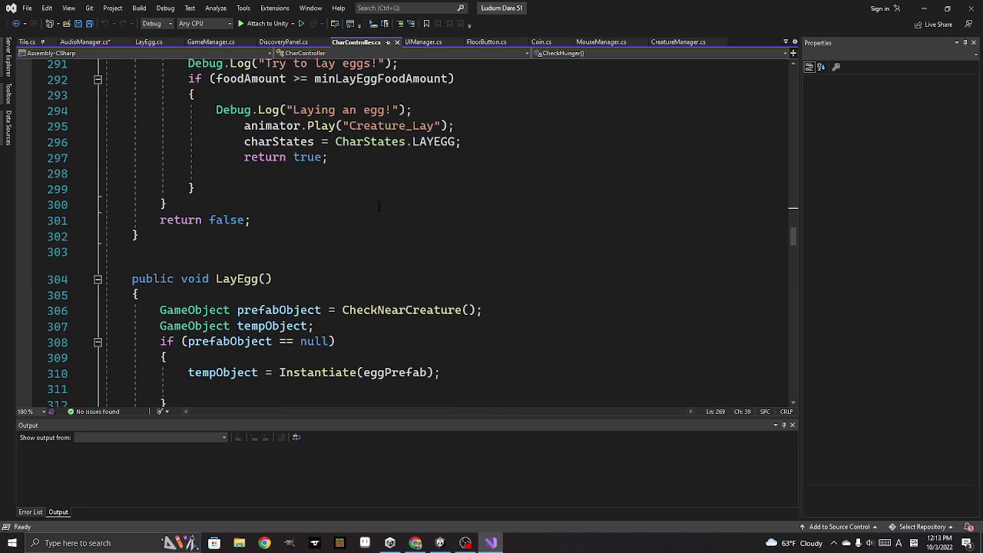
scroll(380, 206, "up", 3)
scroll(380, 205, "down", 1)
Add a new blank line 294 after line 293 in CheckLayEgg for the sound call
left_click(314, 191)
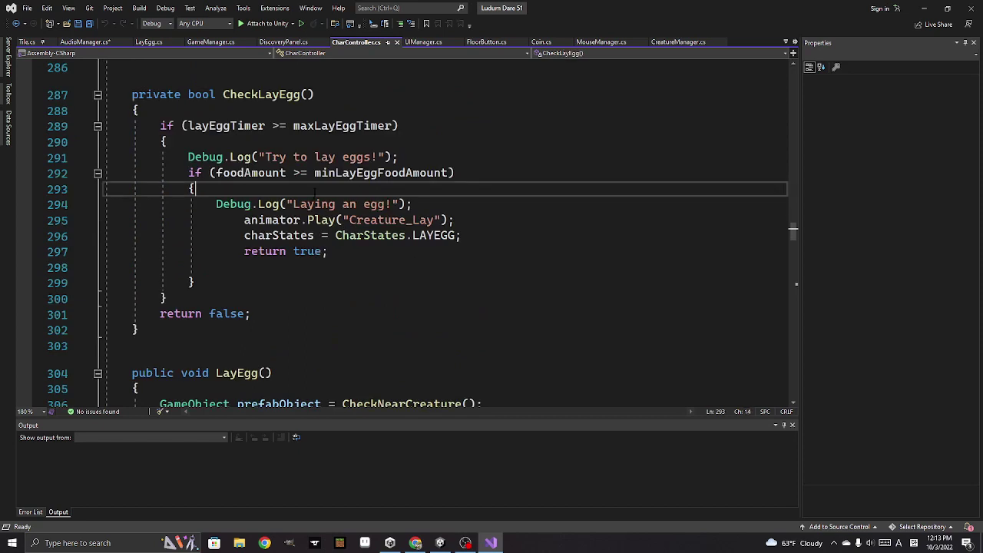
key("Return")
type("a")
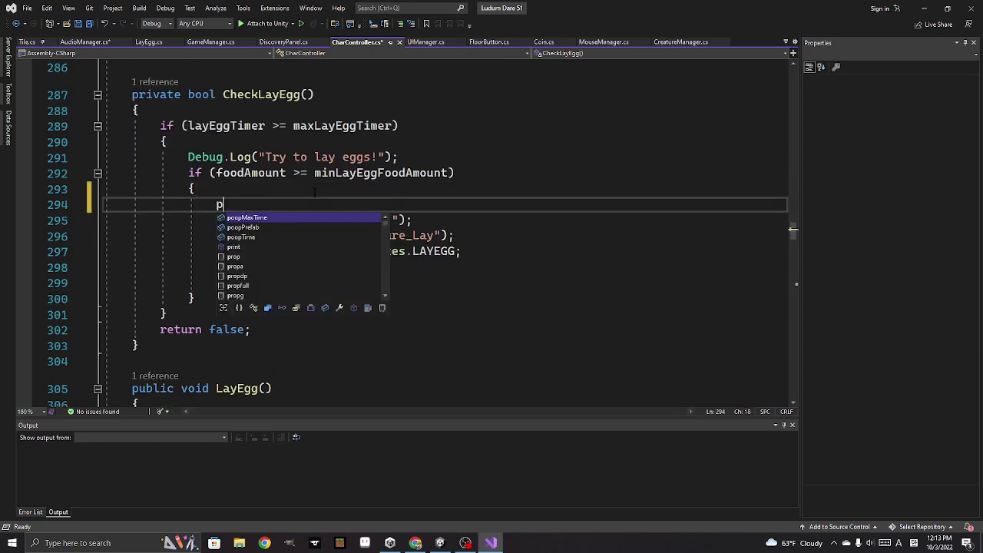
type("udi")
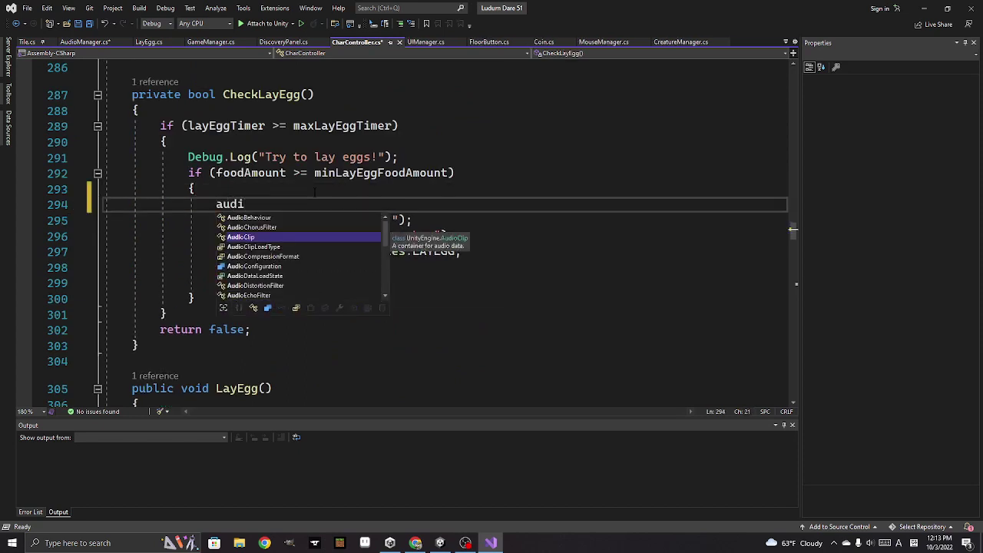
key("Tab")
type(".pla")
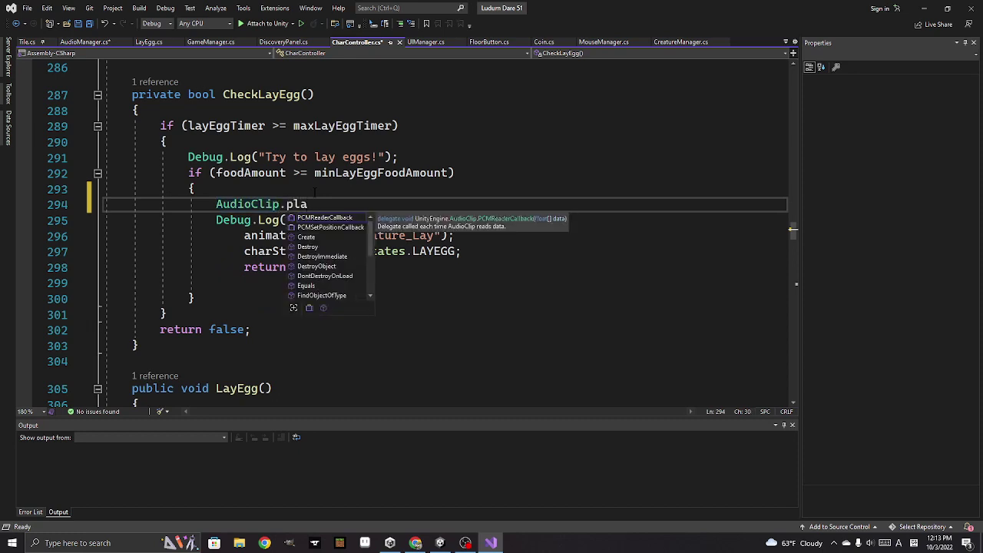
key("BackSpace")
key("BackSpace")
key("BackSpace")
key("BackSpace")
key("BackSpace")
key("BackSpace")
key("BackSpace")
key("BackSpace")
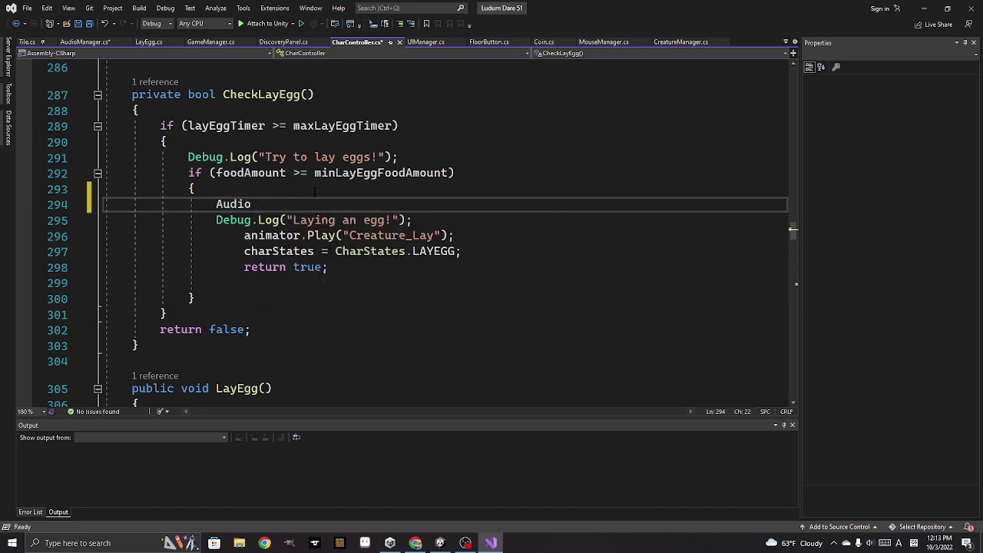
key("BackSpace")
key("BackSpace")
key("BackSpace")
key("BackSpace")
Write AudioManager.Instance.PlayGameSFX on line 294 using IntelliSense completions
type("audi")
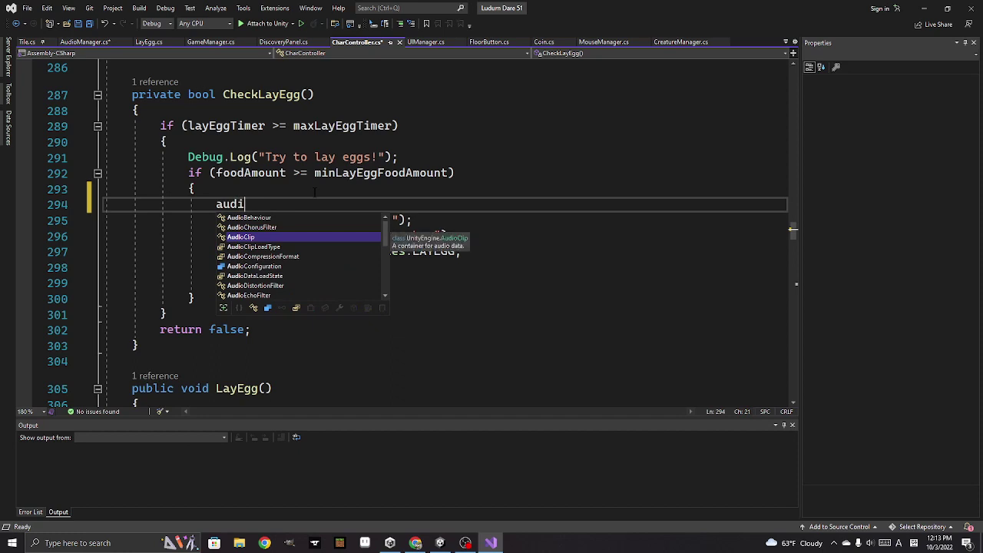
type("omana")
key("Tab")
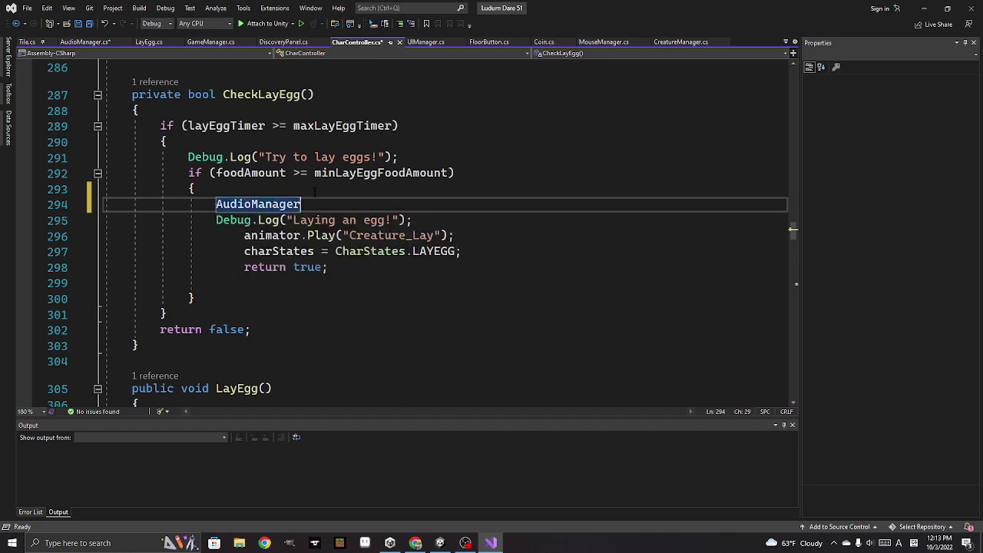
type(".pla")
key("BackSpace")
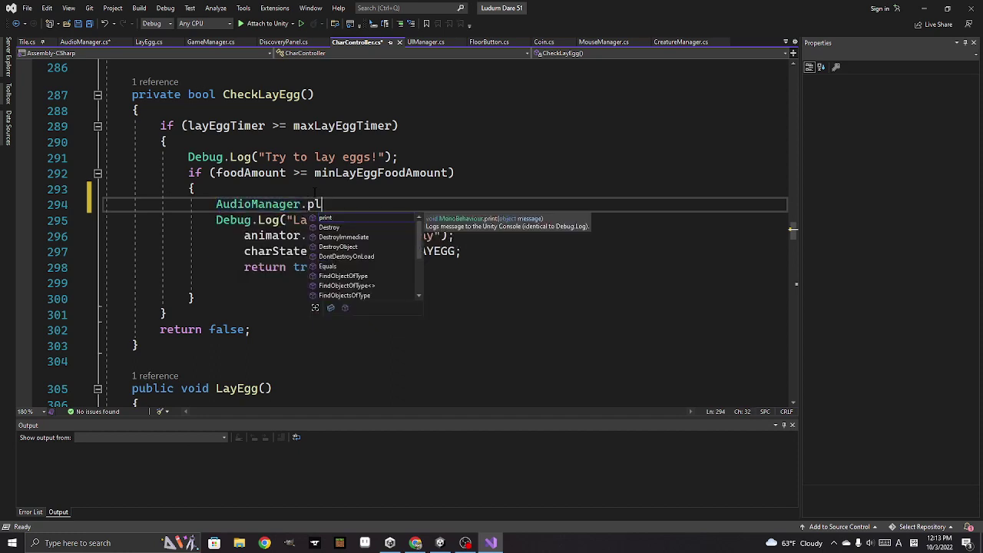
key("BackSpace")
key("BackSpace")
key("BackSpace")
type(".I")
key("Tab")
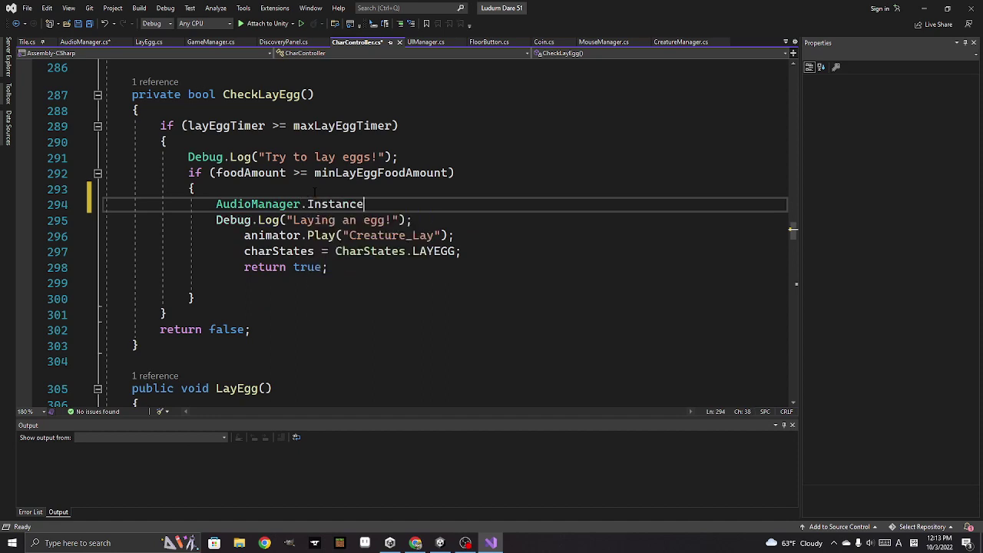
type(".pla")
key("Tab")
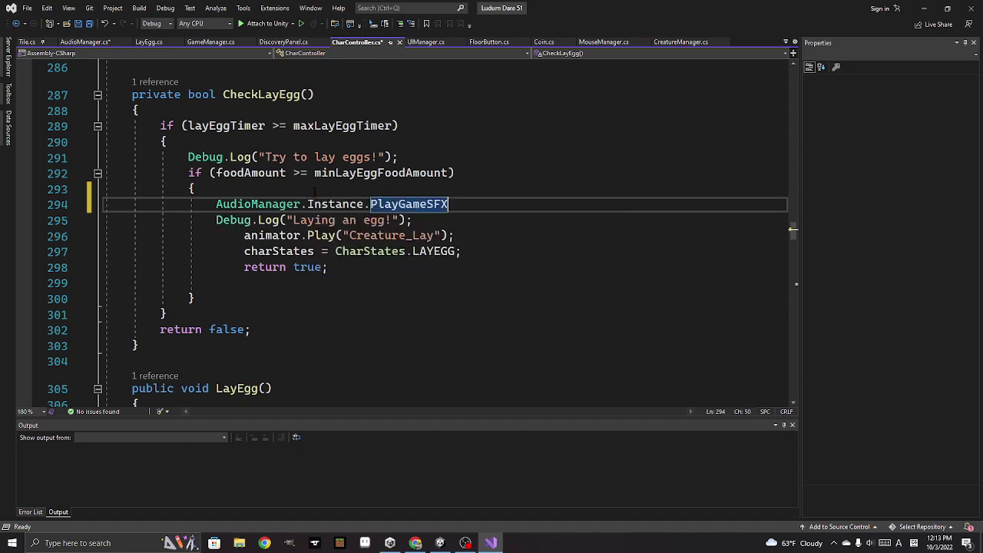
Pass AudioManager.Instance.layEgg as the argument, close the call with ');', and save all
type("(")
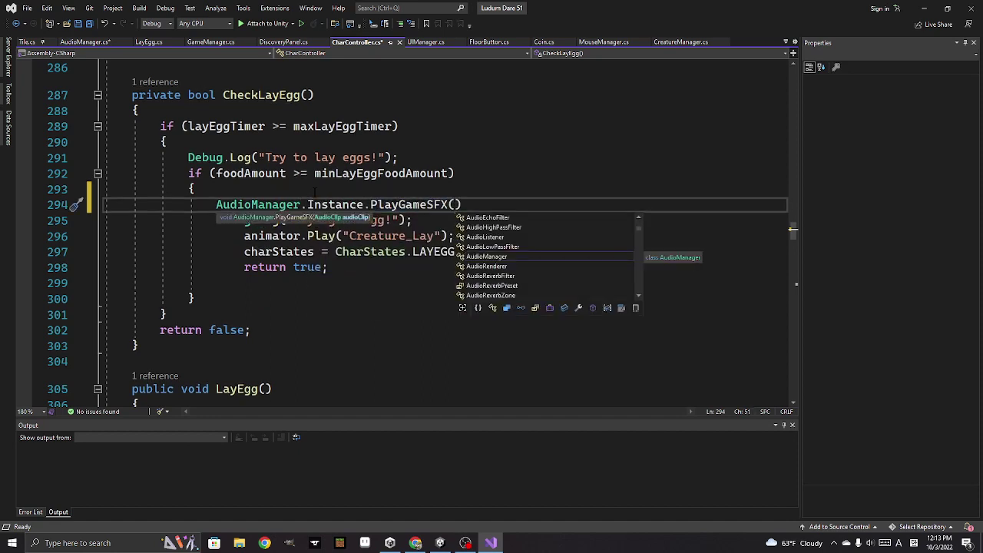
type("audi")
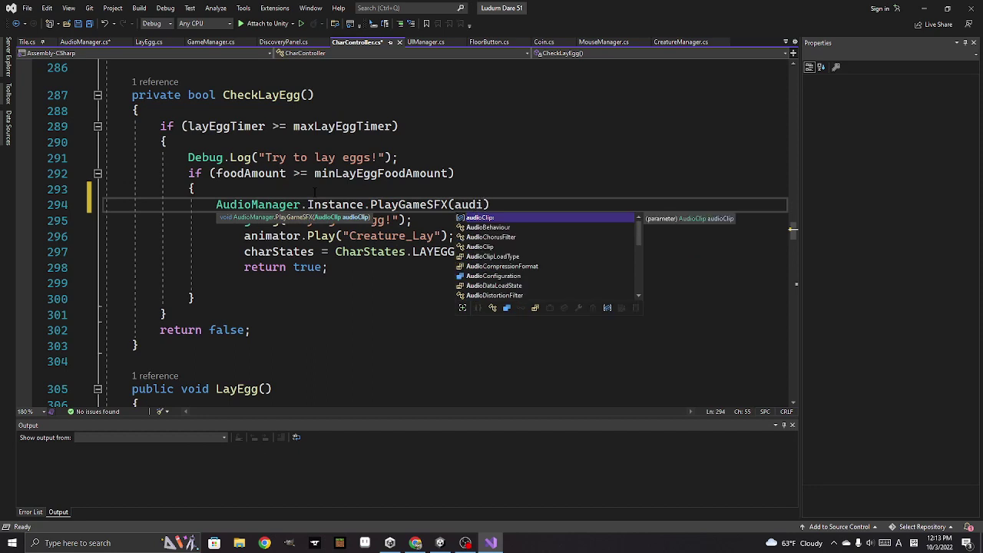
type("oma")
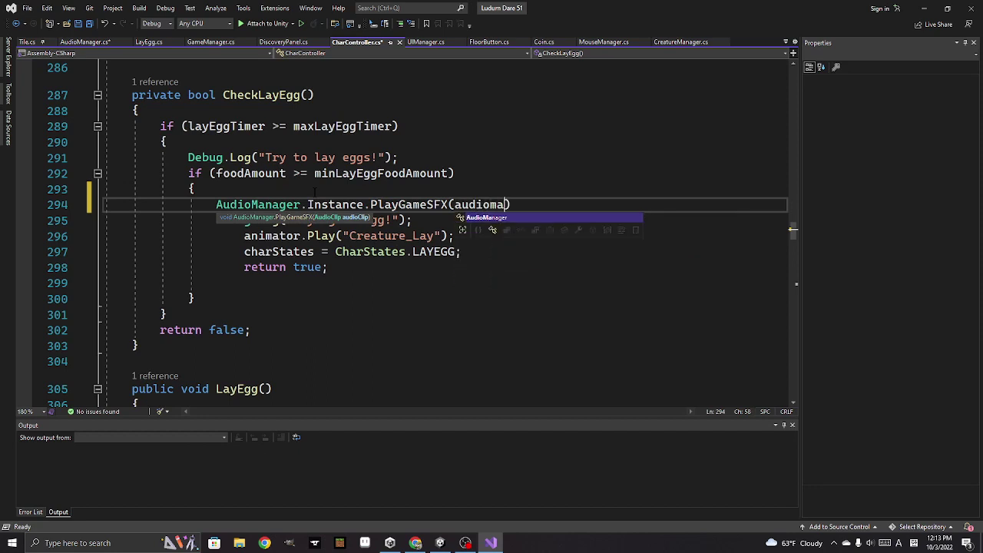
key("Tab")
type(".Ins")
key("Tab")
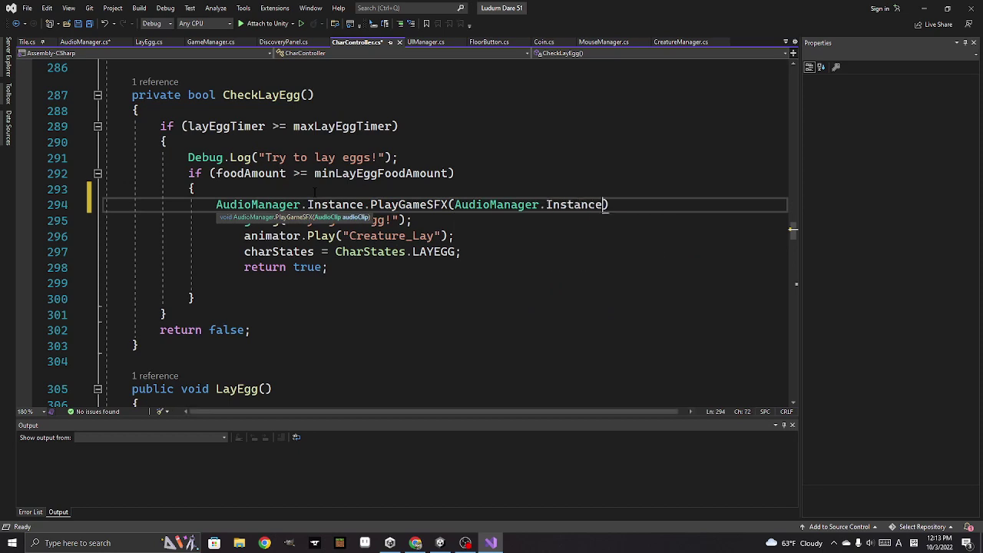
type(".")
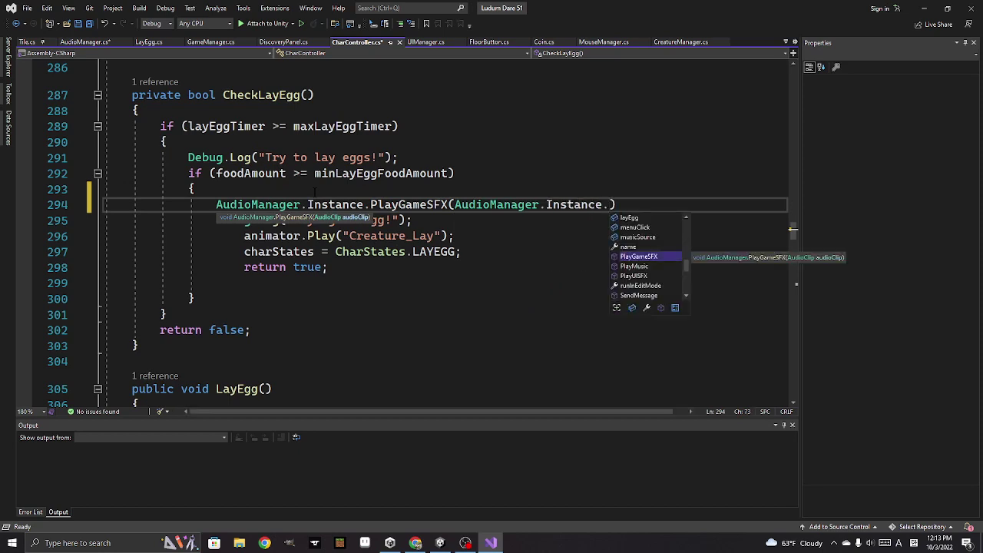
key("Up")
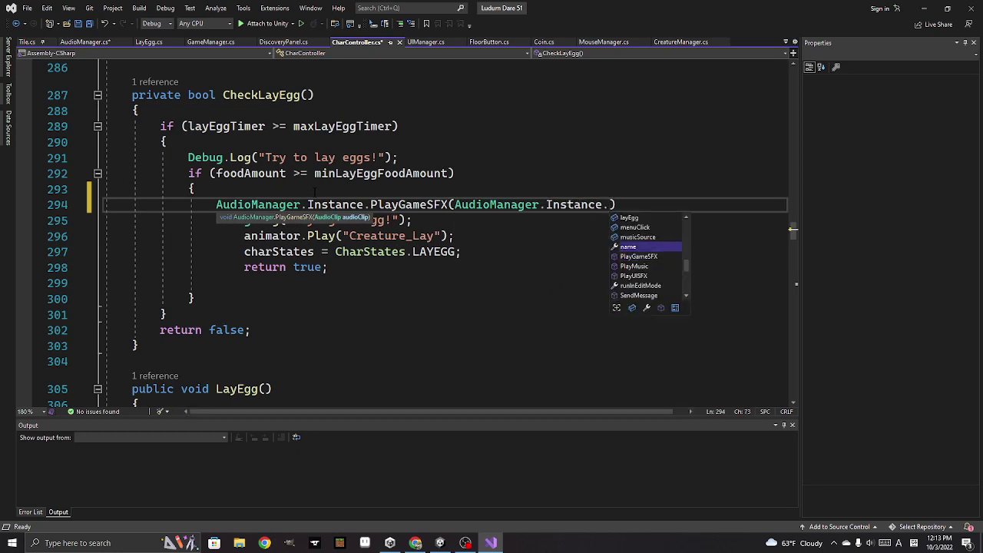
key("Up")
key("Up")
key("Up")
key("Tab")
type(");")
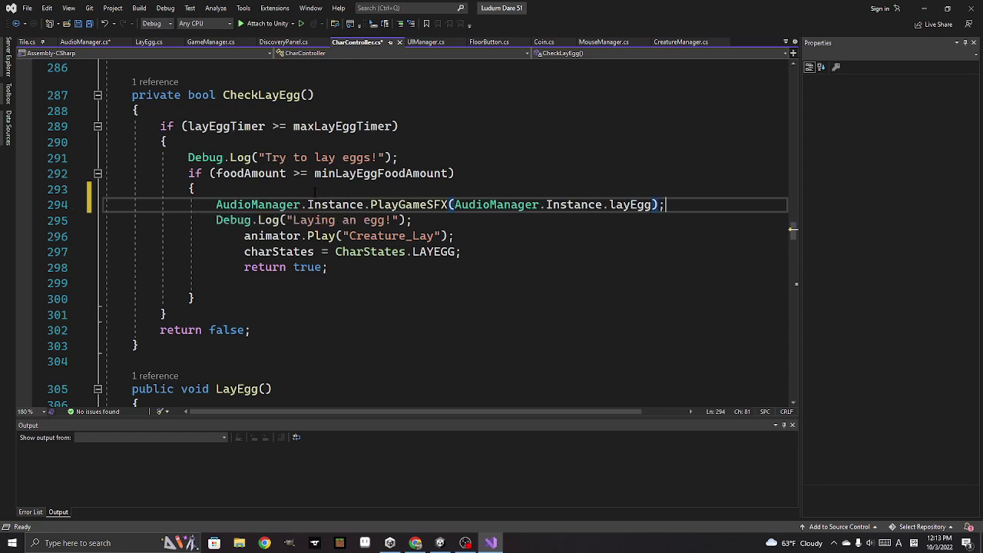
left_click(89, 24)
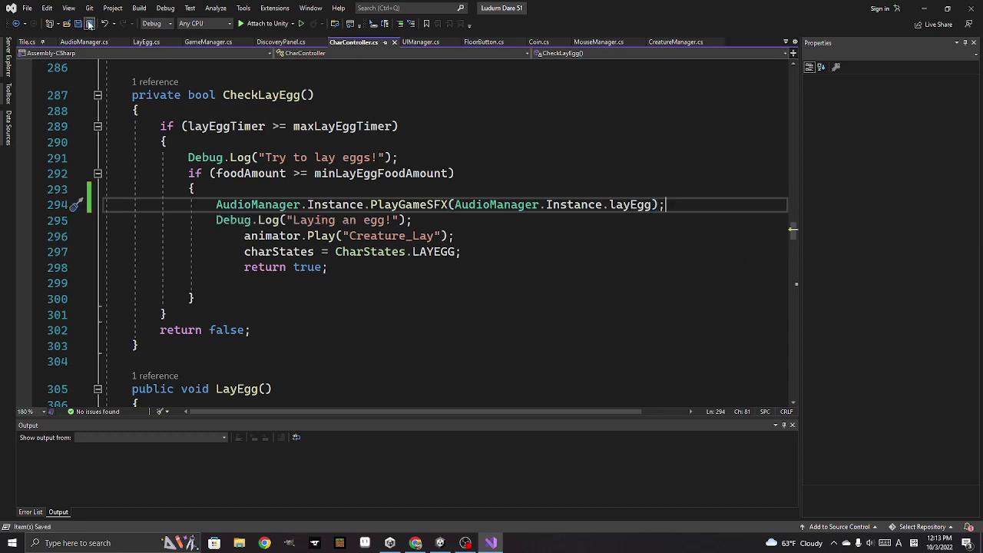
In Unity's Assets/Sound folder, select the powerUp clip and play its Inspector preview
mouse_move(443, 543)
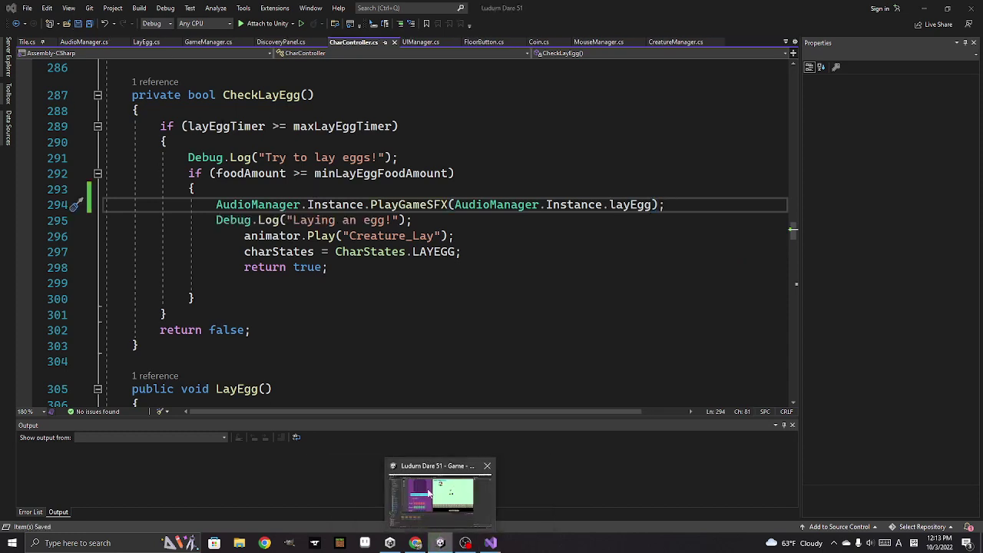
left_click(429, 491)
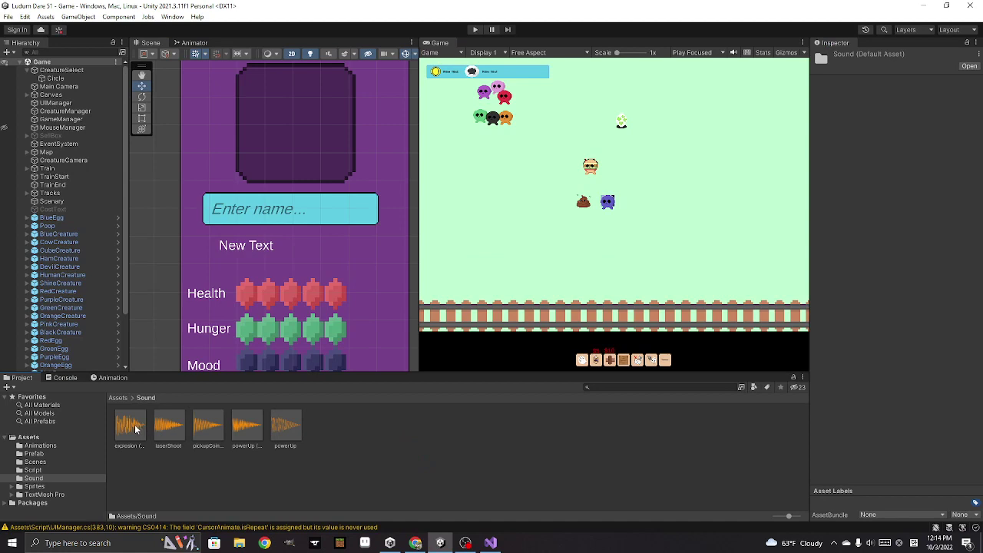
left_click(244, 432)
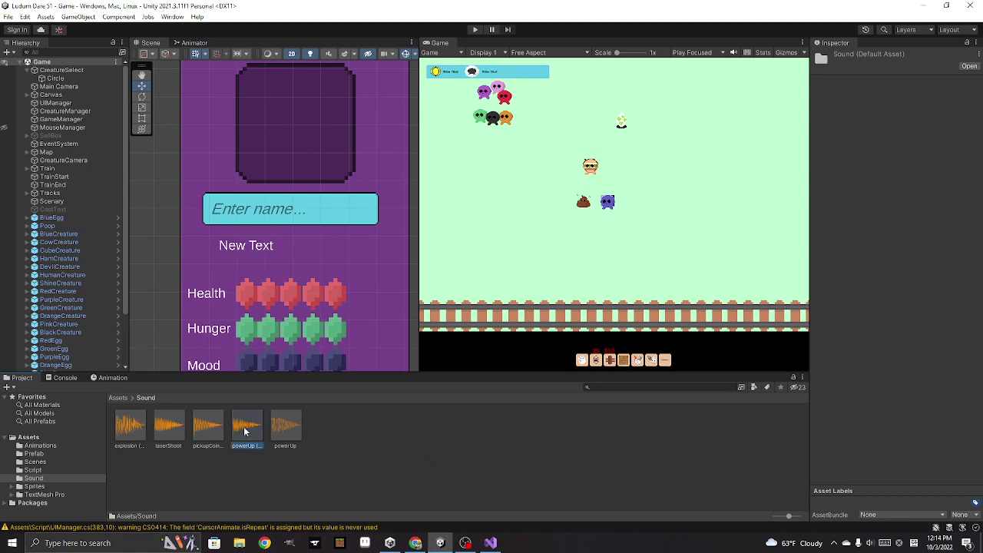
left_click(284, 430)
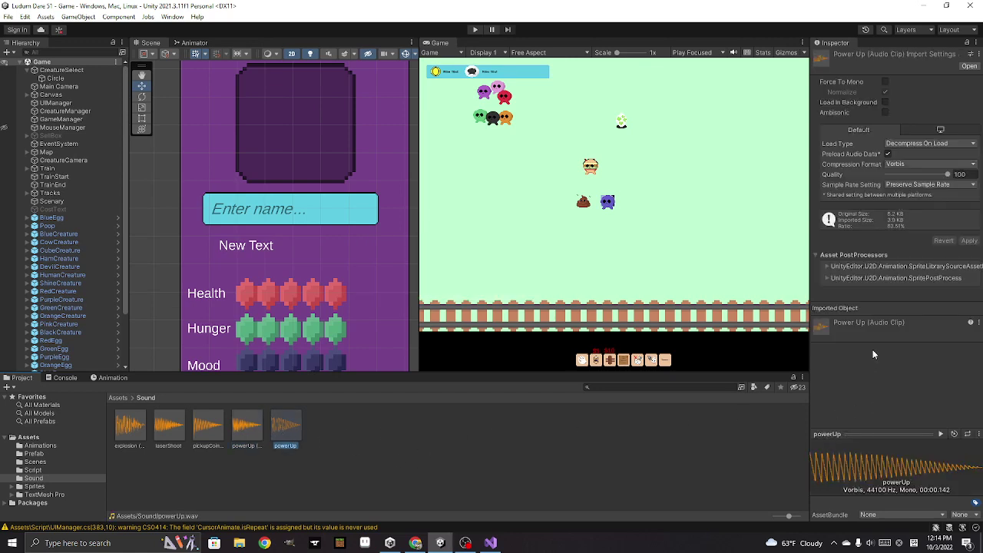
left_click(941, 435)
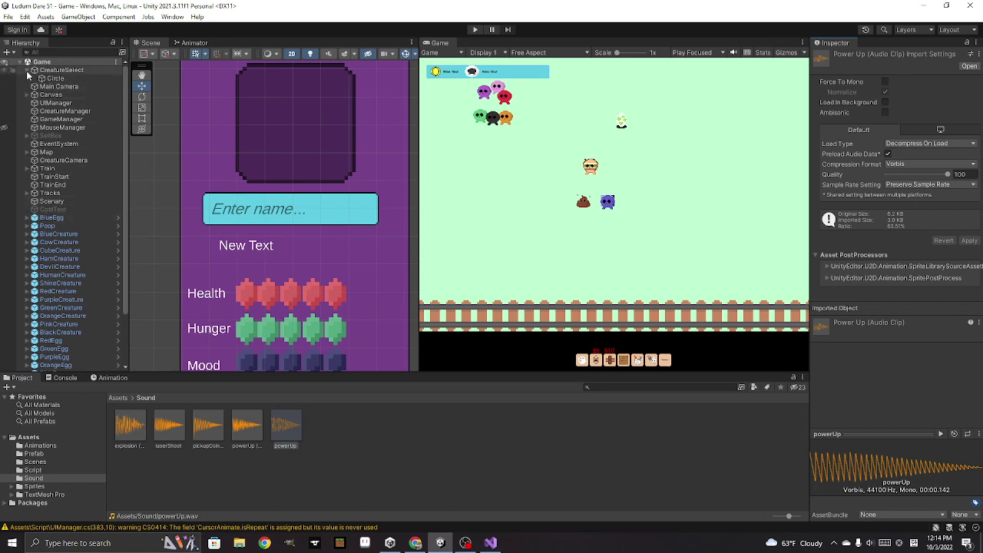
scroll(82, 314, "down", 3)
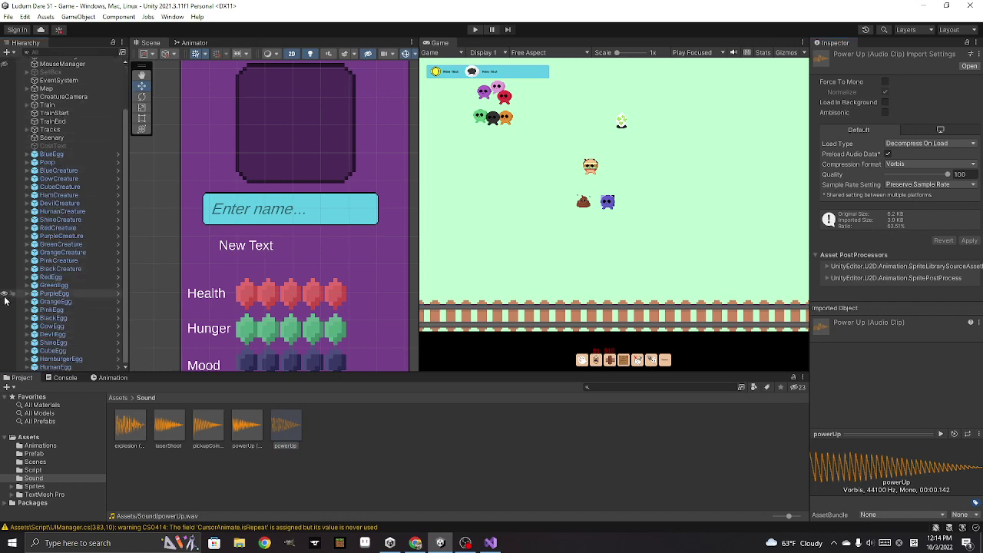
Create an empty GameObject from CowEgg's menu and move it to the scene root
right_click(21, 329)
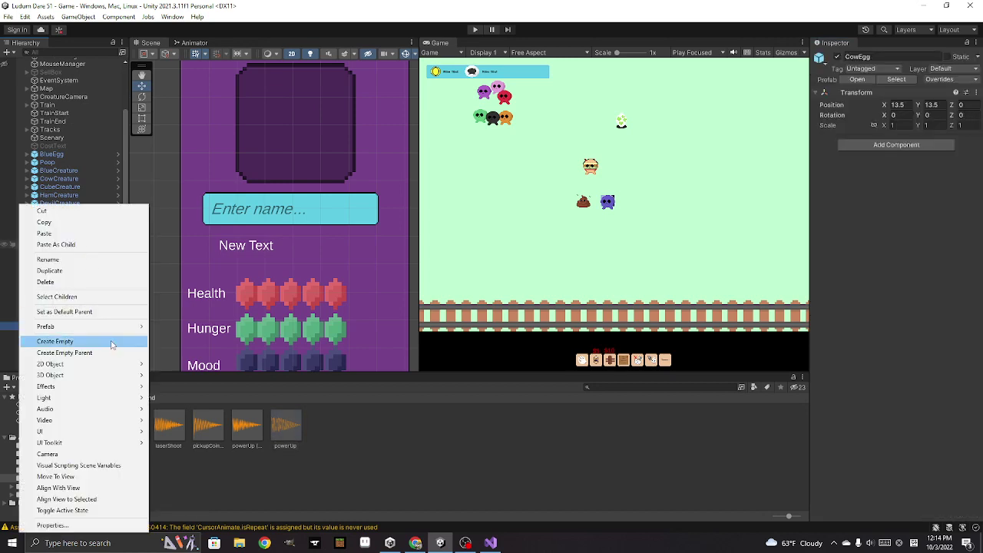
left_click(113, 342)
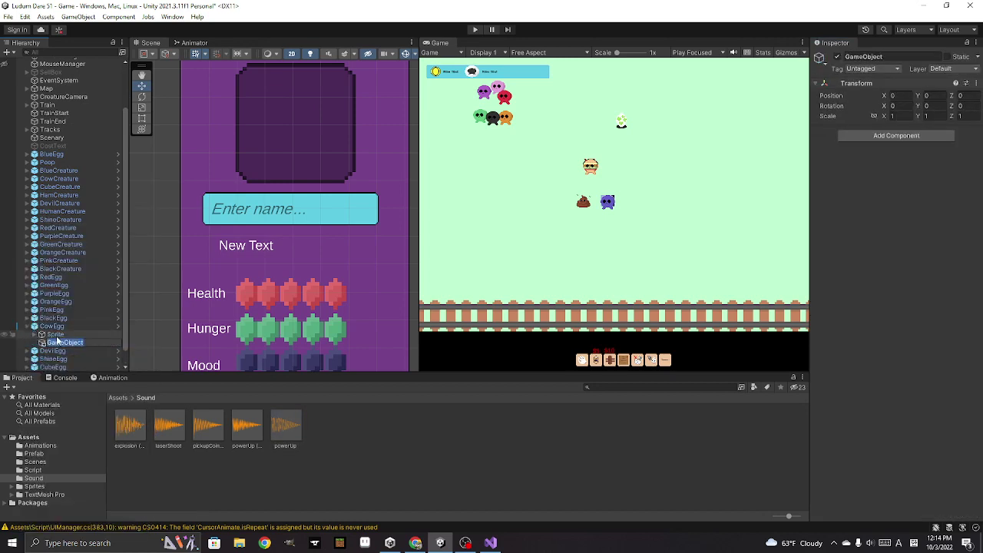
left_click_drag(46, 344, 65, 157)
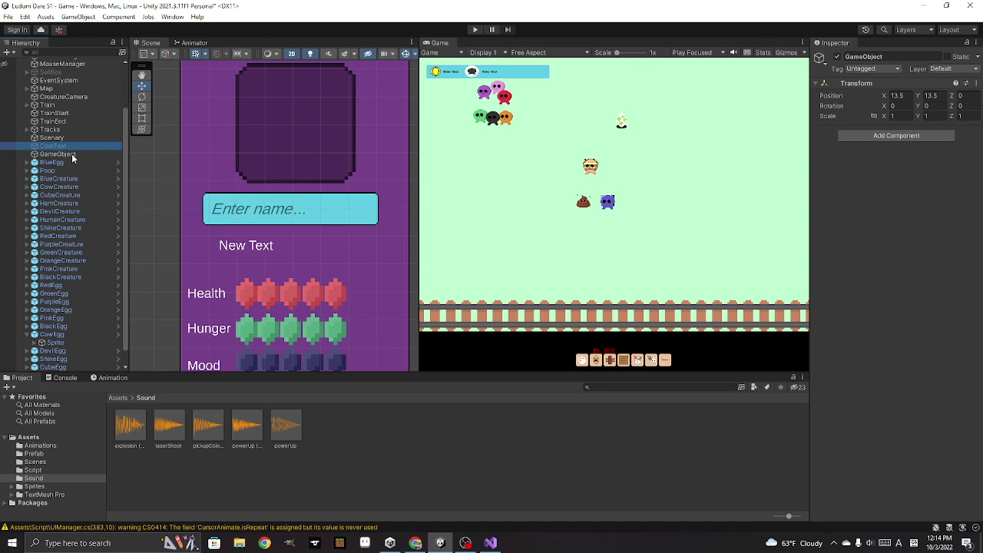
left_click_drag(71, 154, 72, 153)
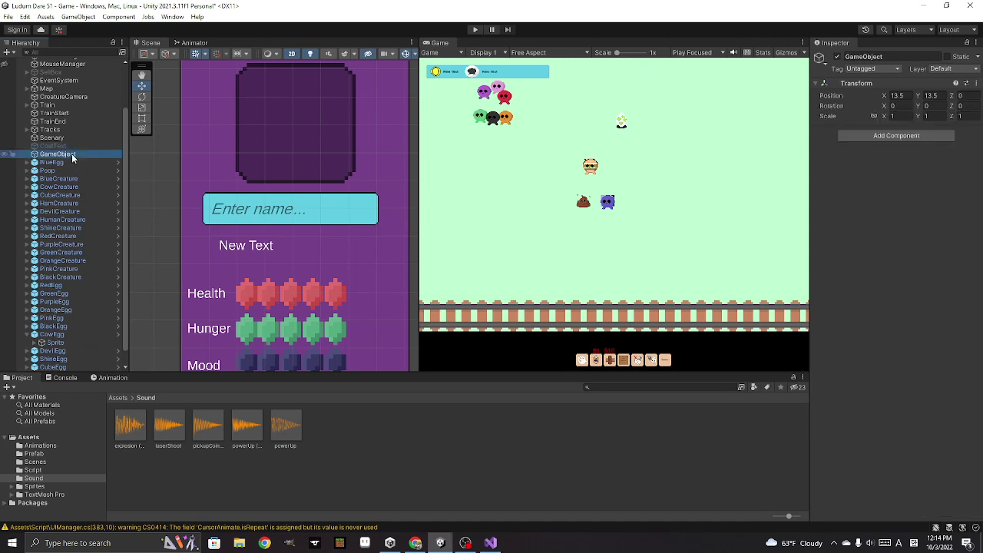
Save the scene and then the project from the File menu
left_click(9, 16)
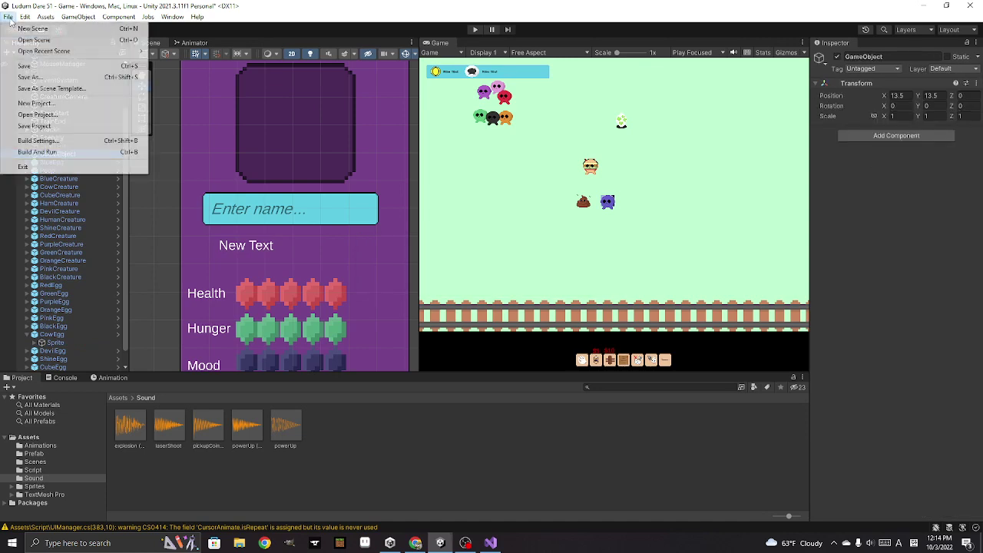
left_click(30, 74)
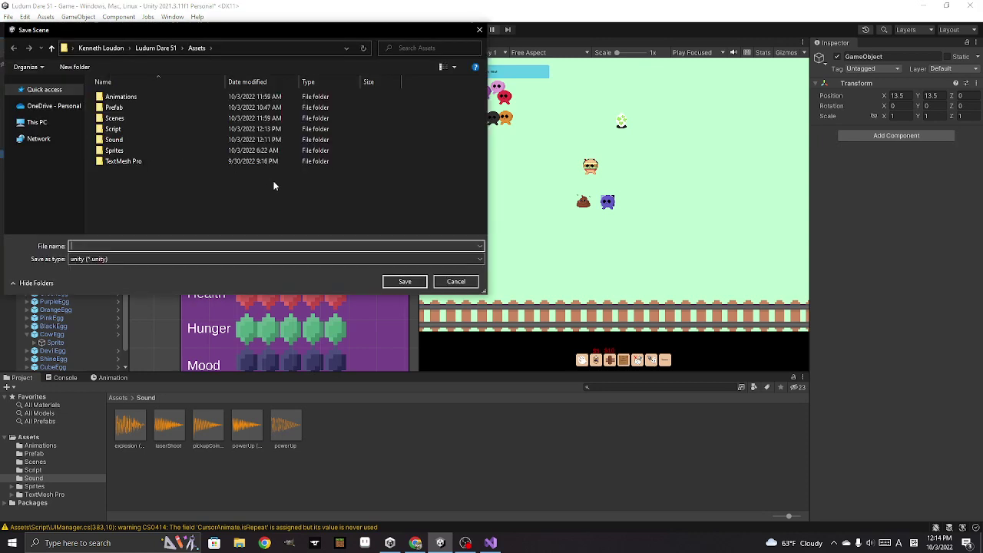
left_click(461, 284)
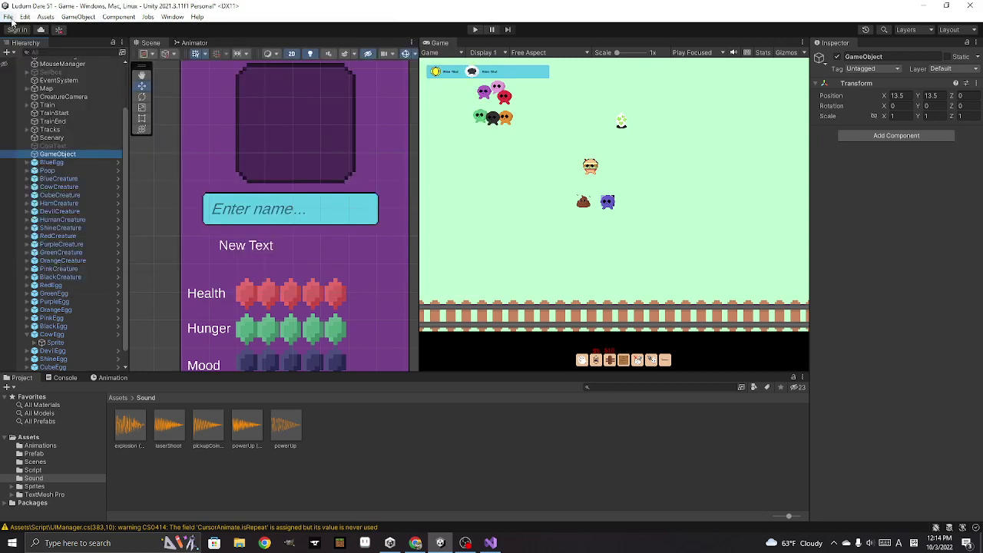
left_click(8, 16)
left_click(23, 69)
left_click(8, 17)
left_click(39, 125)
Add the Audio Manager script component and rename the object AudioManager
left_click(887, 139)
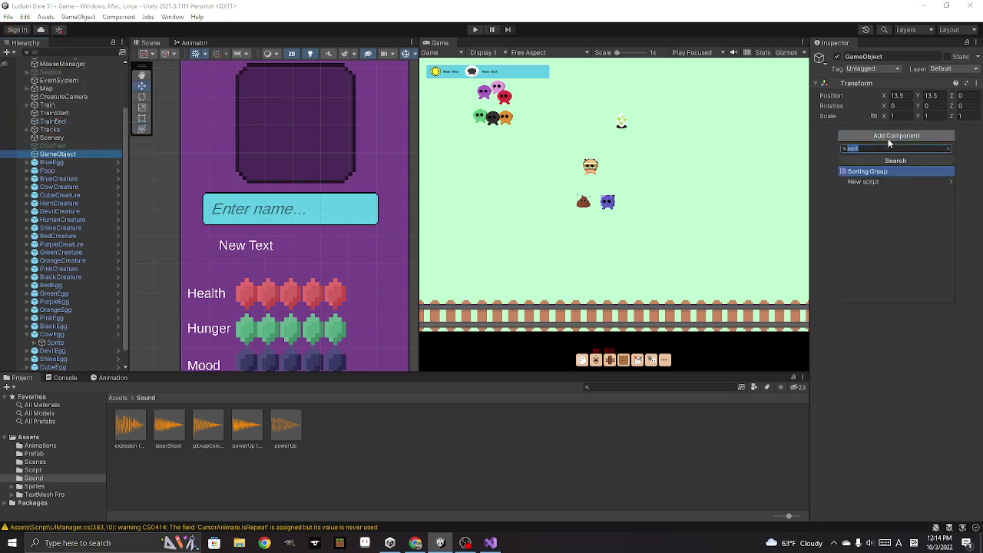
type("Audio")
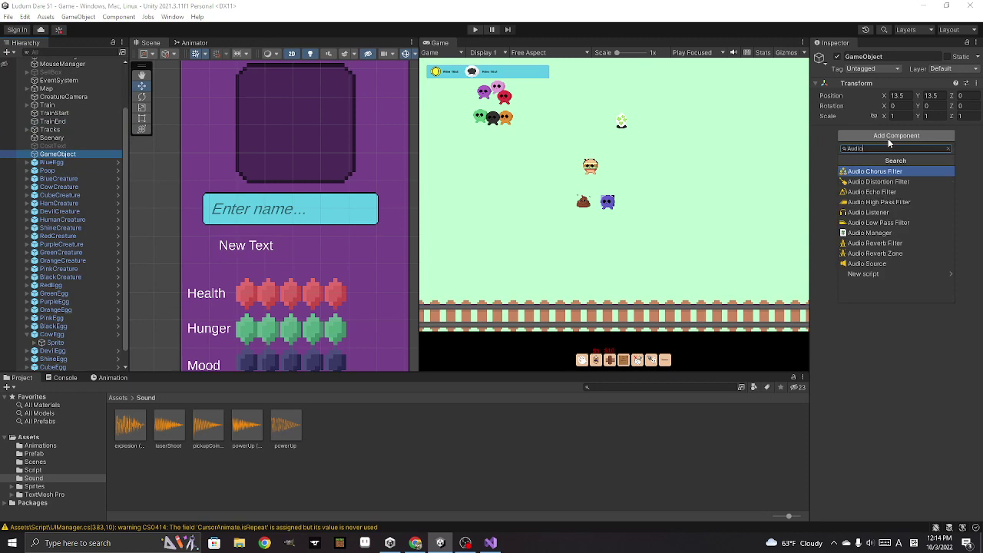
type(" M")
left_click(880, 172)
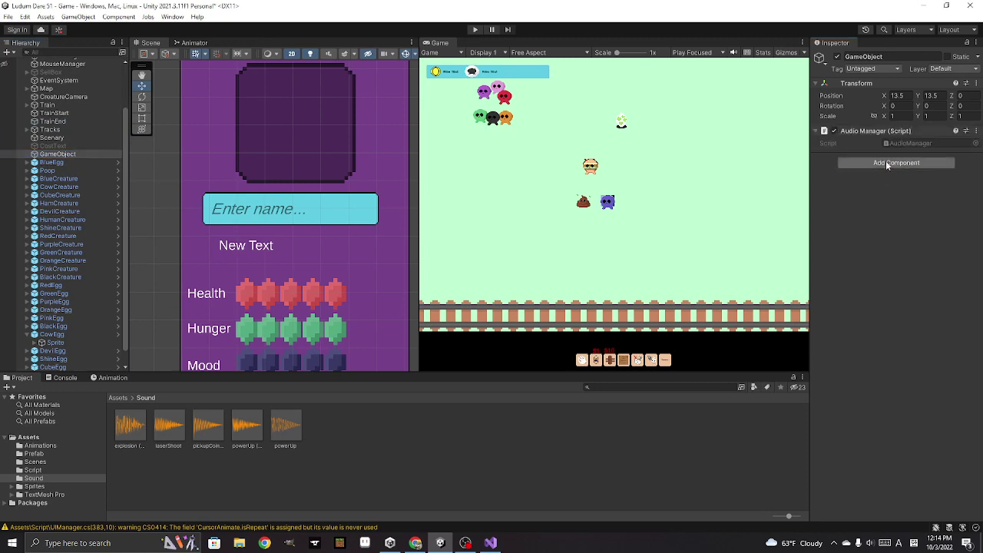
left_click(885, 57)
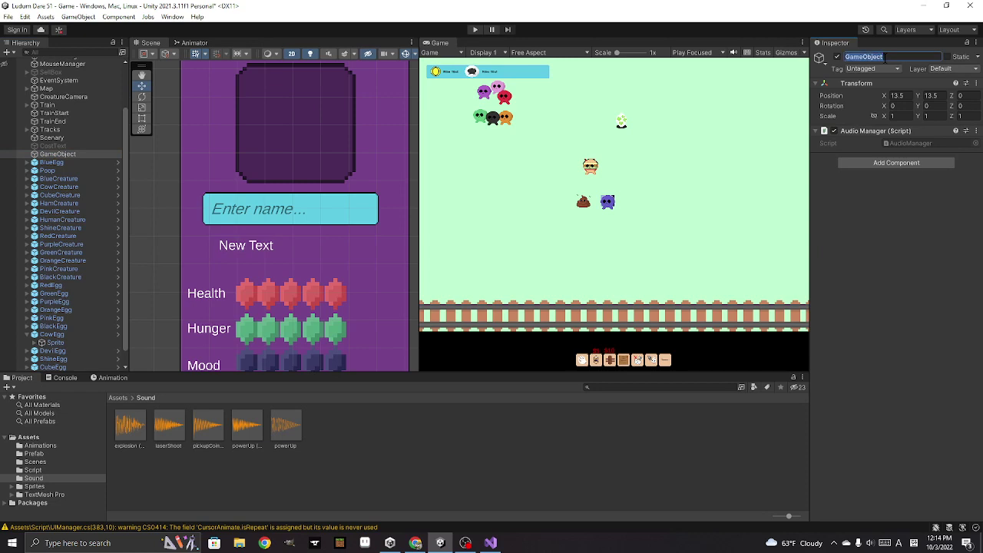
type("Audio")
type("Manager")
key("Return")
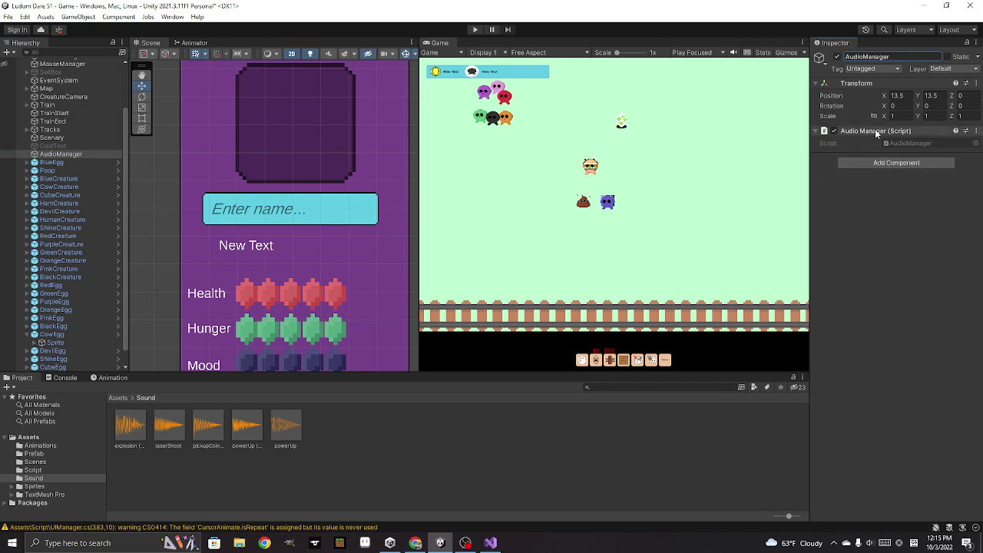
Open AudioManager.cs in Visual Studio, then return to Unity
left_click(490, 543)
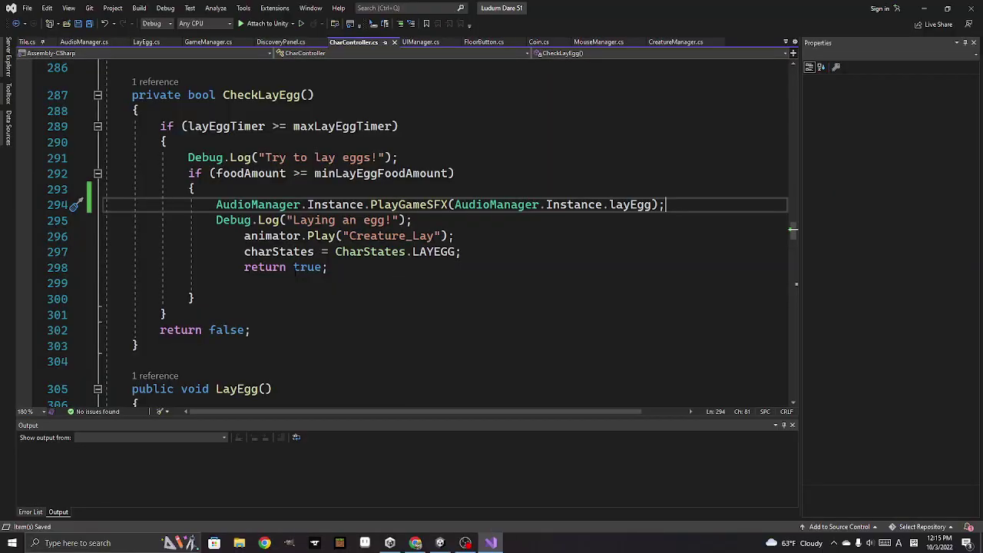
scroll(399, 253, "up", 5)
left_click(84, 42)
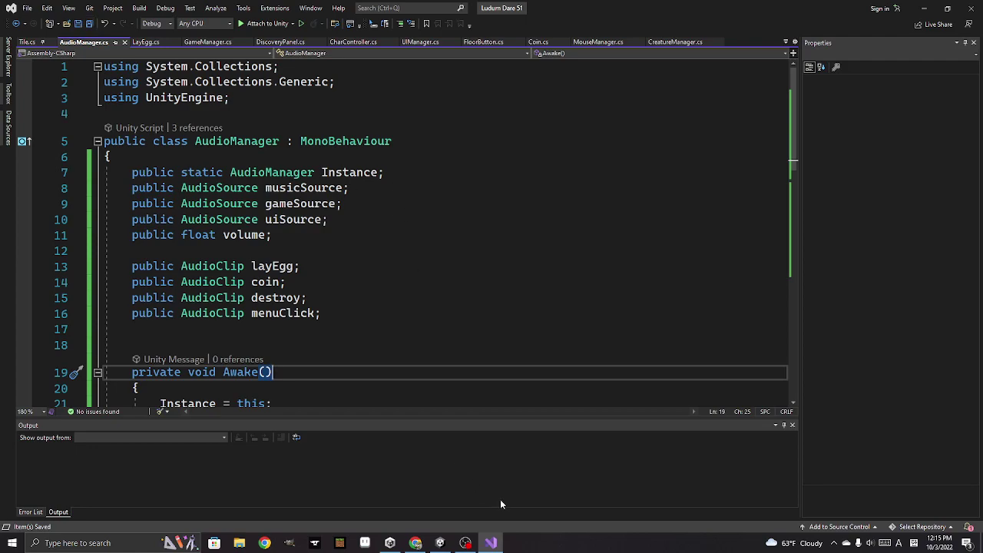
left_click(440, 543)
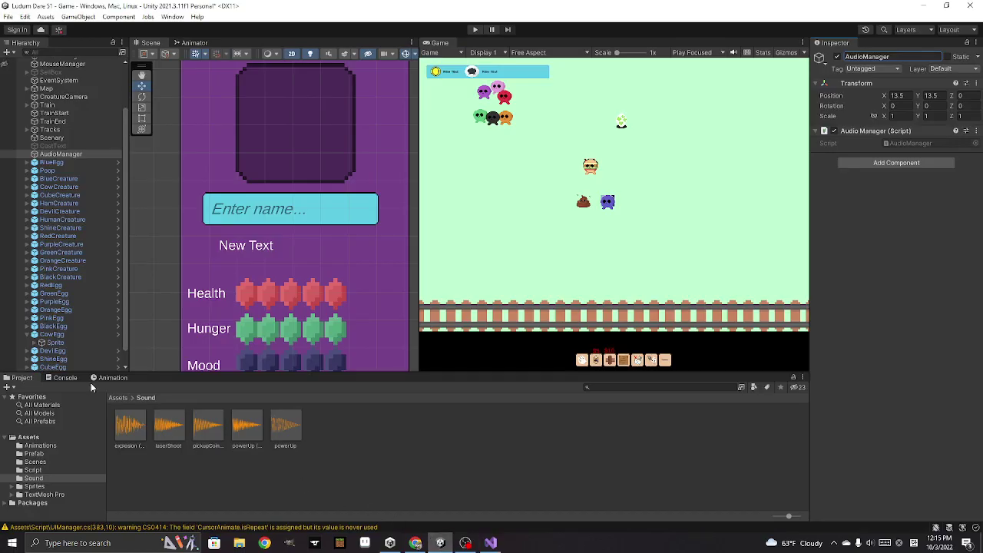
Jump from the Console's musivSource error to line 37 and correct it to musicSource
left_click(66, 378)
left_click(95, 422)
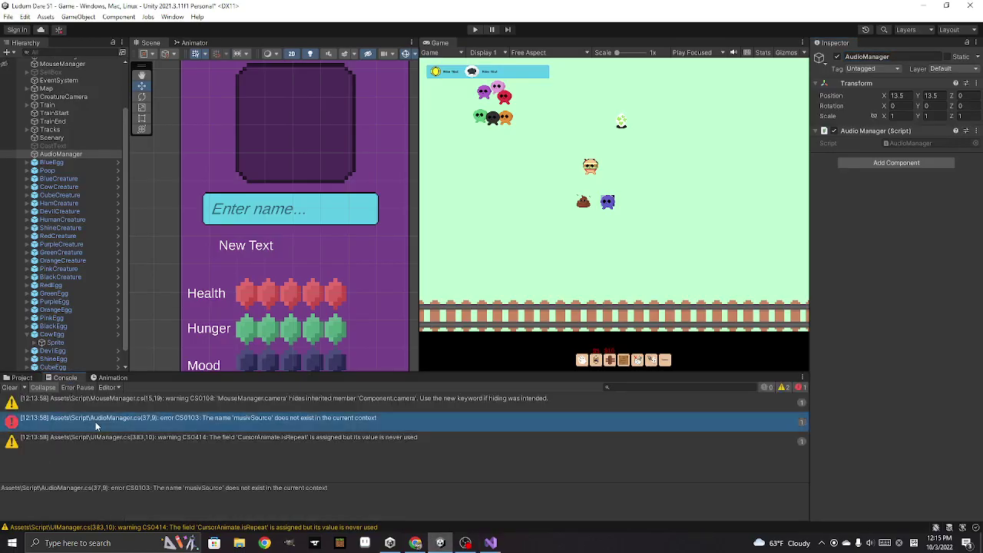
double_click(352, 427)
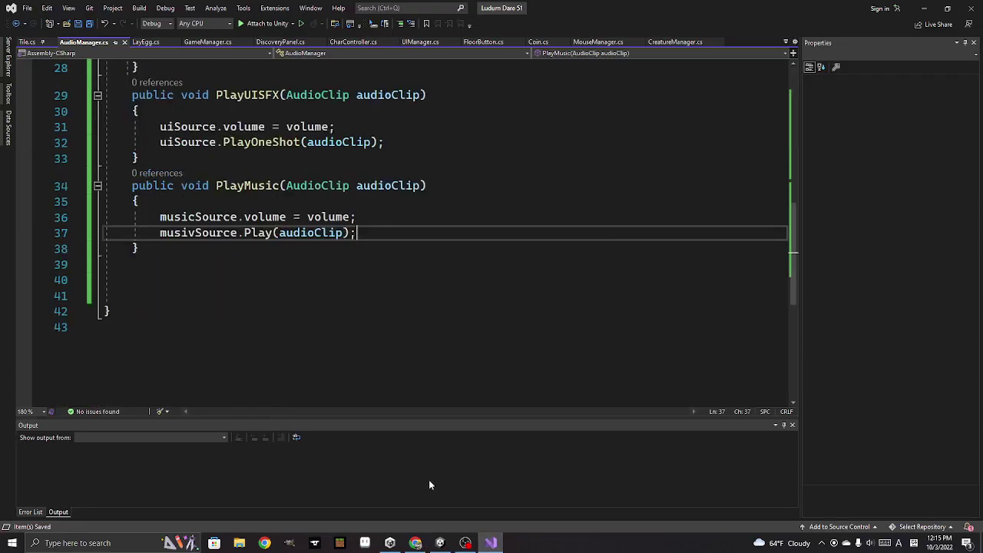
left_click(195, 233)
key("BackSpace")
type("c")
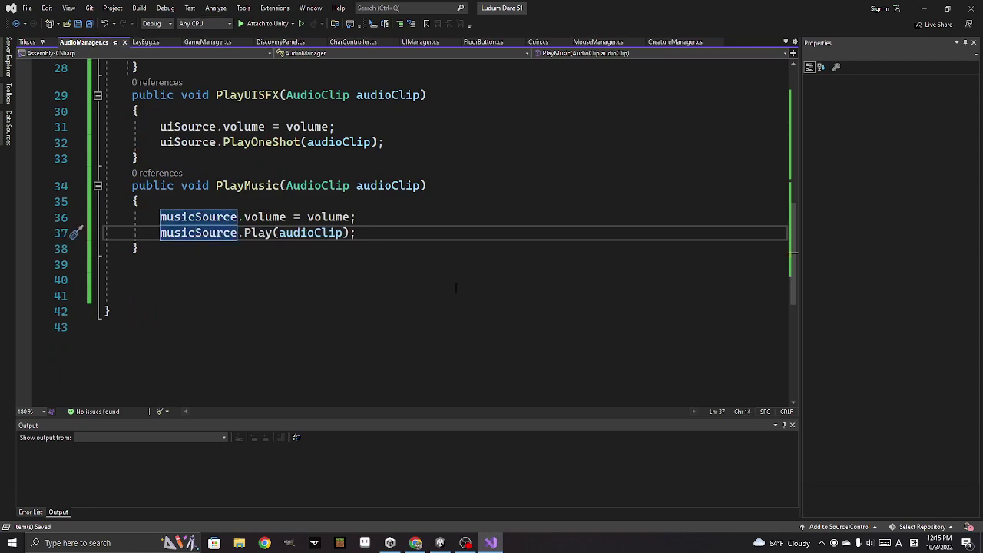
left_click(441, 544)
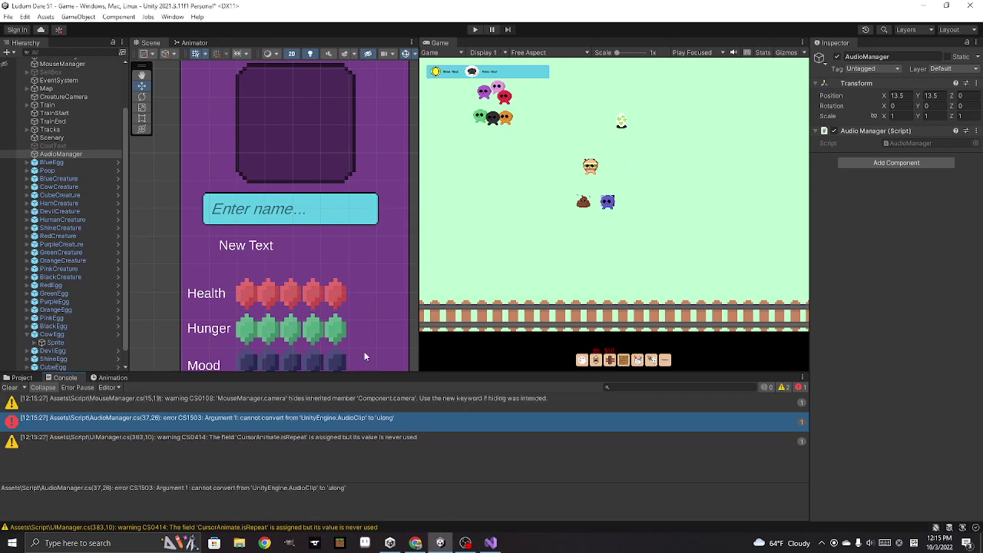
Open AudioManager.cs from the CS1503 error and review PlayMusic's musicSource.Play(audioClip) call
double_click(349, 416)
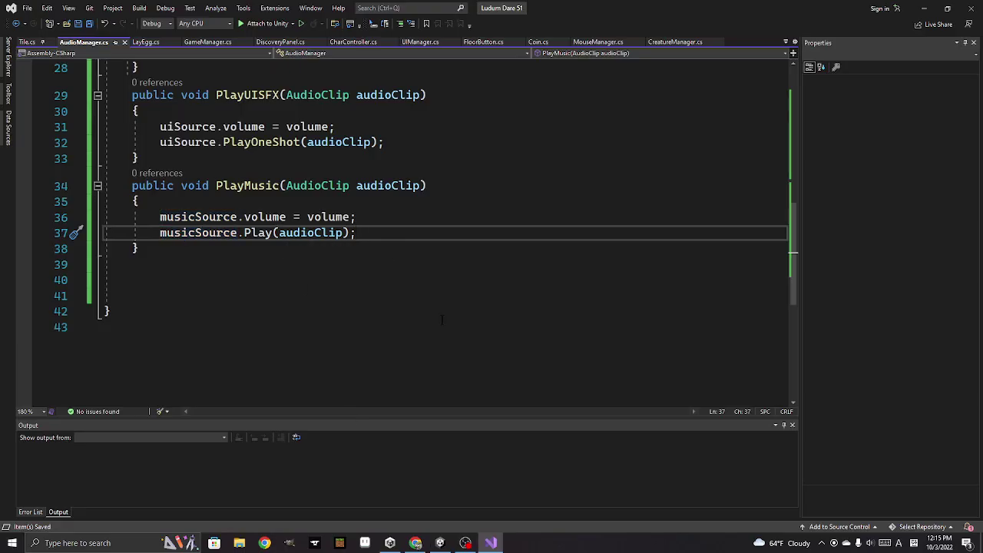
scroll(441, 319, "up", 3)
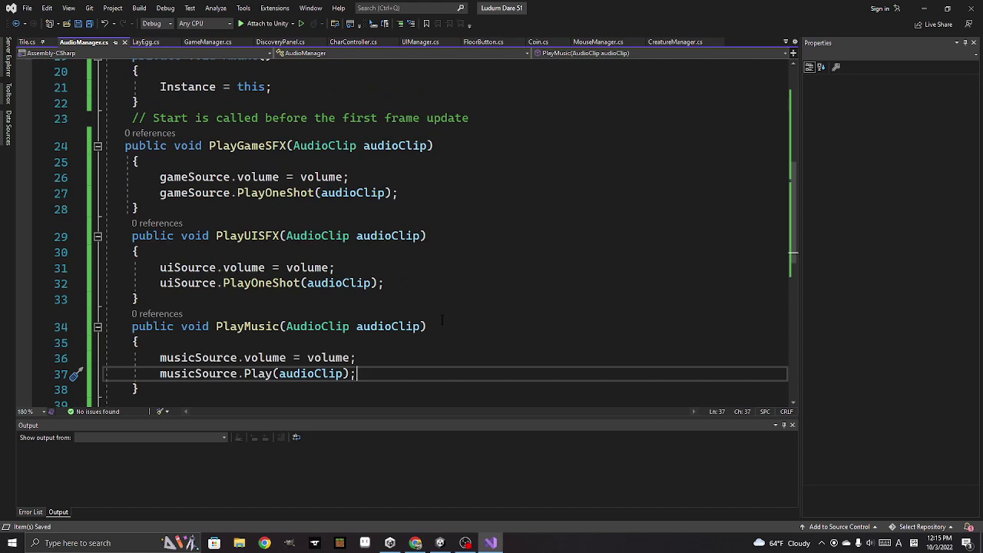
scroll(442, 319, "up", 2)
scroll(410, 320, "up", 3)
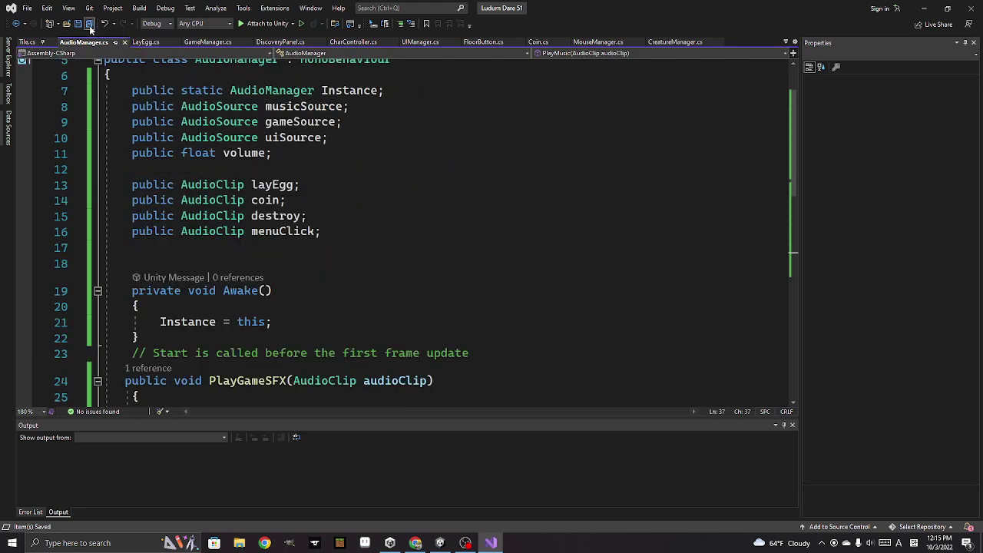
left_click(440, 543)
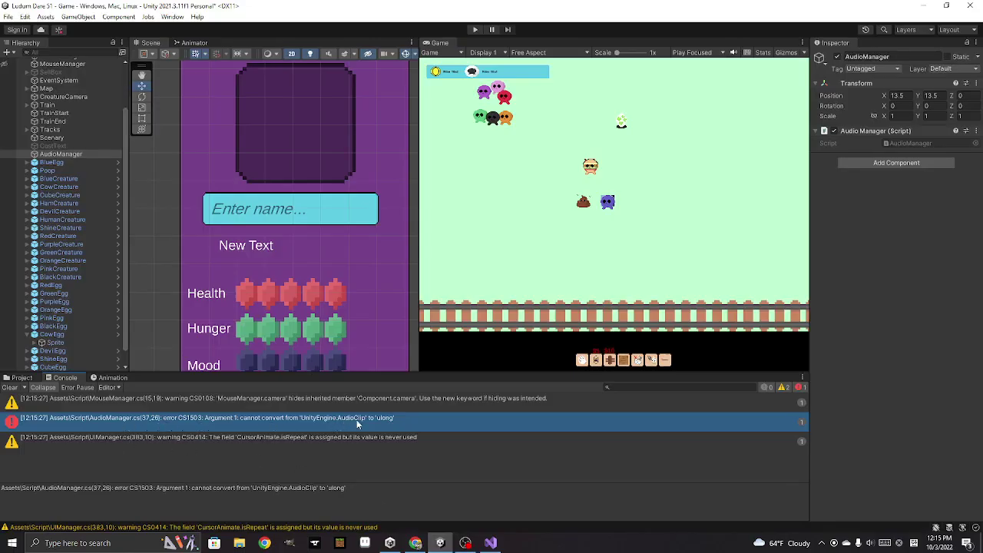
mouse_move(494, 543)
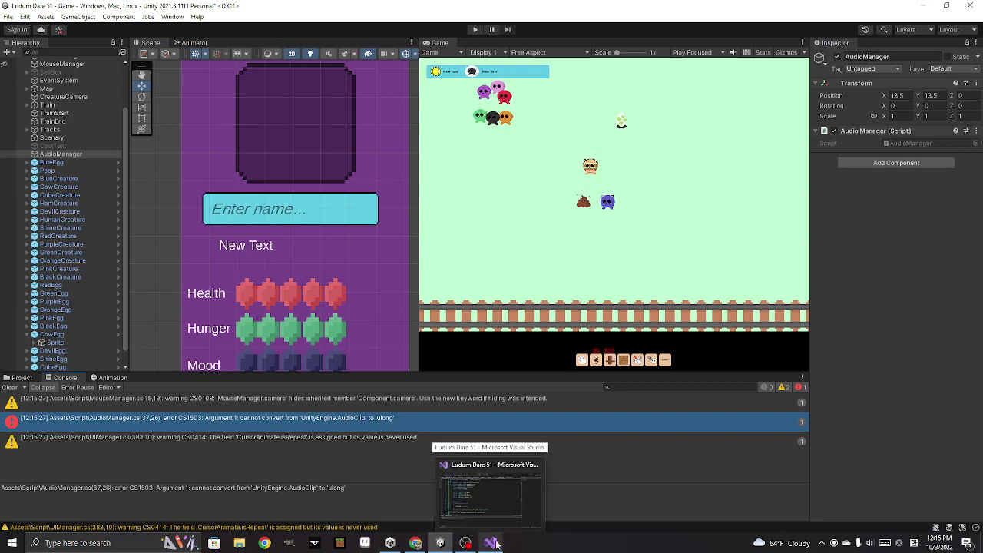
left_click(496, 543)
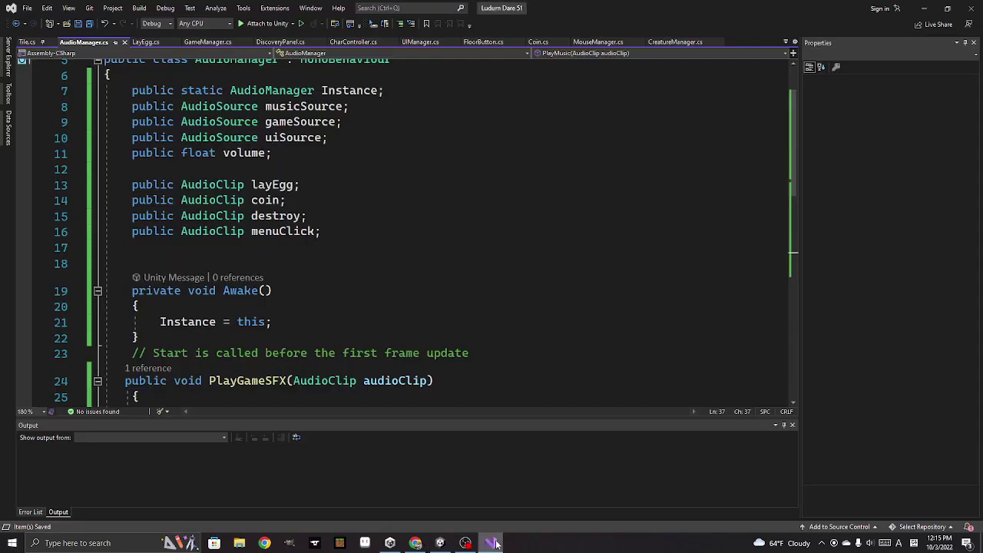
scroll(413, 346, "up", 2)
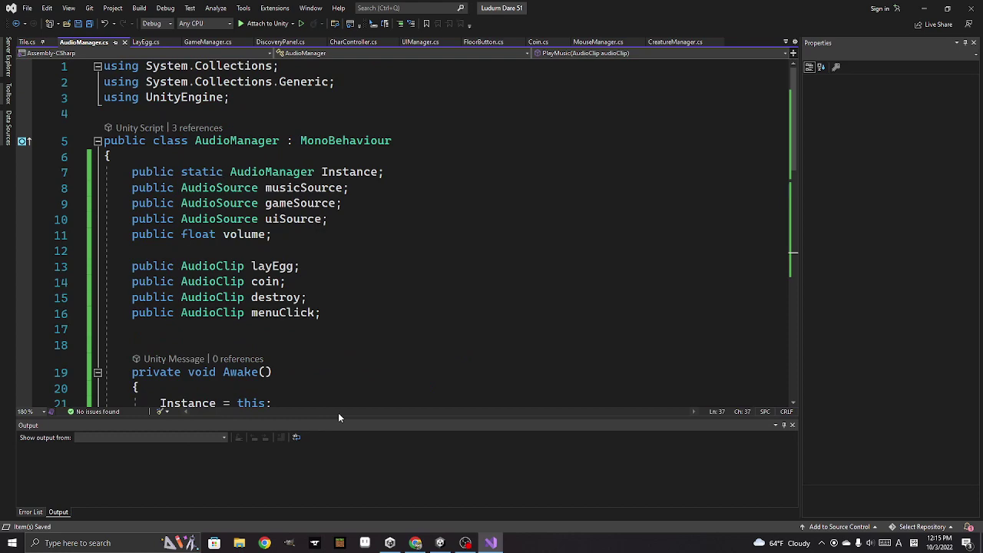
scroll(253, 358, "down", 7)
scroll(250, 350, "down", 4)
scroll(246, 338, "up", 5)
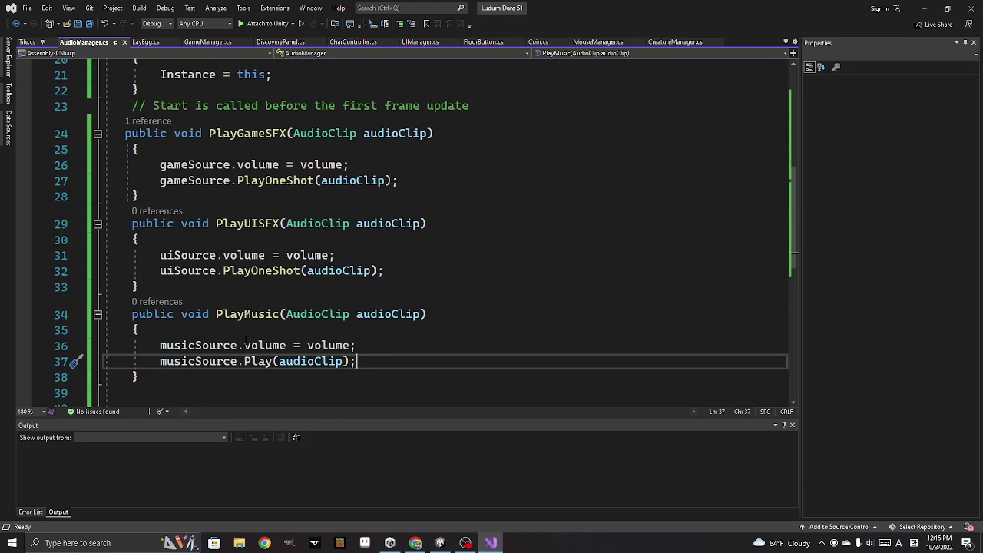
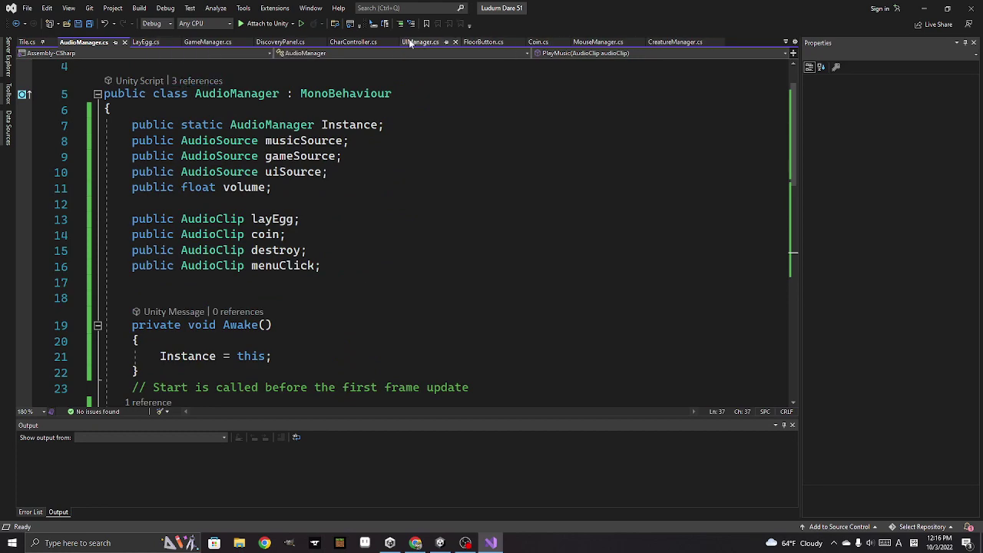
Look over the CharController script in Visual Studio, then go back to Unity
left_click(361, 42)
scroll(416, 246, "up", 4)
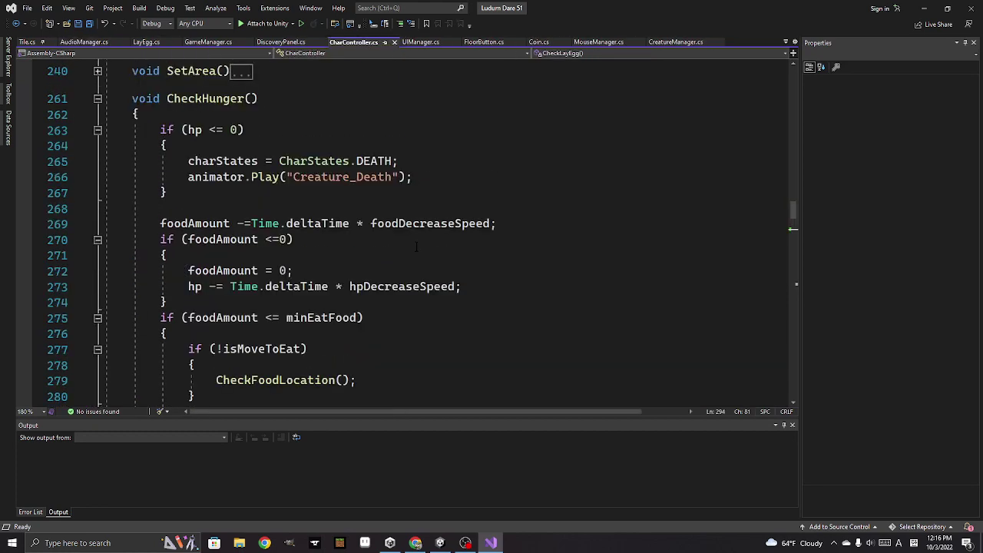
scroll(416, 246, "up", 3)
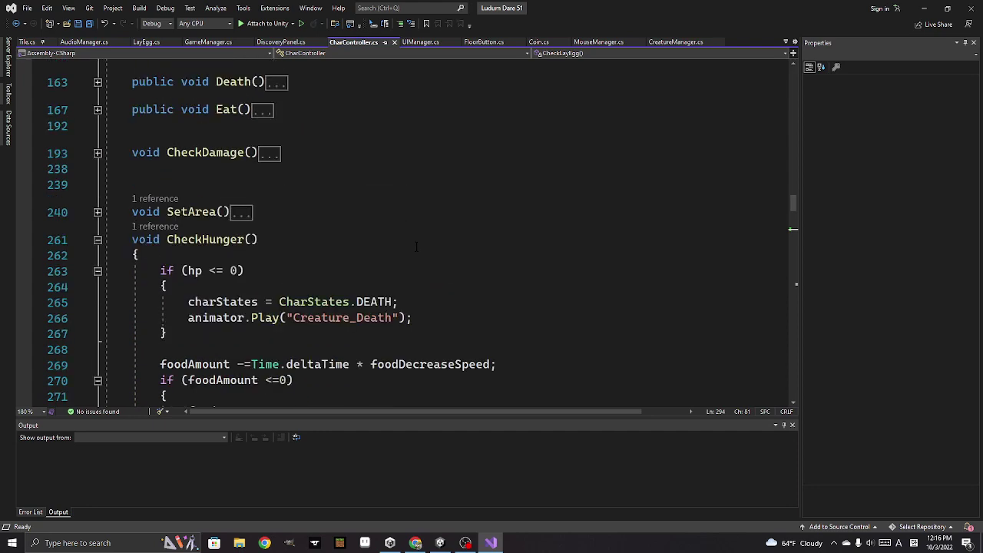
scroll(416, 246, "down", 4)
scroll(416, 246, "down", 5)
scroll(416, 246, "down", 1)
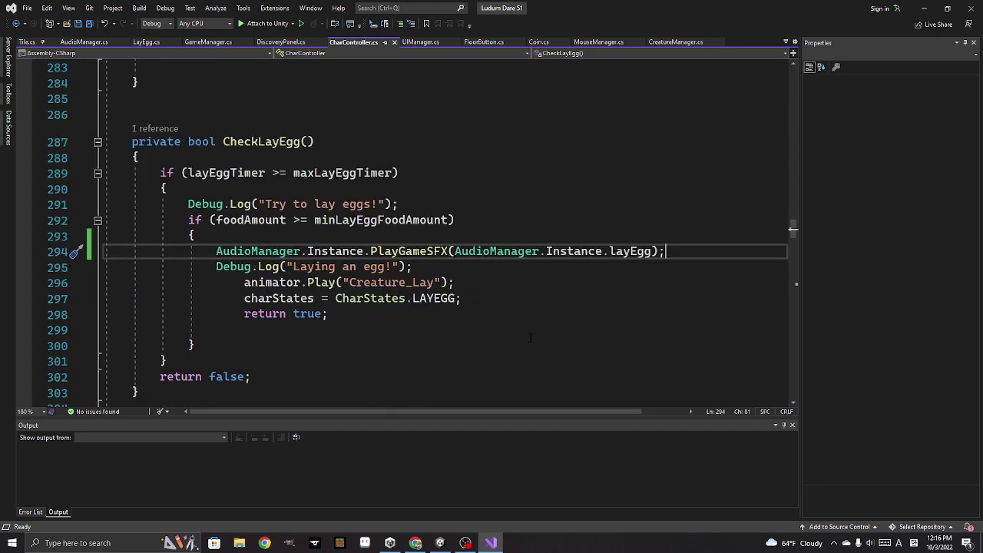
left_click(441, 543)
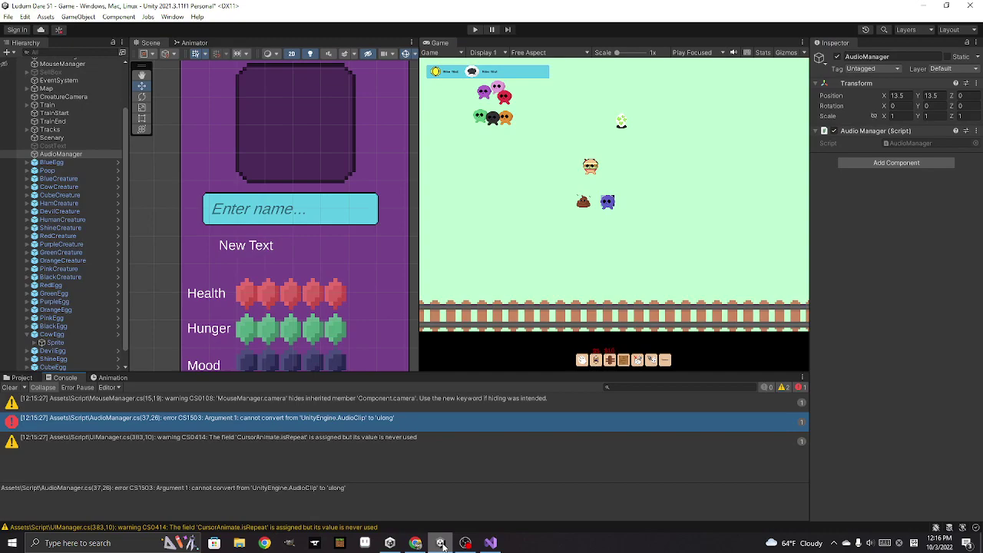
Comment out musicSource.Play(audioClip) on AudioManager.cs line 37 with //, and save all scripts
double_click(119, 424)
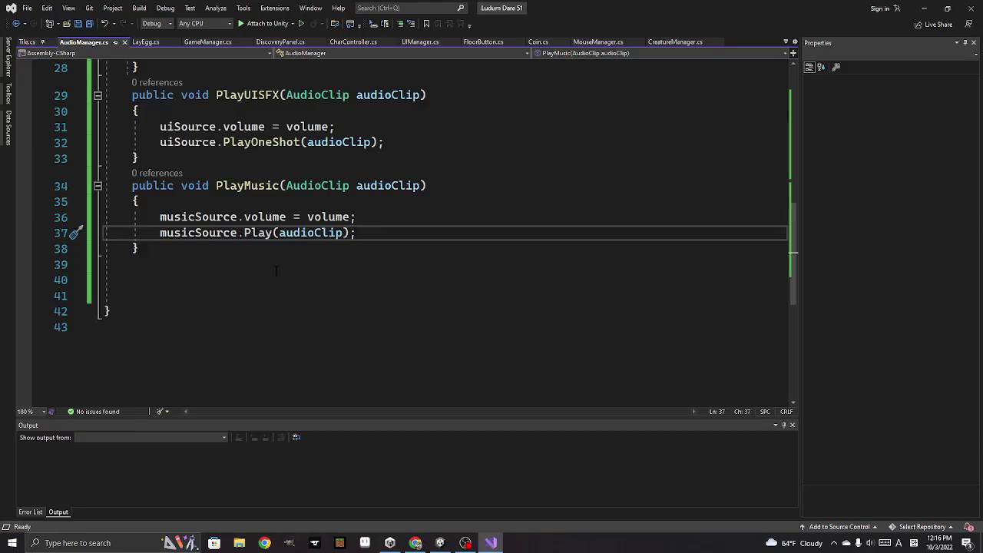
scroll(276, 271, "up", 2)
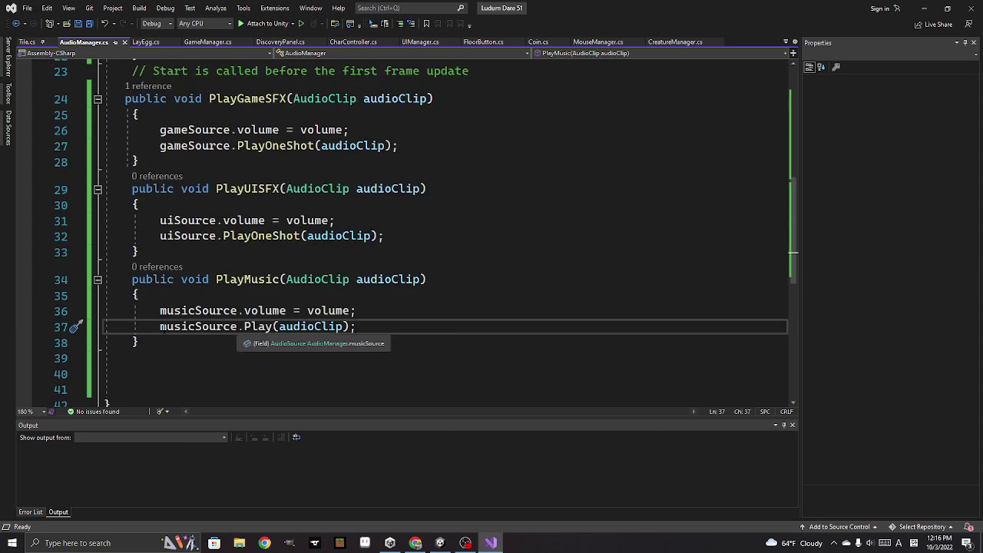
key("Home")
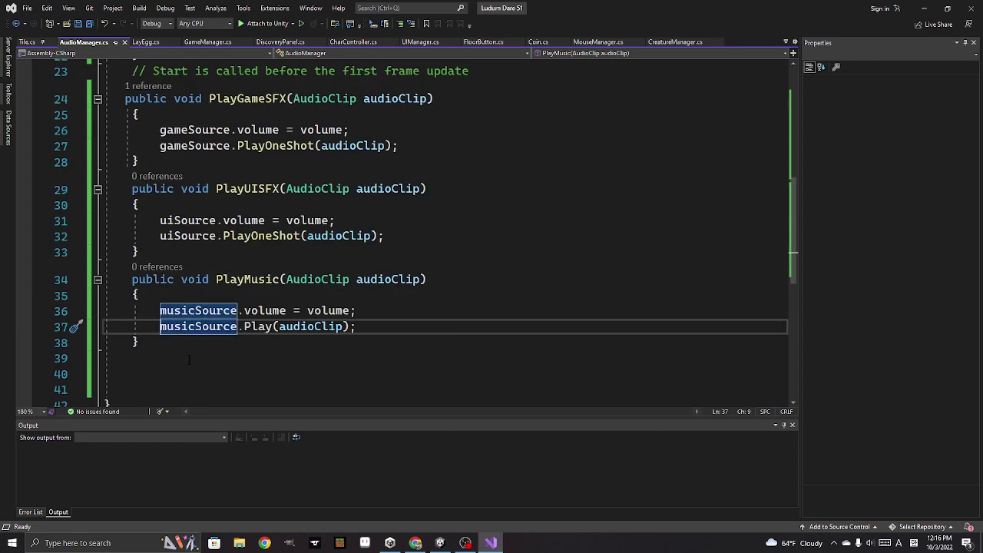
type("//")
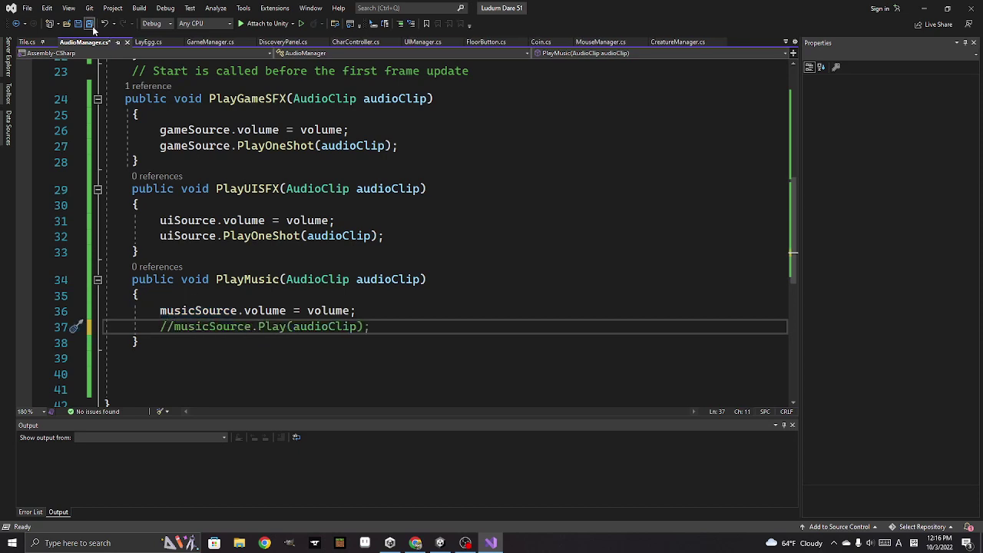
left_click(90, 25)
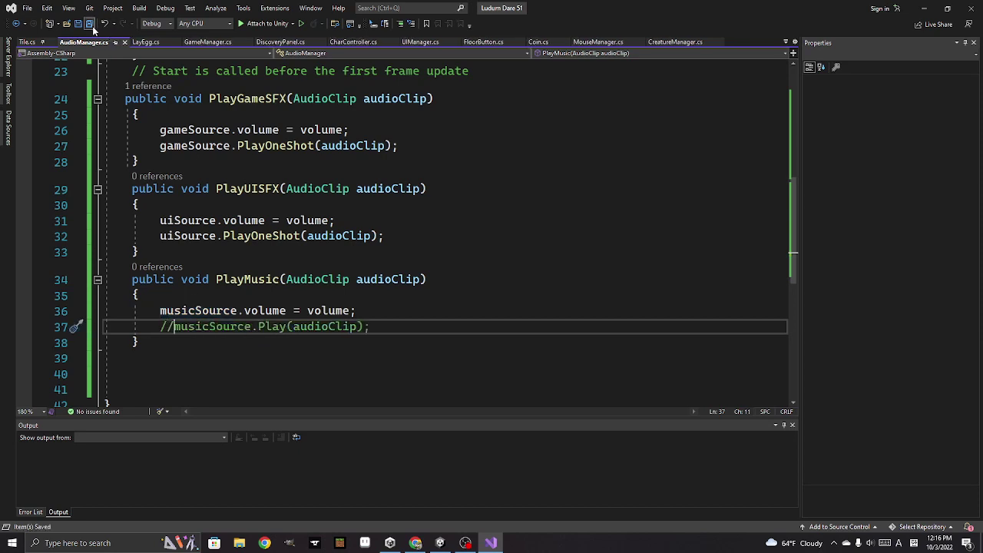
left_click(439, 543)
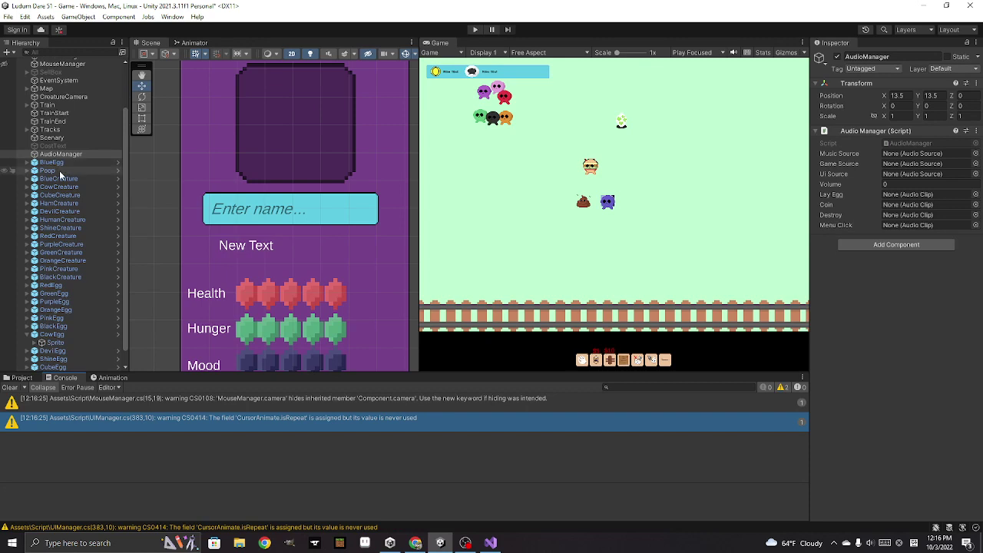
Drag powerUp from Assets/Sound into Lay Egg, set Volume to 0.5, and enter Play mode
left_click(26, 372)
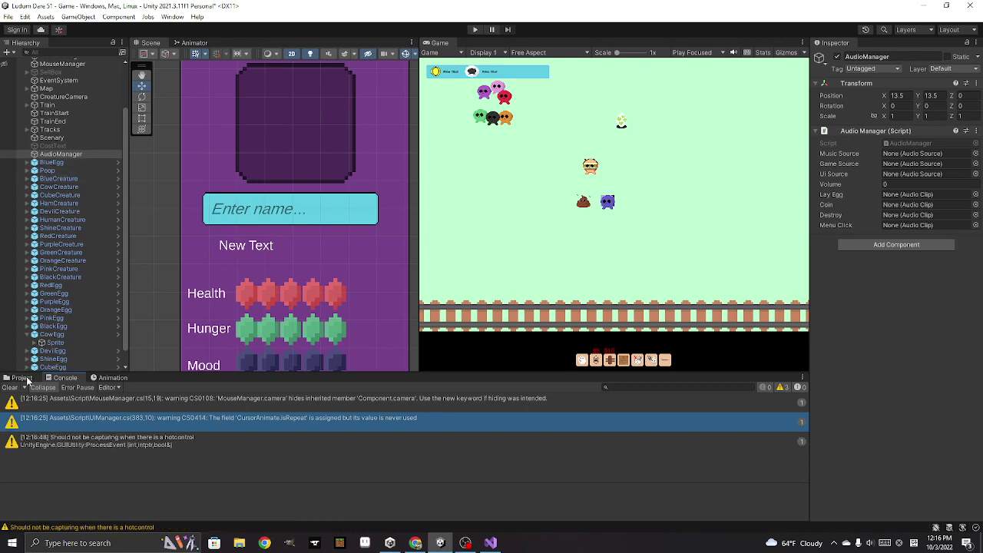
left_click(21, 378)
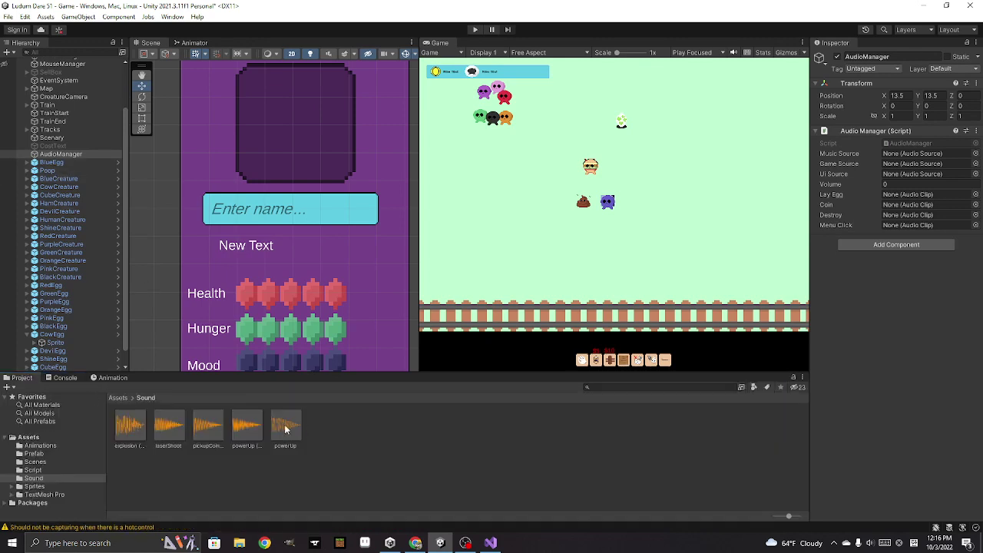
left_click_drag(286, 430, 898, 196)
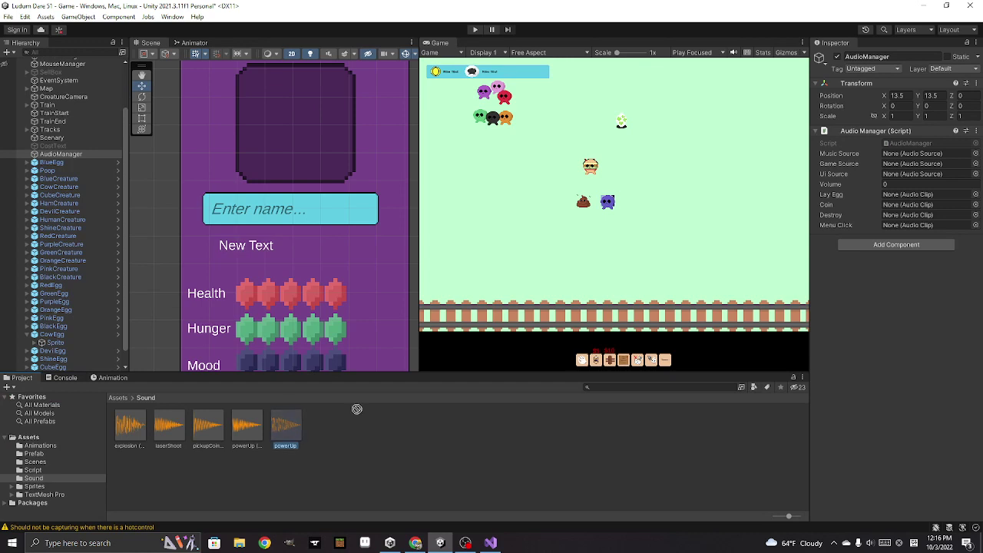
left_click(898, 184)
type(".5")
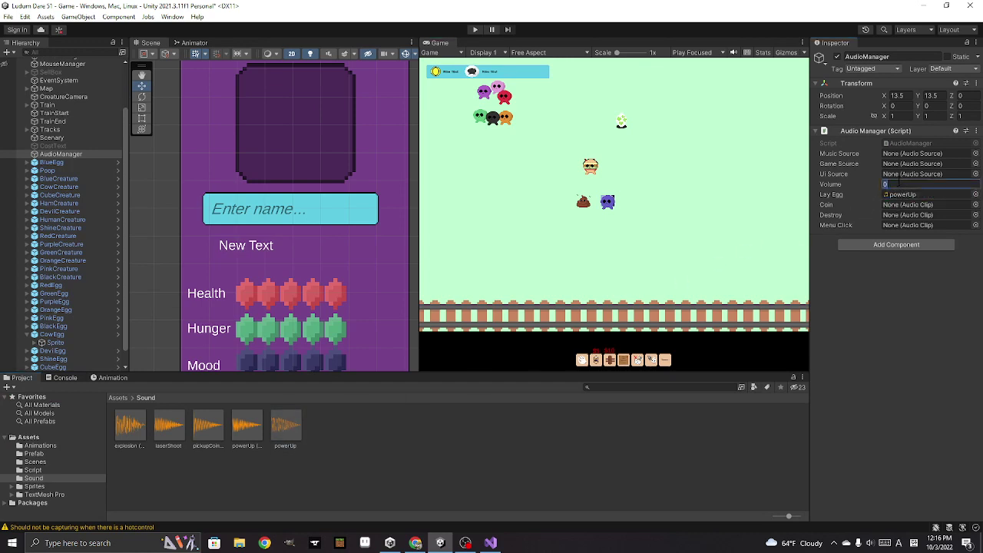
left_click(475, 29)
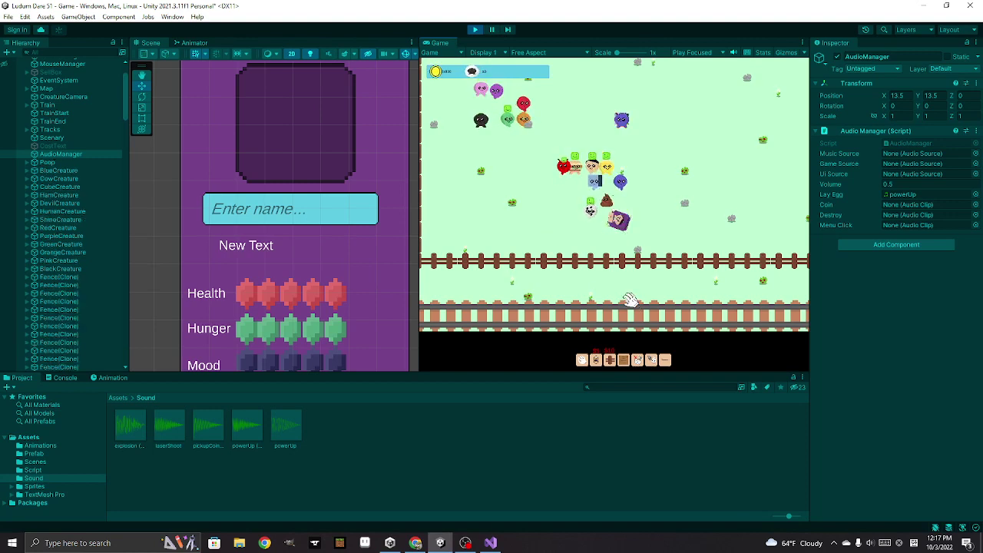
Pick up and move creatures around the game field, panning the view as needed
left_click(620, 219)
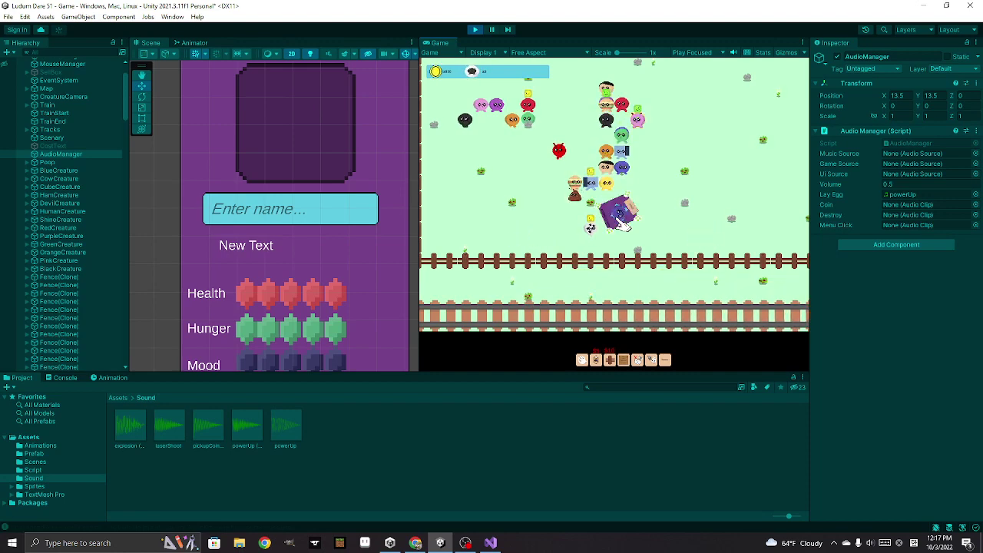
left_click_drag(622, 223, 624, 218)
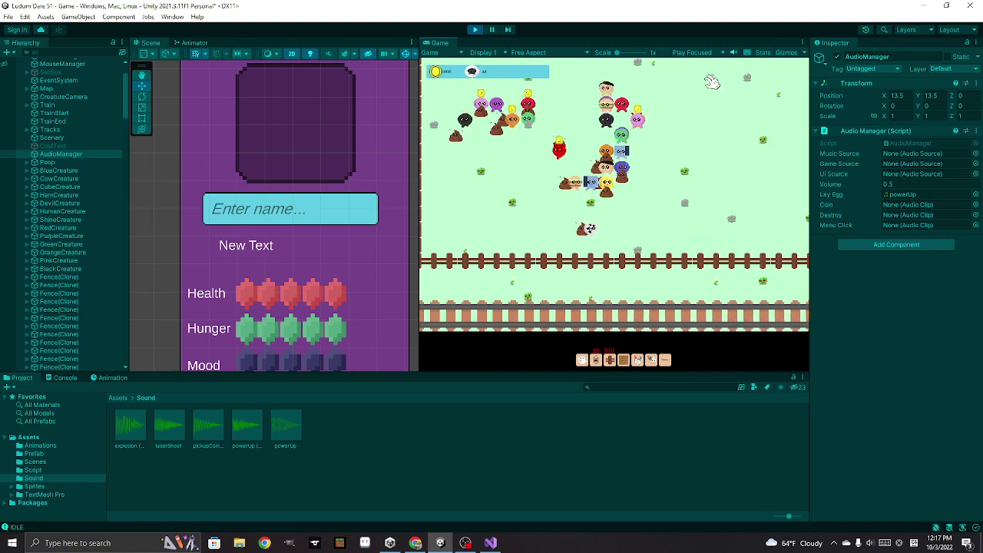
left_click_drag(713, 81, 713, 136)
left_click_drag(797, 152, 768, 161)
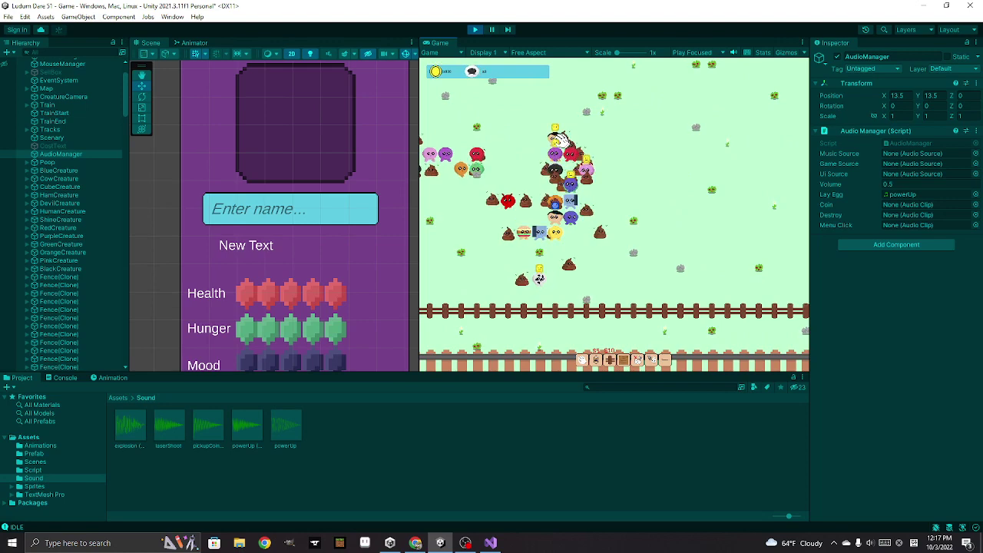
left_click(553, 142)
left_click_drag(555, 142, 670, 170)
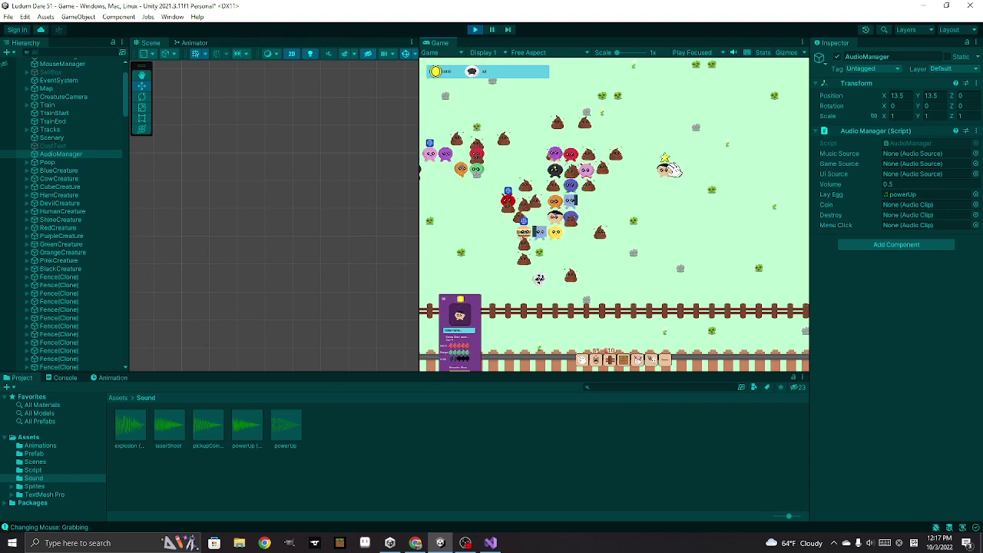
left_click_drag(669, 170, 744, 244)
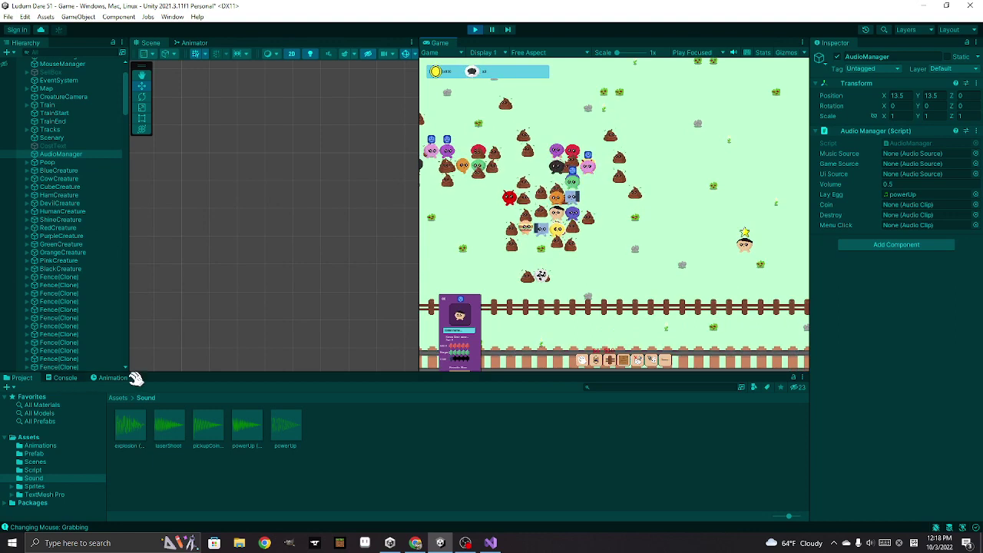
Check the Console's UnassignedReferenceException for gameSource, then pause and stop Play mode
left_click(65, 377)
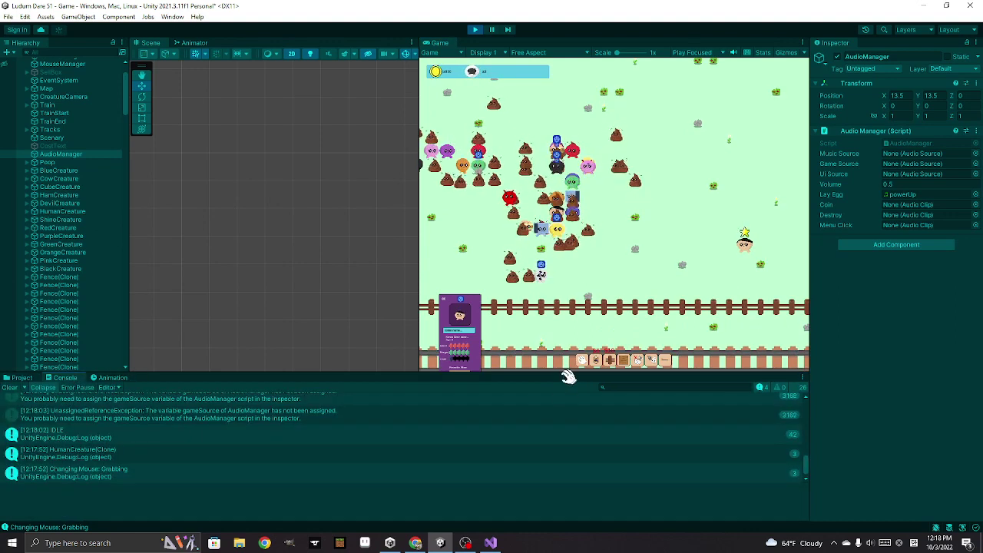
left_click(492, 30)
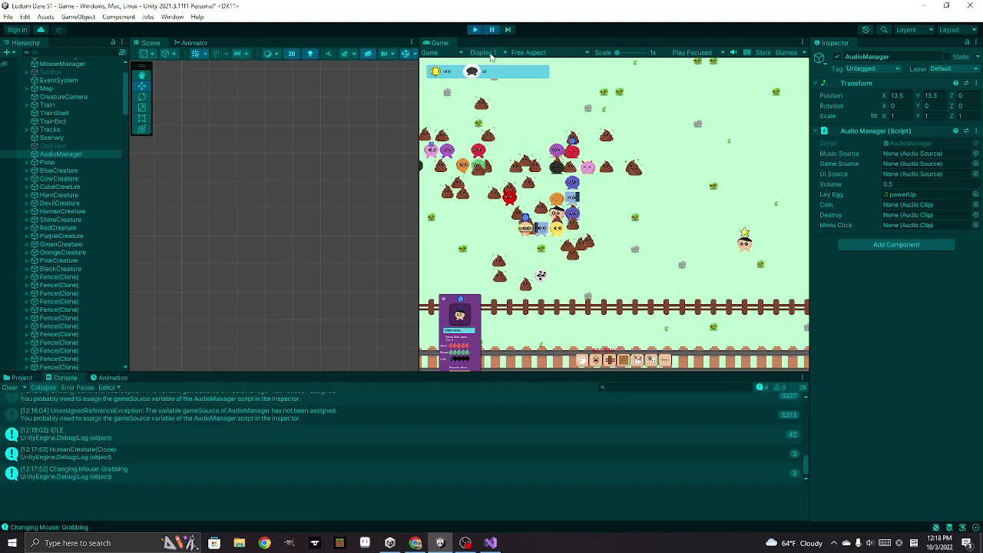
left_click(477, 30)
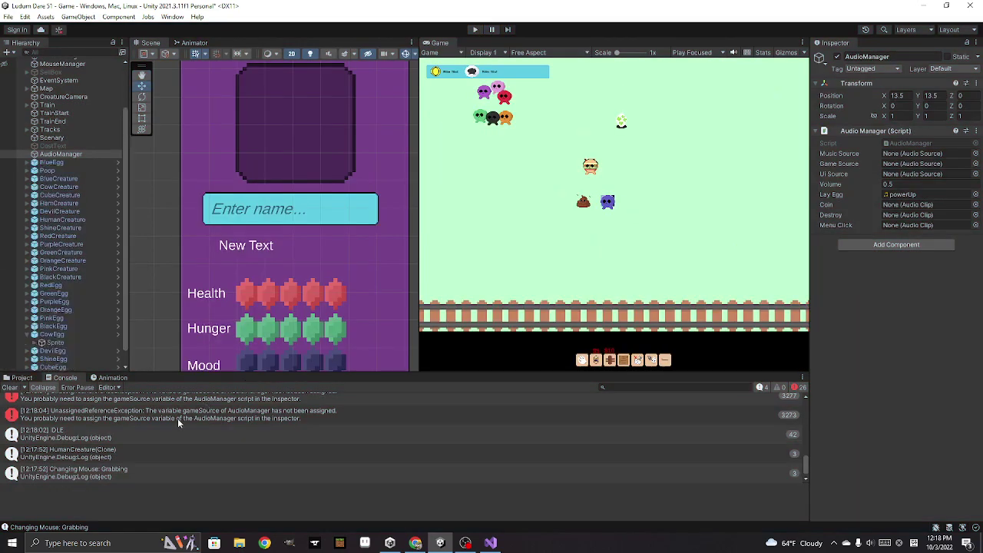
Inspect the gameSource error details and select the AudioManager object
left_click(177, 418)
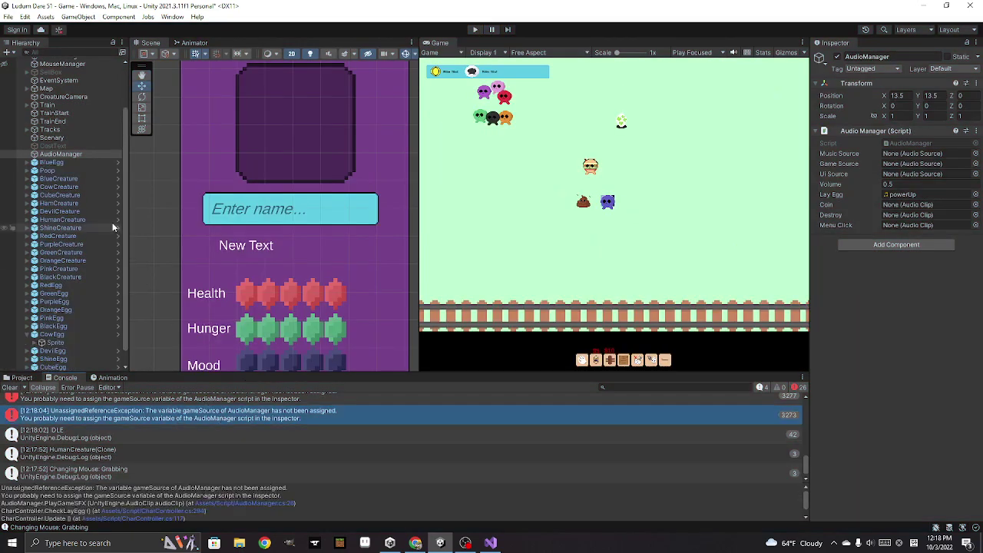
left_click(68, 156)
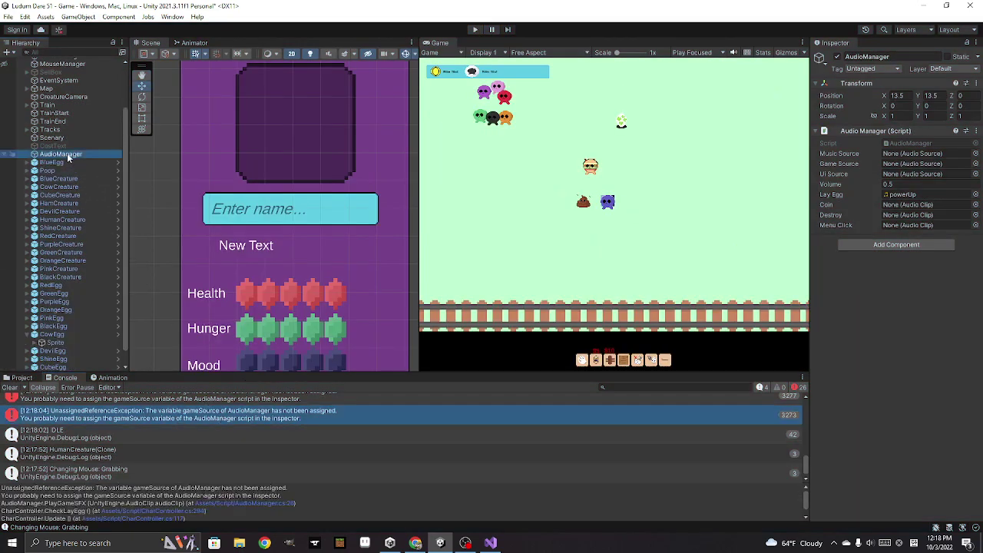
left_click(880, 245)
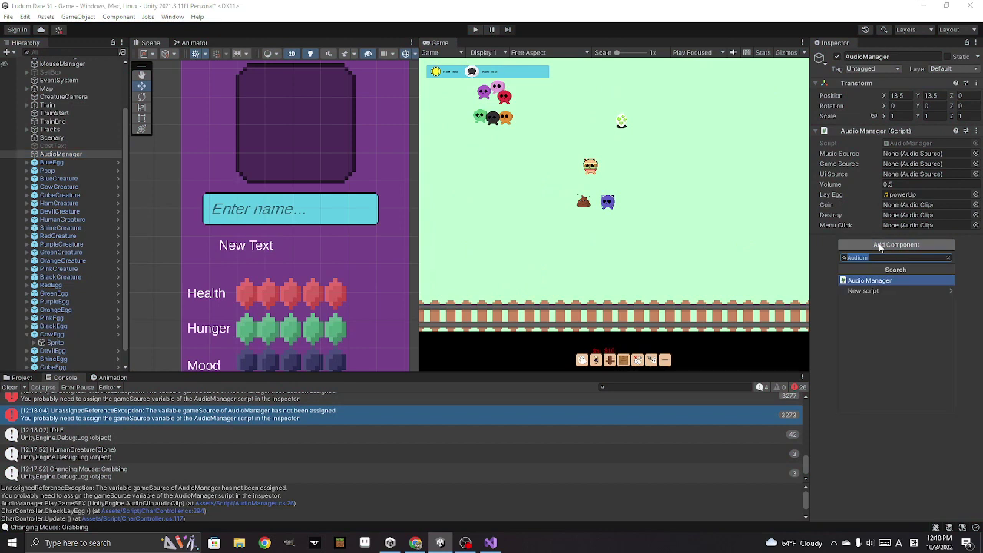
key("BackSpace")
left_click(95, 156)
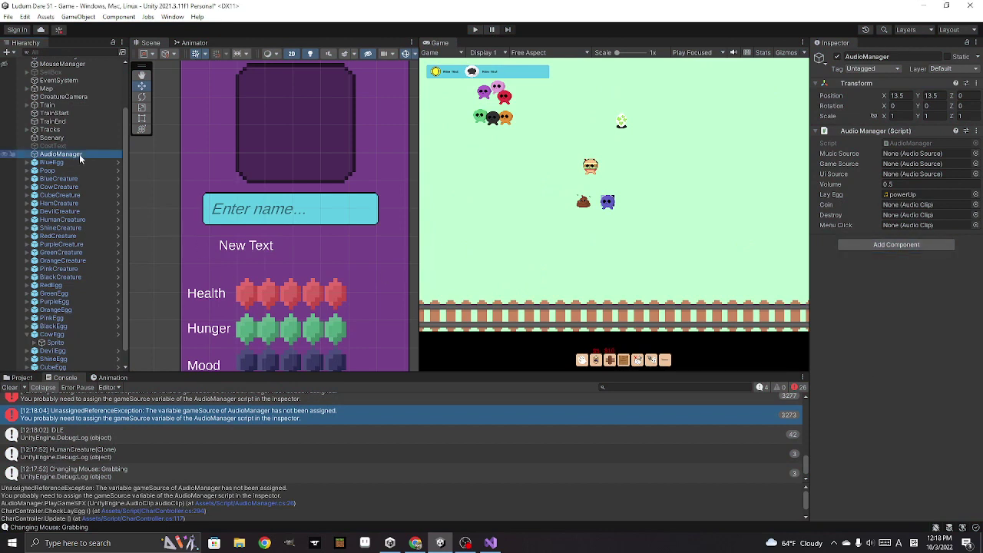
Create an empty child of AudioManager with an Audio Source, named Music
right_click(79, 154)
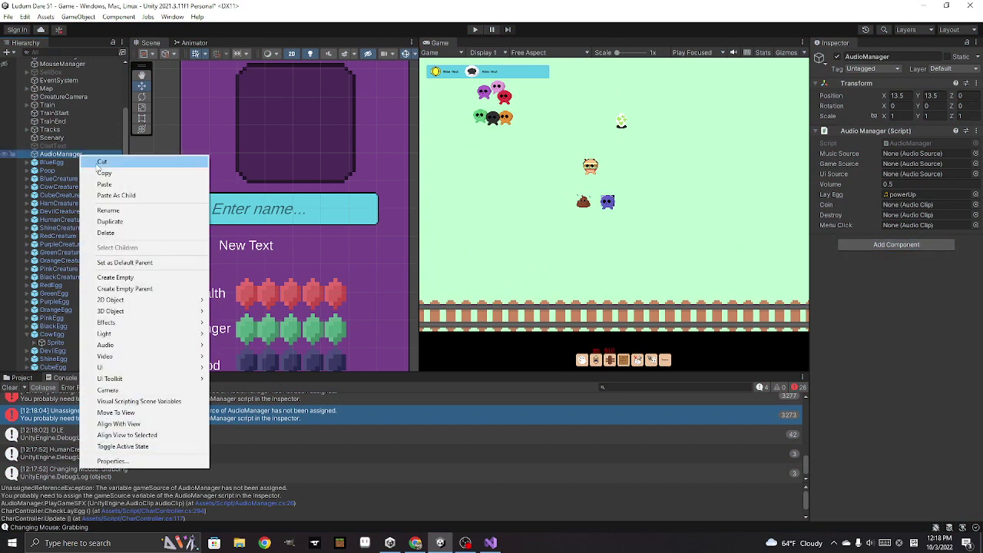
left_click(144, 279)
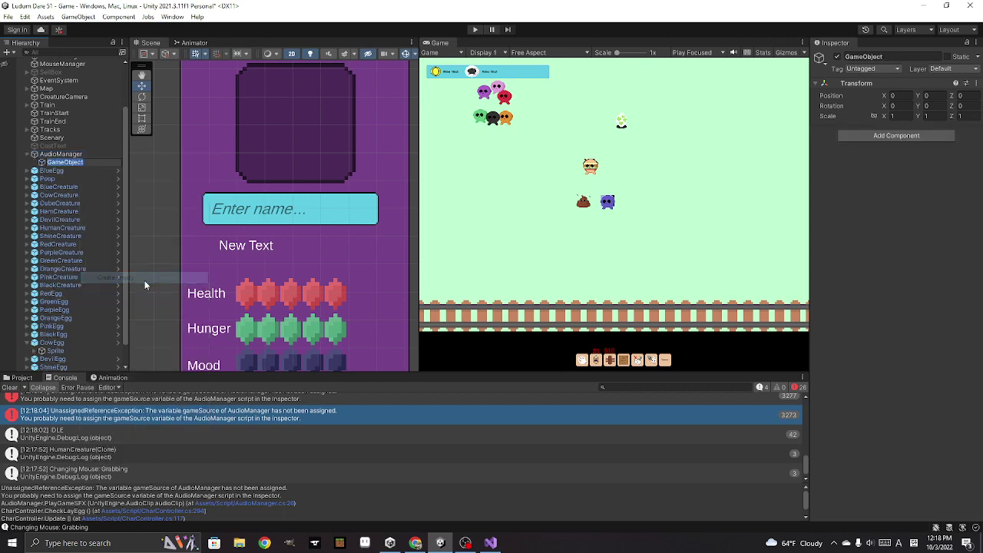
left_click(889, 58)
double_click(889, 59)
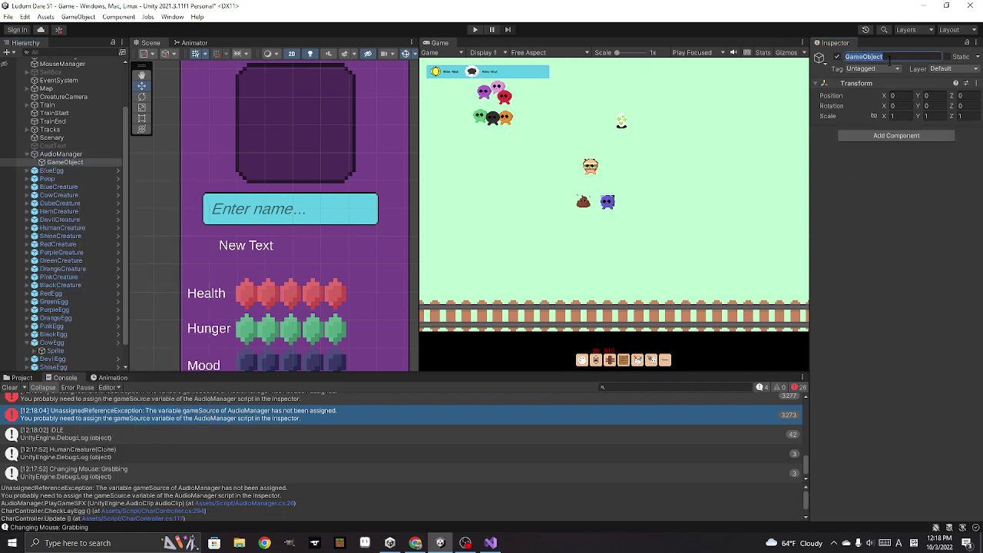
type("MusicSource")
left_click(906, 134)
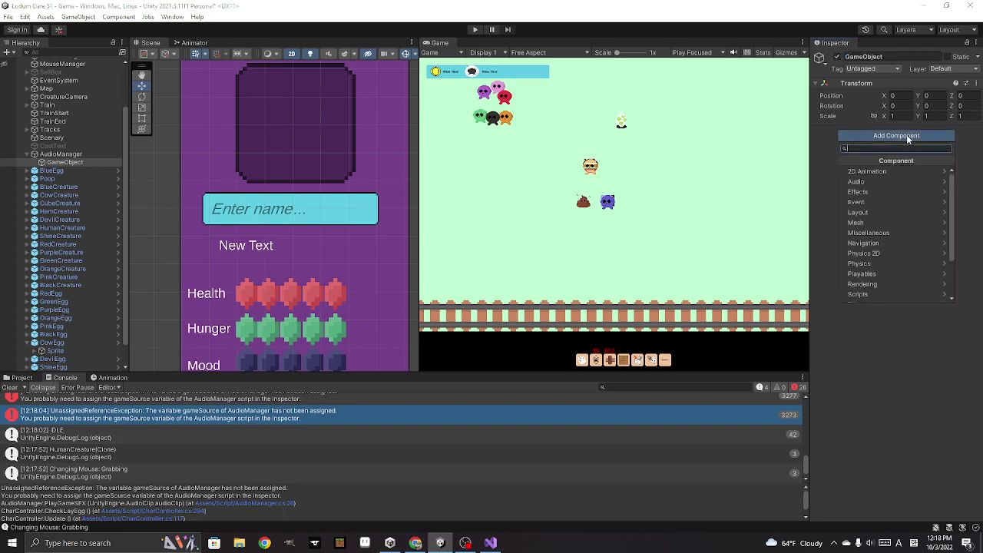
type("audio")
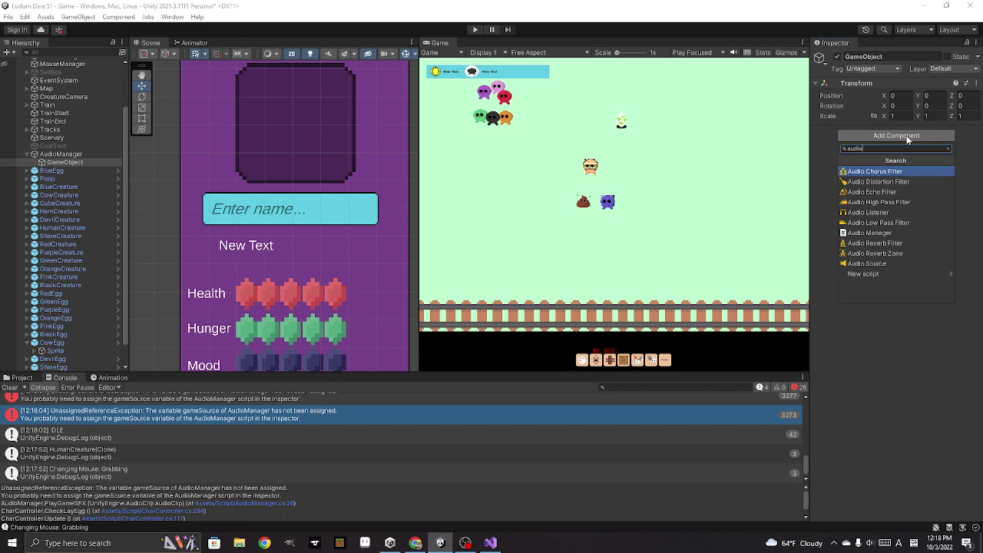
type("sou")
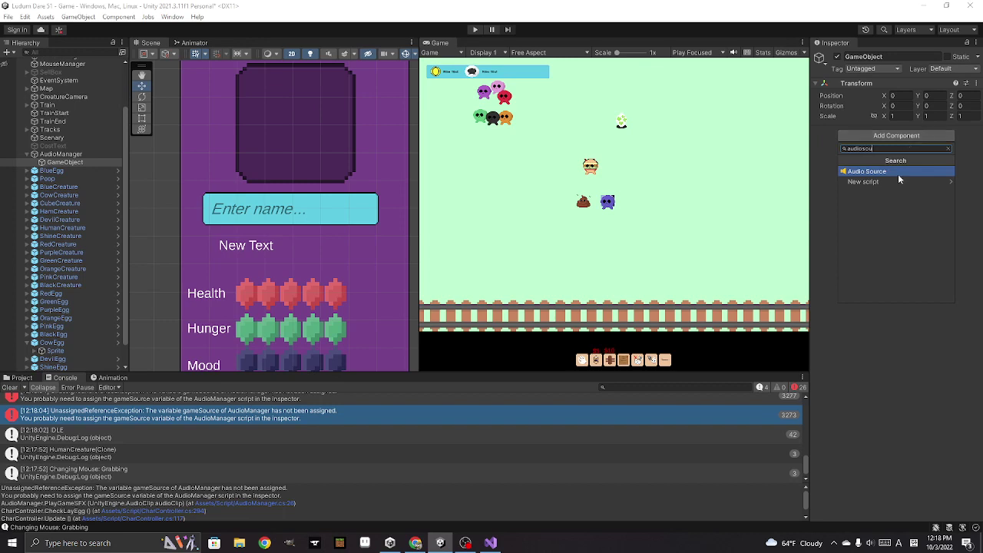
left_click(897, 170)
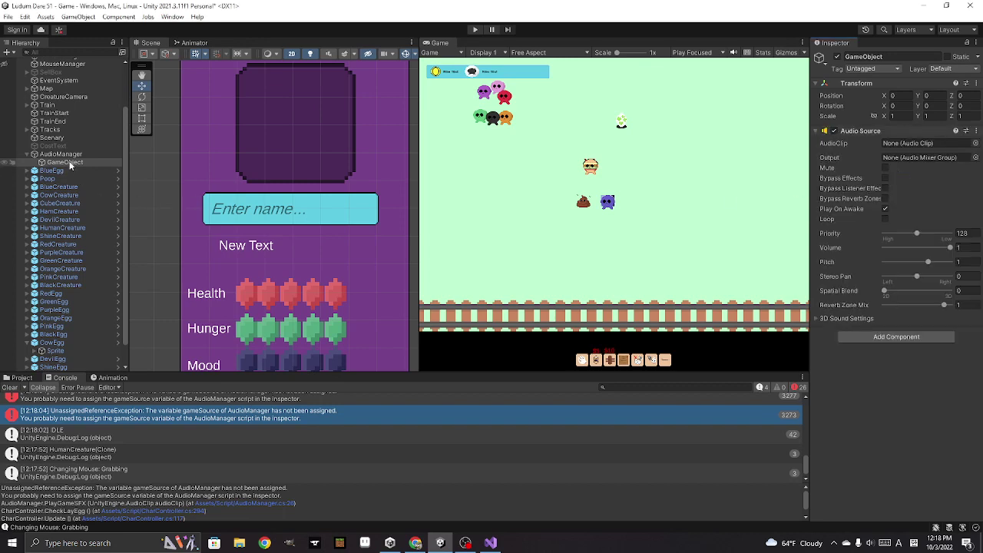
left_click(896, 55)
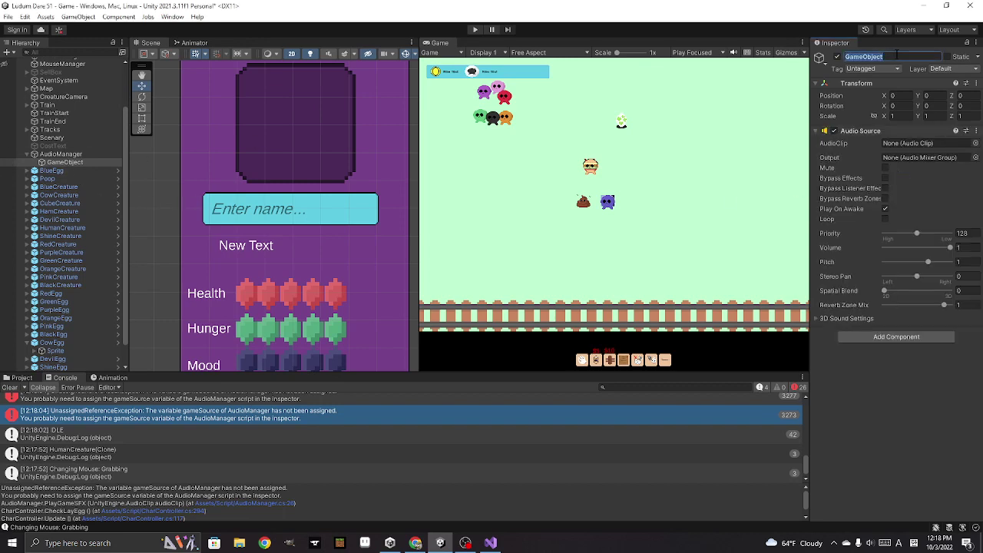
type("Music")
left_click(78, 163)
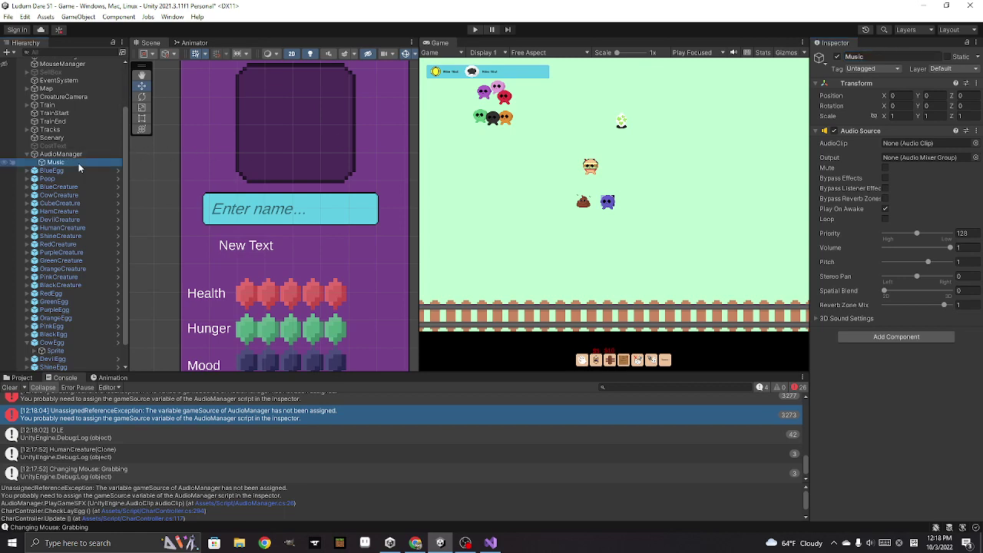
Duplicate Music twice and rename the copies GameSounds and UISounds
key("ctrl+d")
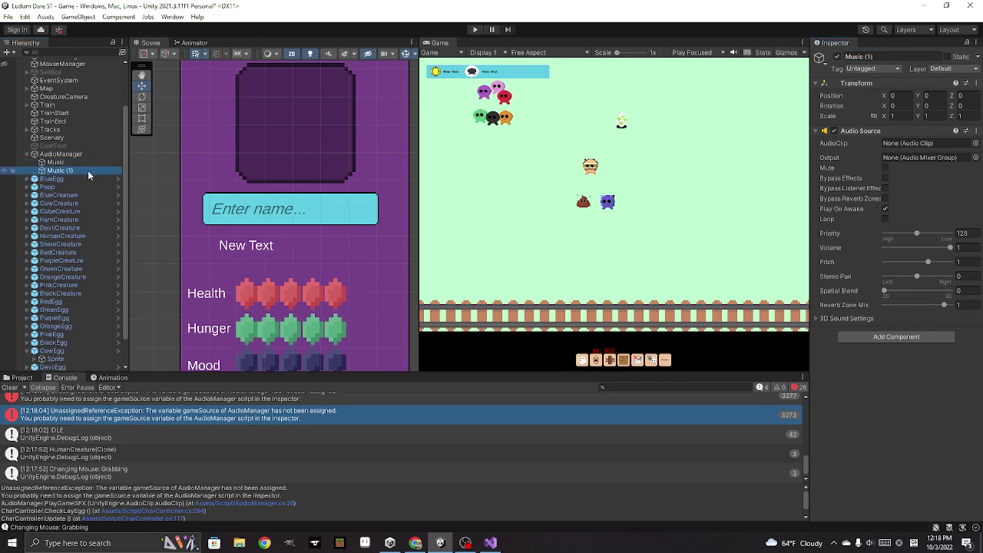
key("ctrl+d")
left_click(77, 169)
left_click_drag(876, 56, 854, 58)
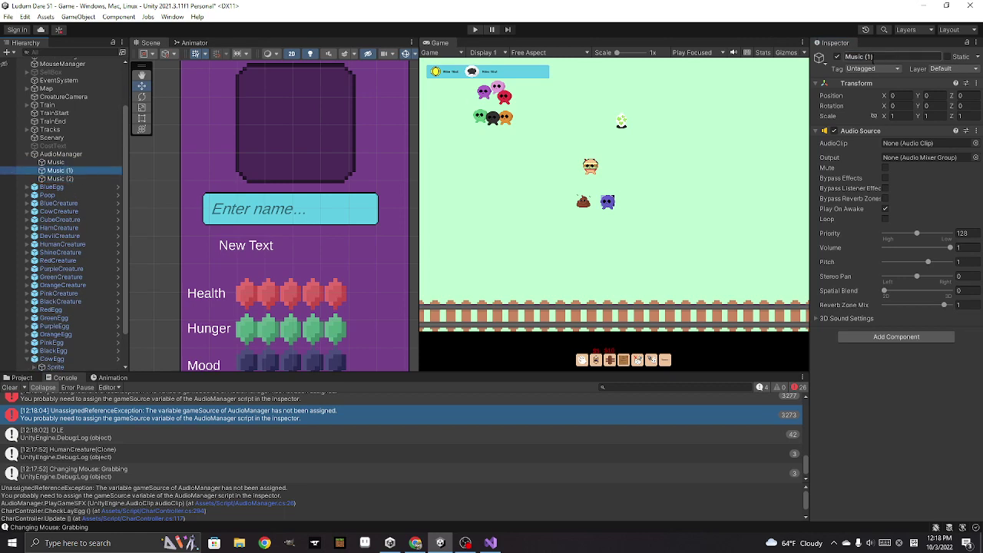
type("GameSound")
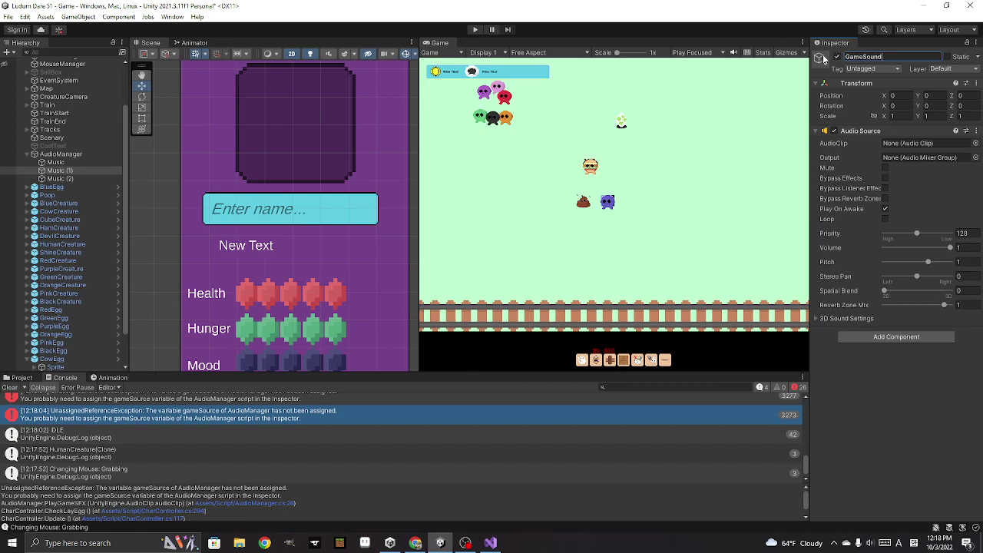
type("s")
left_click(89, 178)
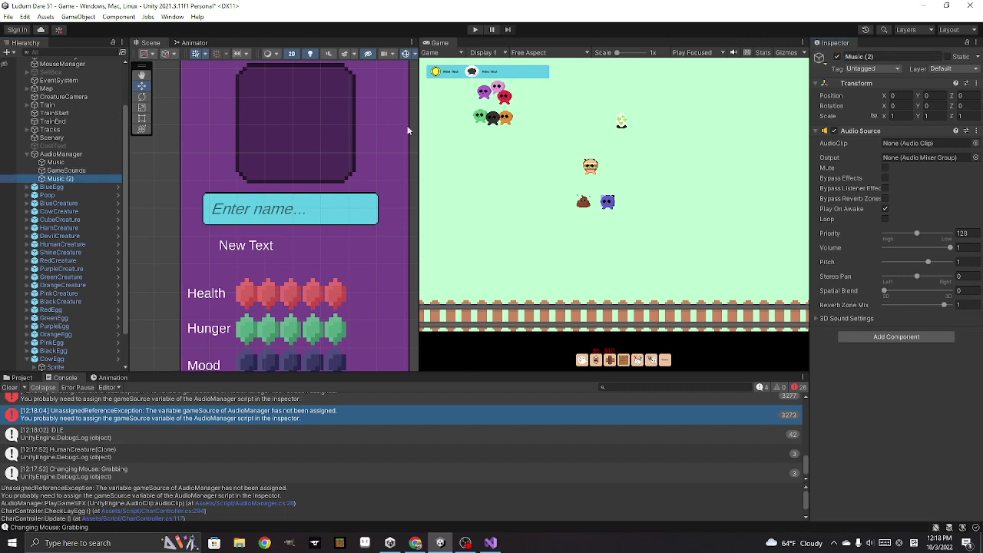
left_click(899, 57)
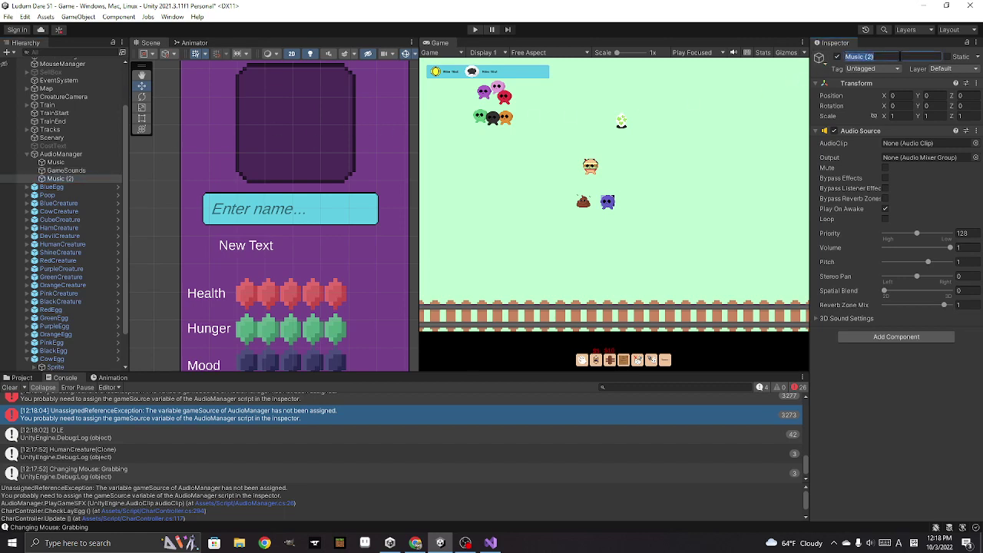
type("UISounds")
left_click(81, 154)
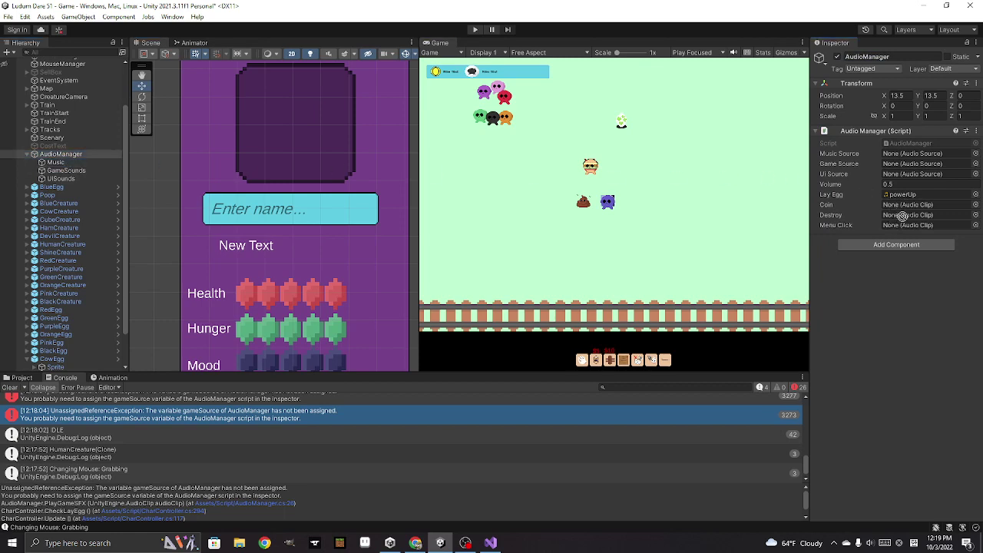
Drag Music, GameSounds and UISounds into AudioManager's Music, Game and Ui Source fields, then press Play
left_click(903, 174)
left_click(904, 154)
left_click_drag(66, 163, 912, 153)
left_click_drag(794, 166, 917, 163)
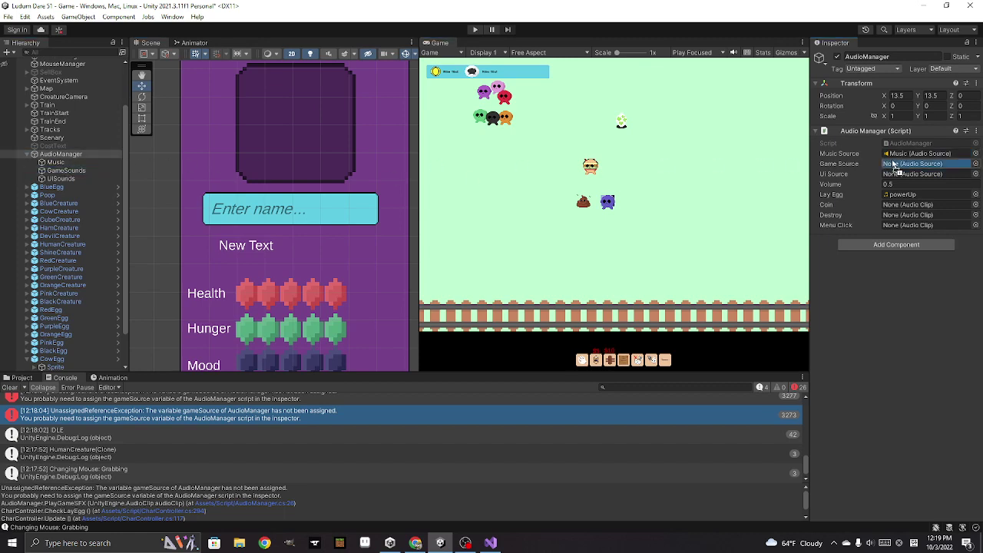
left_click_drag(61, 179, 915, 174)
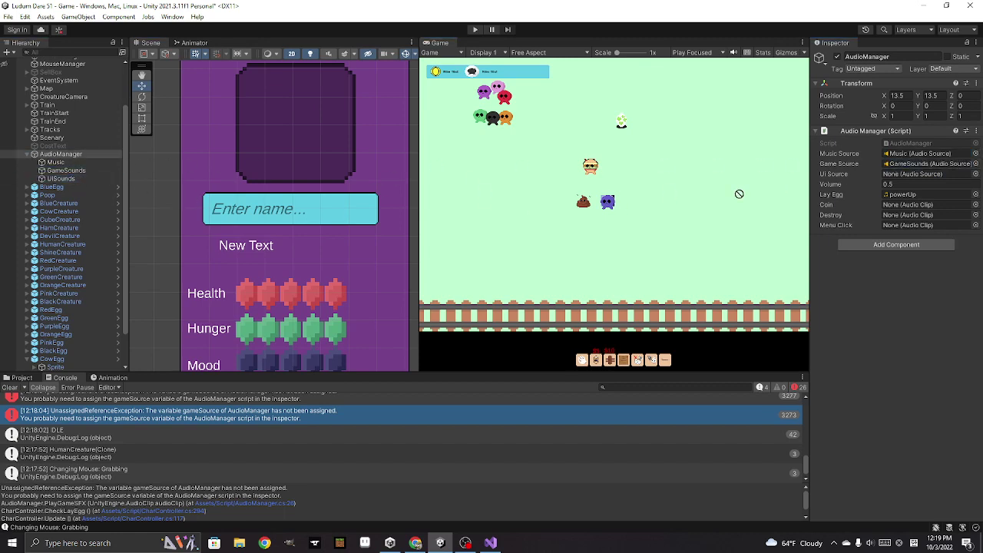
left_click(475, 31)
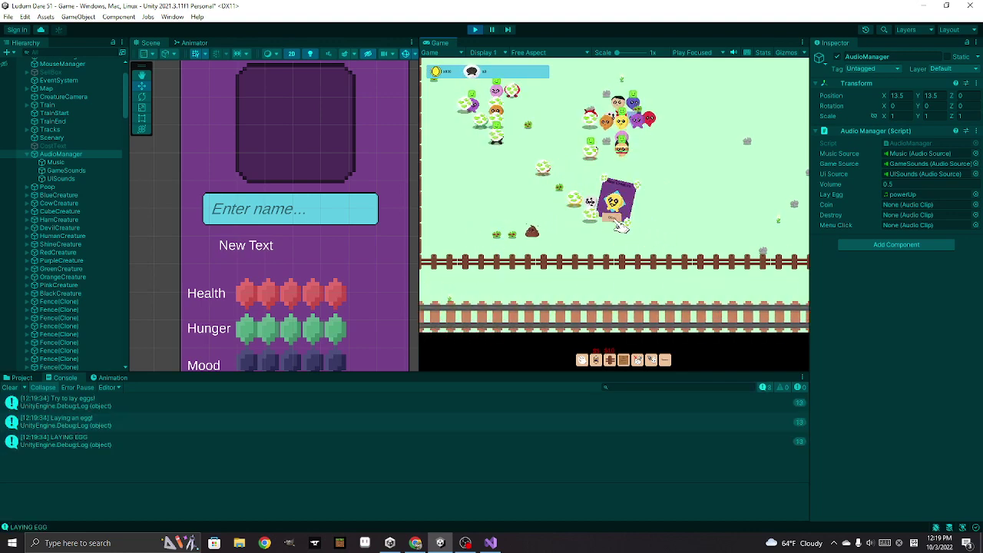
Watch creatures lay eggs while LAYING EGG messages appear in the Console
mouse_move(624, 219)
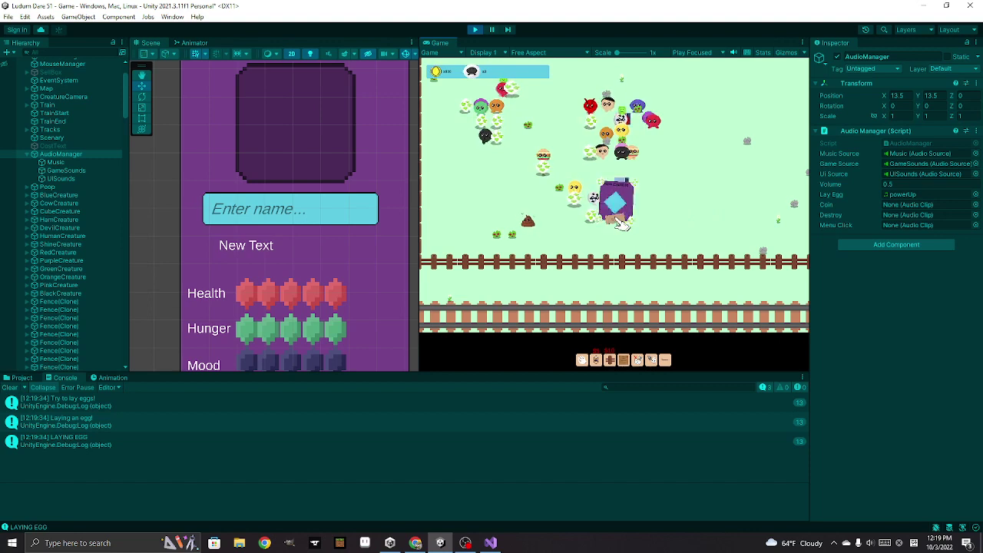
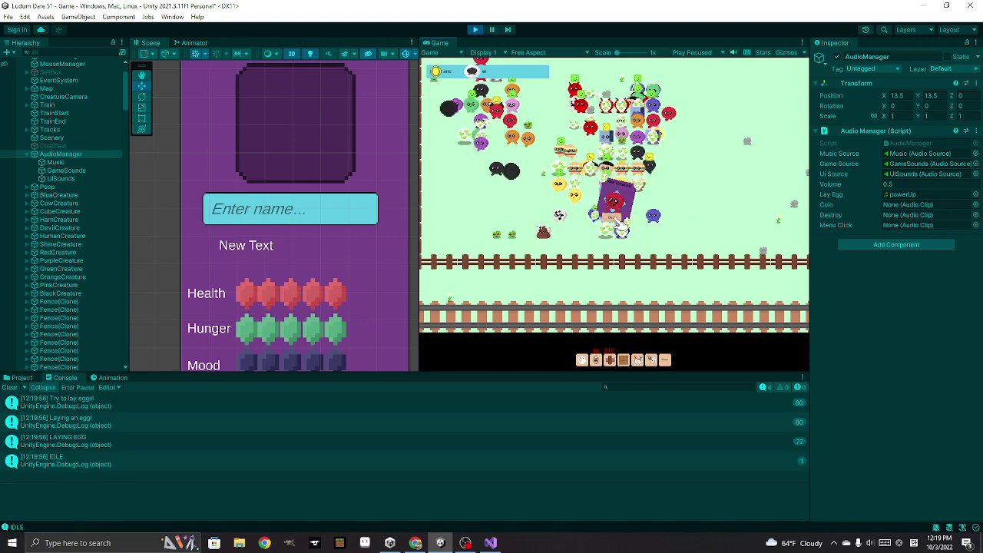
Restart the playtest, pan across the pasture while creatures lay eggs, then stop play mode
left_click(476, 30)
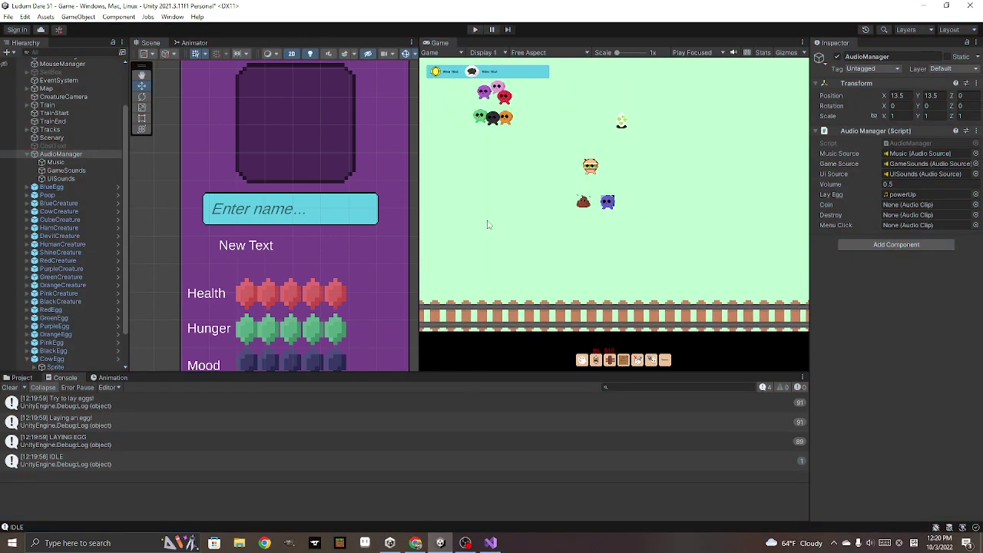
left_click(479, 29)
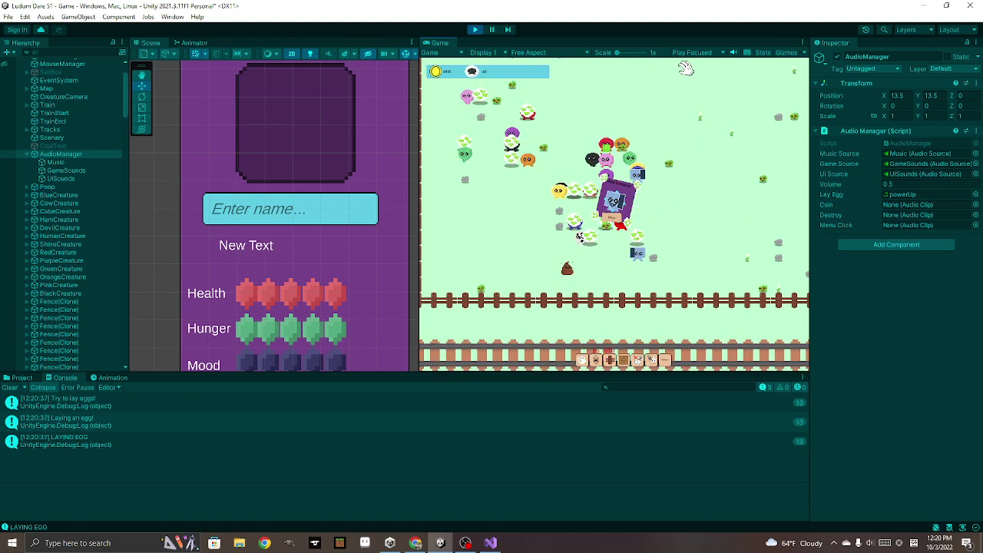
left_click_drag(680, 88, 649, 147)
mouse_move(803, 208)
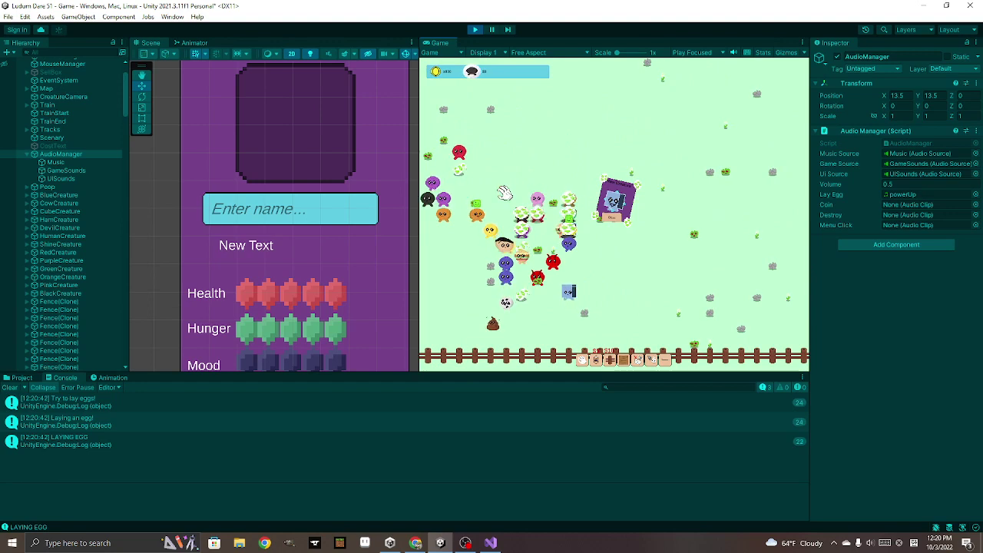
left_click_drag(504, 192, 521, 192)
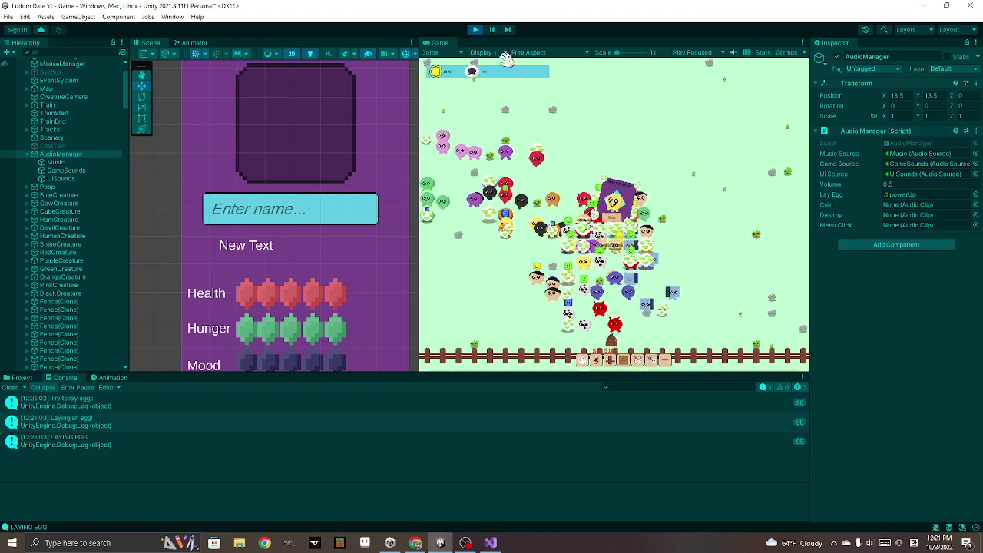
left_click(474, 30)
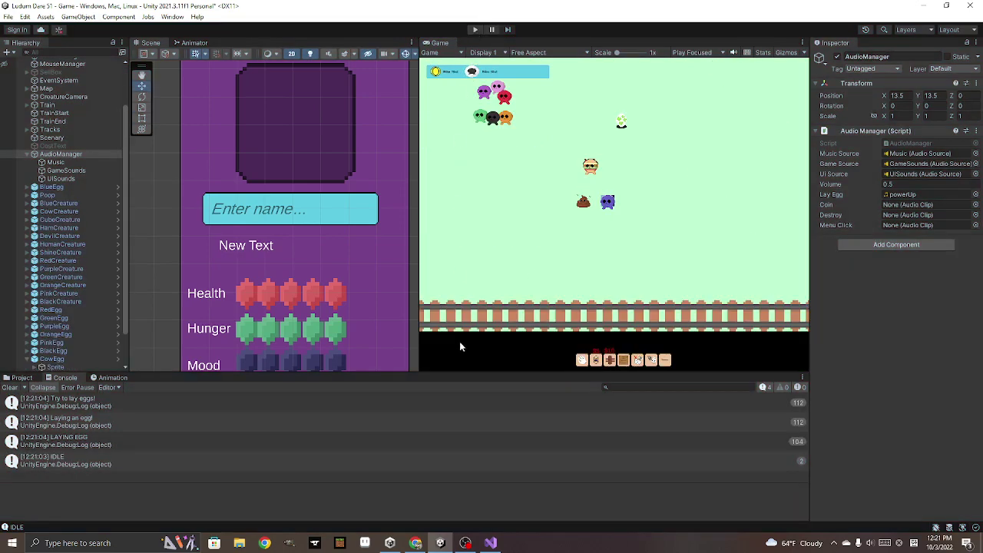
In Visual Studio, browse UIManager.cs and expand the ClickDestroy method's body
left_click(492, 543)
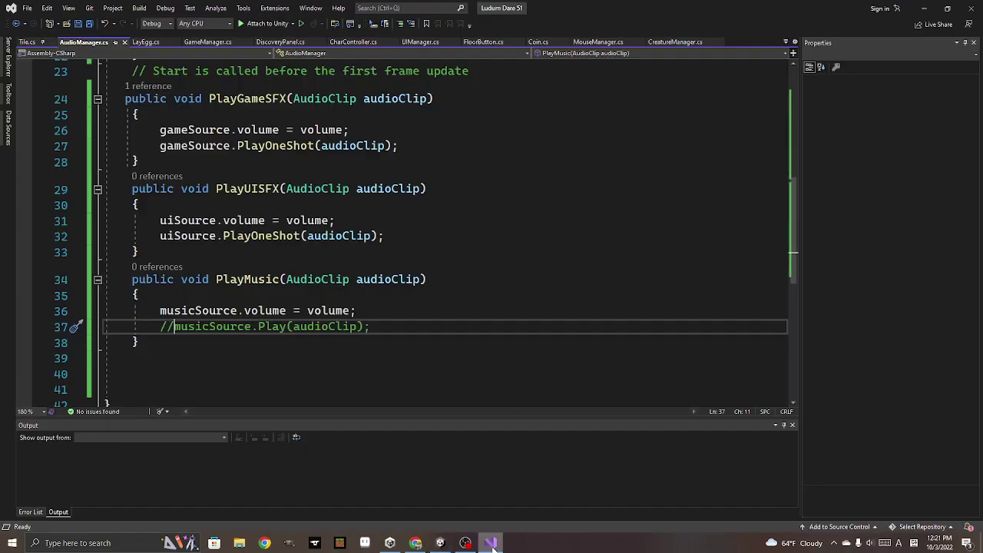
left_click(434, 42)
scroll(378, 278, "down", 3)
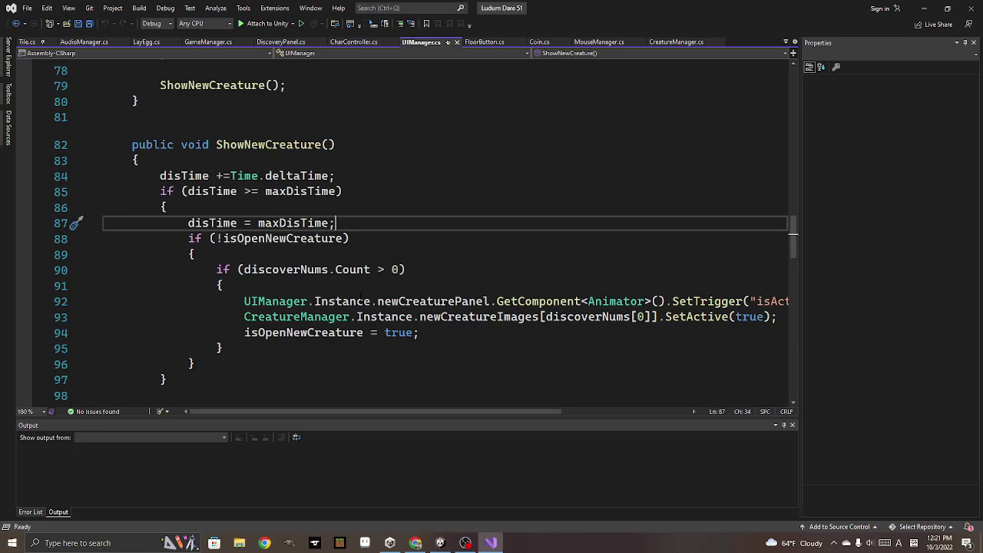
scroll(362, 302, "down", 5)
scroll(362, 302, "down", 4)
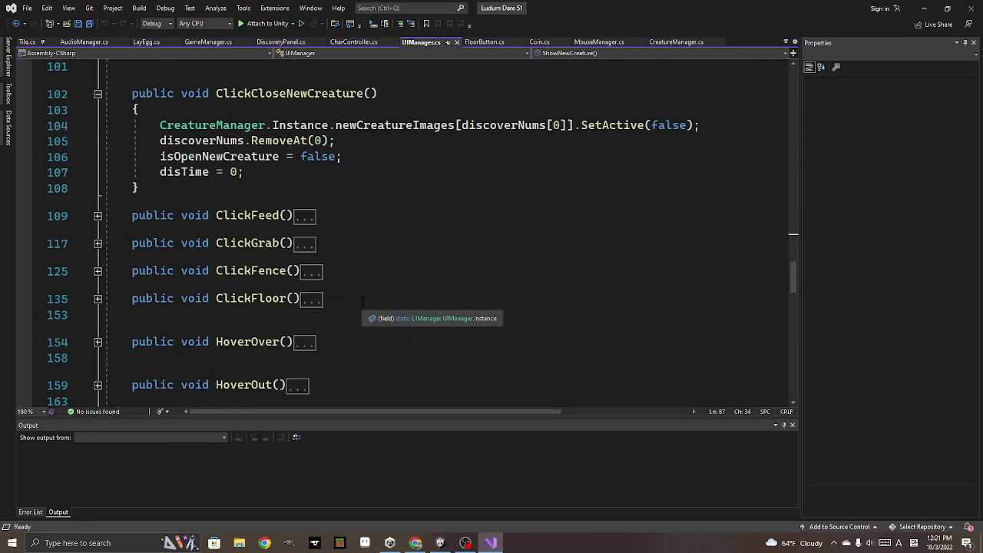
scroll(363, 302, "down", 3)
scroll(363, 301, "down", 2)
scroll(362, 301, "down", 3)
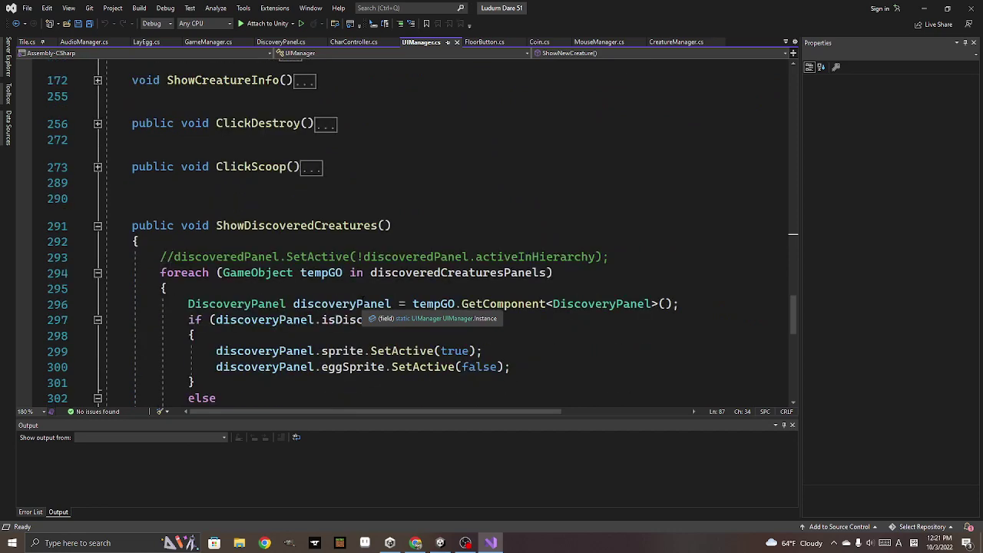
scroll(362, 302, "up", 3)
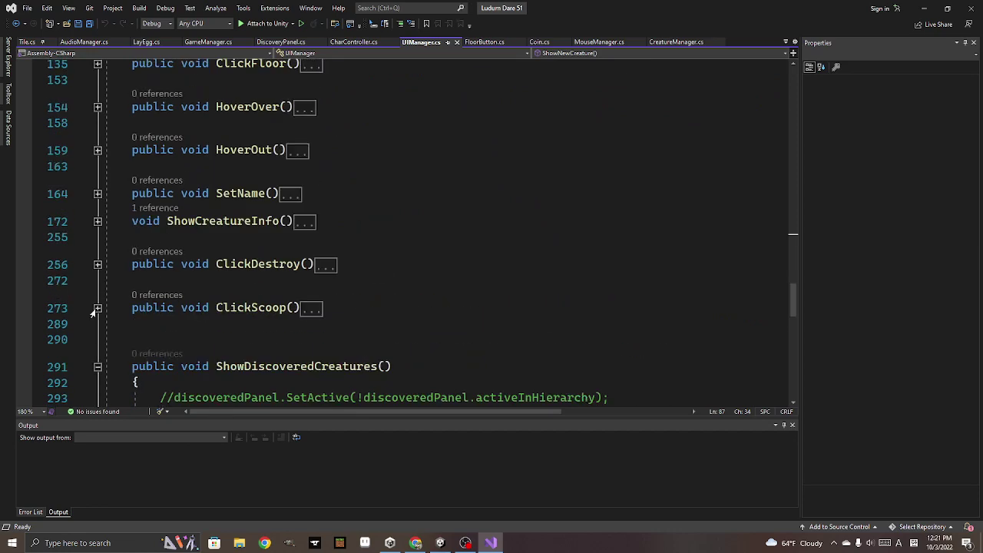
scroll(412, 311, "up", 1)
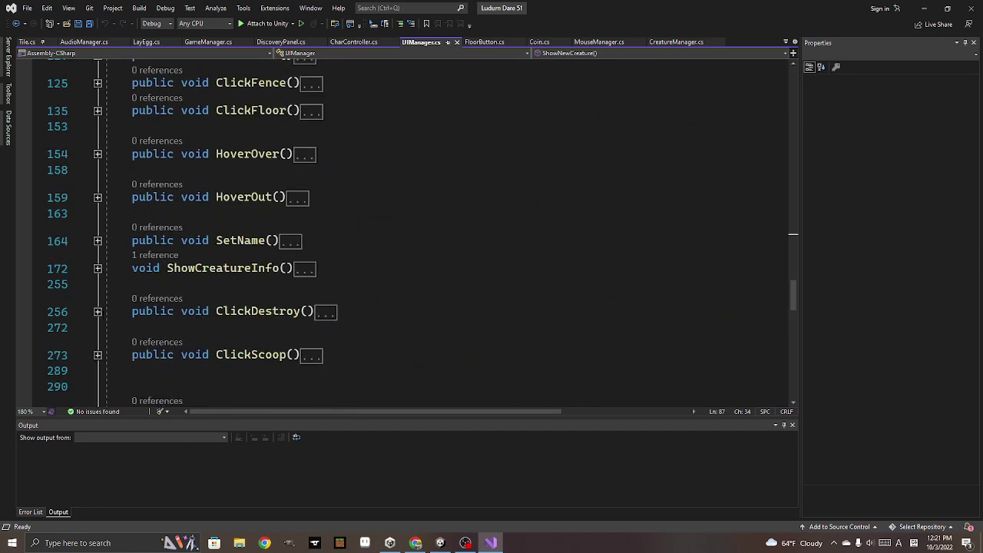
left_click(98, 311)
scroll(295, 322, "down", 3)
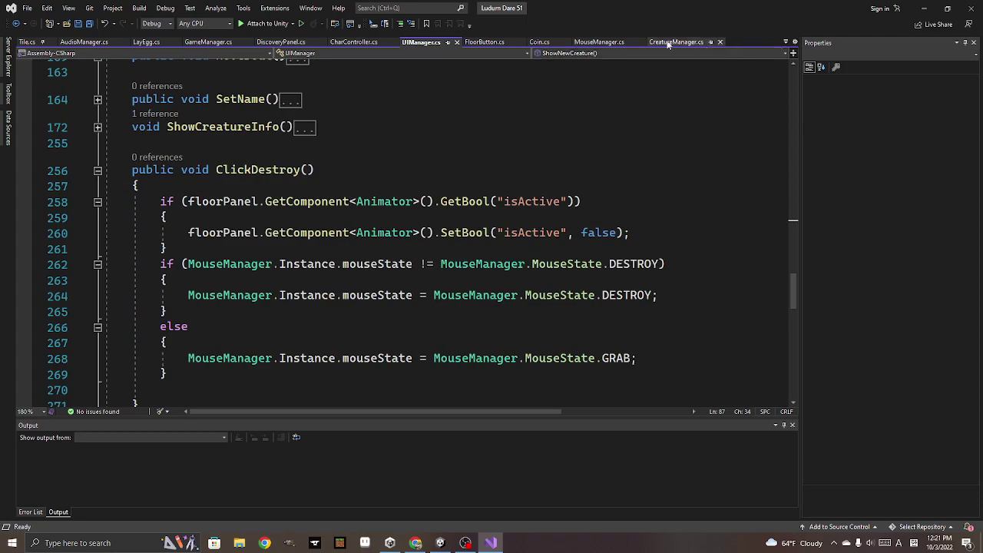
In MouseManager.cs, collapse BuildDrag() and expand the DestroyObject() method body
left_click(599, 42)
scroll(399, 230, "up", 4)
scroll(399, 231, "up", 7)
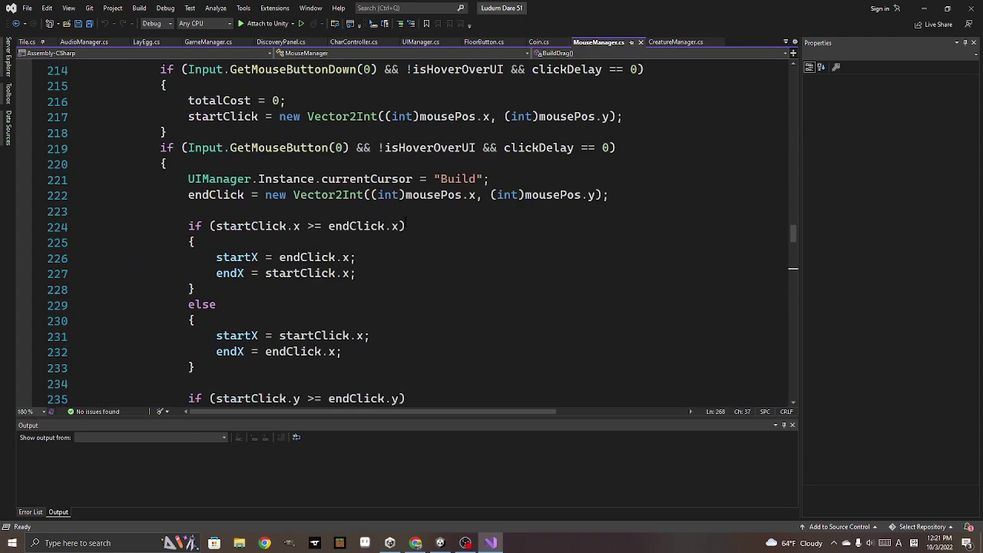
scroll(404, 221, "up", 10)
scroll(405, 221, "up", 4)
scroll(405, 221, "up", 4)
scroll(404, 222, "up", 4)
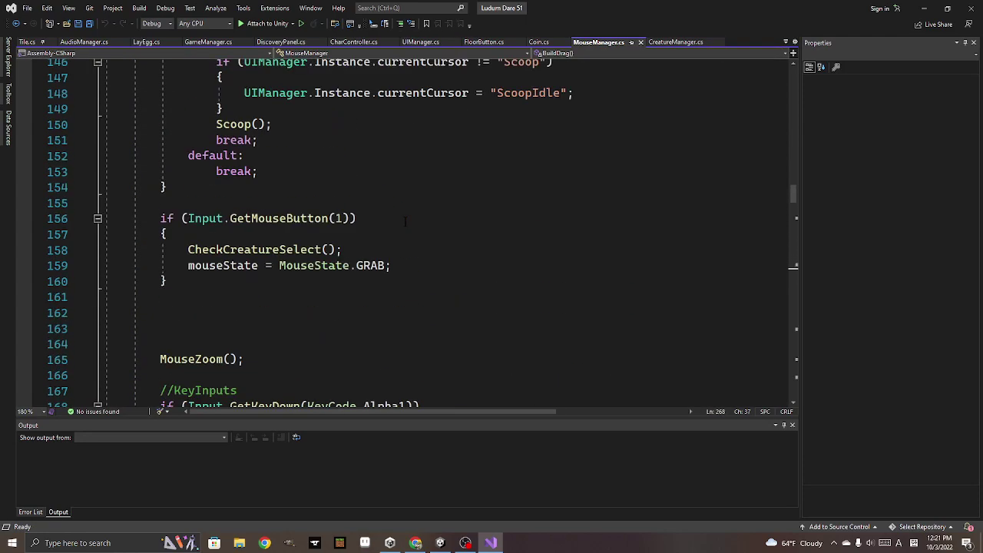
scroll(404, 221, "up", 4)
scroll(405, 221, "up", 6)
scroll(405, 221, "up", 5)
scroll(404, 221, "up", 3)
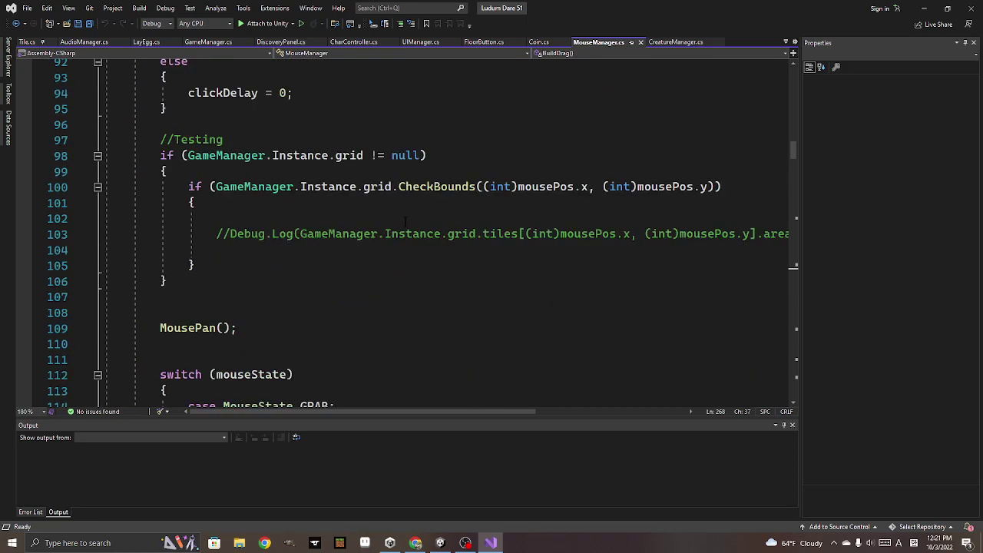
scroll(405, 221, "up", 3)
scroll(405, 221, "up", 6)
scroll(405, 221, "up", 6)
scroll(405, 221, "up", 3)
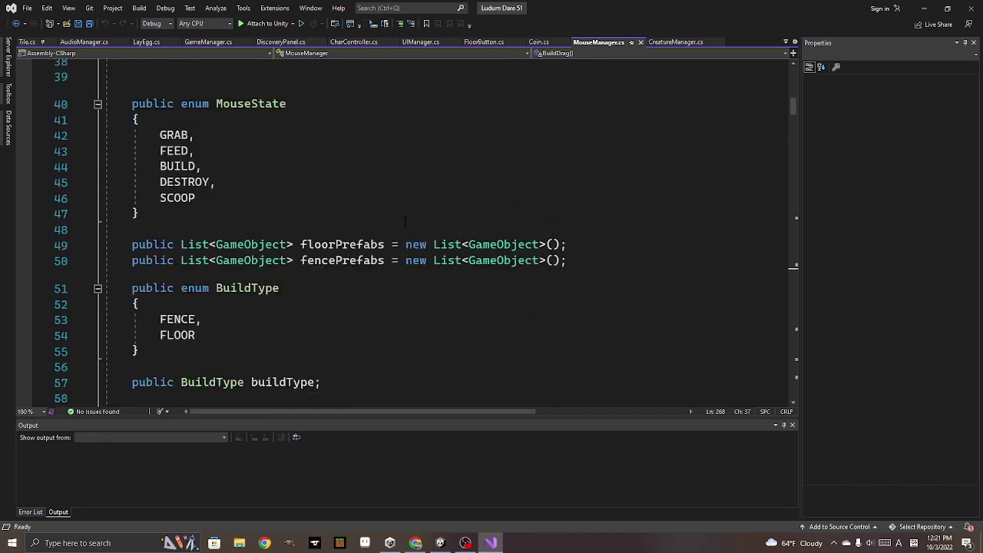
scroll(405, 221, "up", 5)
scroll(405, 222, "down", 4)
scroll(405, 221, "down", 6)
scroll(405, 221, "down", 4)
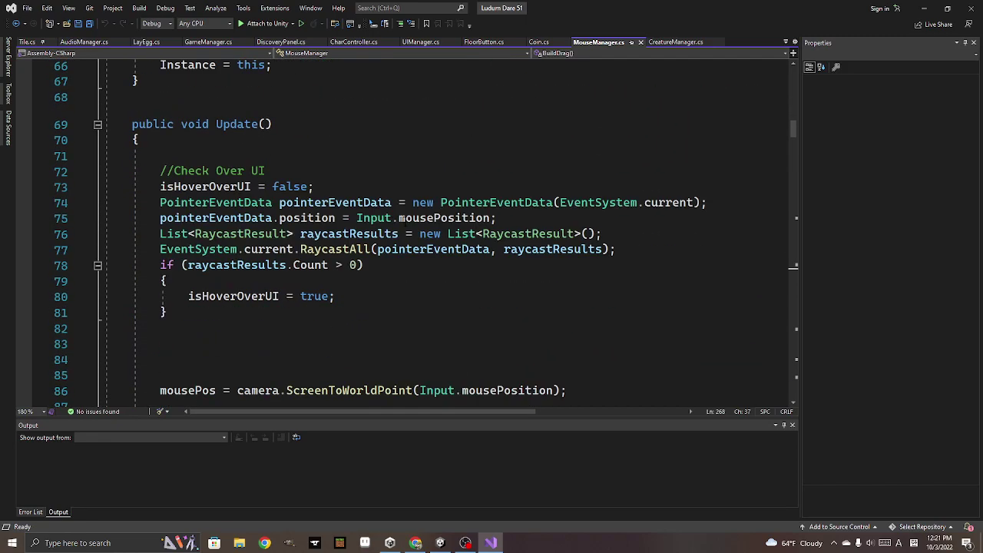
scroll(405, 221, "down", 1)
scroll(405, 221, "down", 2)
scroll(405, 221, "down", 3)
scroll(405, 221, "down", 5)
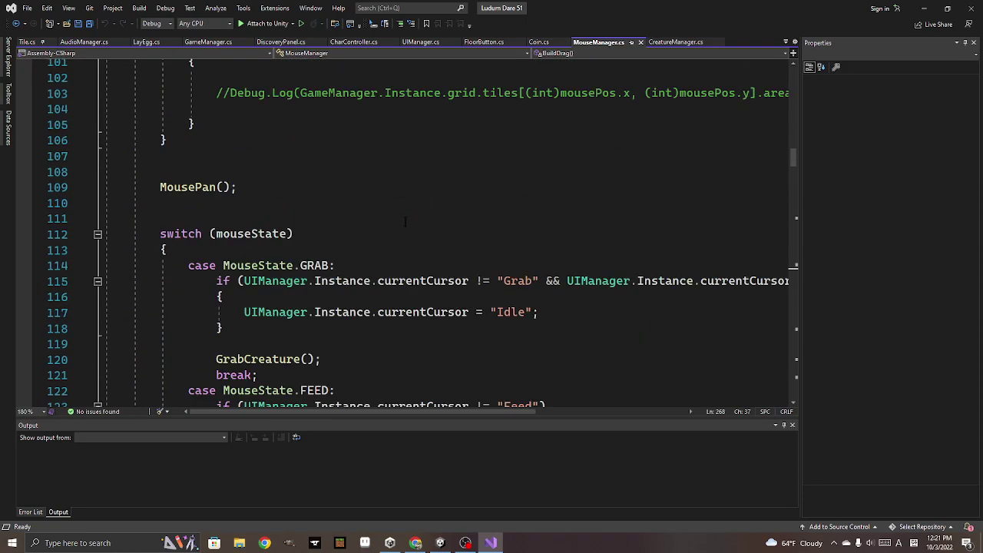
scroll(404, 222, "down", 10)
scroll(405, 221, "down", 10)
scroll(405, 221, "down", 5)
scroll(314, 209, "down", 3)
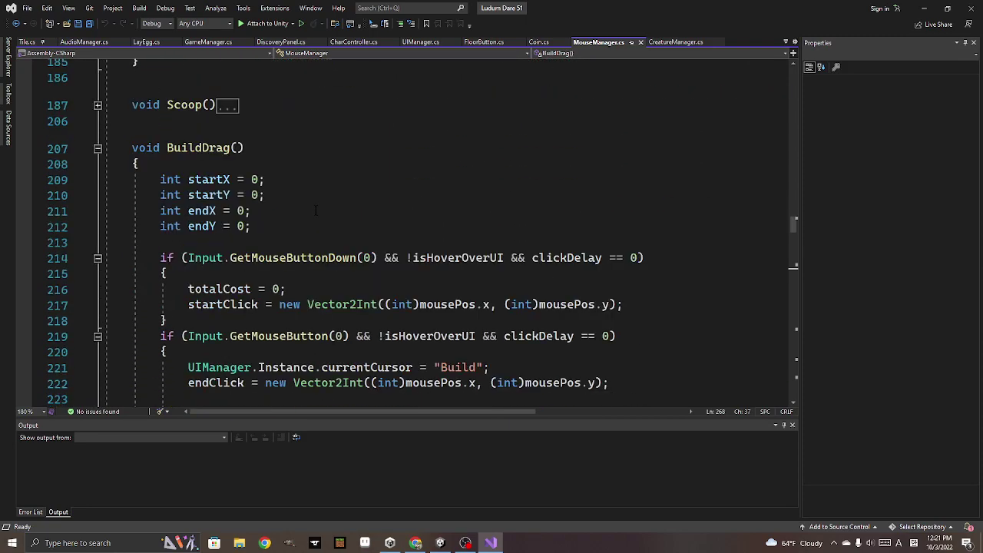
scroll(315, 210, "down", 1)
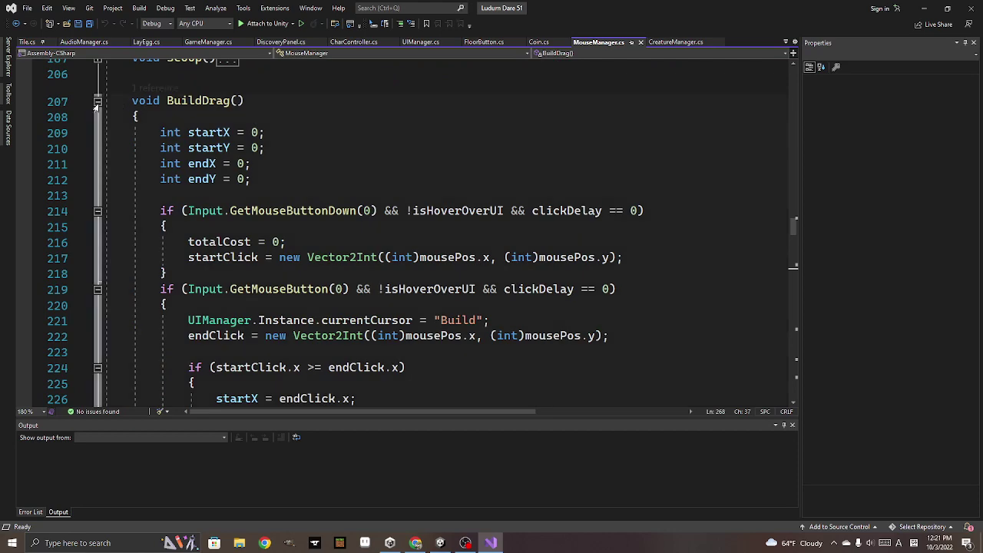
left_click(97, 104)
scroll(206, 201, "down", 1)
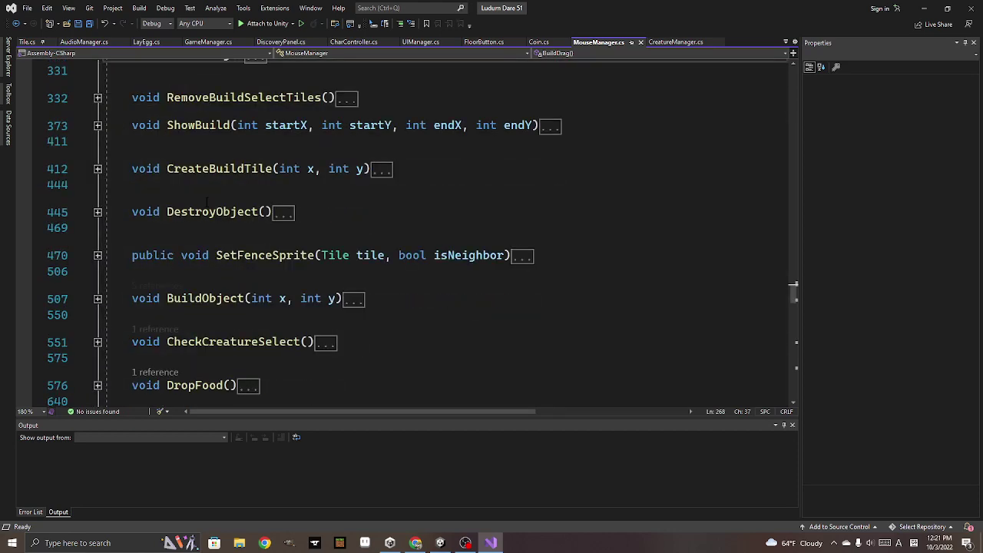
left_click(98, 213)
scroll(294, 224, "down", 1)
scroll(294, 225, "down", 2)
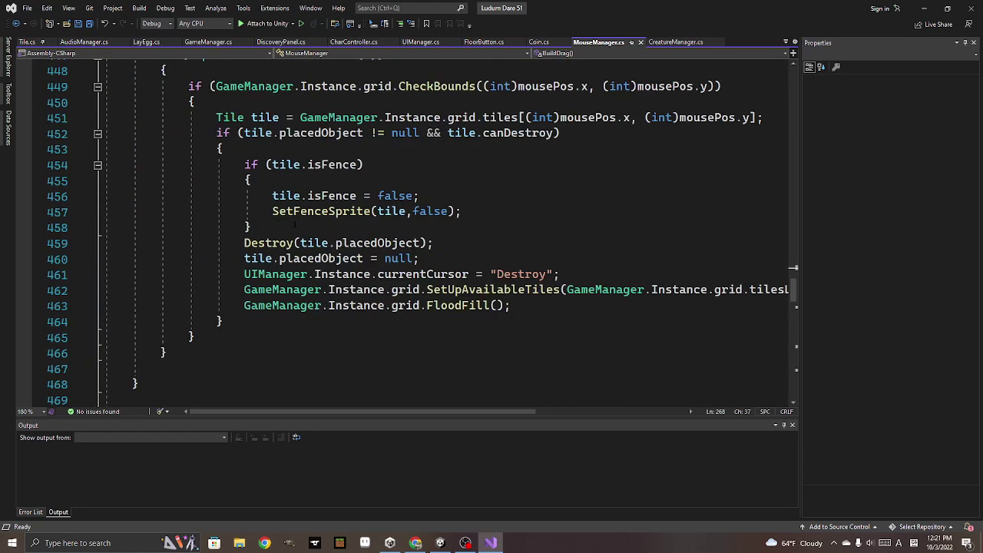
Add AudioManager.Instance.PlayGameSFX(AudioManager.Instance.destroy); on line 464 and save MouseManager.cs
left_click(280, 321)
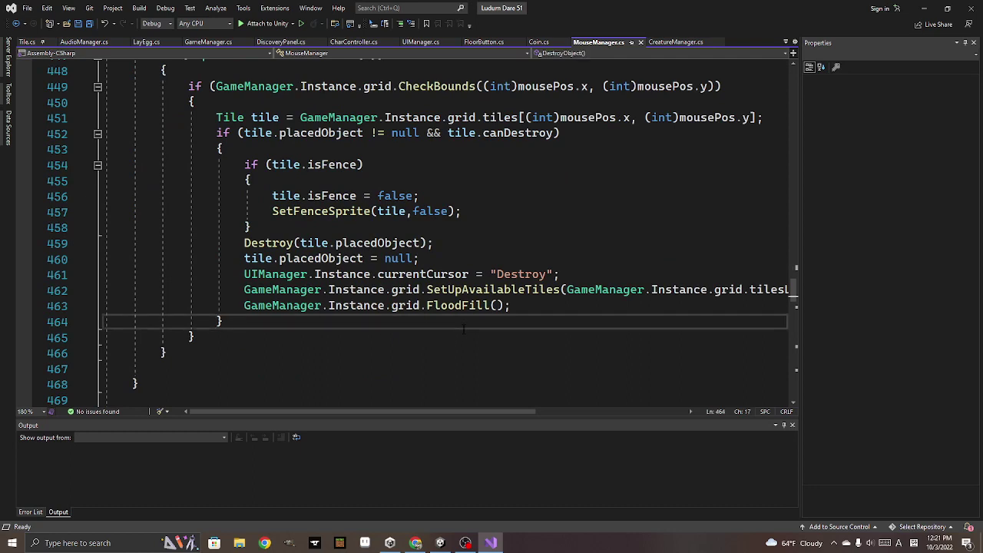
key("ctrl+Return")
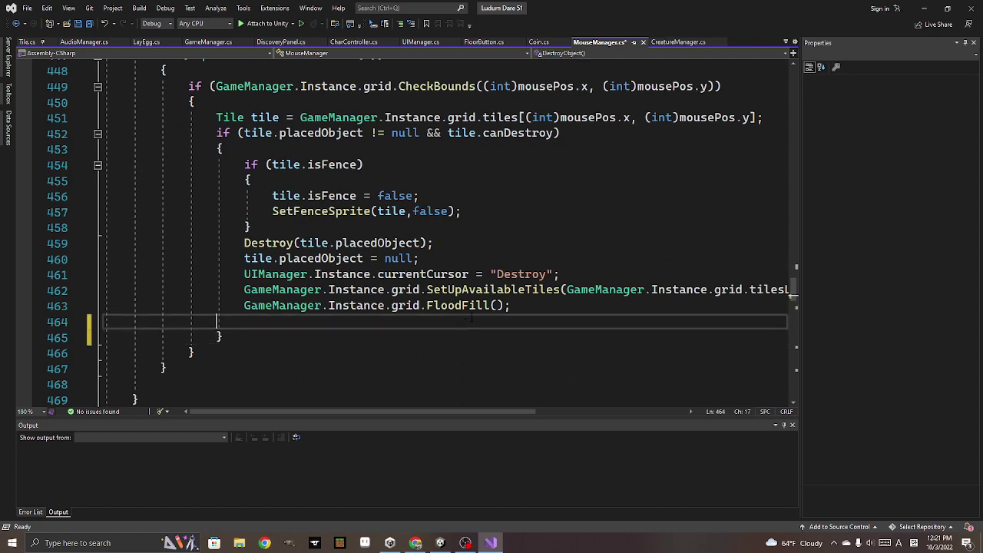
type("audi.")
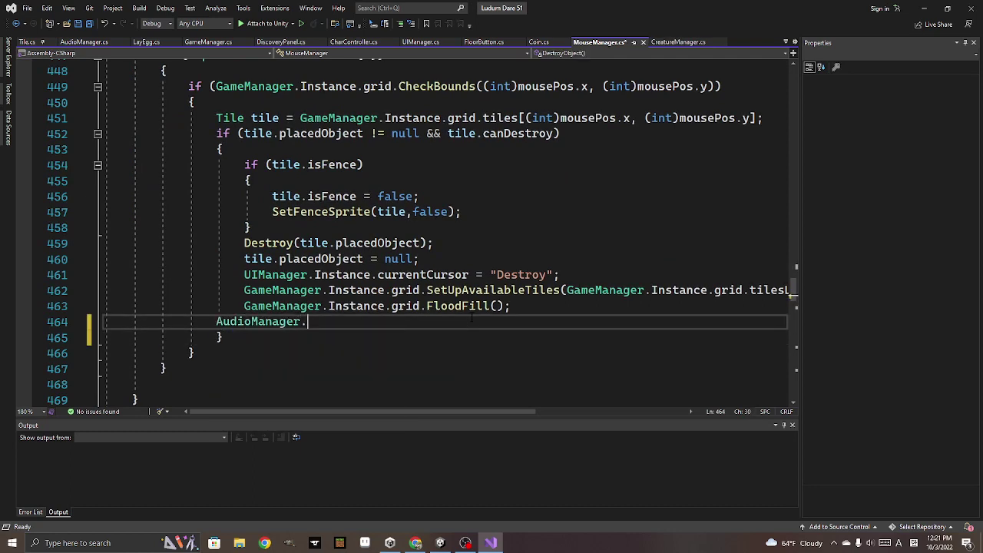
type("in.")
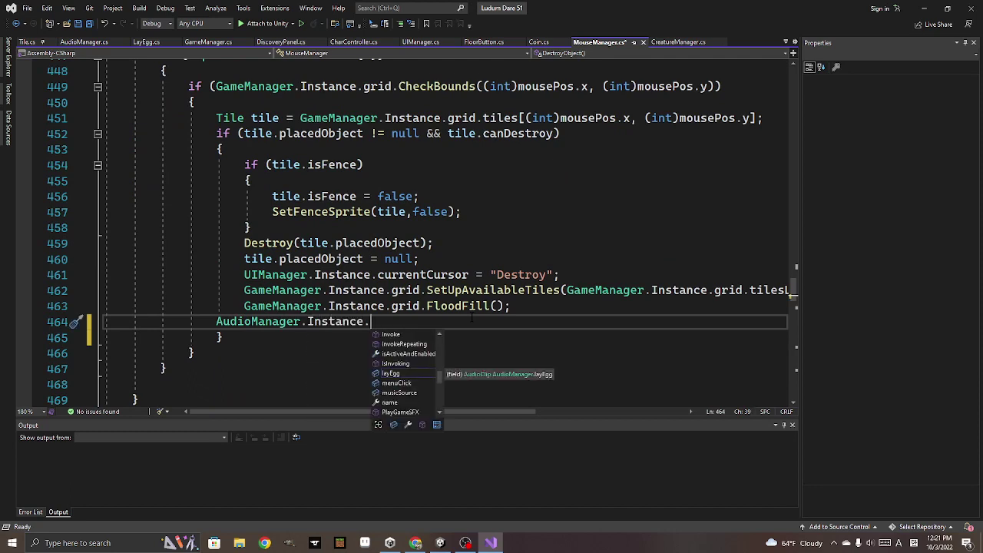
type("pl")
key("Tab")
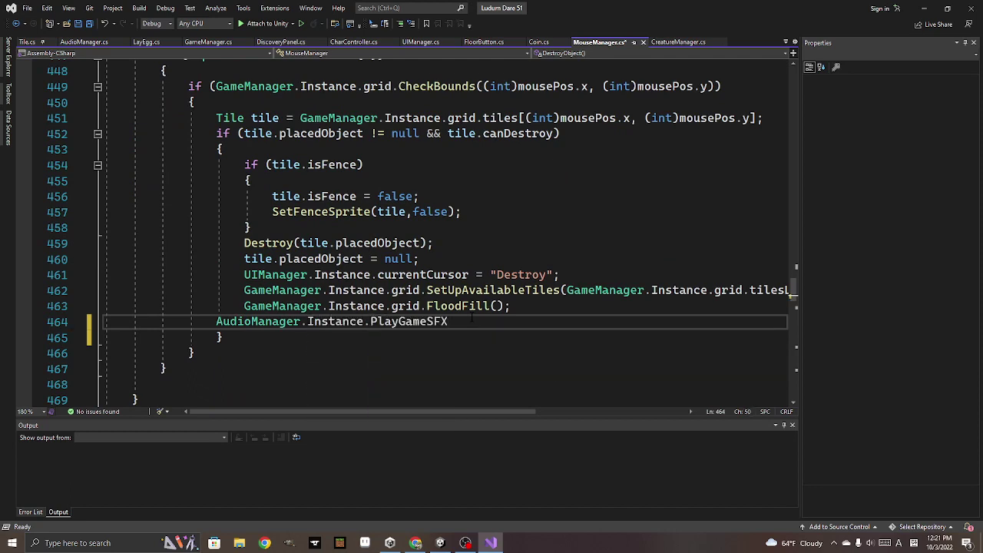
type("(")
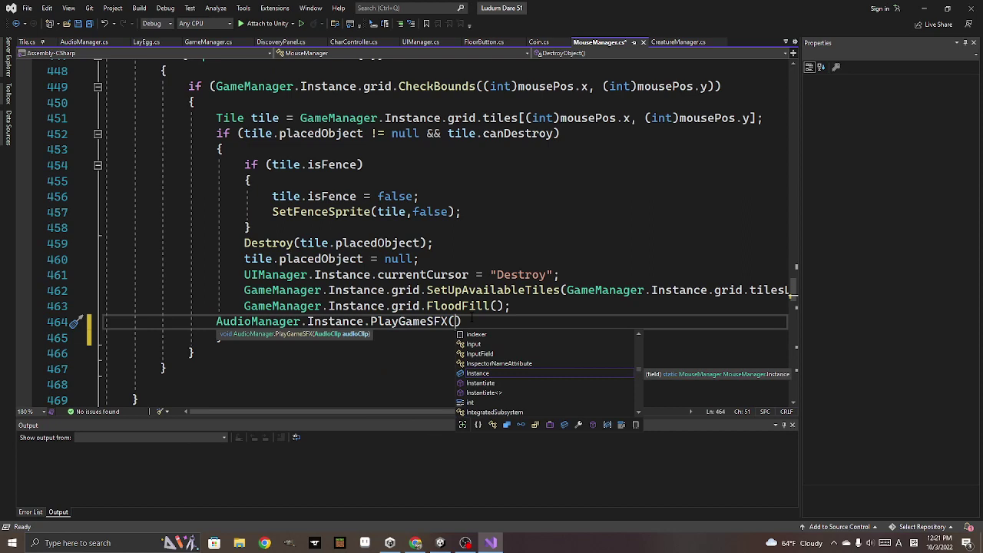
type("au")
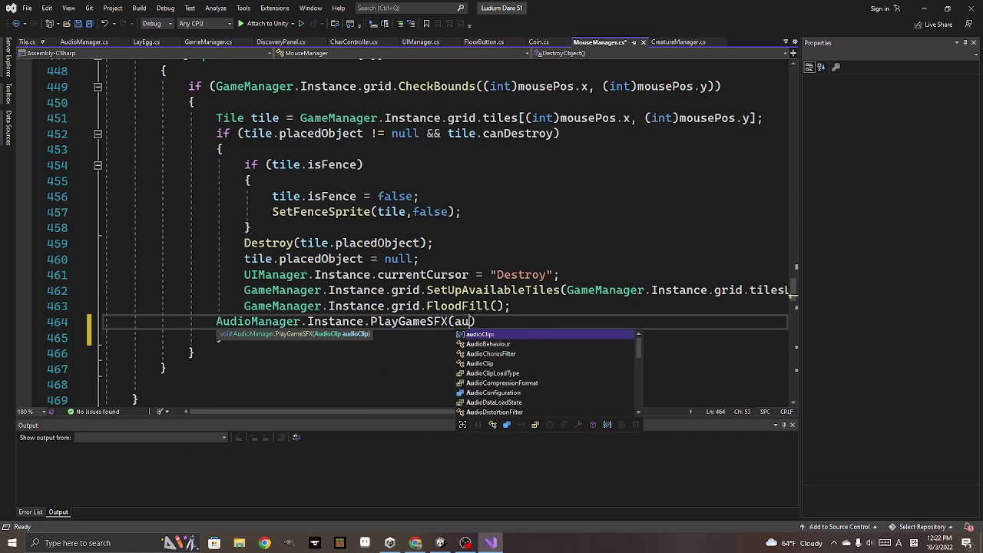
type("dio")
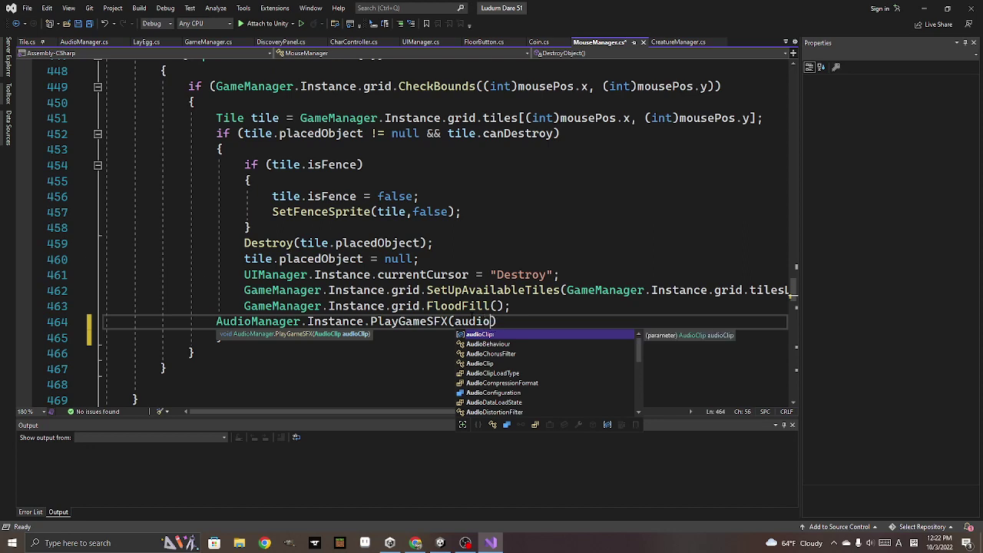
type("m")
key("Tab")
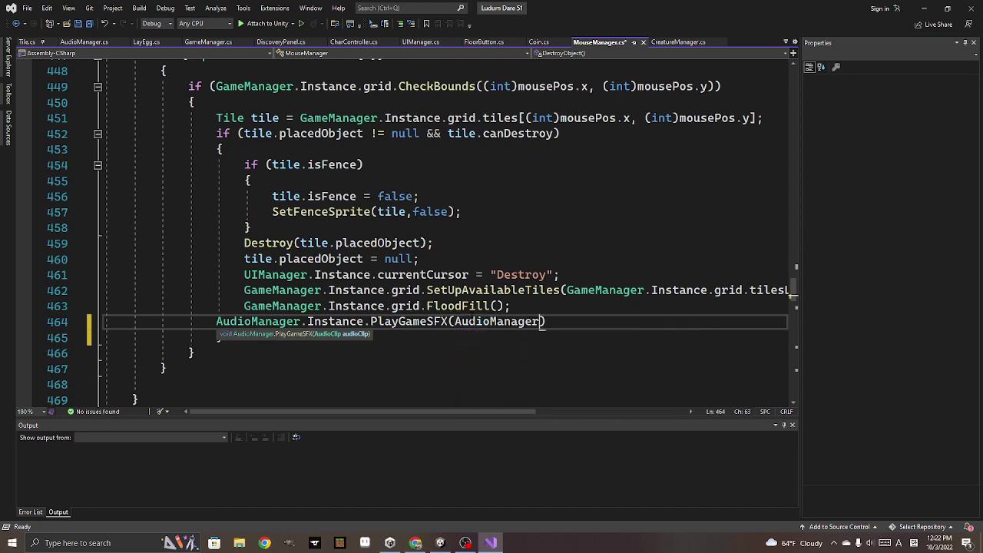
type(".Ins")
key("Tab")
type(".")
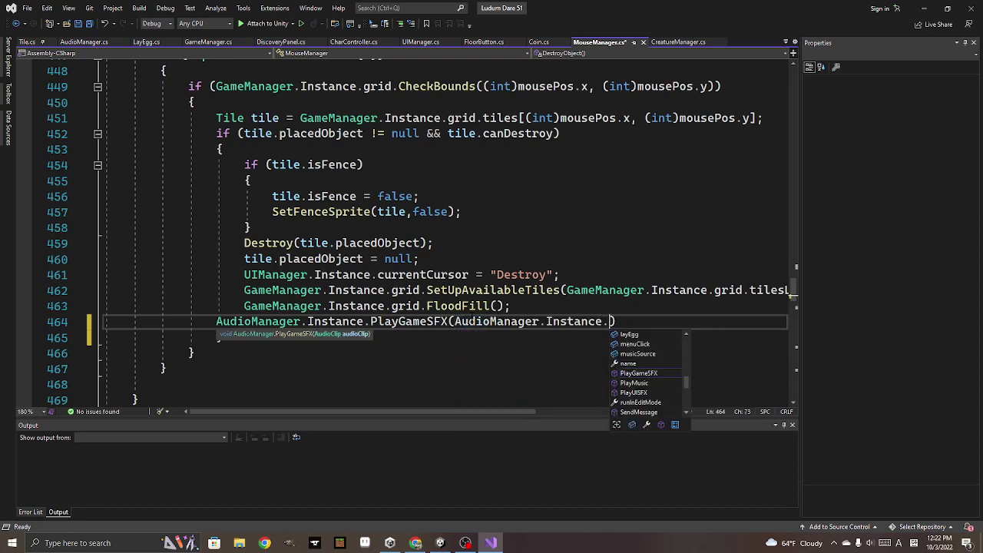
type("de")
key("Tab")
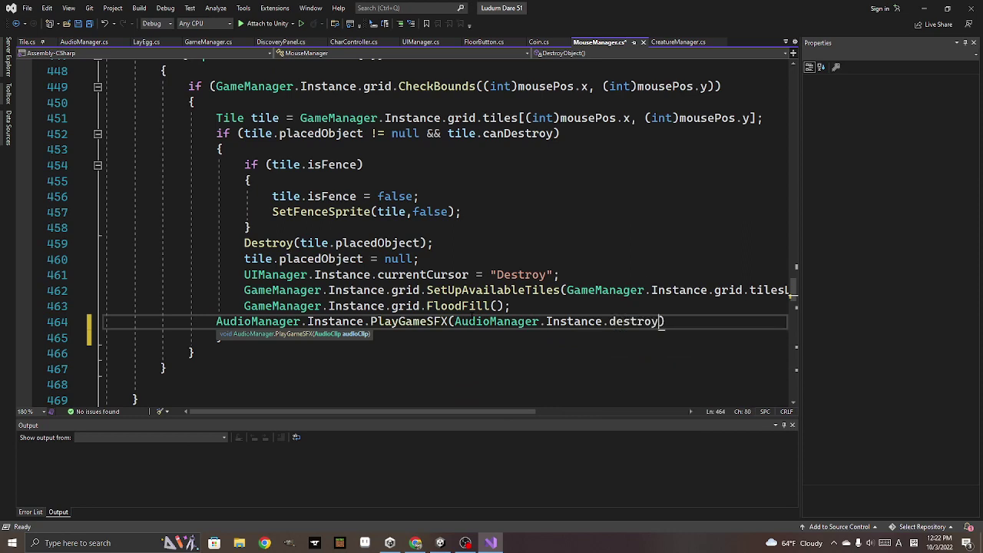
type(");")
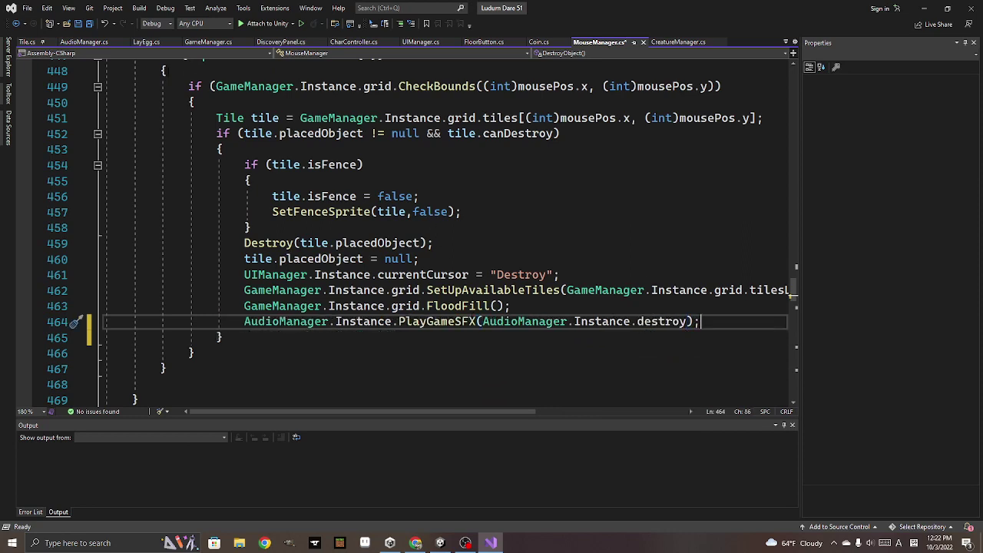
left_click(90, 24)
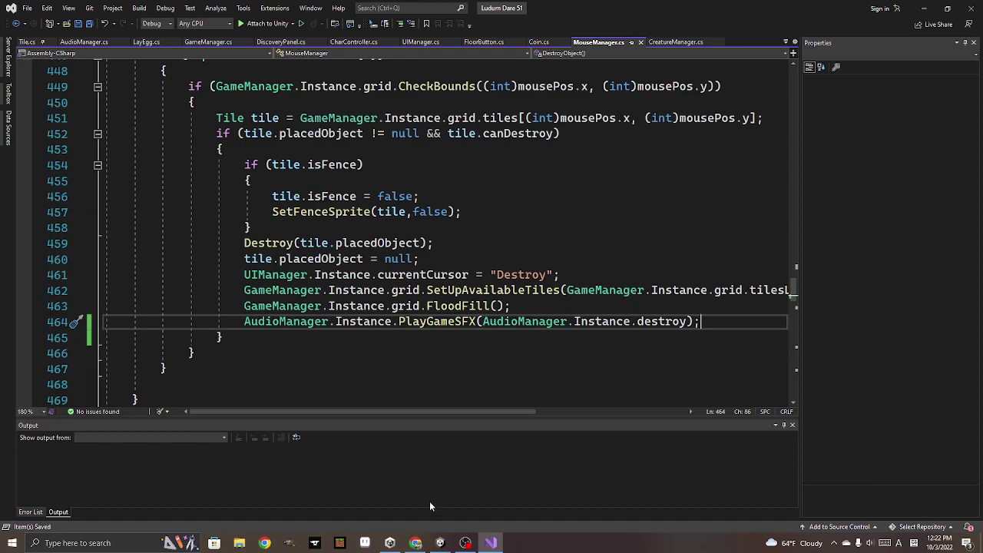
Back in Unity, open Assets/Sound and preview the explosion clip
left_click(440, 543)
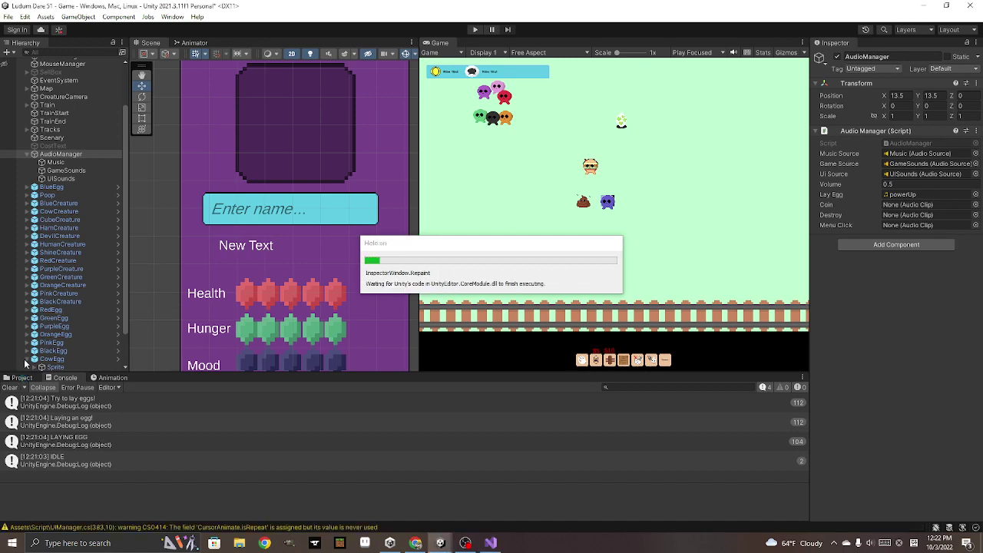
left_click(22, 378)
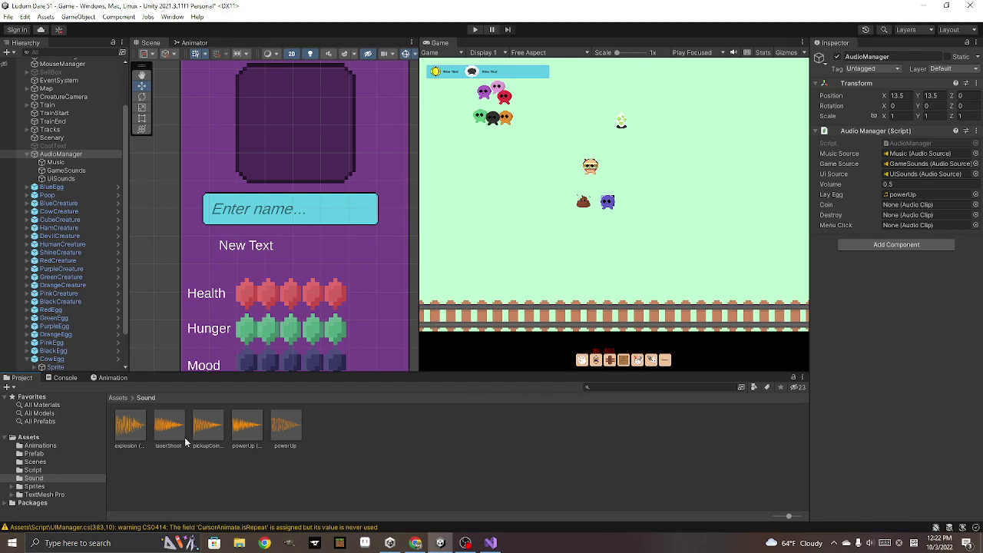
left_click(136, 430)
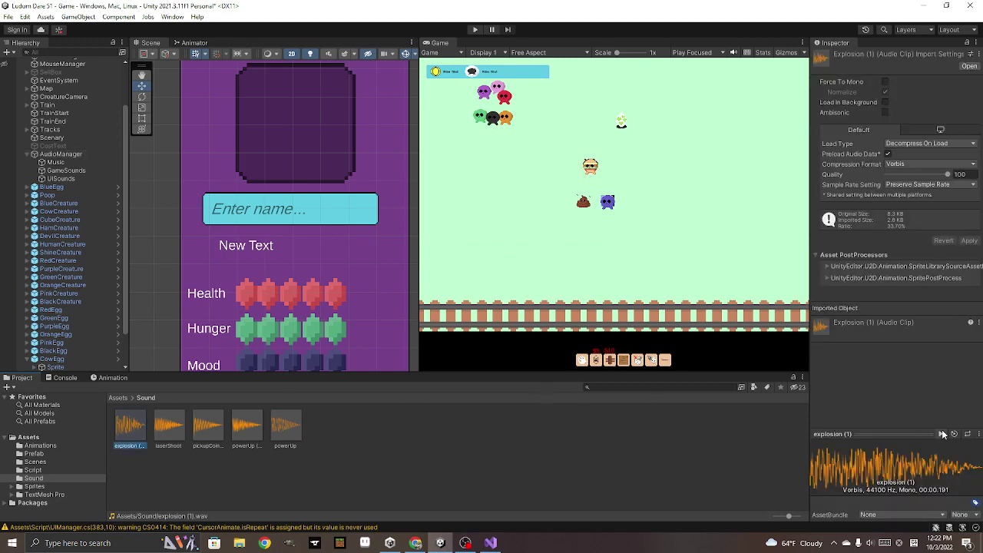
left_click(942, 431)
Assign explosion (1) as the Audio Manager's Destroy sound and pickupCoin as Coin, then play
left_click(73, 154)
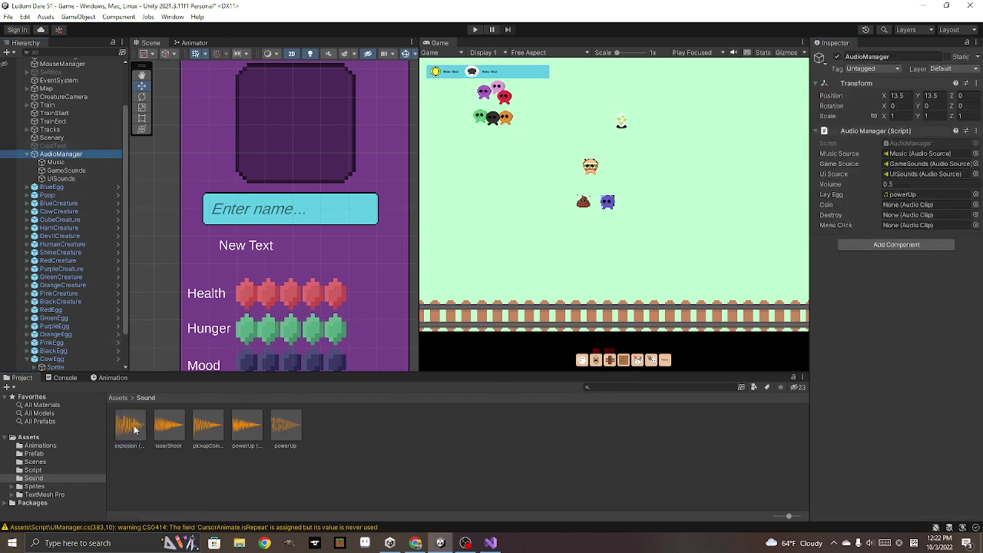
left_click_drag(135, 429, 945, 221)
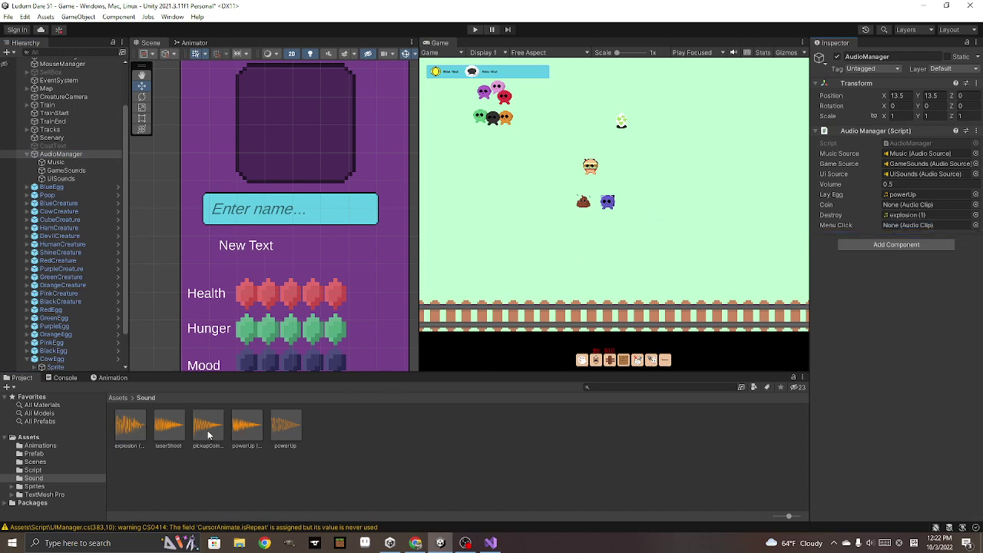
left_click_drag(207, 436, 924, 208)
left_click(255, 426)
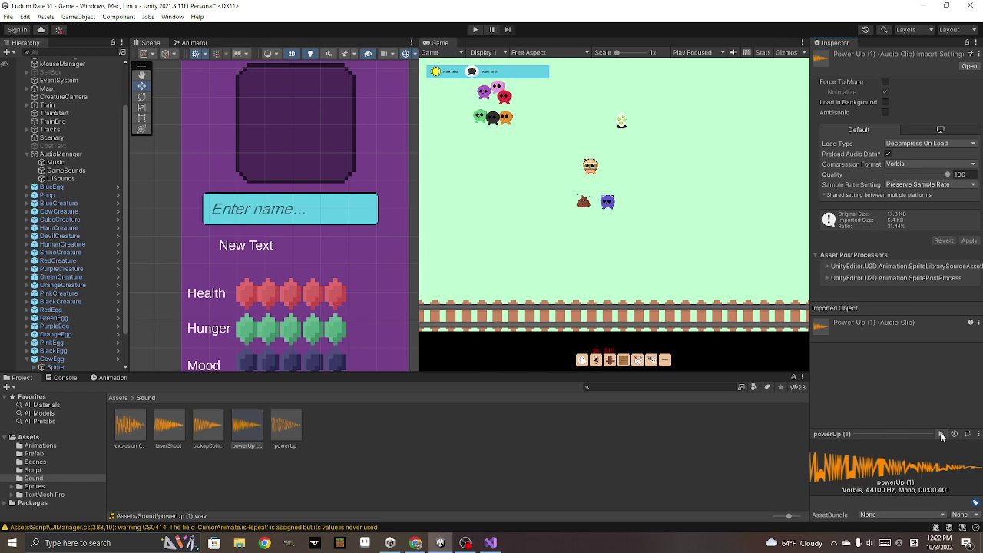
left_click(474, 31)
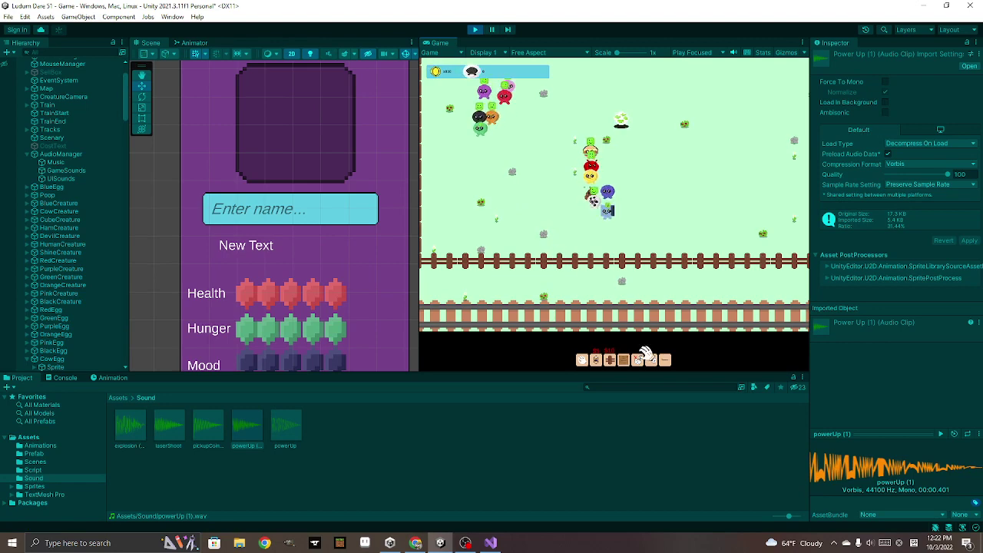
Build a rectangle of wooden plot tiles, then erase them with the remove tool
left_click(623, 360)
left_click(616, 324)
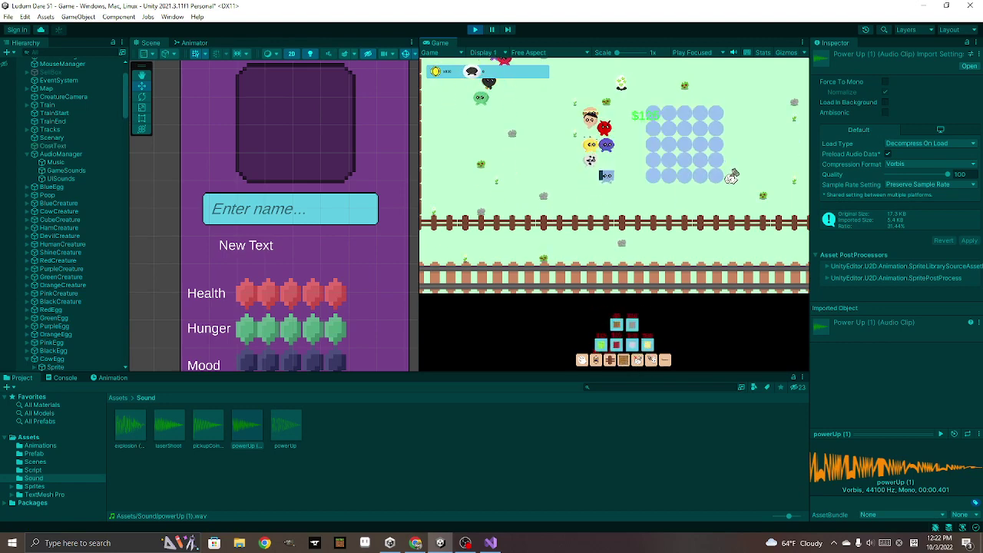
left_click(684, 144)
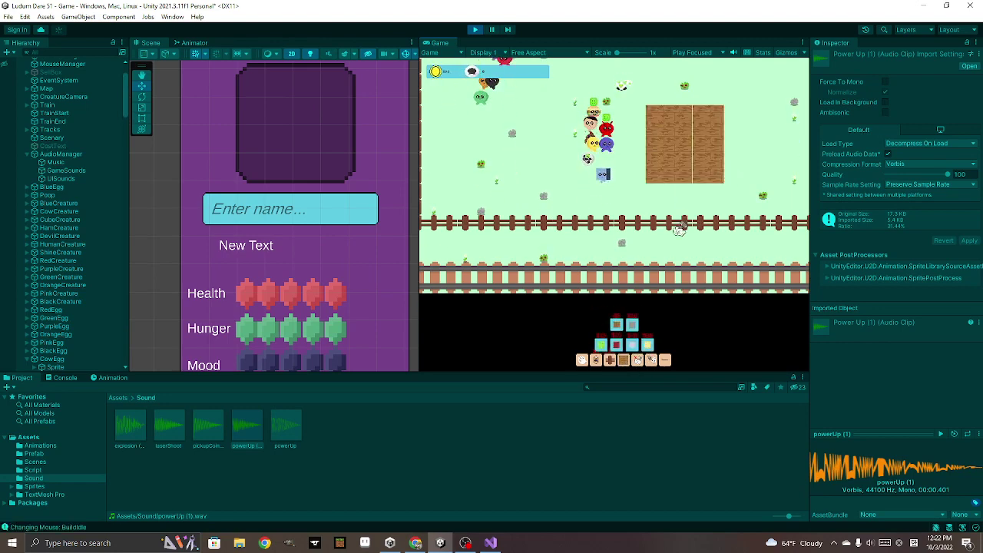
left_click(651, 360)
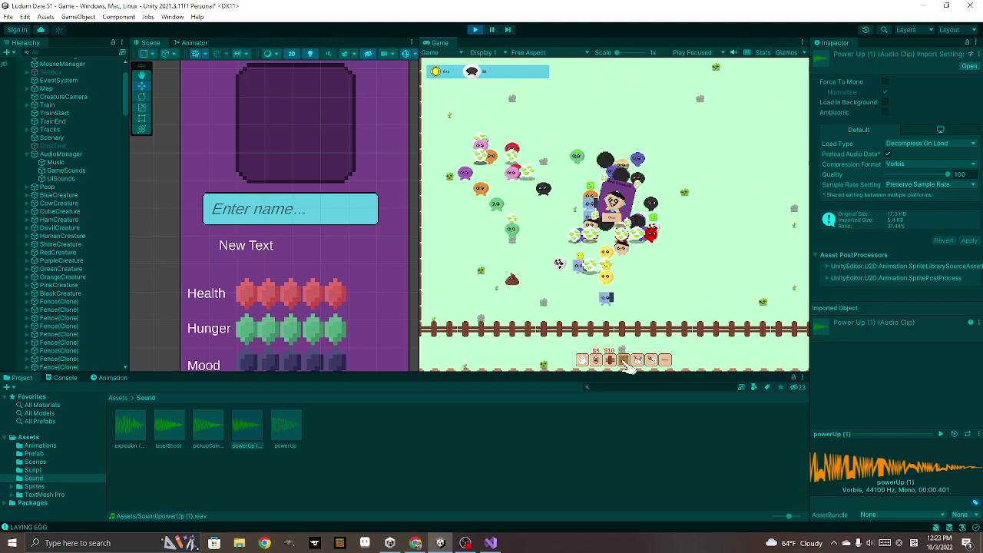
left_click_drag(690, 218, 752, 276)
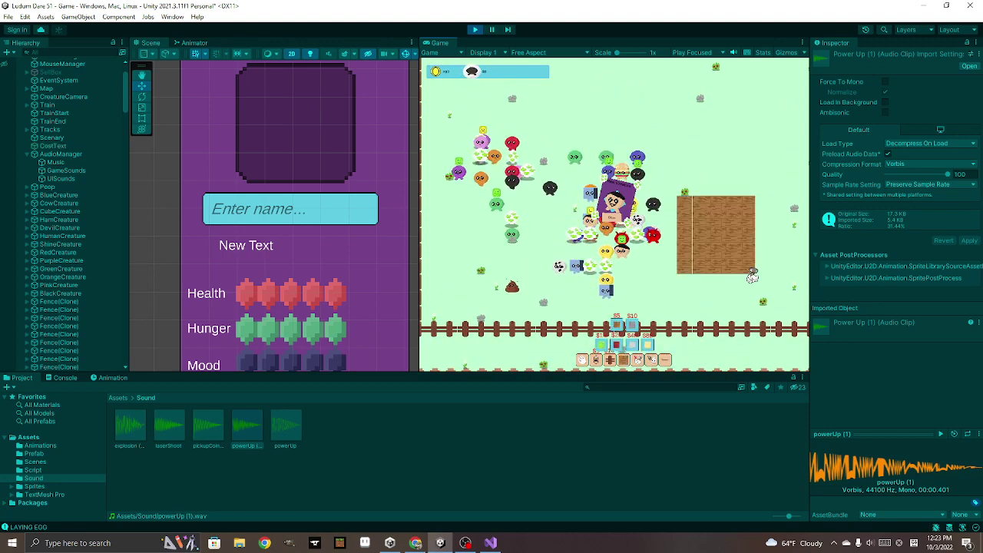
left_click(651, 360)
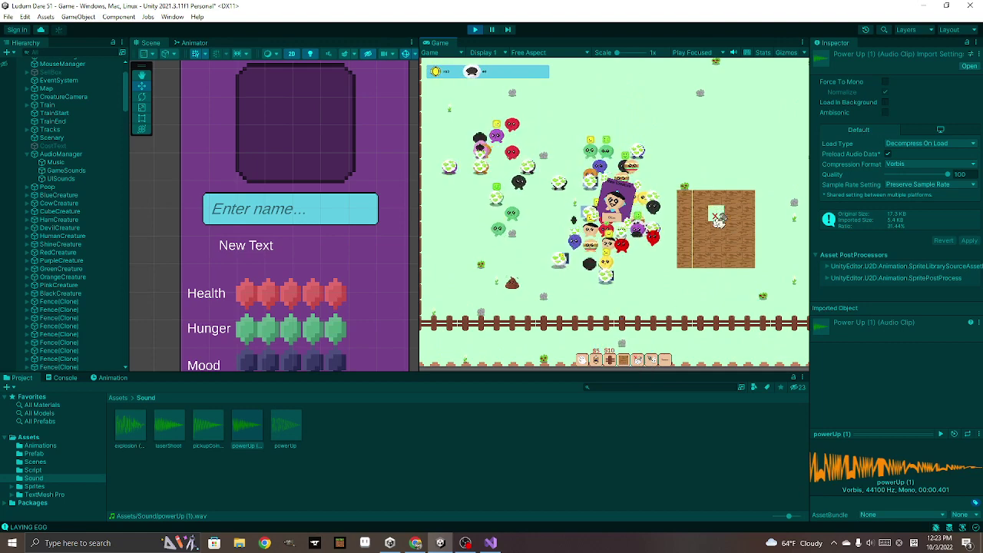
mouse_move(691, 212)
left_mouse_down()
mouse_move(701, 265)
mouse_move(730, 266)
mouse_move(749, 239)
left_mouse_up()
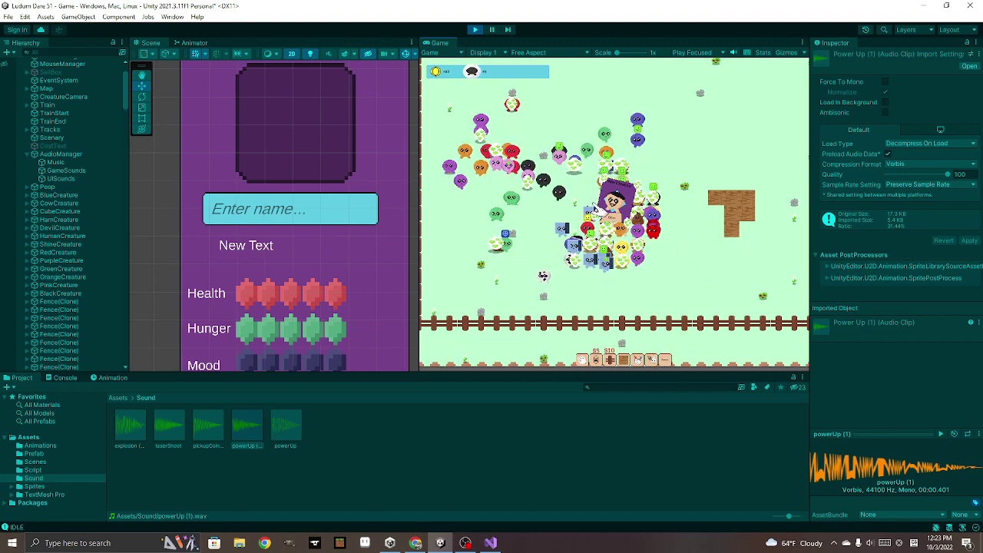
left_click_drag(748, 239, 753, 201)
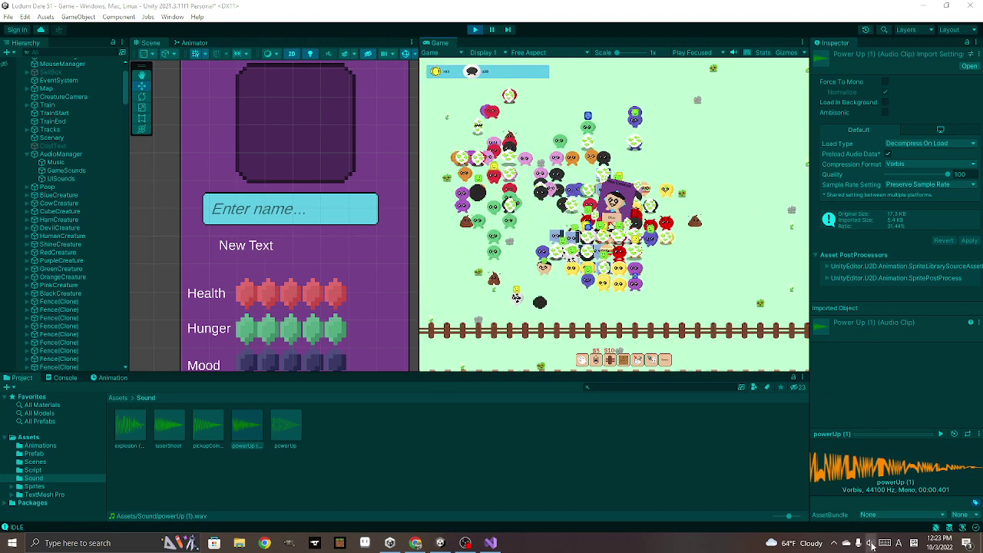
Raise the Windows speaker volume to 100 and stop the game
left_click(871, 543)
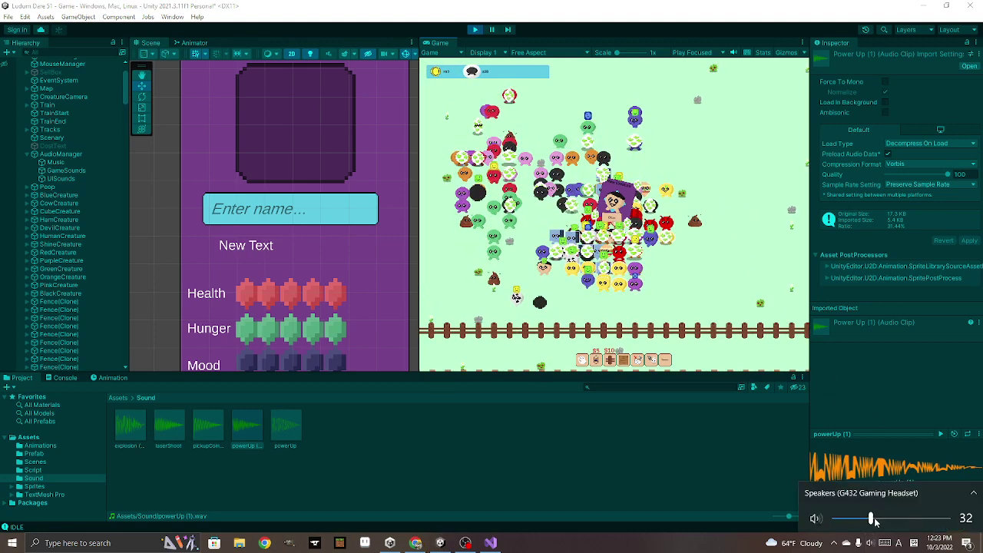
left_click_drag(872, 520, 959, 523)
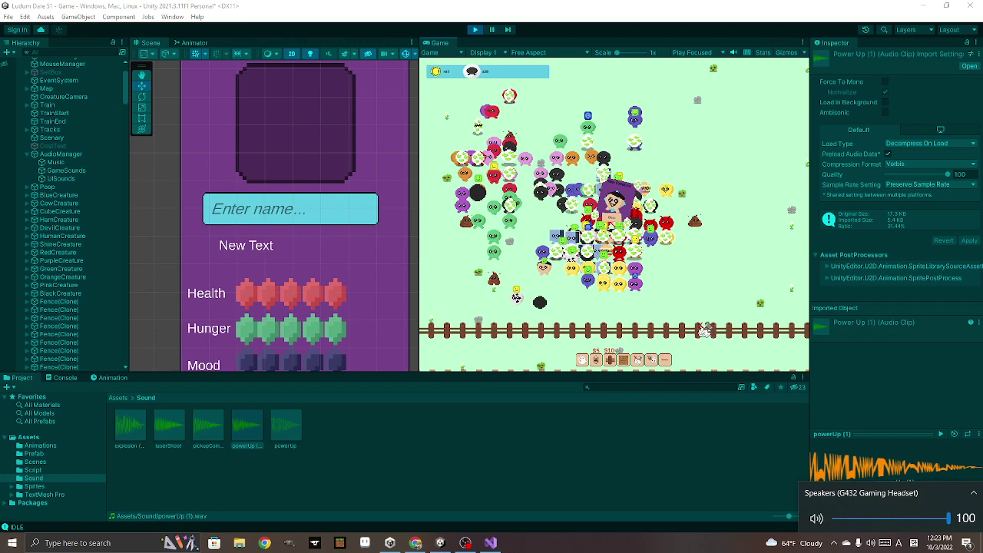
left_click(475, 31)
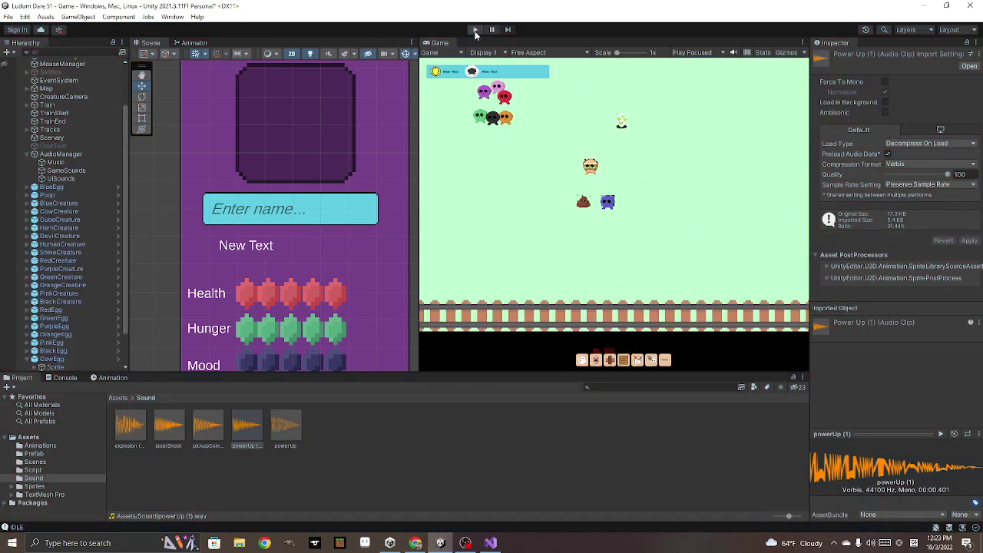
Start the game, place a wooden plot, destroy its six tiles one by one, then stop
left_click(476, 31)
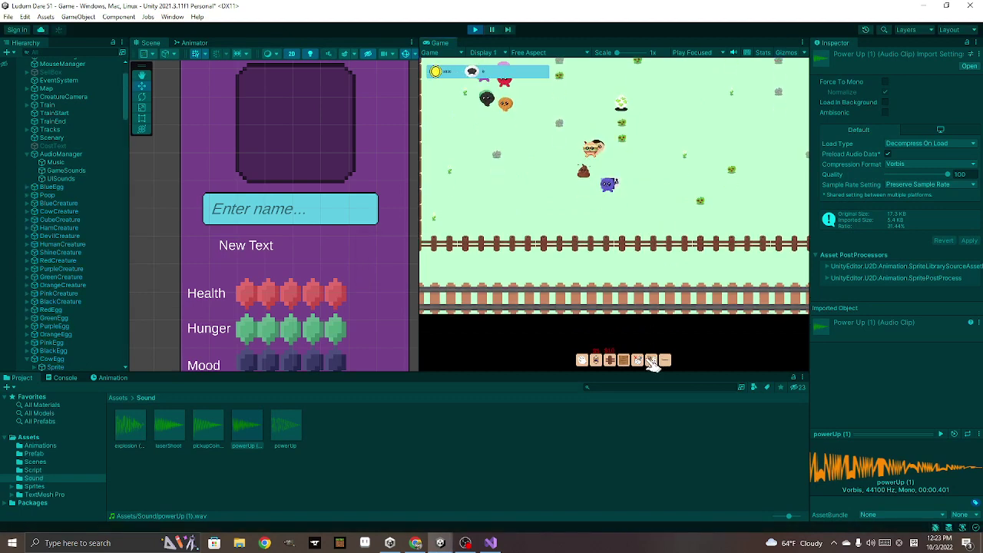
mouse_move(637, 361)
left_mouse_down()
mouse_move(693, 190)
mouse_move(673, 168)
mouse_move(683, 142)
left_mouse_up()
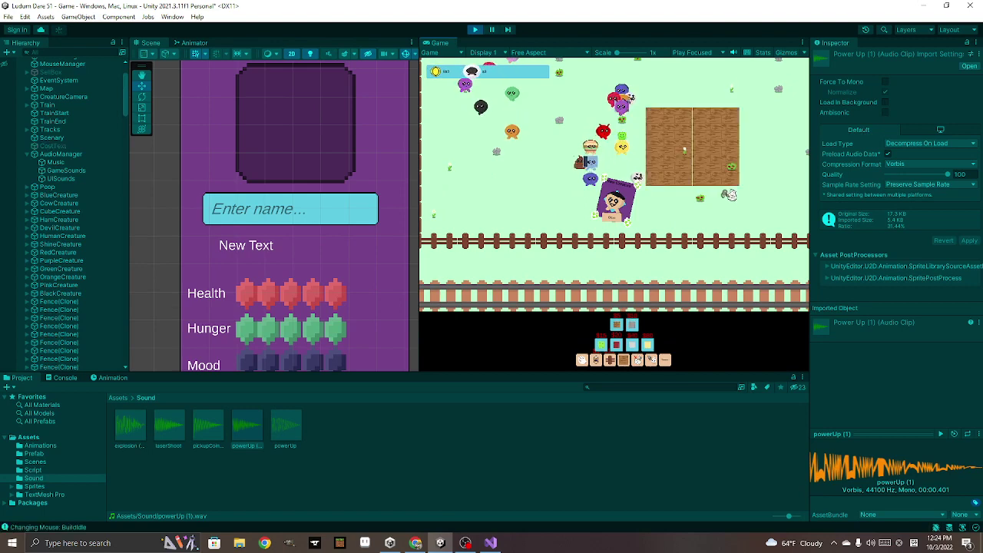
left_click(642, 361)
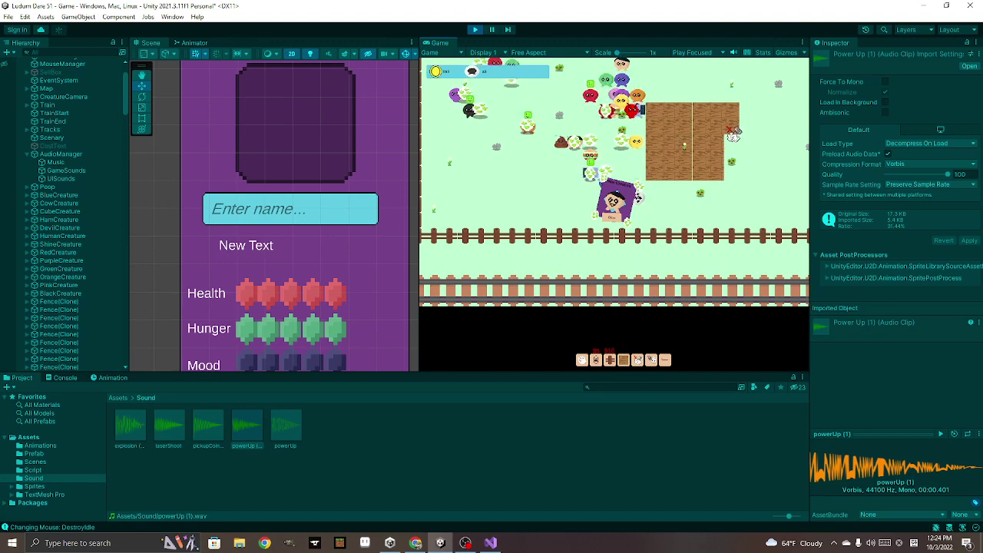
left_click(718, 121)
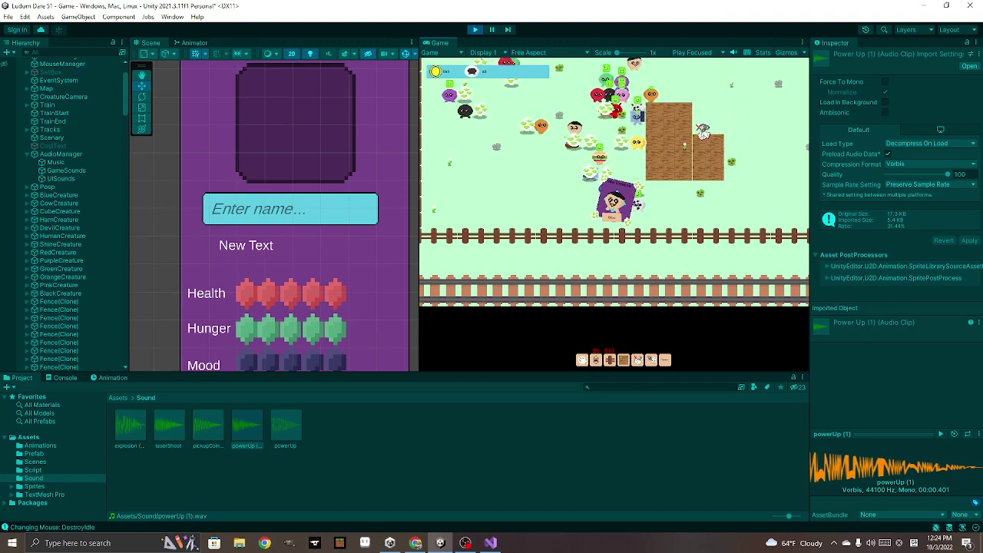
left_click(701, 142)
left_click(715, 157)
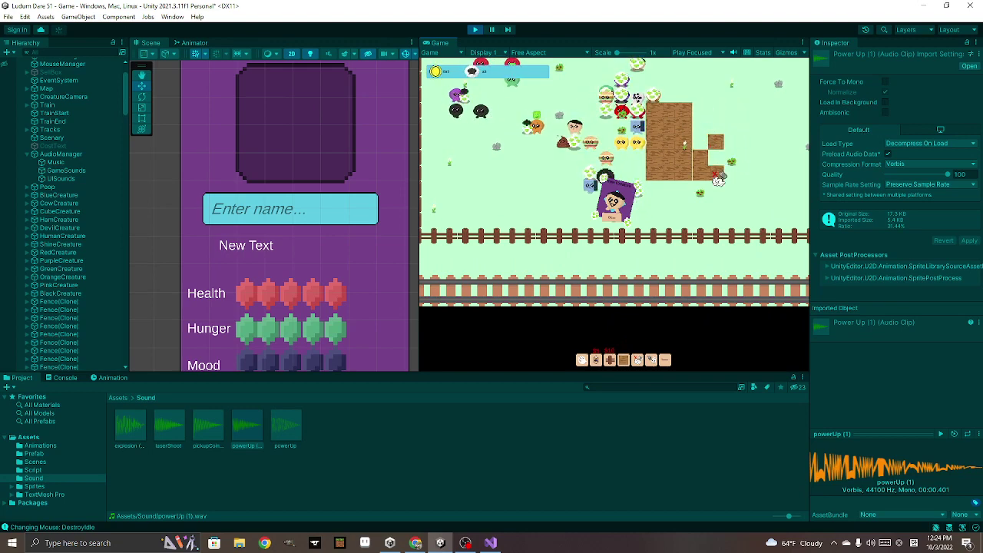
left_click(715, 174)
left_click(700, 163)
left_click(716, 142)
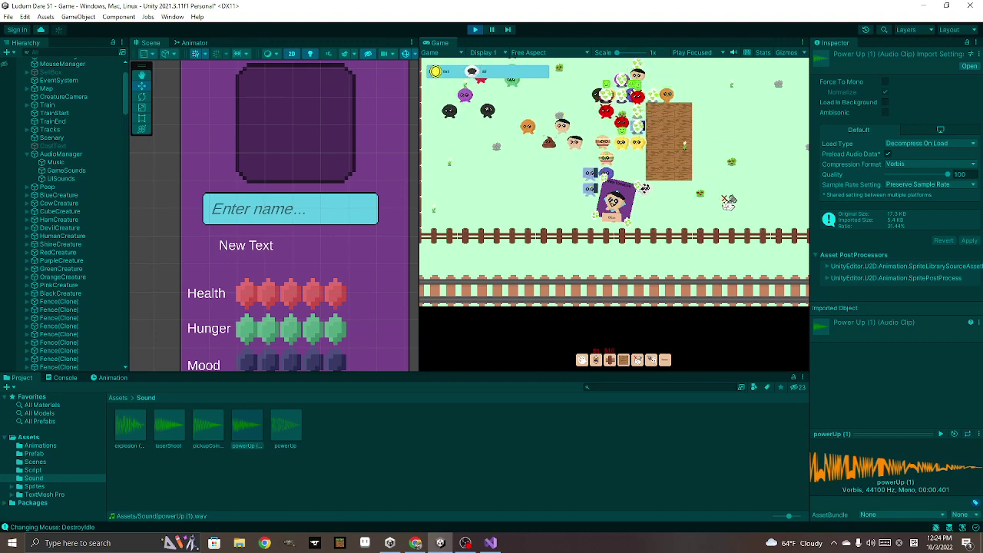
left_click(476, 31)
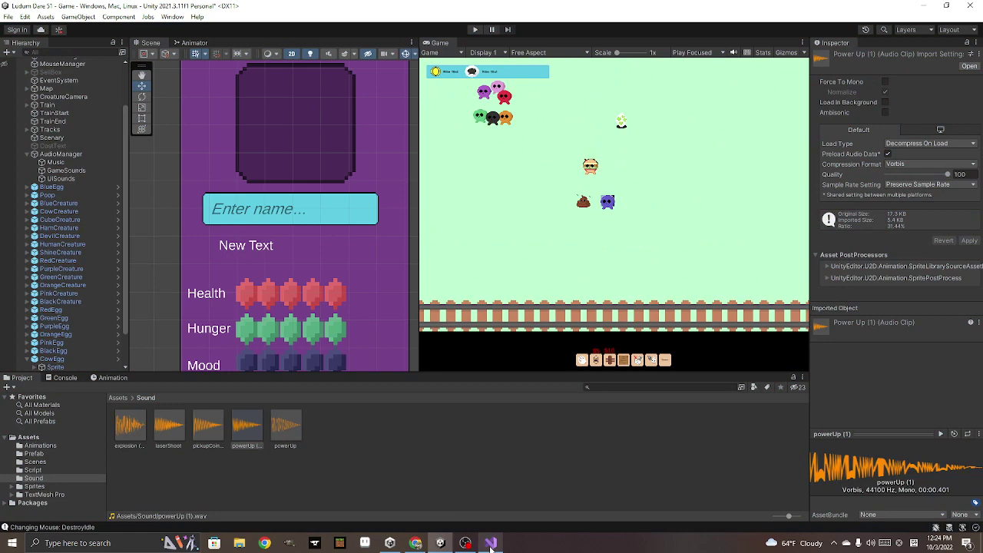
Bring Visual Studio forward and open the AudioManager.cs script
mouse_move(490, 545)
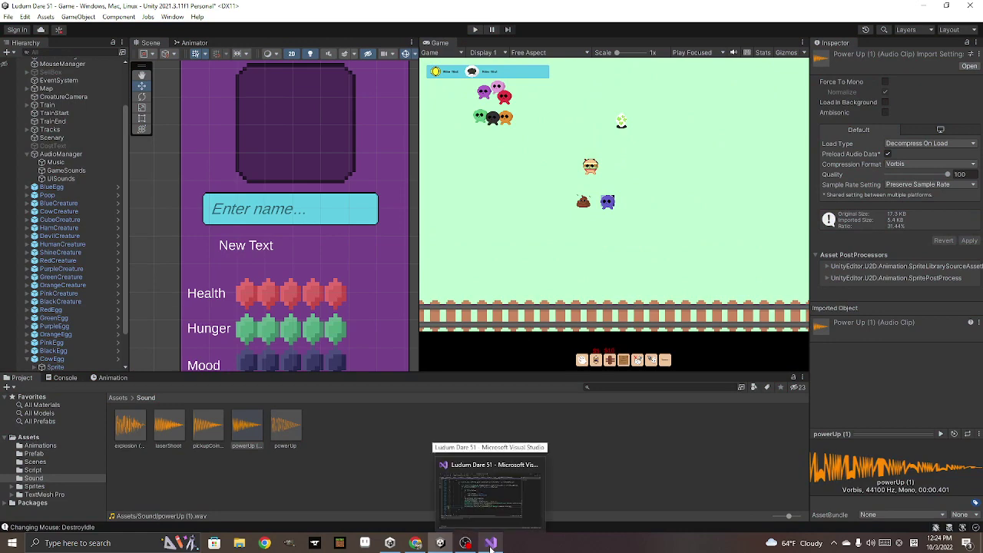
left_click(490, 546)
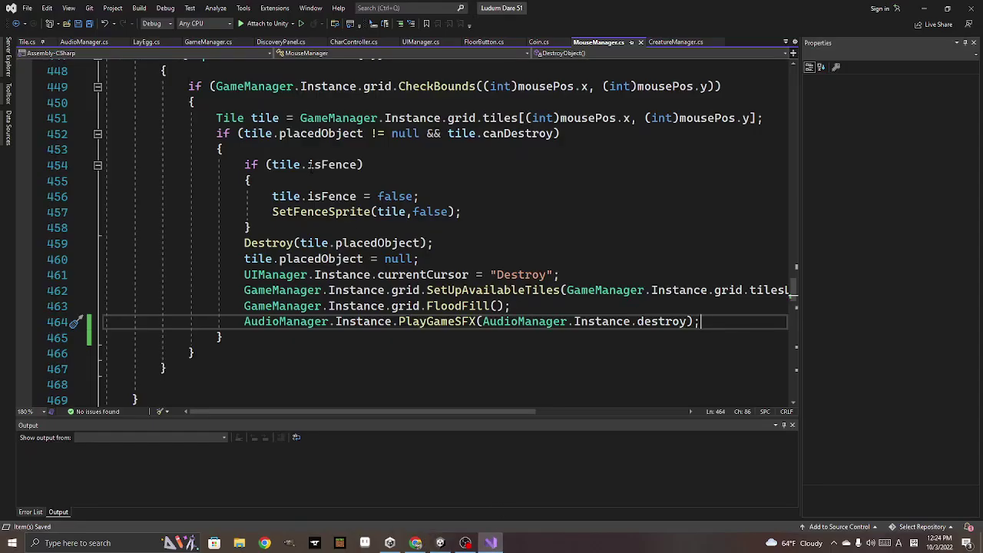
left_click(90, 42)
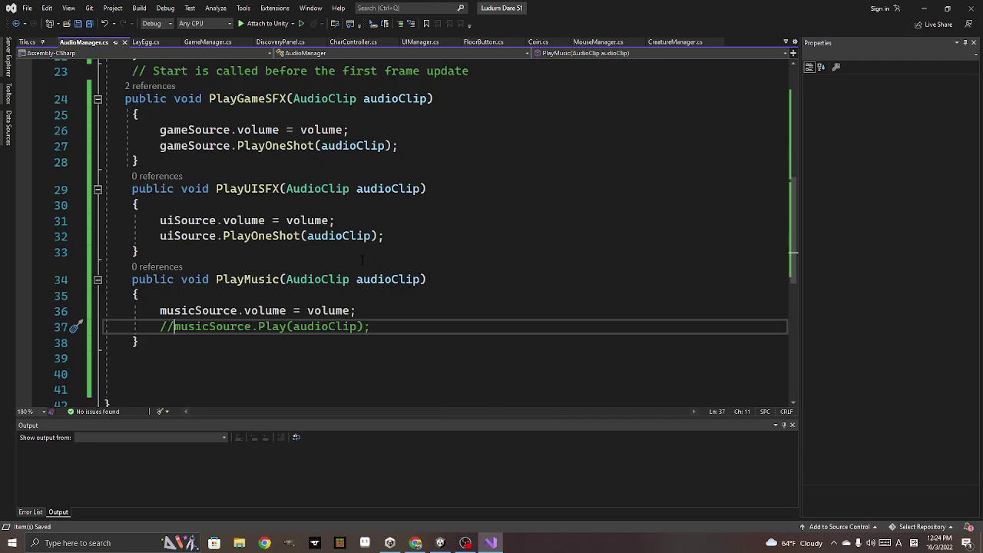
scroll(362, 260, "down", 1)
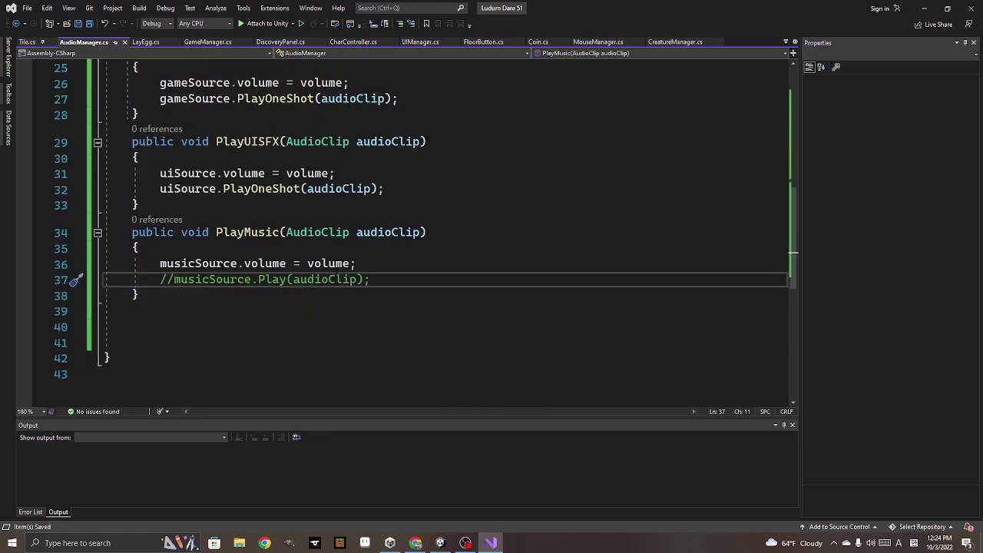
scroll(335, 253, "up", 2)
scroll(335, 254, "up", 3)
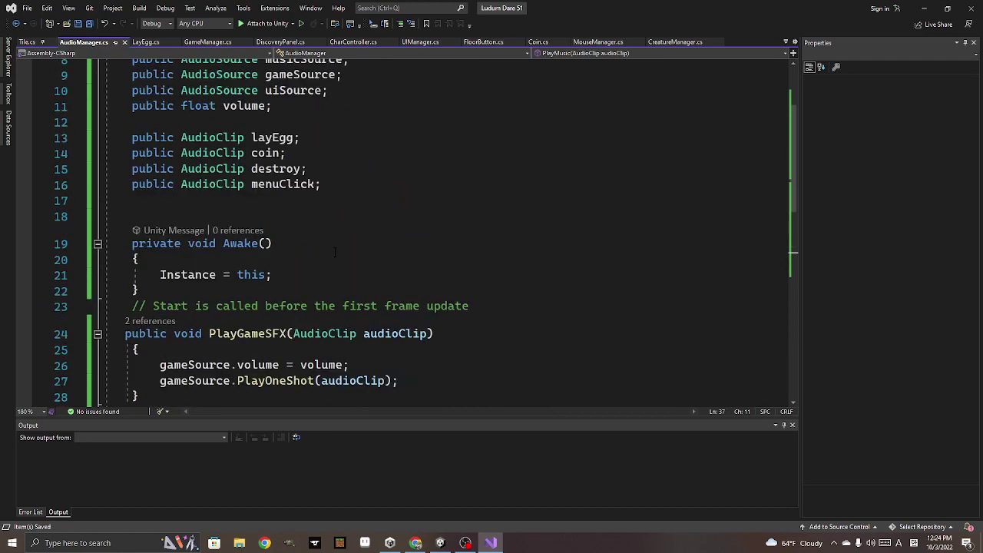
Insert an empty Start() method after Awake() using IntelliSense
left_click(410, 291)
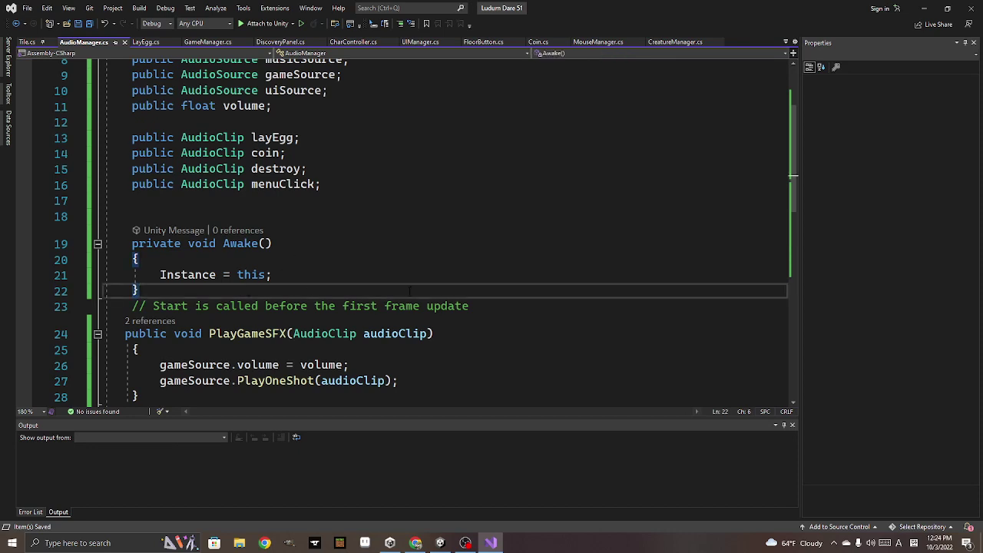
key("Return")
key("Return")
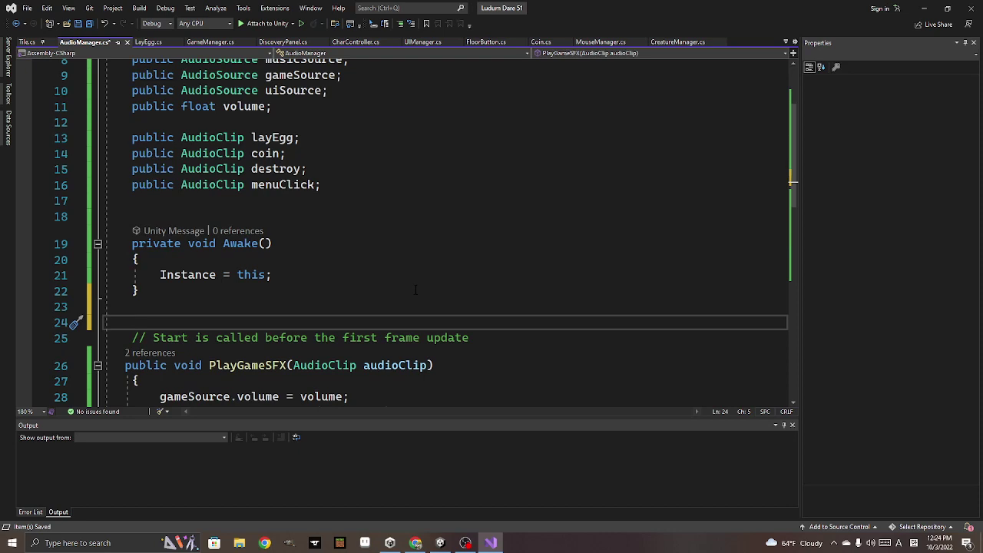
type("publi")
key("BackSpace")
key("BackSpace")
key("BackSpace")
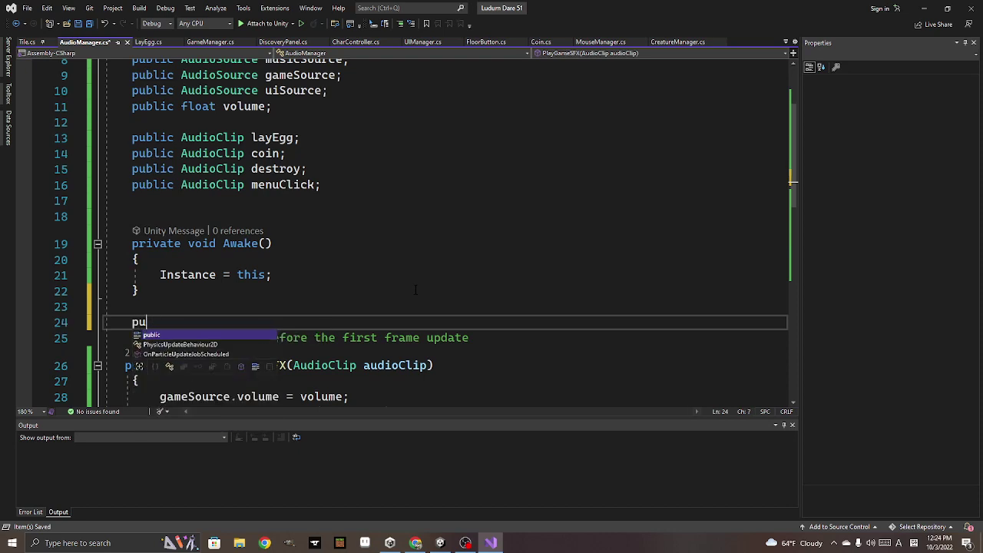
key("BackSpace")
key("BackSpace")
type("start")
key("Tab")
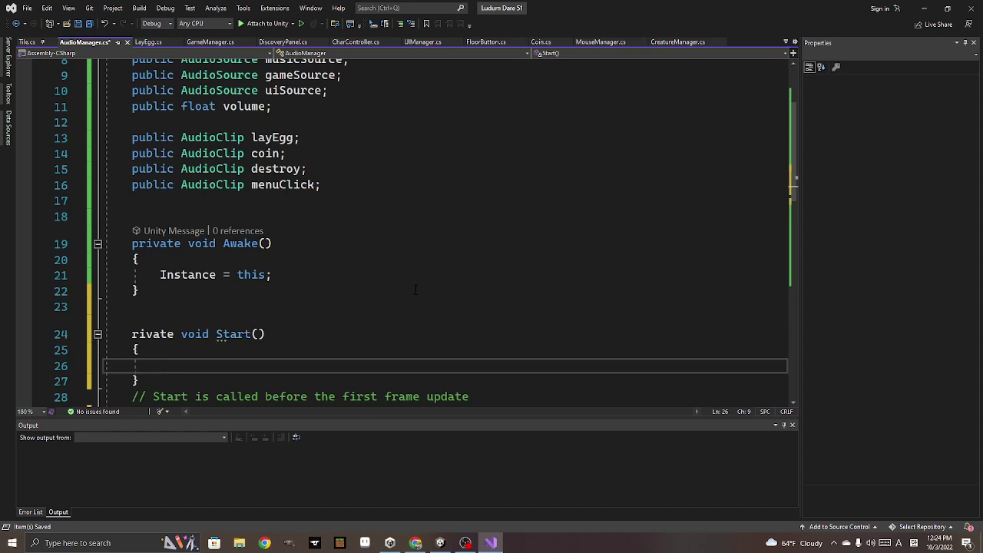
Try a layEgg. statement, browse the clip's members, then delete the unfinished line
type("layEgg")
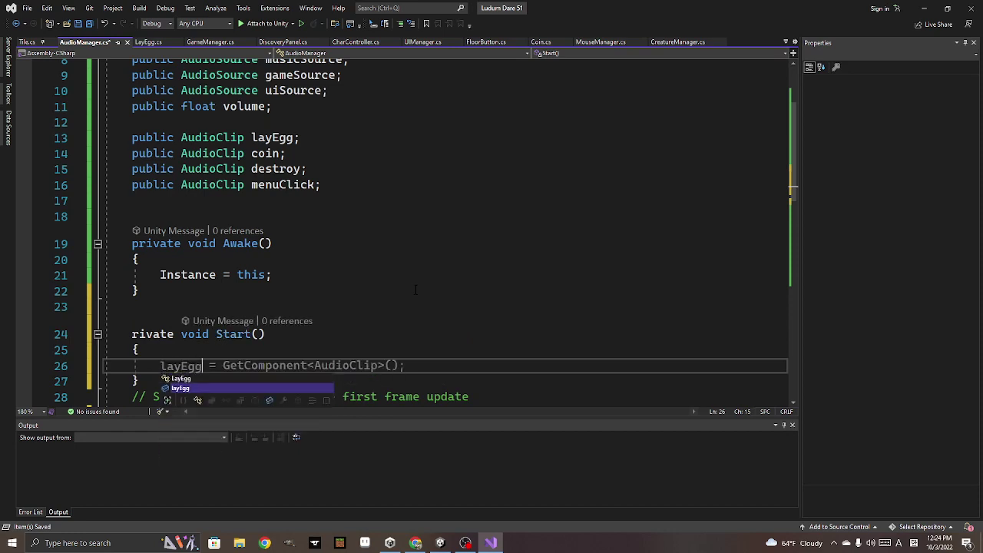
type(".")
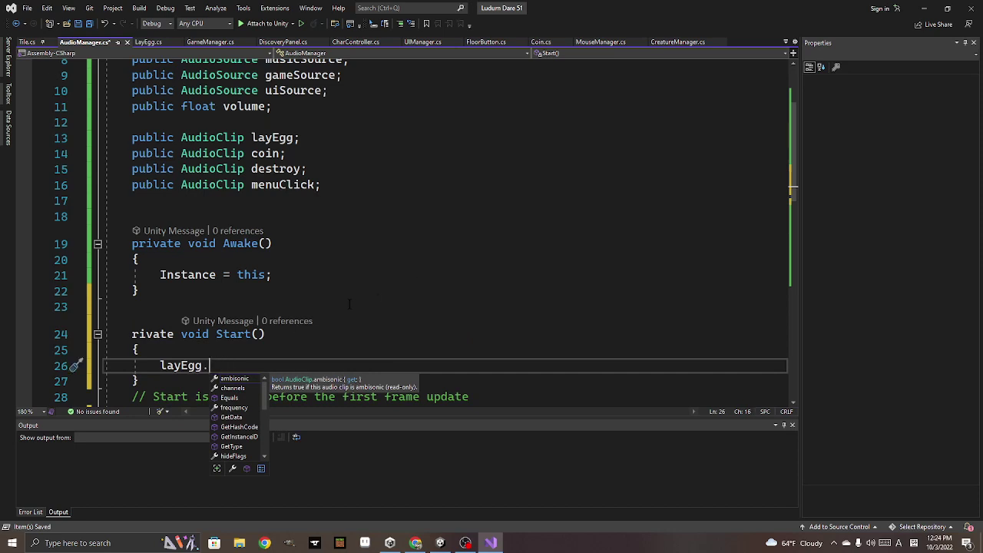
left_click(233, 388)
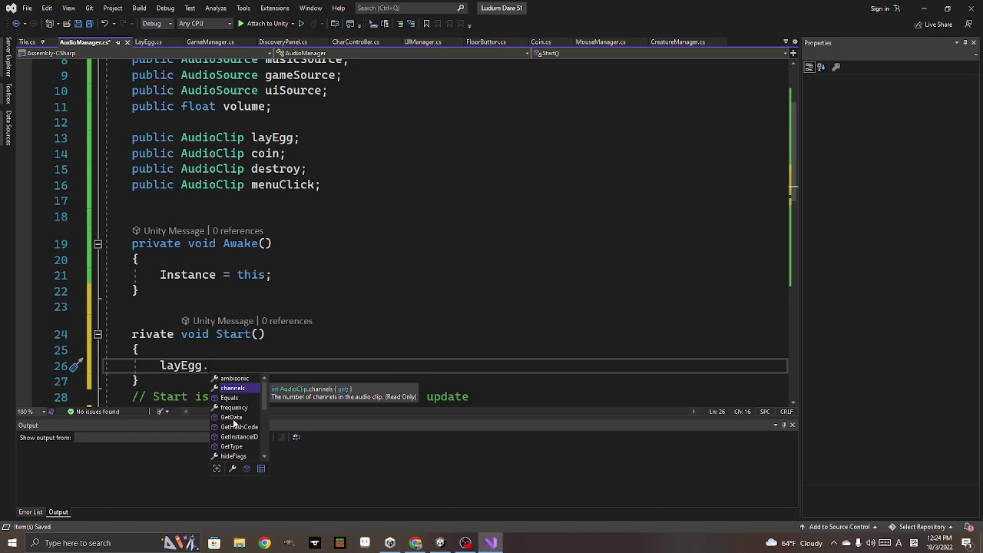
scroll(235, 422, "down", 1)
scroll(235, 423, "down", 1)
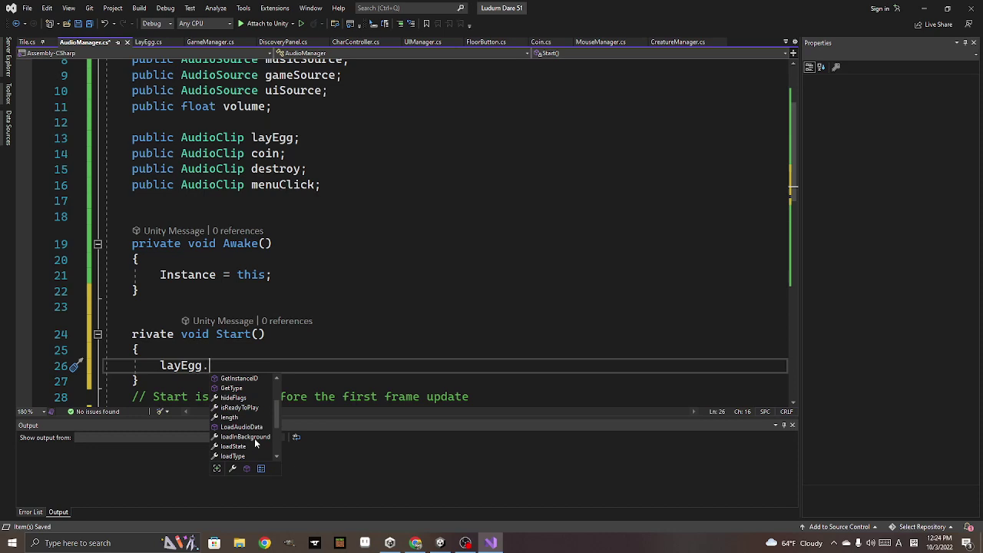
scroll(255, 443, "down", 1)
scroll(256, 443, "down", 1)
scroll(255, 443, "down", 1)
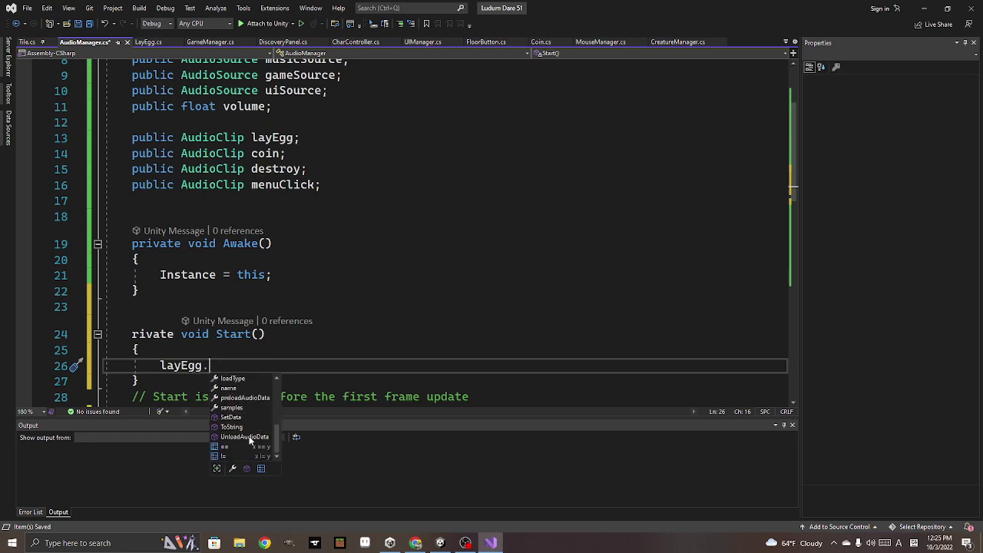
left_click(239, 420)
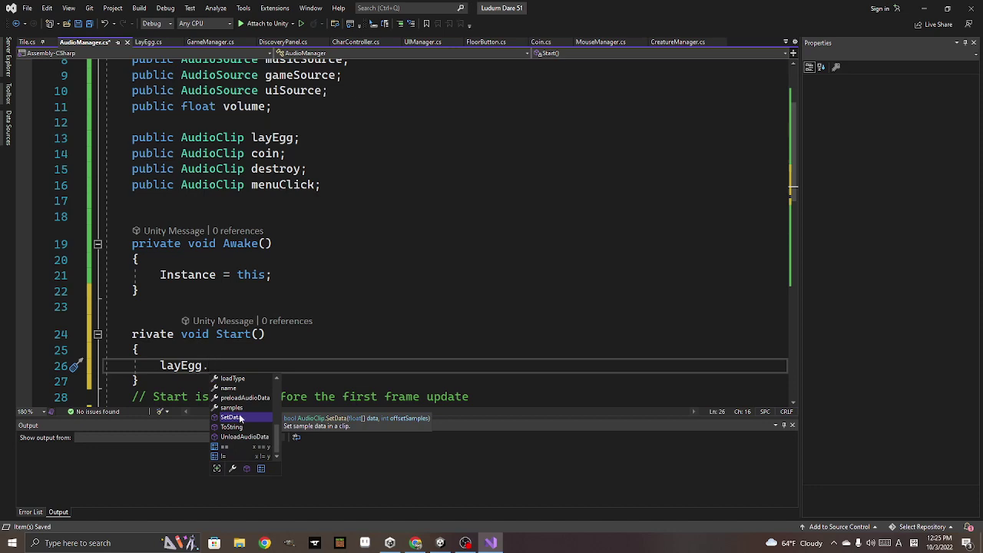
left_click(242, 436)
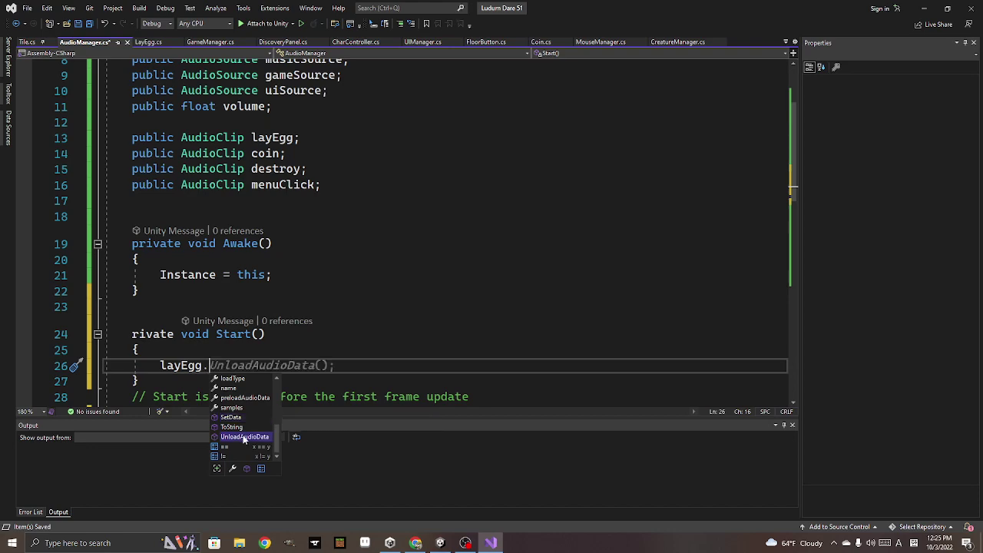
key("Escape")
key("shift+Left")
key("shift+Left")
key("shift+Left")
key("shift+Left")
key("shift+Left")
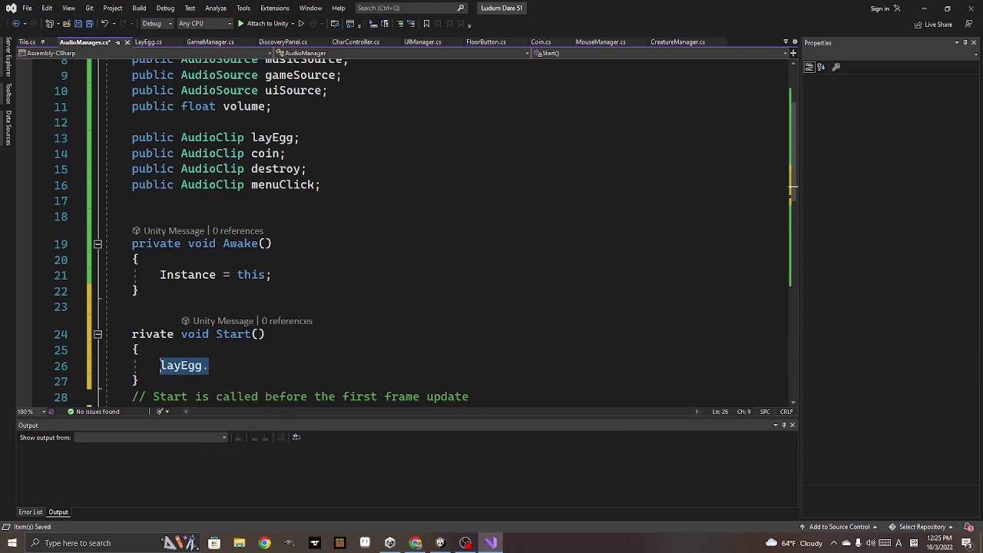
key("BackSpace")
Review the AudioManager script and switch back to the Unity editor
scroll(396, 320, "down", 5)
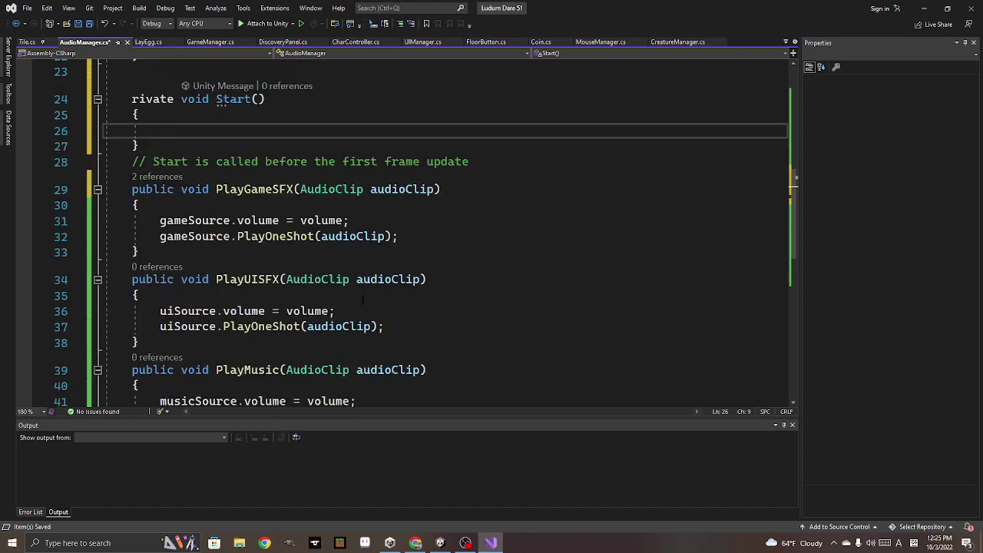
scroll(363, 299, "down", 3)
scroll(362, 300, "up", 2)
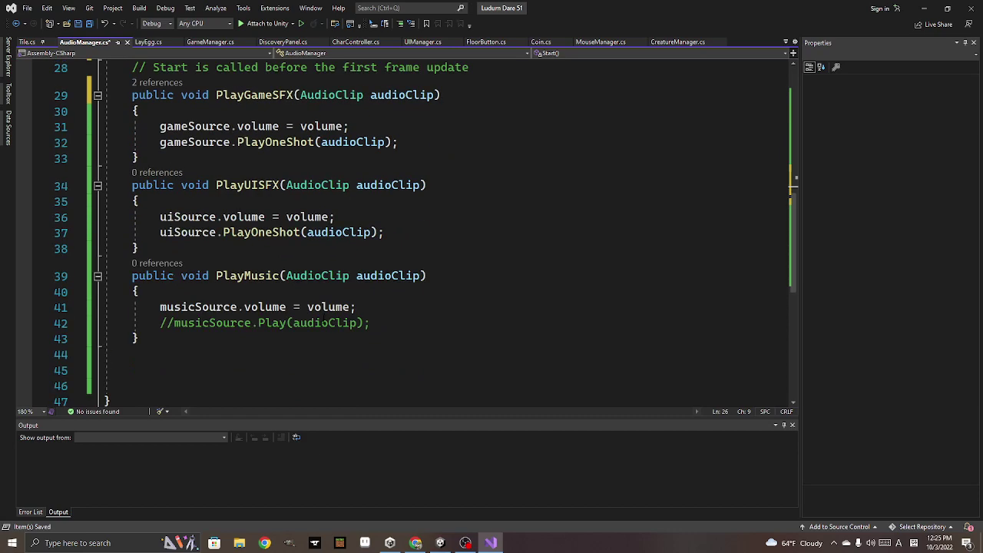
scroll(323, 291, "up", 1)
scroll(307, 276, "up", 4)
scroll(297, 263, "up", 3)
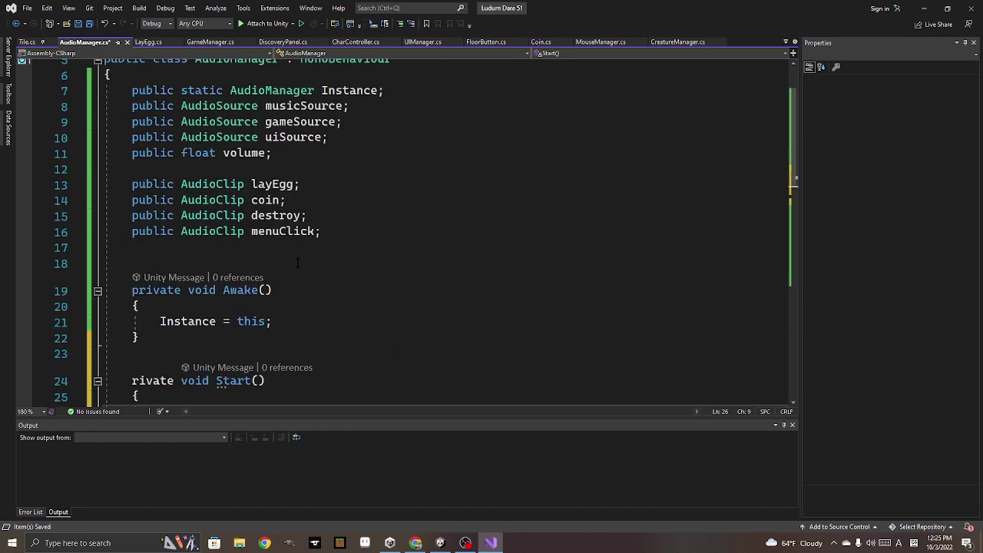
left_click(440, 543)
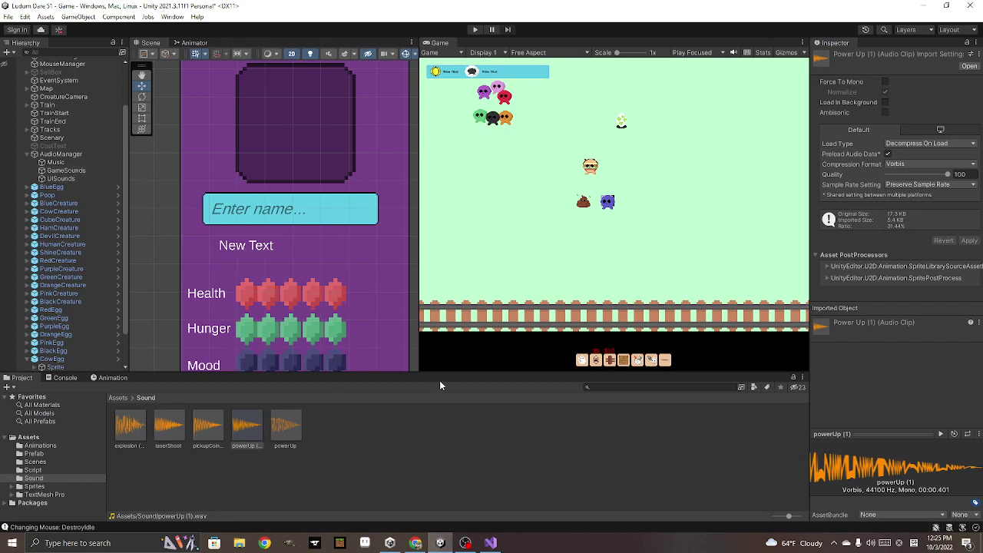
left_click(494, 544)
scroll(312, 334, "down", 6)
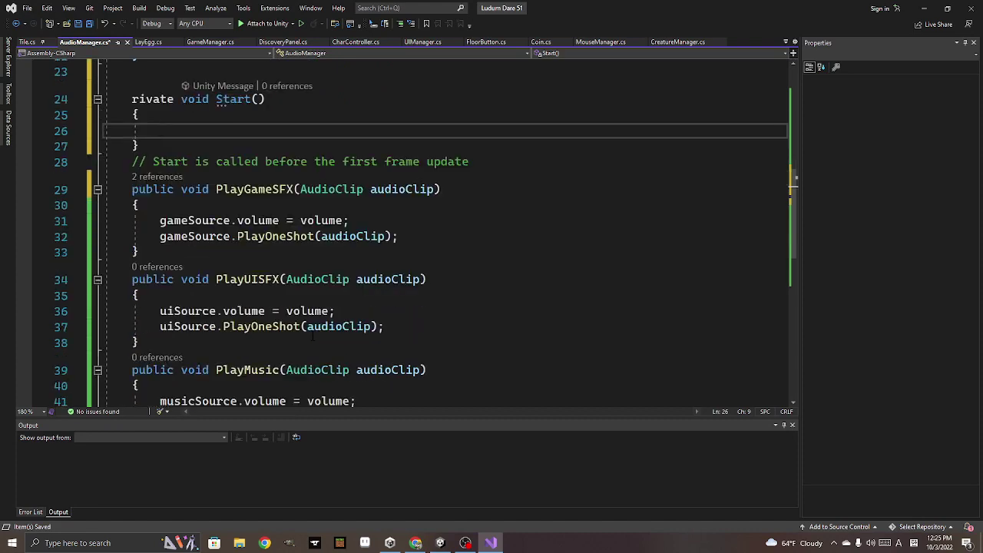
left_click(495, 543)
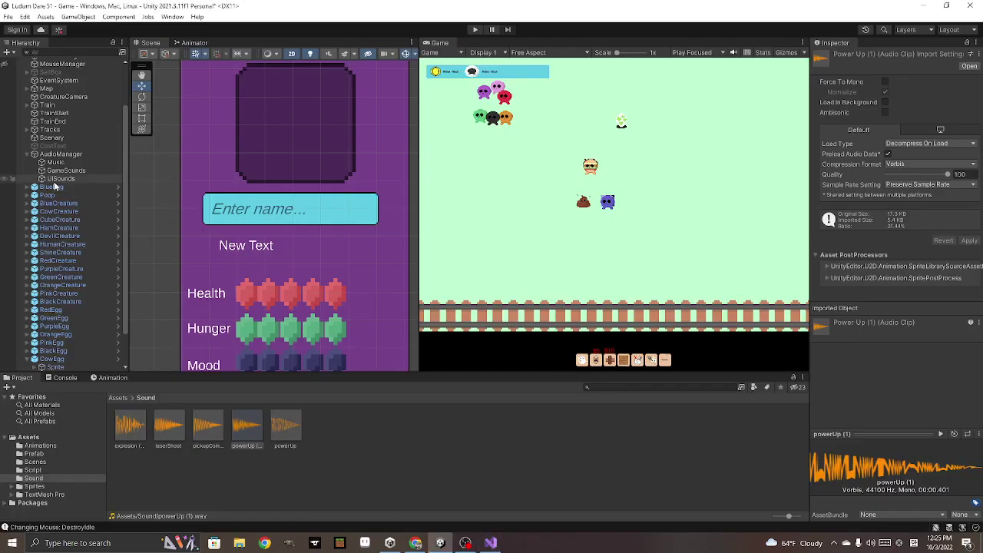
Select AudioManager, click into its Inspector Volume field, and start a playtest
left_click(60, 154)
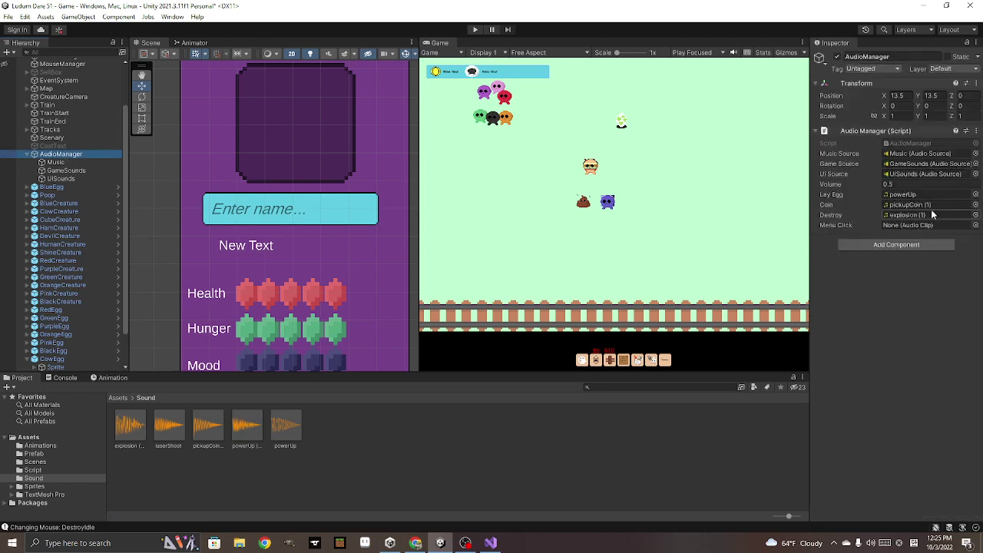
left_click(896, 184)
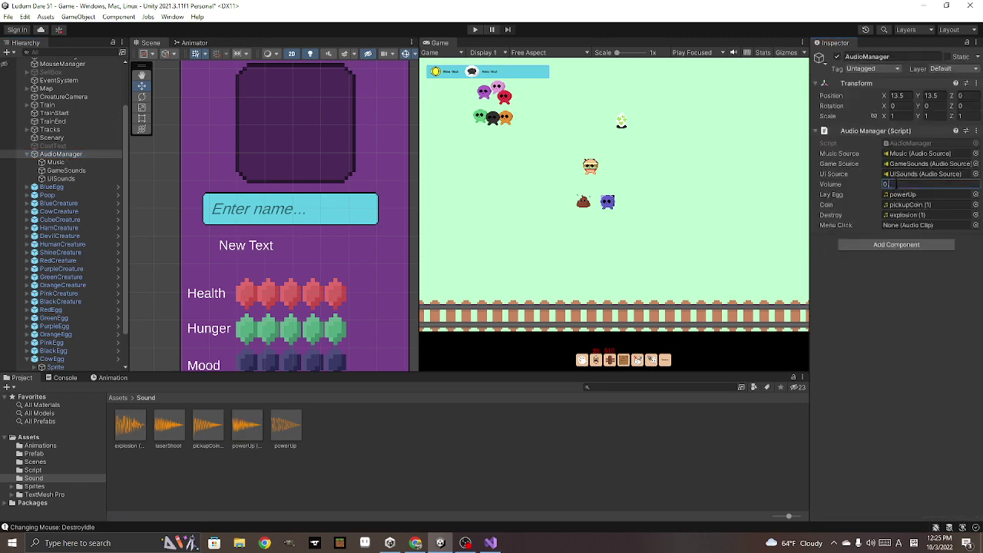
type("2")
left_click(476, 30)
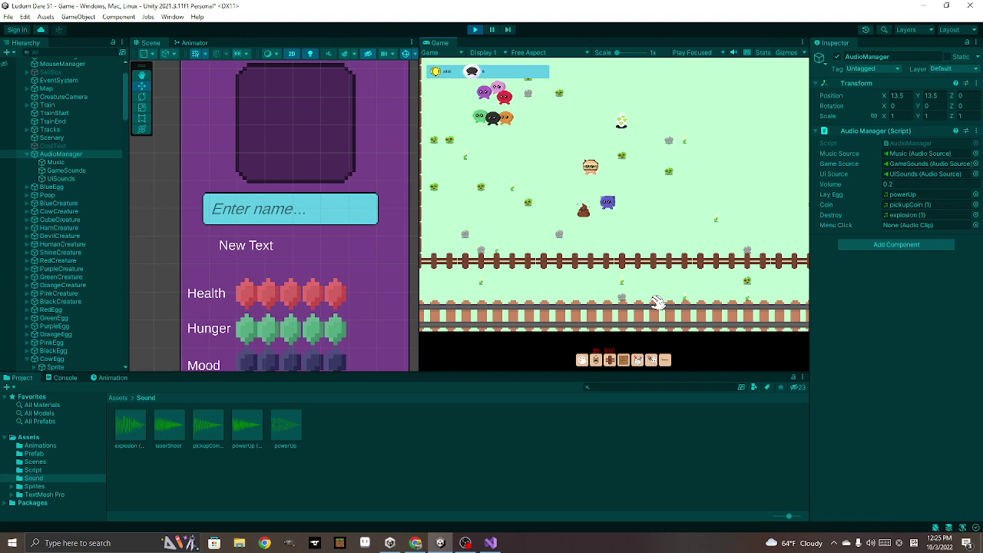
In the running game, place a wooden block and switch to destroy mode
left_click(612, 361)
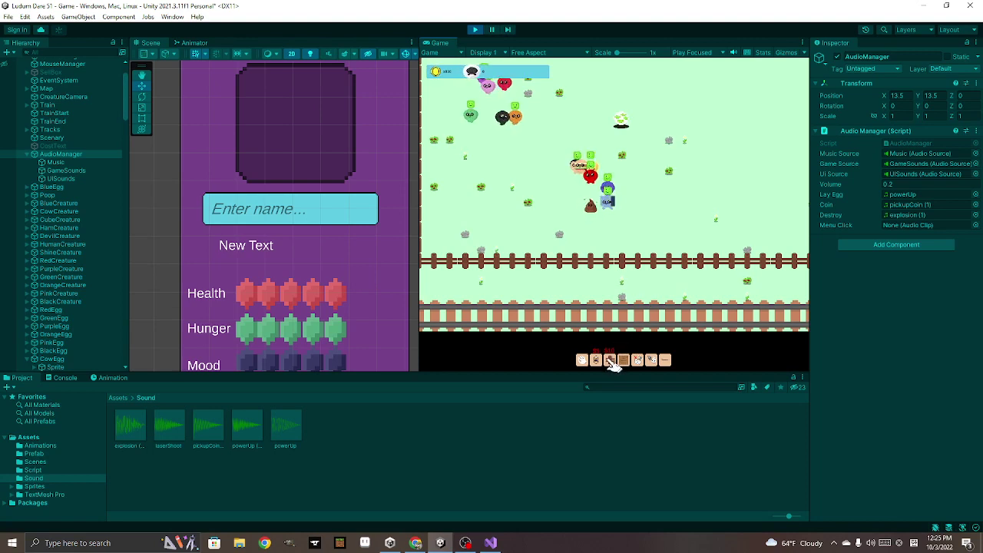
left_click(624, 362)
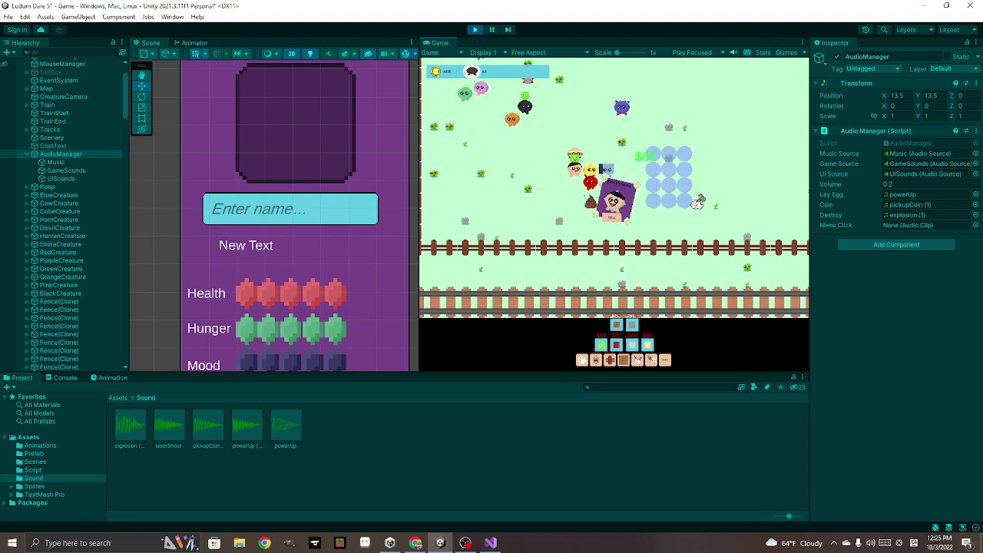
left_click(696, 199)
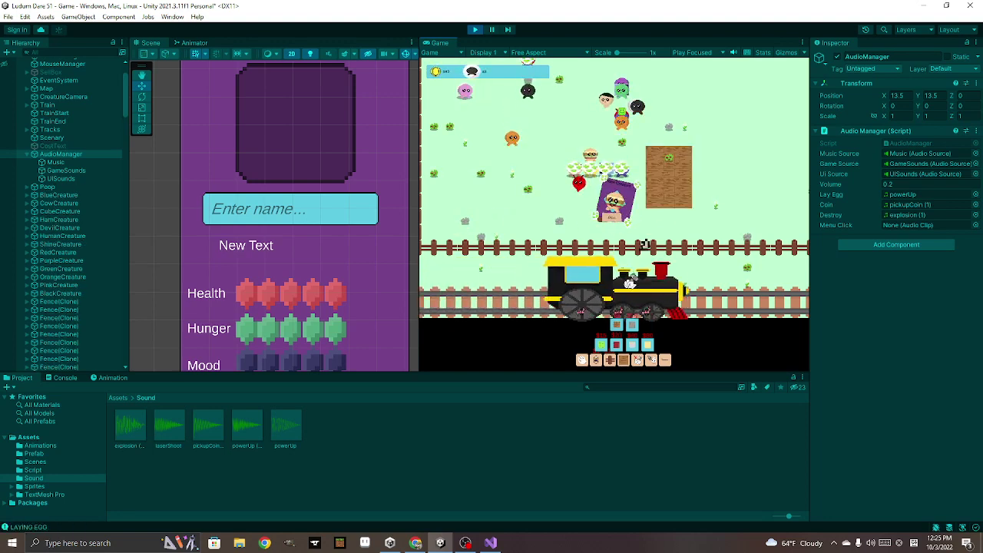
left_click(653, 361)
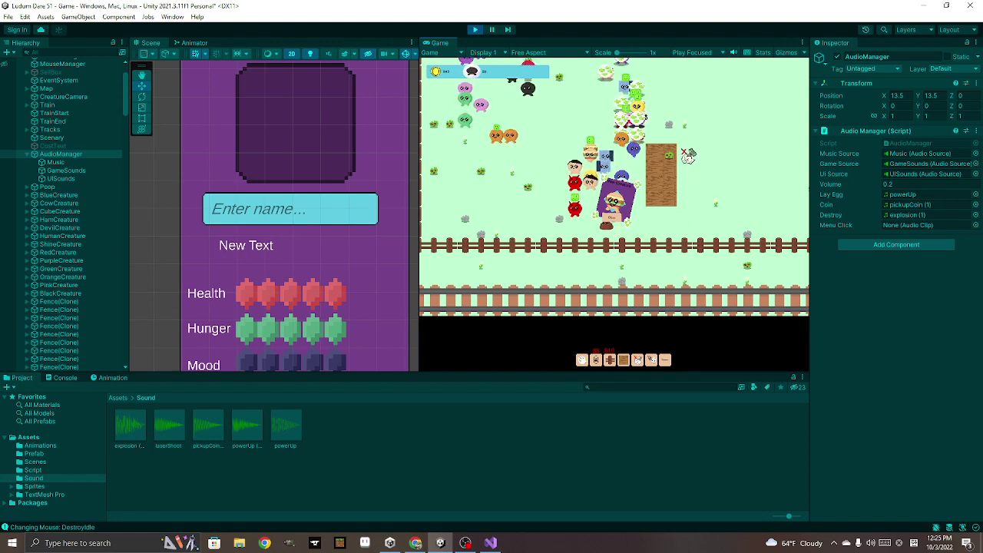
Type 0.2 into the AudioManager Volume field and open the game's shop
left_click(903, 185)
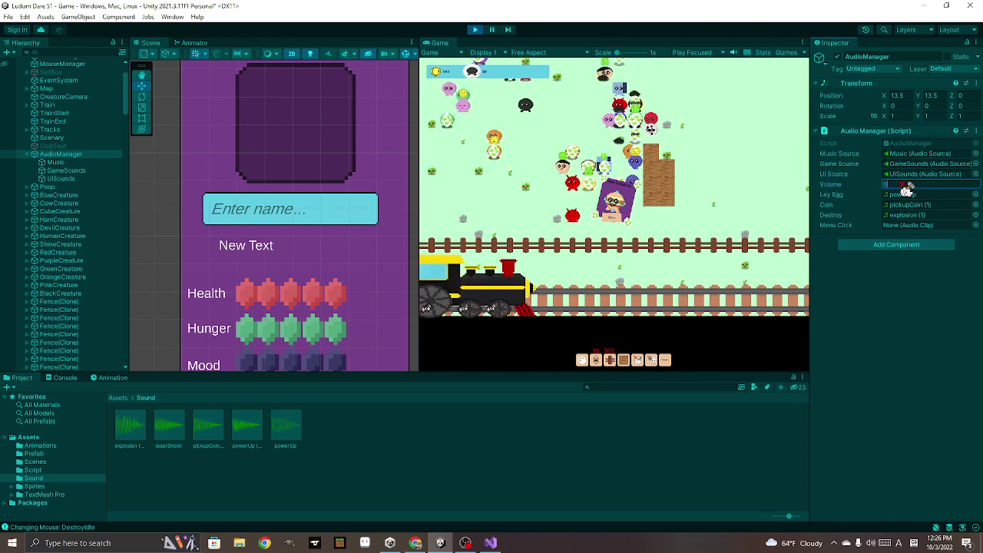
type("0")
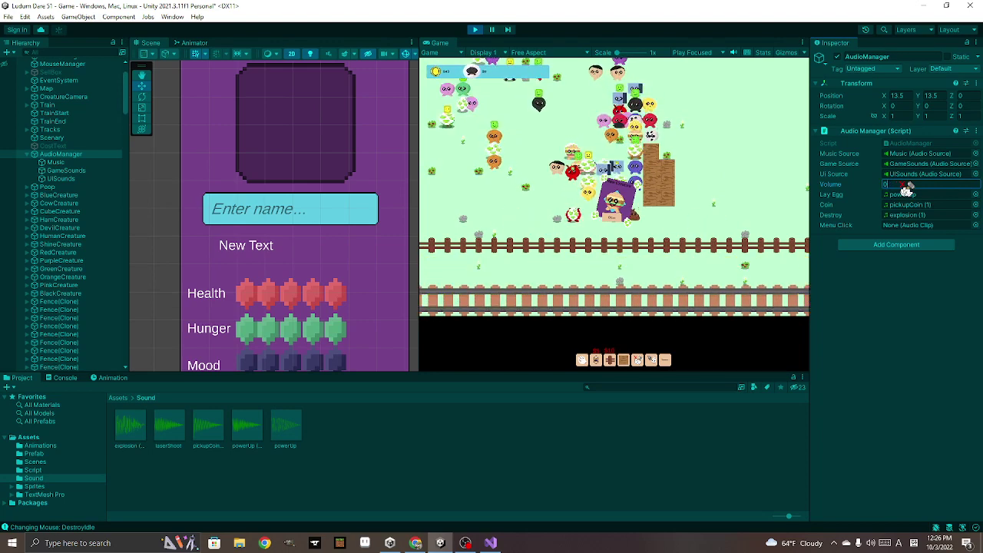
type(".2")
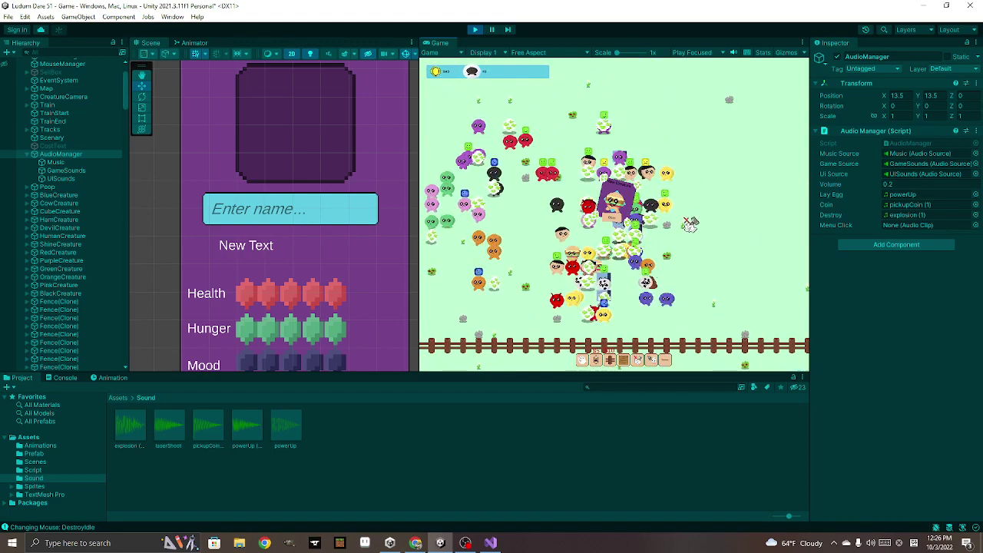
left_click(626, 361)
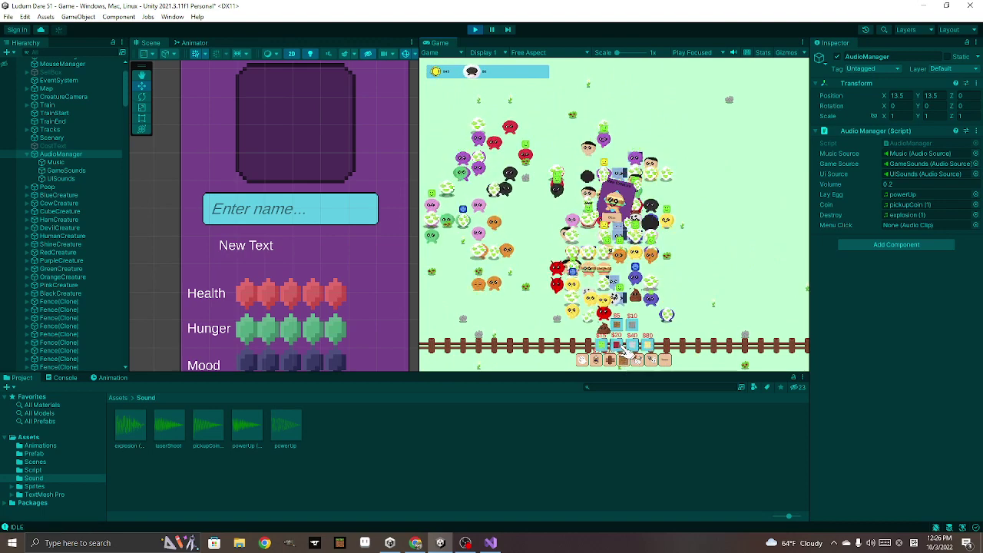
left_click(905, 185)
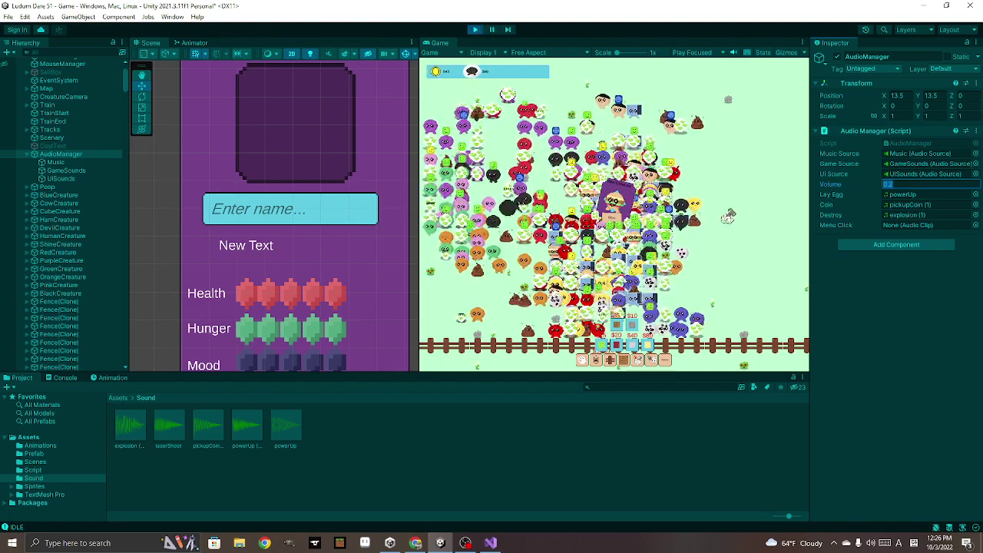
Stop the Unity playtest and bring Visual Studio back to the front
left_click(475, 30)
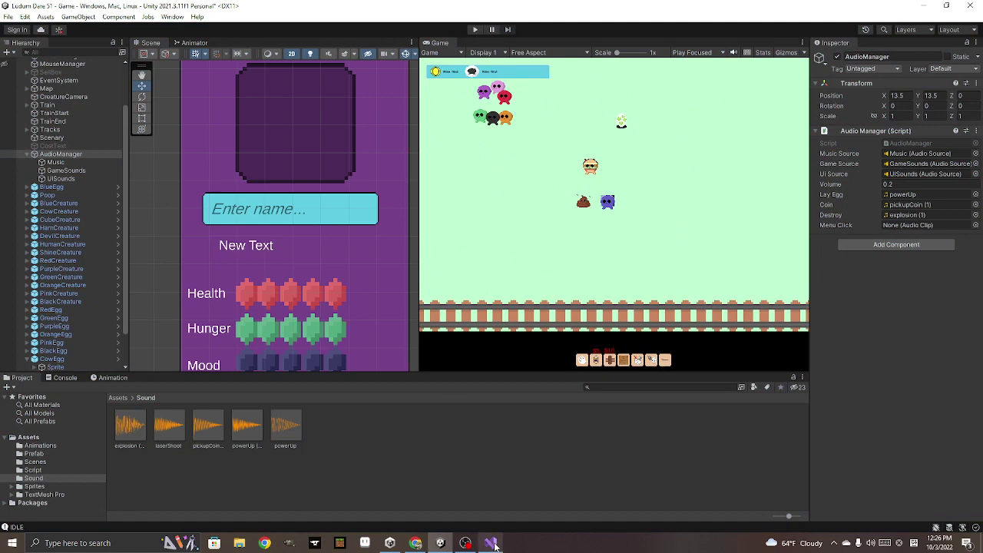
mouse_move(494, 545)
left_click(494, 541)
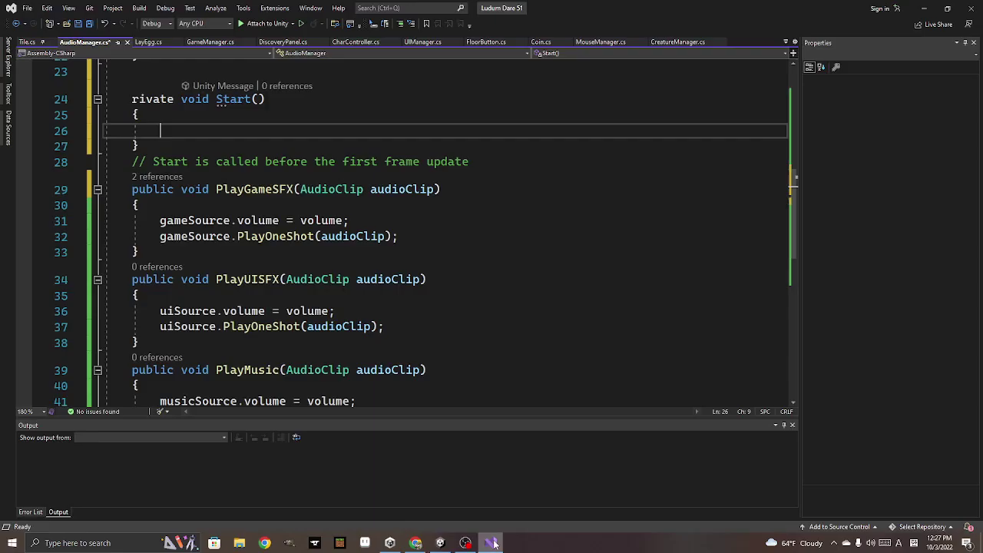
Look through AudioManager.cs and list all open script files
scroll(434, 338, "down", 2)
scroll(435, 338, "up", 6)
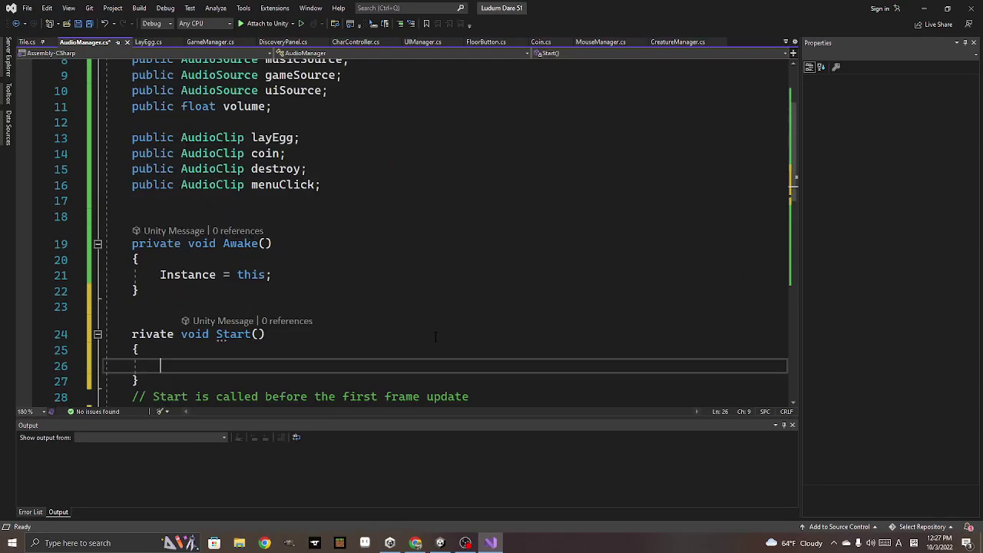
scroll(435, 338, "up", 3)
scroll(435, 335, "down", 4)
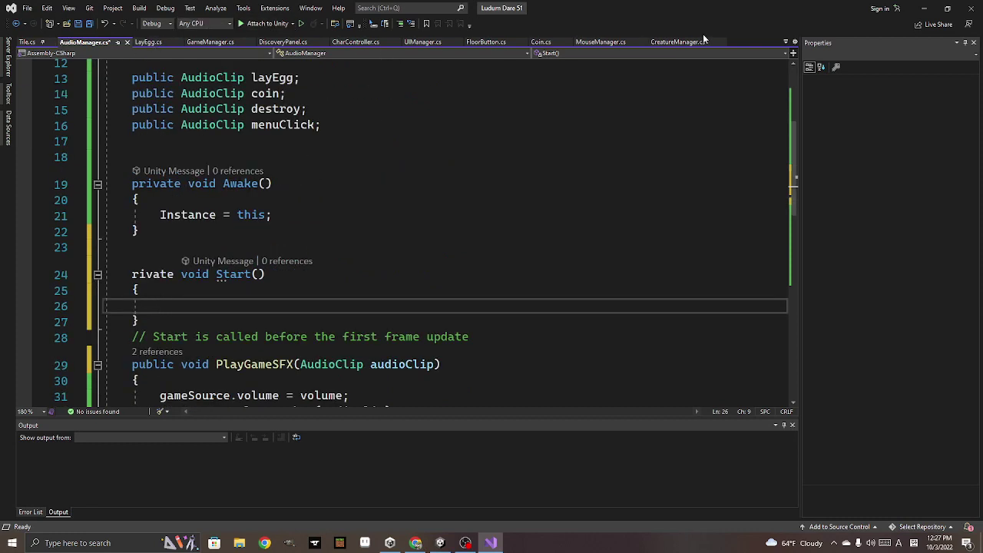
left_click(786, 42)
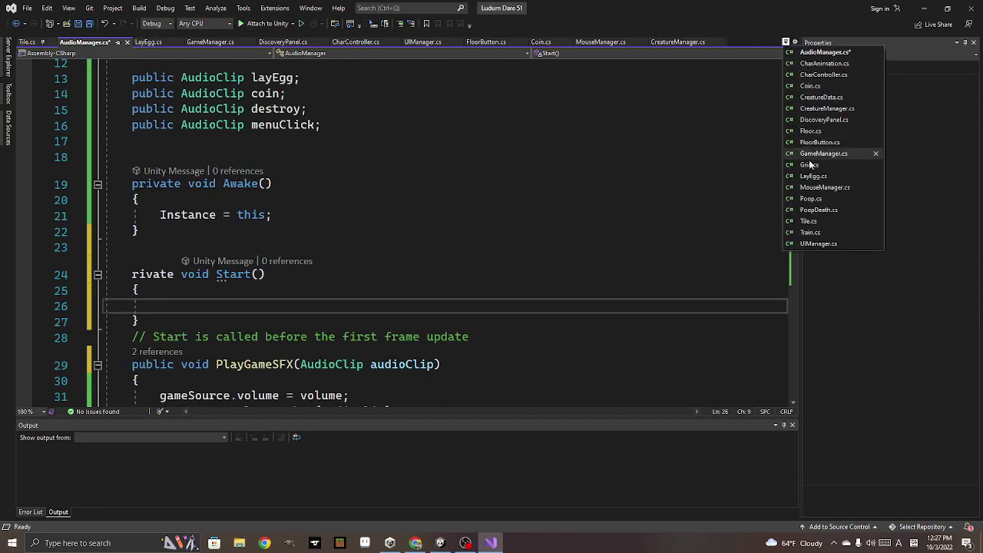
In Train.cs, add an AudioManager.Instance.PlayGameSFX call after Destroy(collision.gameObject)
left_click(820, 233)
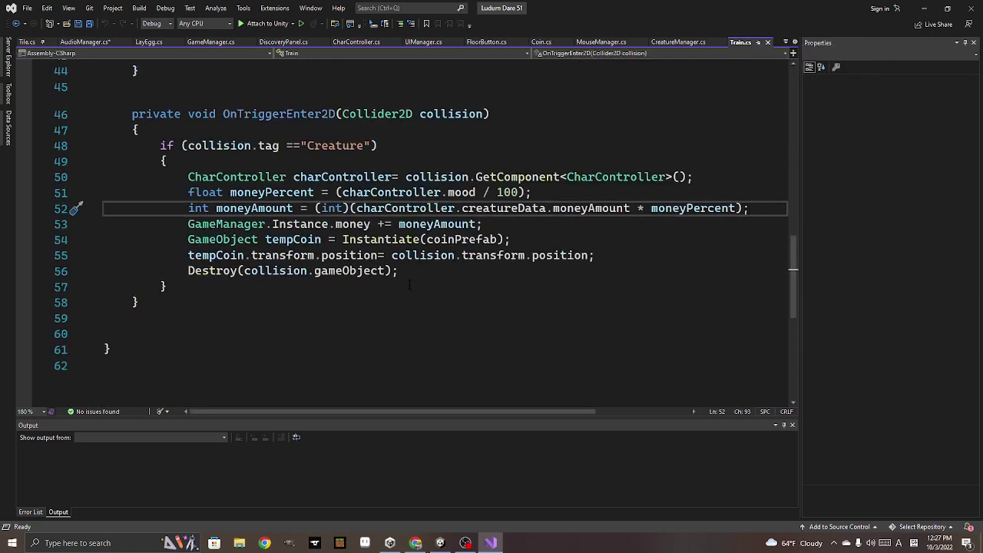
left_click(481, 274)
key("Return")
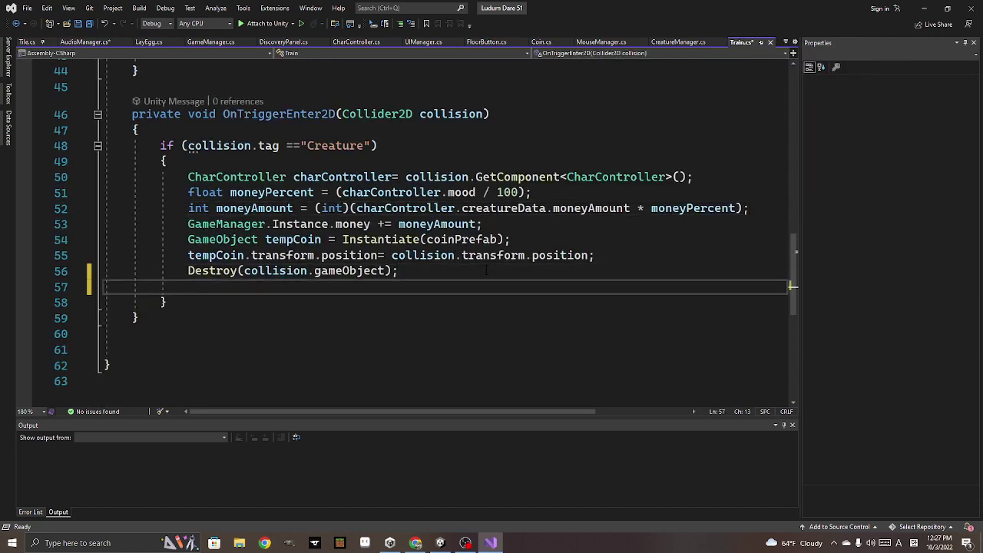
type("audioMa")
key("Tab")
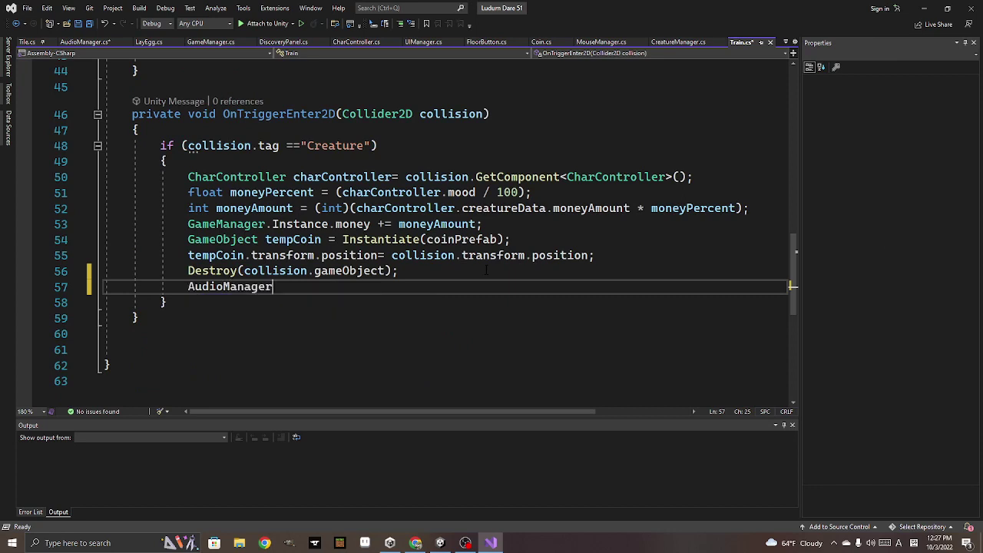
type("In")
key("Tab")
type(".")
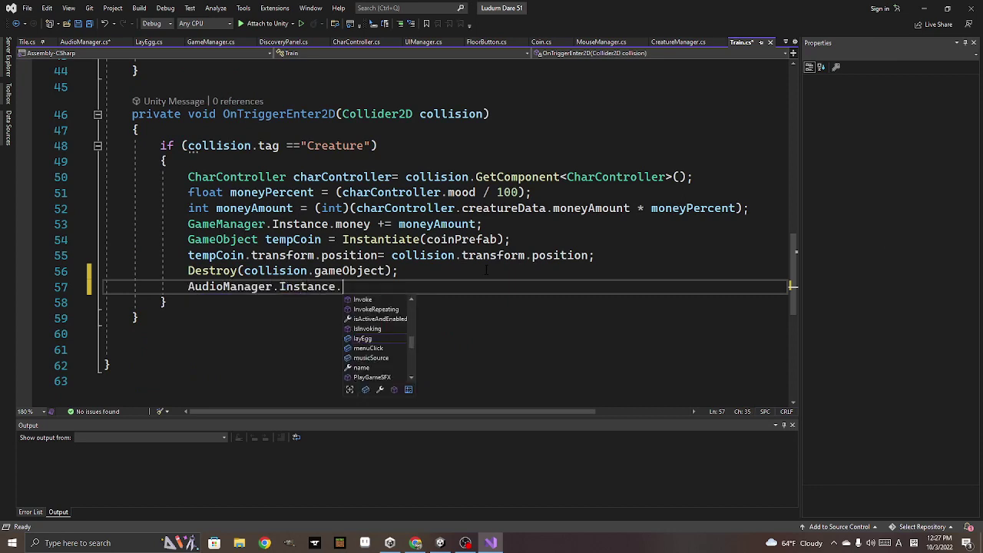
type("play")
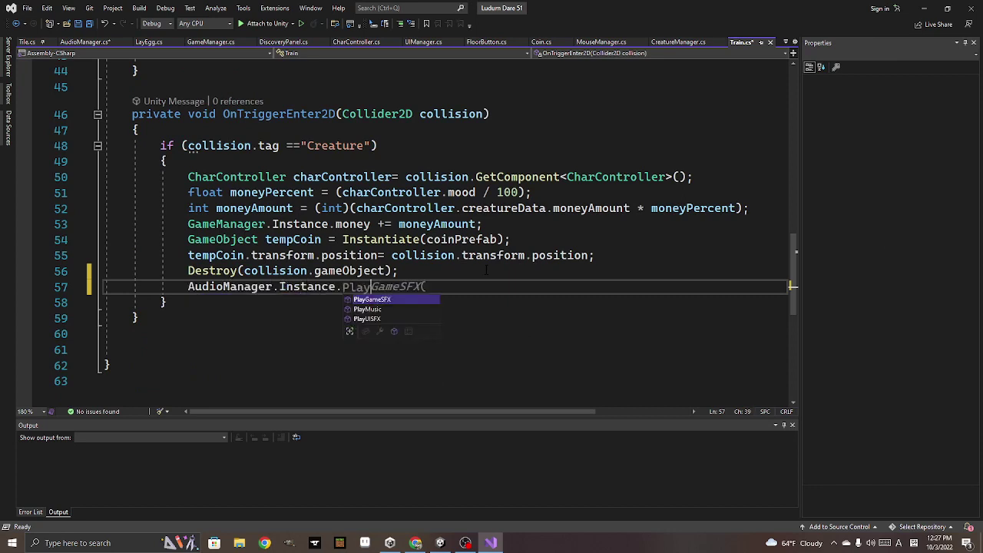
key("Tab")
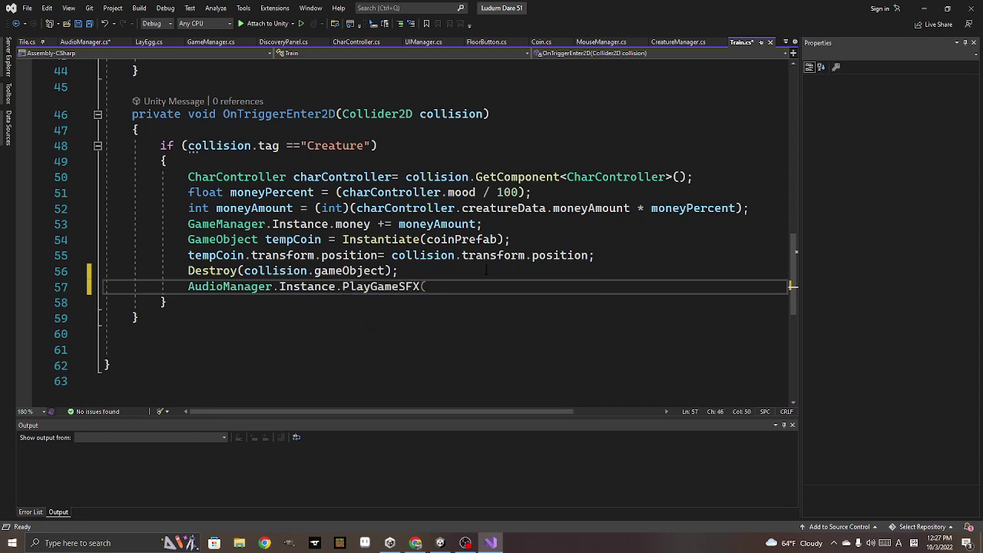
Pass AudioManager.Instance.coin as the sound argument and save all scripts
type("(")
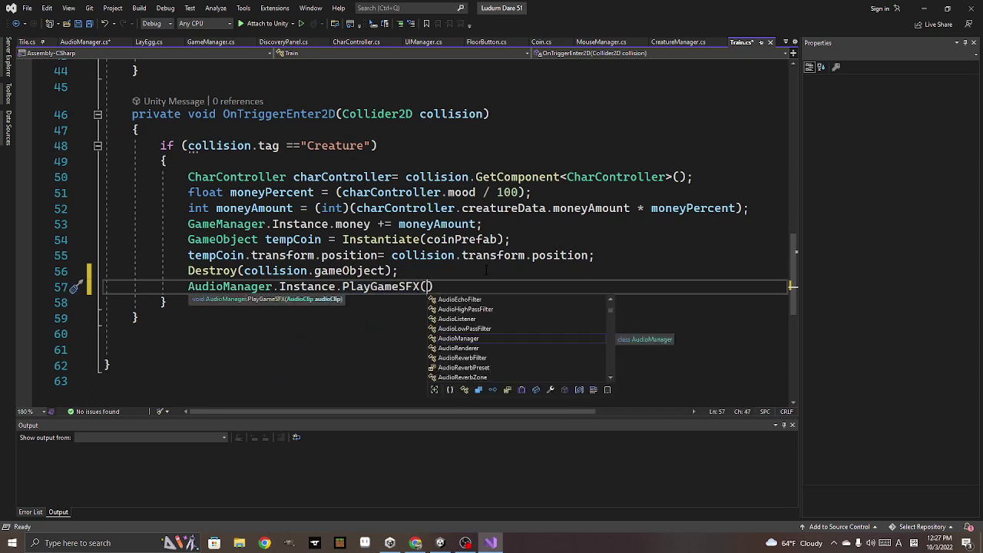
type("audio")
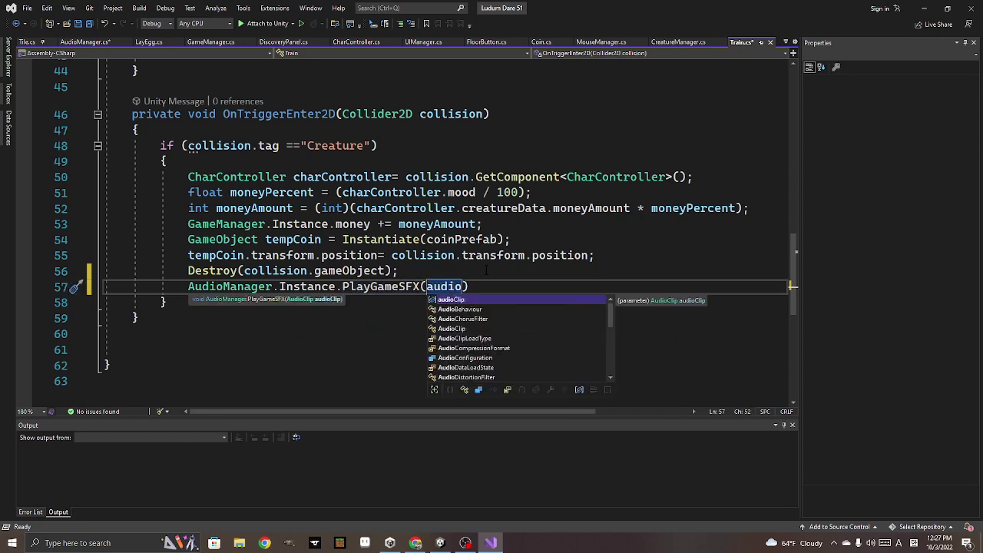
type("manger.")
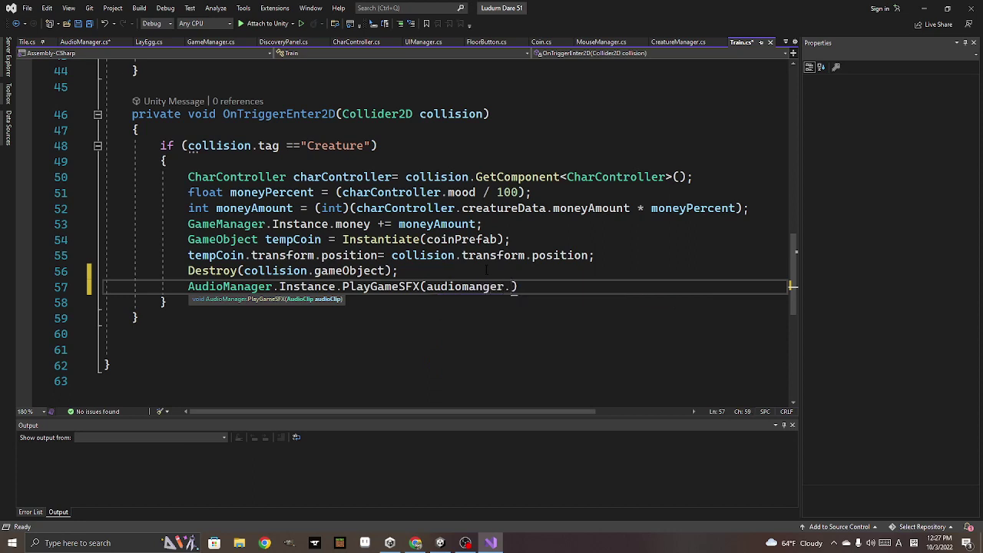
key("BackSpace")
key("BackSpace")
key("BackSpace")
type("A")
type("udioMM")
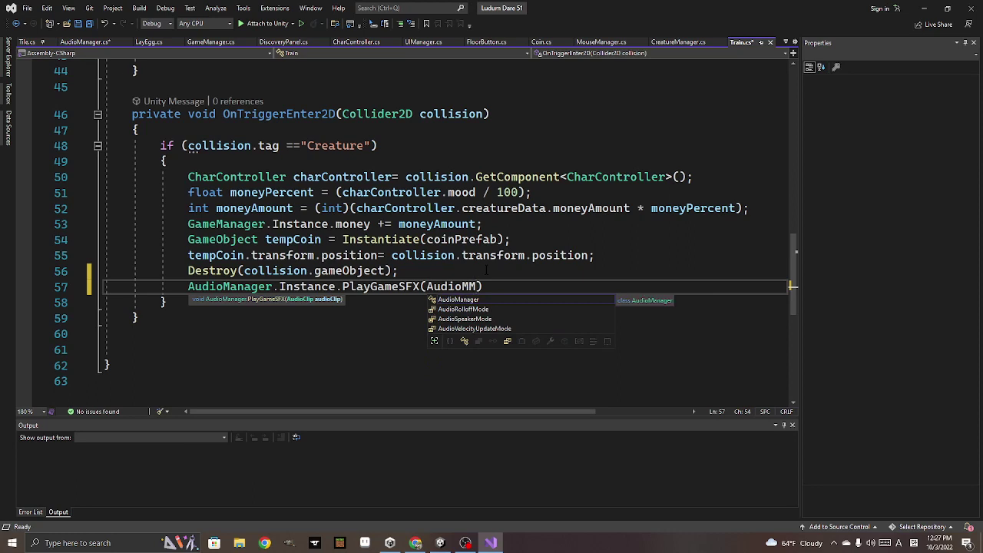
key("BackSpace")
type("anger")
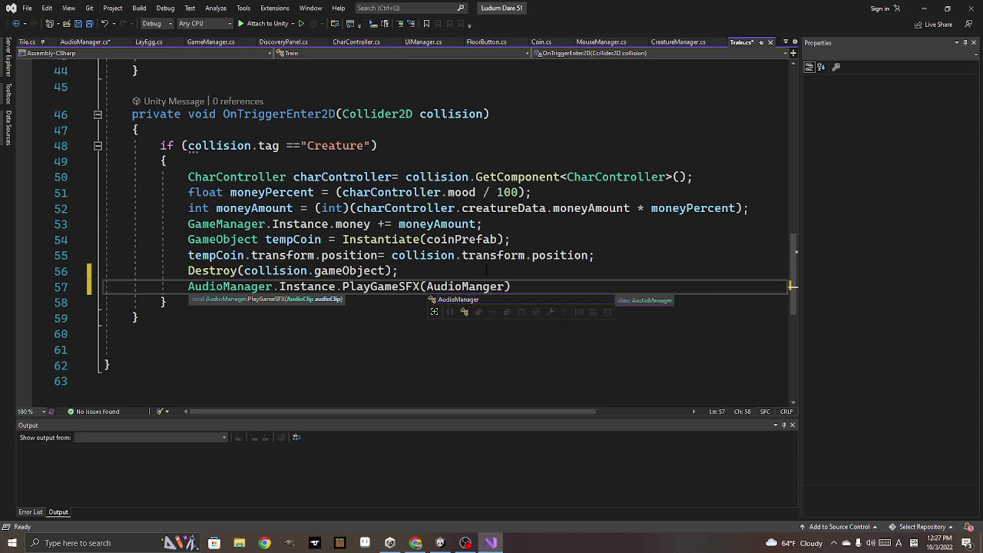
type(".inst")
type(")")
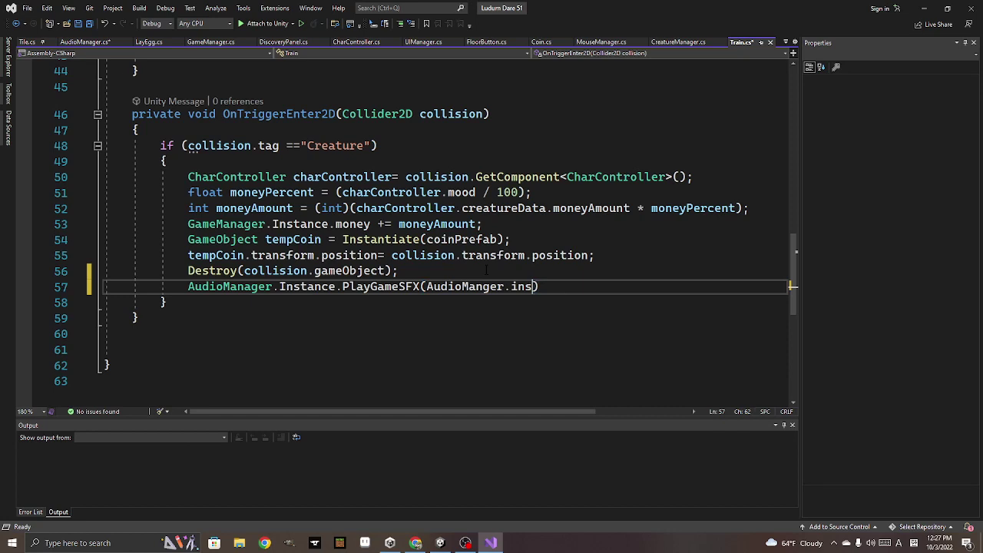
key("BackSpace")
key("BackSpace")
key("BackSpace")
key("BackSpace")
key("BackSpace")
key("BackSpace")
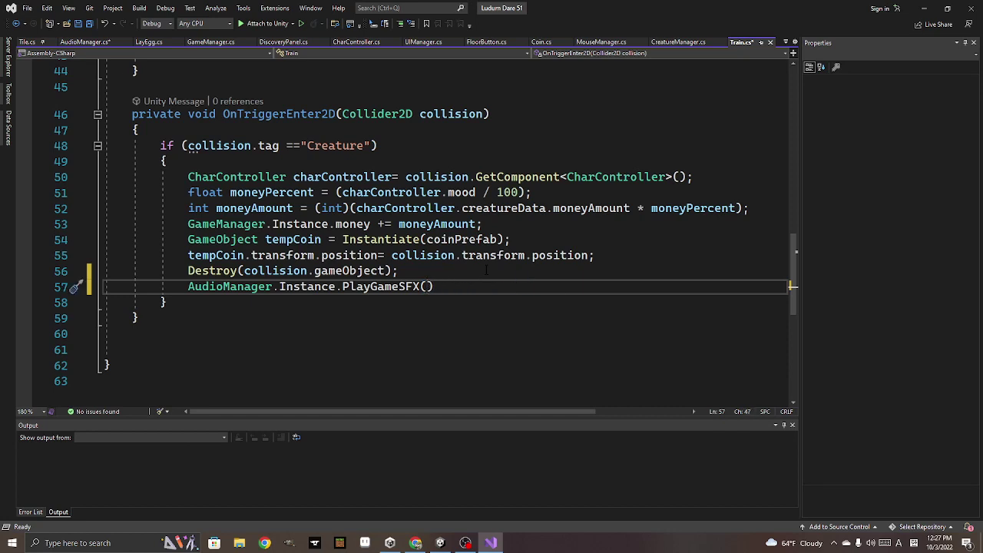
type("Aud")
key("Tab")
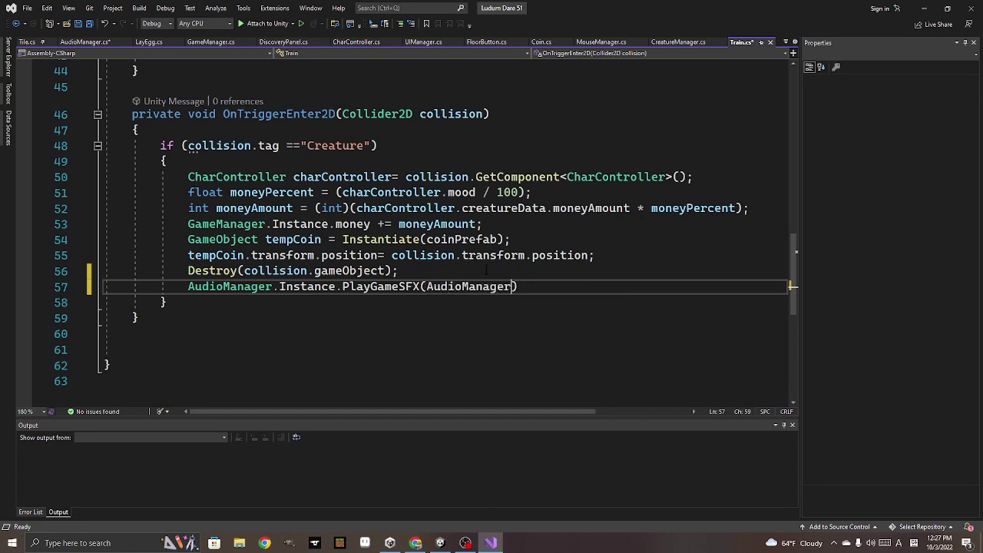
type(".ins")
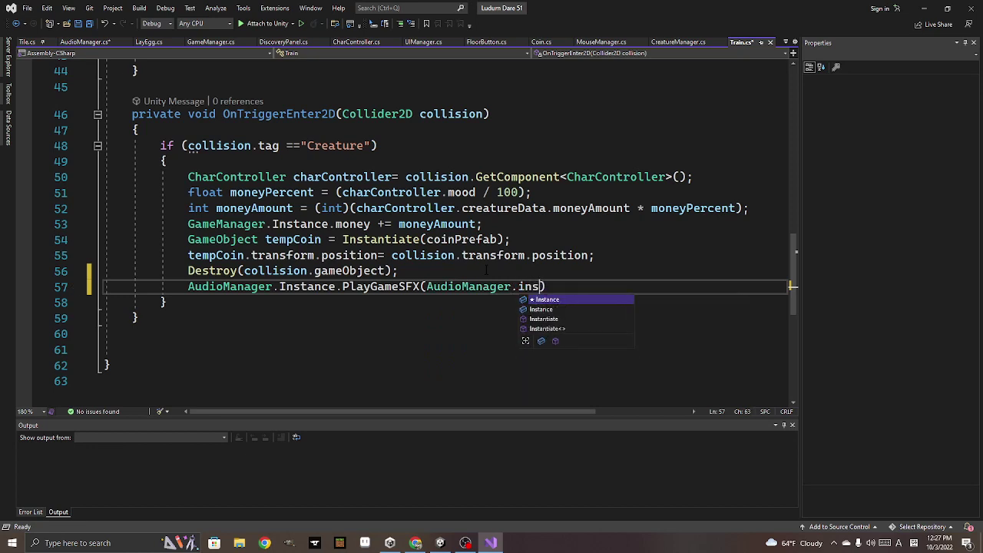
key("Tab")
type(".")
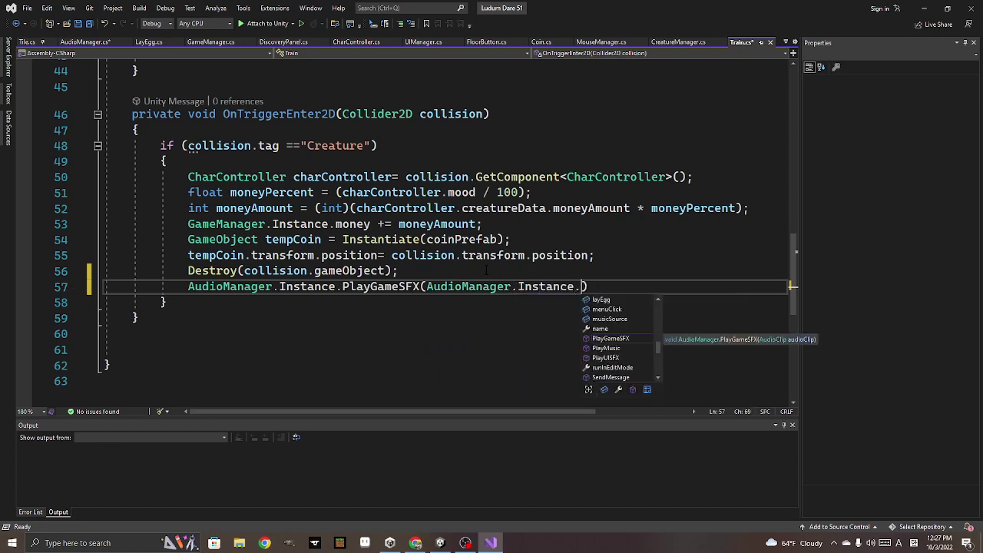
key("Tab")
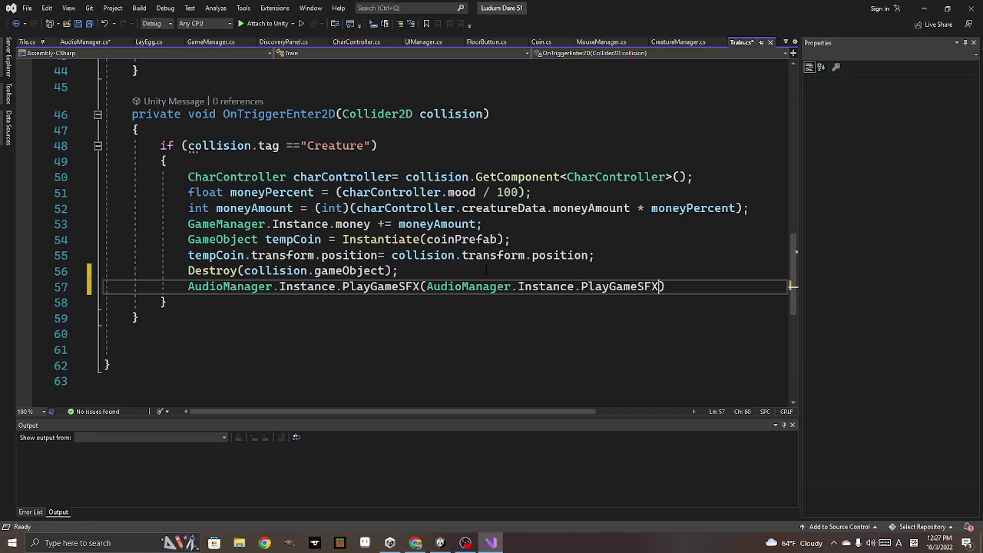
key("BackSpace")
key("BackSpace")
key("BackSpace")
key("BackSpace")
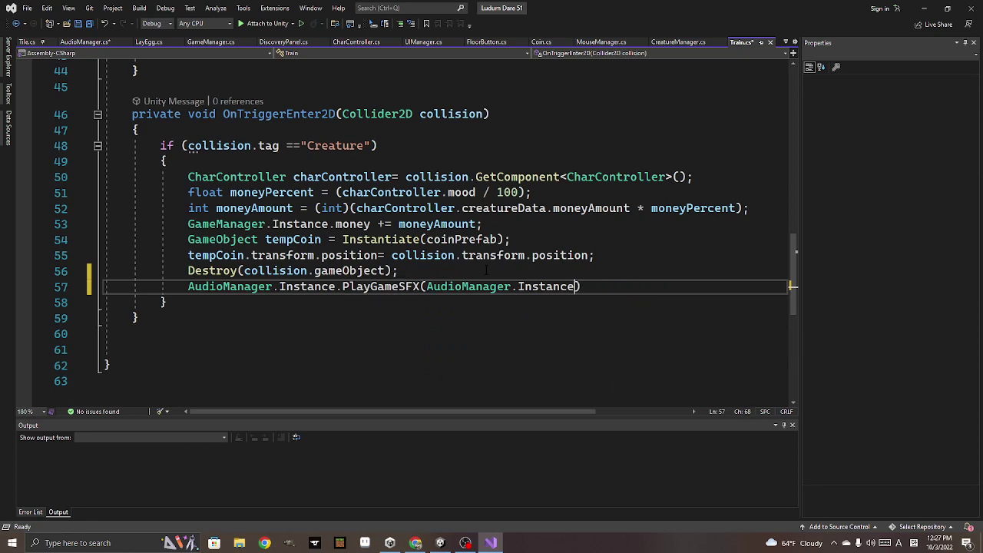
type(".coin")
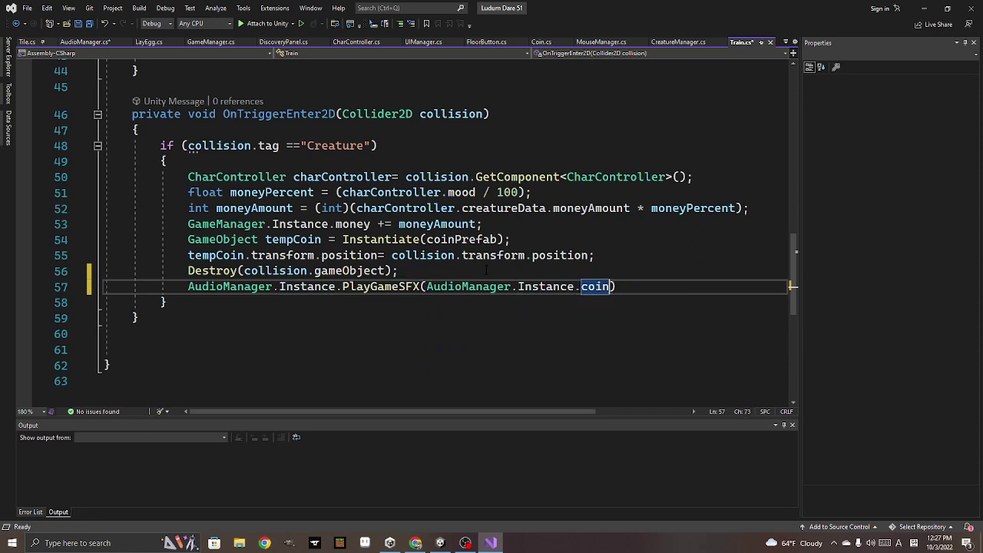
type(")")
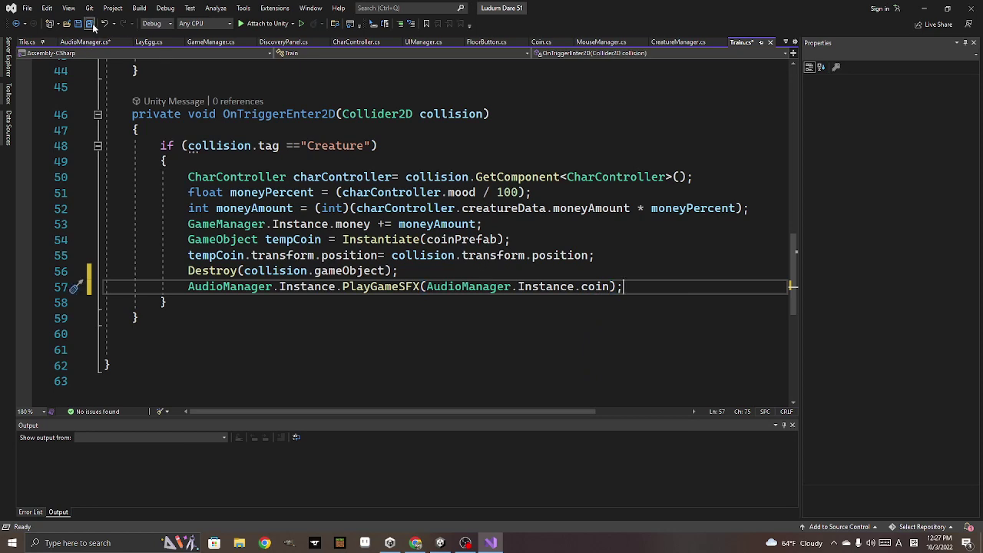
left_click(91, 23)
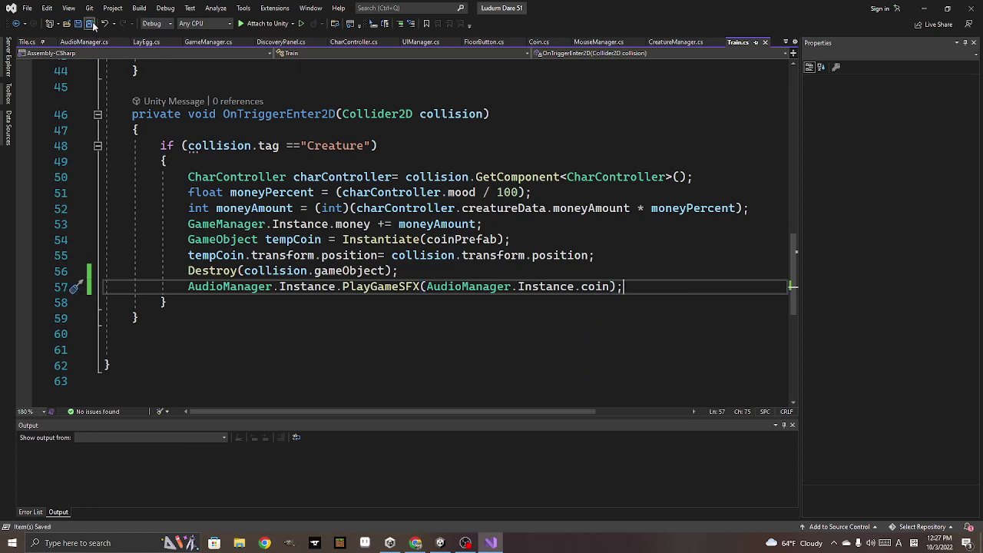
Read the CS1519 compile error in Unity's Console and jump to its code in AudioManager.cs
left_click(439, 543)
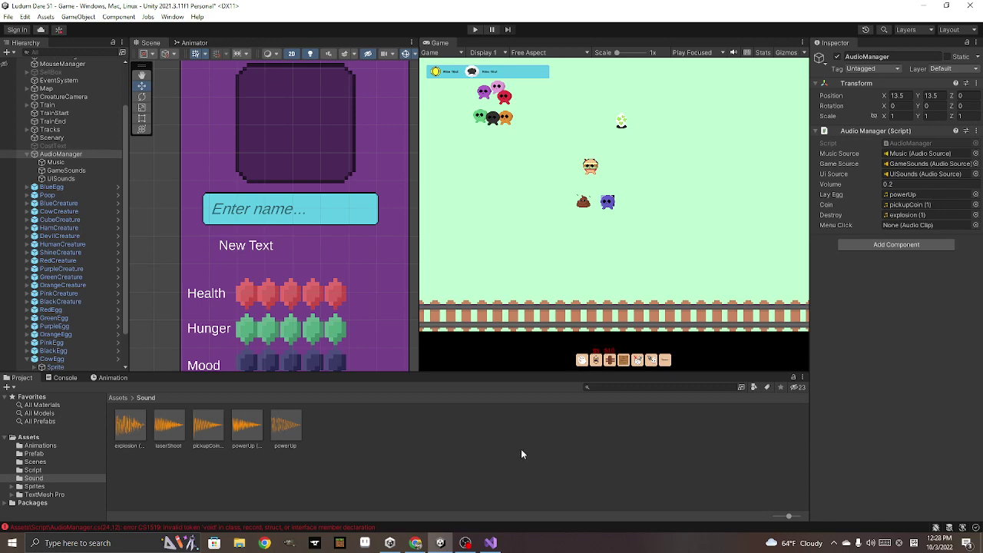
left_click(65, 378)
left_click(138, 473)
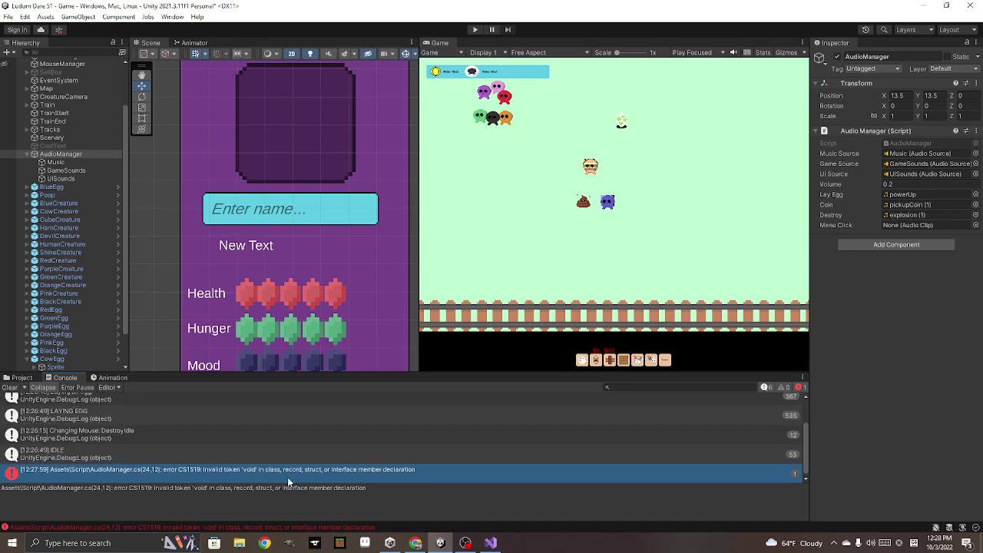
double_click(289, 478)
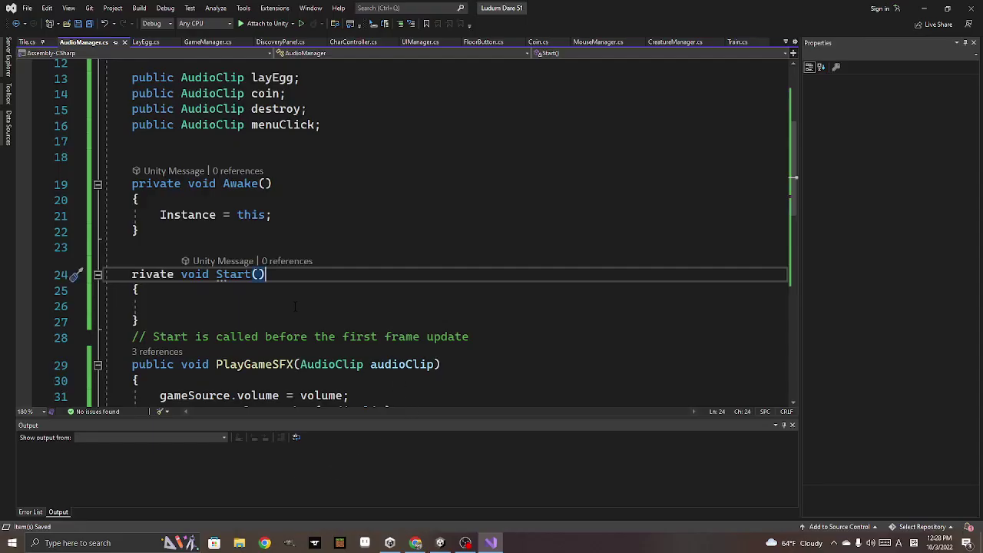
Delete the unfinished Start() method and return to Unity to recompile
left_click(208, 316)
left_click_drag(167, 320, 112, 274)
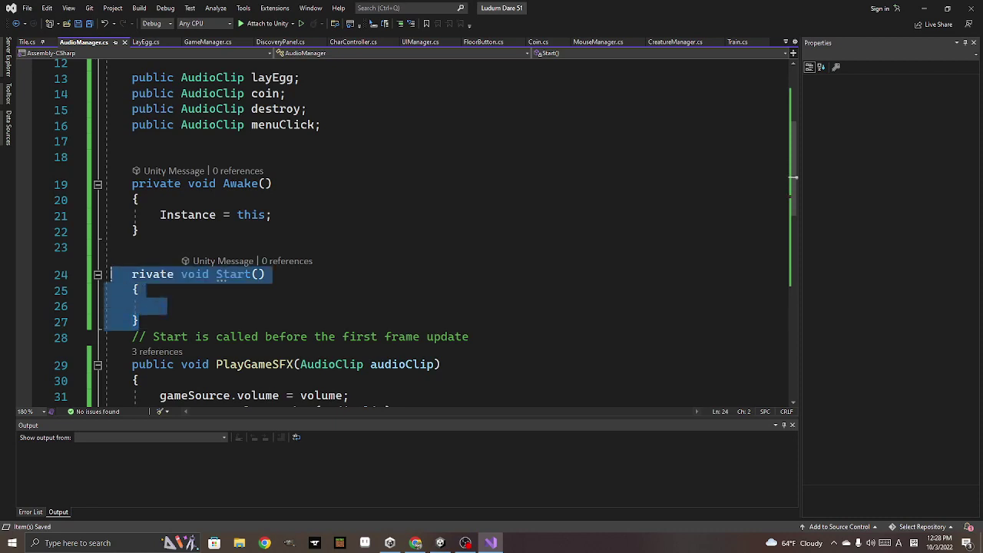
key("BackSpace")
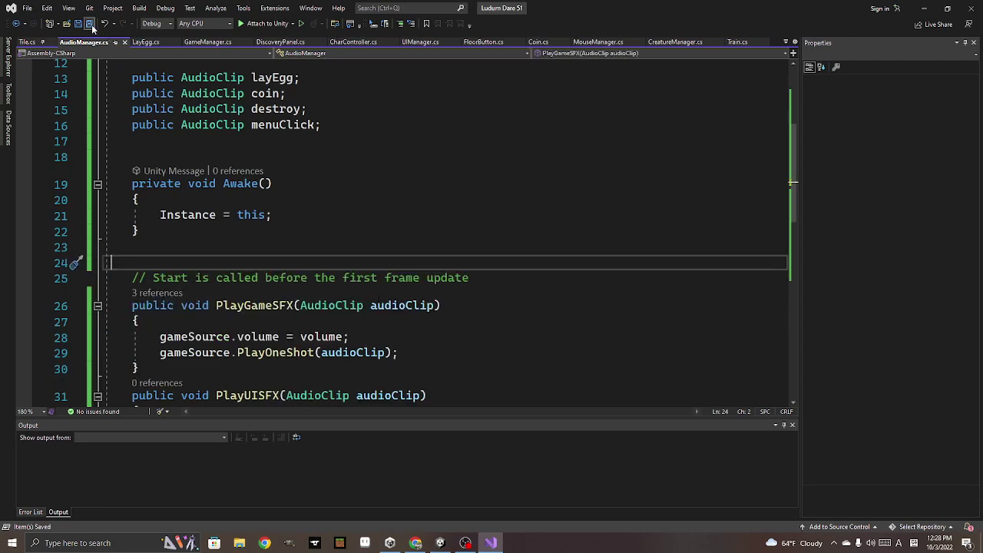
left_click(440, 542)
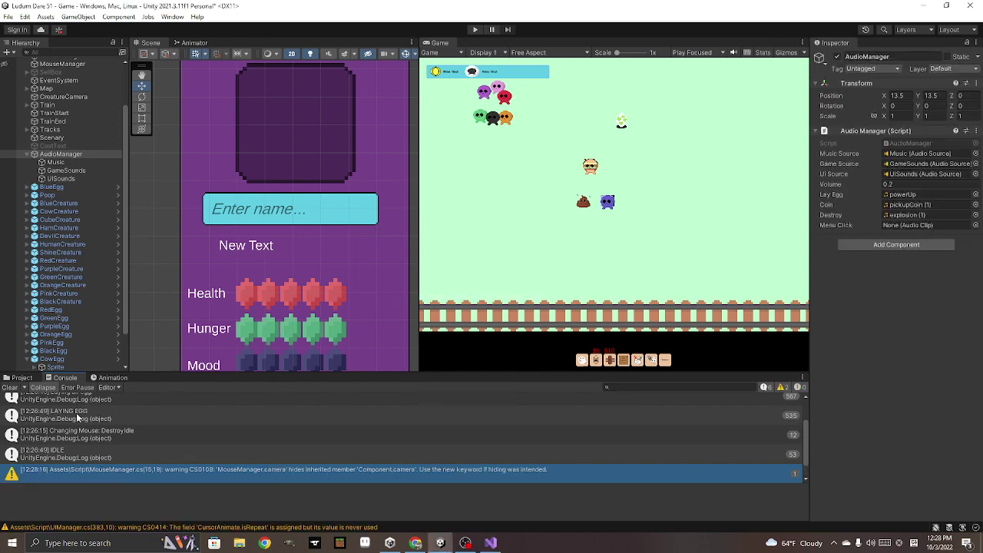
Comment out the 'LAYING EGG' and 'Laying an egg!' Debug.Log lines
double_click(77, 418)
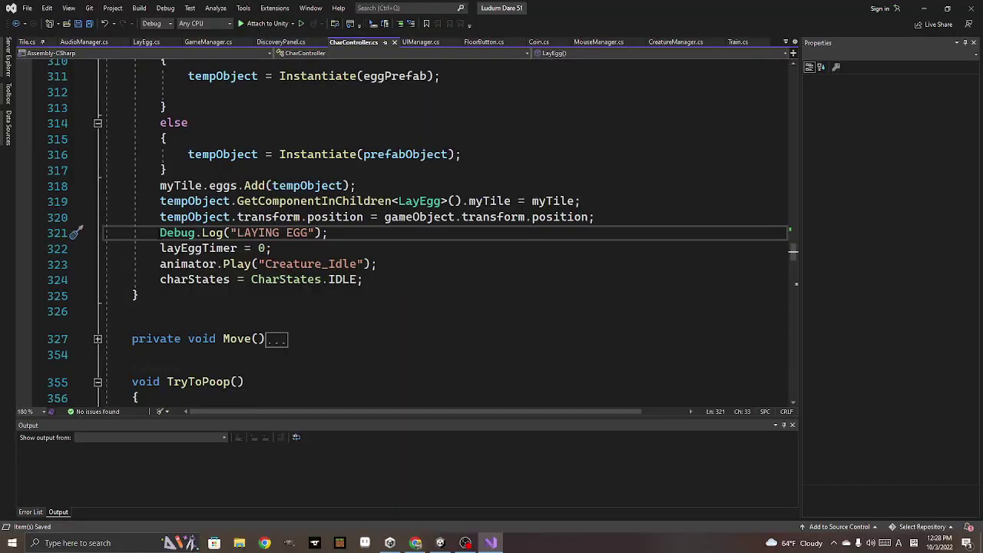
key("Home")
type("//")
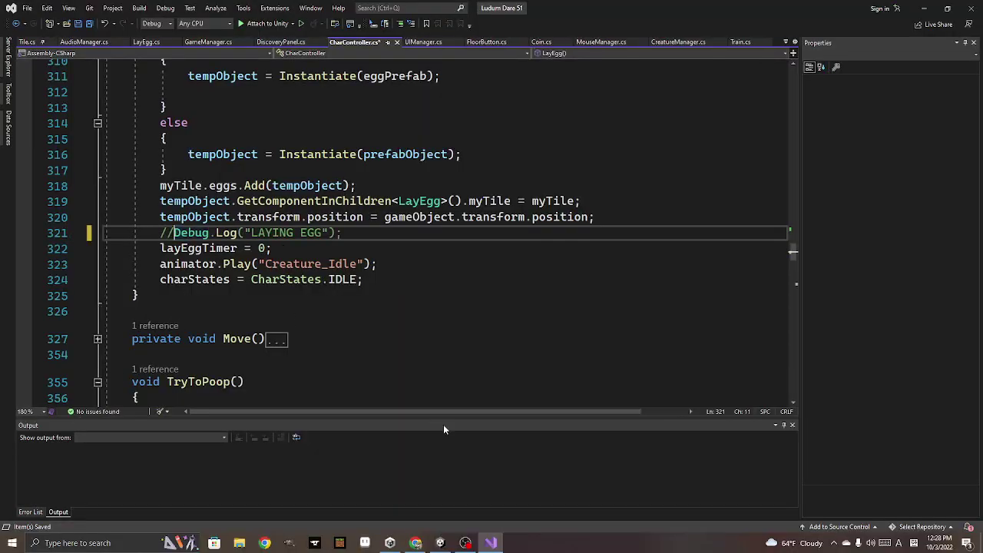
left_click(440, 543)
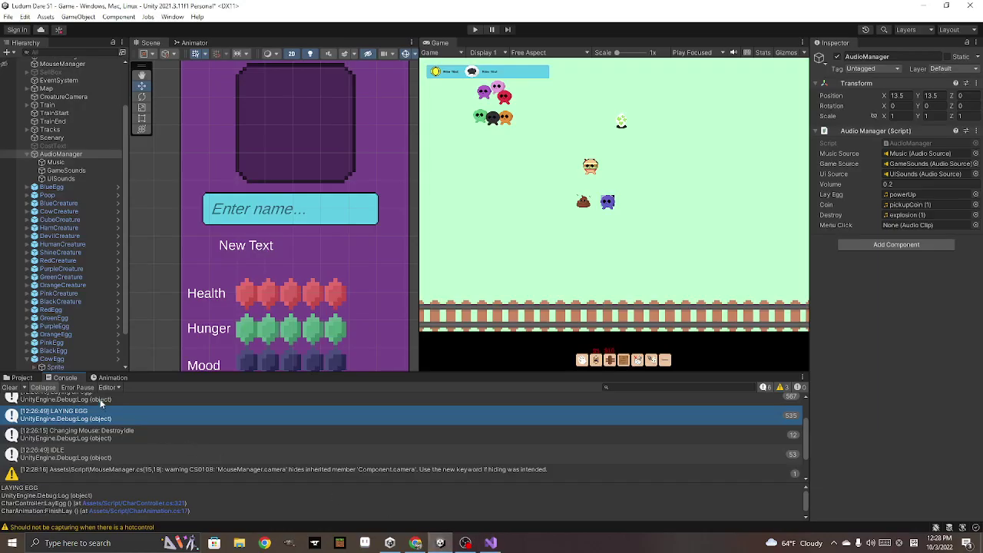
double_click(101, 402)
key("Home")
type("//")
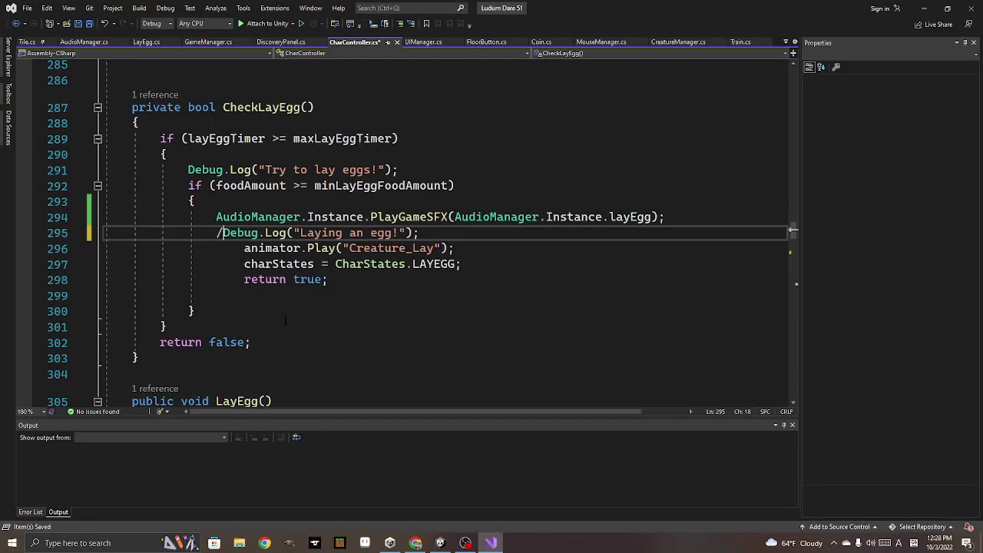
left_click(440, 543)
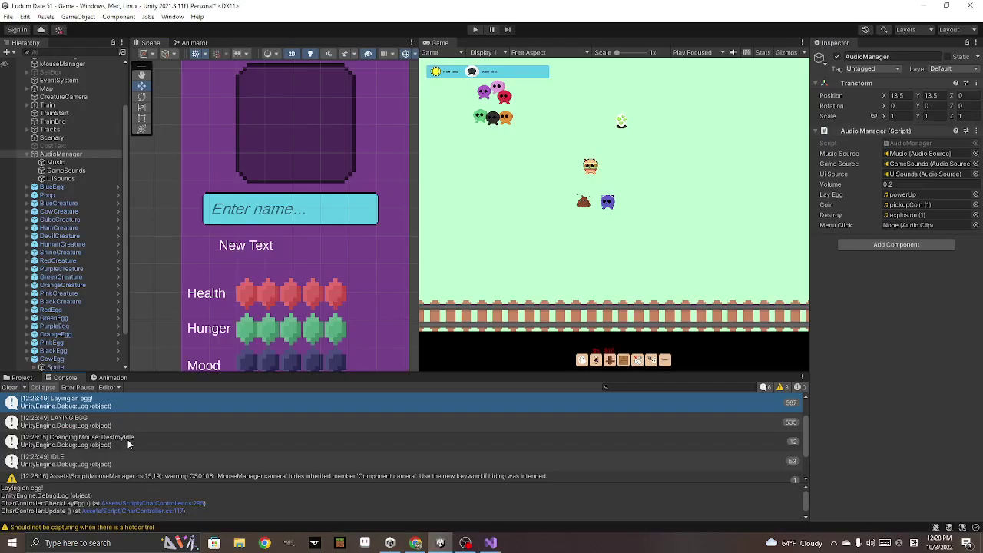
Comment out the 'Changing Mouse' and creature-state Debug.Log lines
double_click(127, 439)
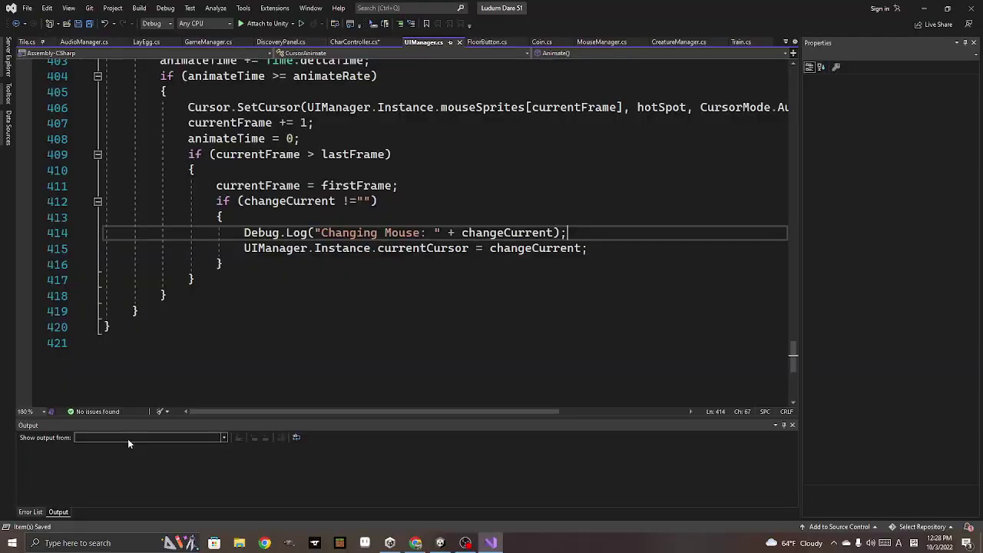
key("Home")
type("//")
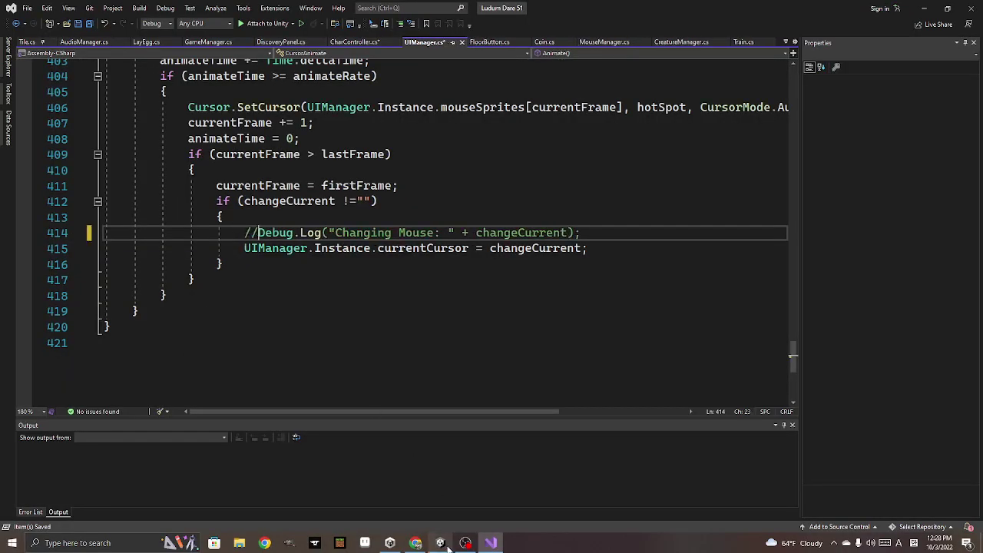
left_click(440, 543)
double_click(100, 462)
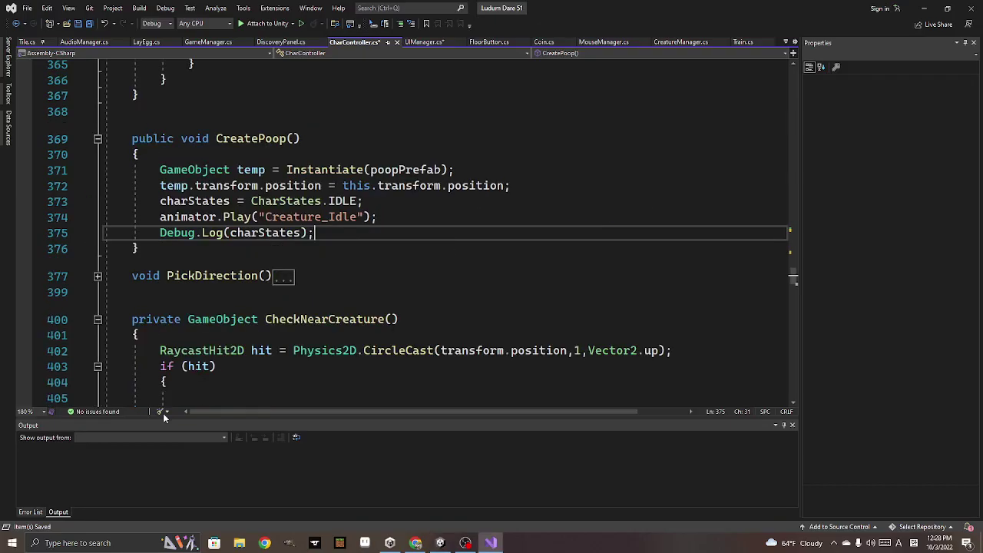
key("Home")
type("//")
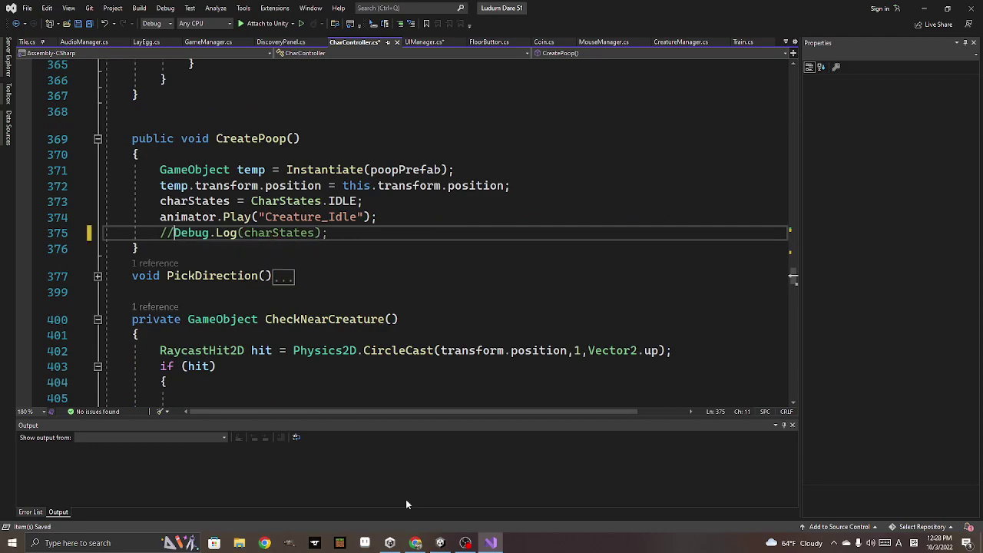
left_click(440, 543)
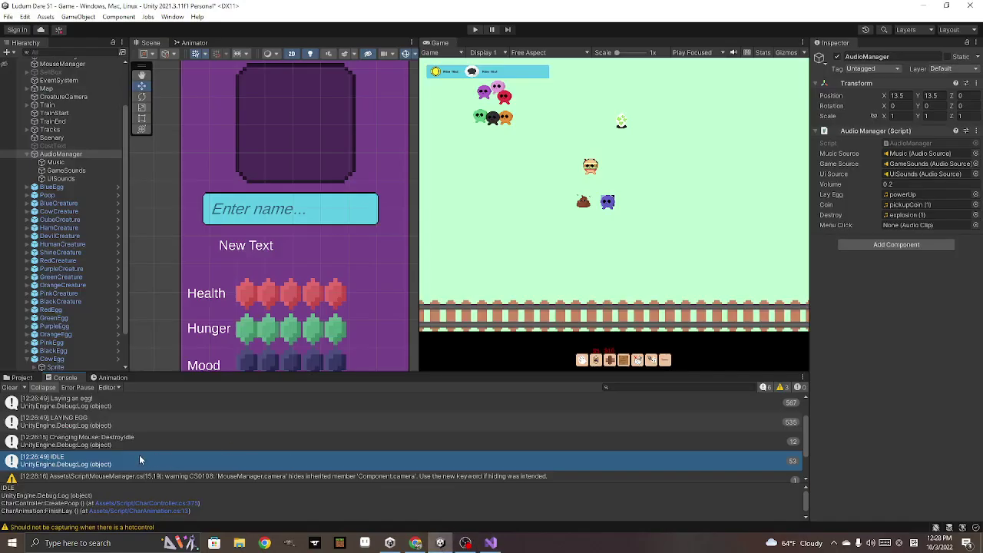
Check that the 'Laying an egg!', 'Try to lay eggs!' and 'LAYING EGG' logs are silenced
scroll(139, 455, "up", 1)
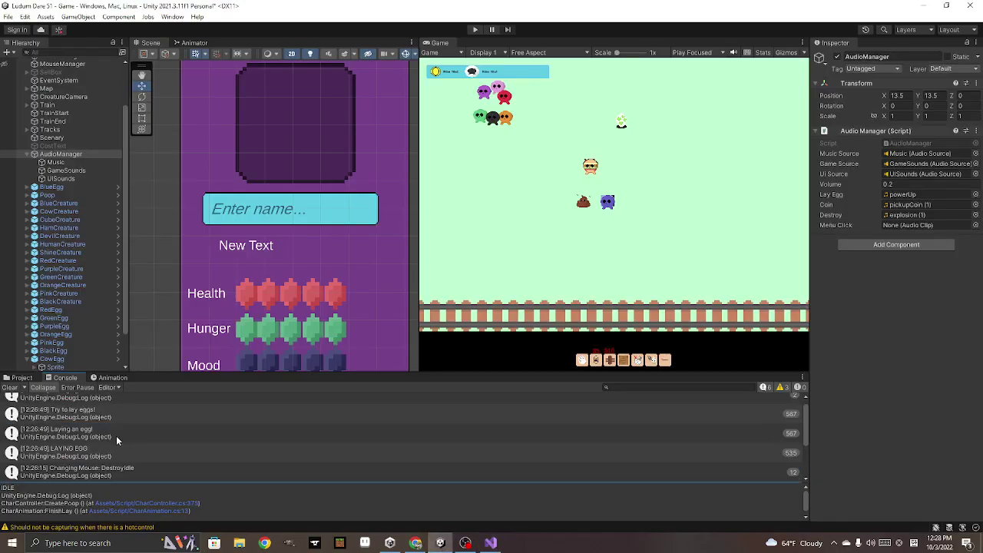
double_click(115, 436)
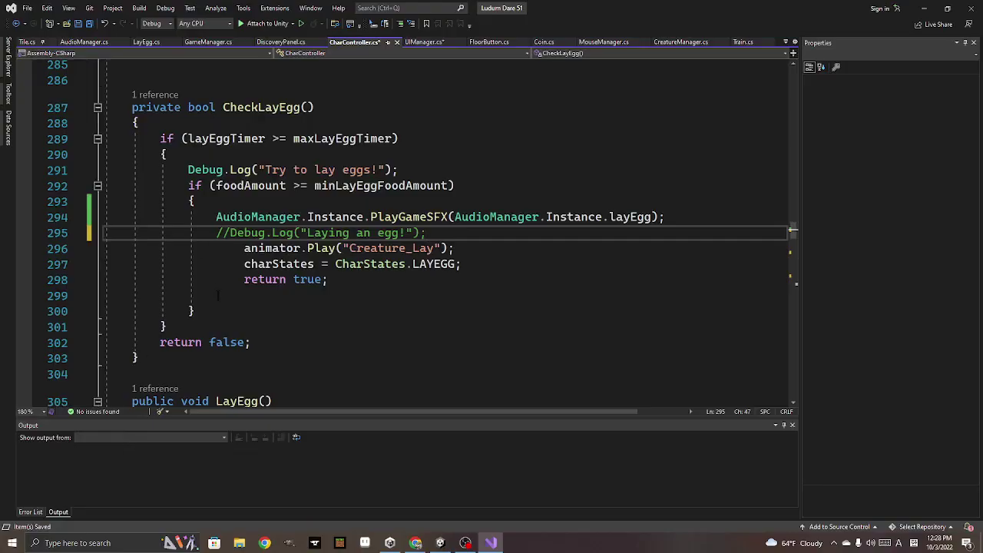
left_click(440, 543)
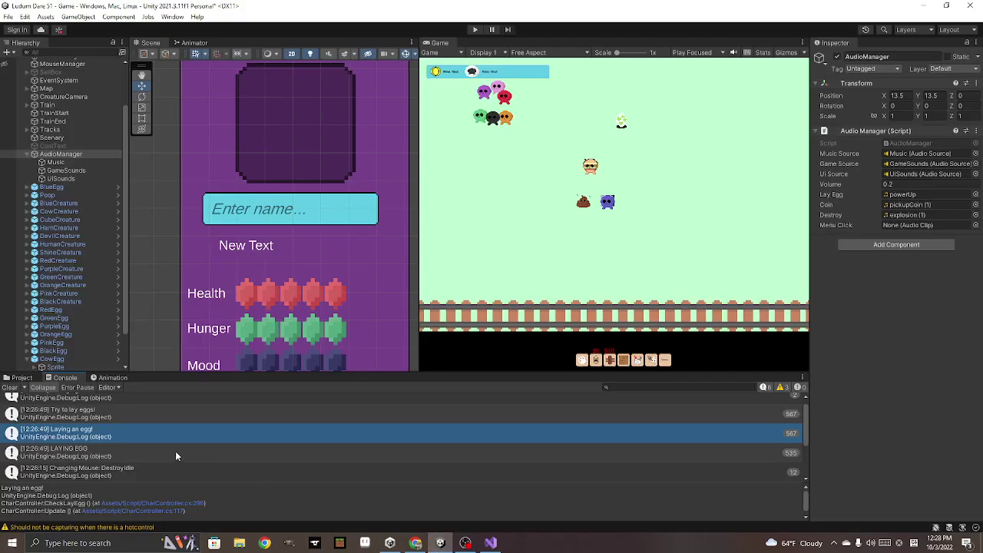
double_click(94, 414)
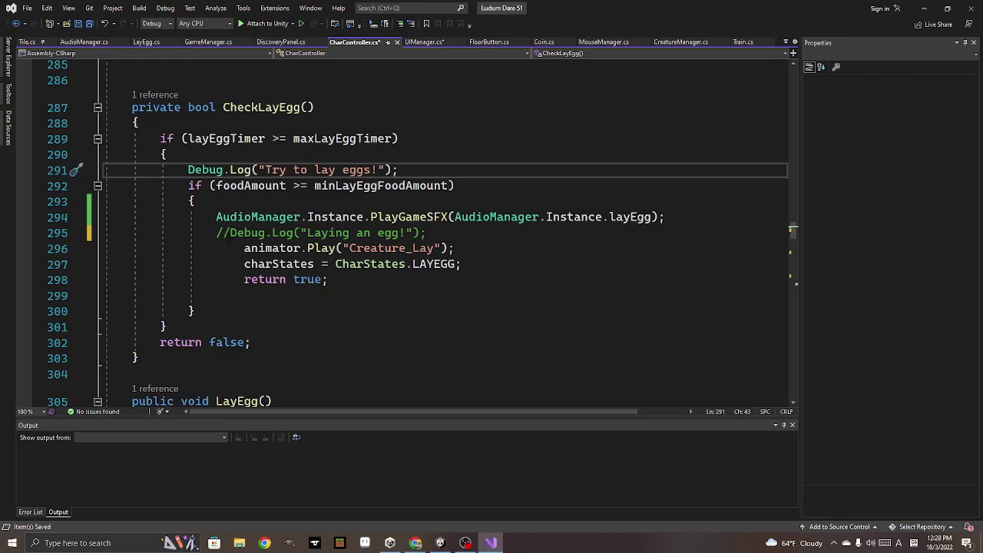
left_click(440, 543)
double_click(136, 453)
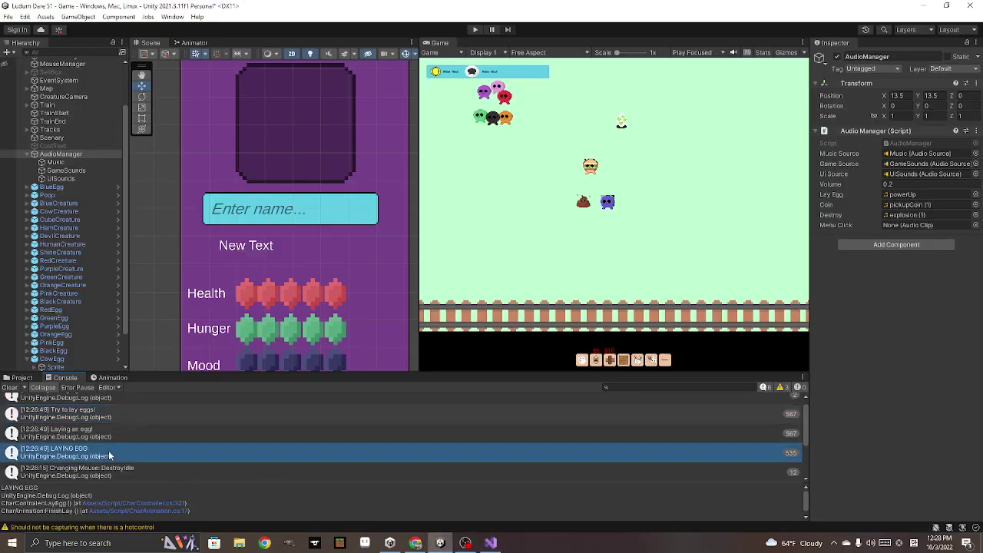
left_click(440, 543)
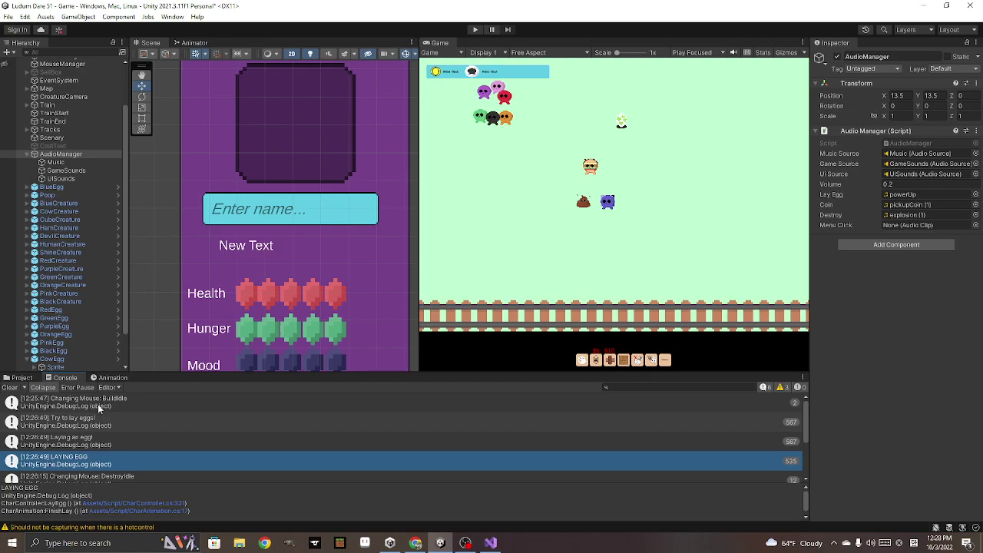
double_click(97, 404)
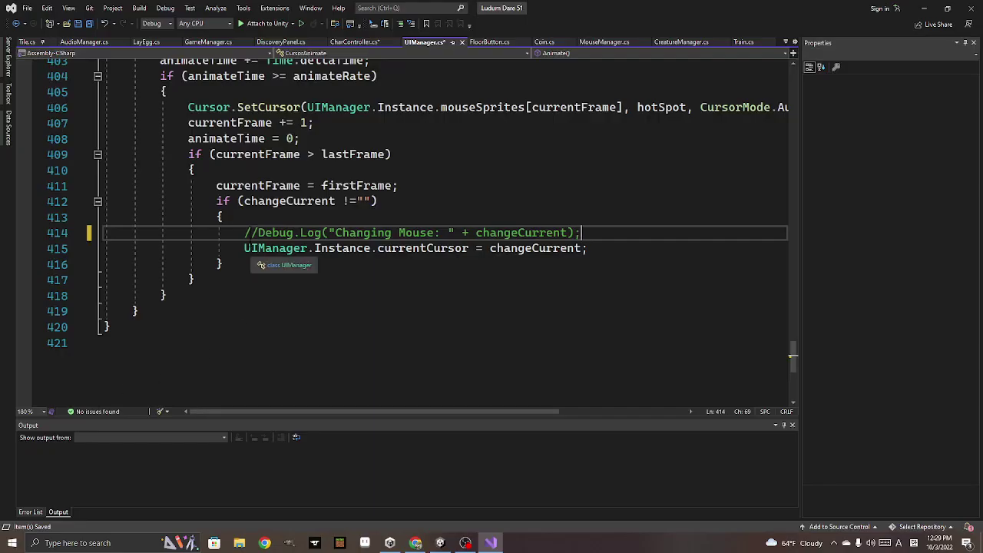
Open the 'Changing Mouse: BuildIdle' code and save the UIManager.cs changes
left_click(440, 543)
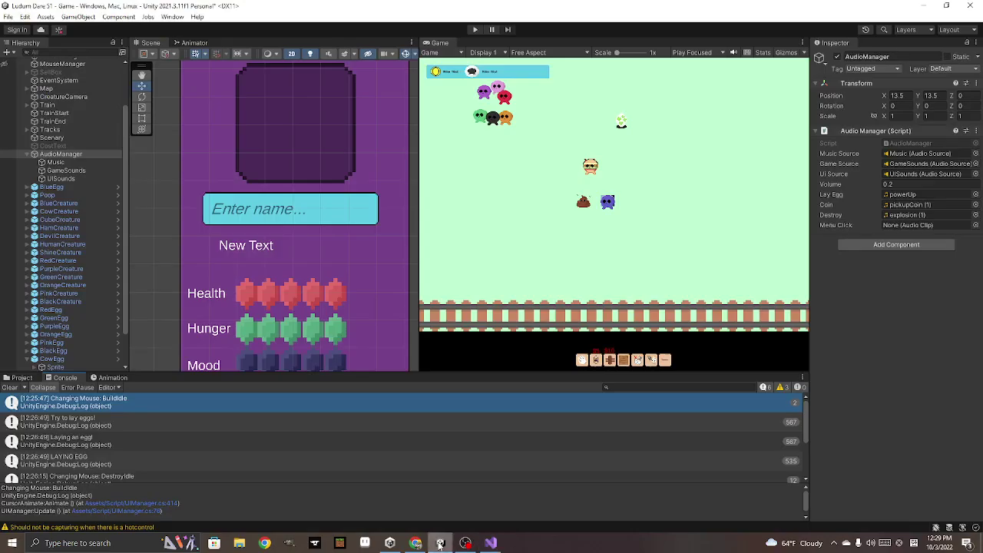
left_click(440, 543)
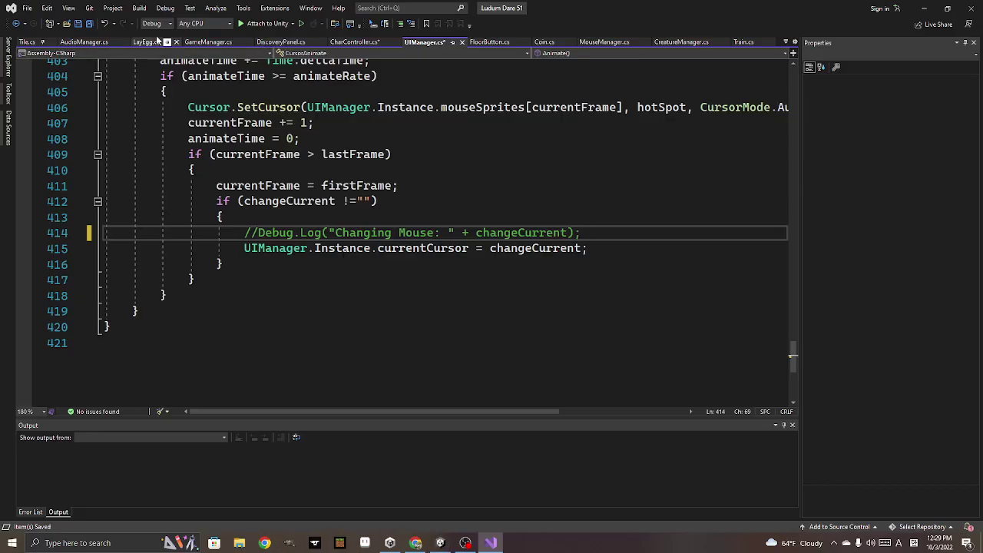
key("ctrl+s")
left_click(440, 541)
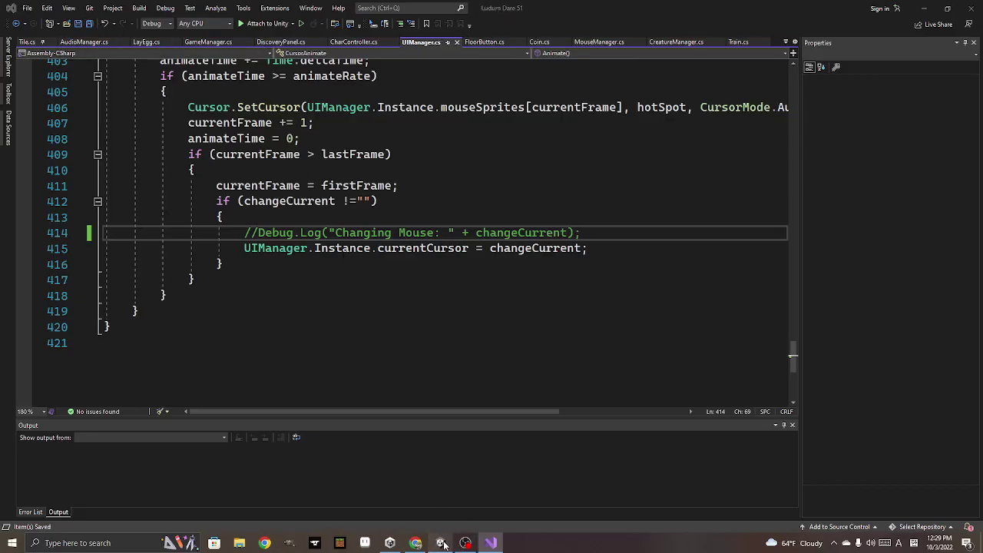
Start a new playtest and drag a creature in the Game view onto the train track
mouse_move(442, 543)
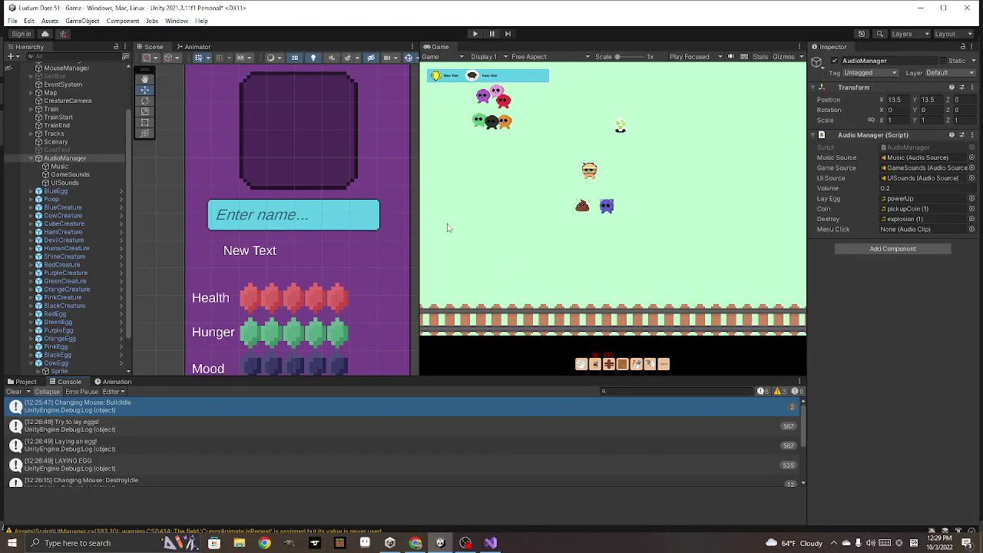
left_click(476, 33)
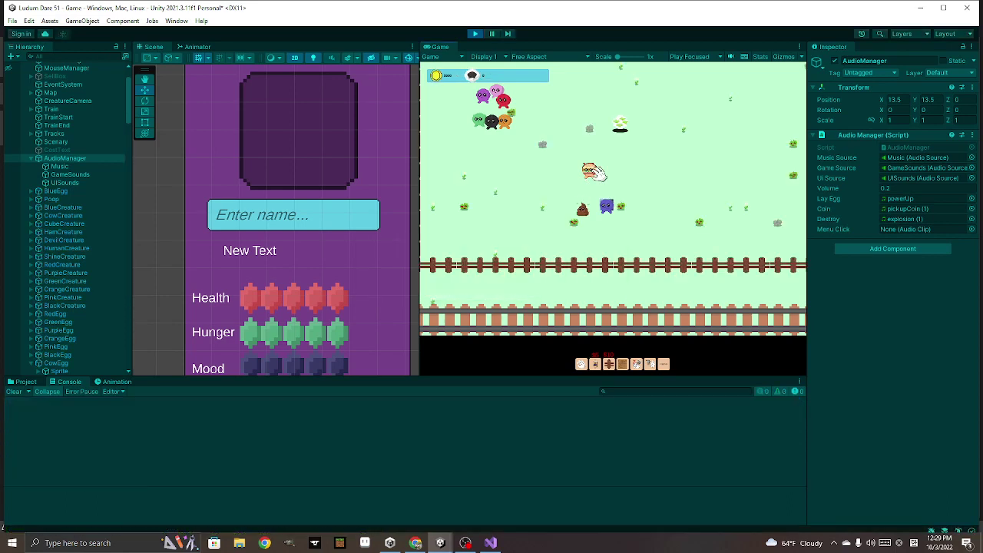
left_click_drag(611, 206, 631, 301)
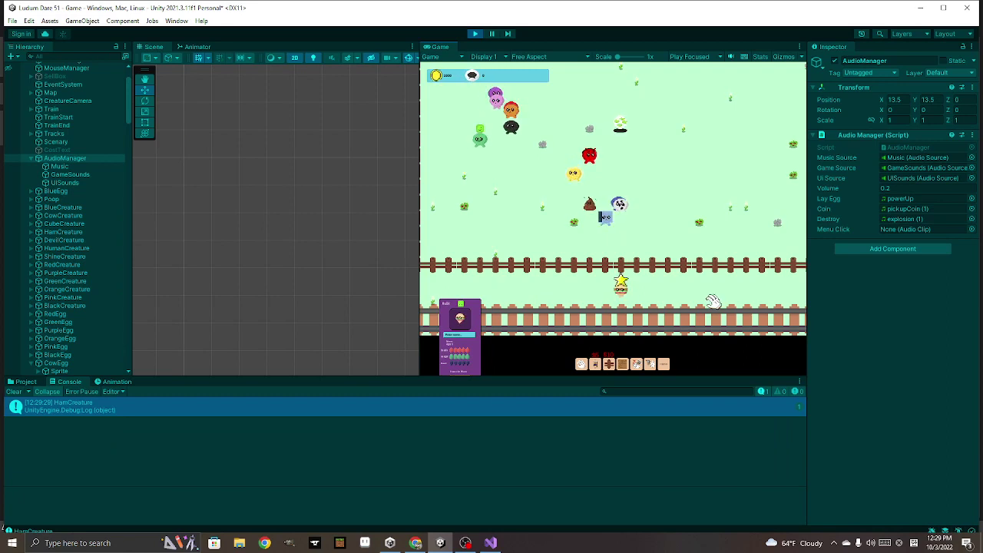
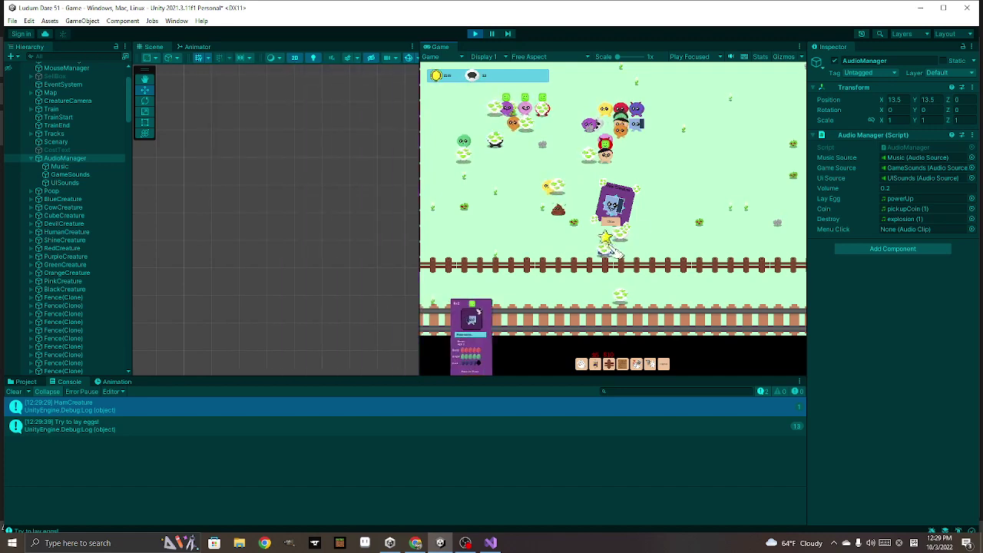
Playtest the farm by dragging creatures below the fence, then stop Play mode
left_click(618, 250)
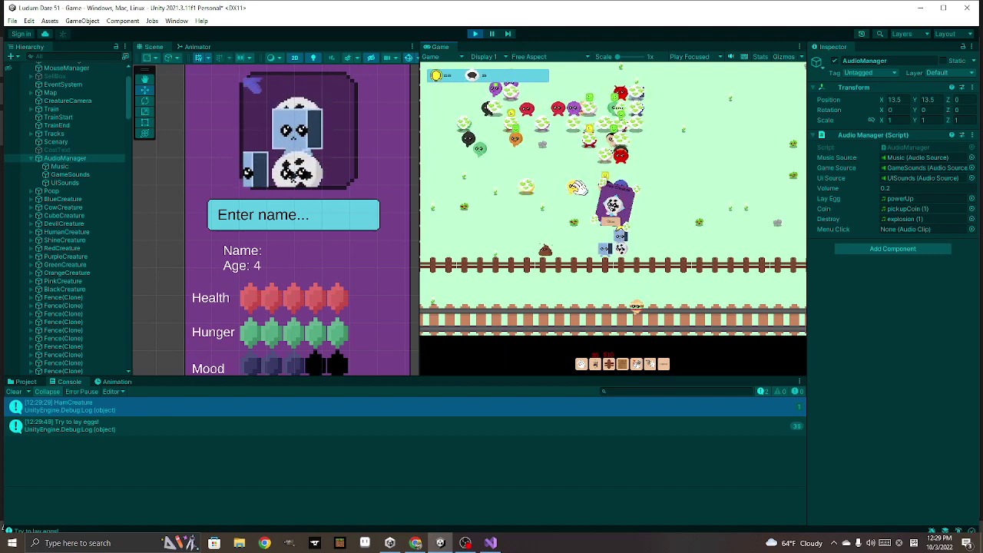
left_click_drag(550, 226, 635, 290)
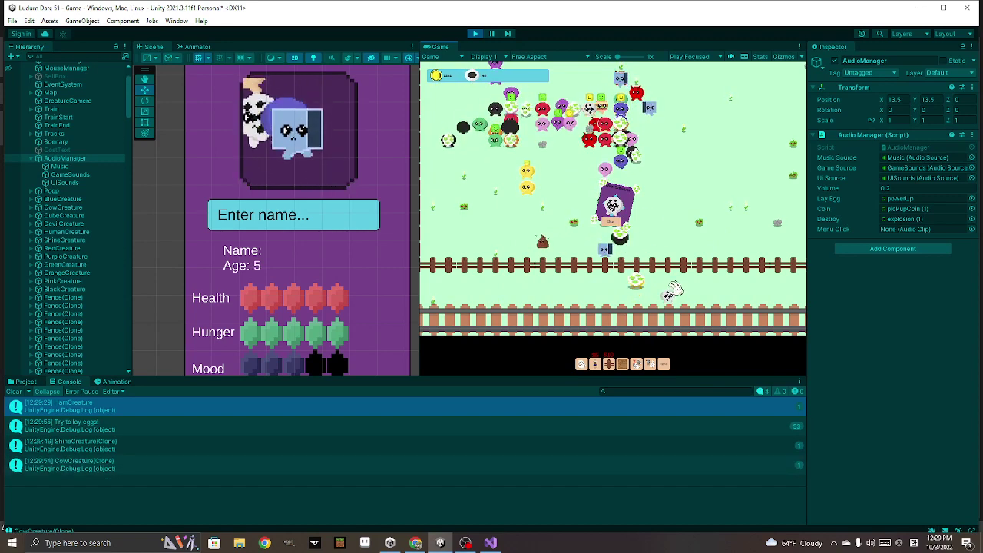
left_click_drag(632, 171, 705, 294)
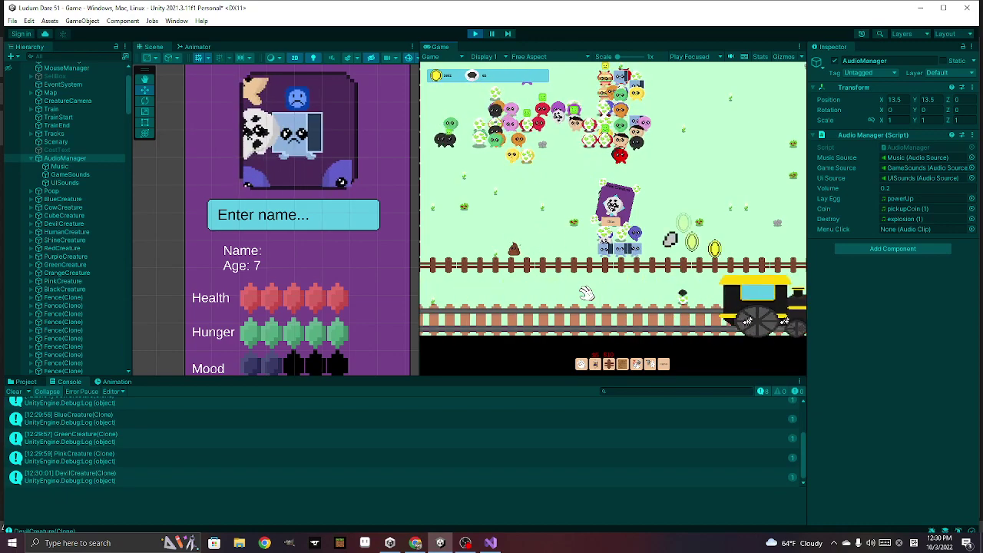
left_click_drag(585, 294, 551, 124)
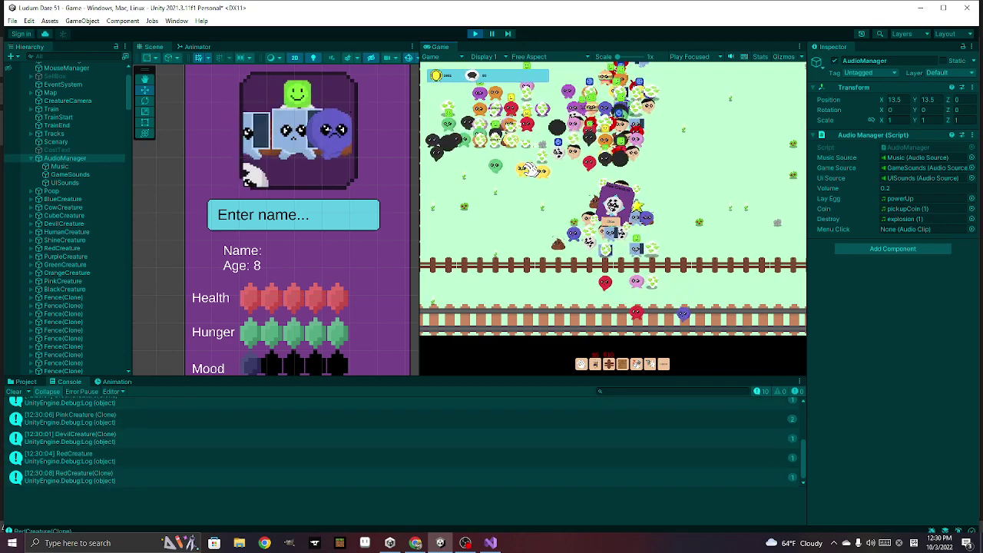
left_click_drag(565, 154, 586, 308)
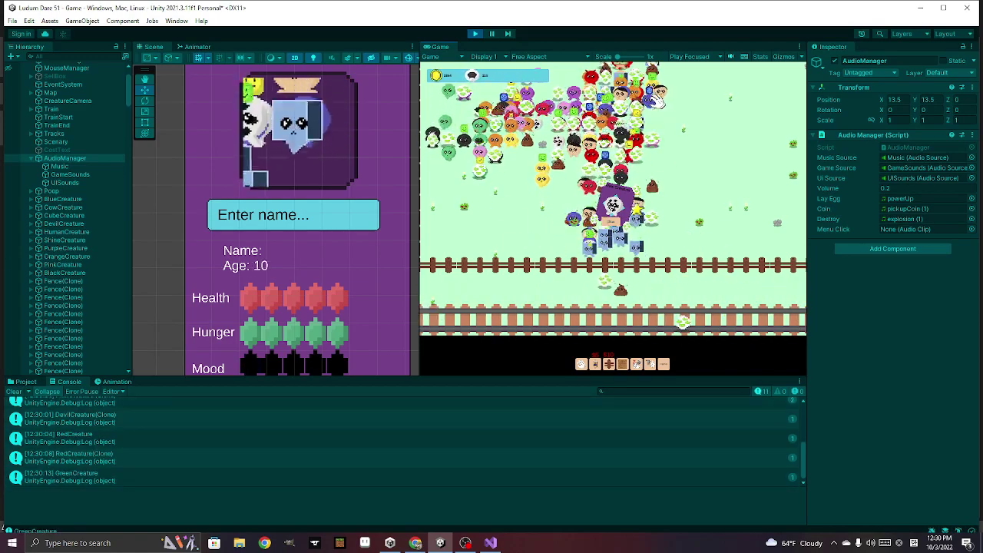
left_click(475, 34)
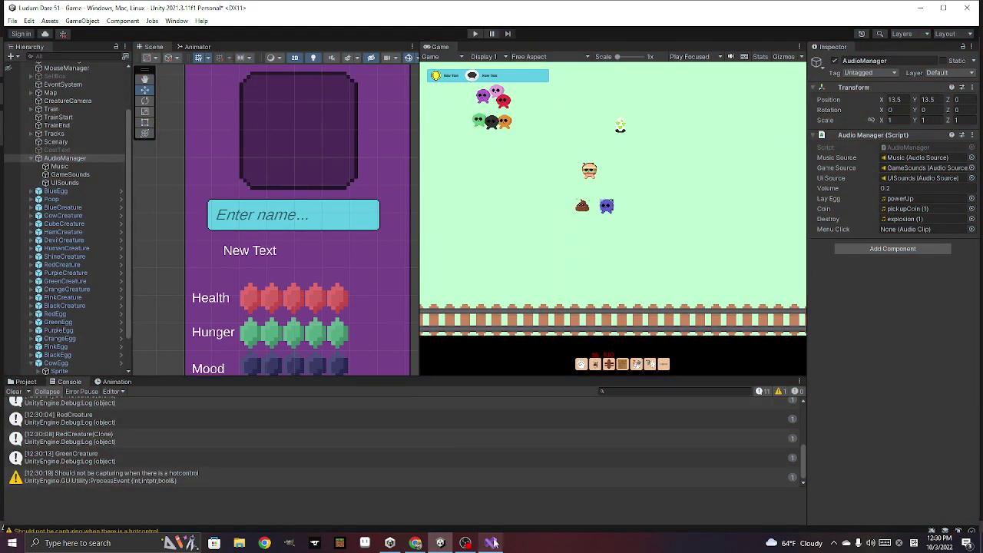
In Visual Studio, open CharController.cs and scroll to the CheckLayEgg and LayEgg methods
mouse_move(492, 543)
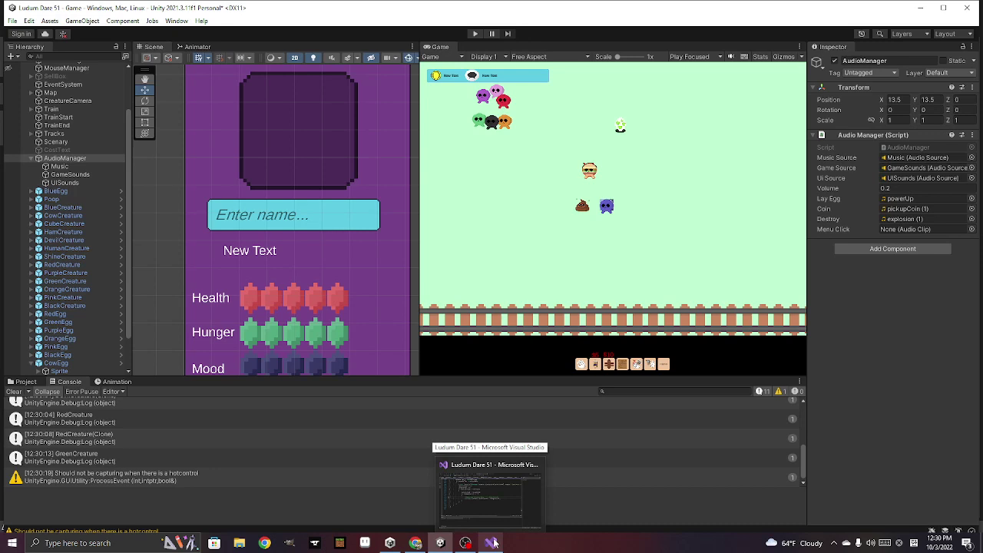
left_click(494, 543)
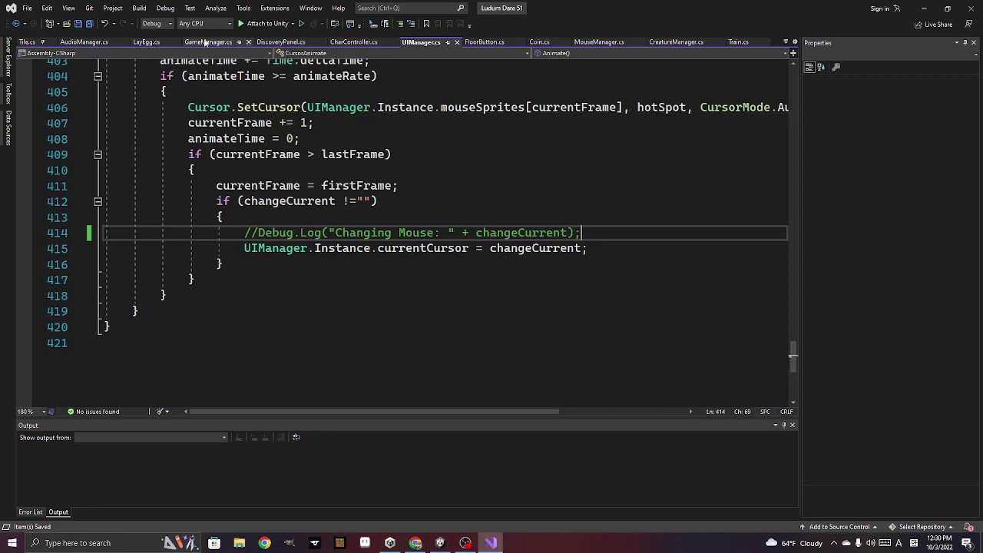
left_click(354, 43)
scroll(354, 303, "up", 2)
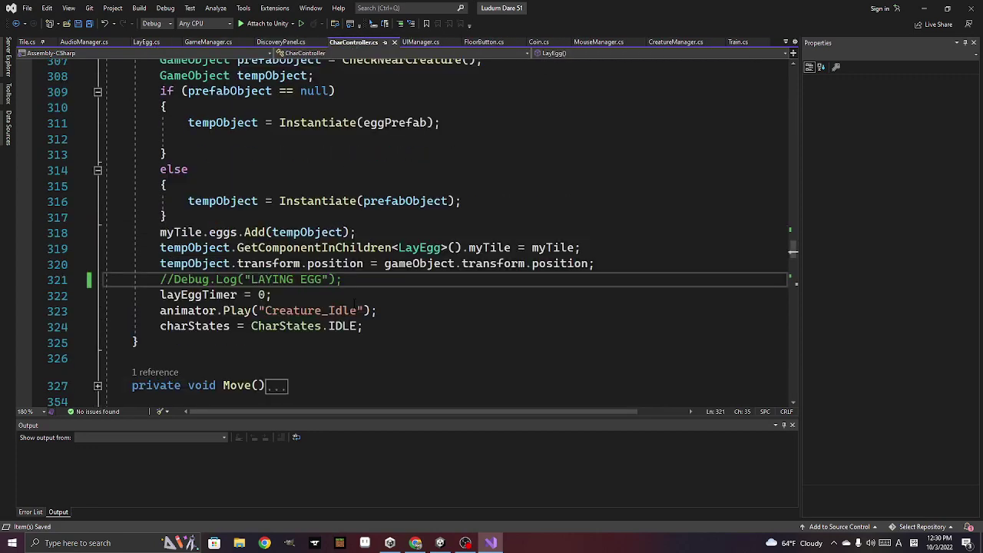
scroll(354, 303, "up", 5)
scroll(354, 304, "down", 3)
scroll(355, 303, "down", 2)
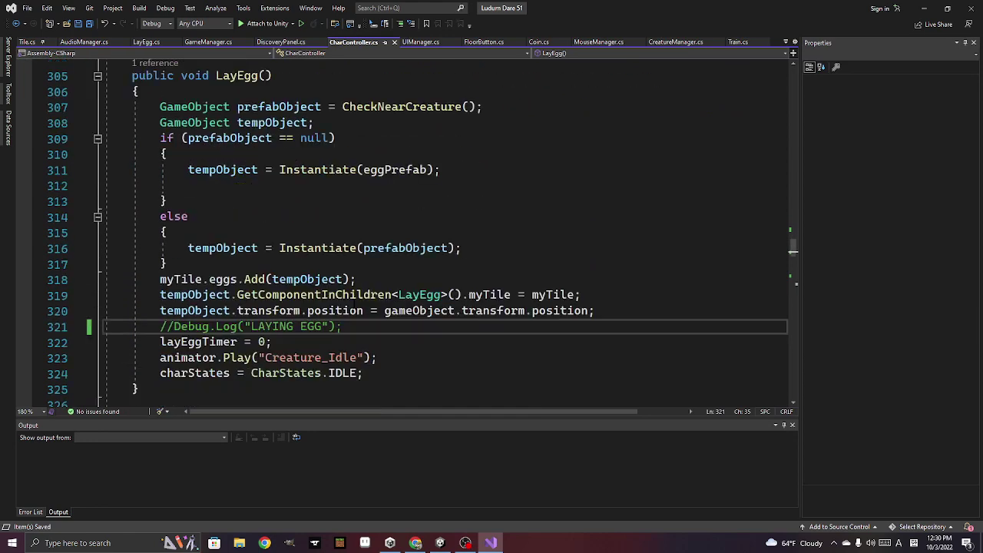
scroll(472, 292, "up", 4)
scroll(472, 292, "up", 3)
scroll(472, 292, "up", 2)
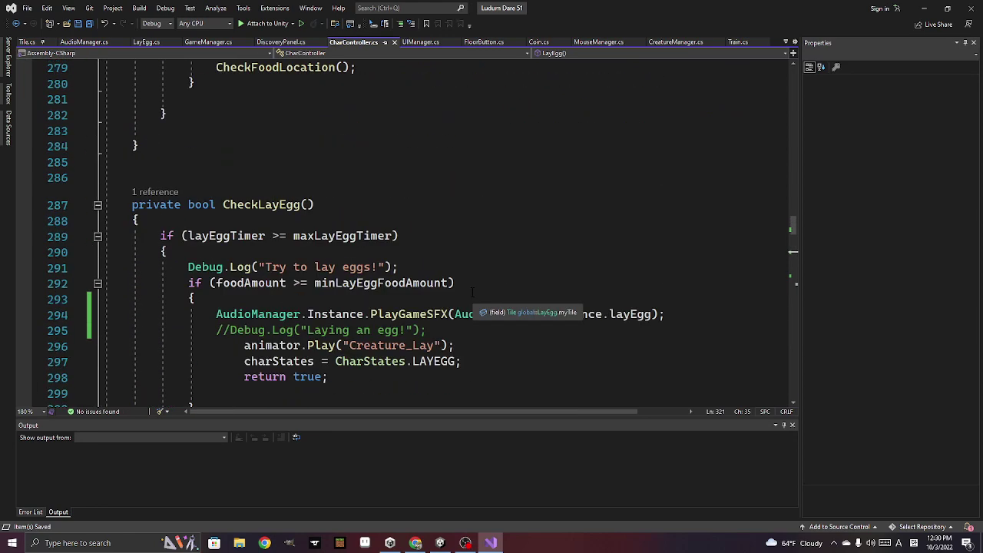
scroll(473, 292, "down", 1)
scroll(473, 293, "down", 1)
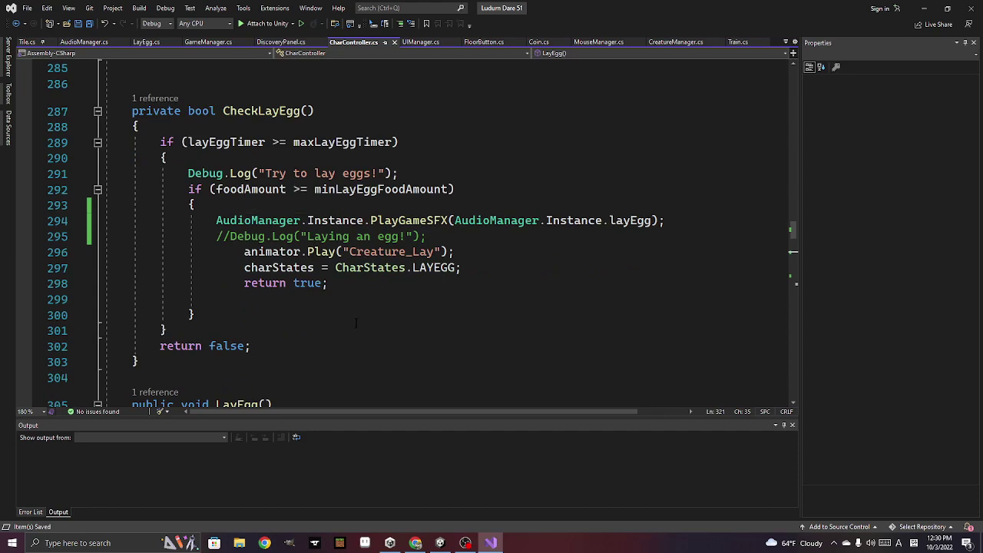
scroll(355, 322, "down", 1)
scroll(354, 320, "up", 2)
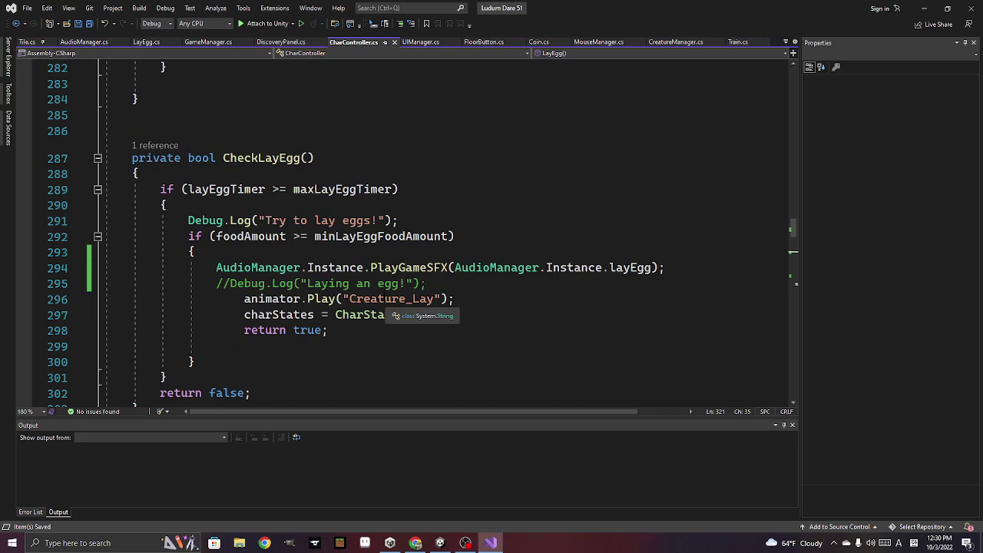
scroll(388, 315, "down", 1)
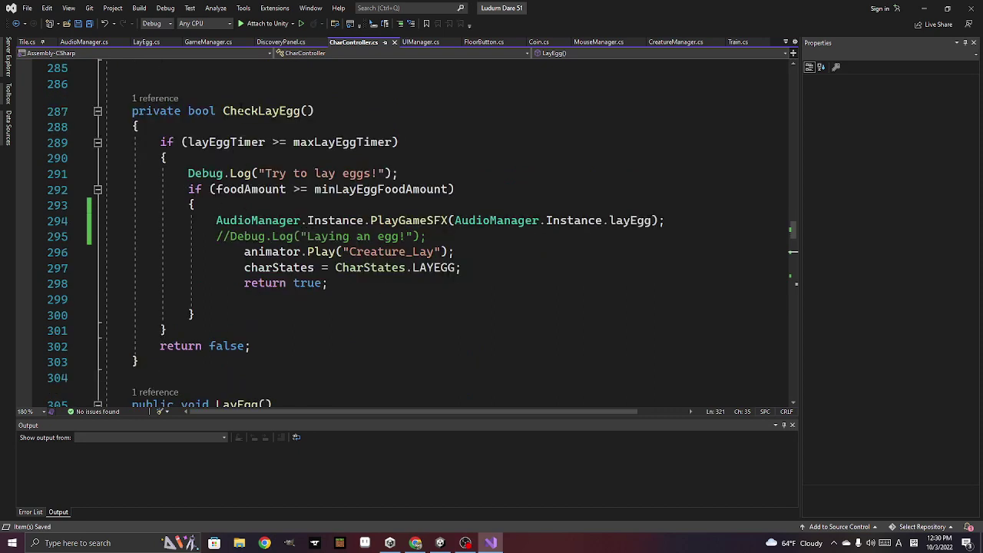
In CheckLayEgg, add an if block testing transform.position.y > GameManager.Instance.bottomFences
left_click(386, 209)
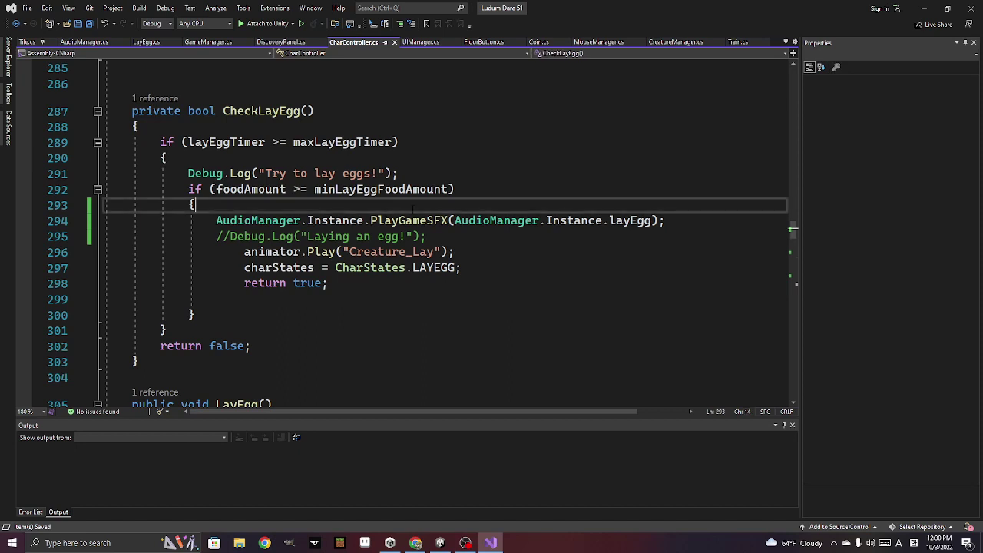
key("Return")
type("if")
key("Escape")
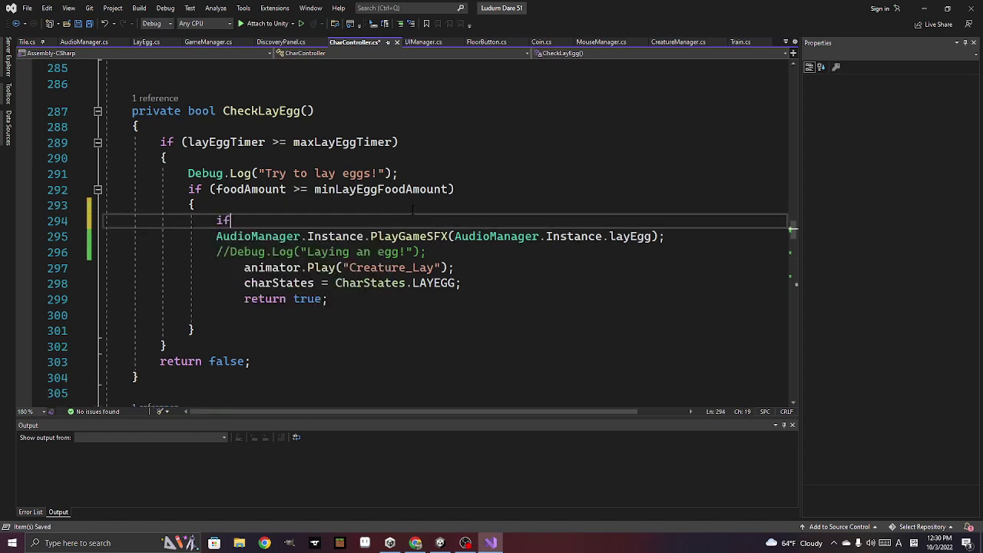
key("Tab")
key("Tab")
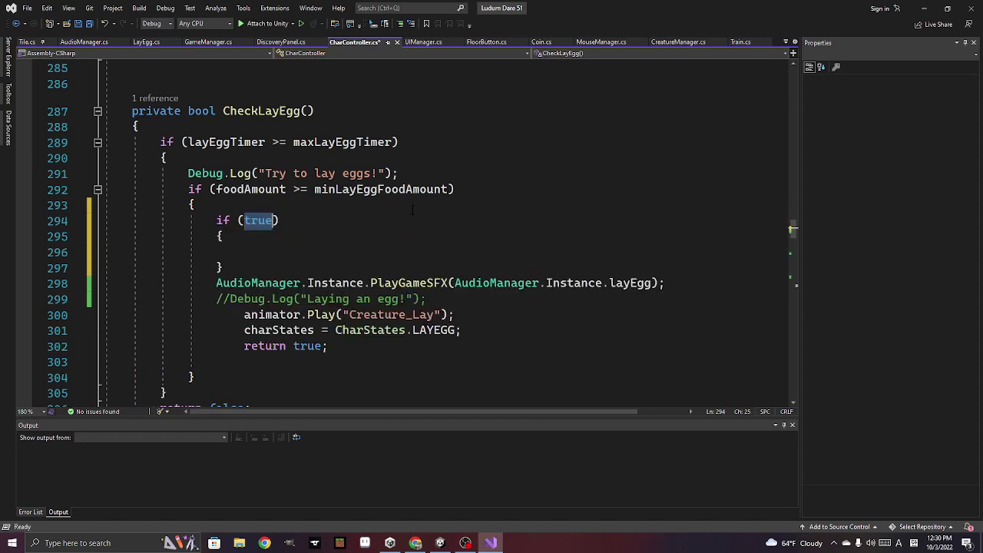
type("tr")
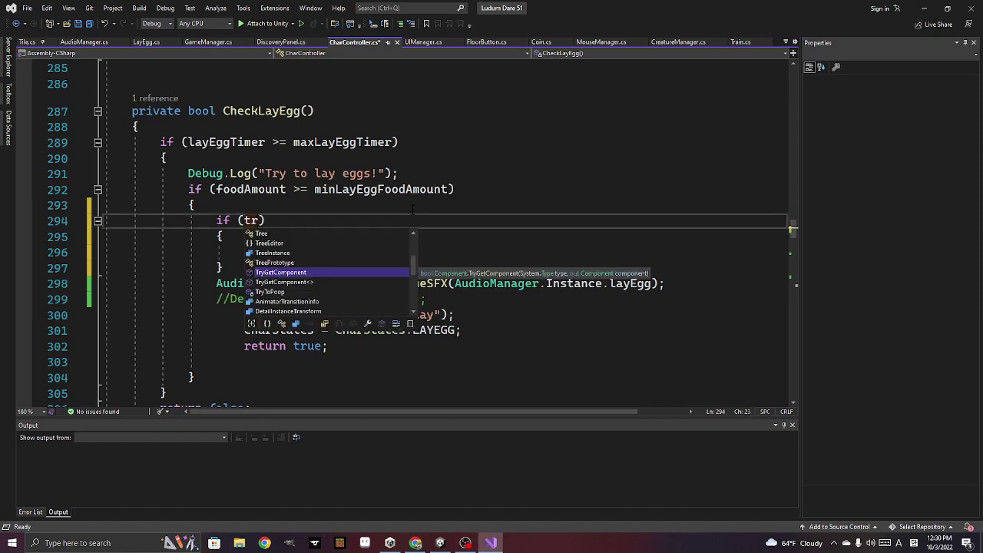
type("an")
key("Tab")
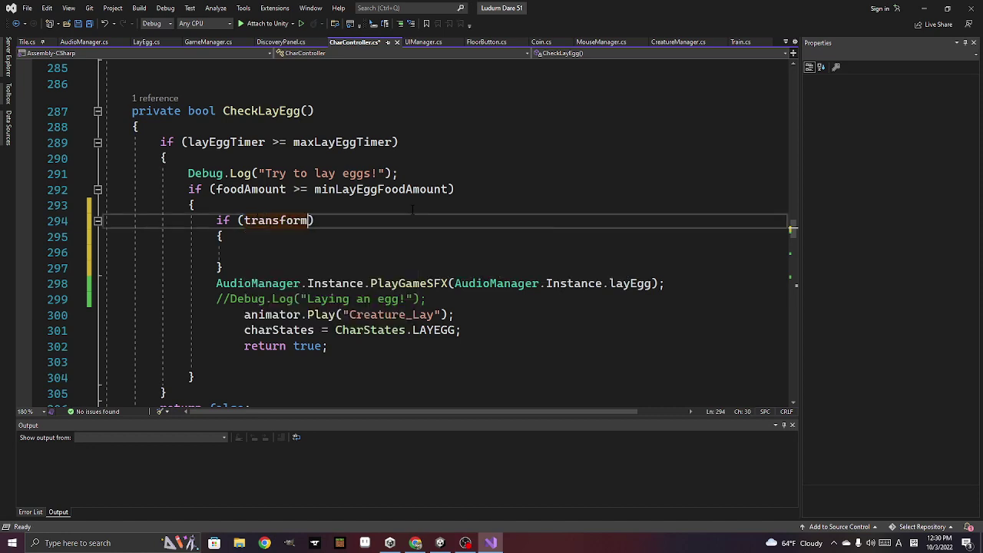
type(".post")
key("Tab")
type(".")
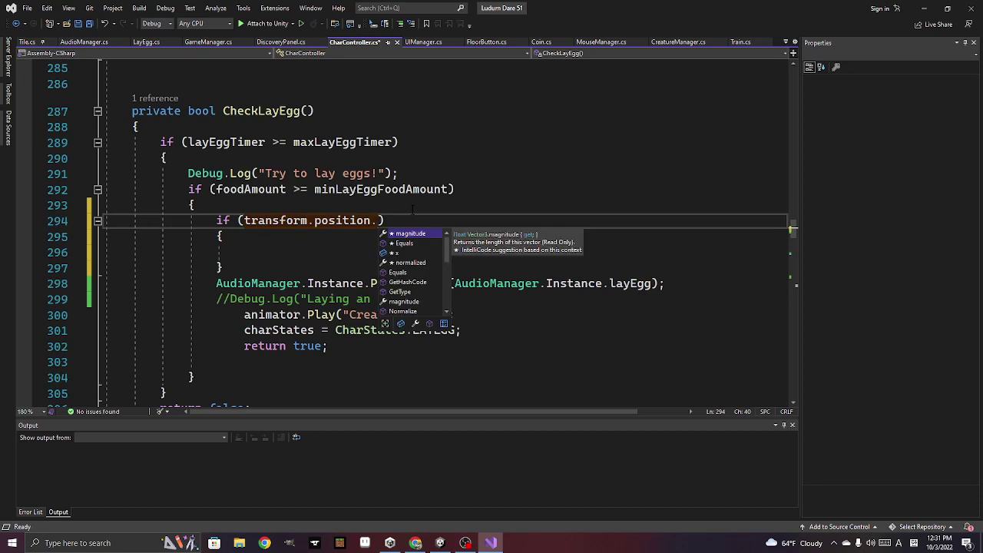
type("y >")
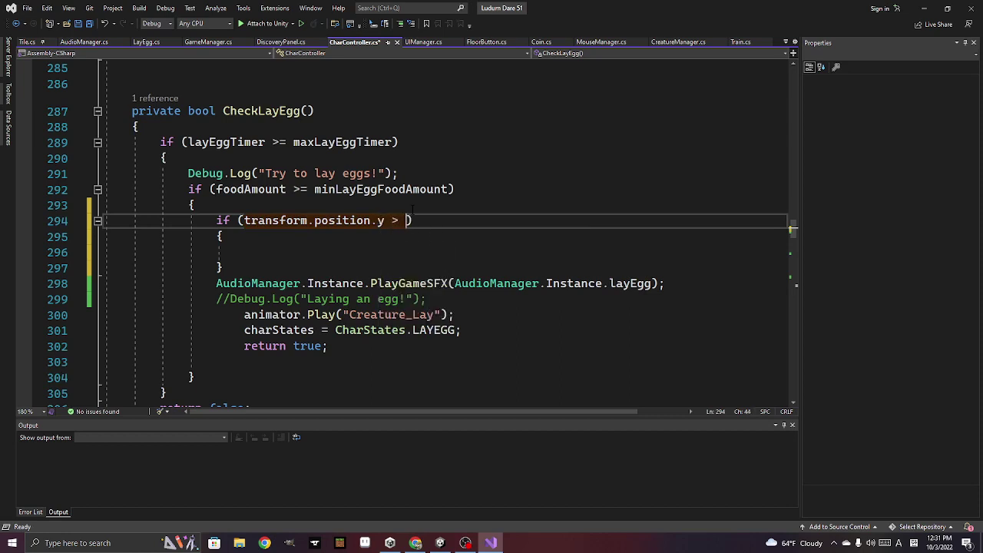
type(" gam")
key("Down")
key("Tab")
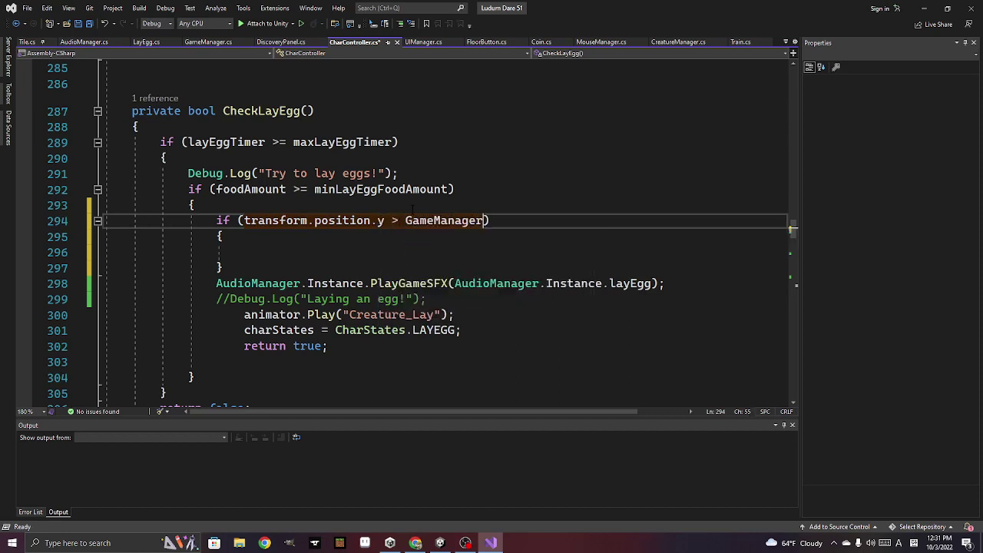
type(".bo")
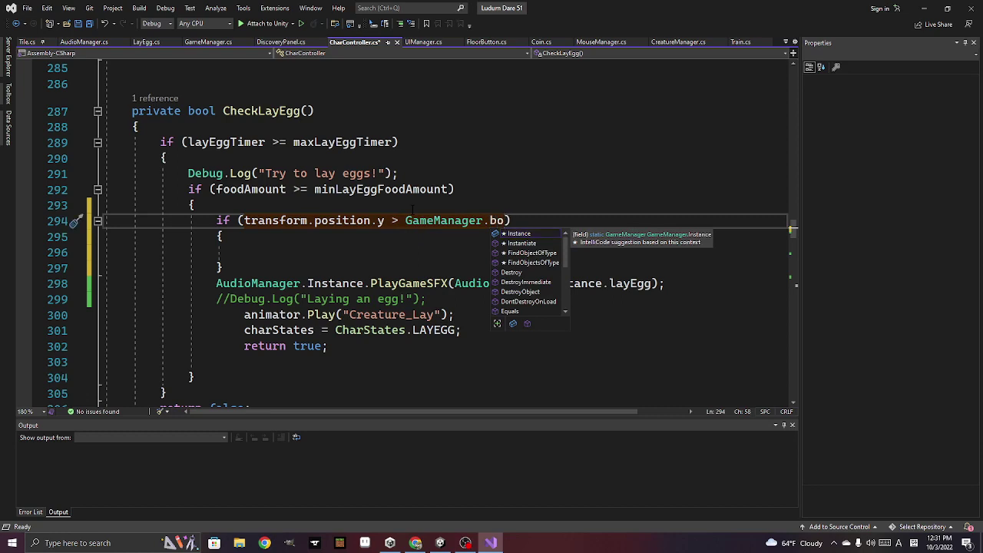
key("BackSpace")
key("BackSpace")
key("BackSpace")
type(".i")
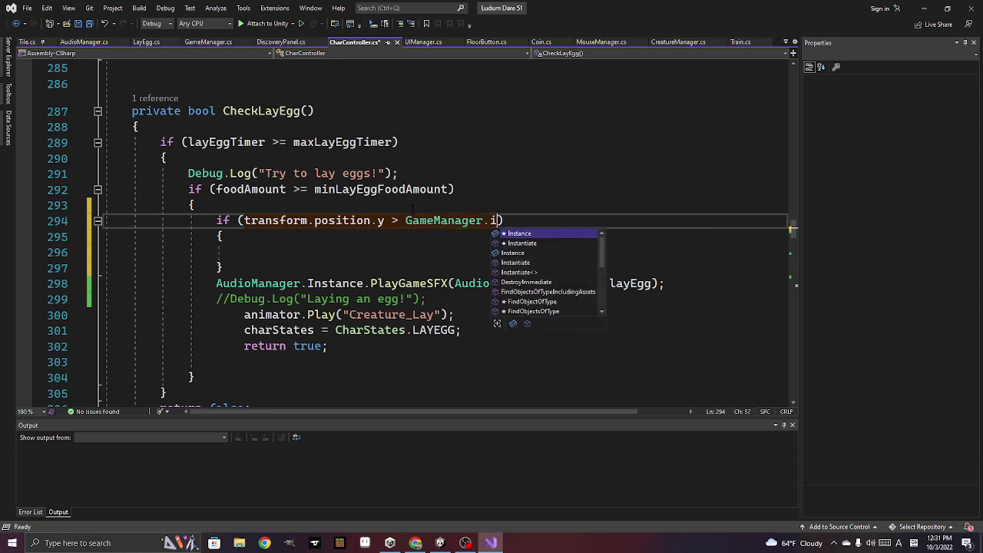
type("nst.bo")
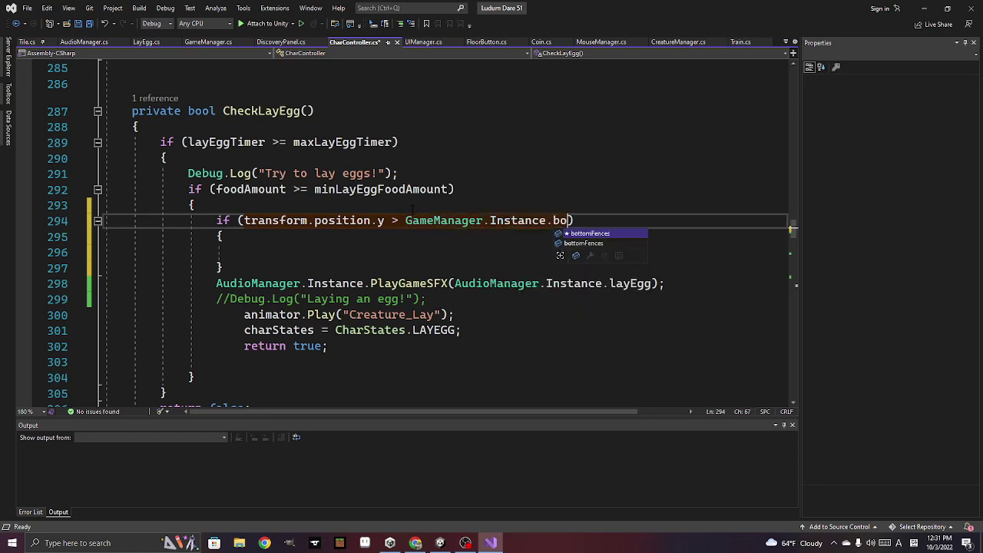
key("Tab")
key("Down")
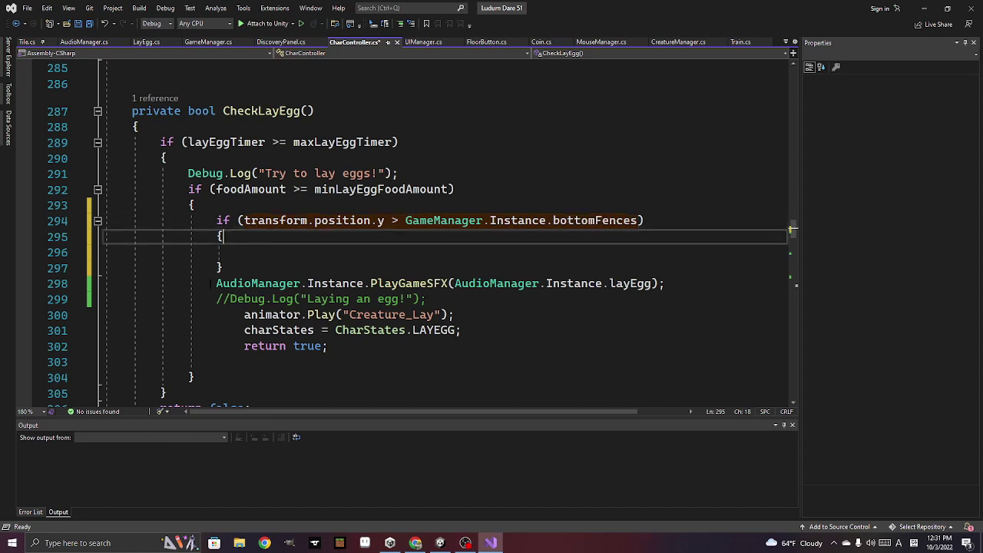
Move the lay-egg lines through return true inside the if block, save, and return to Unity
left_click_drag(212, 283, 352, 342)
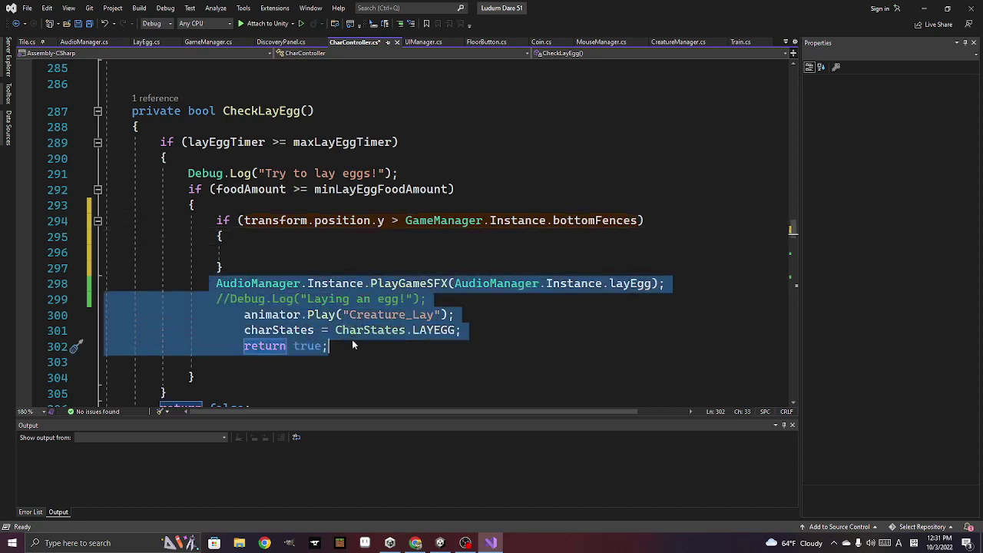
key("ctrl+x")
left_click(255, 252)
key("ctrl+v")
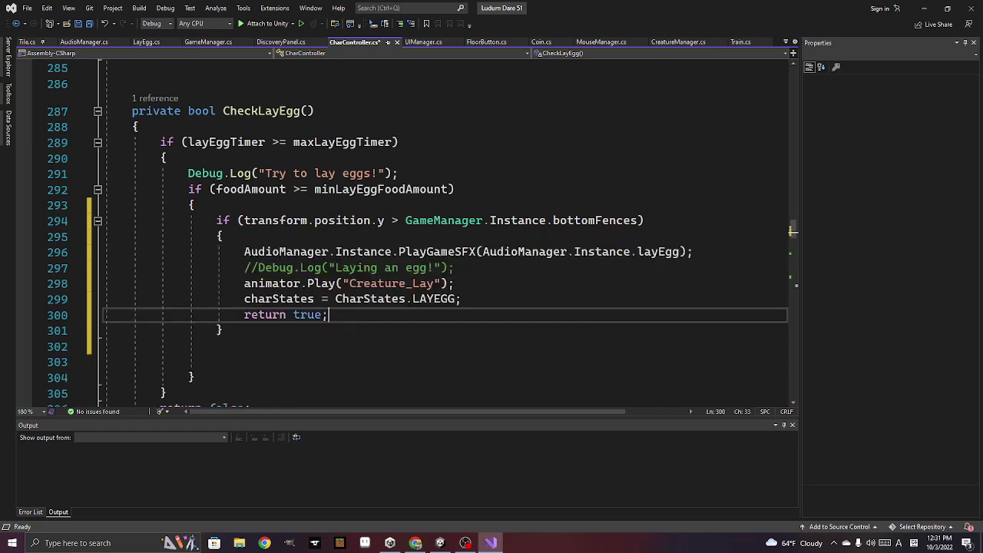
left_click(93, 24)
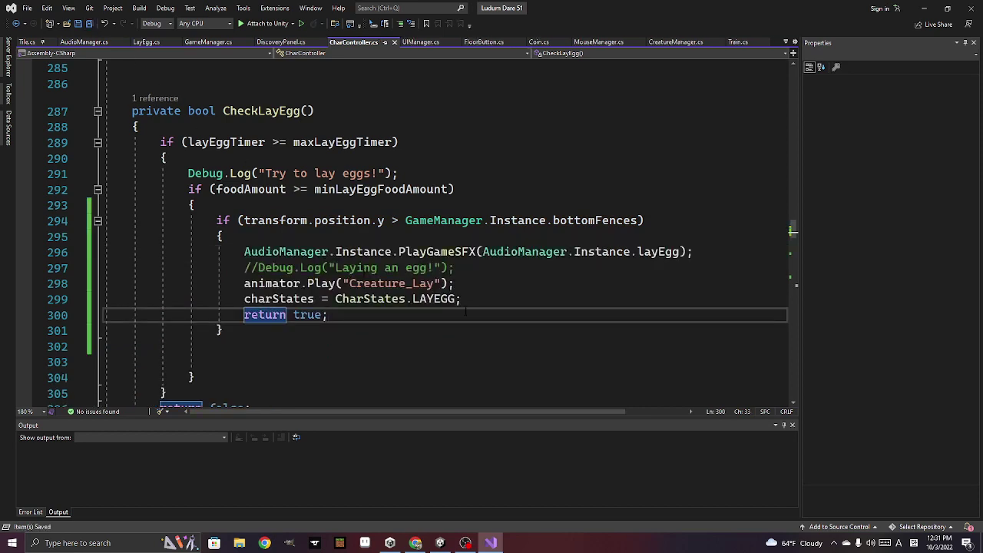
mouse_move(440, 547)
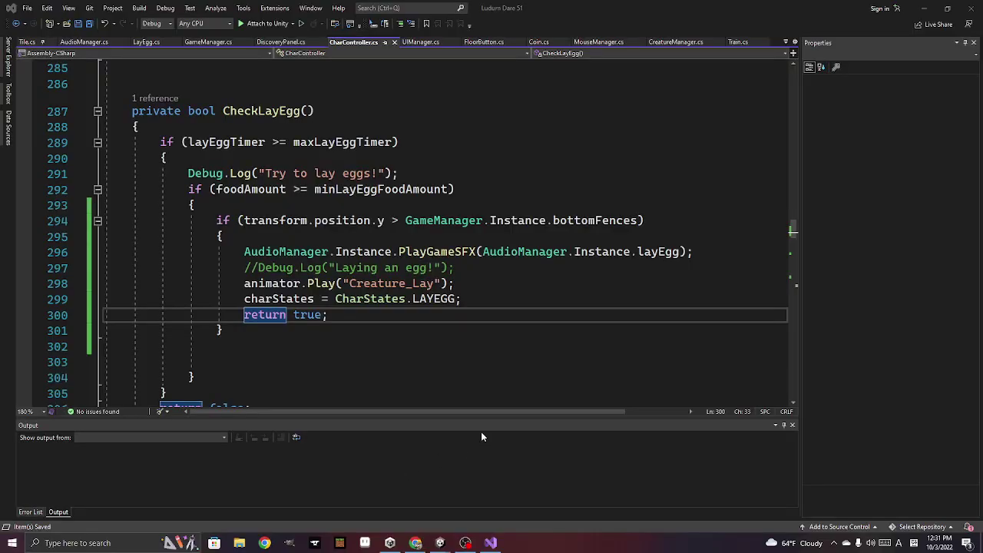
key("alt+Tab")
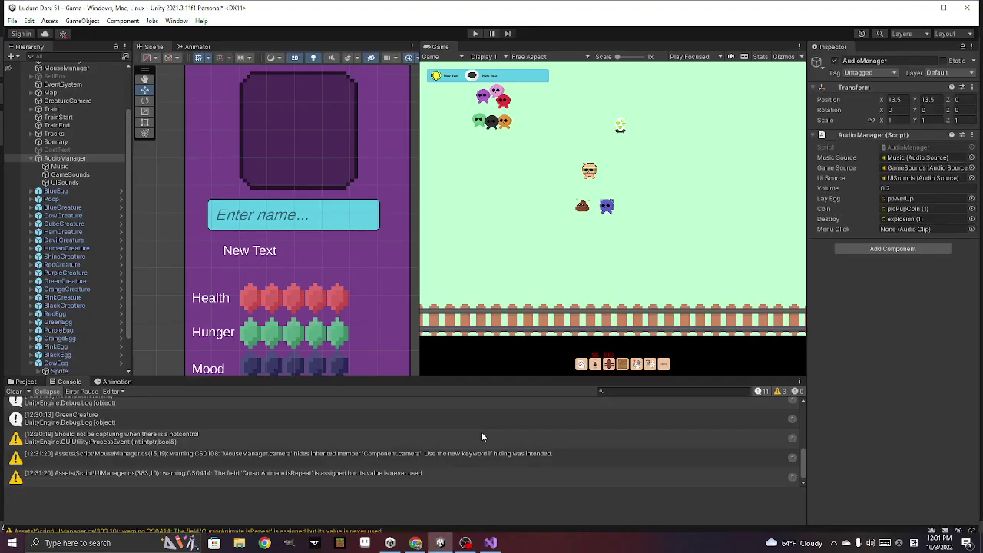
In the Sound folder, preview the laserShoot and powerUp (1) clips
left_click(29, 382)
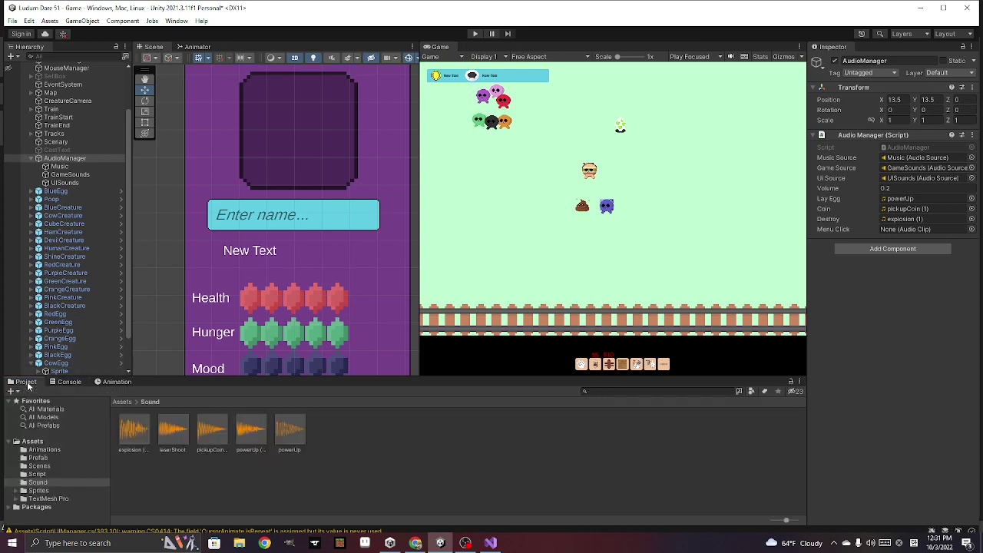
left_click(172, 430)
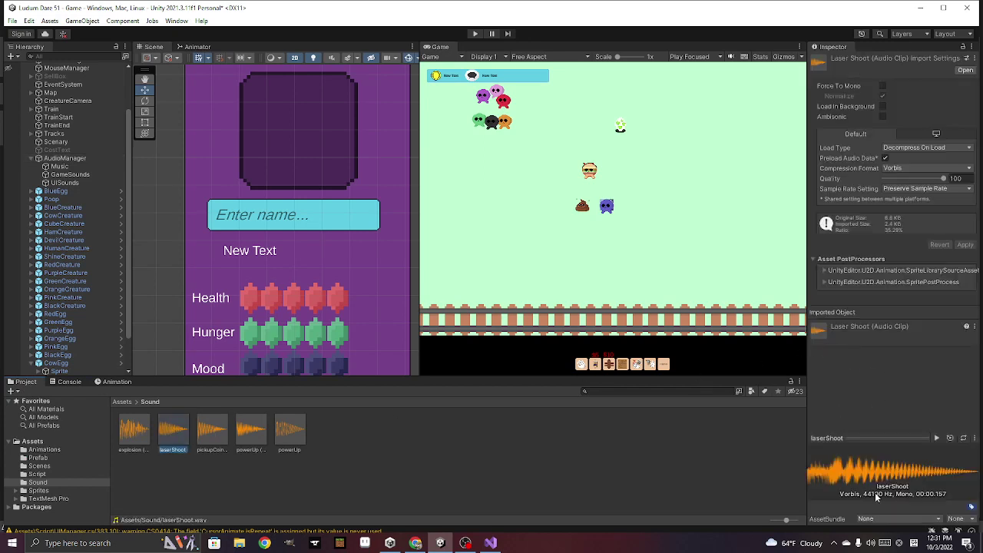
left_click(936, 438)
left_click(937, 440)
left_click(253, 434)
left_click(937, 438)
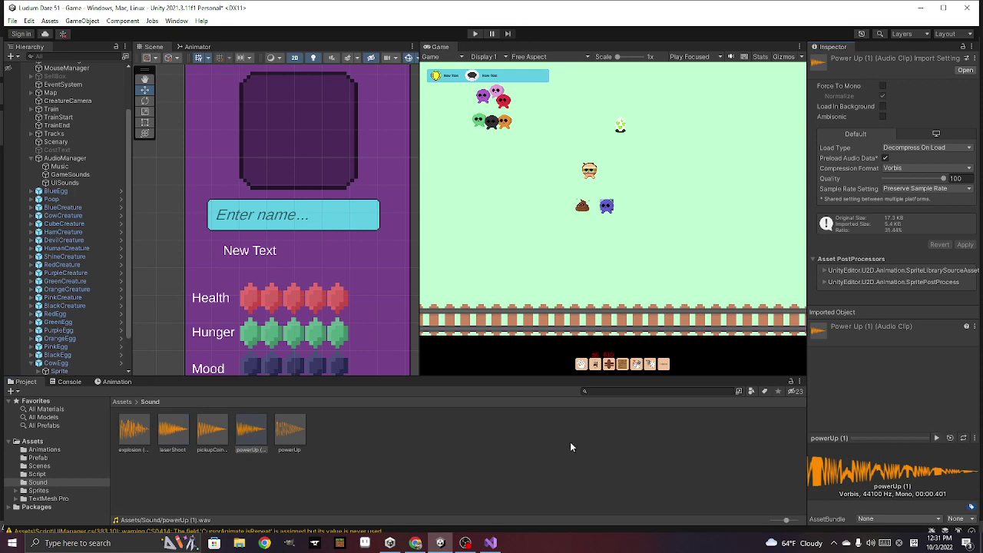
left_click(175, 433)
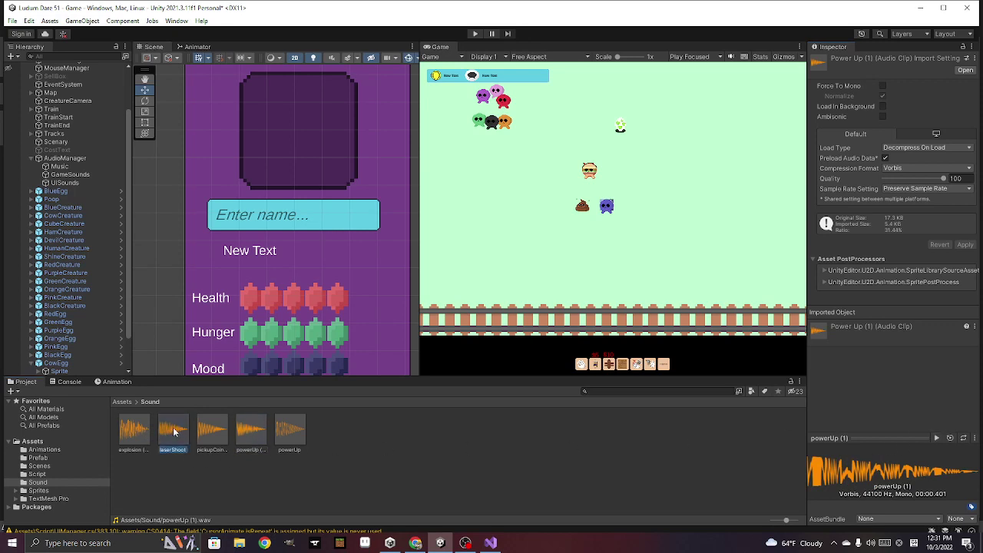
left_click(936, 437)
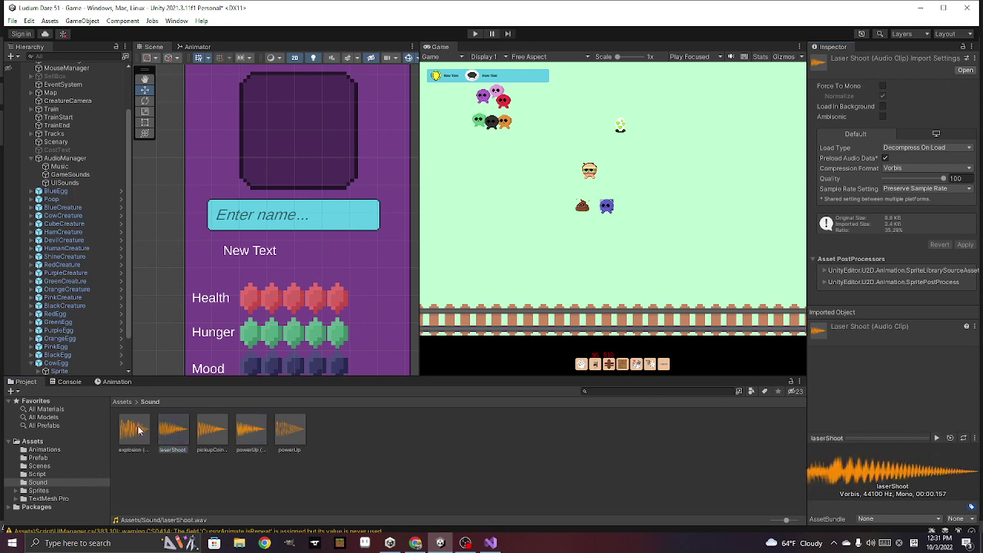
Preview the explosion (1) clip several times, then the powerUp clip
left_click(139, 431)
left_click(935, 439)
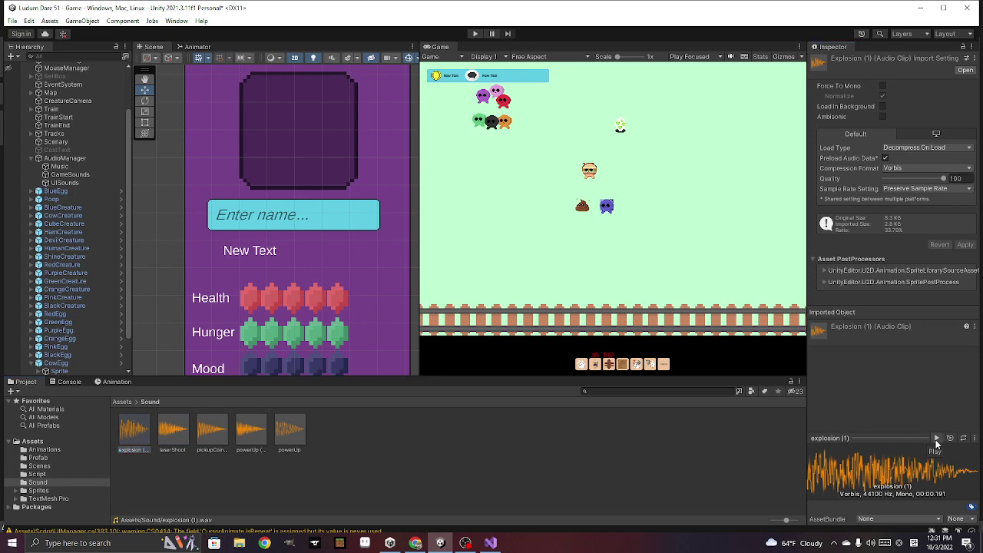
left_click(935, 440)
left_click(936, 439)
left_click(935, 439)
left_click(288, 432)
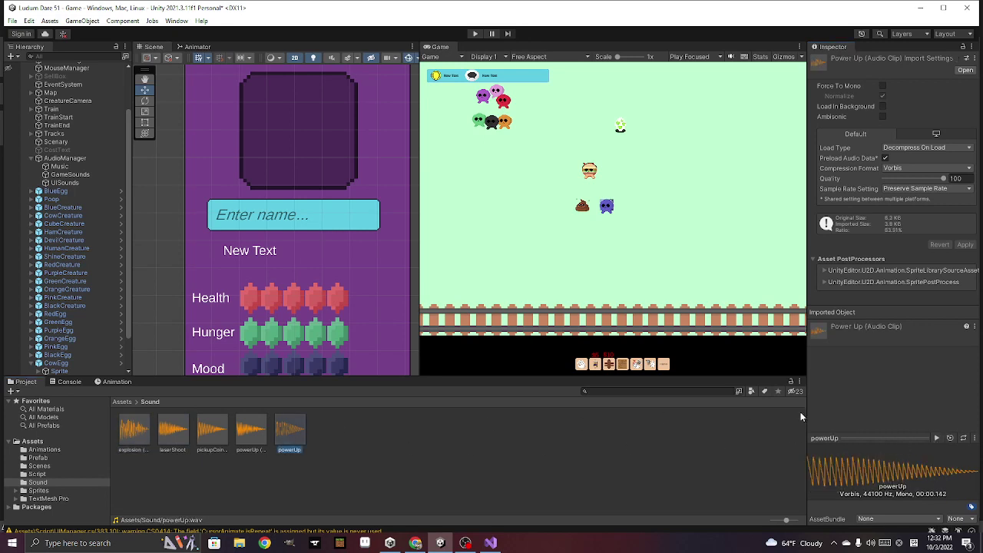
left_click(935, 439)
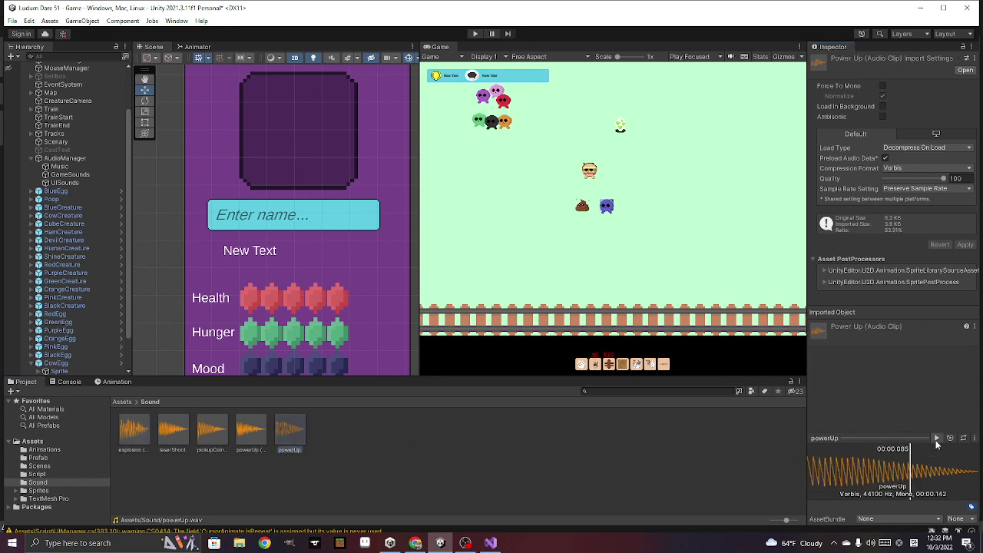
Preview pickupCoin (1) and laserShoot again, then bring Visual Studio back
left_click(205, 436)
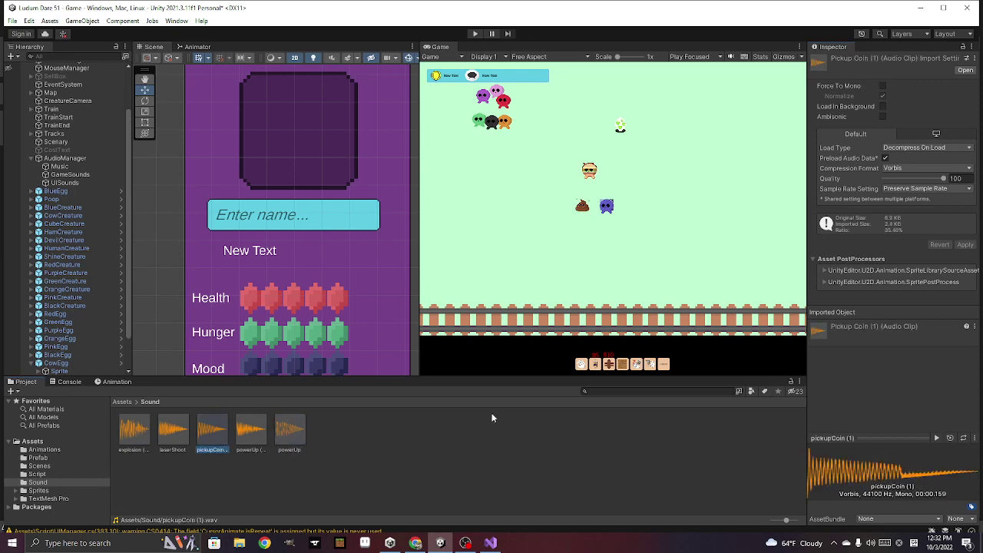
left_click(935, 440)
left_click(173, 433)
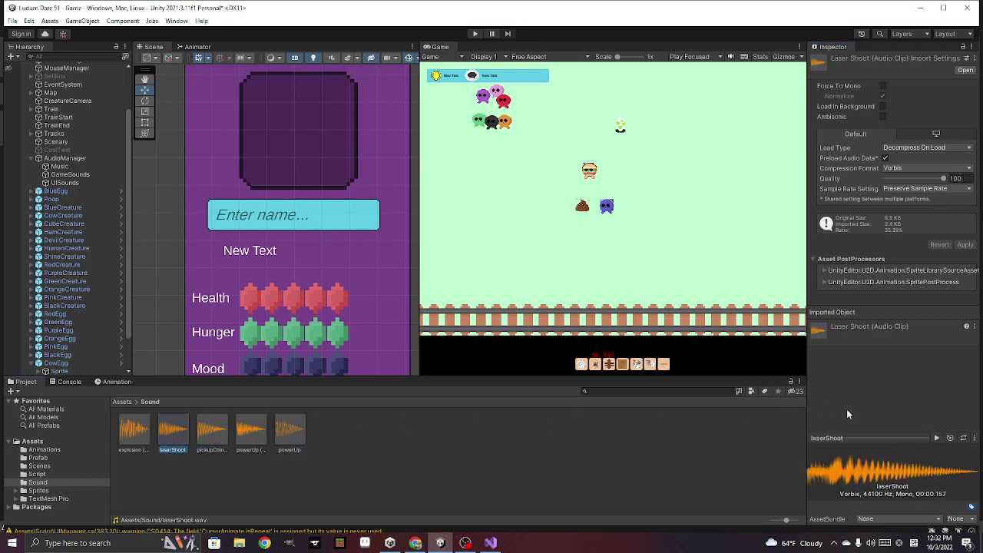
left_click(936, 439)
left_click(936, 440)
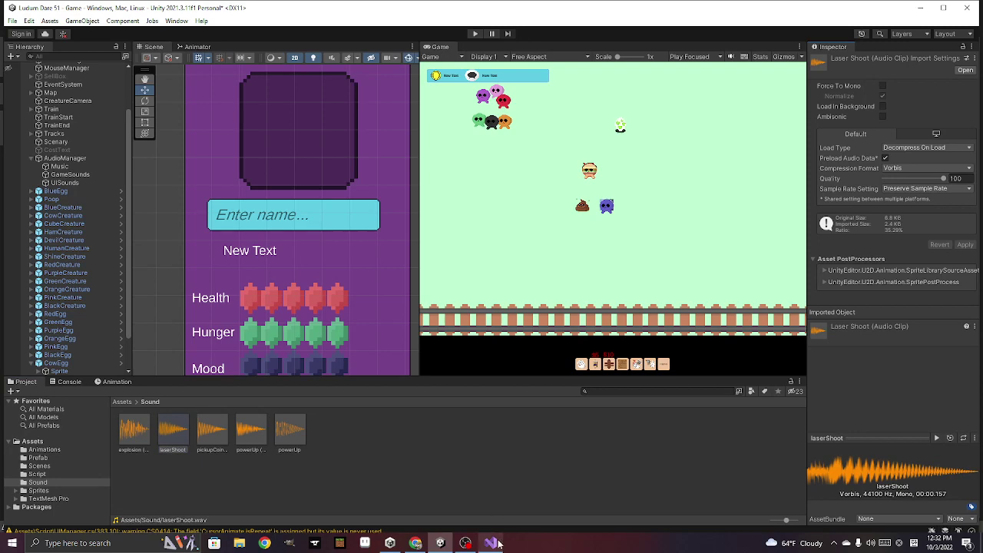
mouse_move(497, 544)
left_click(489, 483)
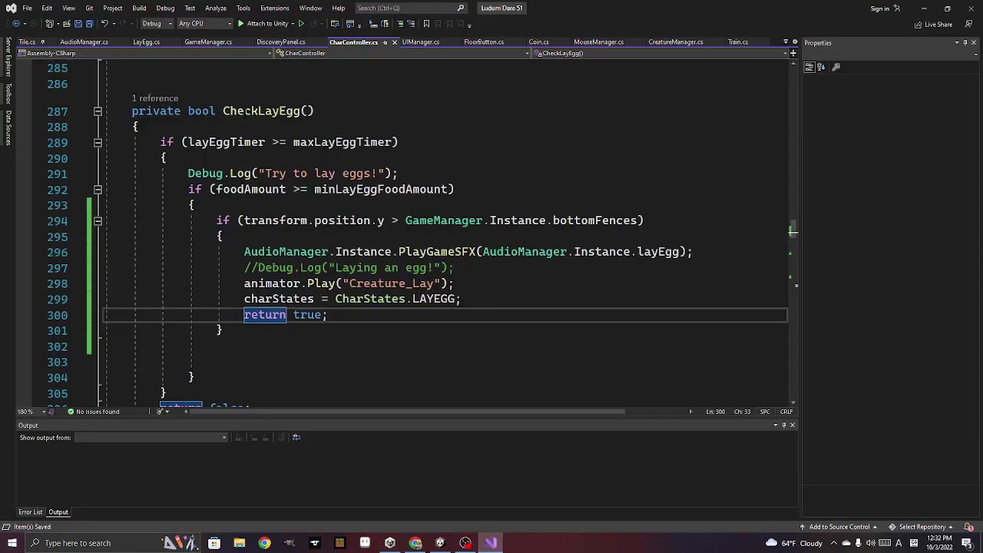
In AudioManager.cs, add a 'public AudioClip musicClip;' field after menuClick
left_click(83, 41)
scroll(276, 198, "up", 3)
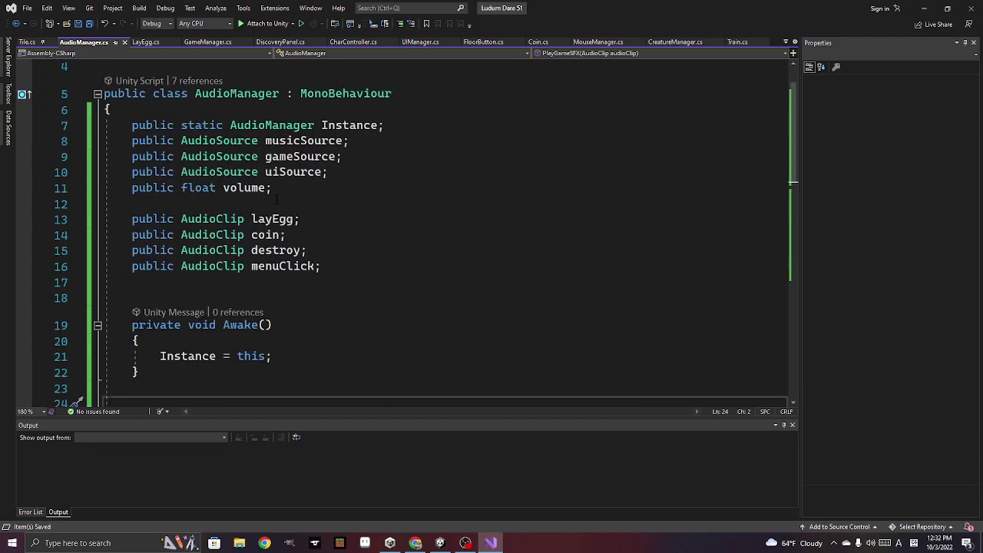
scroll(276, 198, "up", 1)
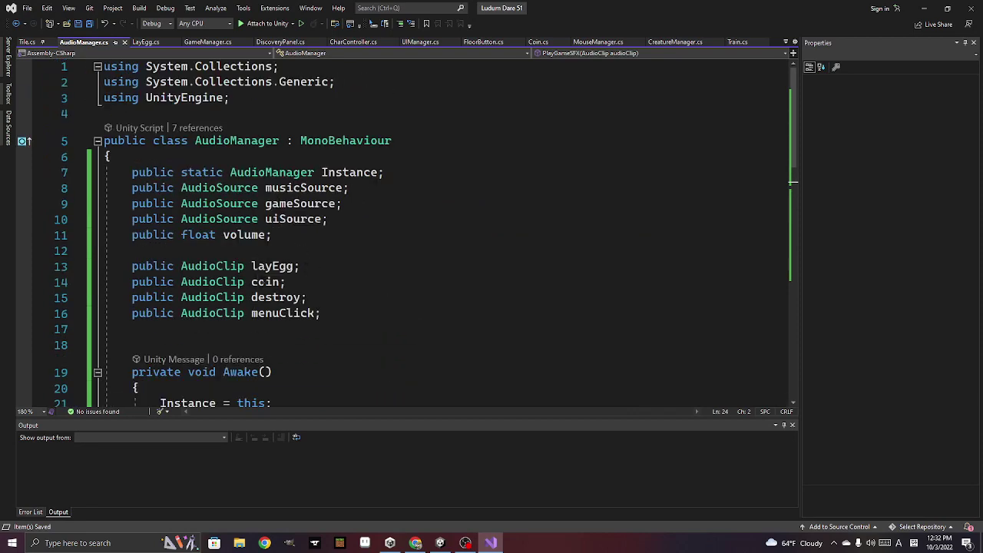
left_click(323, 313)
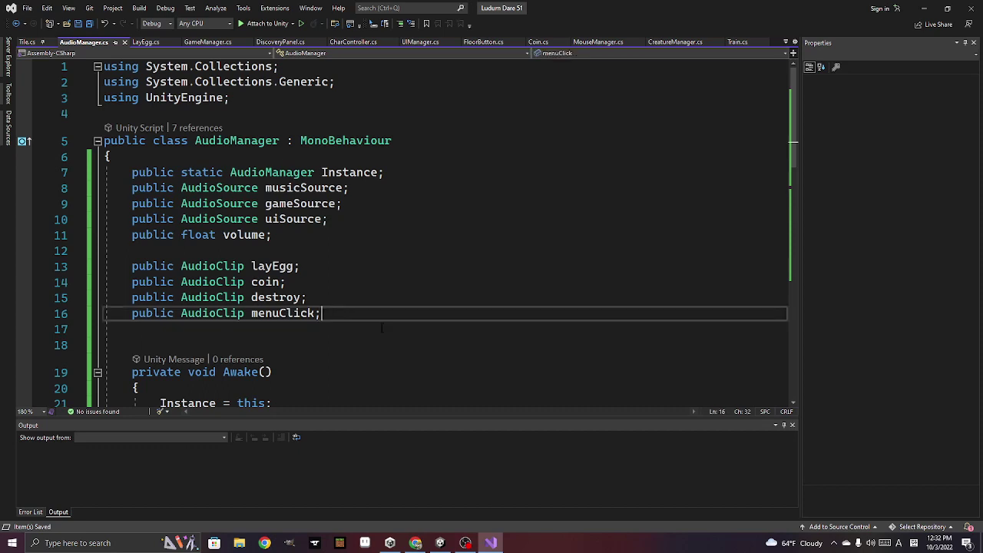
key("Return")
type("public ")
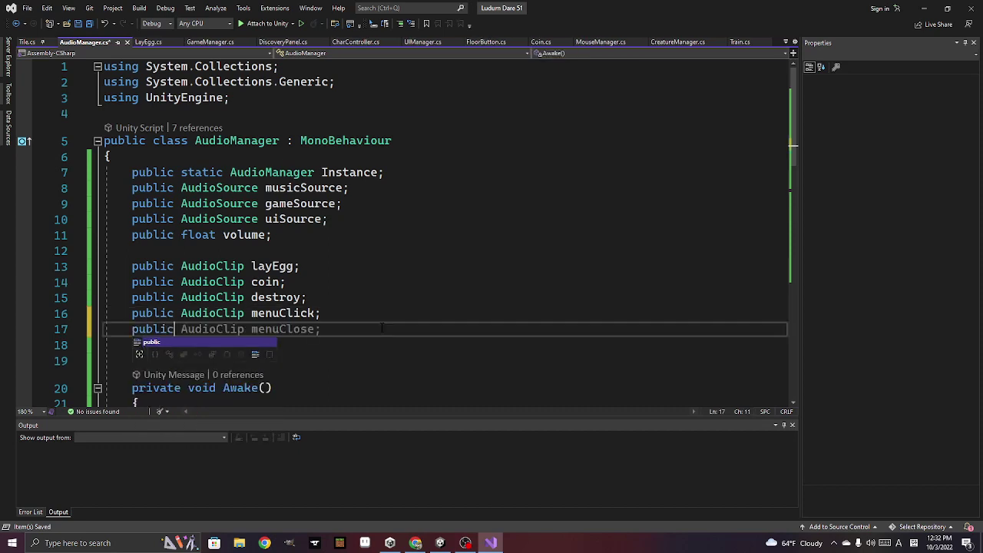
type("Audio")
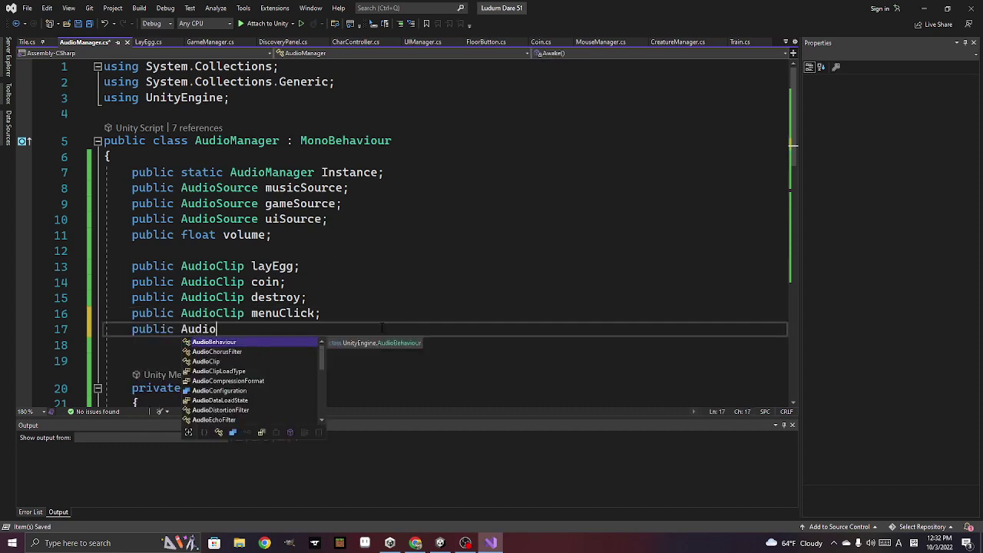
type("Clip ")
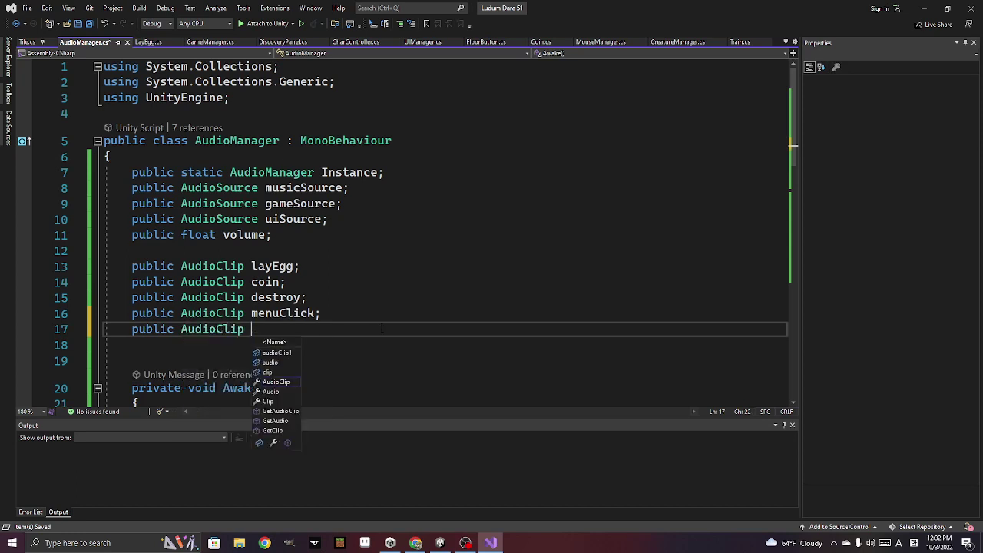
type("mui")
key("BackSpace")
type("uis")
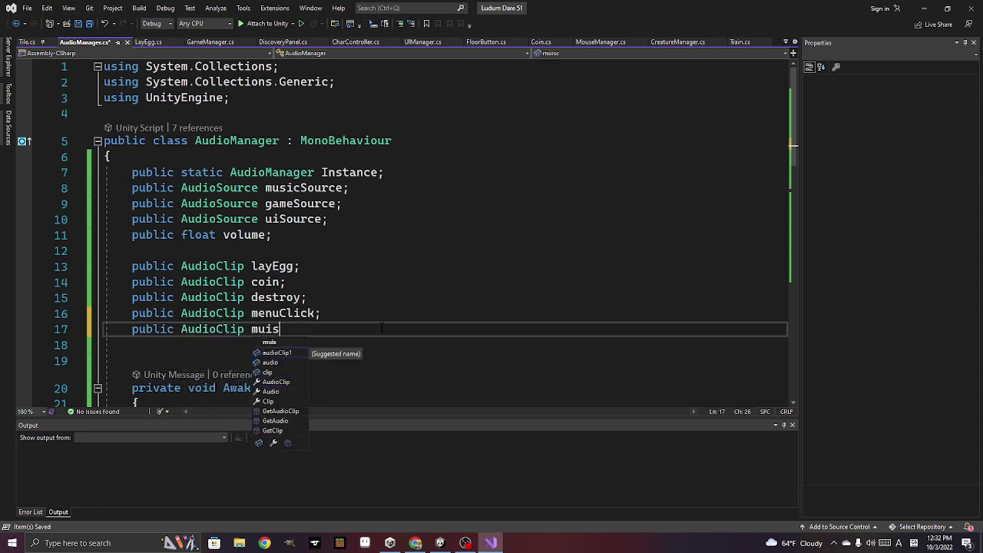
key("BackSpace")
key("BackSpace")
type("sicC")
type("lip;")
key("Return")
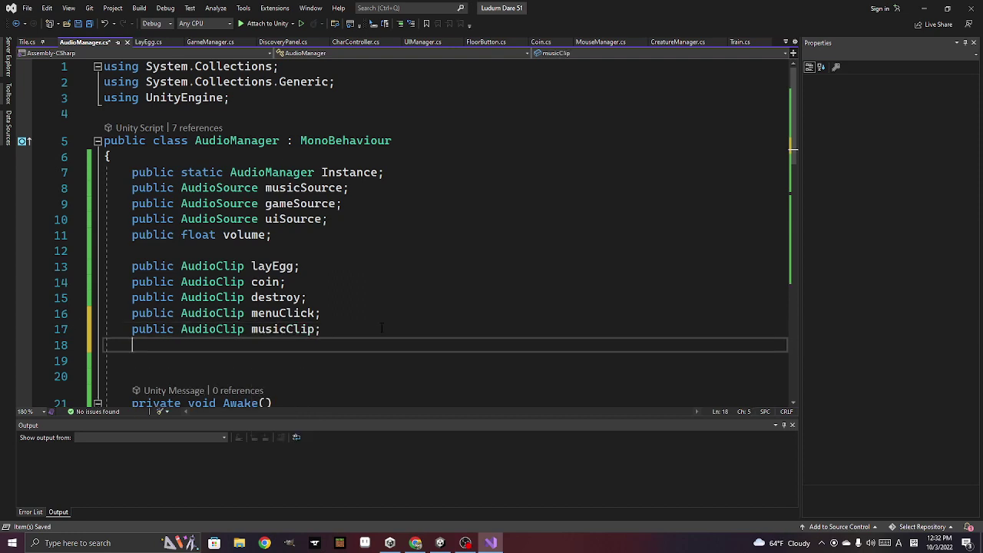
Declare scoop and feed AudioClip fields on the following lines
type("p")
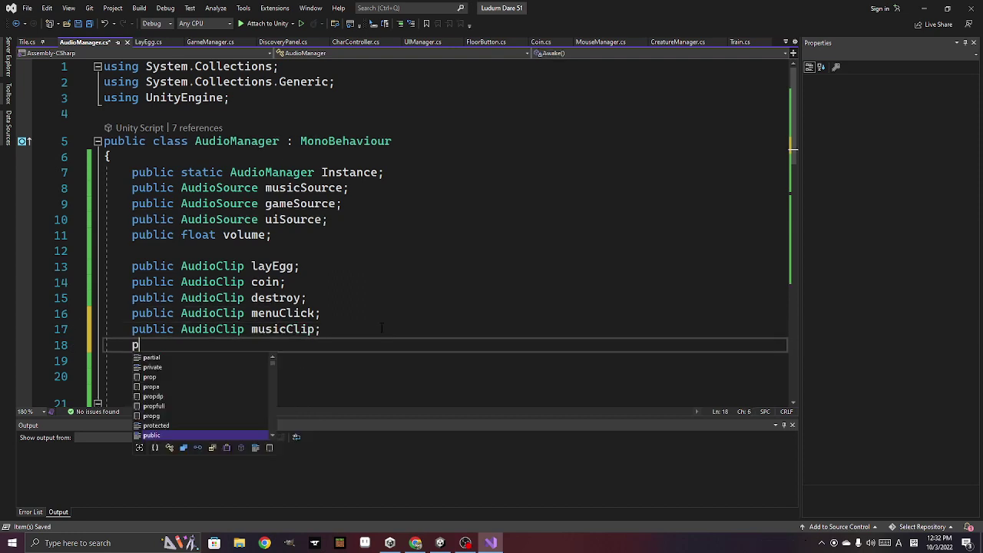
type("ublic ")
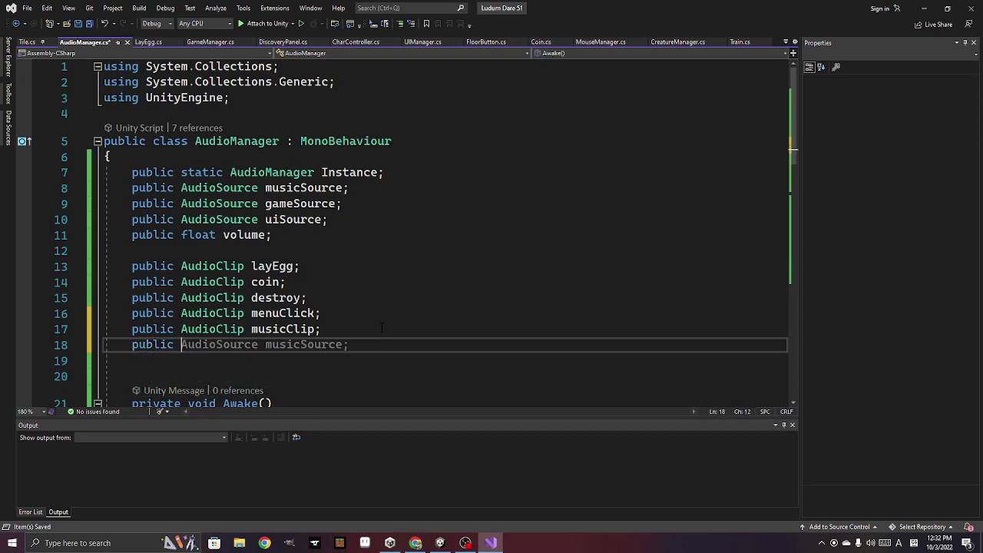
type("Audi")
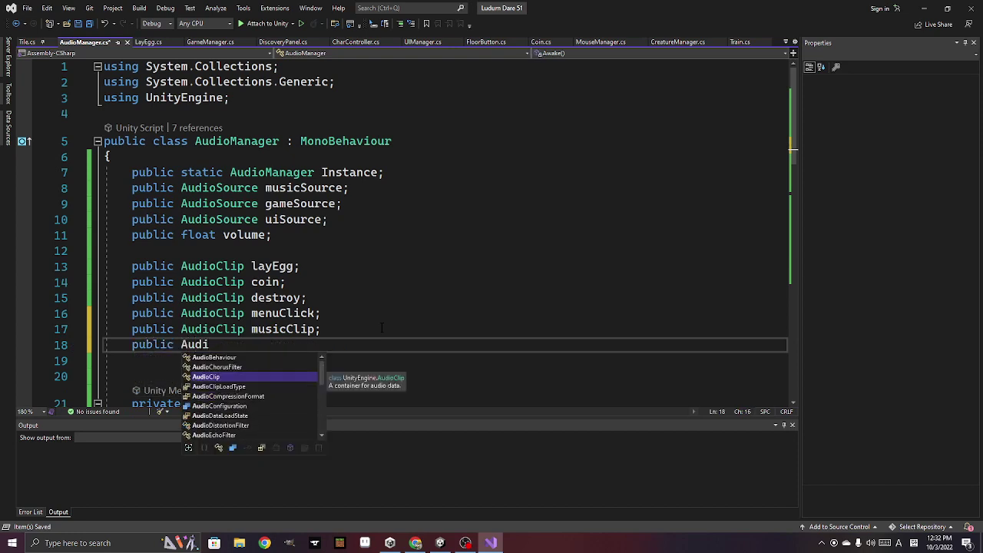
type("oClip ")
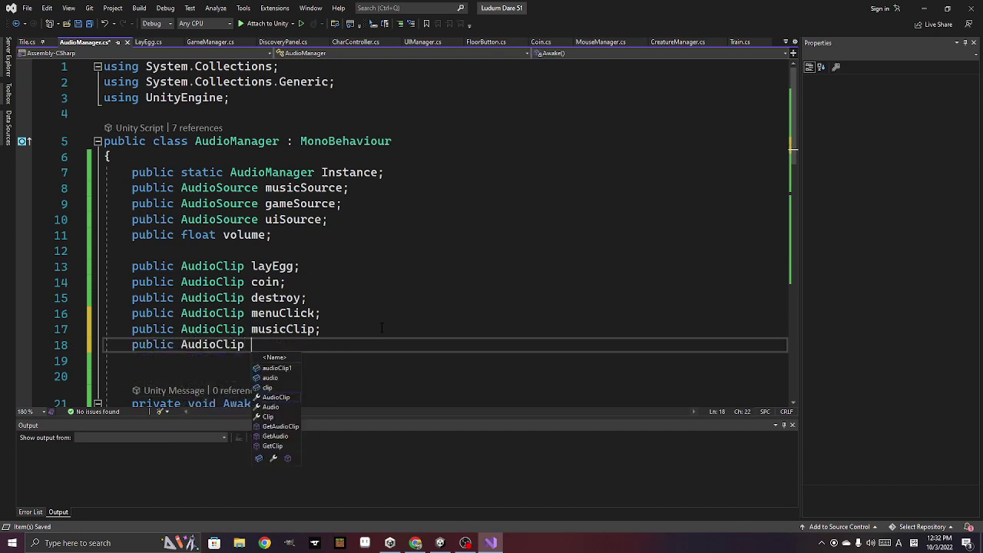
type("a")
key("BackSpace")
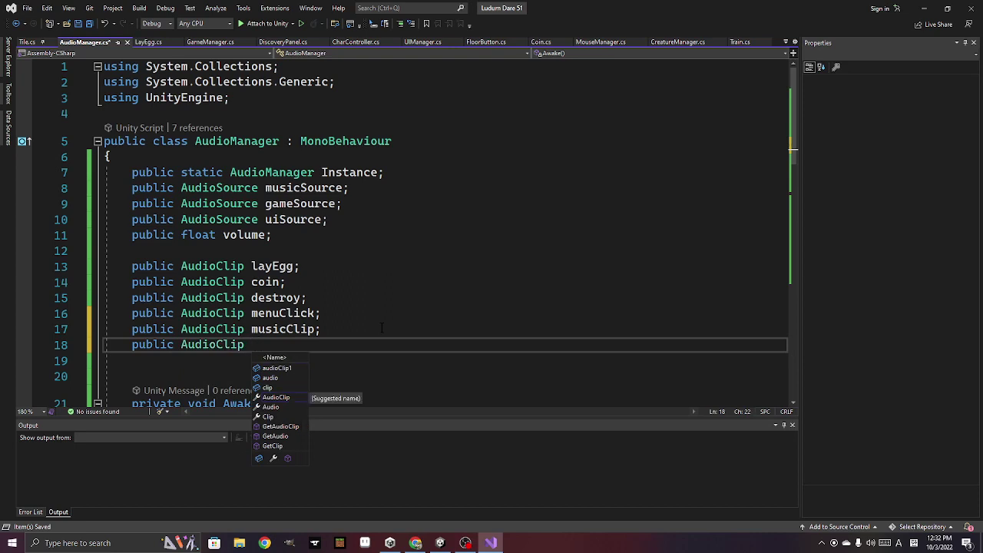
type("scoop")
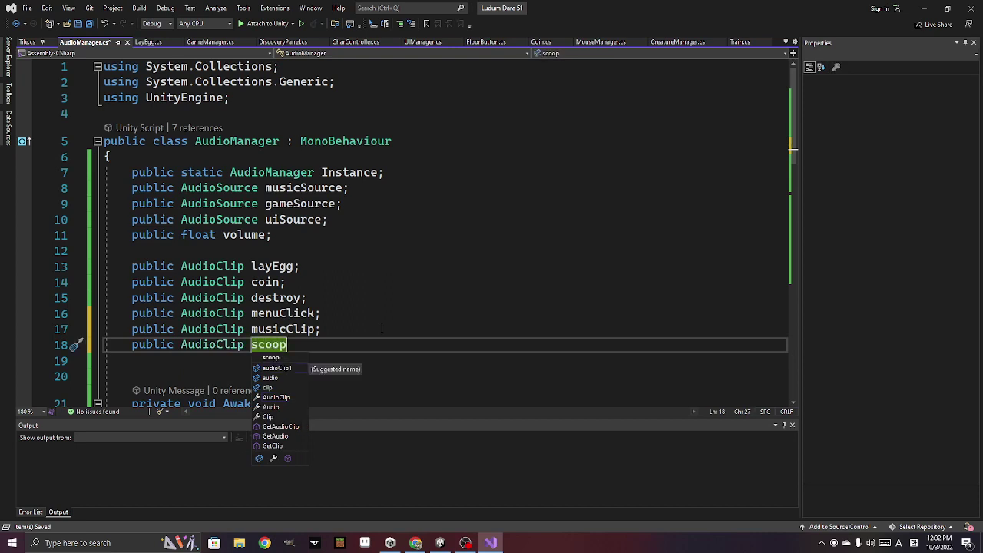
type(";")
key("Return")
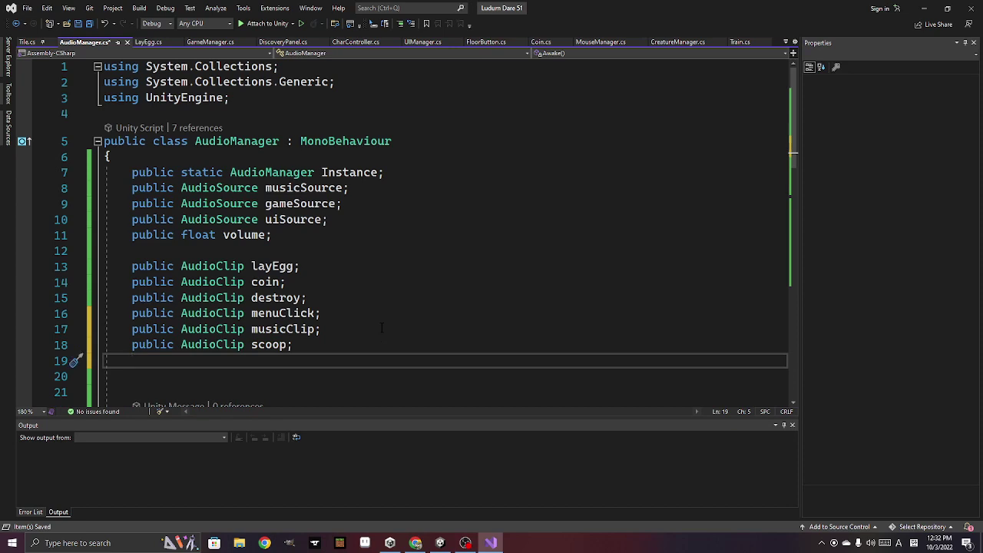
type("au")
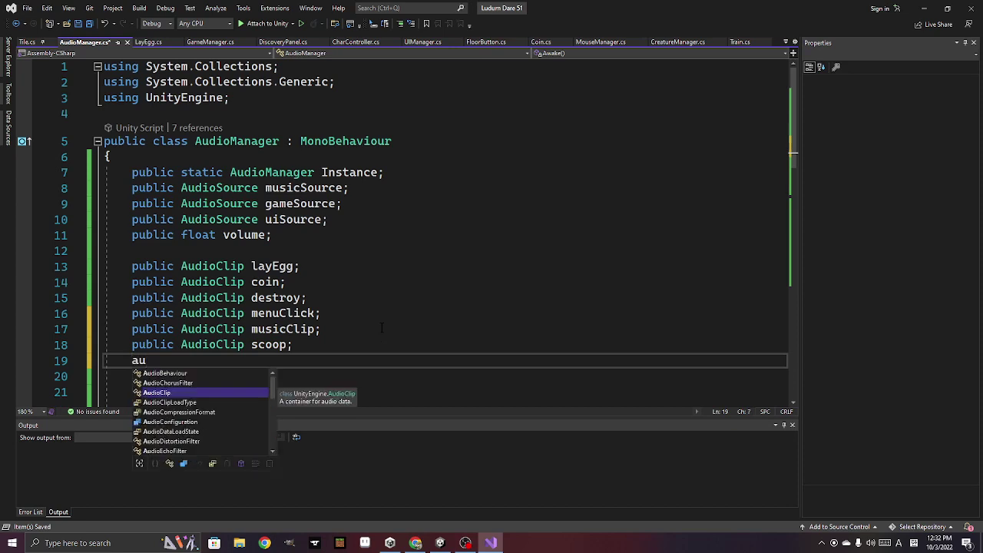
key("BackSpace")
key("BackSpace")
type("public ")
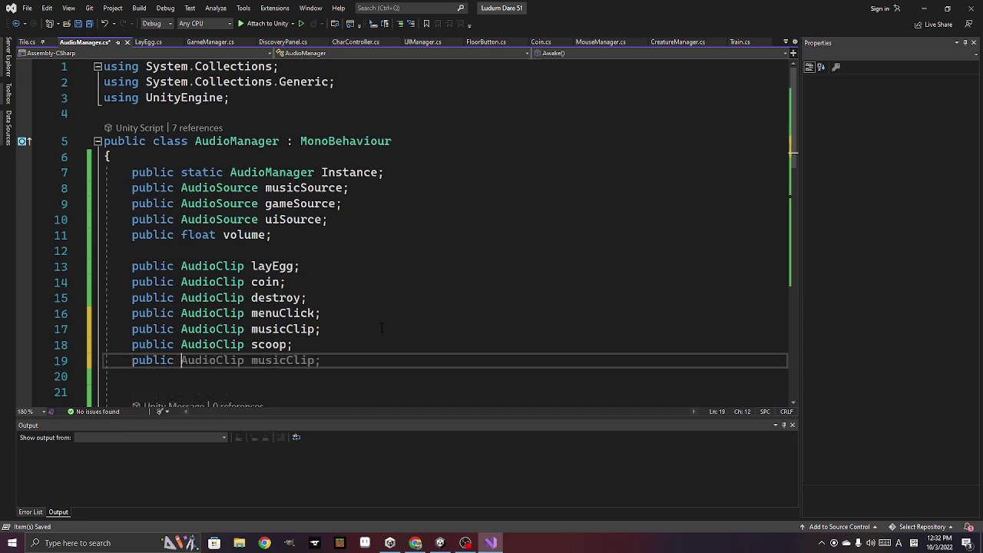
type("Audio")
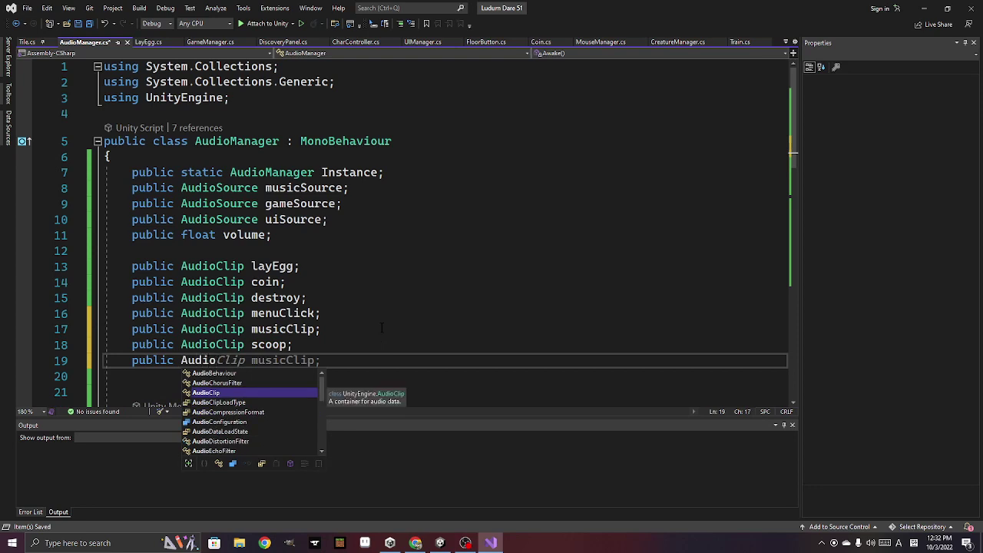
type("Clip F")
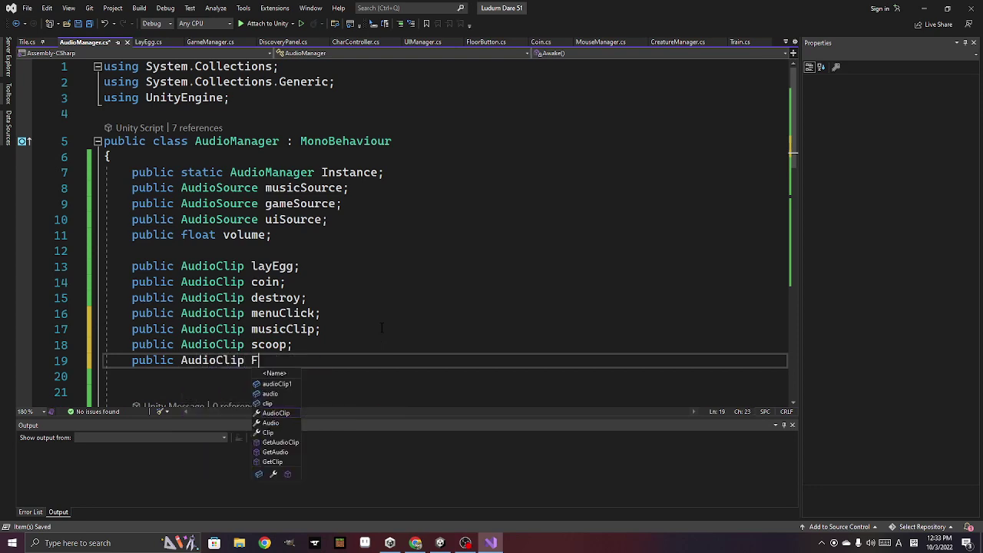
type("ee")
key("BackSpace")
key("BackSpace")
key("BackSpace")
type("feed;")
key("Return")
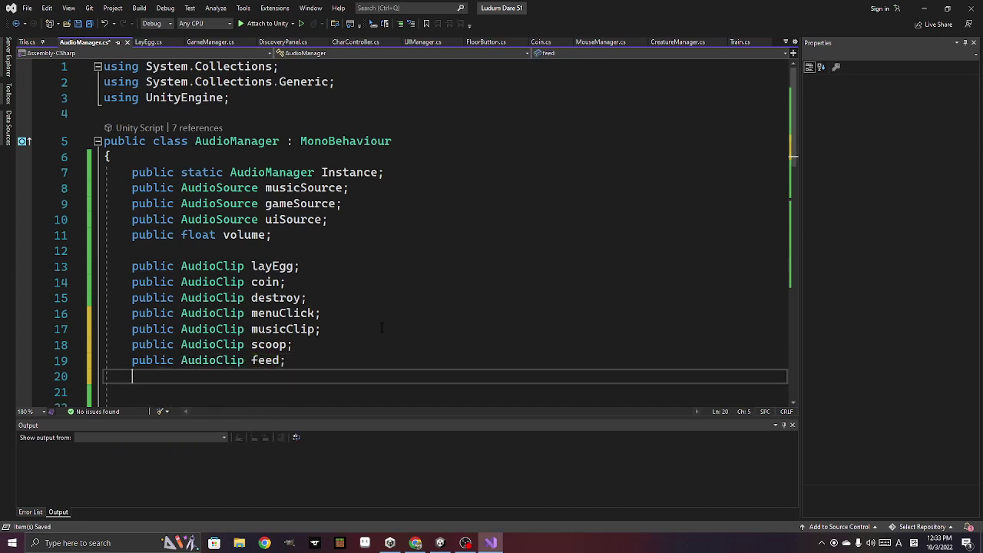
Declare poop and build AudioClip fields below feed
type("public ")
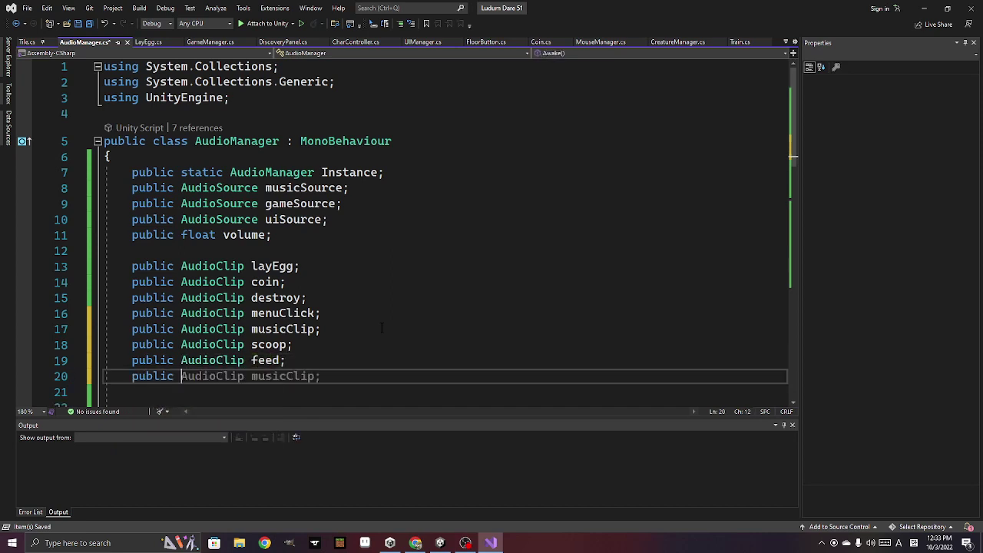
type("audioCl")
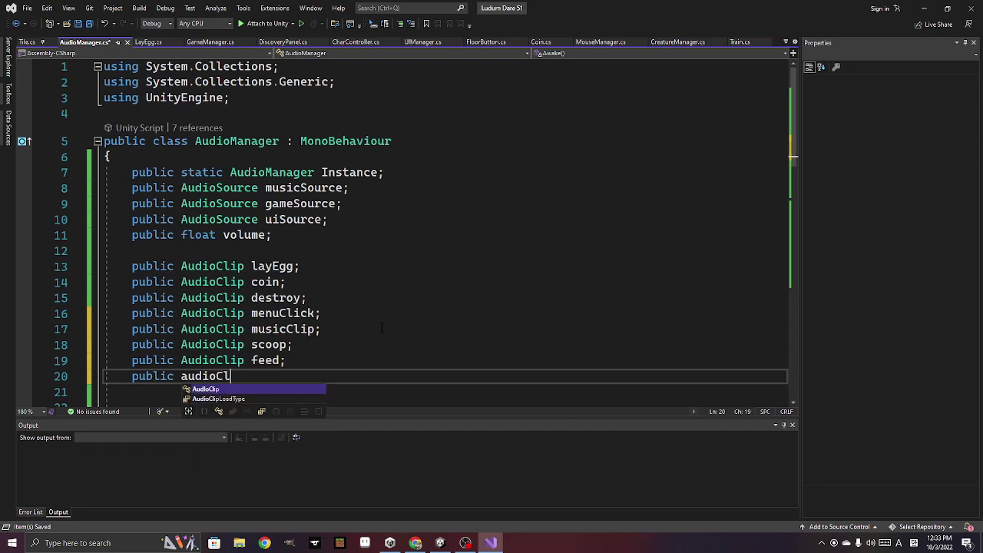
type("ip poop")
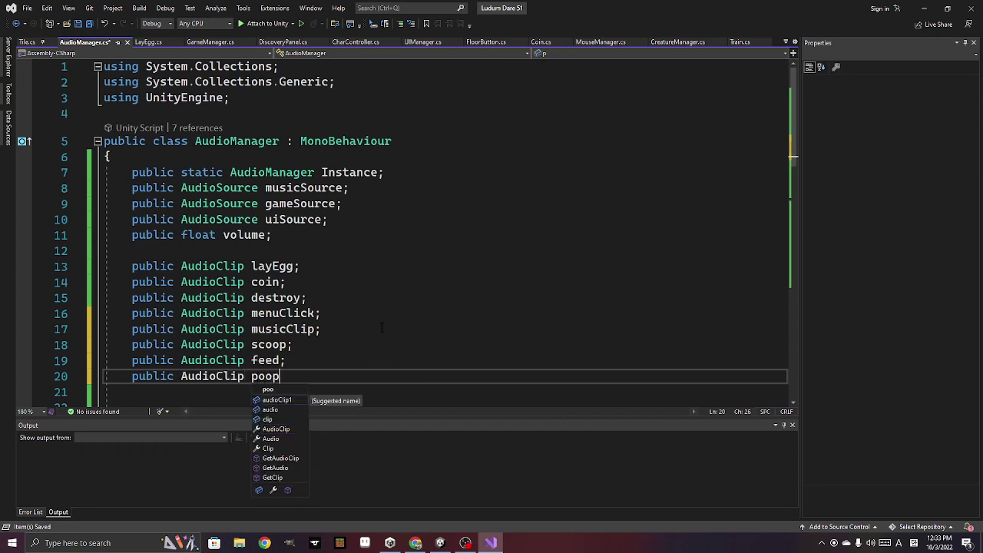
type(";")
key("Return")
type("public AudioClip ")
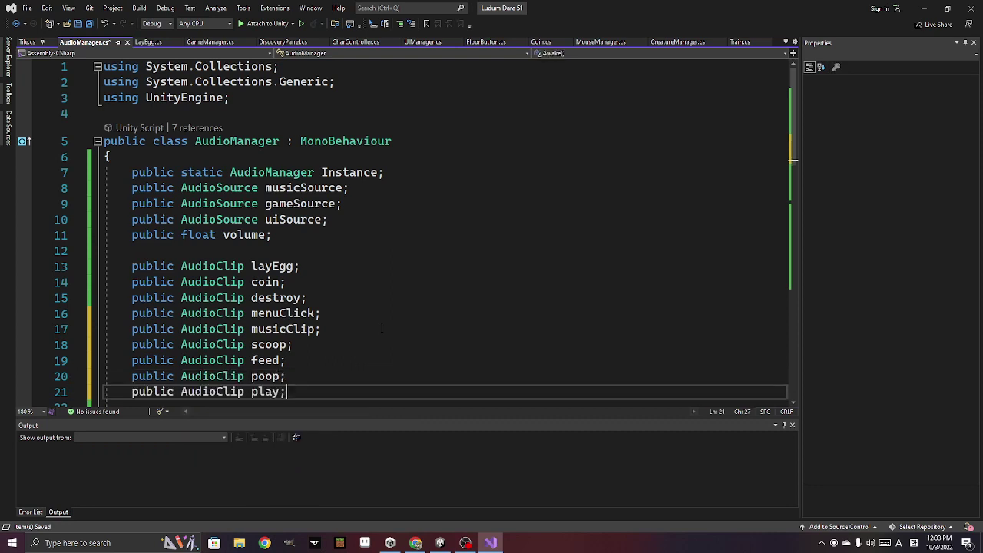
type("p")
key("BackSpace")
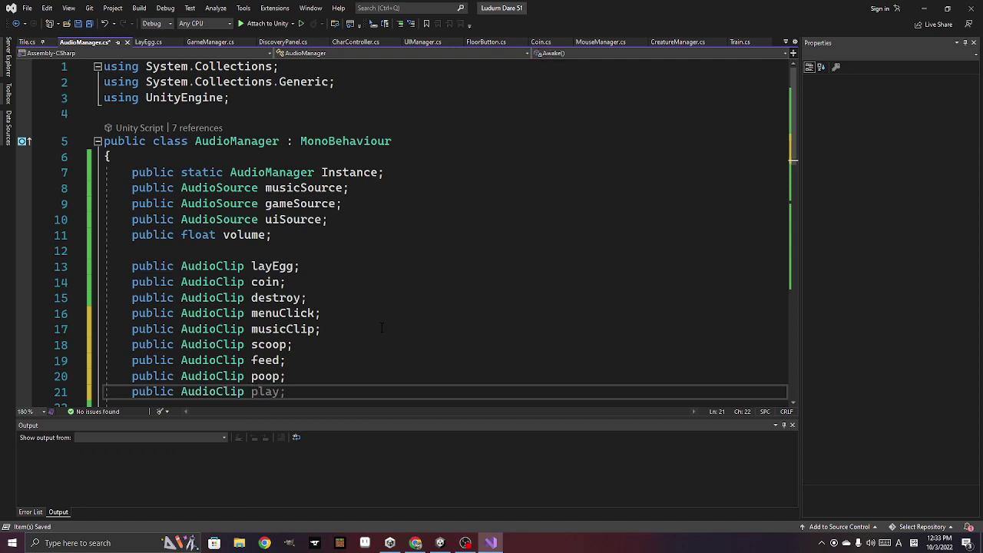
type("bu")
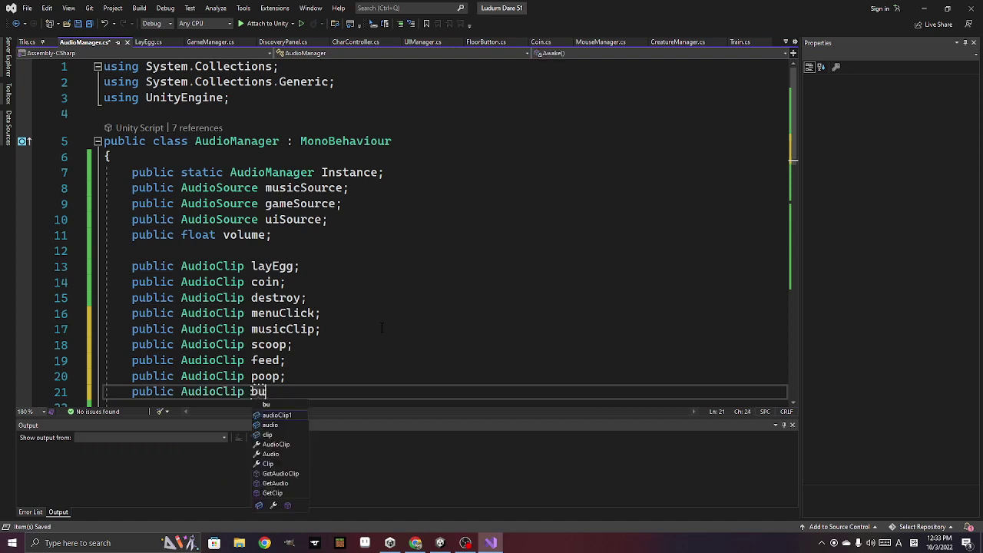
type("ild;")
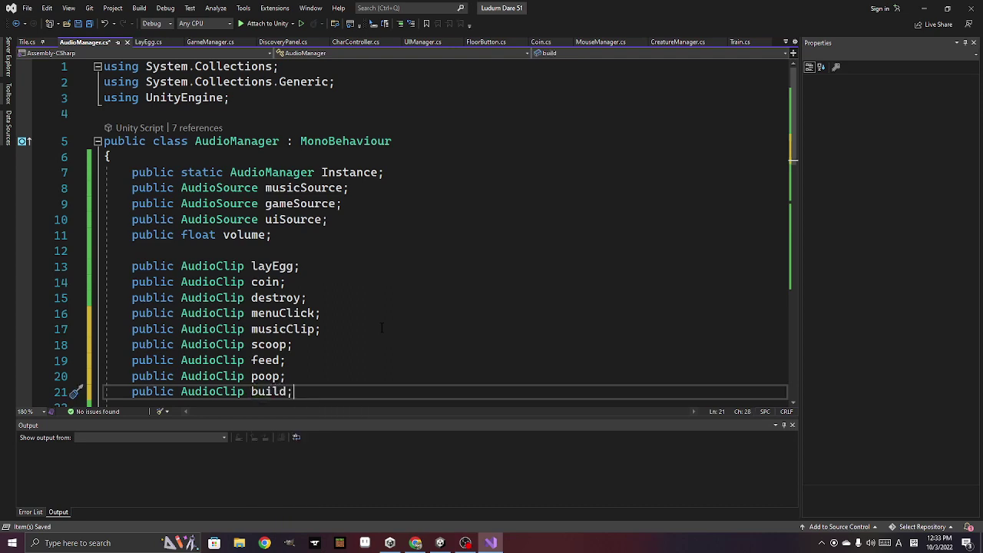
key("Return")
Declare 'public AudioClip grab;' and 'public AudioClip newCreature;' after build, then save AudioManager.cs
scroll(402, 308, "down", 2)
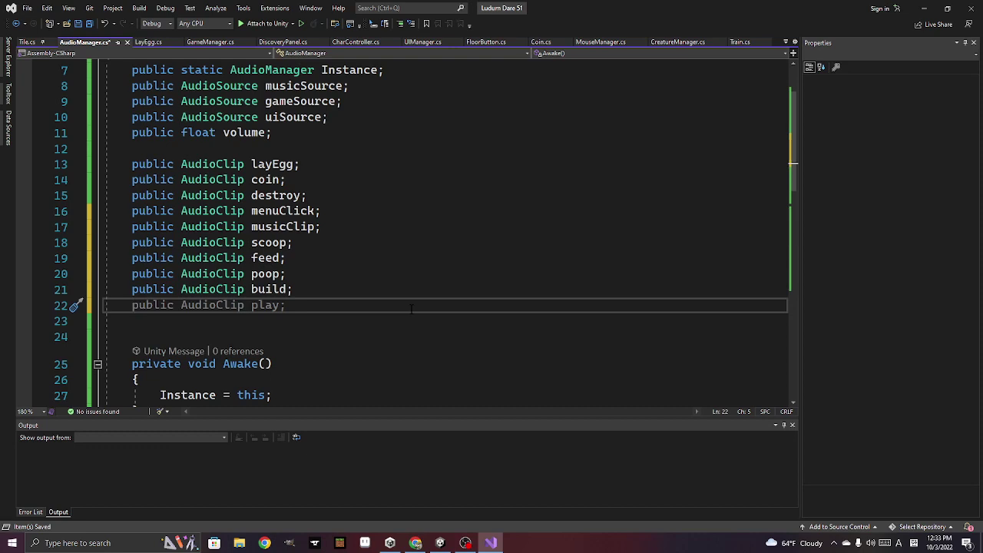
type("public AudioClip")
type("gra")
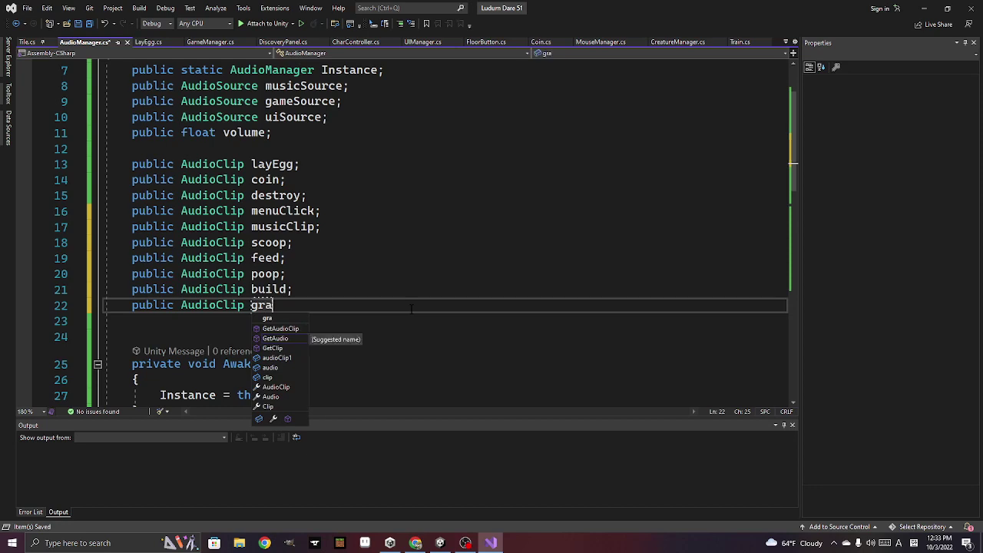
type("b;")
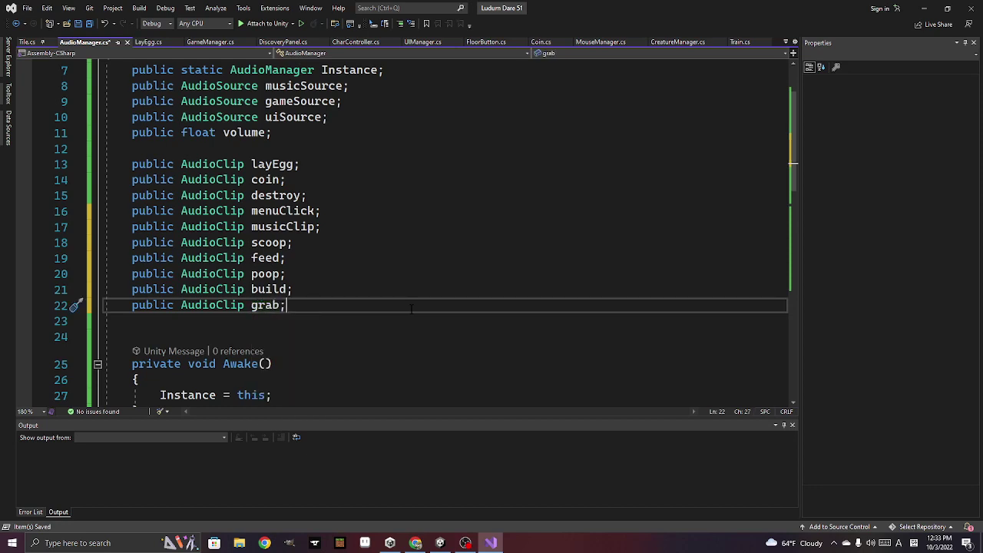
key("Return")
key("Tab")
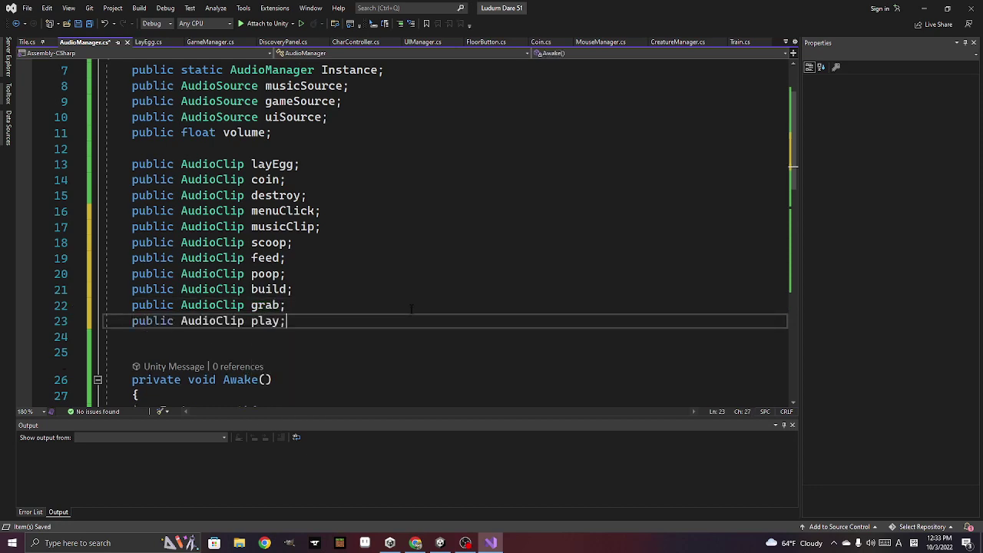
key("BackSpace")
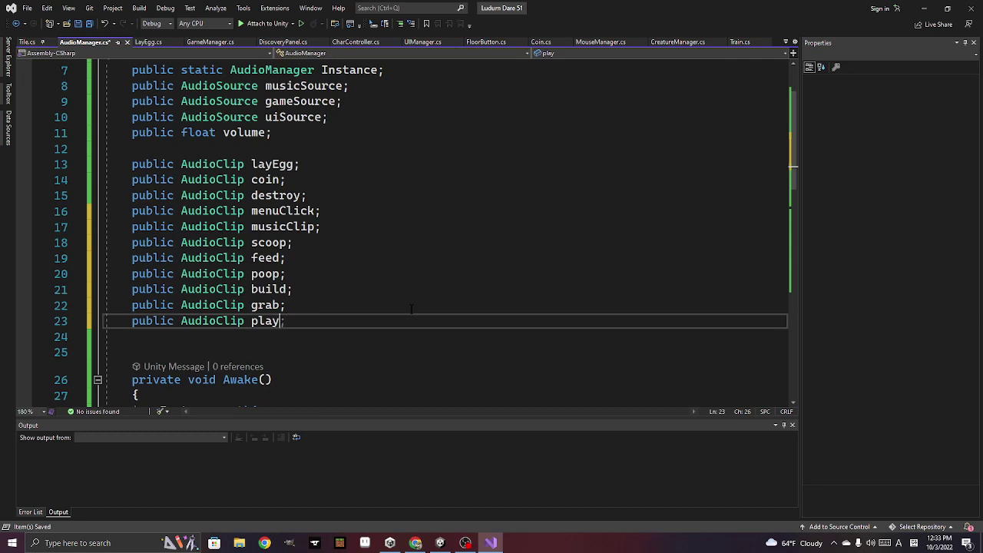
key("BackSpace")
key("BackSpace")
key("BackSpace")
key("BackSpace")
type("newC")
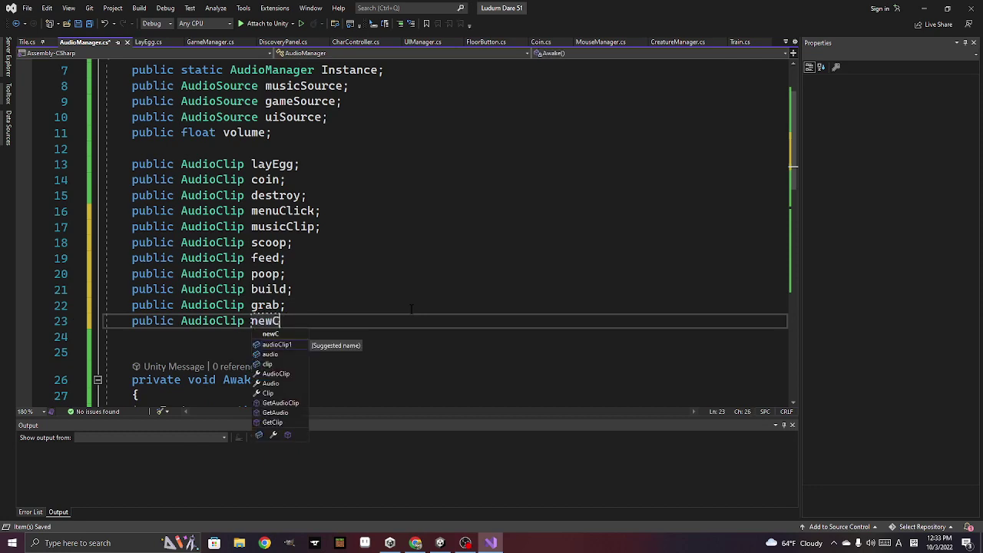
type("reature;")
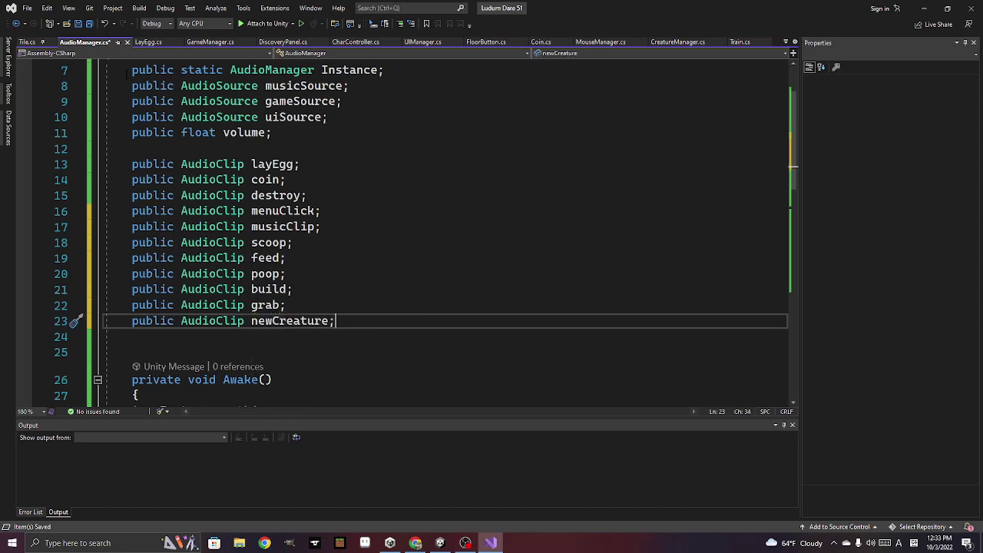
key("ctrl+s")
Append //done comments to the layEgg, coin and destroy clip declarations
left_click(308, 166)
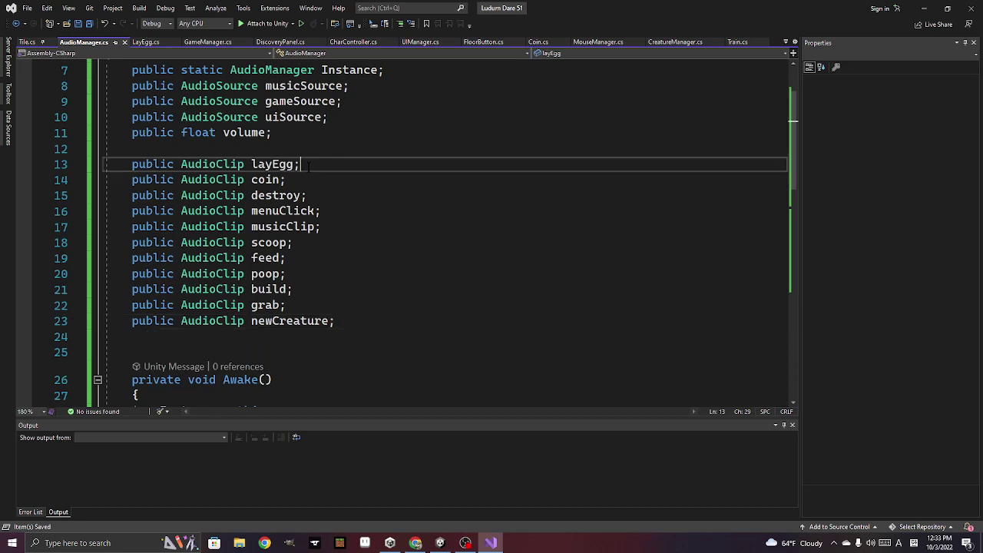
type("  //")
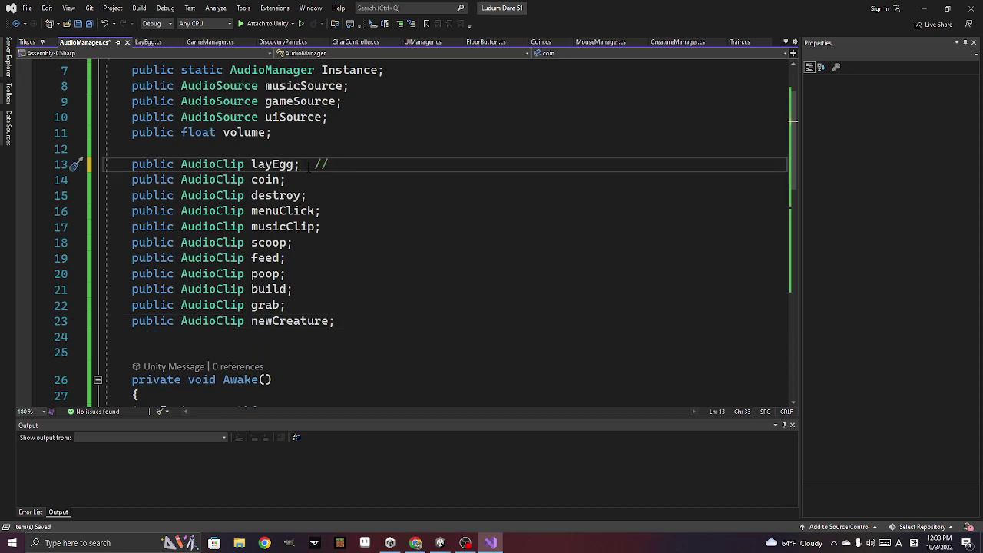
type("done")
key("ctrl+shift+Left")
key("ctrl+shift+Left")
key("ctrl+c")
key("Down")
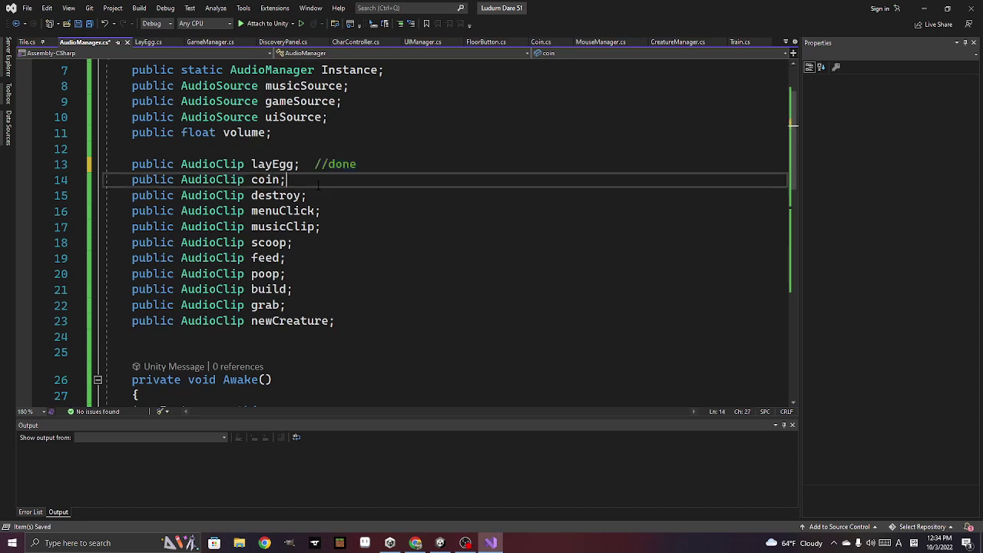
key("ctrl+v")
key("Down")
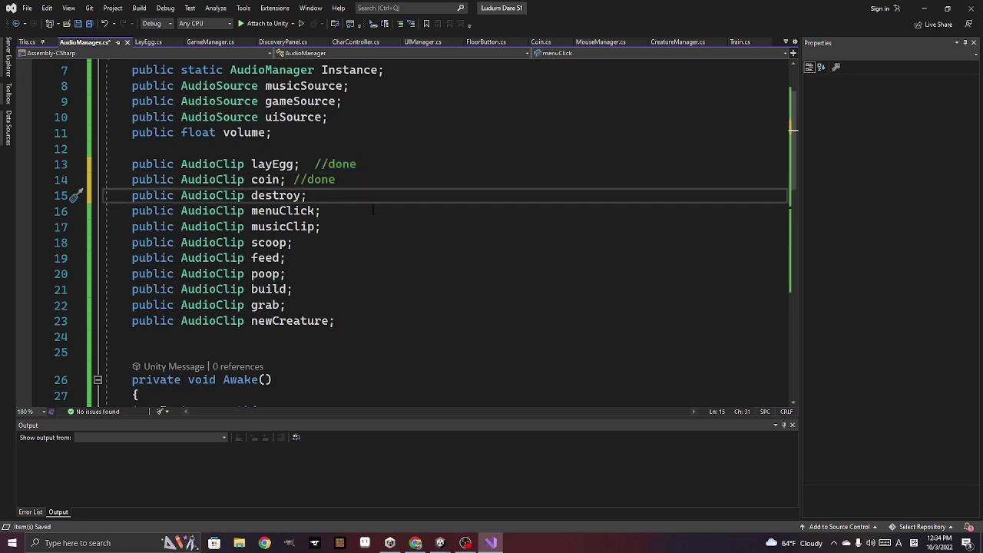
key("ctrl+v")
In UIManager.cs, add a new public void ClickAMenu() method after the last method
left_click(410, 45)
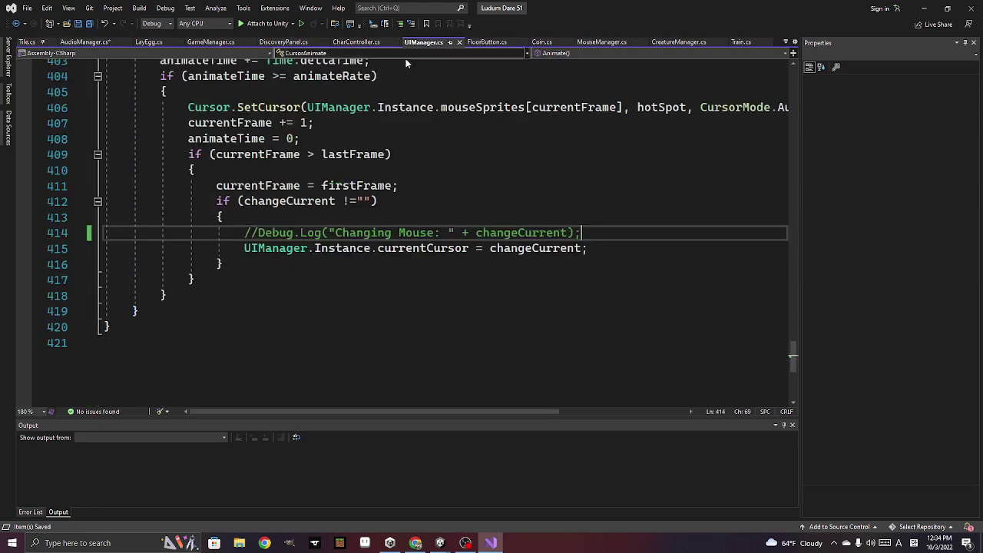
scroll(166, 235, "down", 2)
left_click(167, 218)
key("Return")
key("Return")
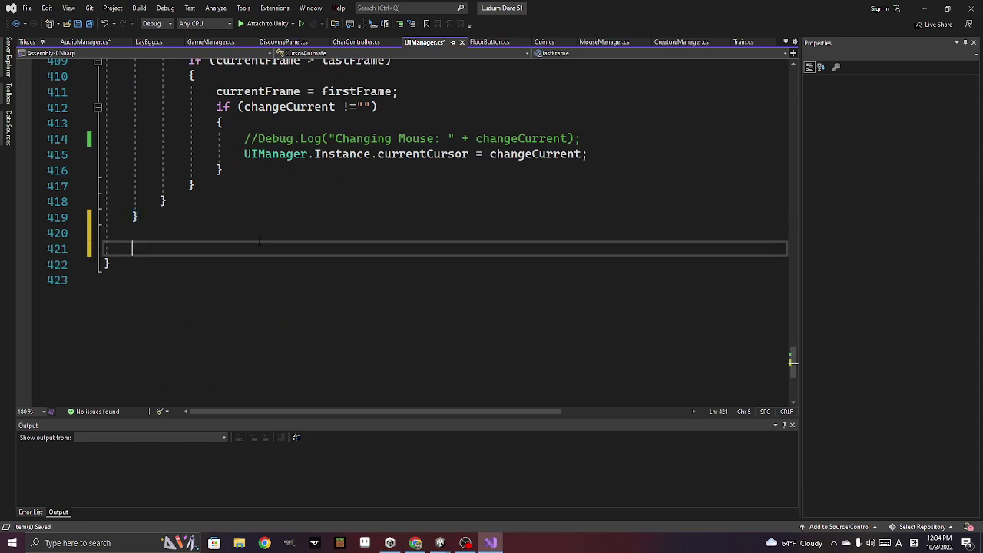
type("public ")
type("void ")
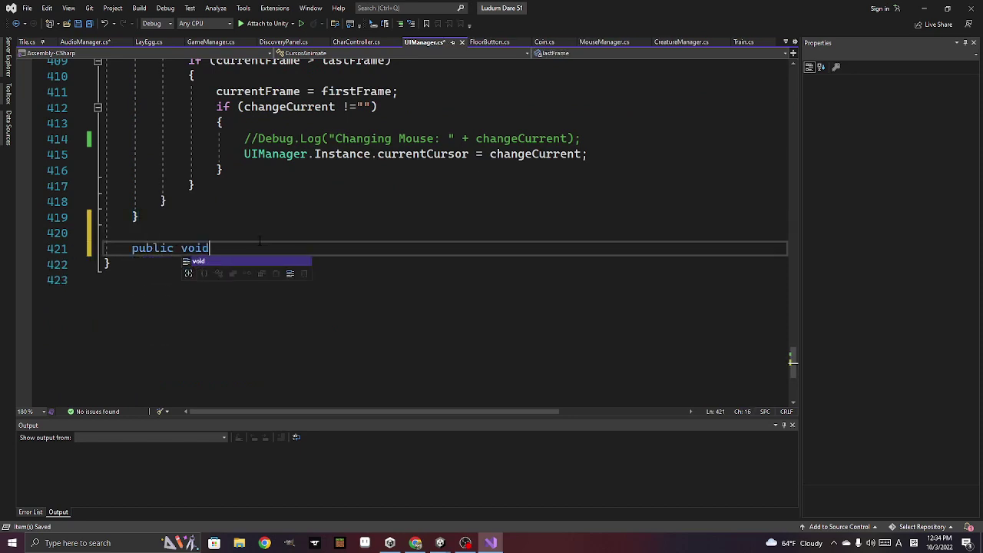
type("ClickA")
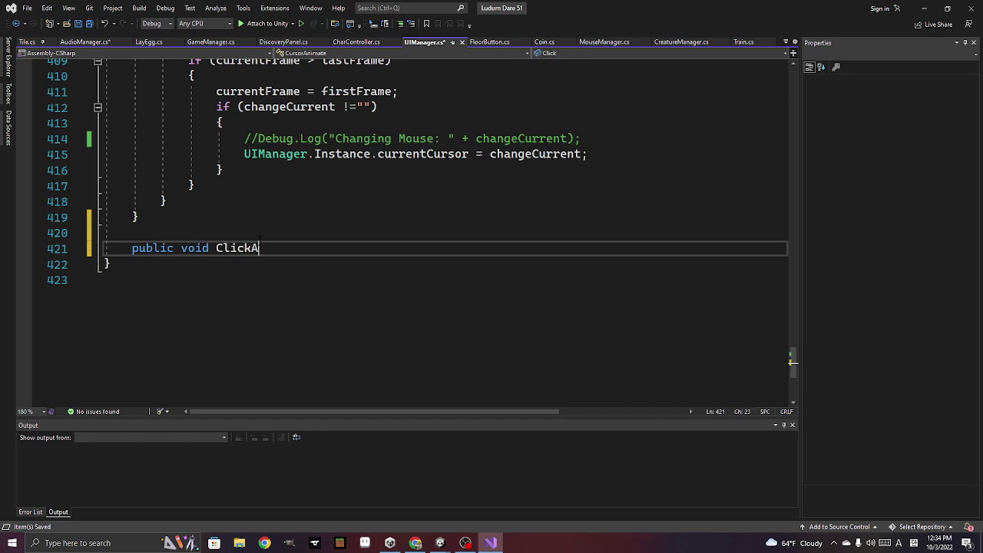
type("Menu")
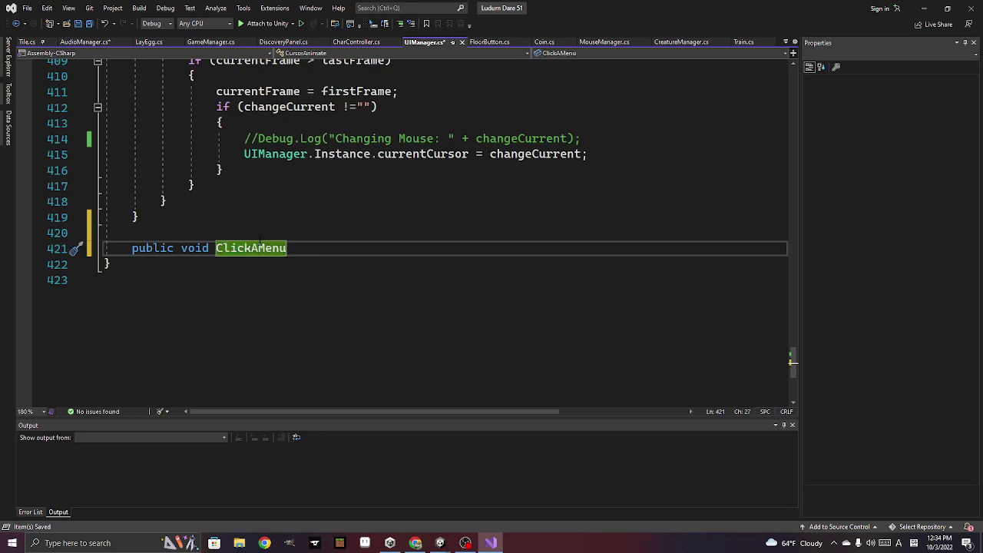
type("(){")
key("Return")
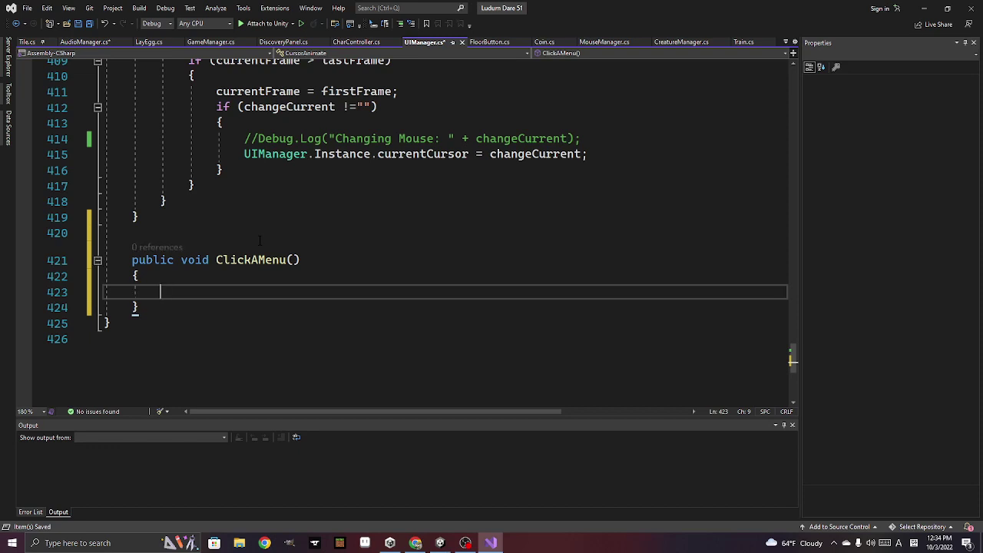
Make ClickAMenu call AudioManager.Instance.PlayUISFX(AudioManager.Instance.menuClick);
type("audio")
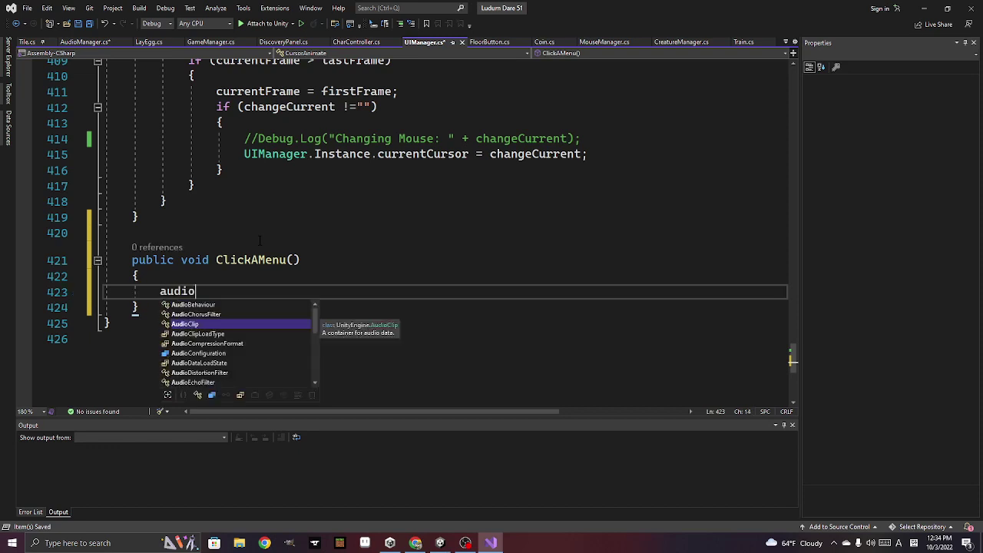
type("man")
key("Tab")
type(".")
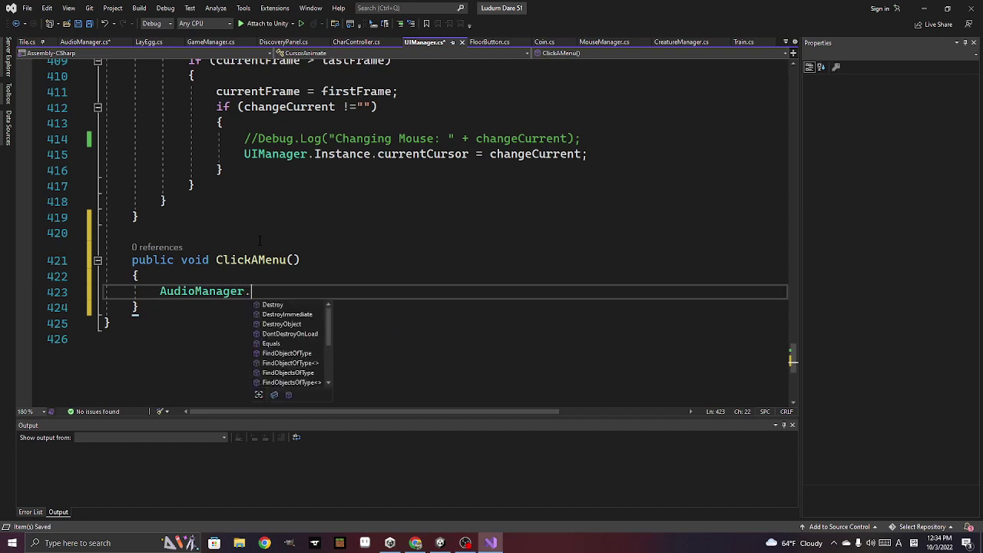
type("Instance.")
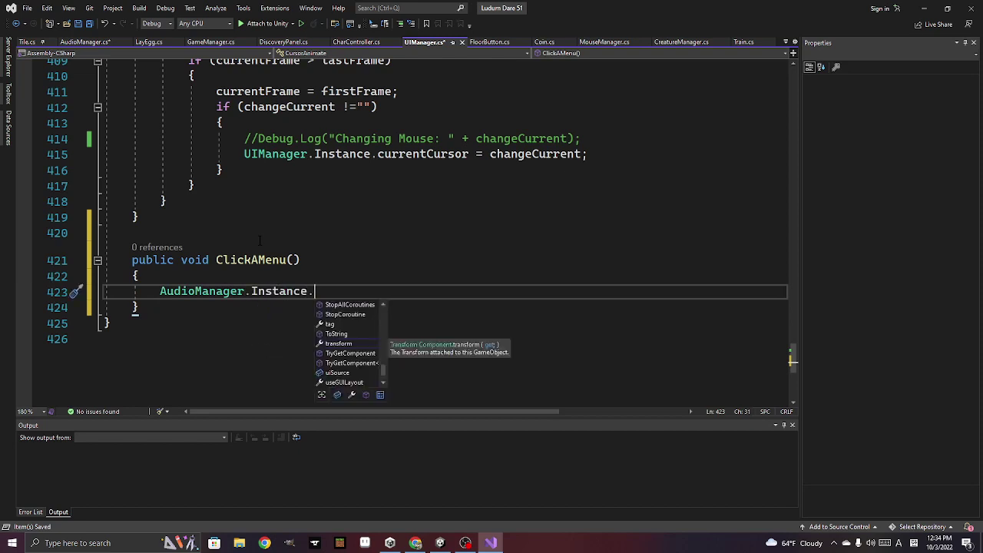
type("pla")
key("Down")
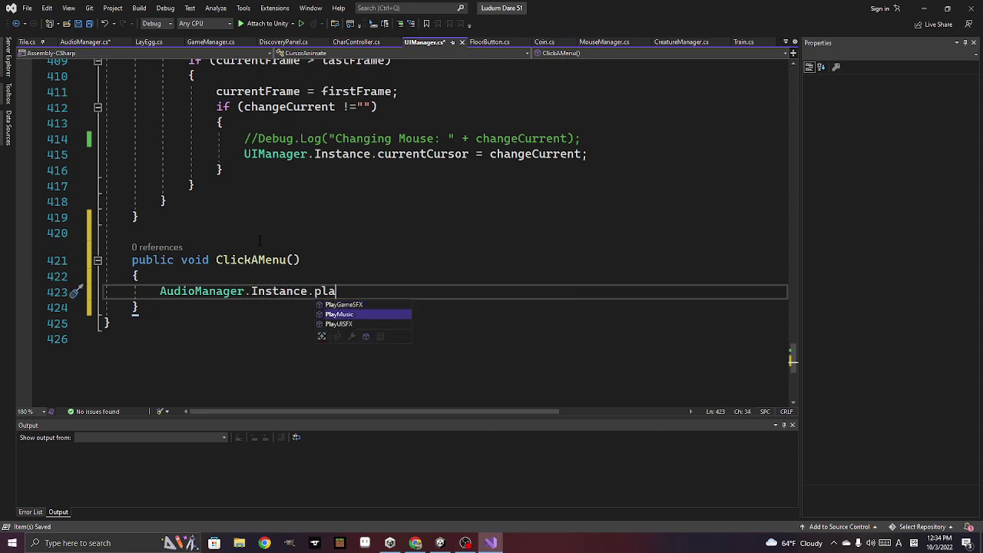
key("Down")
key("Tab")
type("(")
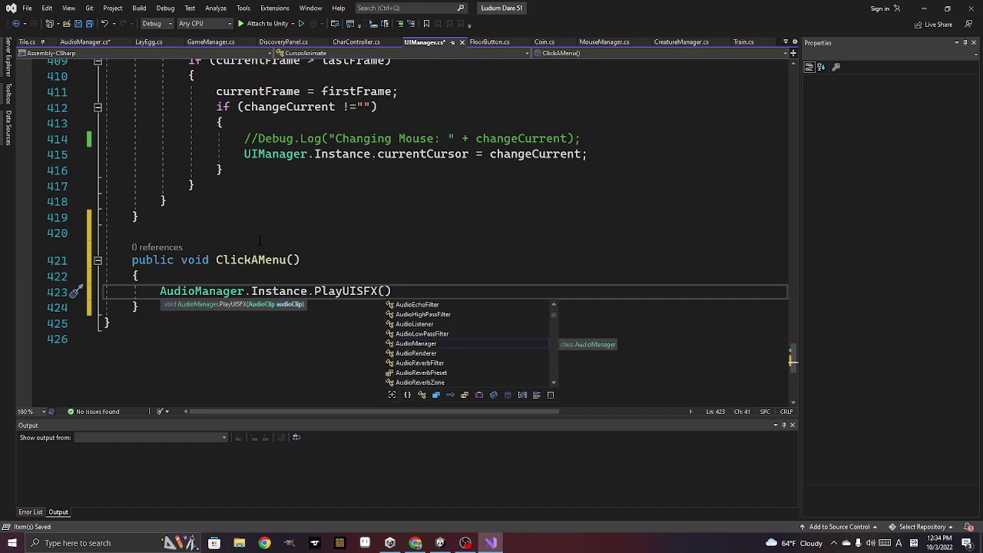
type("audi")
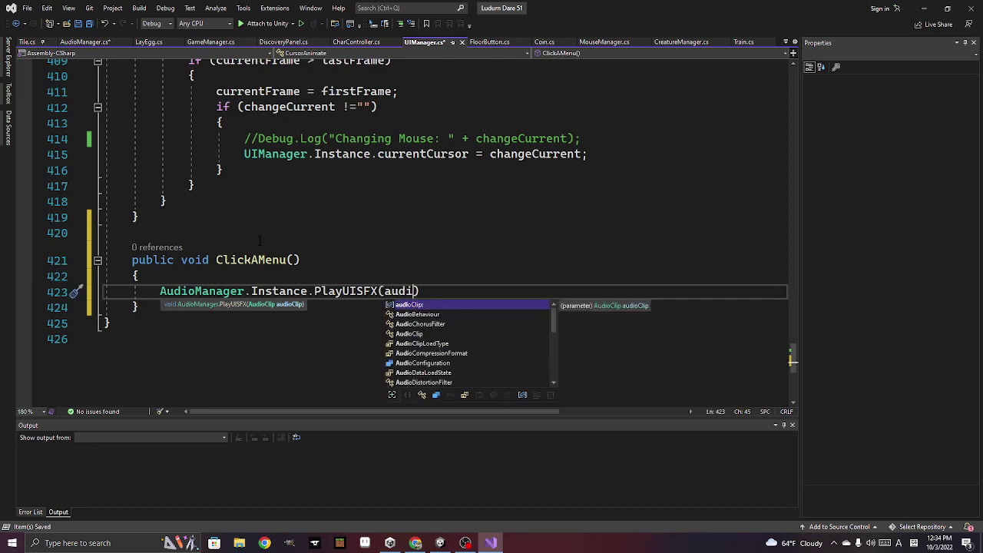
type("o")
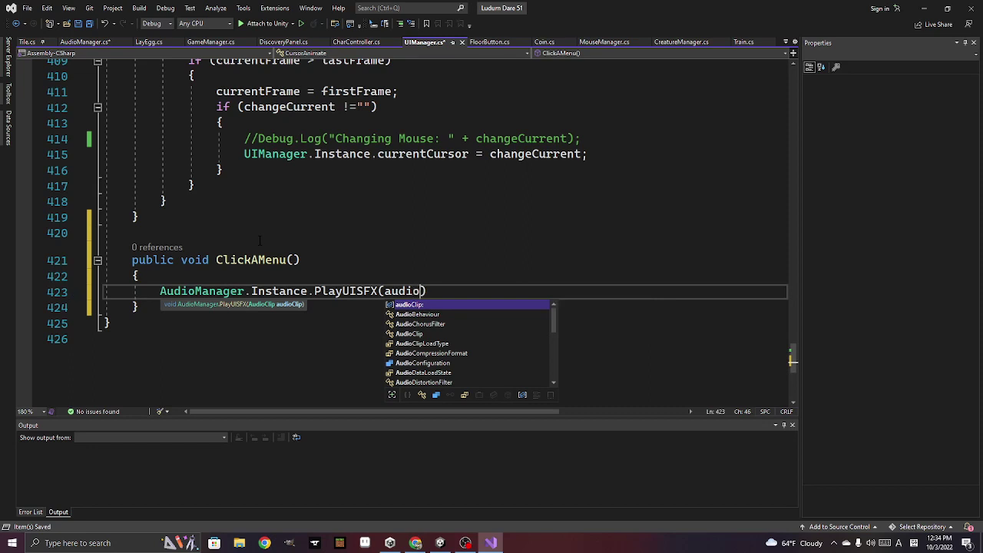
type("Ma")
key("Tab")
type(".")
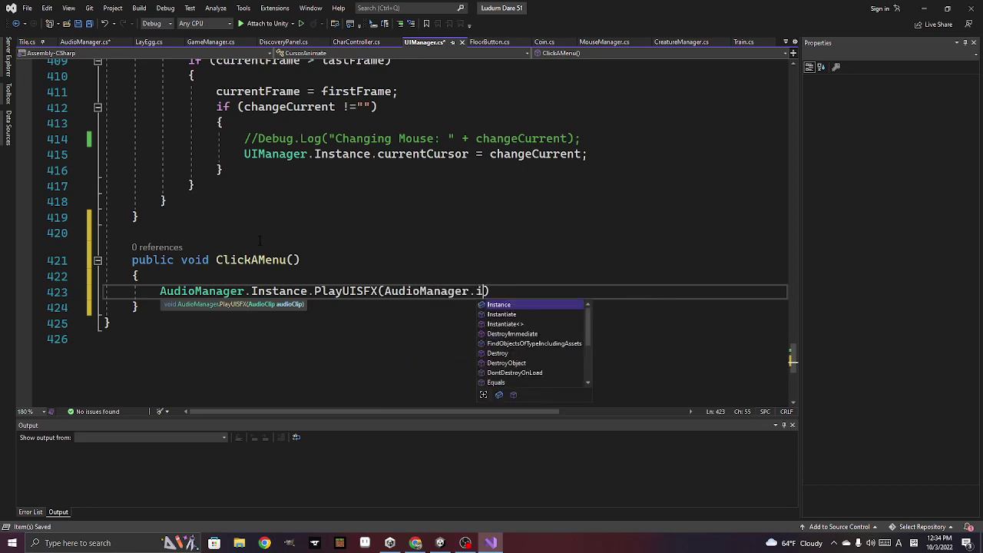
type("ins")
key("Tab")
type(".Pl")
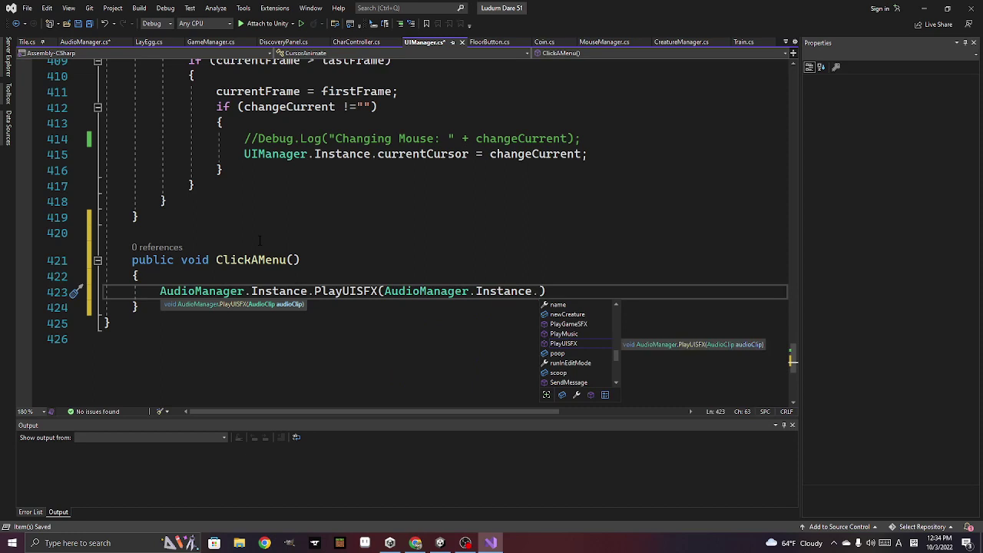
type("a")
key("BackSpace")
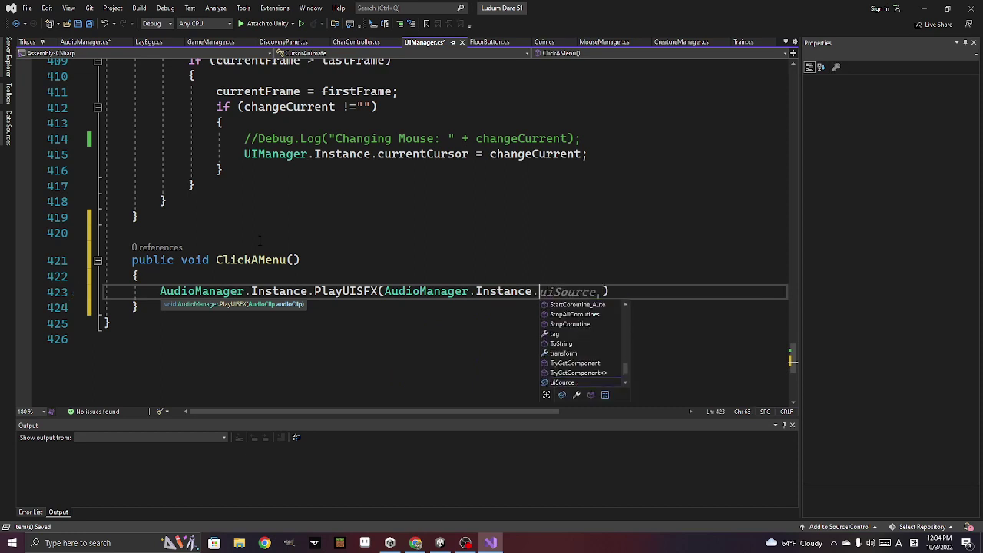
key("BackSpace")
type(".mn")
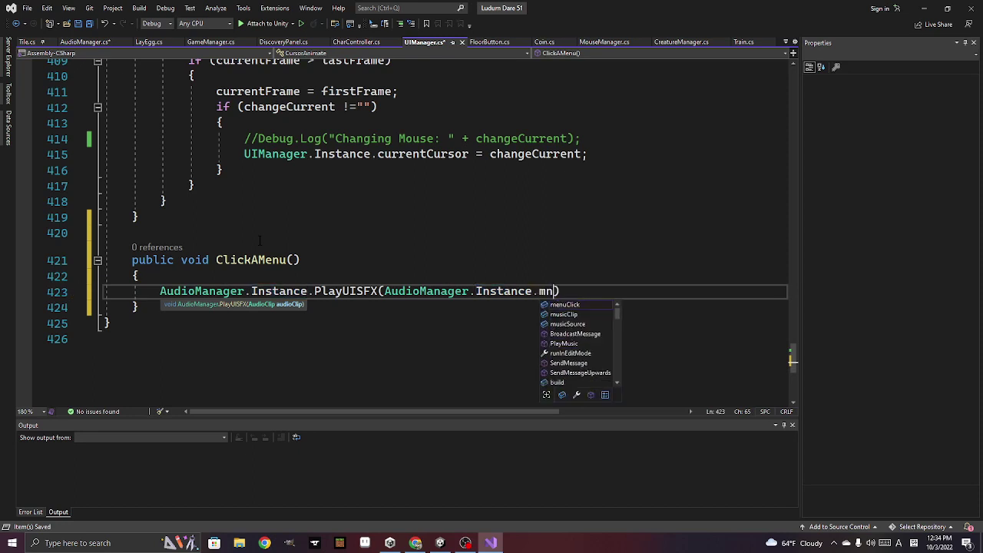
type(")")
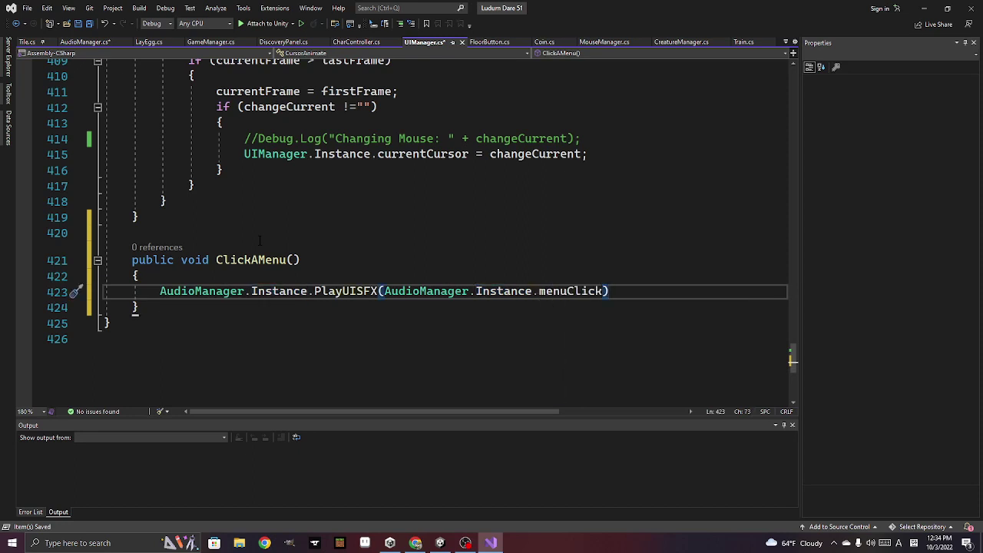
type(";")
Save all edited scripts with Ctrl+Shift+S
left_click_drag(616, 292, 159, 291)
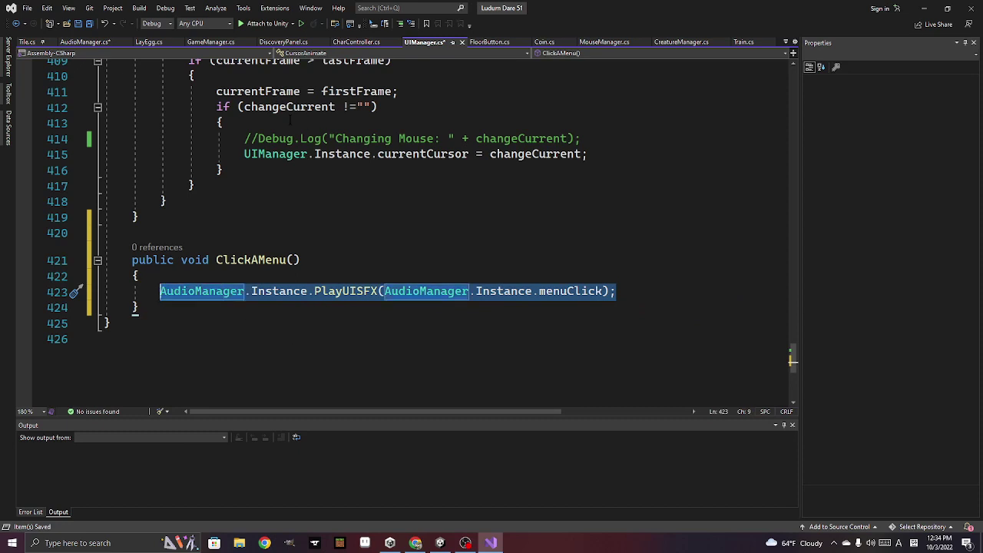
key("ctrl+shift+s")
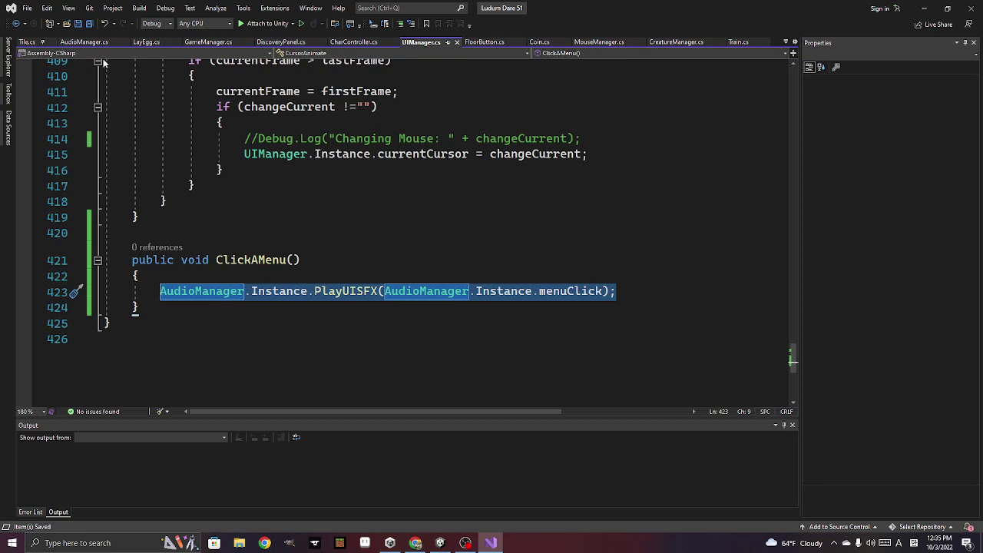
left_click(85, 41)
Add a //done comment after the menuClick declaration and save AudioManager.cs
left_click(359, 210)
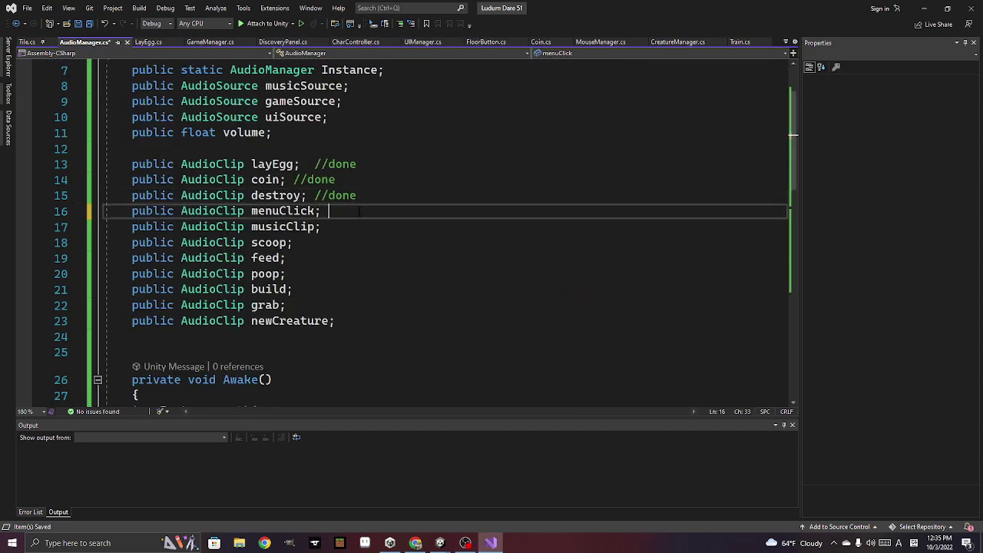
type("//done")
left_click(318, 243)
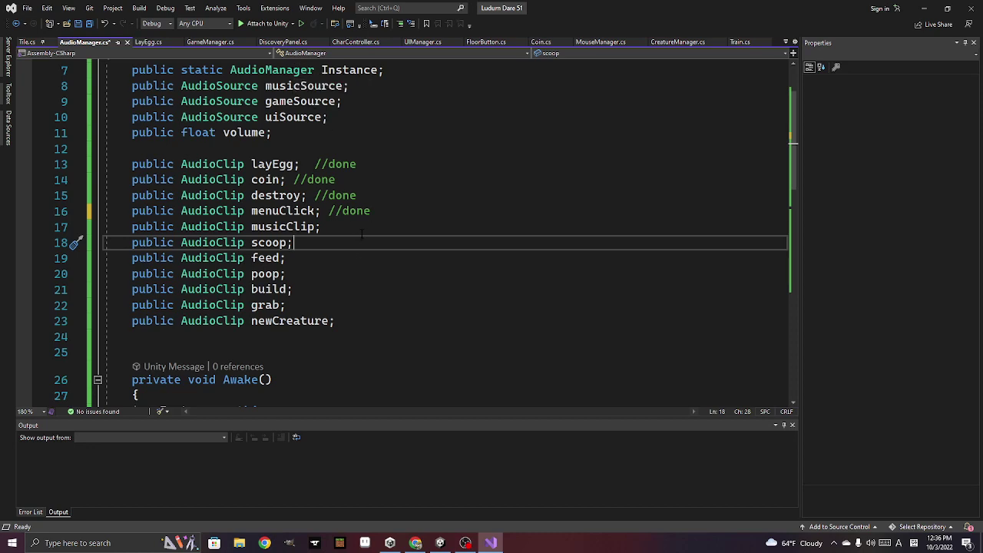
left_click(85, 21)
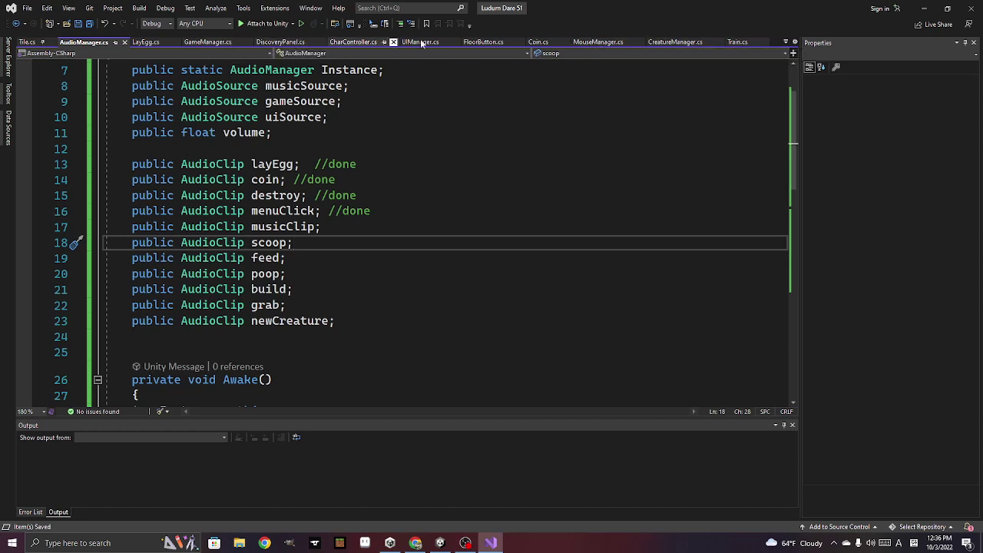
Open MouseManager.cs and collapse the DestroyObject method body
left_click(591, 42)
scroll(360, 212, "up", 4)
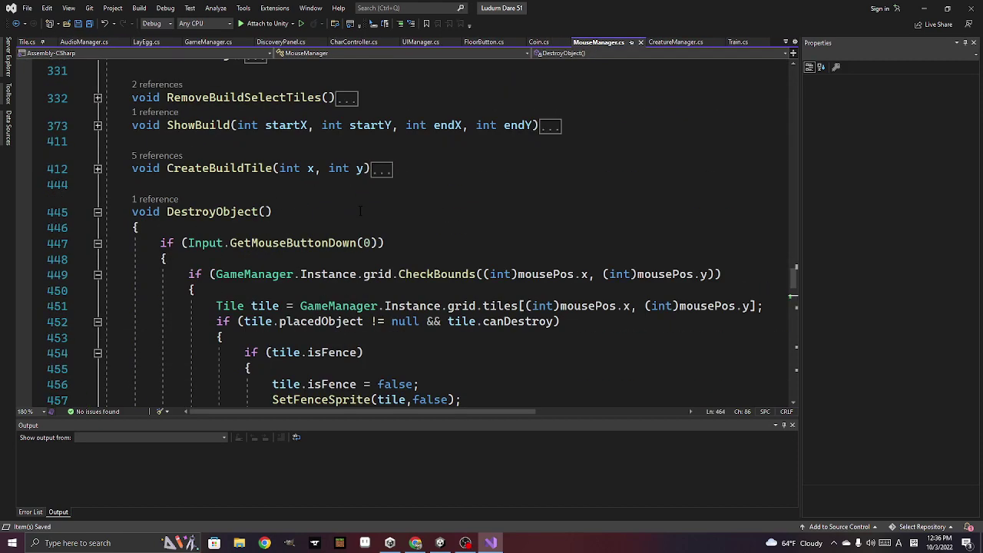
left_click(98, 212)
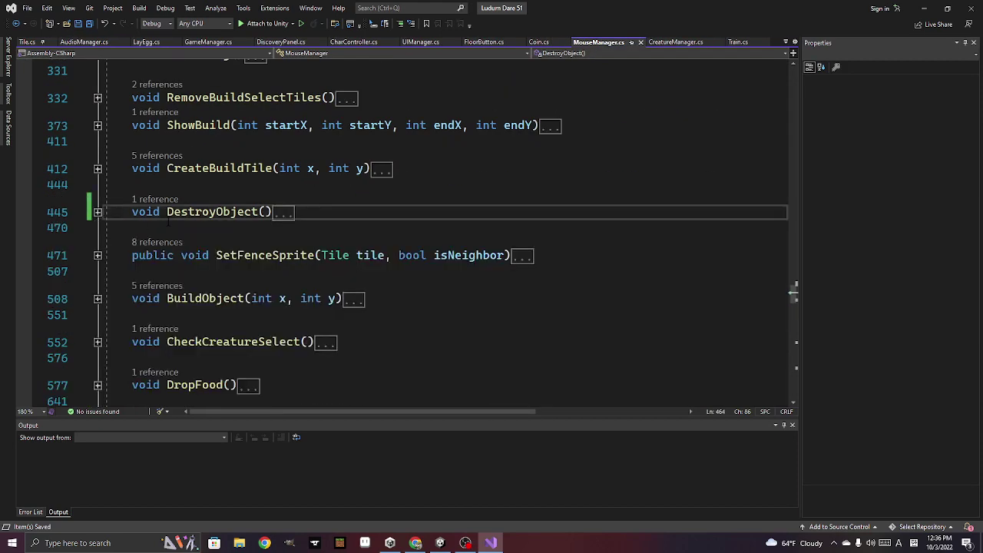
scroll(138, 261, "down", 2)
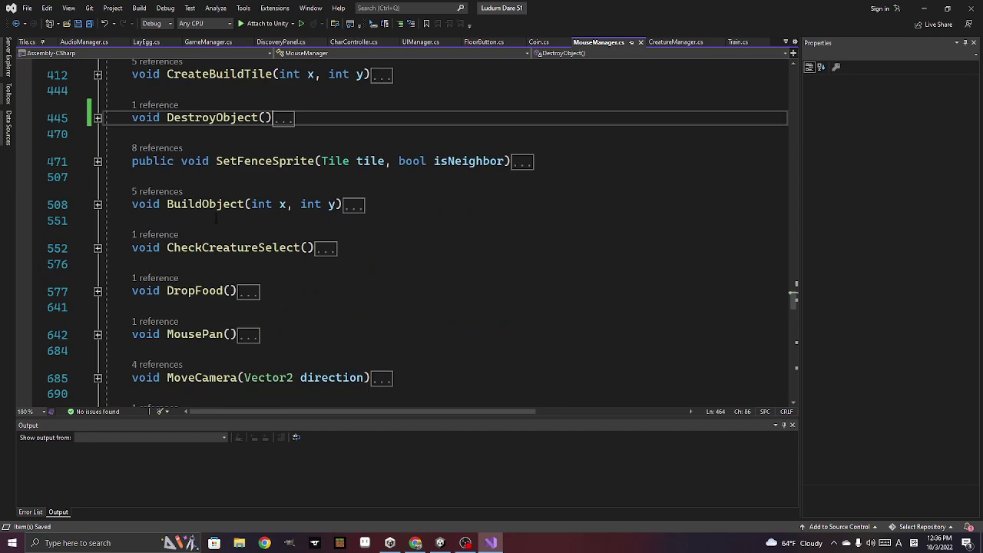
scroll(141, 278, "down", 1)
scroll(143, 276, "down", 3)
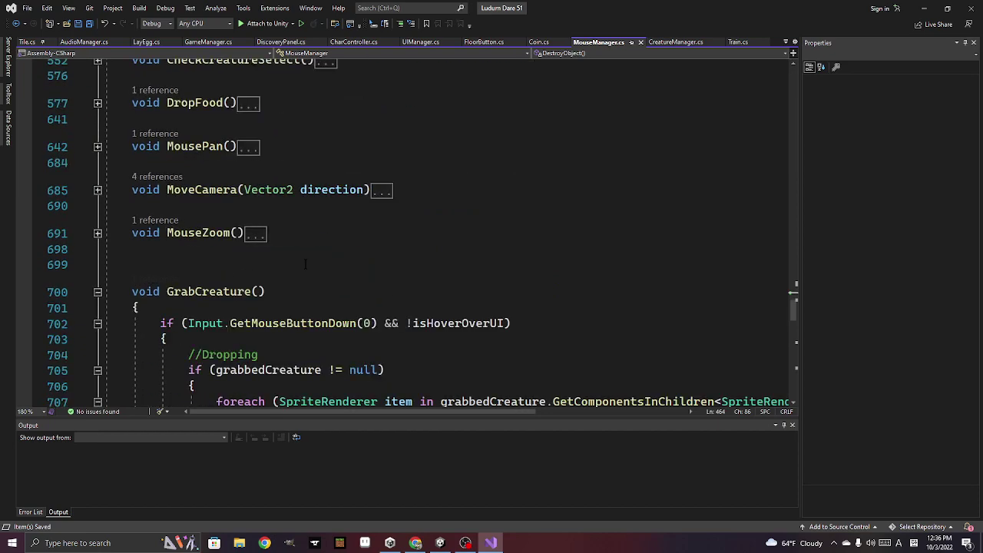
Locate the creature-grabbing branch inside the GrabCreature method
left_click(97, 292)
scroll(135, 289, "down", 3)
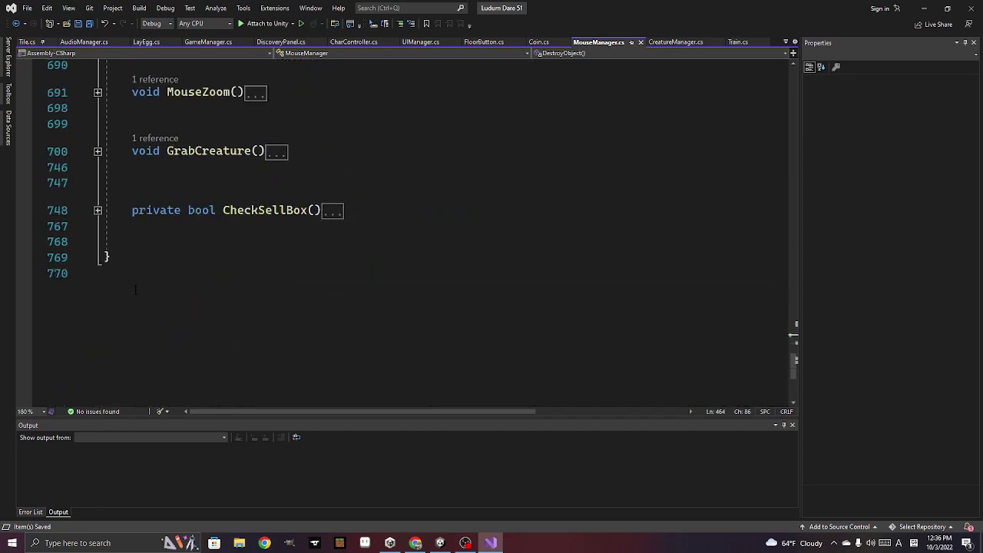
left_click(97, 151)
scroll(261, 257, "down", 5)
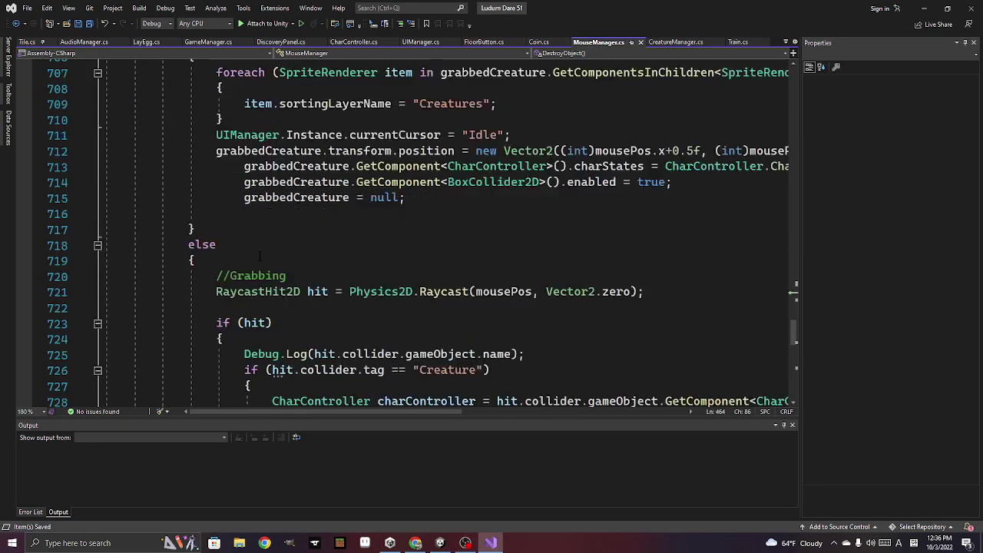
scroll(380, 256, "down", 4)
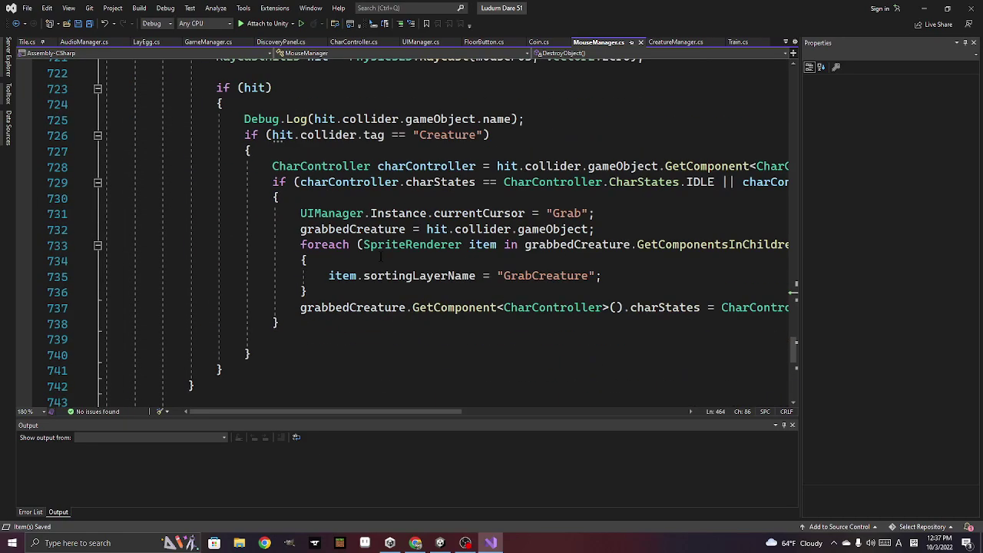
scroll(380, 256, "up", 2)
scroll(380, 256, "down", 3)
scroll(252, 148, "up", 2)
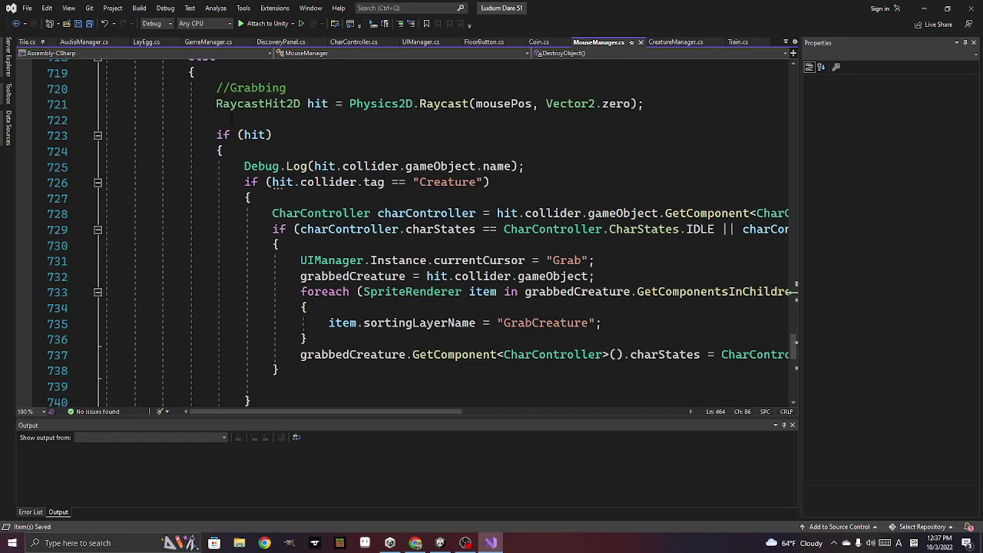
scroll(248, 242, "down", 2)
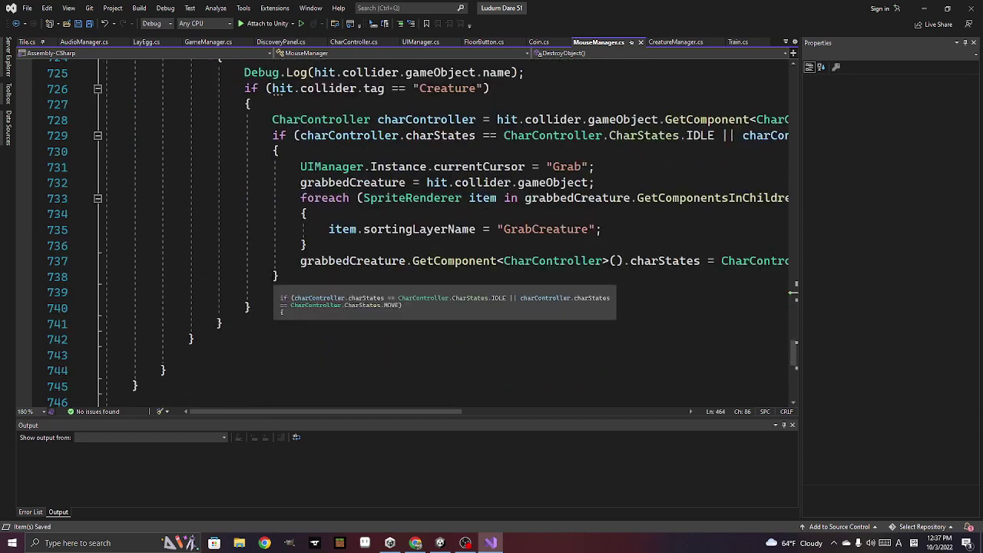
Add a PlayUISFX call after the grab state line, changing menuClick to grab
left_click(286, 274)
key("ctrl+Return")
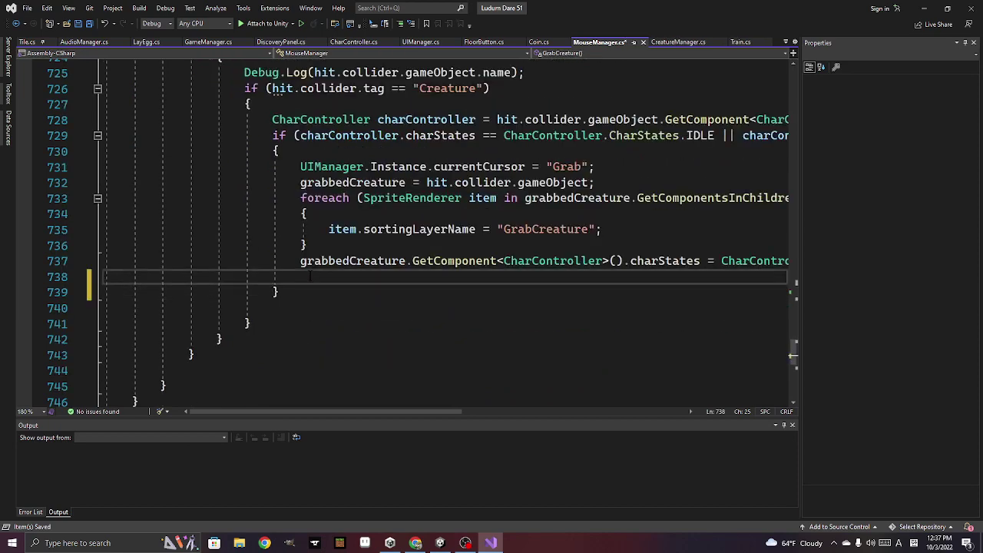
type("AudioManager.Instance.PlayUISFX(AudioManager.Instance.menuClick);")
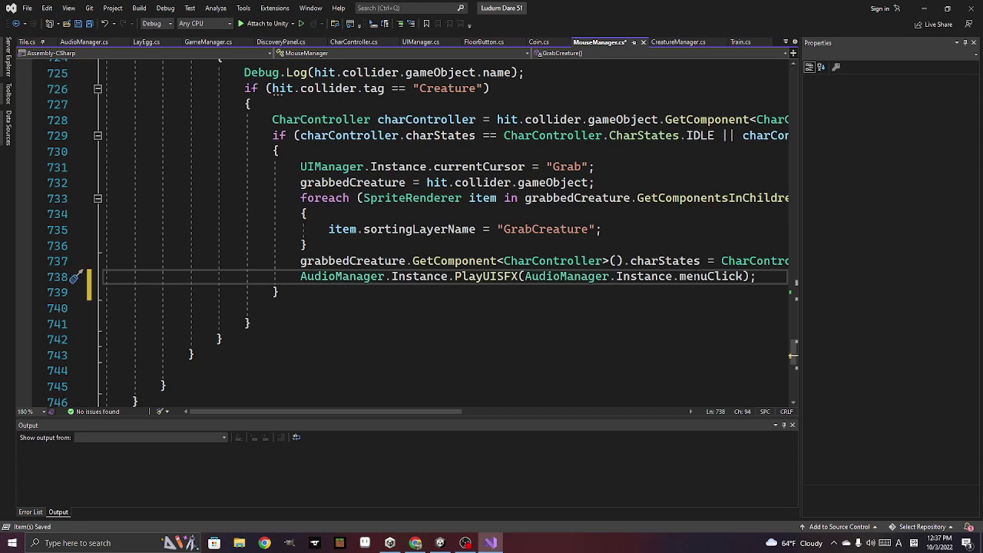
left_click_drag(744, 277, 679, 277)
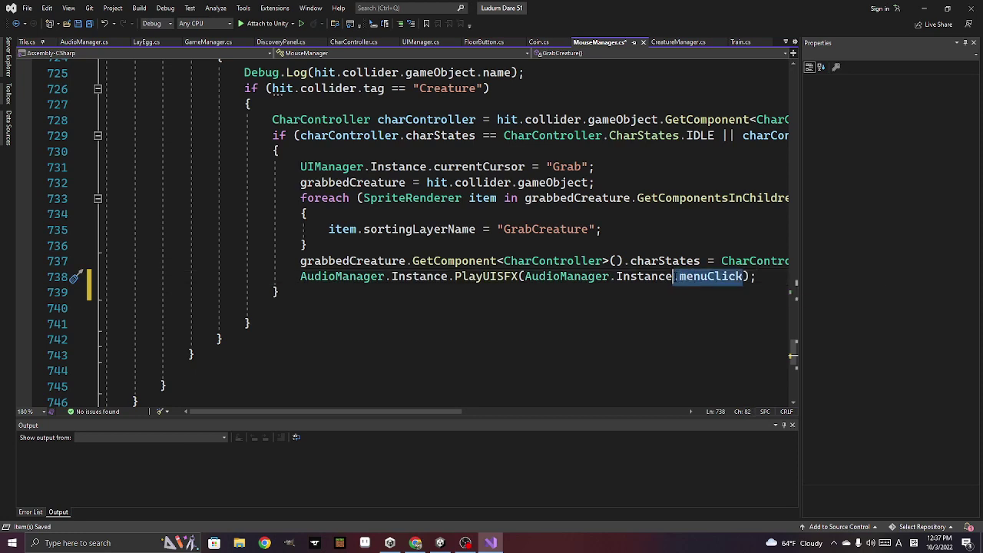
key("BackSpace")
type("grab")
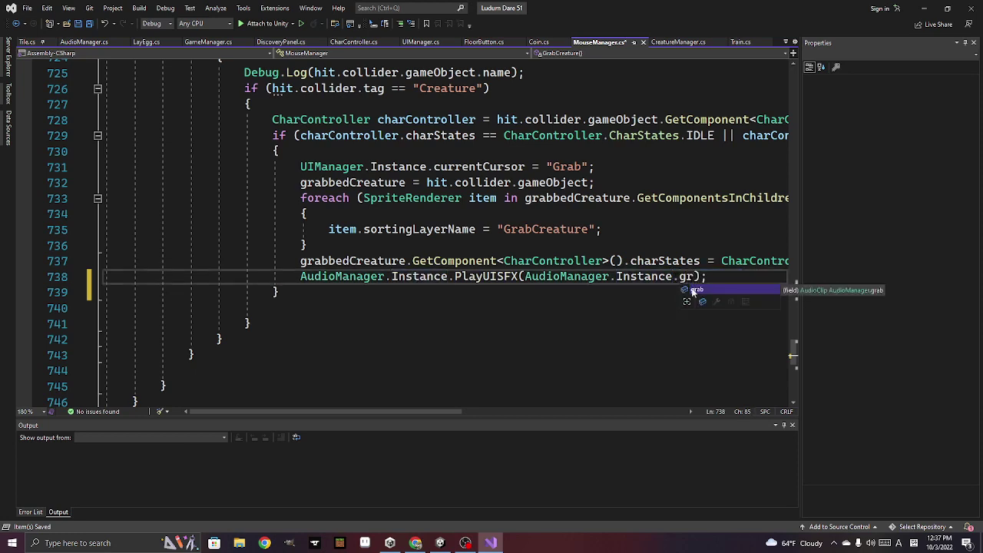
scroll(496, 274, "up", 4)
Collapse GrabCreature, expand BuildObject, and place the cursor on the empty line after SetFenceSprite
scroll(496, 271, "up", 6)
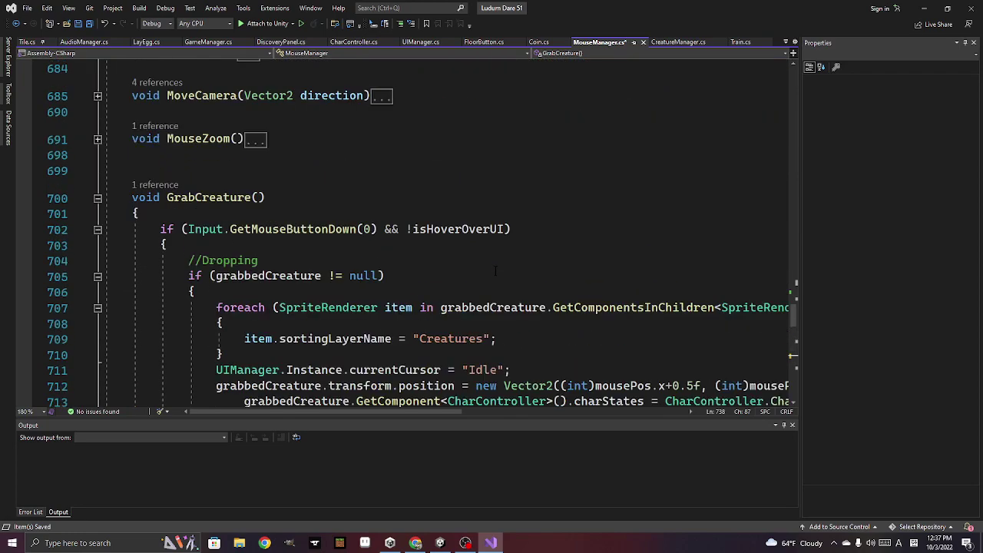
scroll(496, 271, "up", 4)
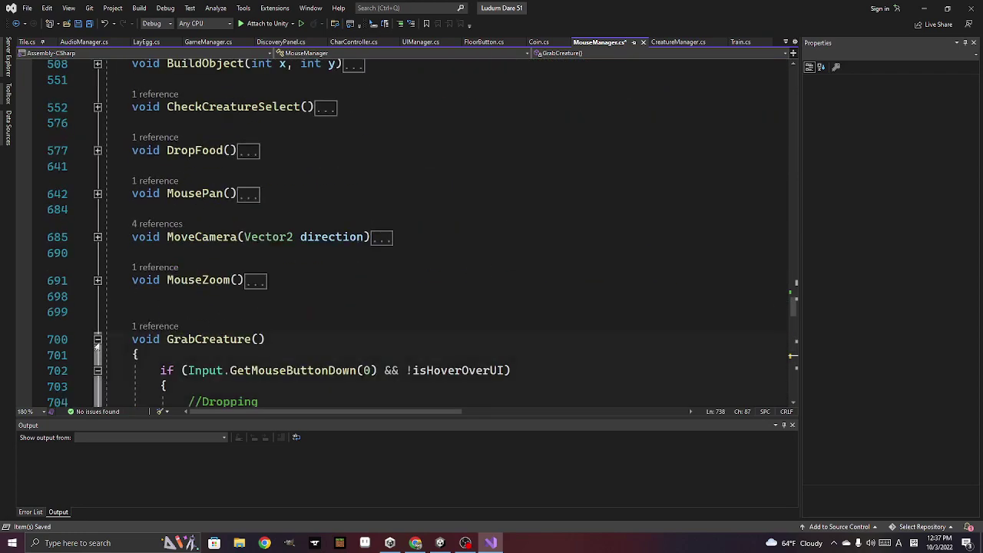
left_click(97, 339)
scroll(134, 303, "up", 3)
scroll(135, 303, "up", 1)
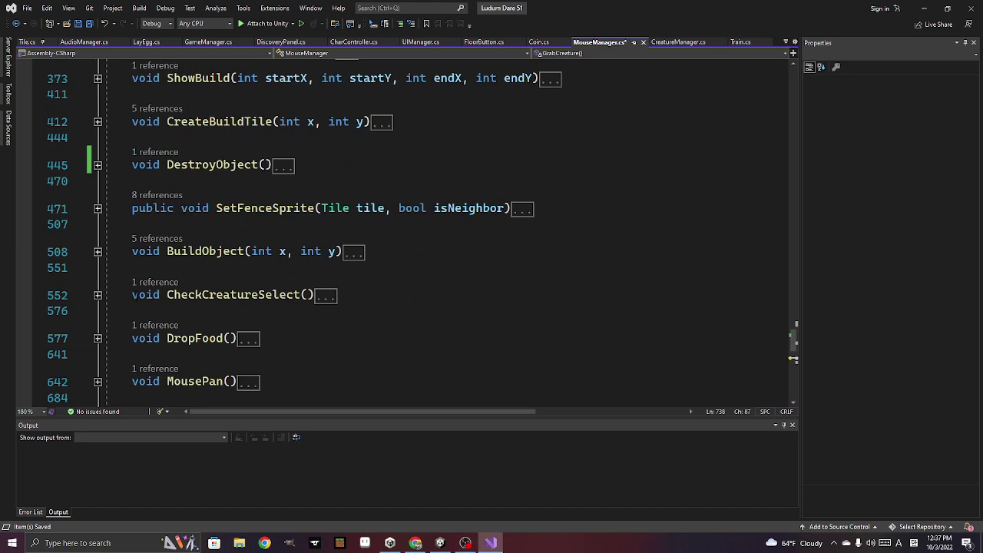
left_click(98, 252)
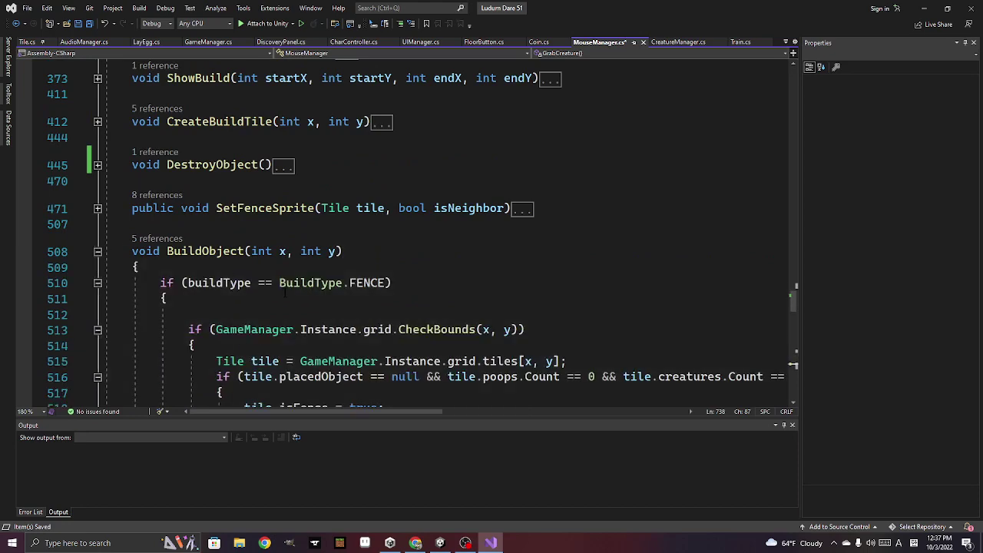
scroll(284, 292, "down", 7)
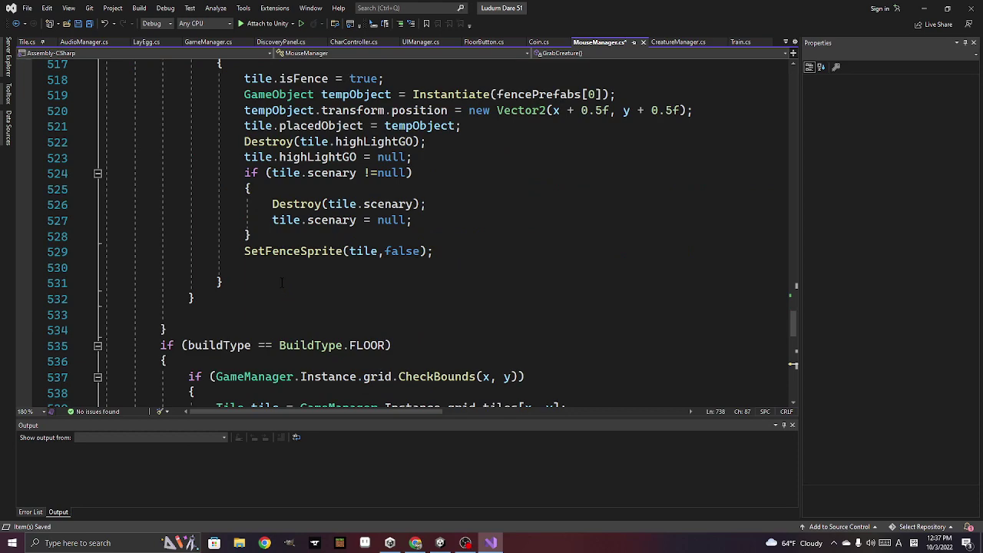
left_click(271, 269)
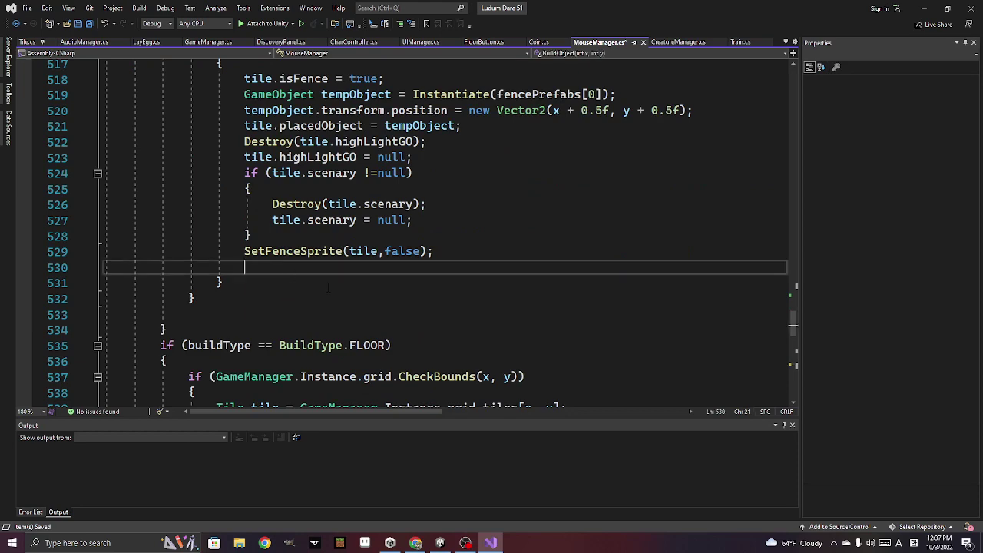
scroll(328, 287, "up", 2)
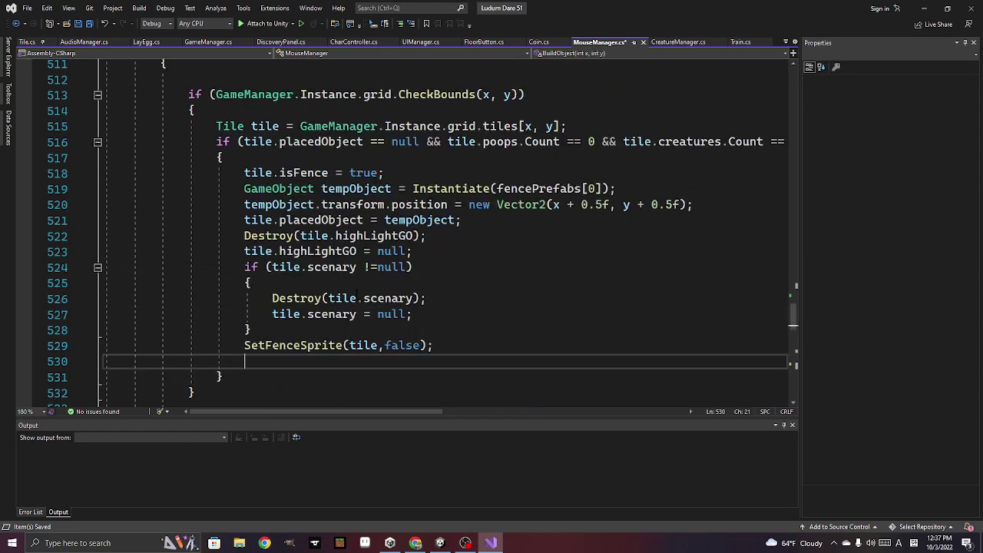
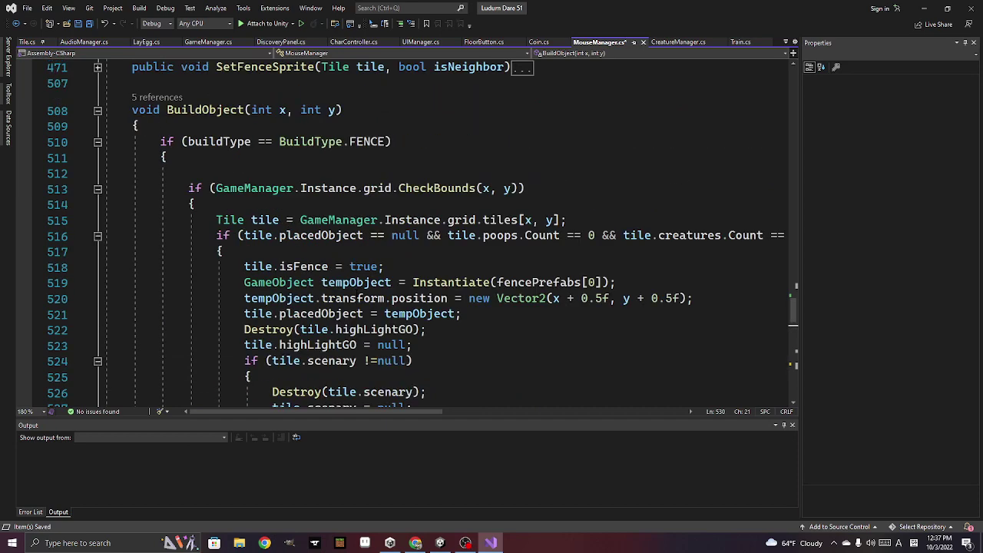
In Scoop(), add AudioManager.Instance.PlayUISFX(AudioManager.Instance.scoop) on line 193
scroll(415, 230, "down", 1)
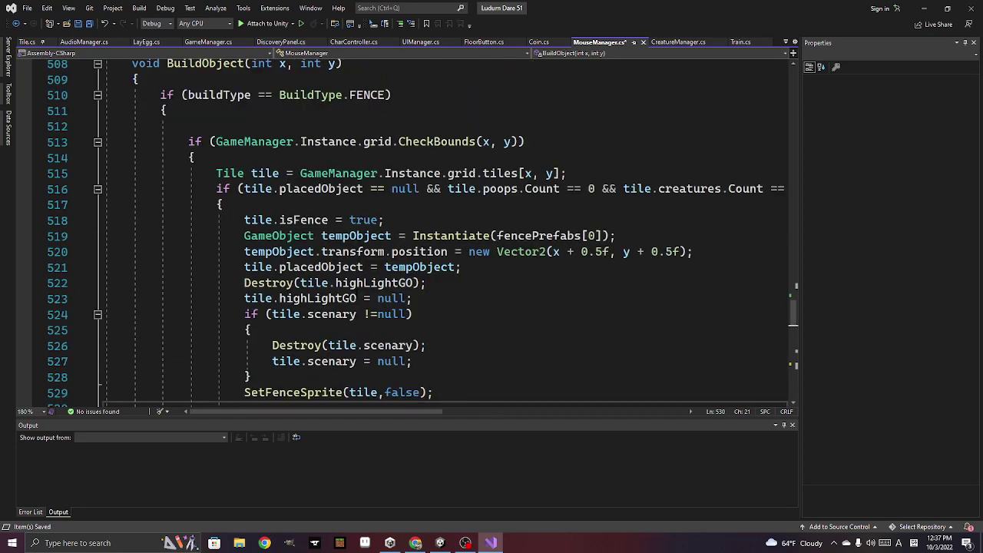
scroll(356, 295, "up", 2)
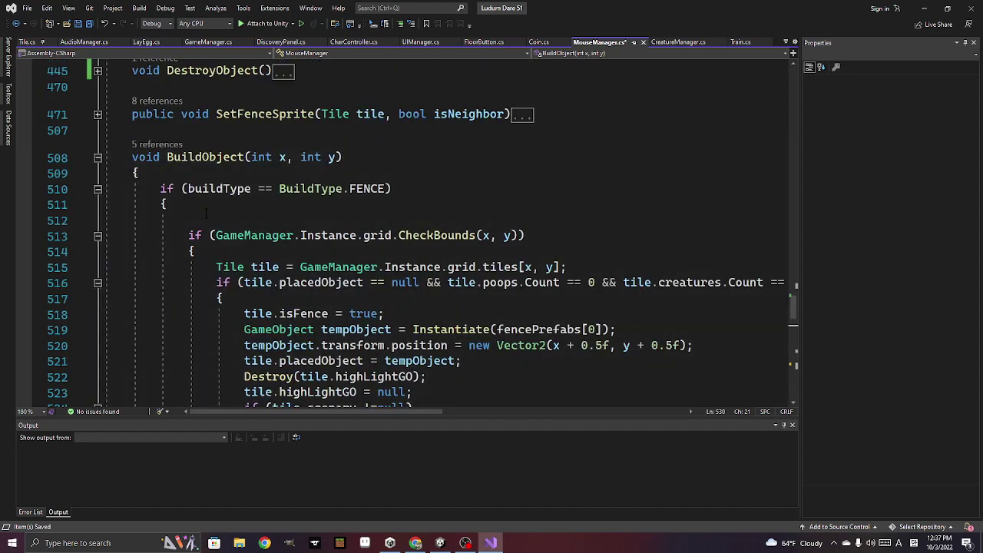
scroll(324, 298, "down", 2)
scroll(324, 298, "down", 2)
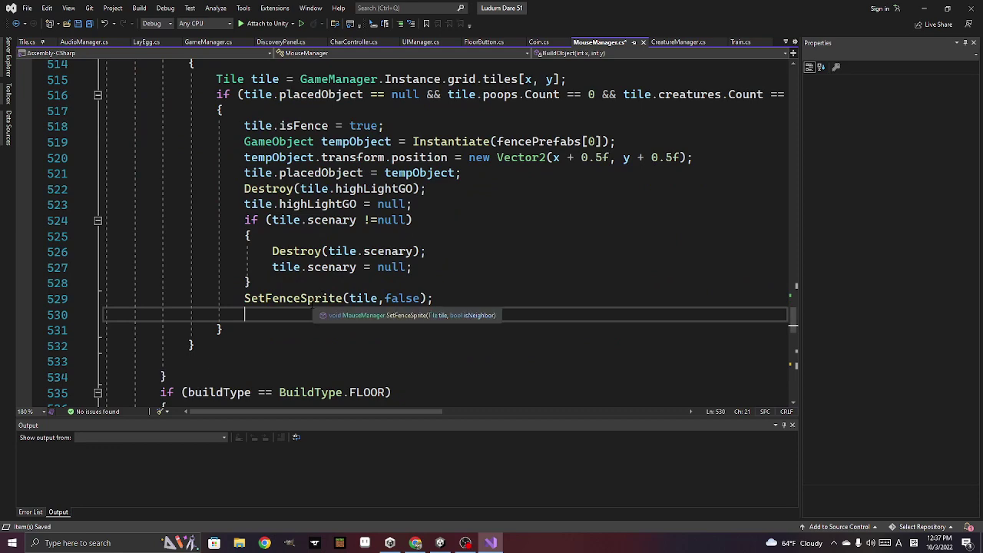
scroll(308, 301, "up", 3)
scroll(309, 301, "up", 2)
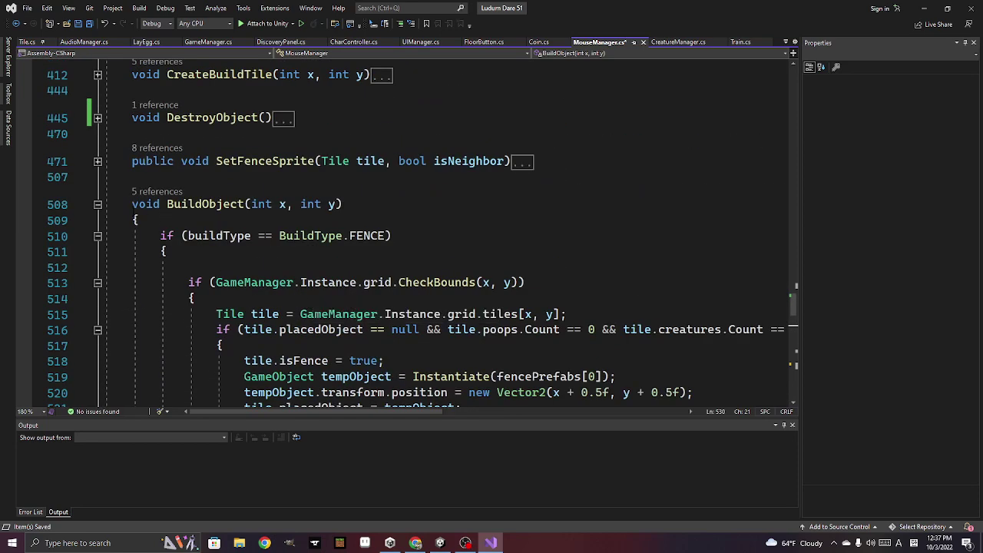
scroll(435, 240, "up", 3)
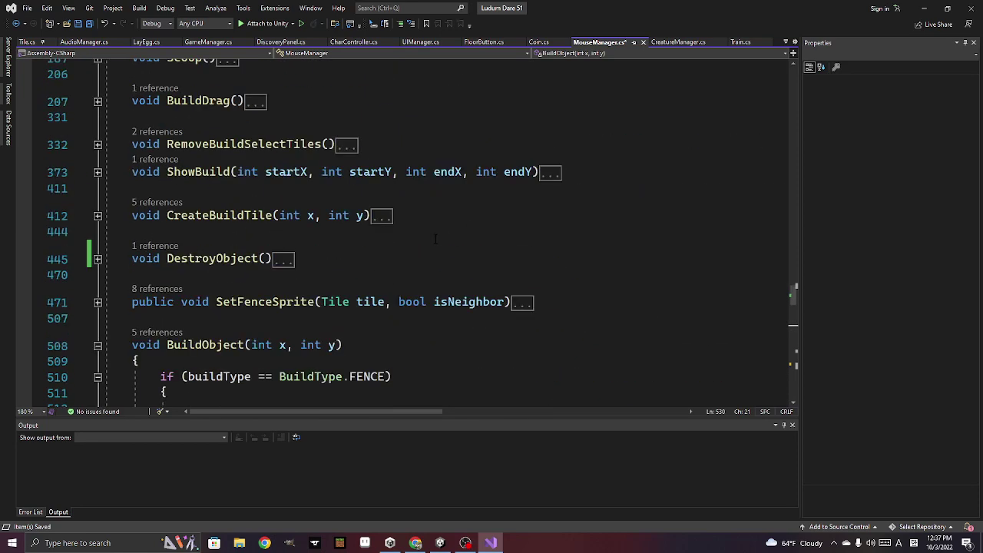
scroll(341, 269, "down", 1)
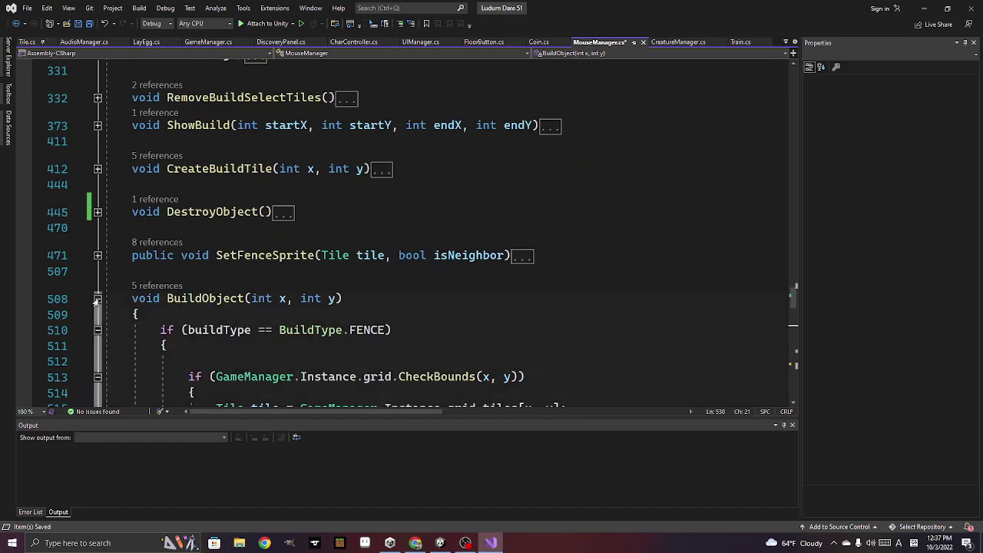
left_click(98, 299)
scroll(235, 270, "up", 3)
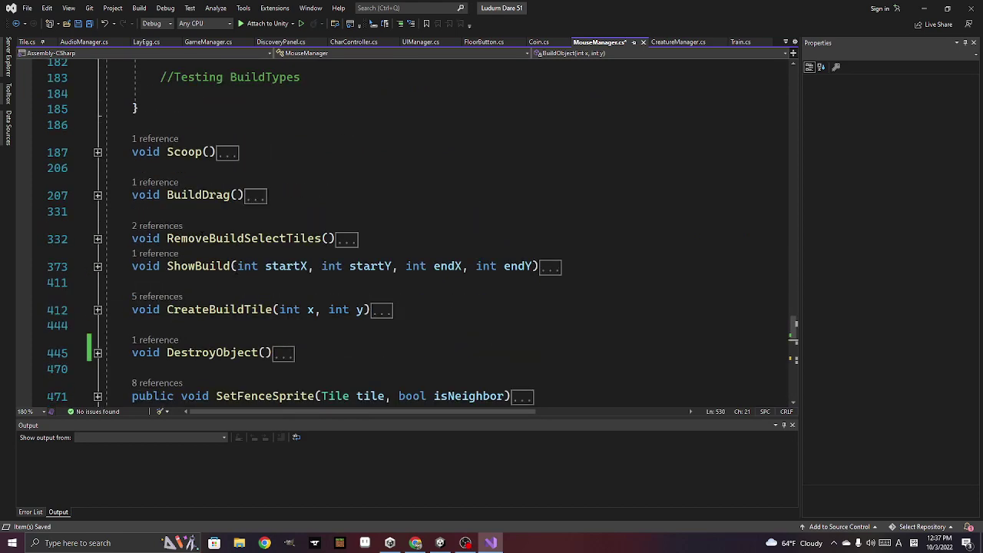
left_click(98, 152)
scroll(267, 285, "down", 2)
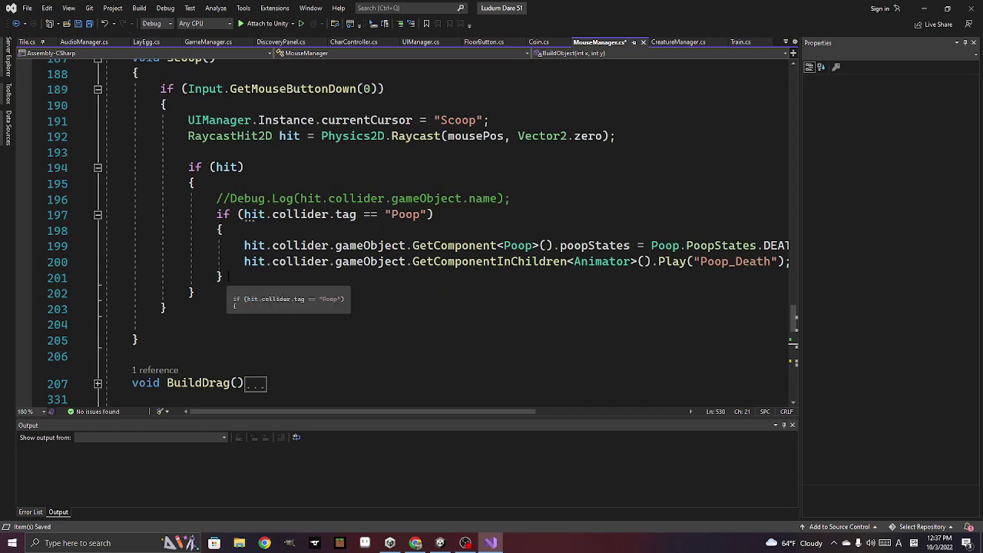
left_click(207, 295)
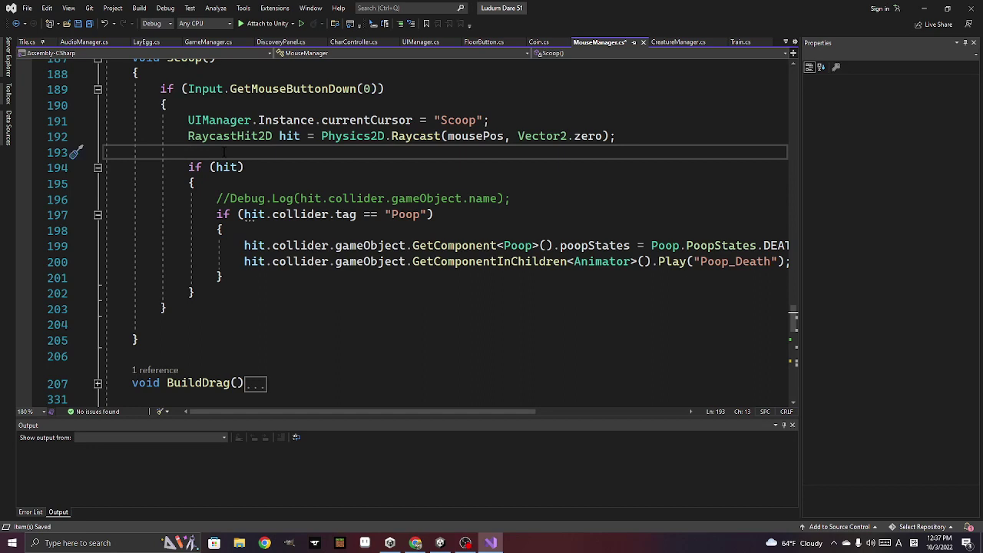
type("AudioManager.Instance.PlayUISFX(AudioManager.Instance.menuClick);")
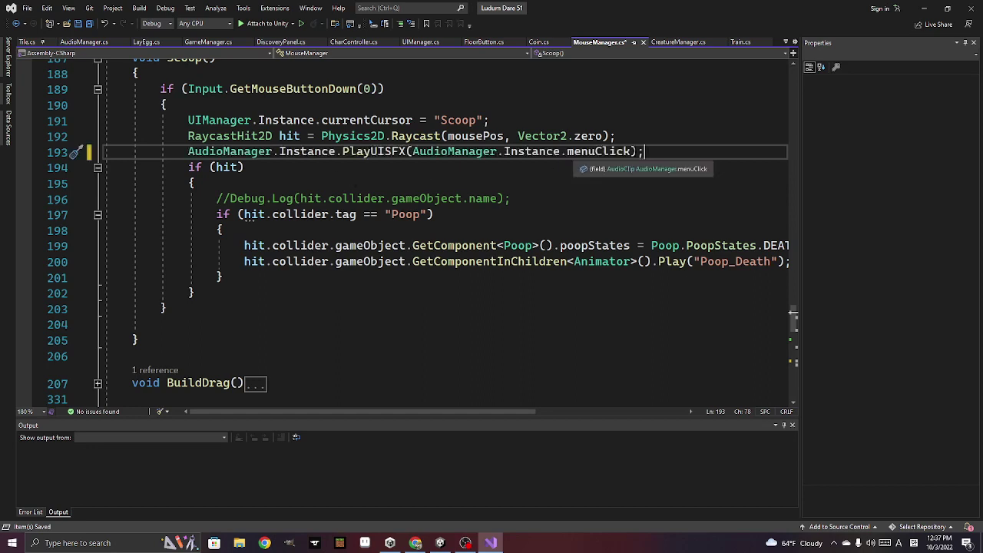
key("ctrl+Left")
key("ctrl+shift+Left")
type("s")
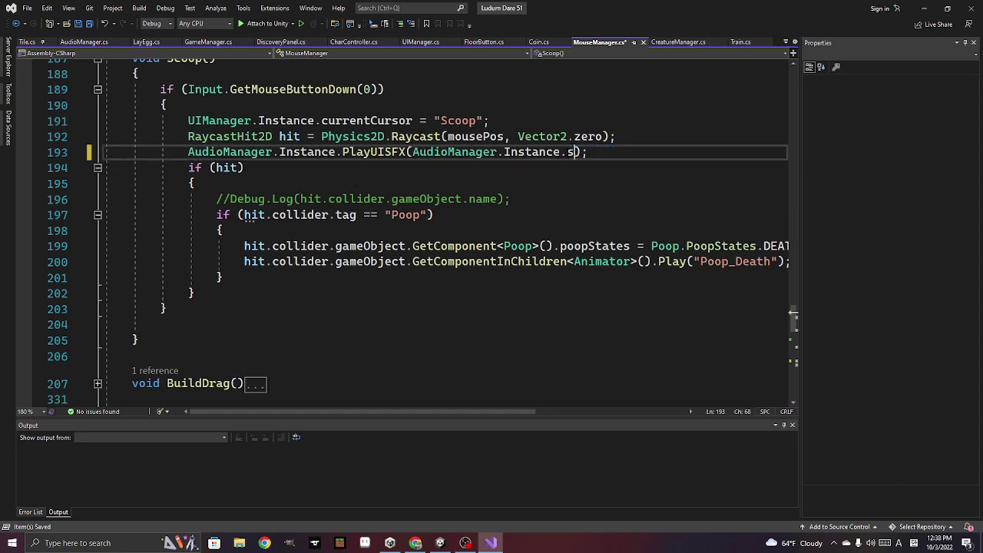
type("c")
type("oop")
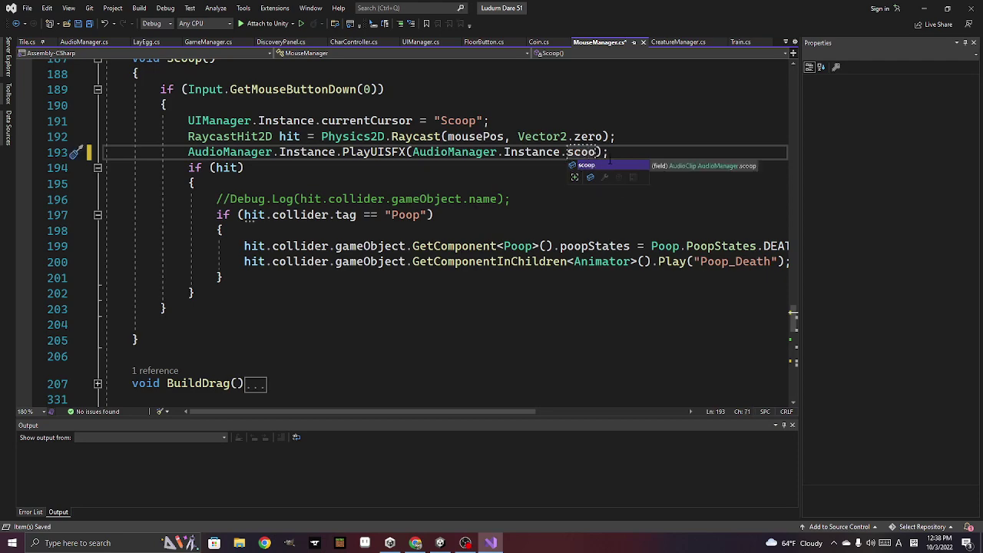
key("Escape")
Collapse every method in MouseManager.cs to its definition line with Ctrl+M, Ctrl+O
key("Down")
key("Down")
key("Down")
scroll(374, 250, "up", 3)
scroll(374, 250, "up", 3)
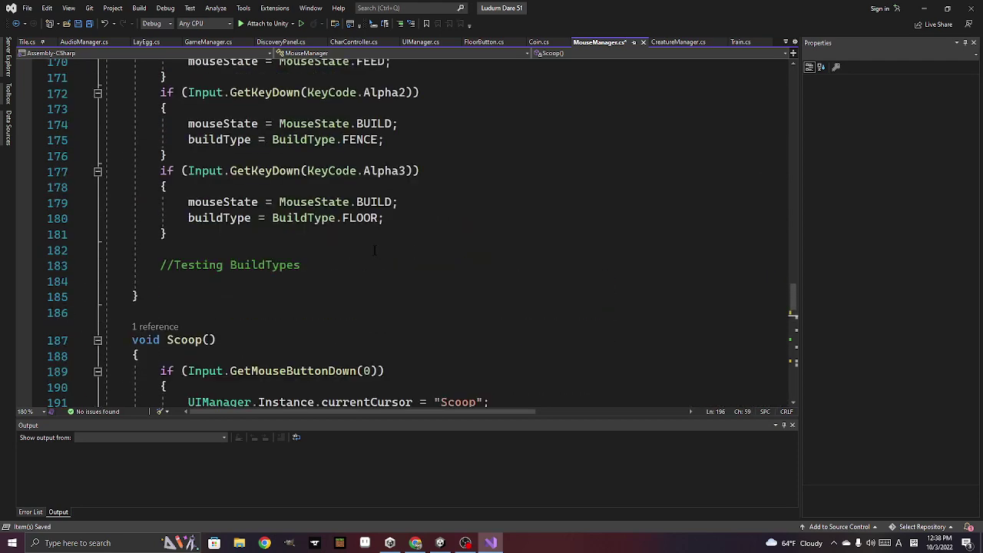
scroll(364, 257, "up", 2)
scroll(364, 257, "up", 2)
scroll(364, 257, "up", 2)
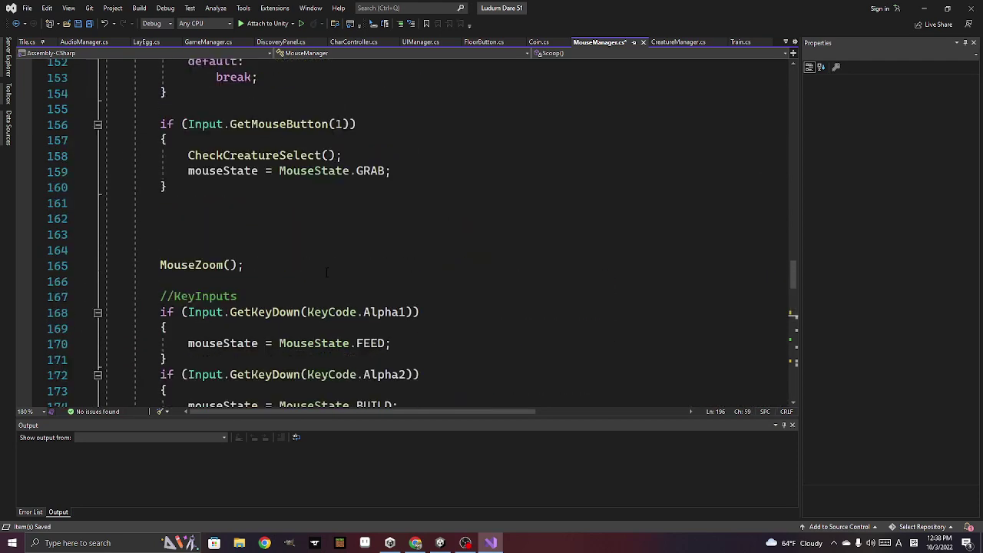
scroll(328, 267, "up", 3)
scroll(327, 265, "up", 2)
scroll(327, 267, "up", 1)
scroll(327, 270, "up", 2)
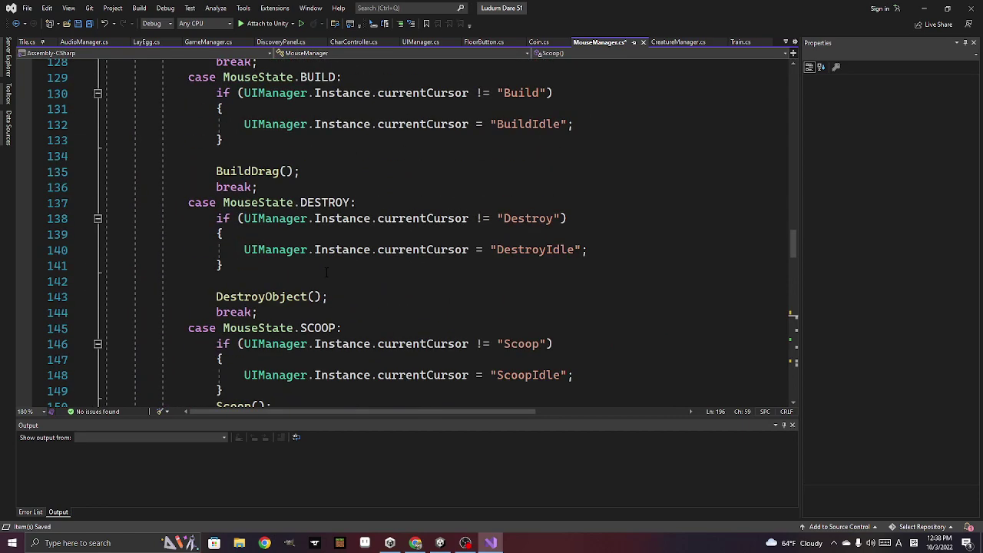
scroll(327, 272, "up", 2)
scroll(388, 234, "up", 1)
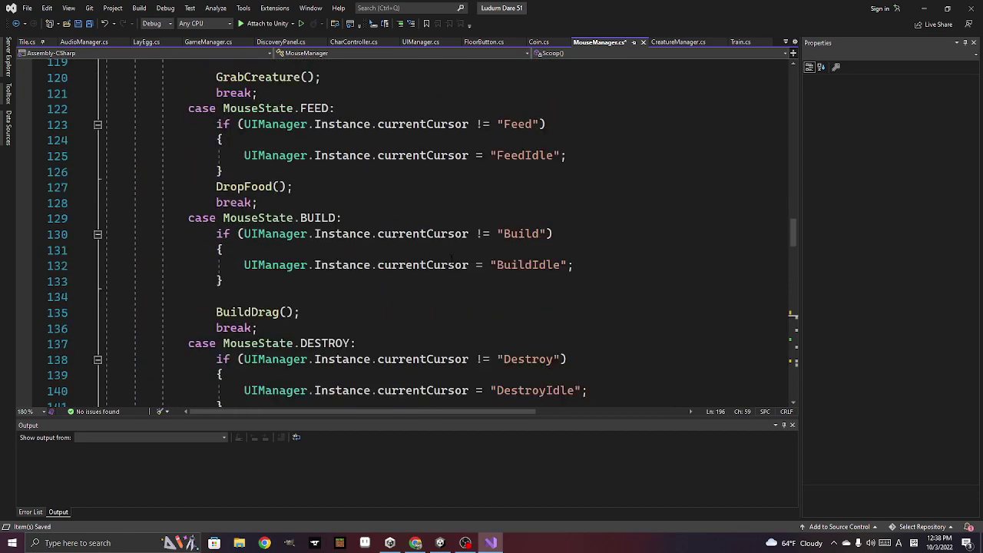
scroll(407, 300, "down", 8)
scroll(407, 300, "down", 5)
scroll(407, 299, "down", 8)
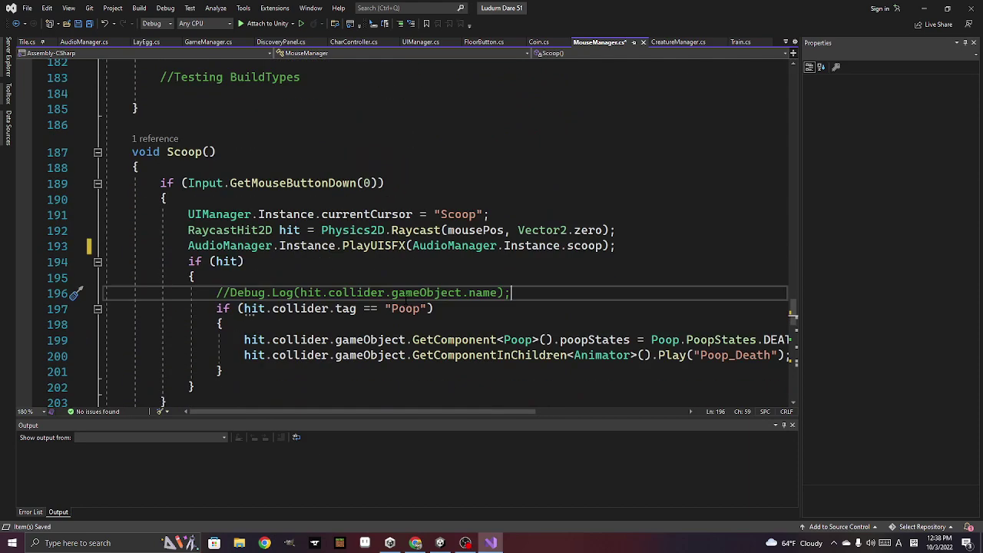
key("ctrl+m")
key("ctrl+o")
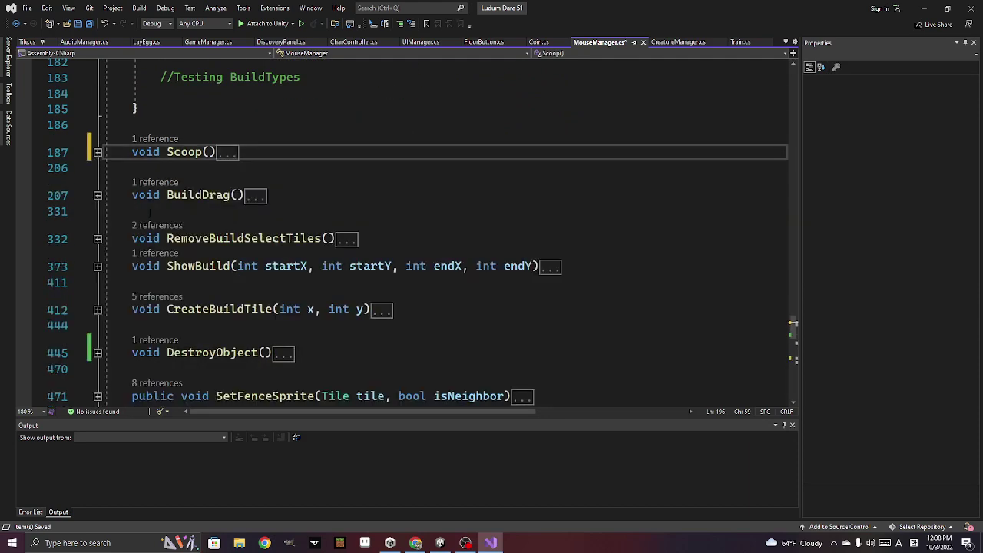
In BuildDrag(), add AudioManager.Instance.PlayUISFX(AudioManager.Instance.build) on a new line 329
left_click(97, 196)
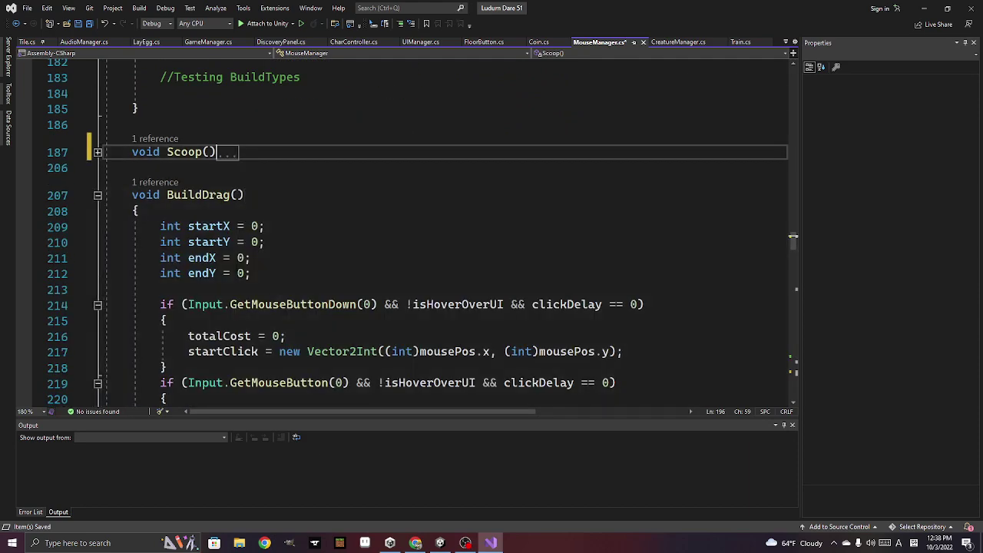
scroll(266, 282, "down", 6)
scroll(386, 277, "down", 3)
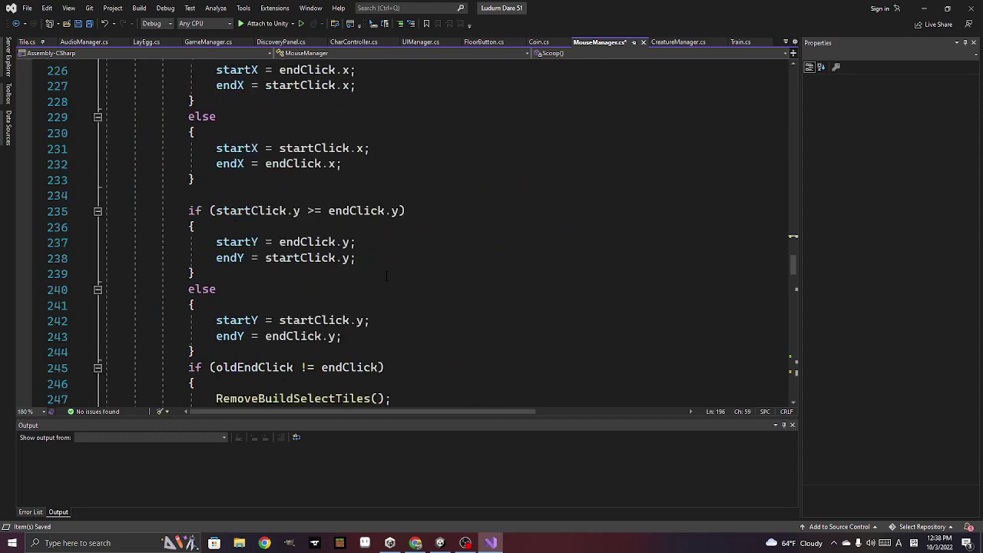
scroll(386, 277, "down", 3)
scroll(386, 276, "down", 4)
scroll(386, 277, "down", 2)
scroll(386, 277, "down", 2)
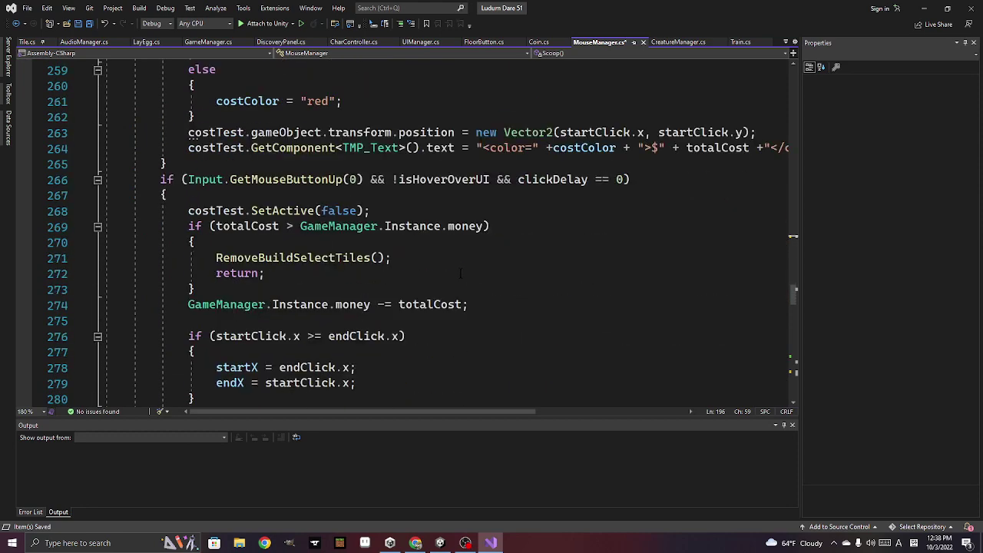
scroll(460, 274, "down", 2)
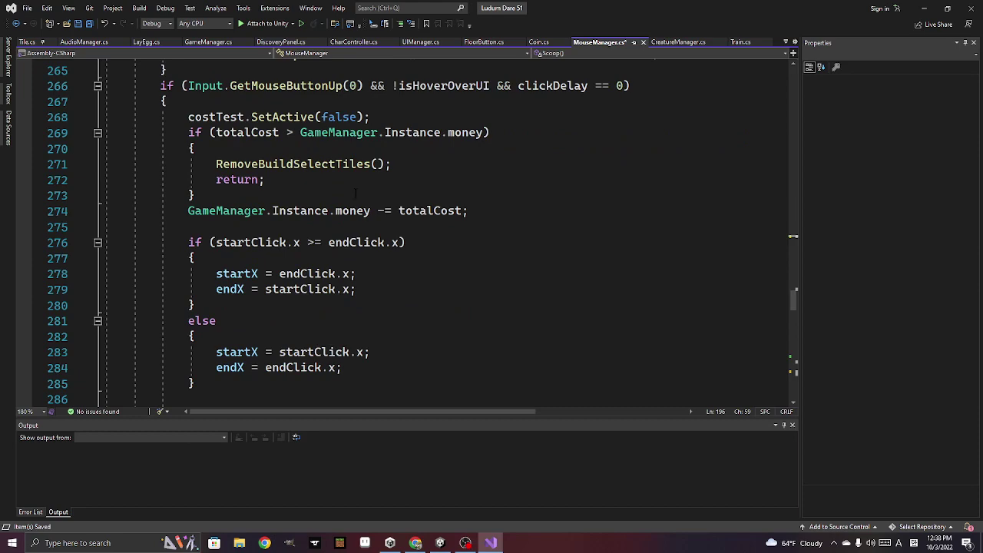
scroll(310, 195, "down", 2)
scroll(312, 208, "down", 6)
scroll(313, 223, "down", 2)
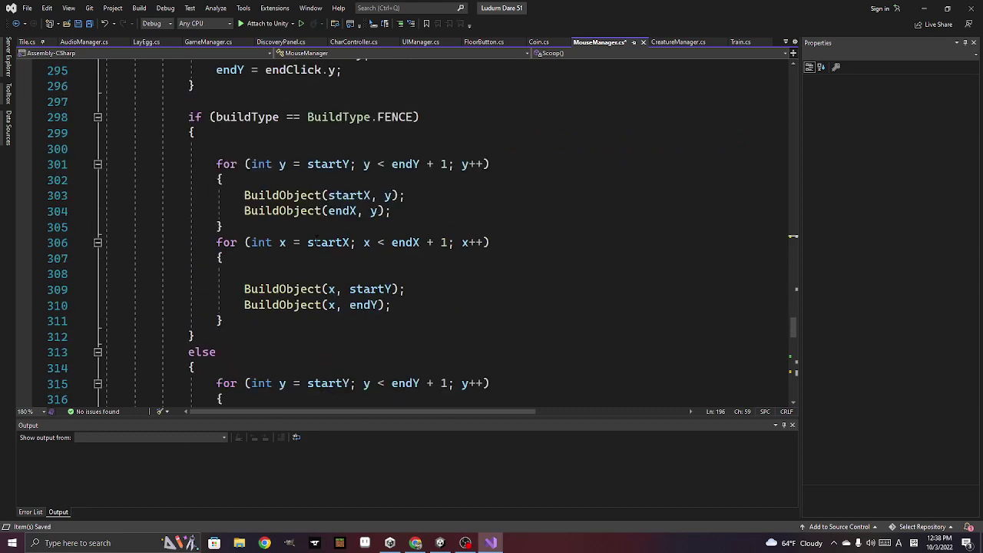
scroll(316, 241, "down", 5)
scroll(316, 241, "down", 2)
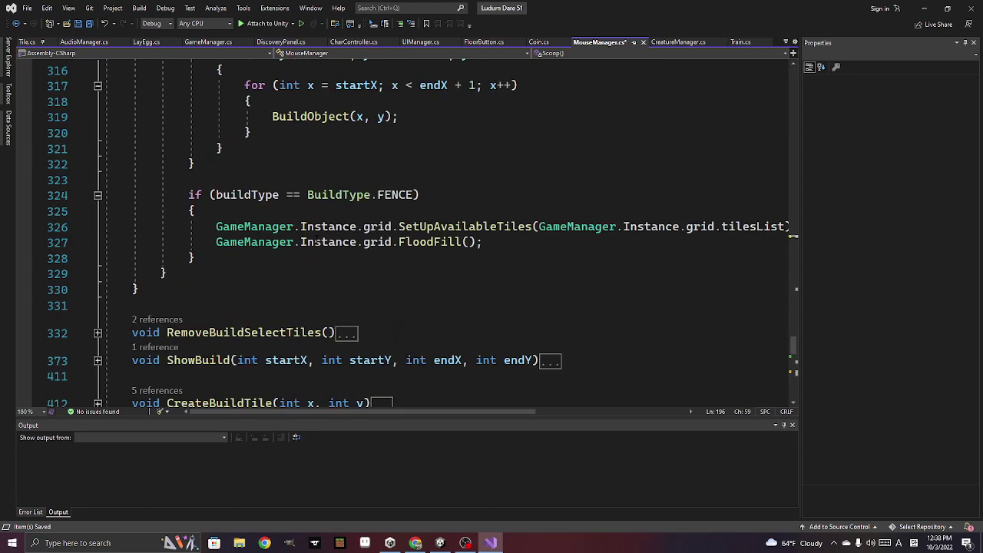
left_click(240, 258)
key("Return")
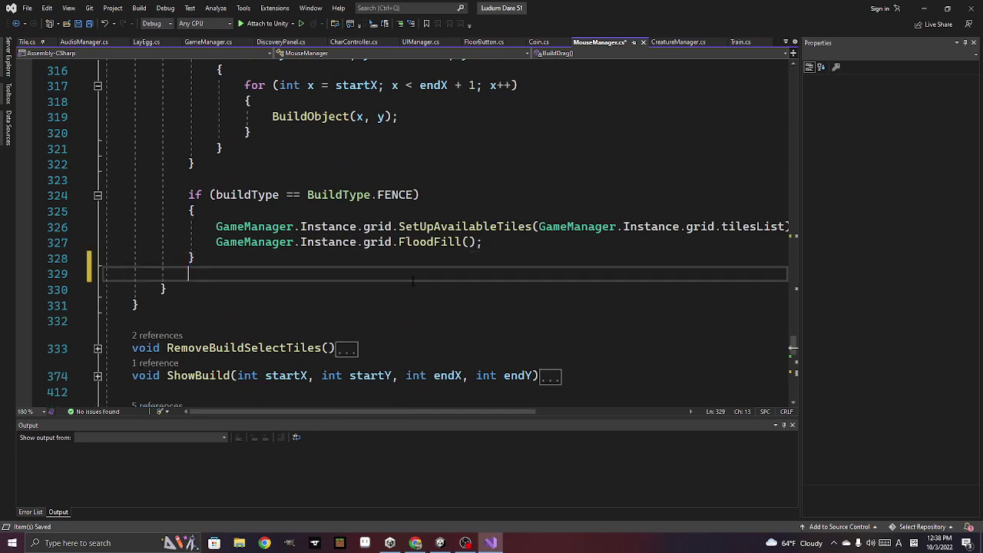
type("AudioManager.Instance.PlayUISFX(AudioManager.Instance.menuClick);")
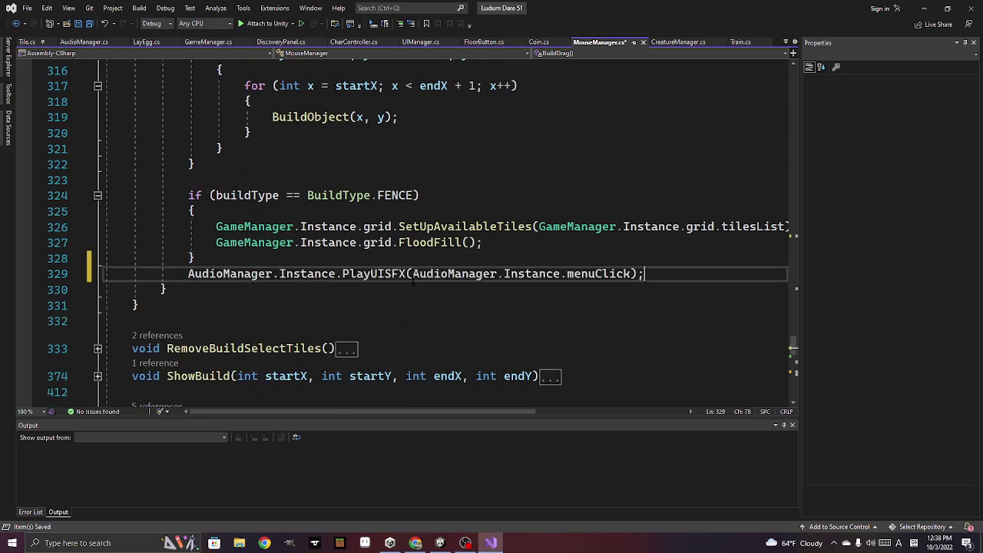
left_click_drag(631, 274, 566, 274)
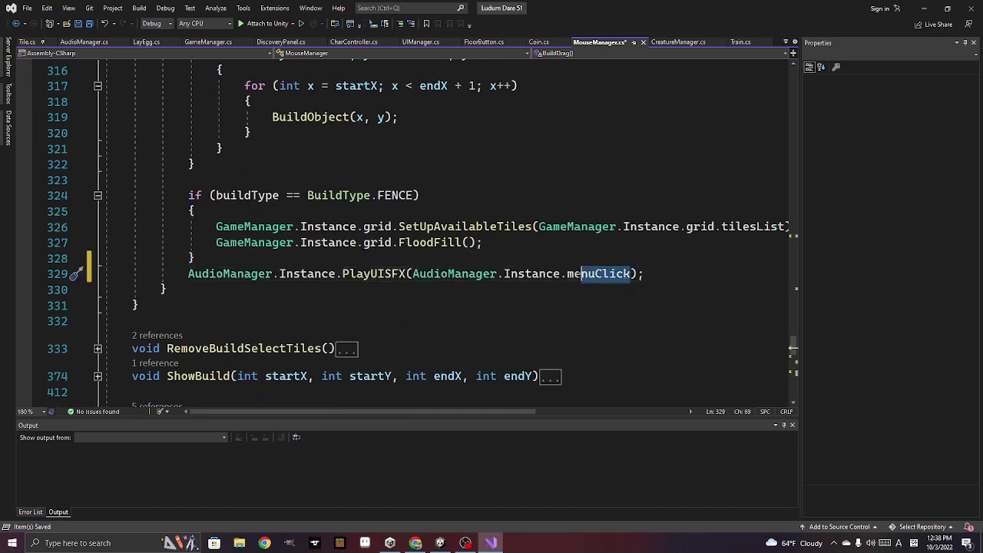
key("BackSpace")
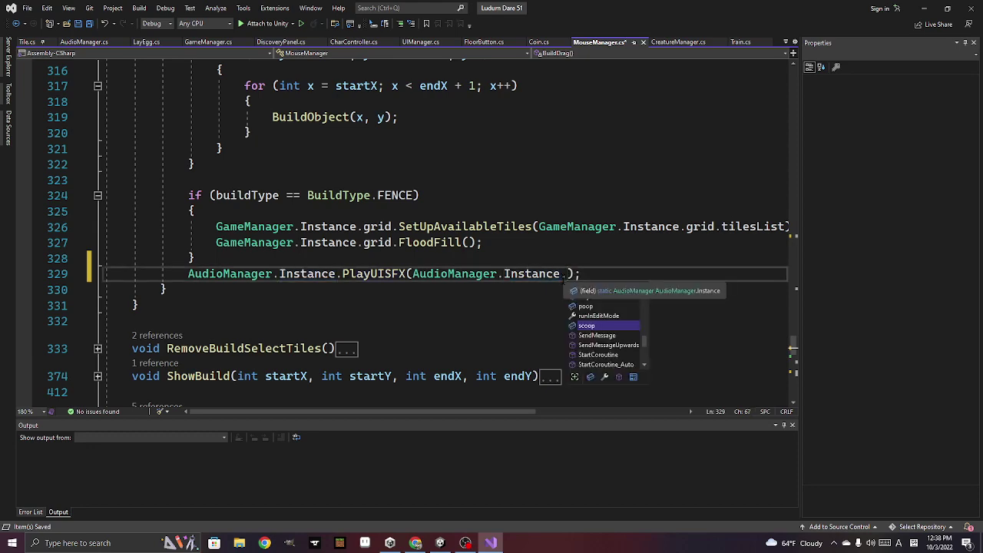
type("buil")
key("Tab")
key("Up")
key("Up")
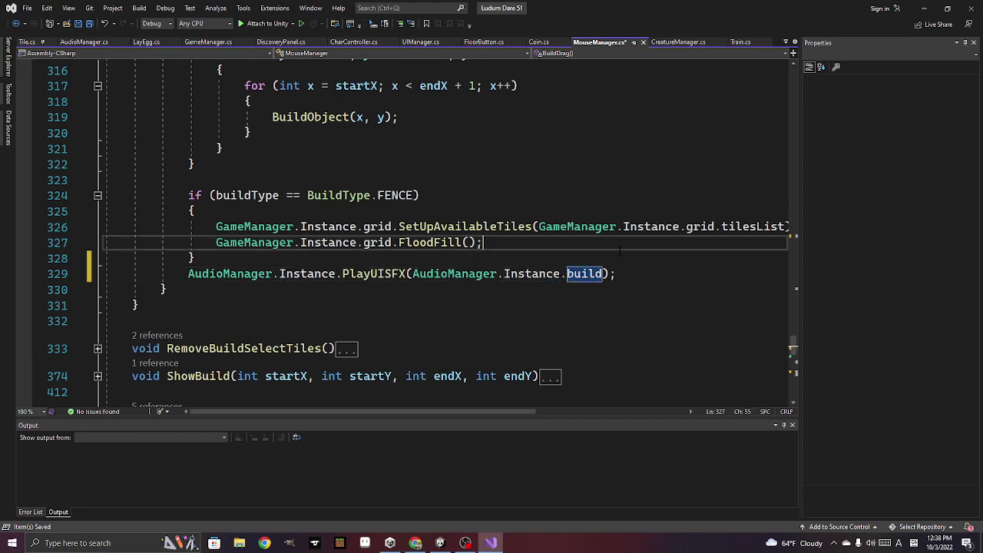
Fold the BuildDrag method body back up
scroll(565, 281, "up", 7)
scroll(213, 230, "up", 8)
scroll(212, 231, "up", 6)
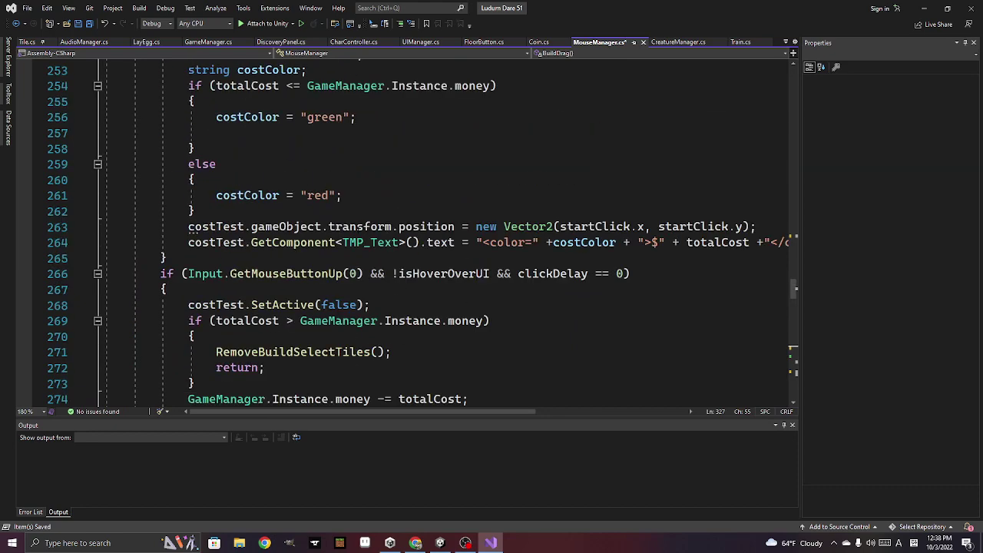
scroll(213, 230, "up", 3)
scroll(213, 231, "up", 9)
scroll(212, 231, "up", 8)
scroll(212, 231, "down", 1)
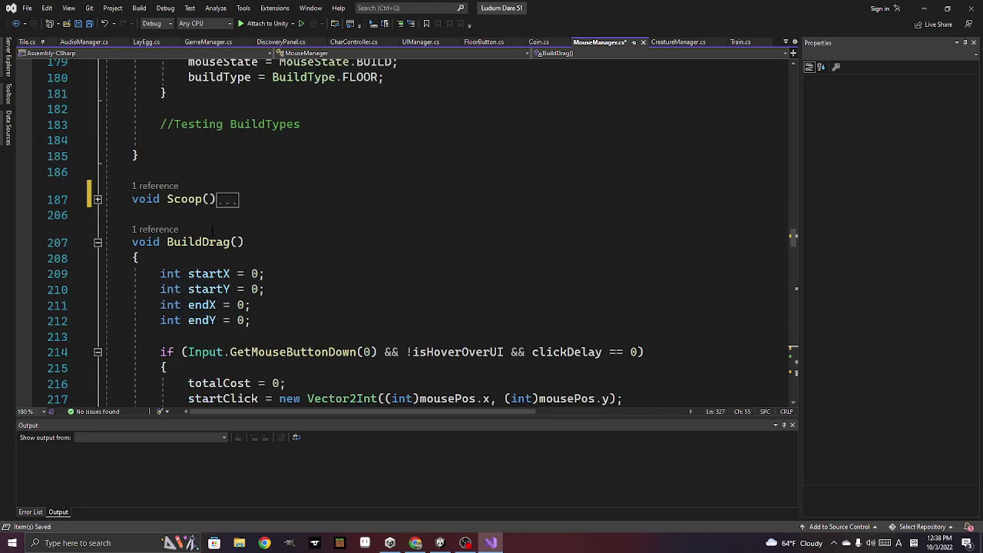
key("ctrl+m")
key("ctrl+m")
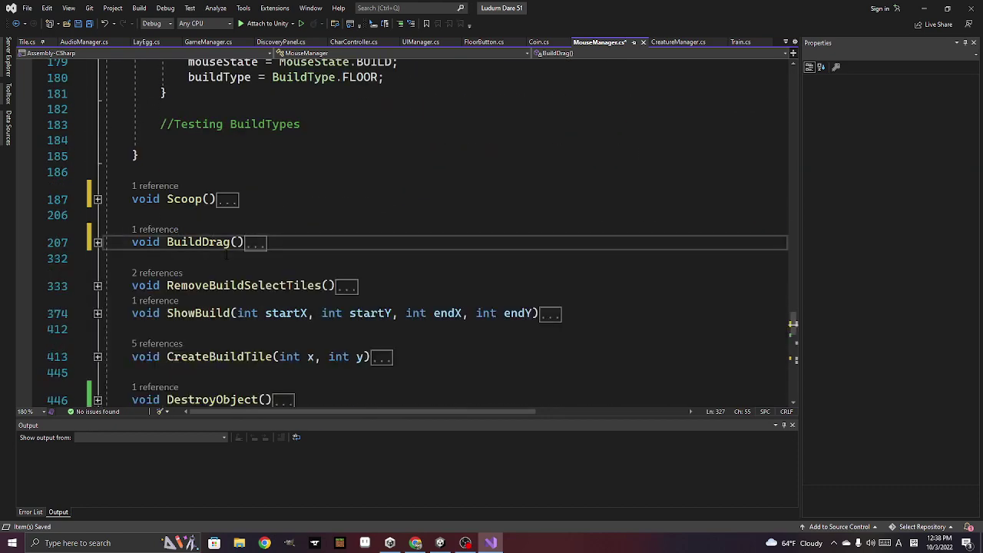
scroll(165, 290, "down", 3)
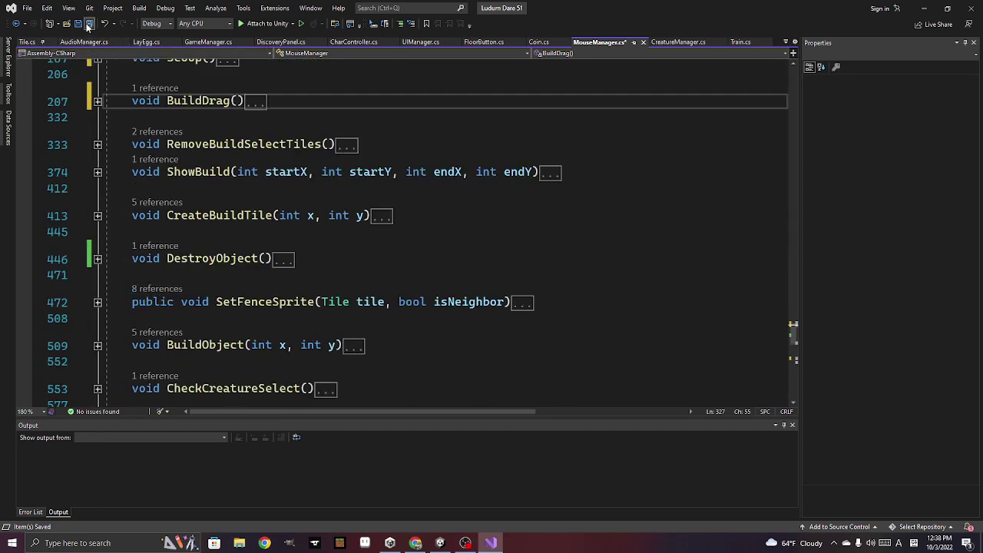
Save MouseManager.cs and glance at AudioManager.cs before returning to MouseManager
left_click(88, 24)
left_click(82, 43)
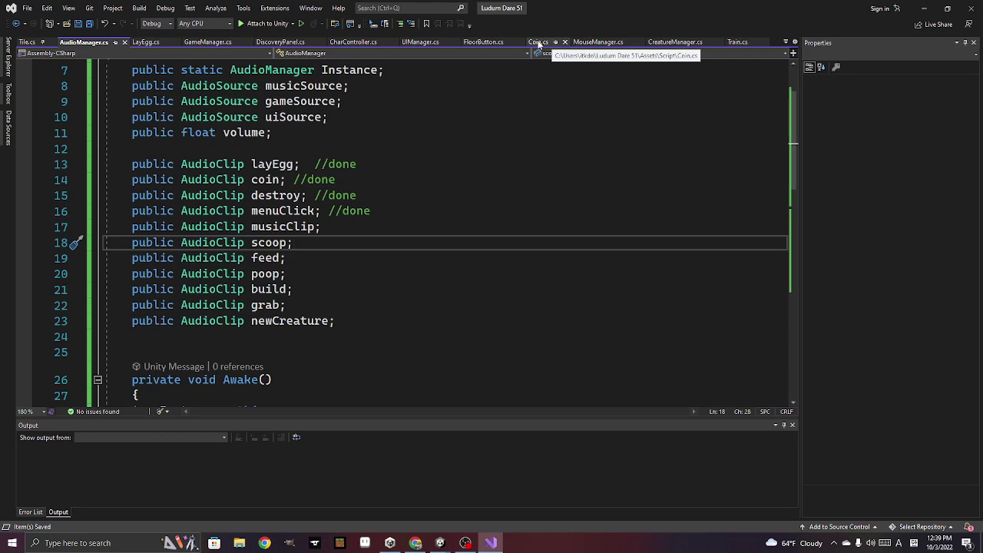
left_click(603, 42)
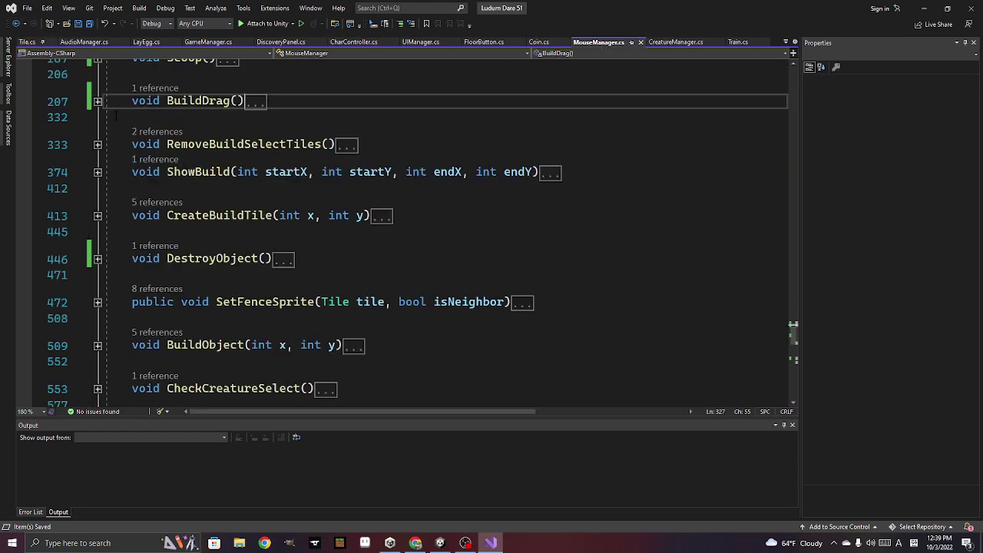
Expand BuildDrag and Scoop and scroll through their build and scoop sound calls
scroll(97, 158, "up", 2)
left_click(97, 192)
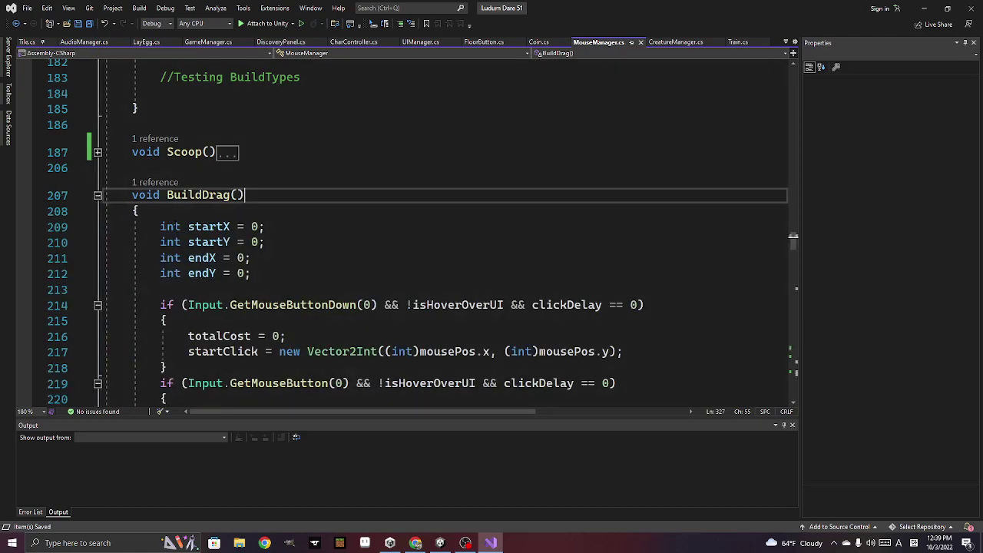
scroll(309, 268, "down", 12)
scroll(308, 268, "down", 5)
scroll(308, 268, "down", 7)
scroll(309, 268, "down", 3)
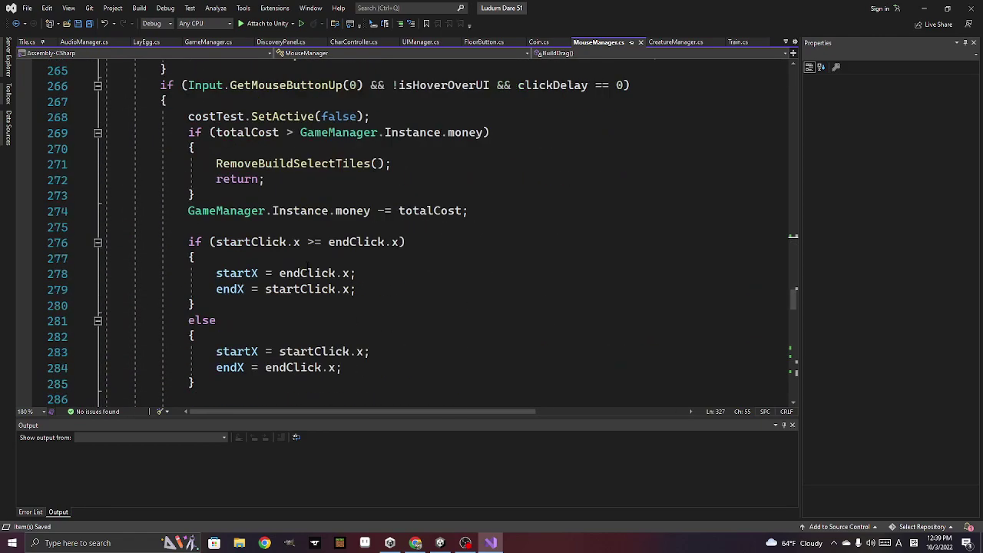
scroll(308, 268, "down", 6)
scroll(308, 267, "down", 8)
scroll(308, 267, "down", 3)
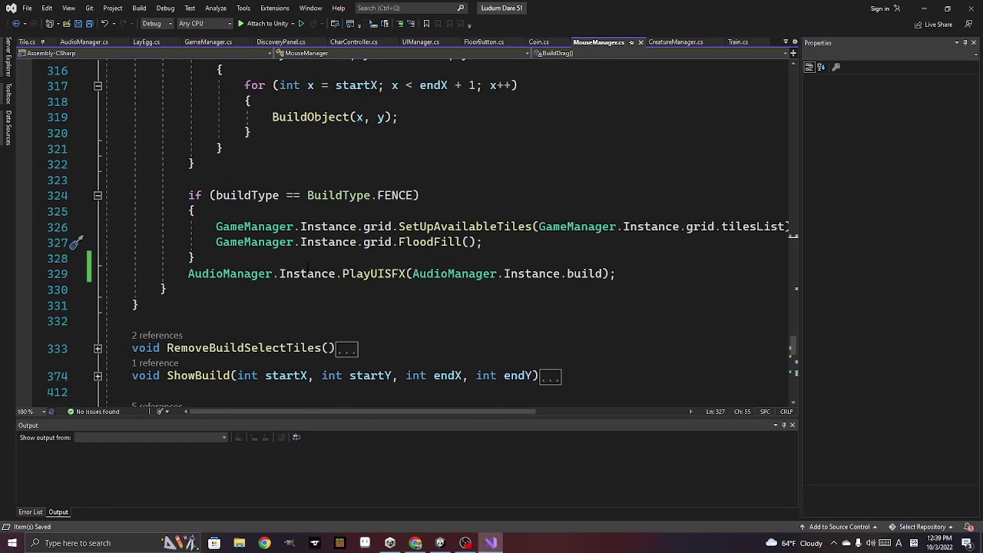
scroll(239, 284, "down", 3)
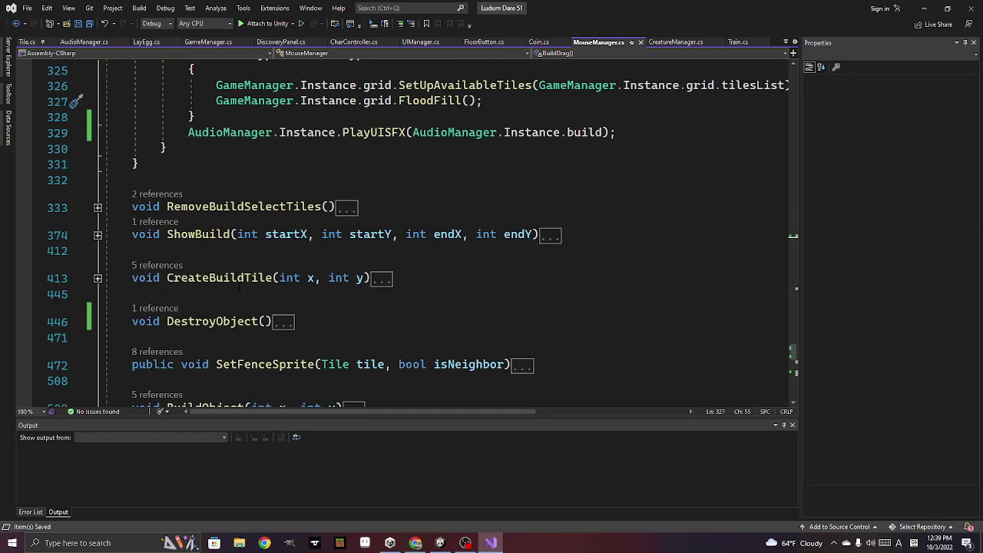
scroll(240, 284, "up", 8)
scroll(240, 284, "up", 8)
scroll(240, 284, "up", 8)
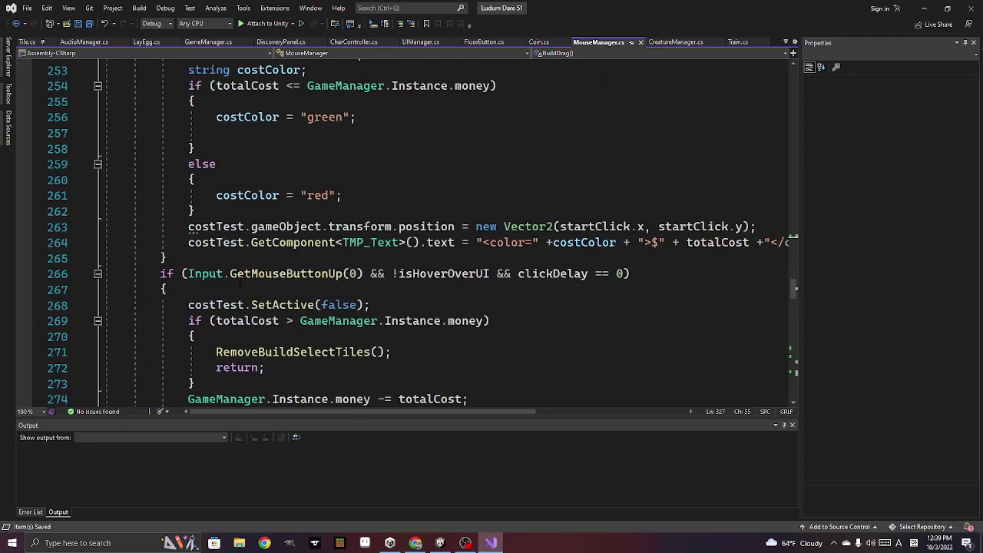
scroll(240, 285, "up", 8)
scroll(239, 284, "up", 8)
scroll(240, 284, "up", 2)
scroll(239, 284, "up", 1)
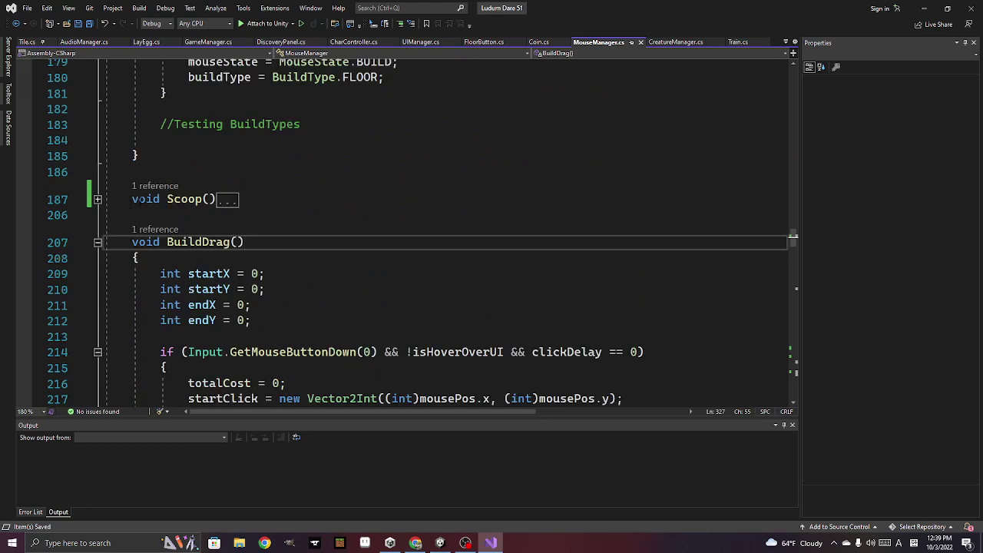
left_click(98, 200)
scroll(169, 254, "down", 4)
scroll(245, 310, "up", 3)
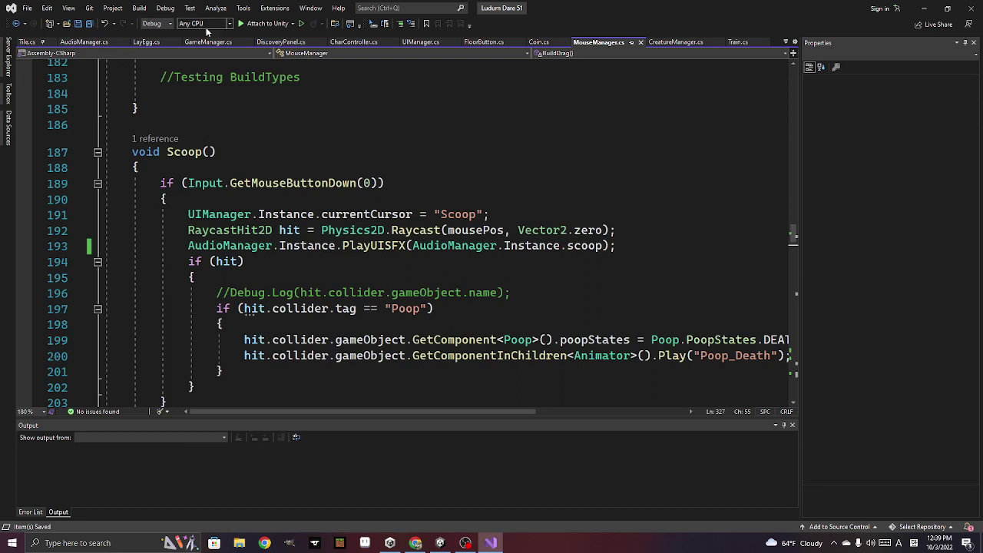
In AudioManager.cs, add //done comments after the scoop, build and grab AudioClip declarations
left_click(105, 41)
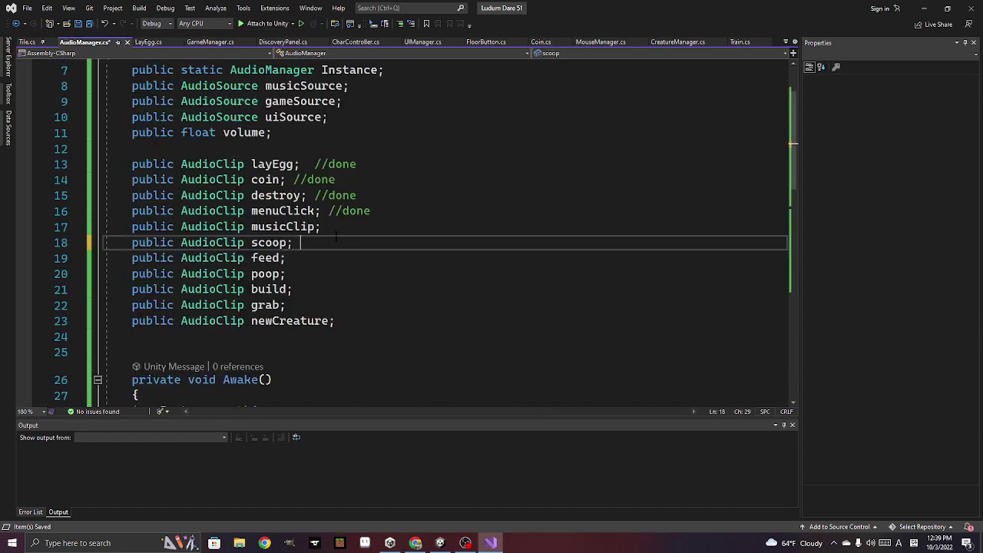
type("//do")
type("ne")
key("Down")
key("Down")
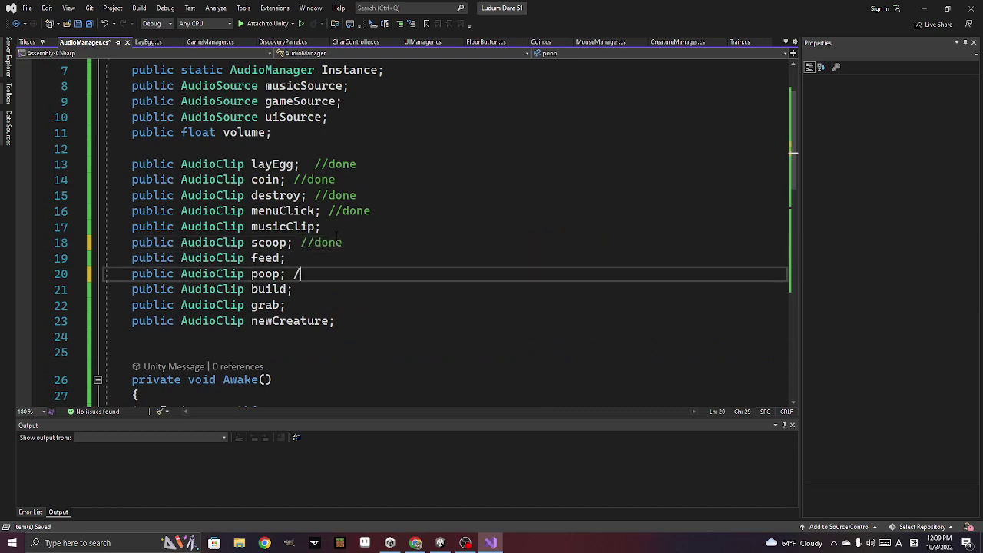
key("Down")
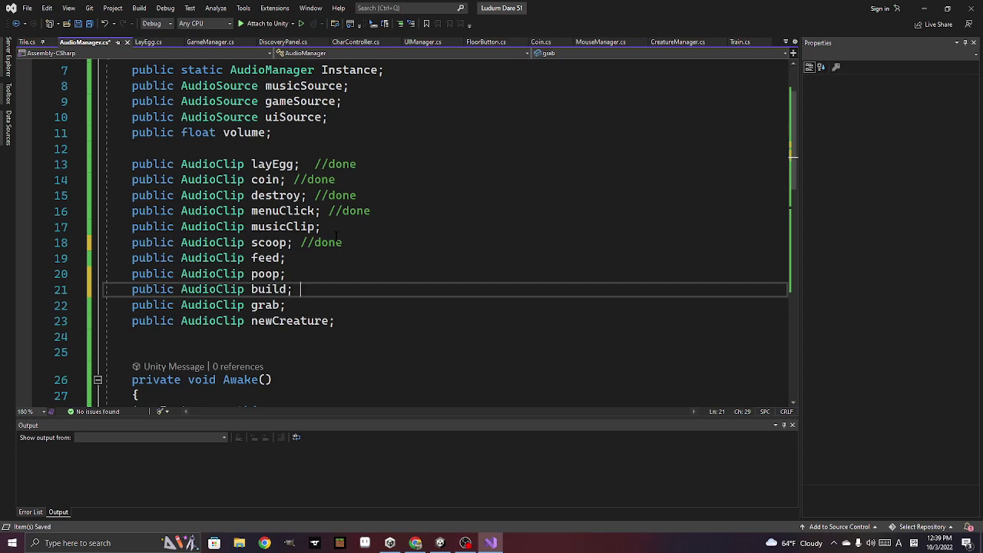
type("//don")
type("e")
key("Down")
type("grab; ")
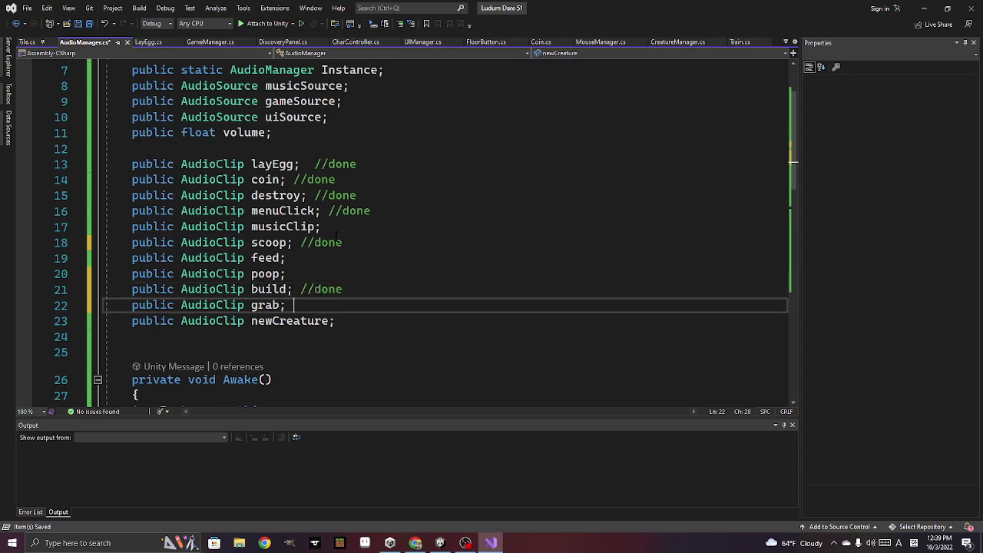
type("//done")
left_click(311, 262)
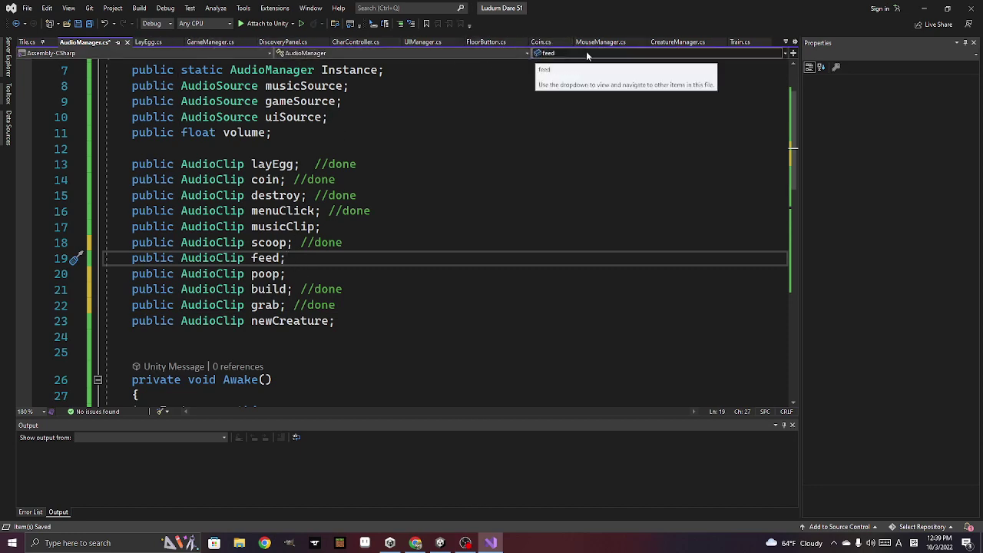
Save AudioManager.cs, then in MouseManager fold Scoop and BuildDrag and expand DropFood
left_click(89, 27)
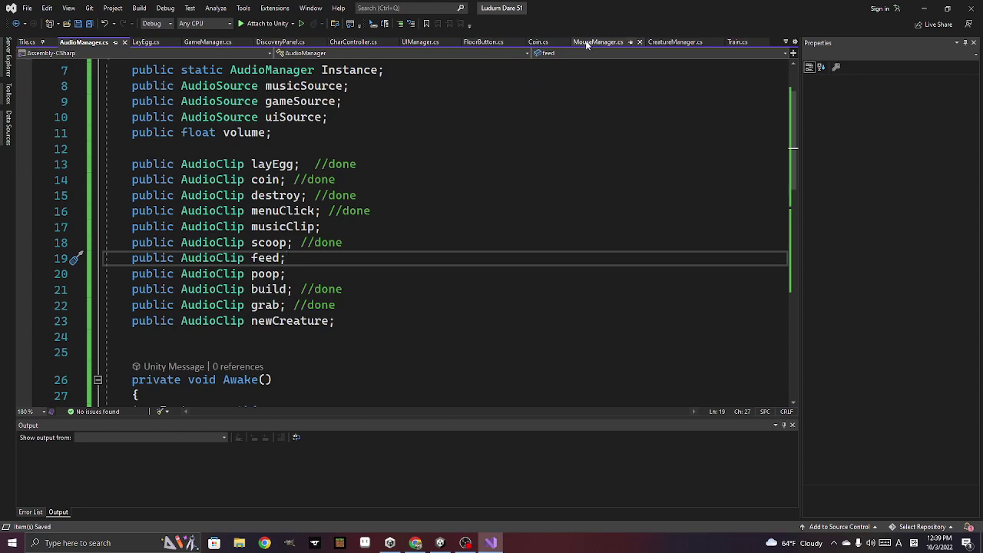
left_click(592, 41)
left_click(98, 152)
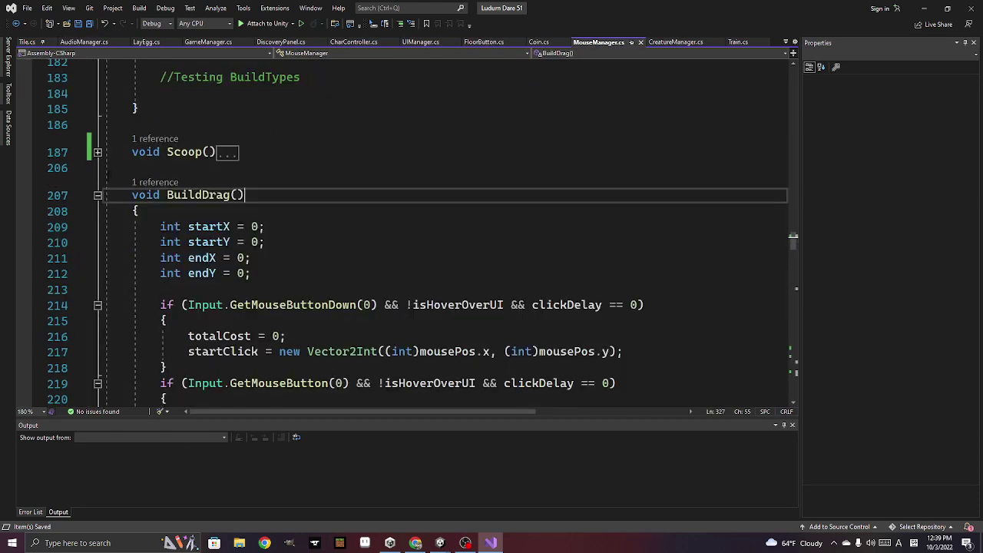
left_click(97, 195)
scroll(159, 247, "down", 2)
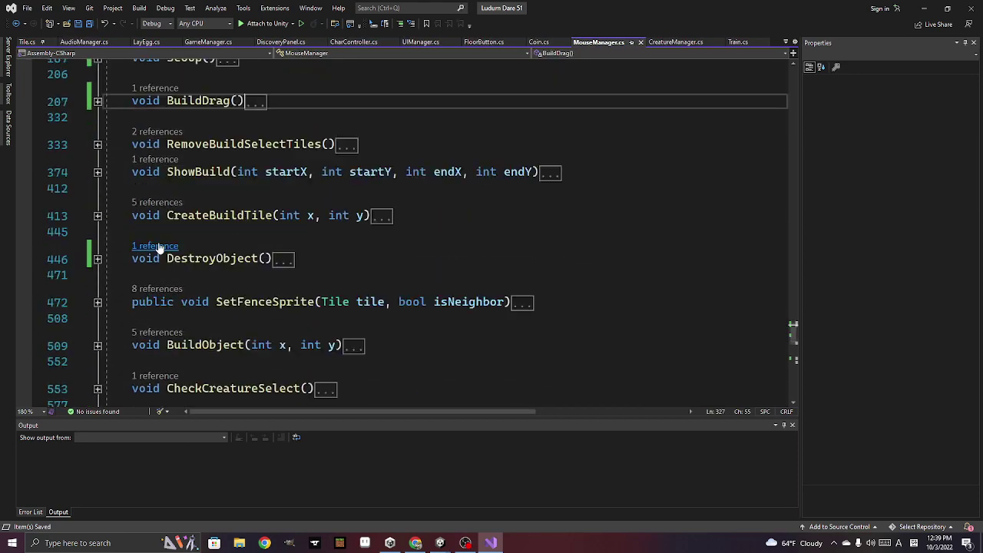
scroll(159, 247, "down", 3)
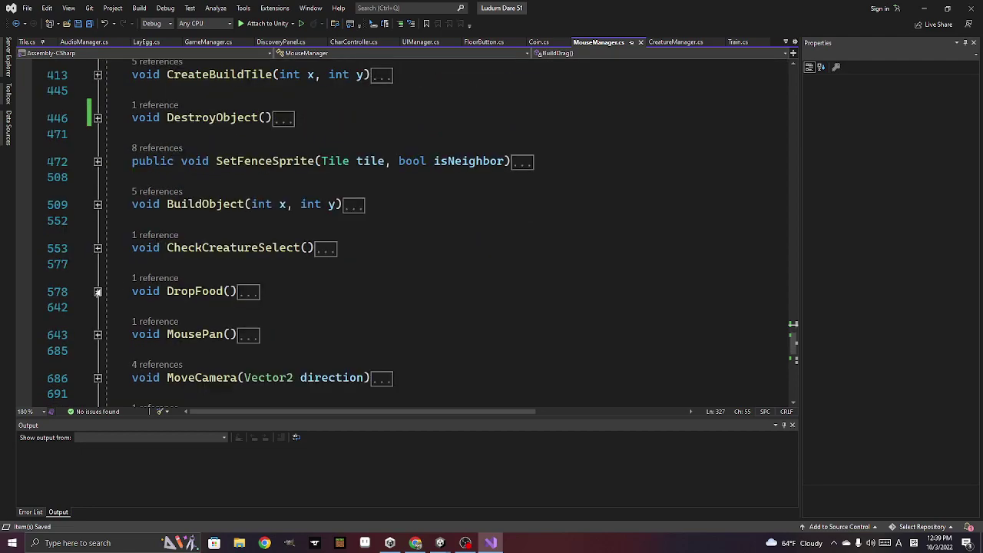
left_click(98, 292)
Add PlayUISFX(AudioManager.Instance.feed) on DropFood's line 631 and save MouseManager.cs
scroll(97, 291, "down", 2)
scroll(98, 292, "down", 2)
scroll(97, 292, "down", 2)
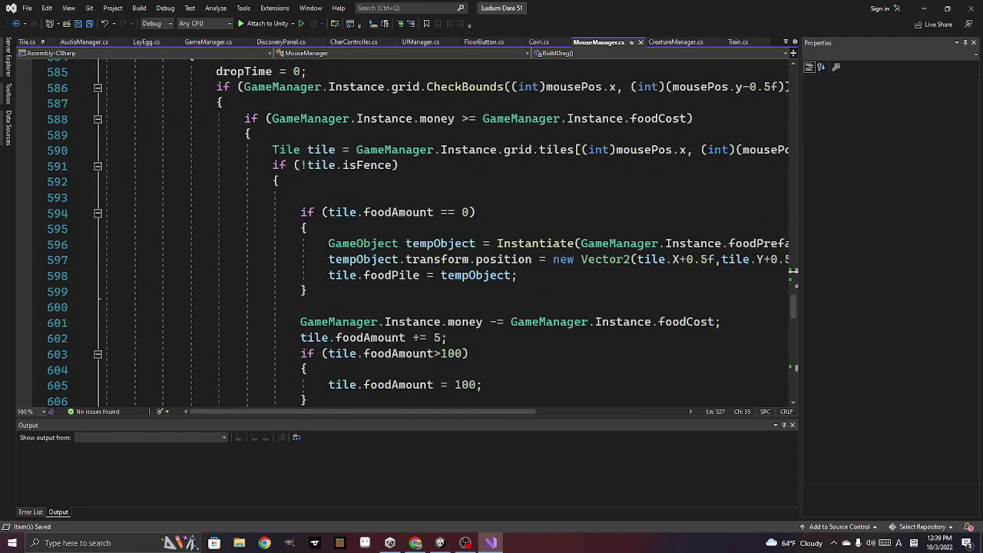
scroll(372, 265, "down", 2)
scroll(372, 265, "down", 2)
scroll(371, 265, "down", 3)
scroll(372, 265, "down", 3)
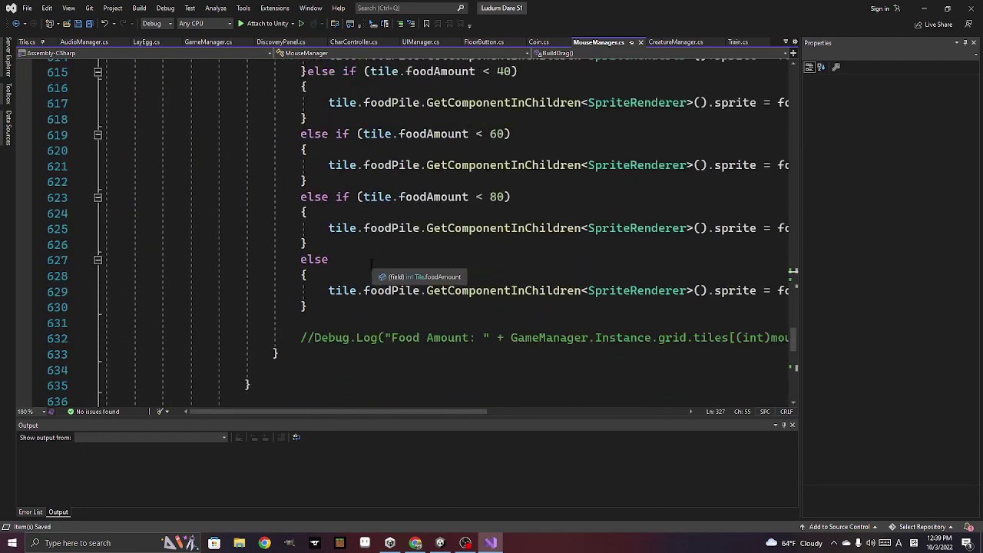
scroll(372, 265, "down", 1)
left_click(372, 274)
type("AudioManager.Instance.PlayUISFX(AudioManager.Instance.menuClick);")
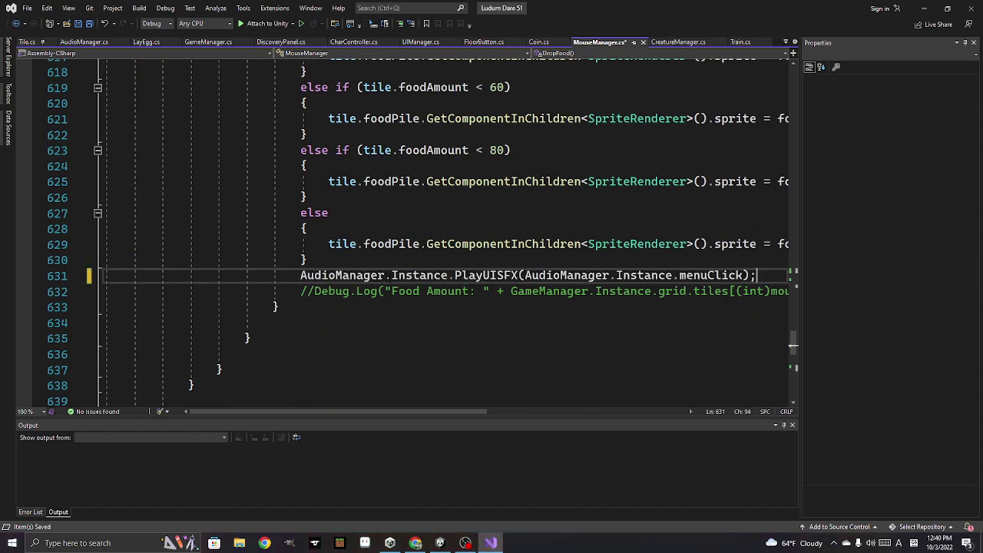
left_click(676, 275)
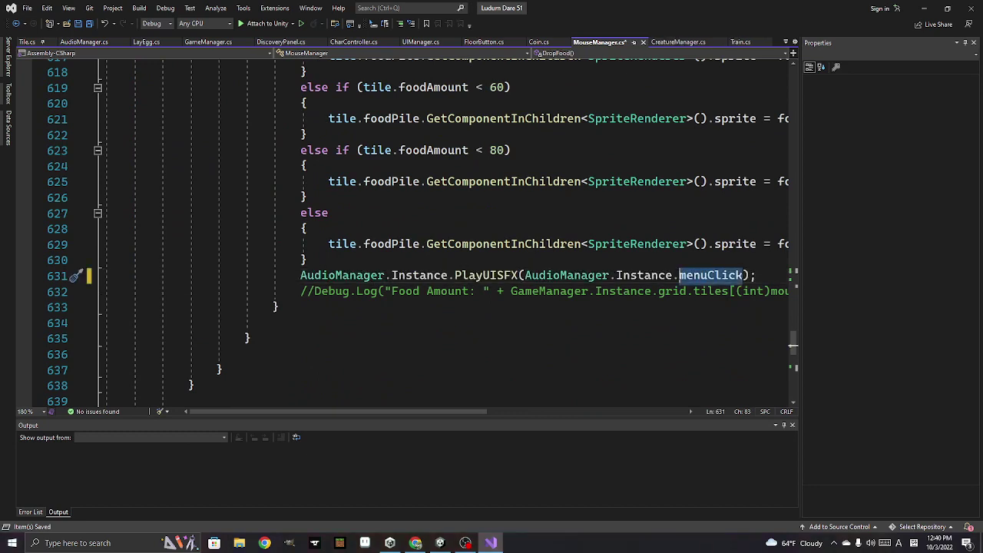
key("Left")
double_click(680, 275)
key("BackSpace")
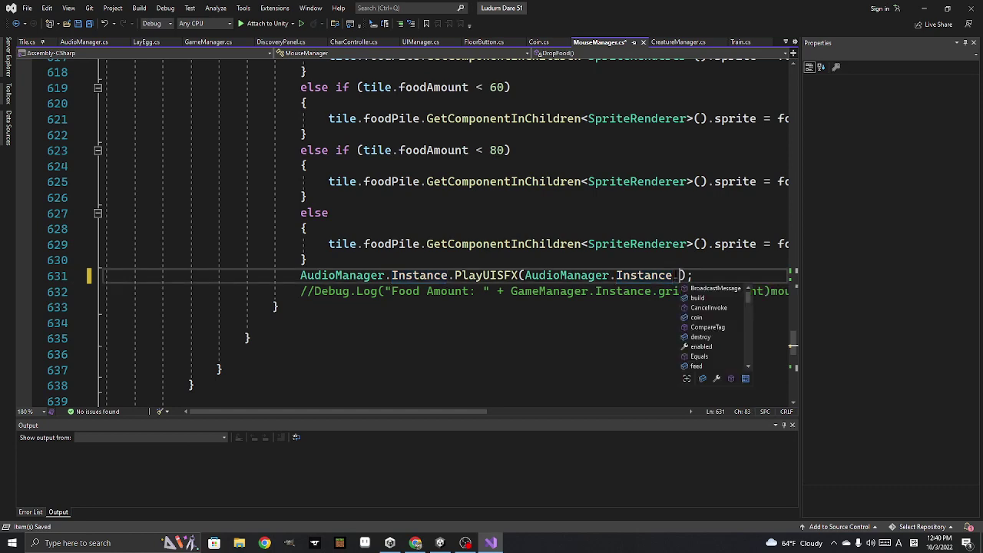
type("foo")
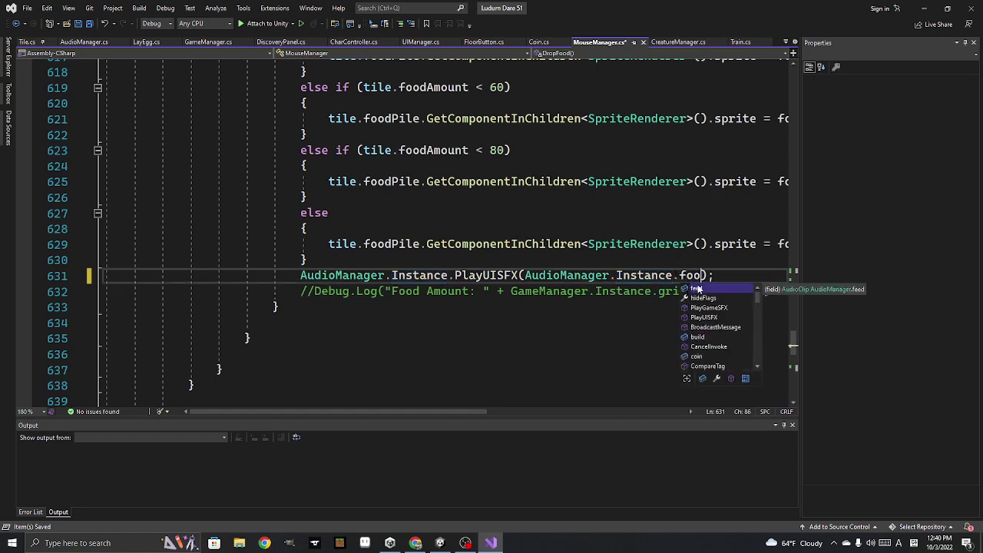
double_click(693, 289)
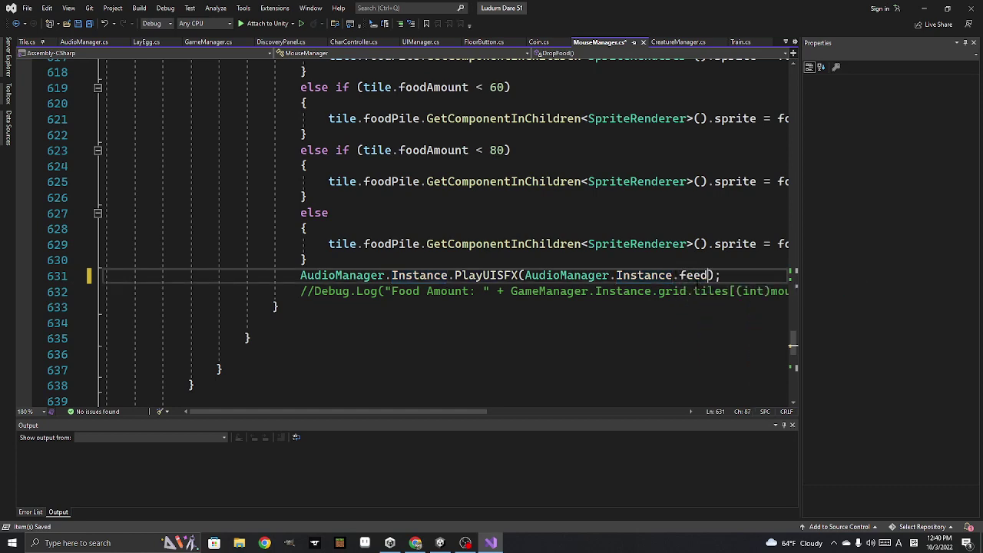
left_click(89, 24)
Mark the feed clip //done in AudioManager.cs and save it
key("F12")
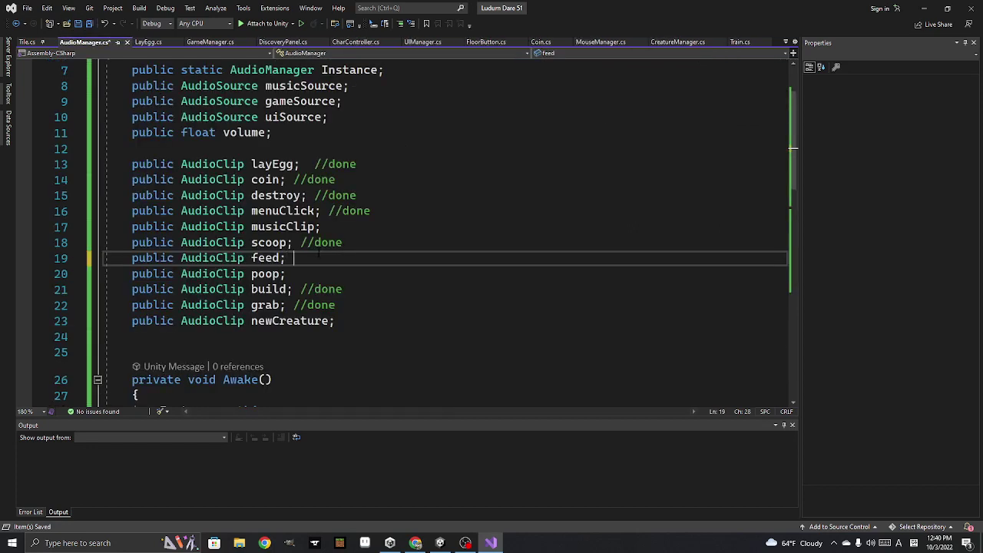
type("//")
type("done")
left_click(89, 23)
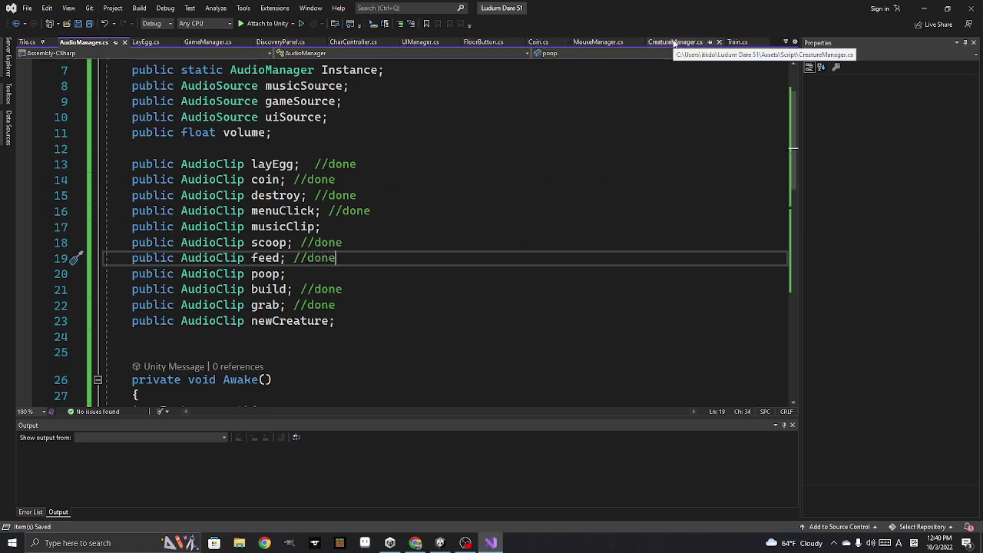
In CharController's TryToPoop, paste the AudioManager PlayUISFX call on a new line after the POOPING state change
left_click(355, 43)
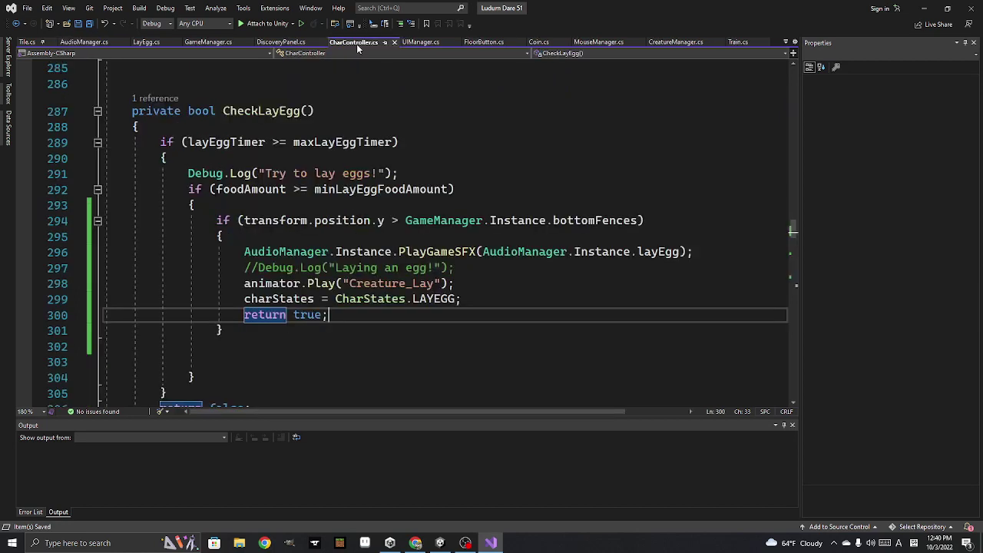
left_click(460, 295)
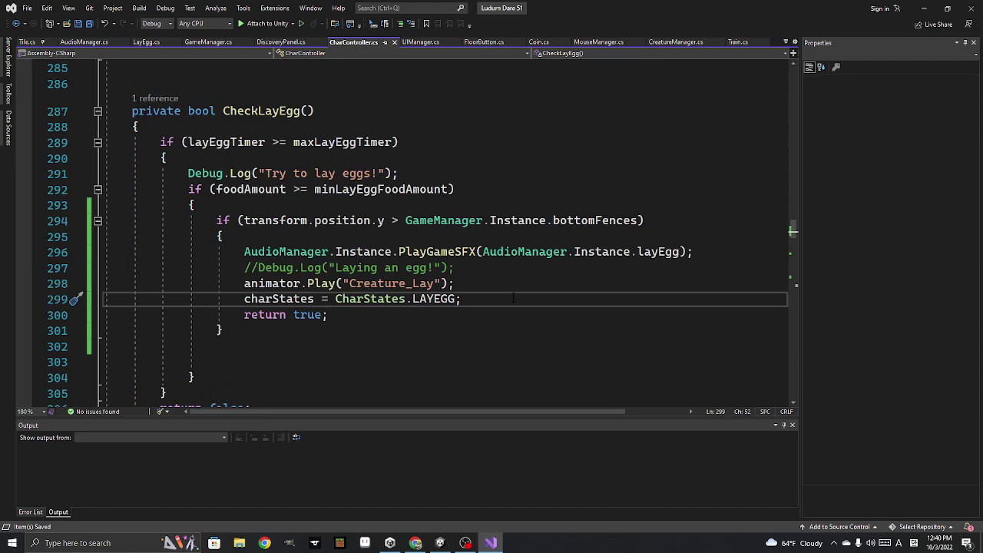
scroll(493, 286, "up", 8)
scroll(436, 279, "up", 5)
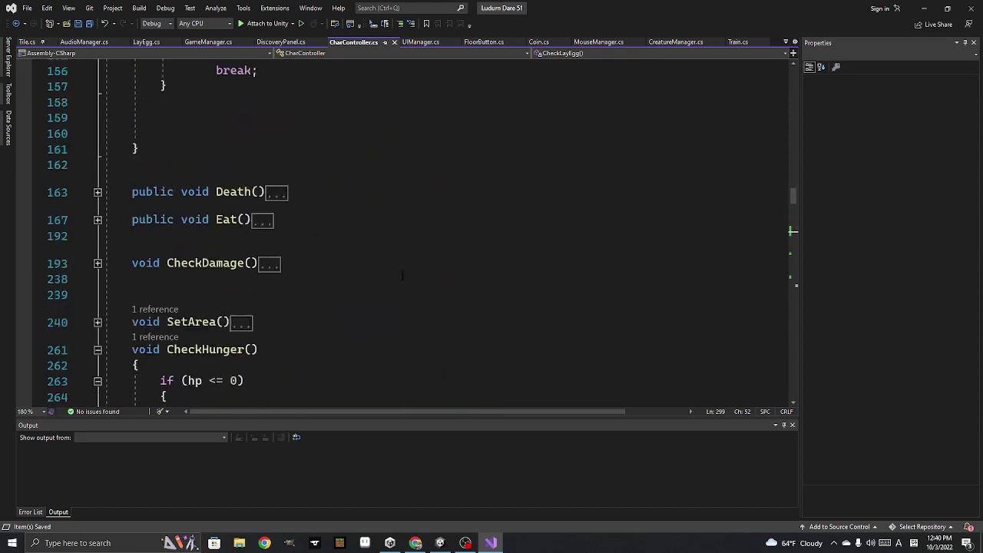
scroll(409, 264, "down", 3)
scroll(382, 302, "up", 3)
scroll(382, 302, "up", 3)
scroll(382, 302, "up", 3)
scroll(381, 302, "up", 1)
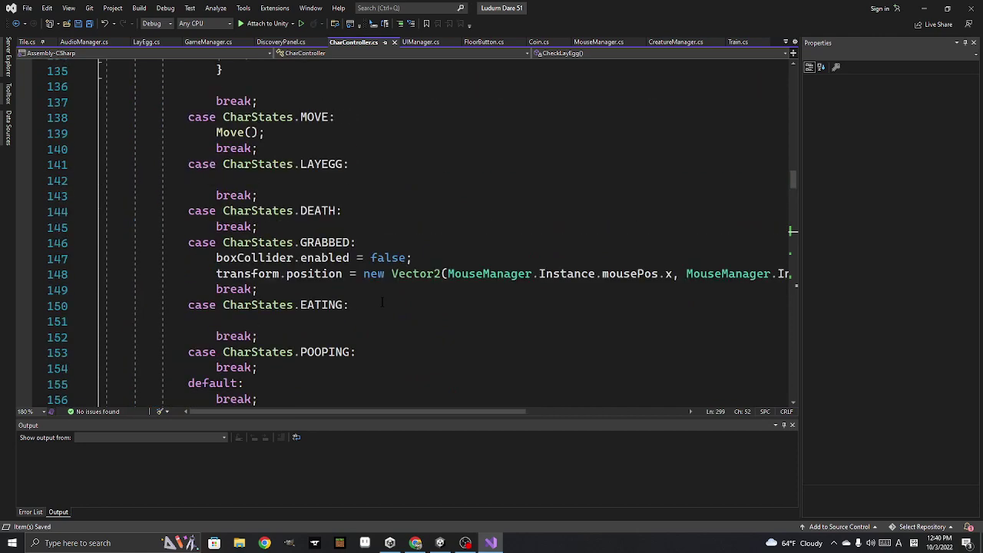
scroll(382, 301, "up", 4)
scroll(381, 302, "up", 4)
scroll(382, 302, "up", 4)
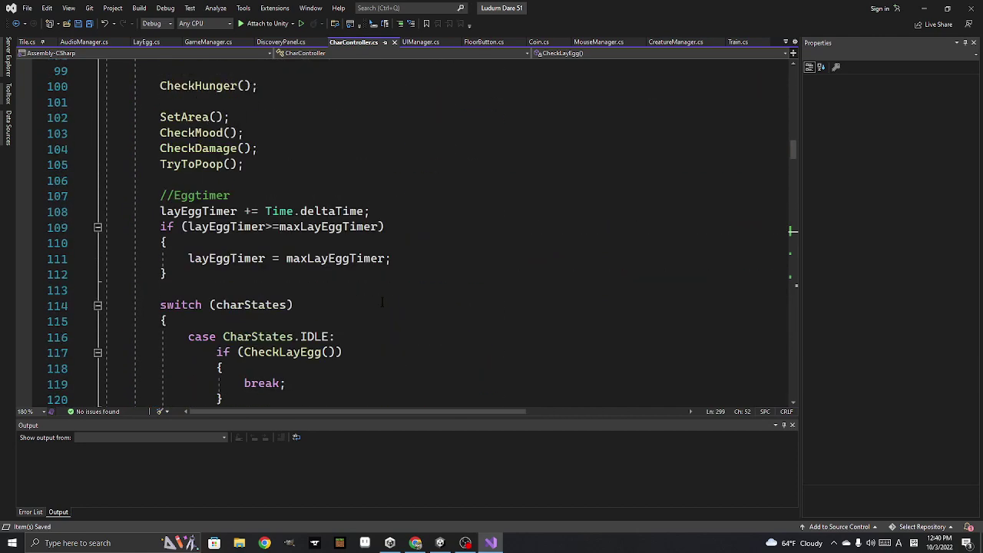
scroll(382, 302, "up", 3)
scroll(381, 302, "up", 1)
scroll(381, 302, "up", 1)
scroll(382, 302, "up", 3)
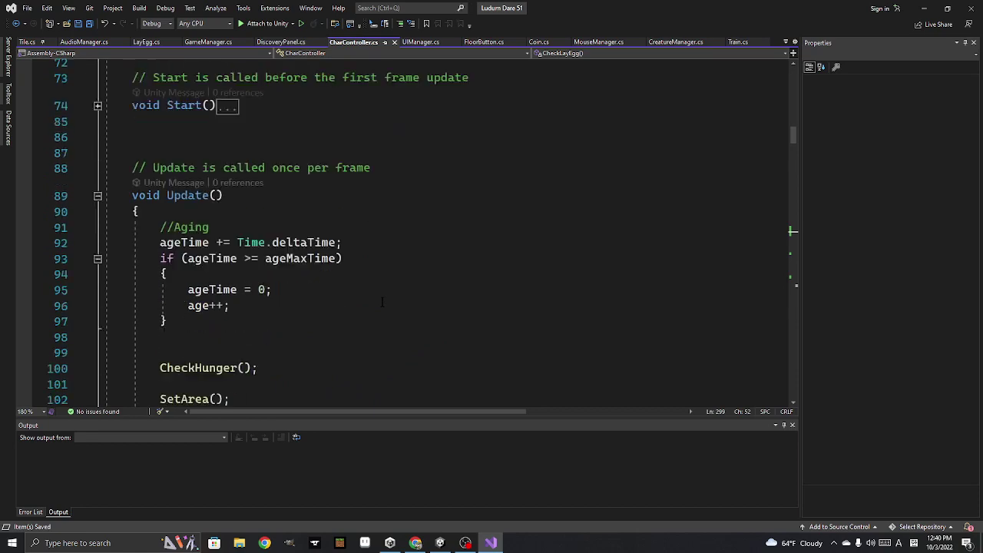
scroll(382, 302, "down", 5)
scroll(382, 301, "down", 9)
scroll(382, 302, "down", 8)
scroll(381, 301, "down", 3)
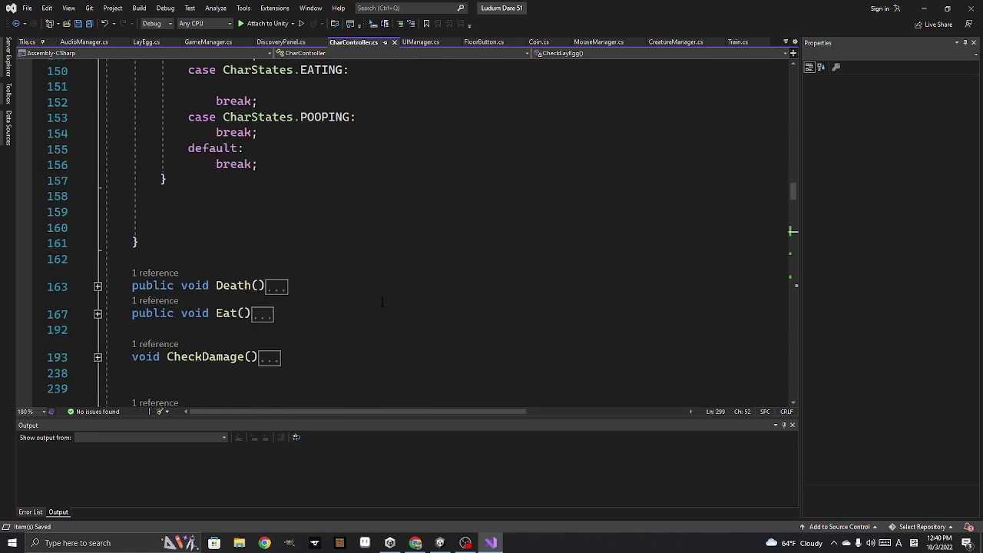
scroll(382, 302, "down", 1)
scroll(382, 302, "down", 6)
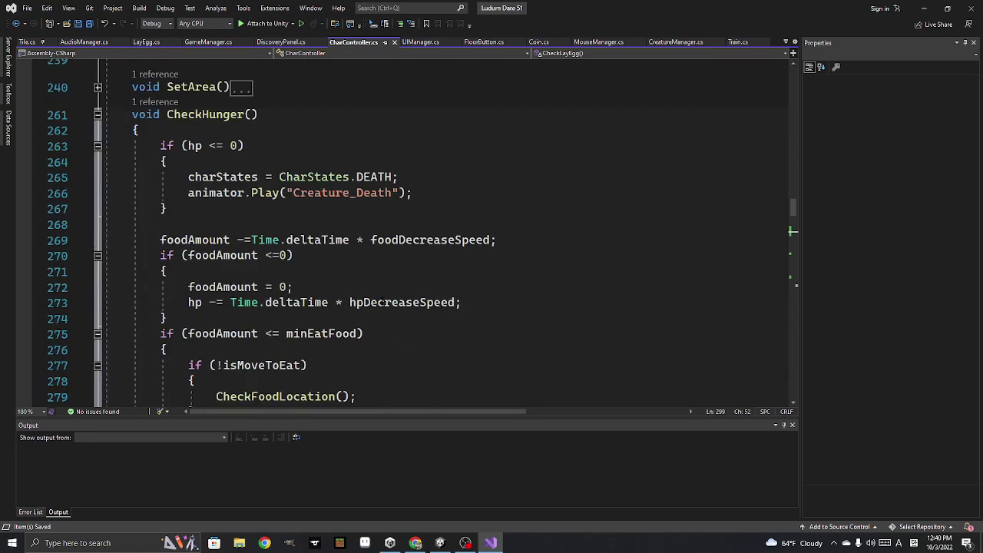
scroll(381, 302, "down", 6)
scroll(381, 302, "down", 3)
scroll(382, 301, "down", 4)
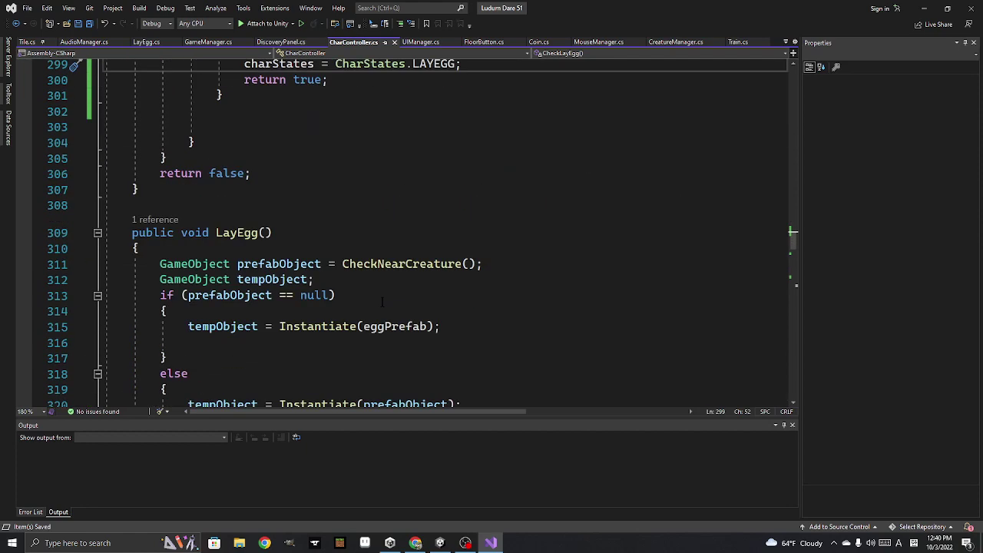
scroll(382, 302, "down", 3)
scroll(382, 302, "down", 1)
scroll(382, 302, "down", 2)
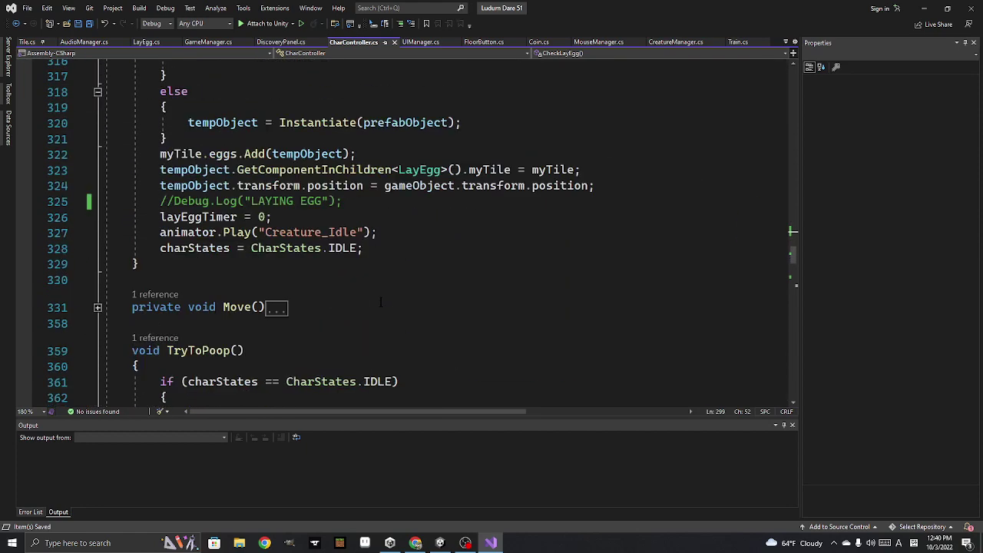
scroll(379, 301, "down", 5)
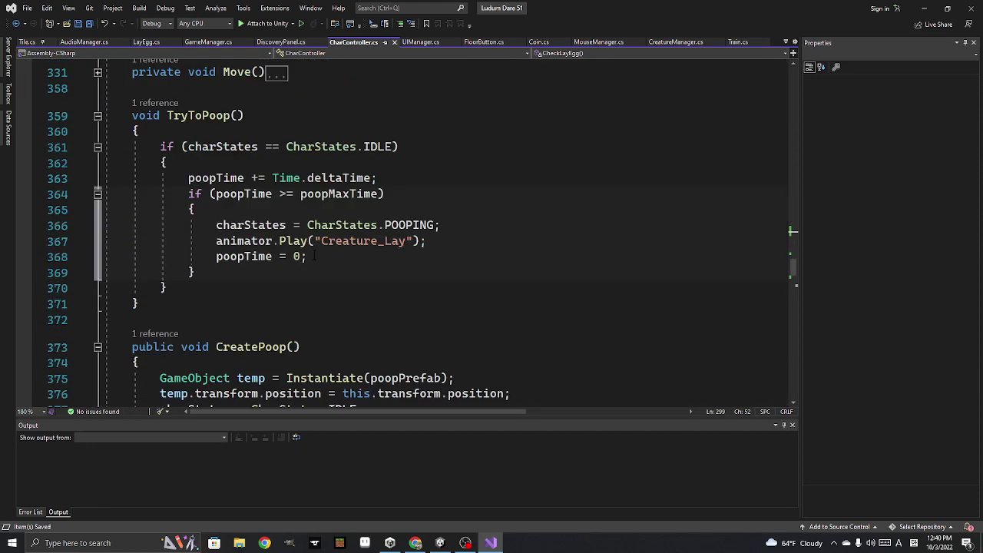
left_click(447, 228)
key("Return")
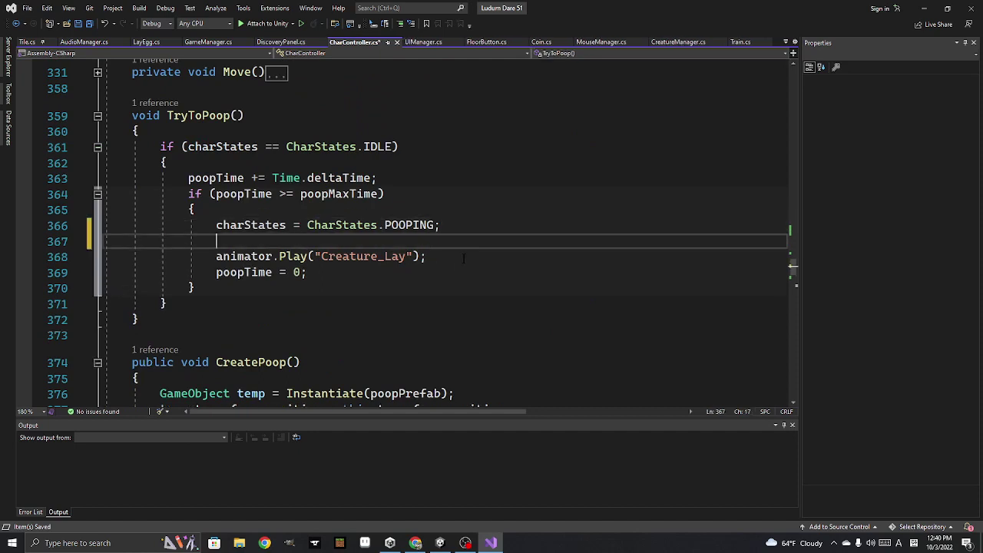
type("AudioManager.Instance.PlayUISFX(AudioManager.Instance.menuClick);")
Change the call's clip from menuClick to poop and save CharController.cs
left_click_drag(659, 241, 588, 242)
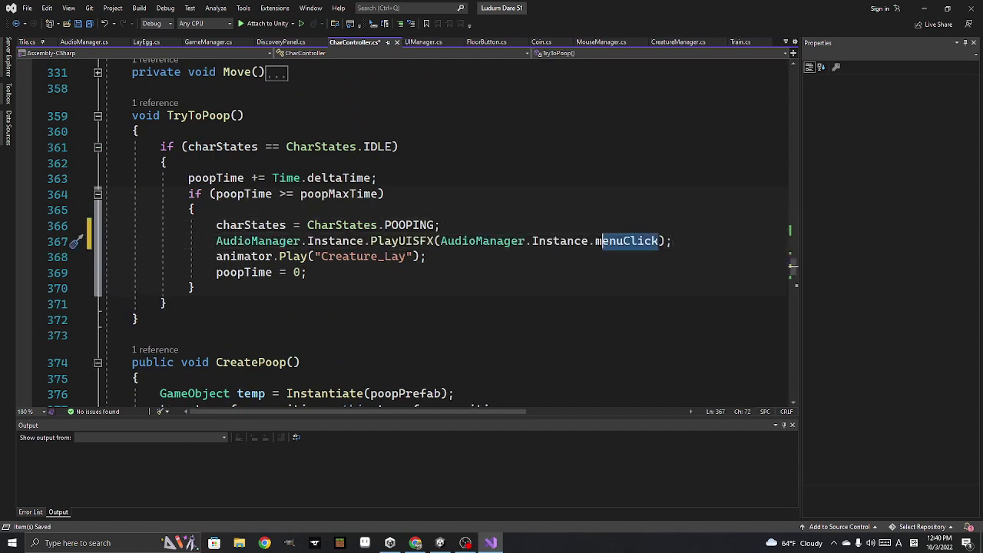
type(".p")
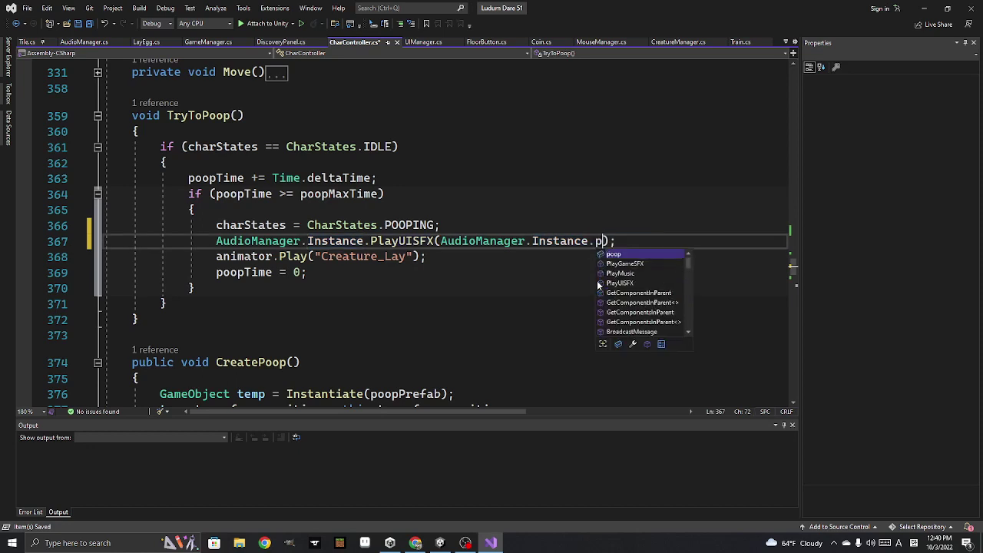
type("oop")
left_click(559, 163)
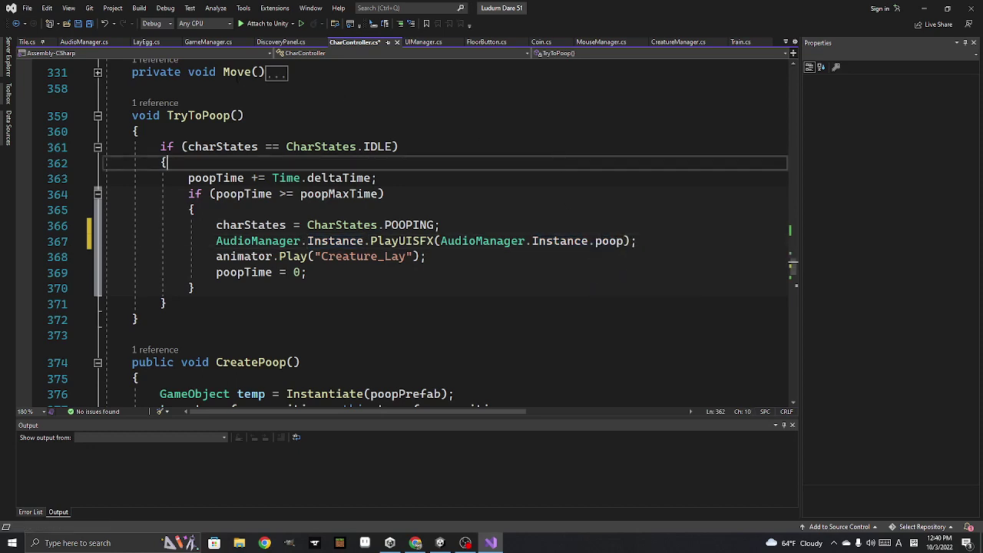
left_click(89, 24)
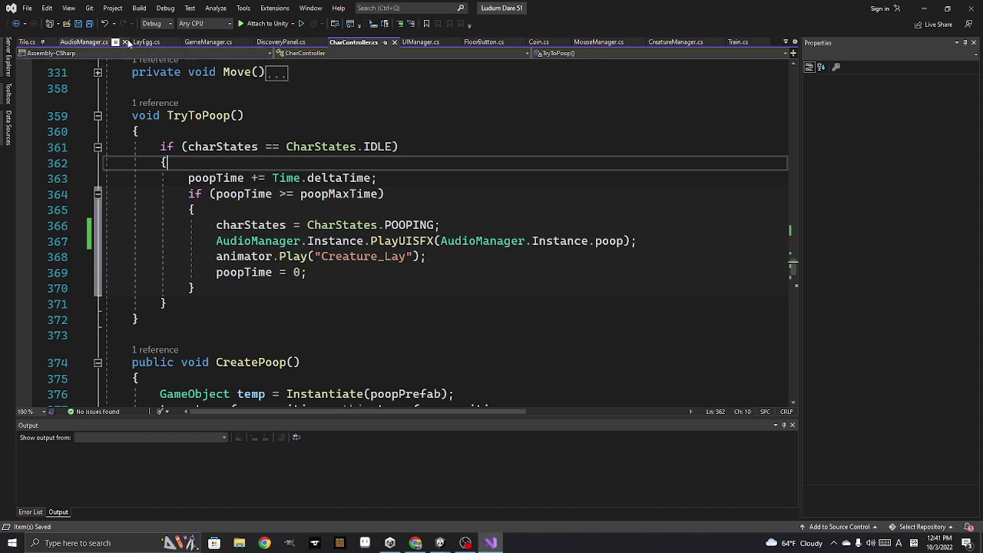
In UIManager.cs, paste the PlayUISFX call on a new line after isOpenNewCreature = true
left_click(427, 42)
scroll(334, 213, "up", 4)
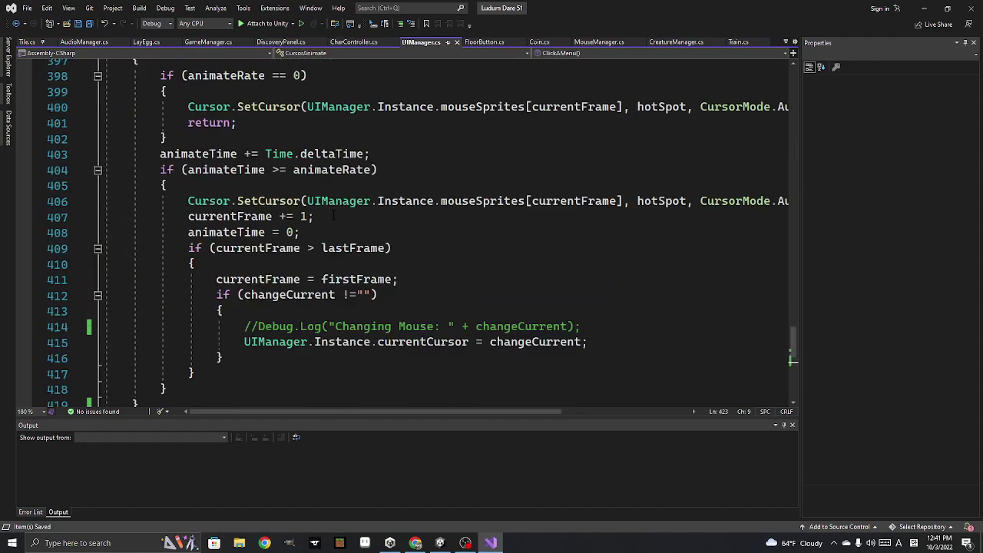
scroll(334, 213, "up", 4)
scroll(334, 213, "up", 8)
scroll(334, 212, "up", 7)
scroll(334, 213, "up", 3)
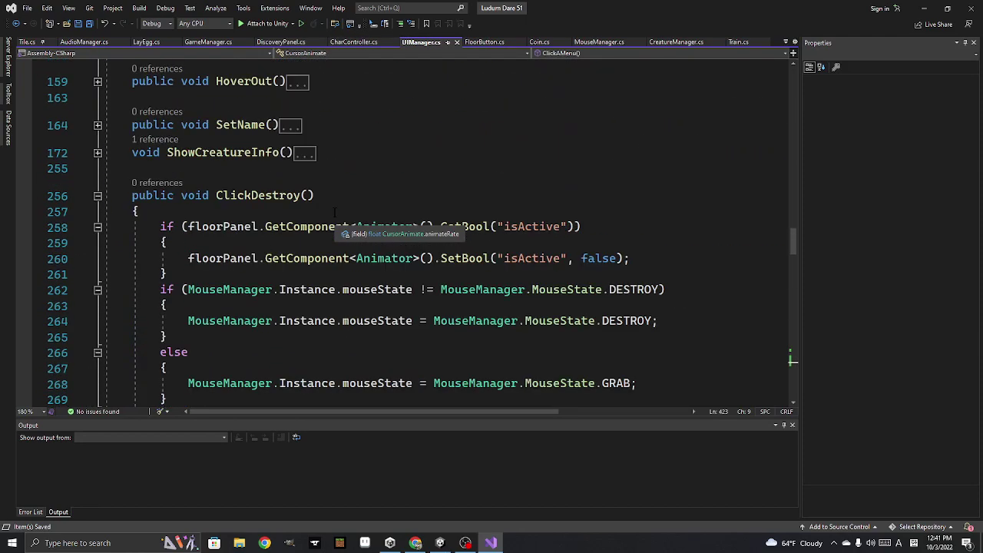
scroll(334, 213, "up", 2)
scroll(334, 212, "up", 3)
scroll(334, 213, "up", 4)
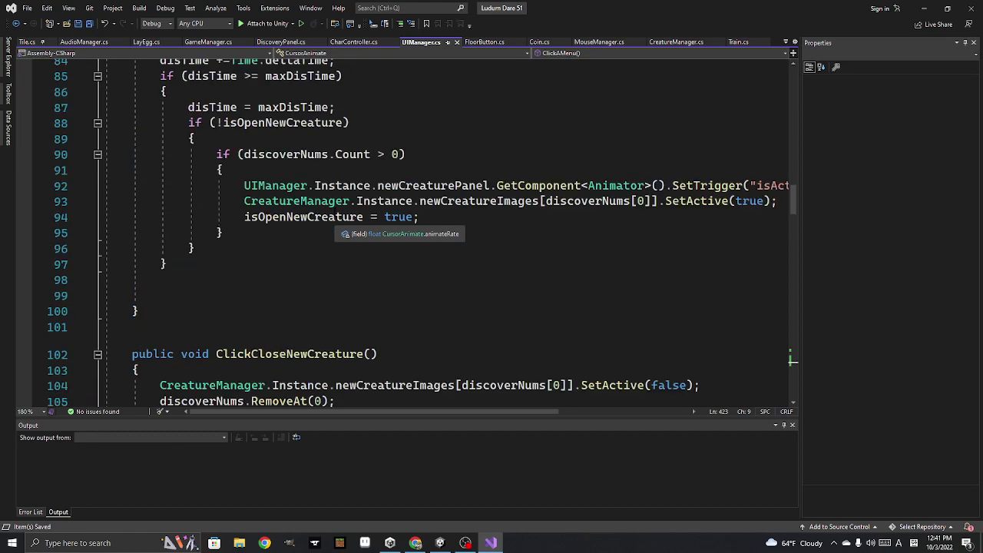
scroll(335, 213, "down", 5)
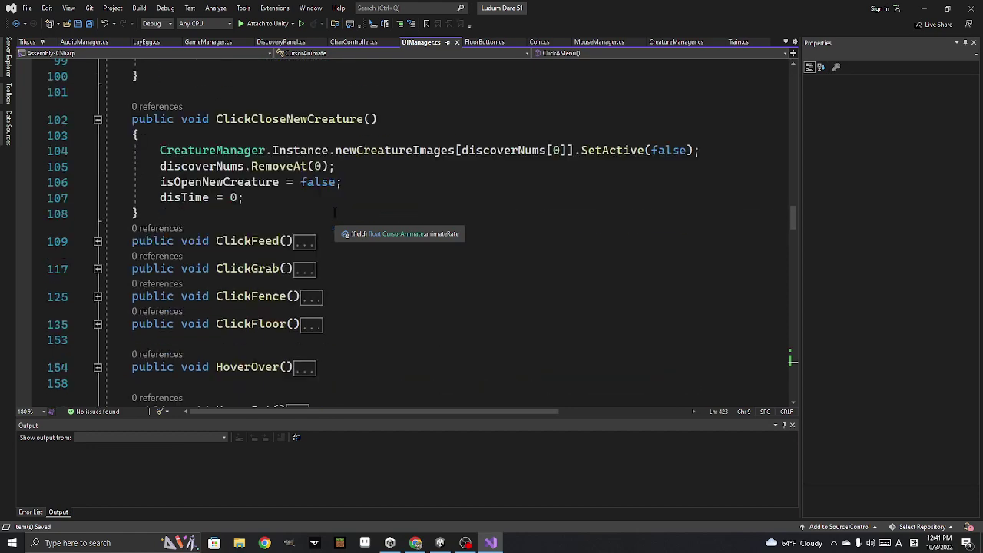
scroll(334, 213, "up", 1)
scroll(398, 180, "up", 3)
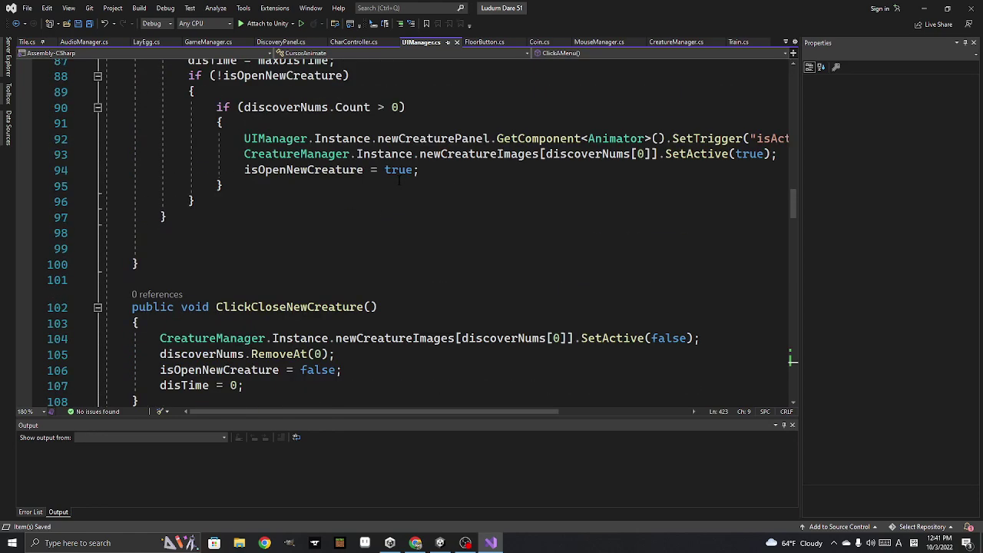
scroll(398, 183, "up", 1)
left_click(427, 219)
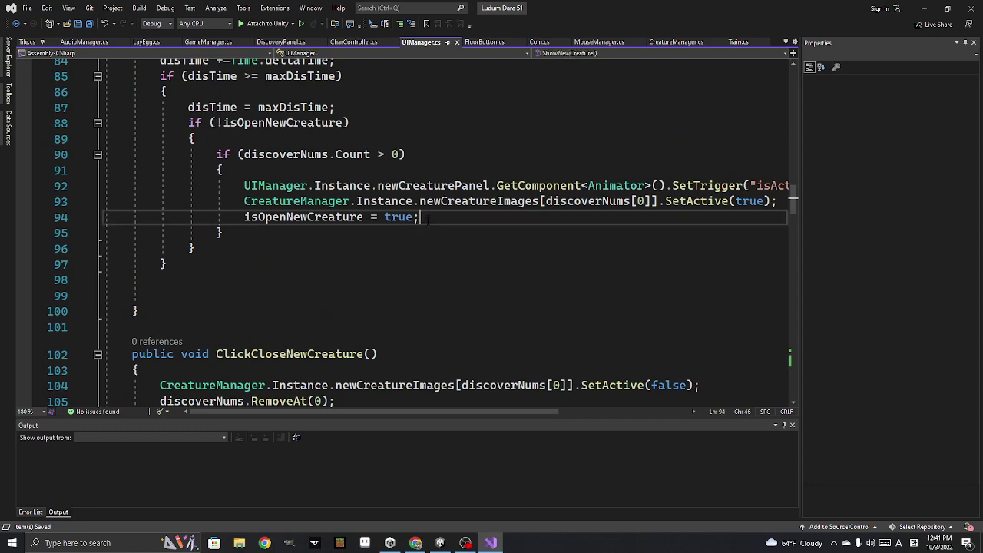
key("Return")
type("AudioManager.Instance.PlayUISFX(AudioManager.Instance.menuClick);")
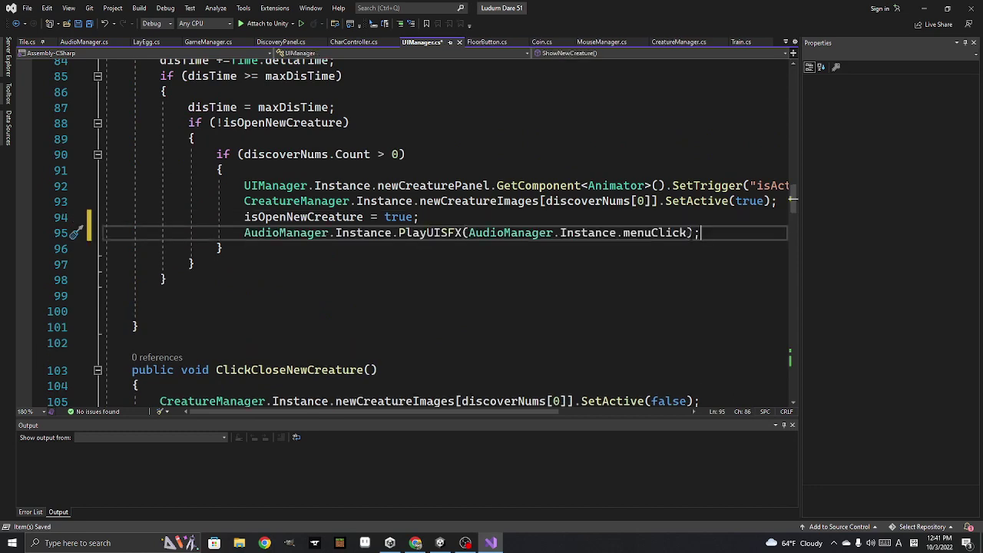
Replace menuClick with newCreature in the pasted call and save UIManager.cs
left_click_drag(690, 233, 622, 233)
key("BackSpace")
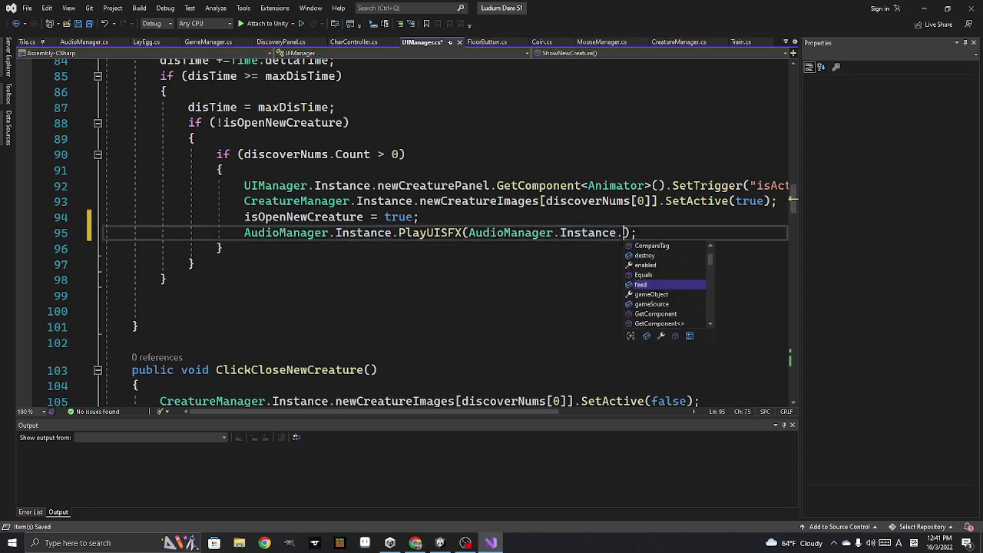
type("new")
key("Tab")
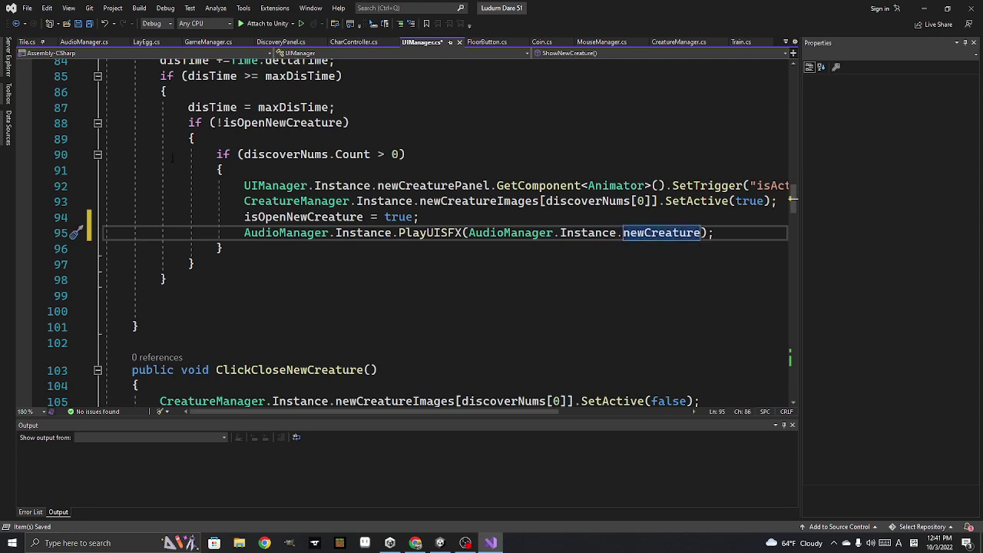
left_click(89, 23)
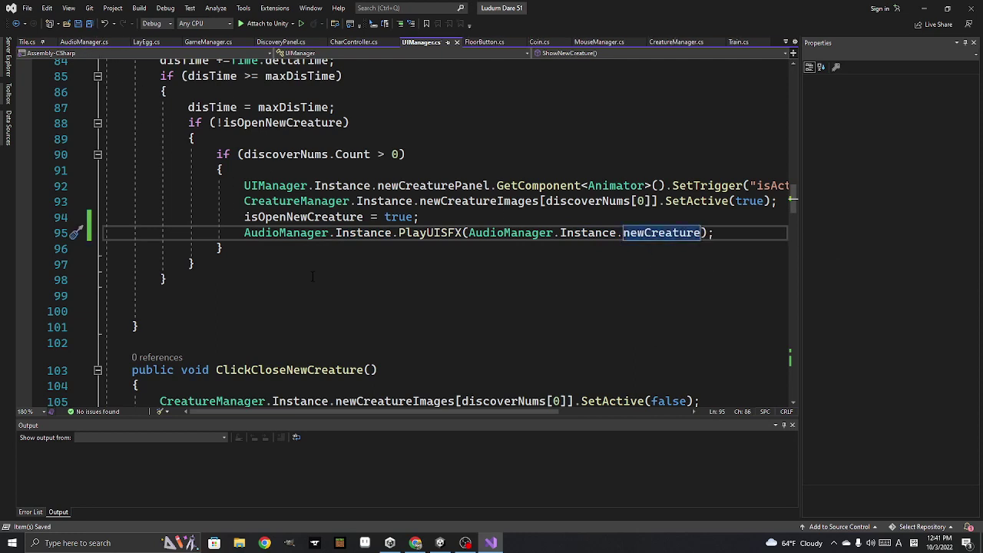
mouse_move(443, 544)
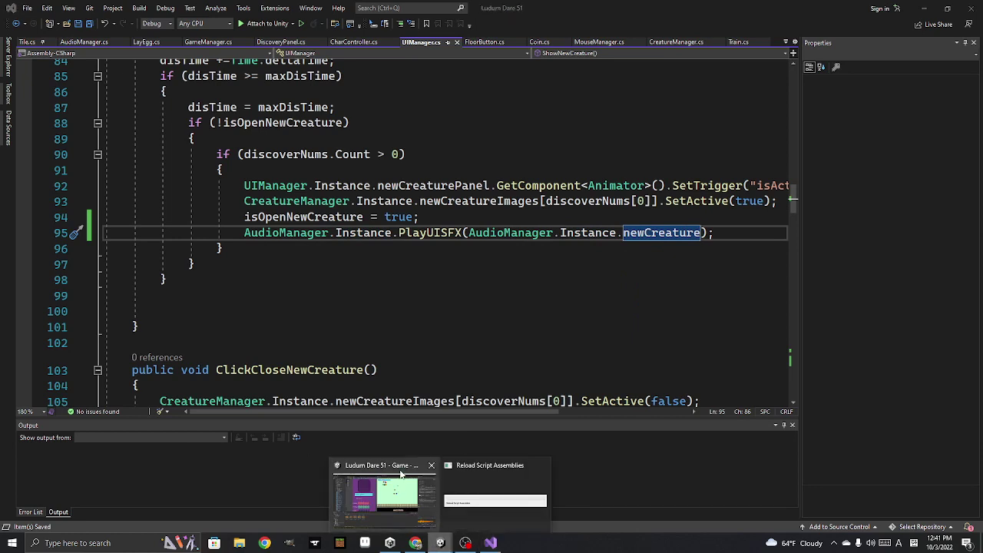
mouse_move(400, 474)
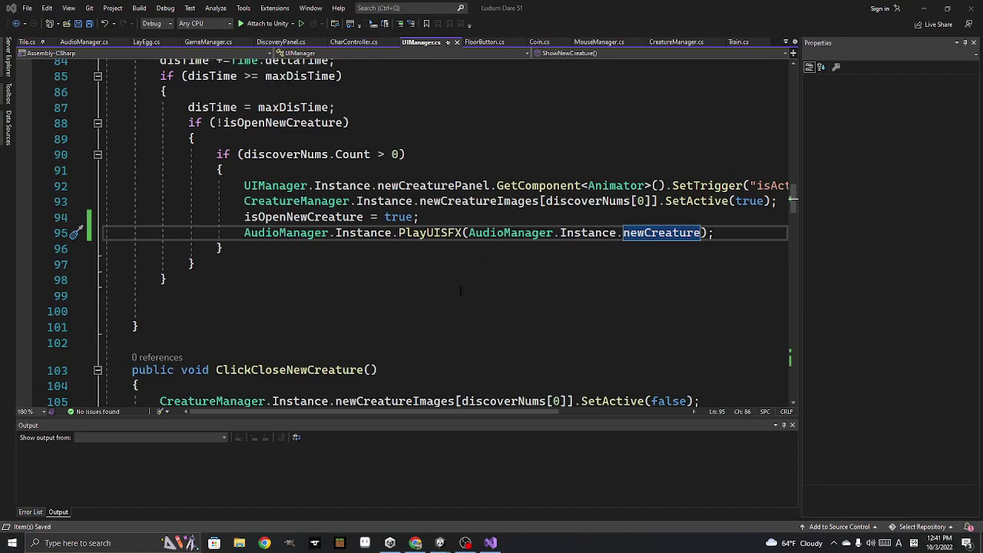
In Unity, run File > Save and File > Save Project, then go back to Visual Studio
key("alt+Tab")
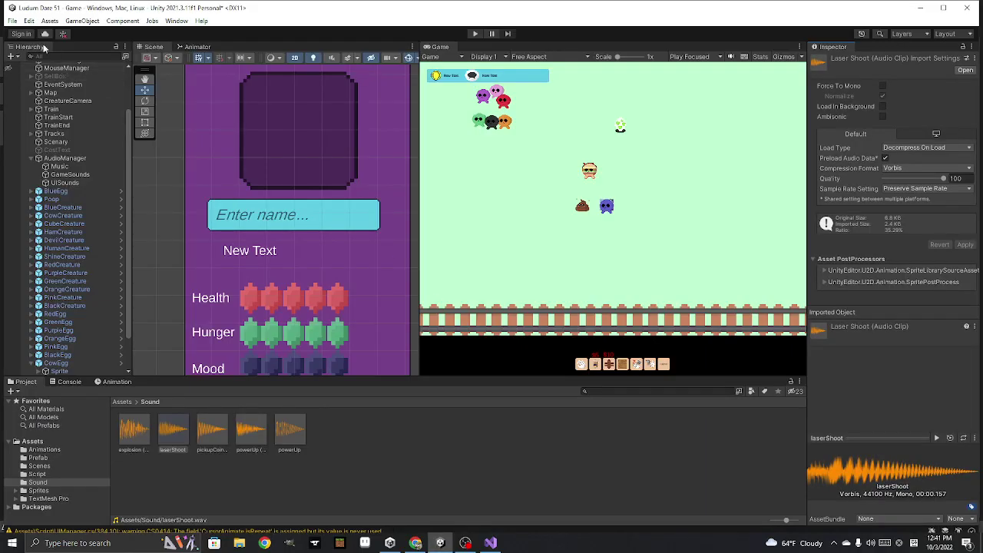
left_click(12, 21)
left_click(34, 71)
left_click(13, 22)
left_click(34, 134)
left_click(491, 543)
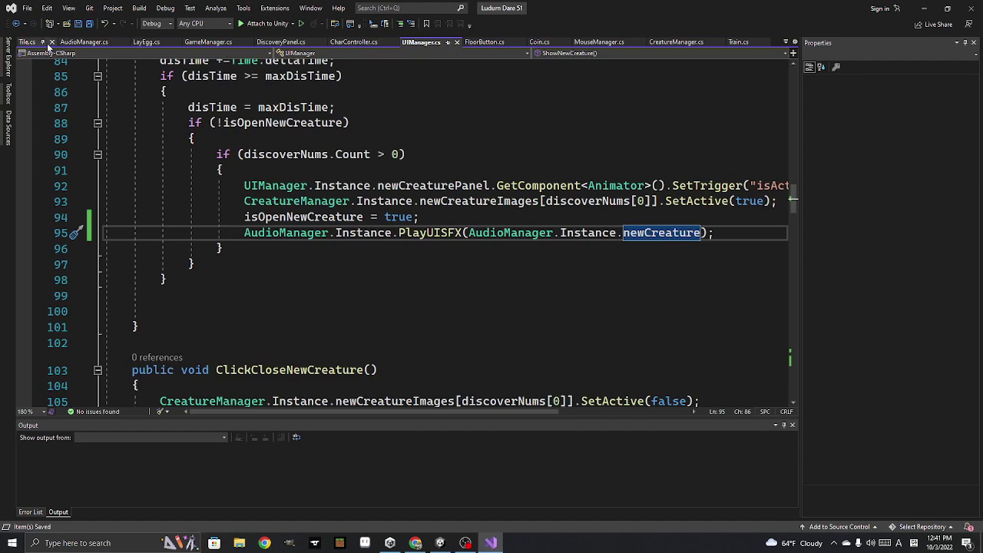
Add an if (audioClip == null) { return; } guard at the start of AudioManager's PlayGameSFX
left_click(83, 42)
scroll(268, 274, "down", 4)
scroll(268, 273, "down", 3)
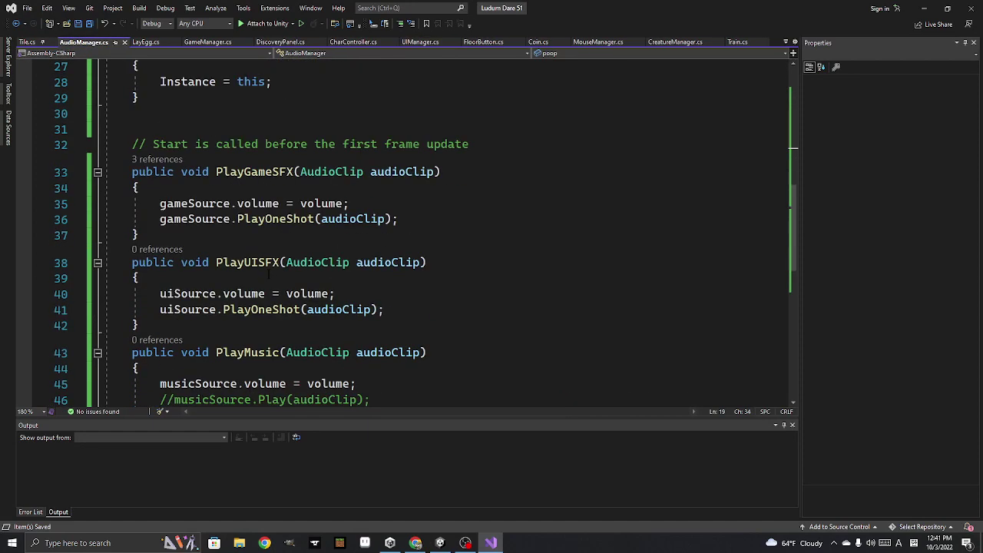
left_click(274, 191)
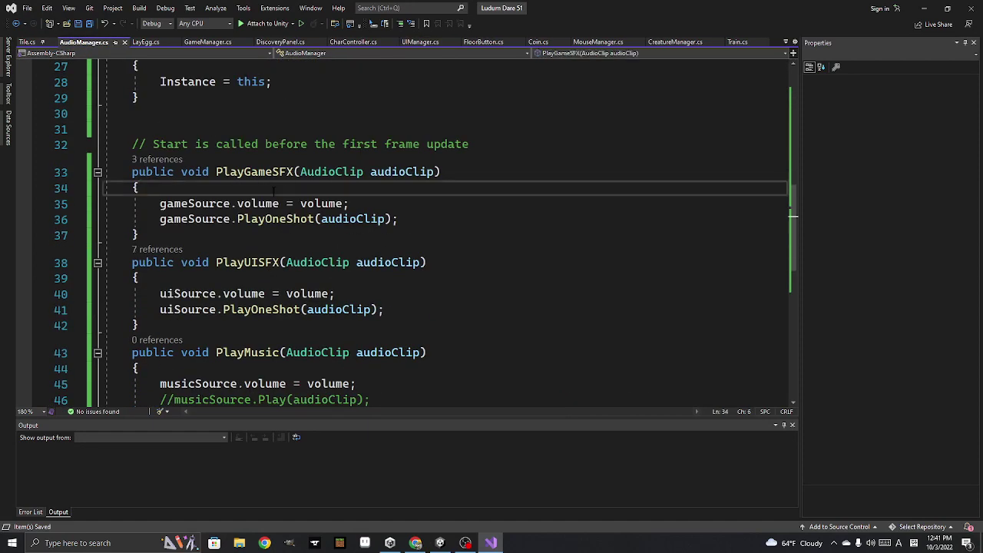
key("Return")
type("if")
key("Tab")
key("Tab")
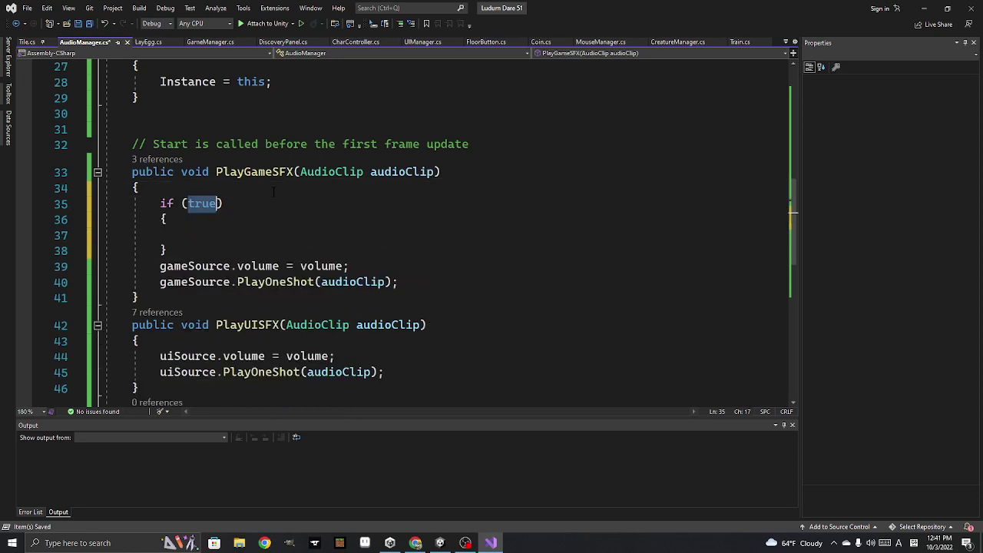
type("audioClip")
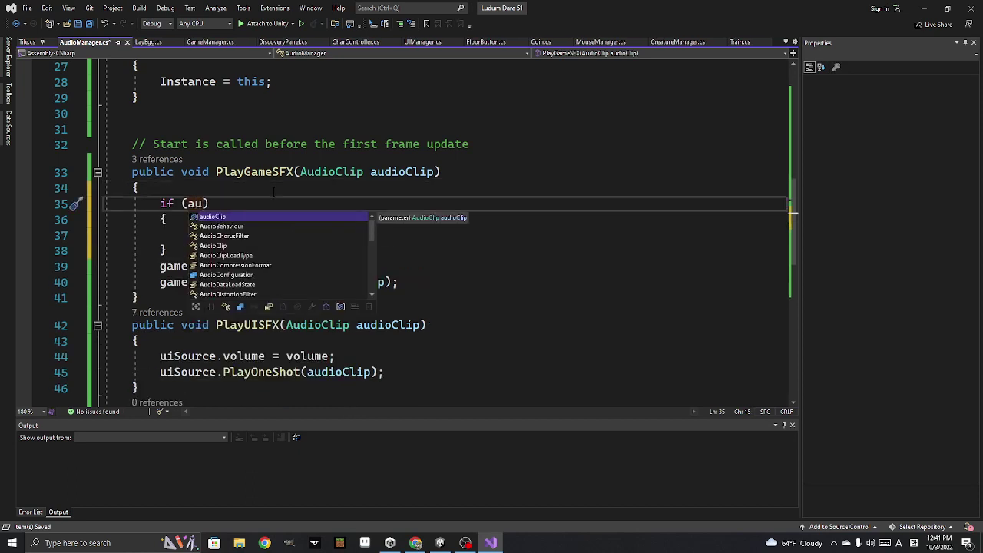
type(" == nu")
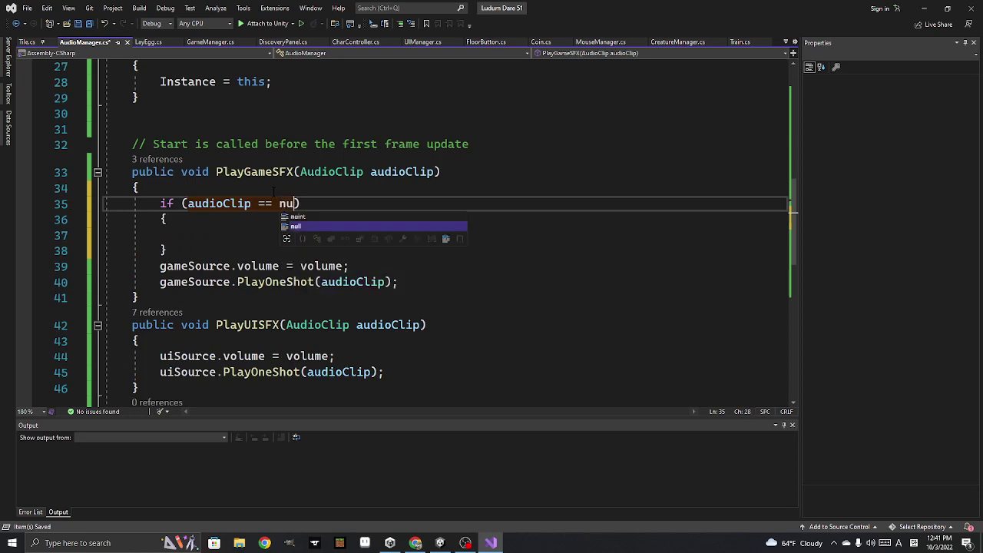
type("ll")
left_click(232, 234)
type("re")
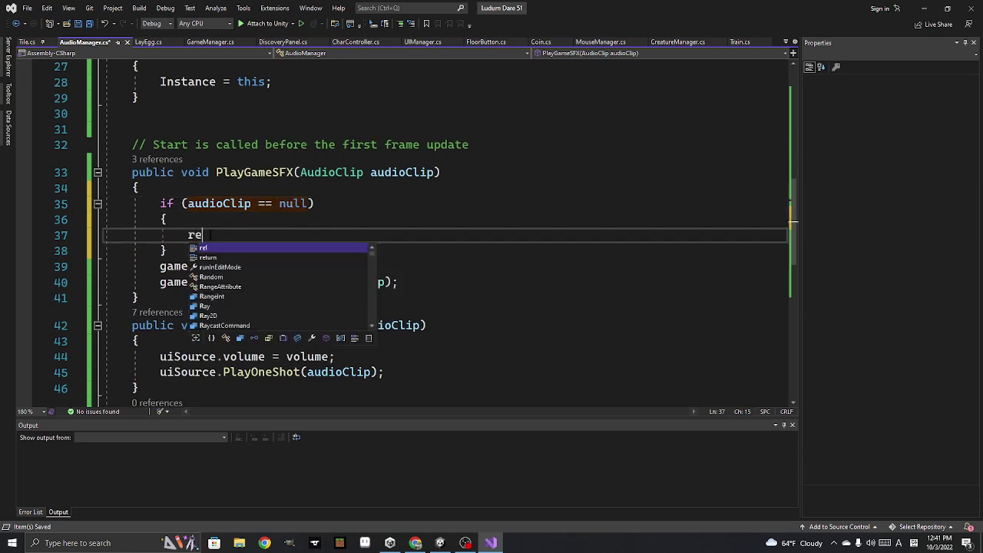
type("turn;")
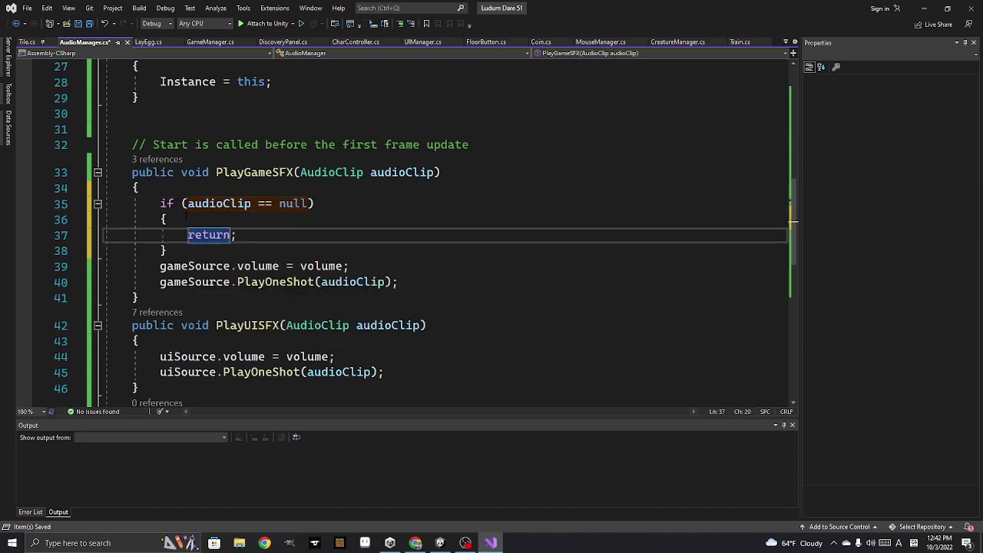
Copy the null-clip guard to the start of PlayUISFX and PlayMusic
left_click_drag(159, 201, 167, 251)
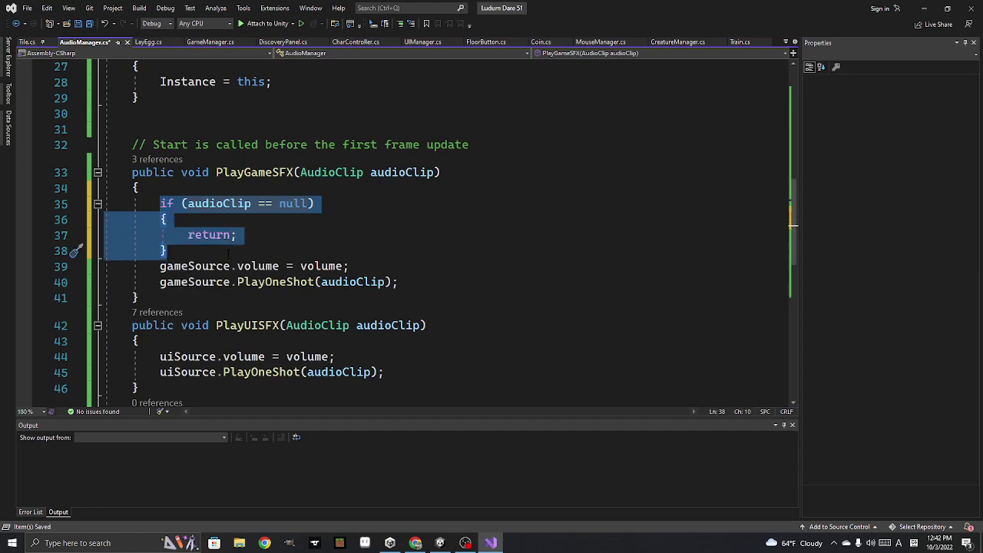
key("ctrl+c")
scroll(228, 256, "down", 2)
left_click(185, 247)
key("Return")
key("ctrl+v")
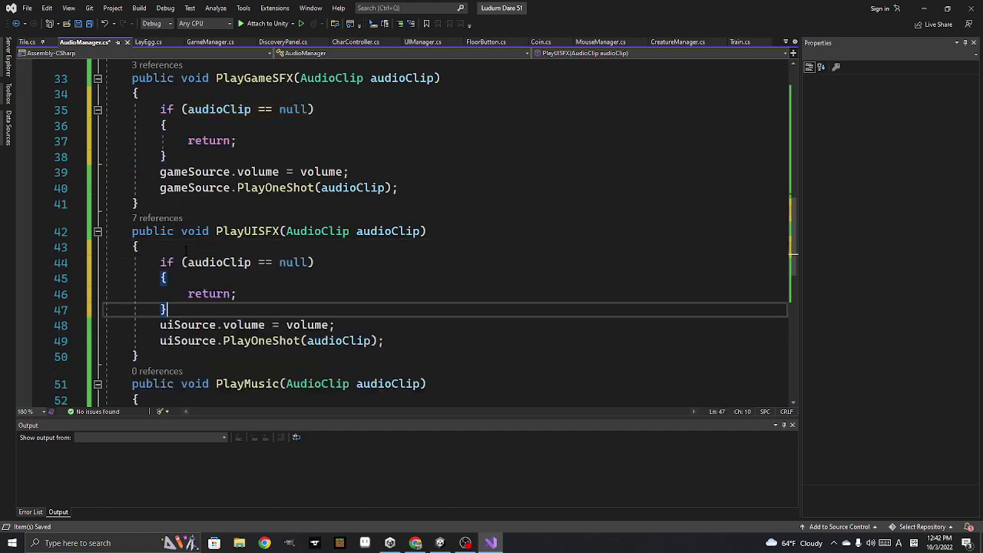
scroll(186, 248, "down", 2)
left_click(188, 303)
key("Return")
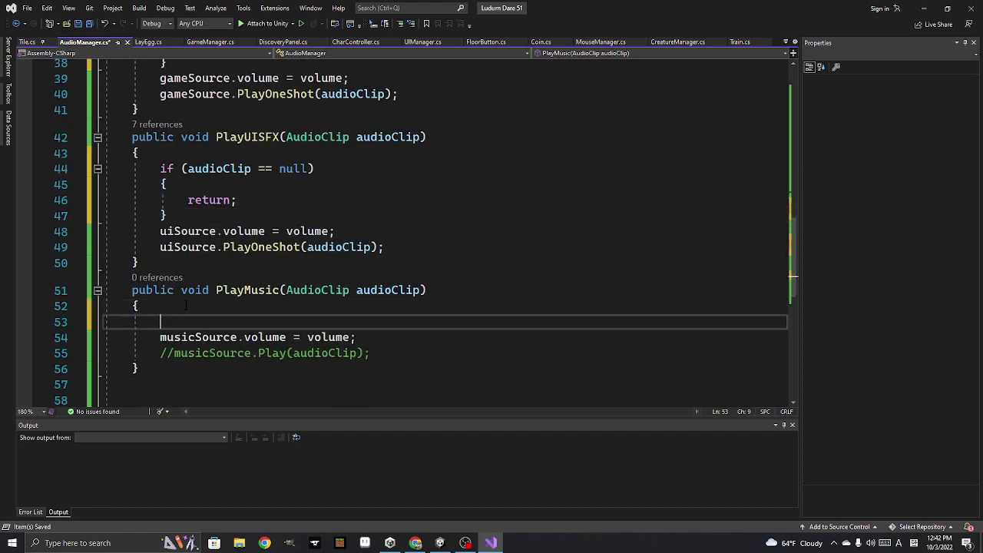
key("ctrl+v")
Save AudioManager.cs and switch back to the Unity editor
left_click(95, 24)
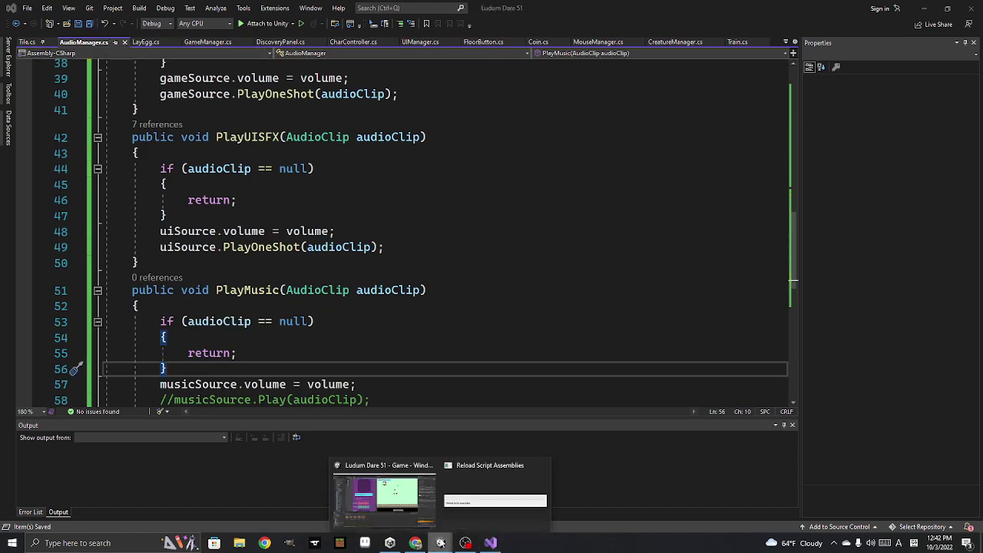
left_click(397, 472)
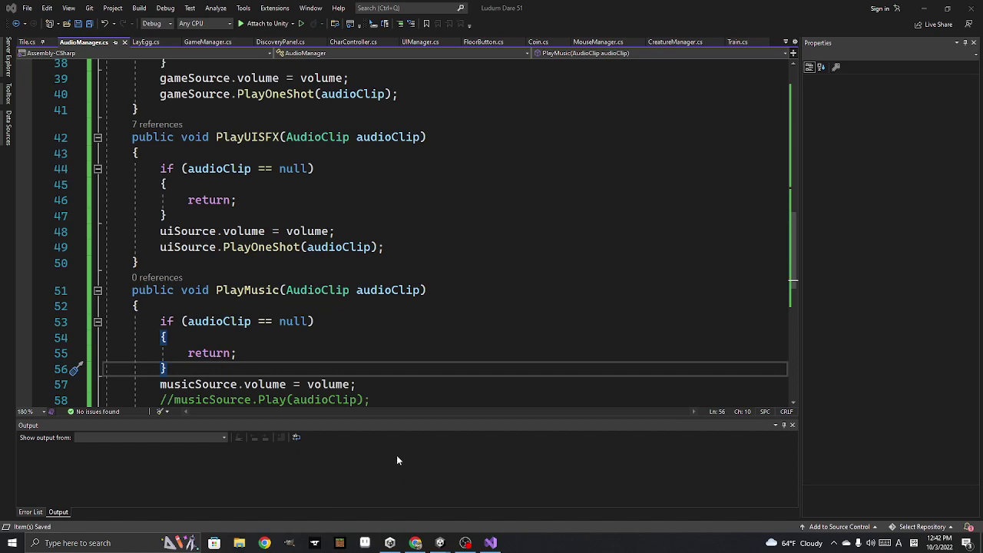
key("alt+Tab")
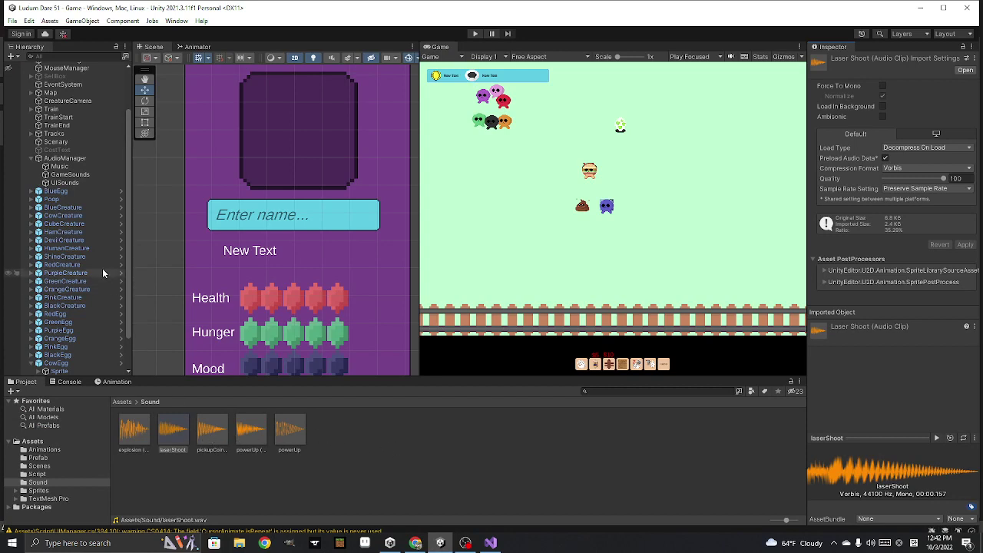
Preview the laserShoot clip and assign it to the AudioManager's Scoop slot
left_click(77, 158)
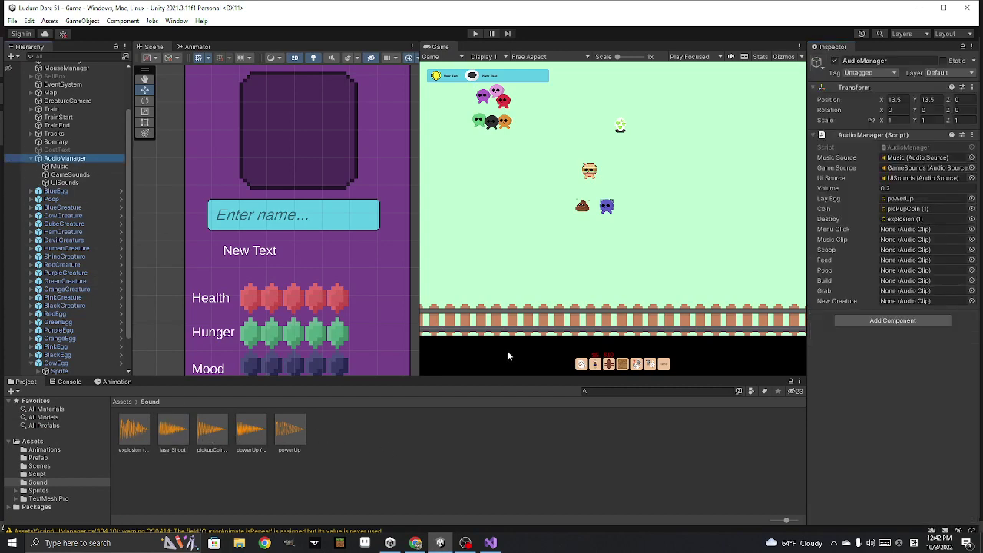
left_click(258, 434)
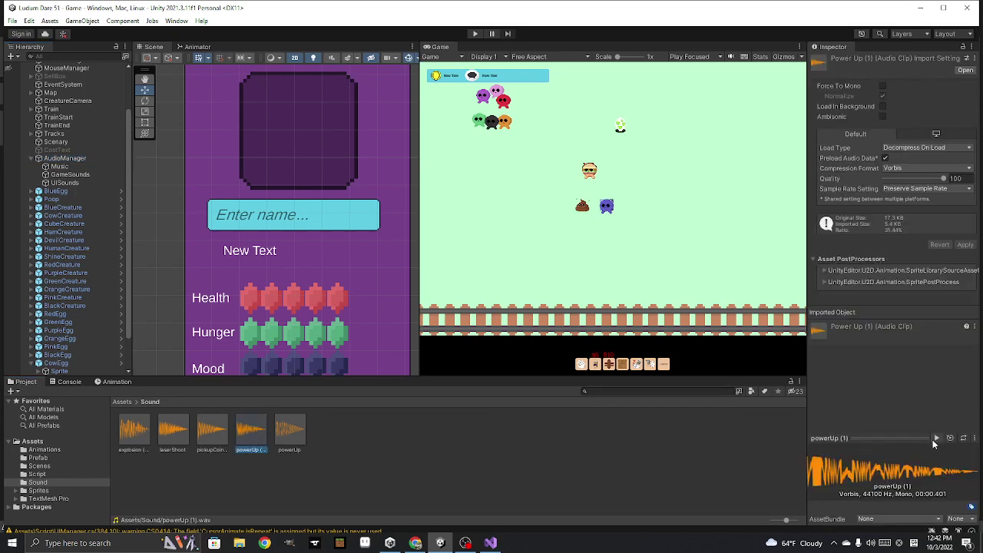
left_click(173, 432)
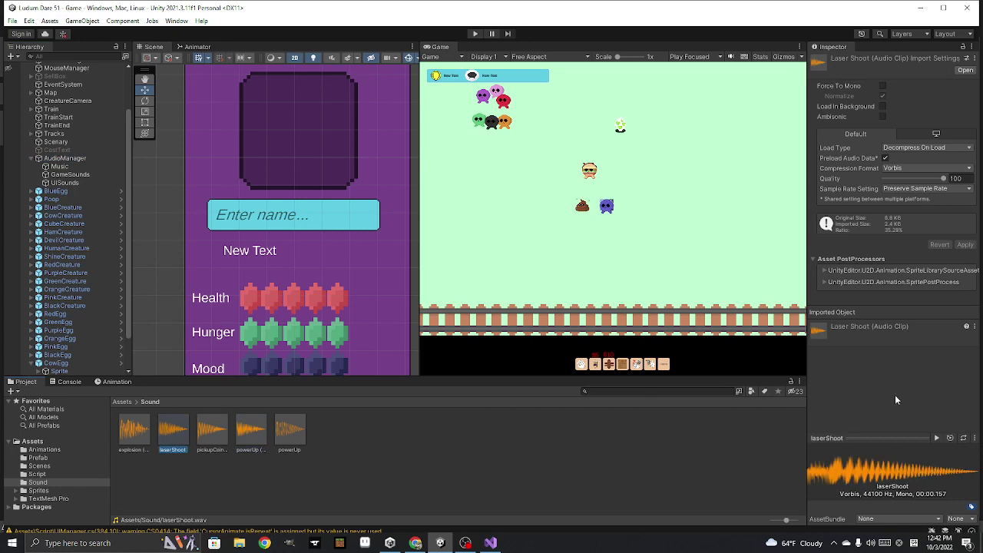
left_click(939, 440)
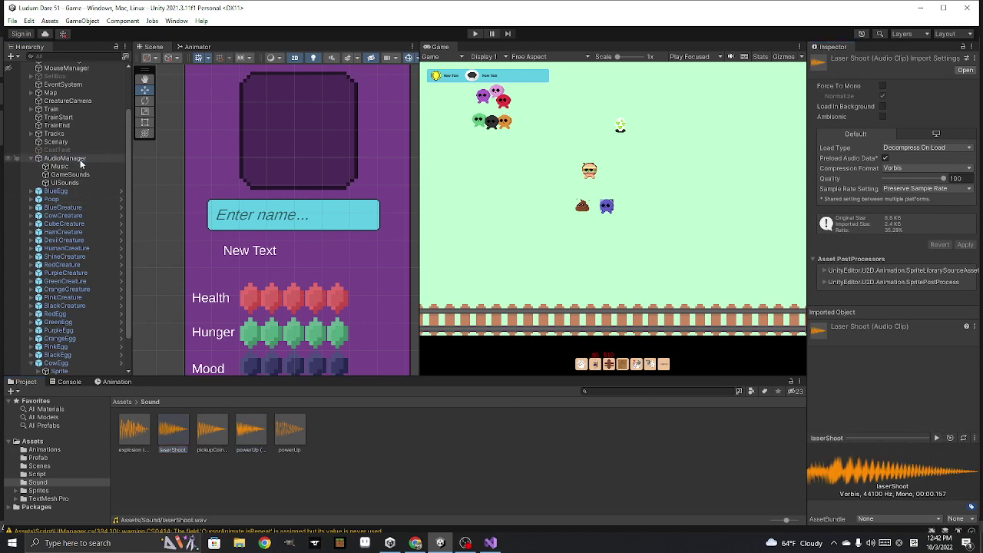
left_click(79, 159)
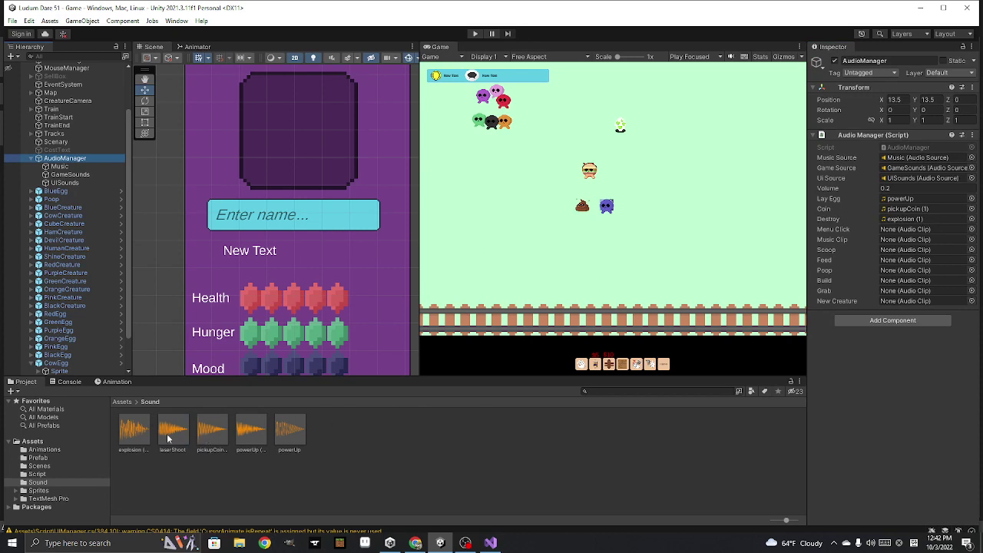
mouse_move(176, 435)
left_mouse_down()
mouse_move(883, 285)
mouse_move(887, 250)
left_mouse_up()
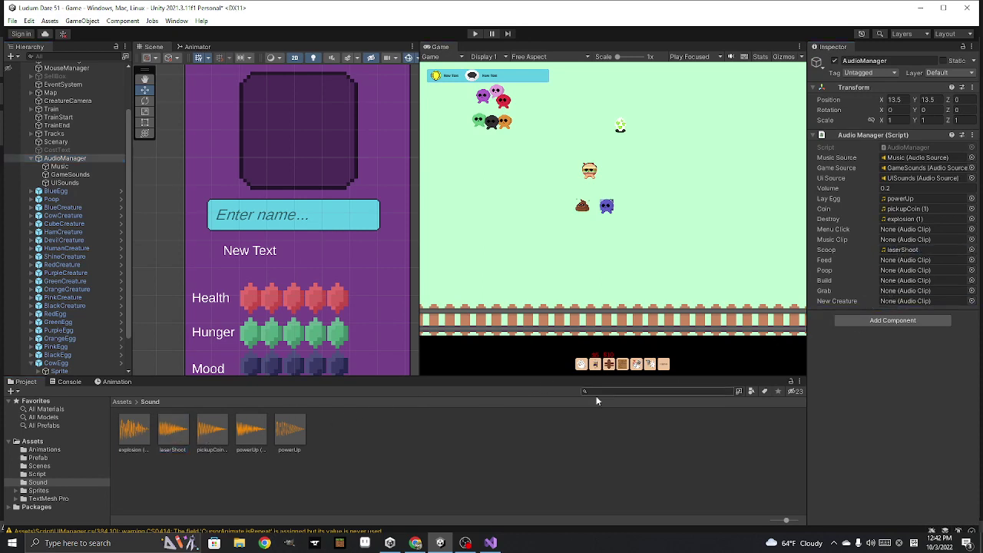
Preview the explosion (1) clip and assign it to the AudioManager's Build slot
left_click(140, 437)
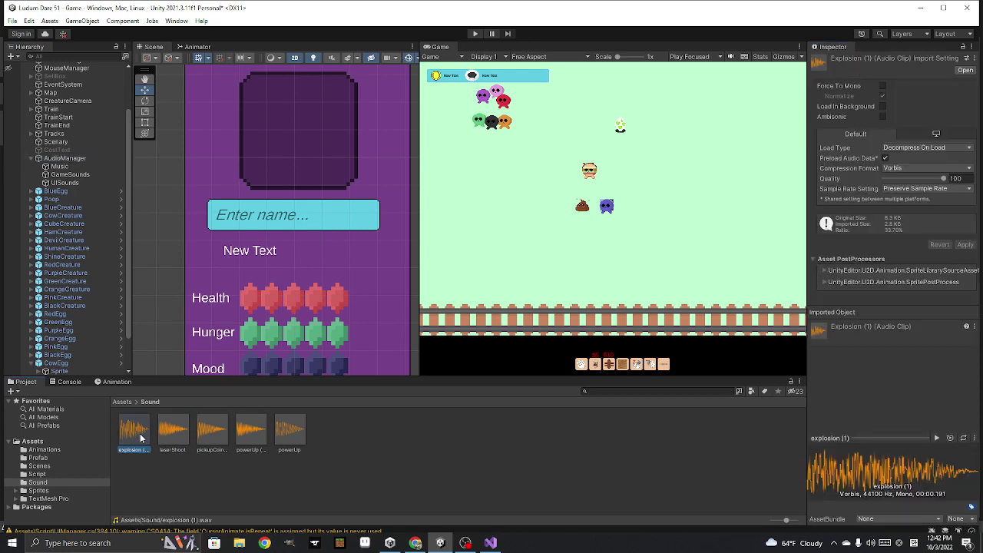
left_click(936, 438)
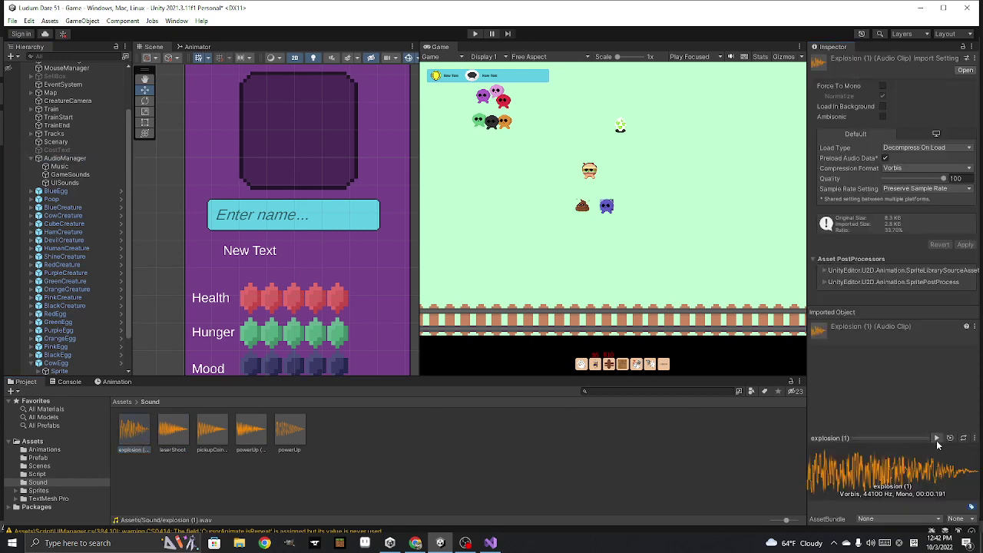
left_click(85, 157)
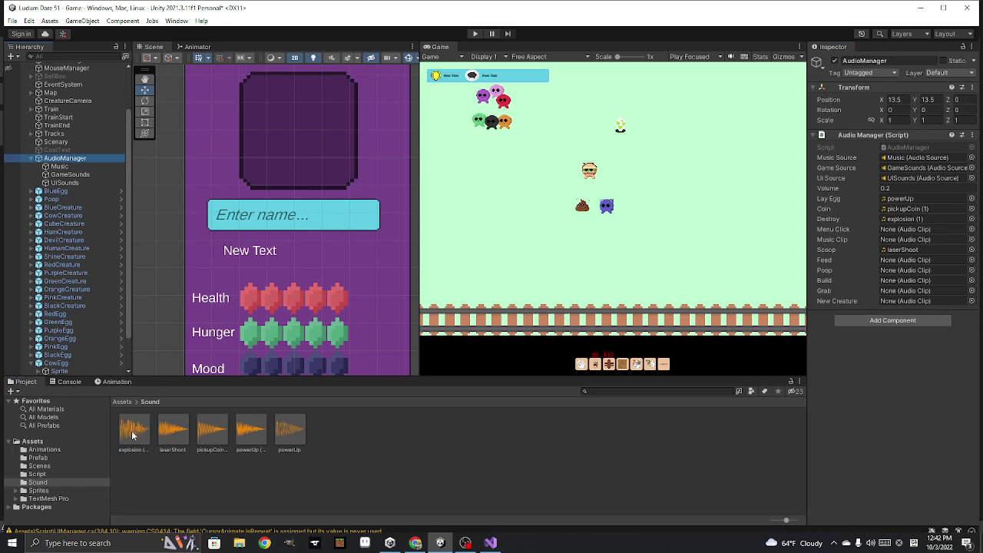
left_click_drag(132, 435, 914, 280)
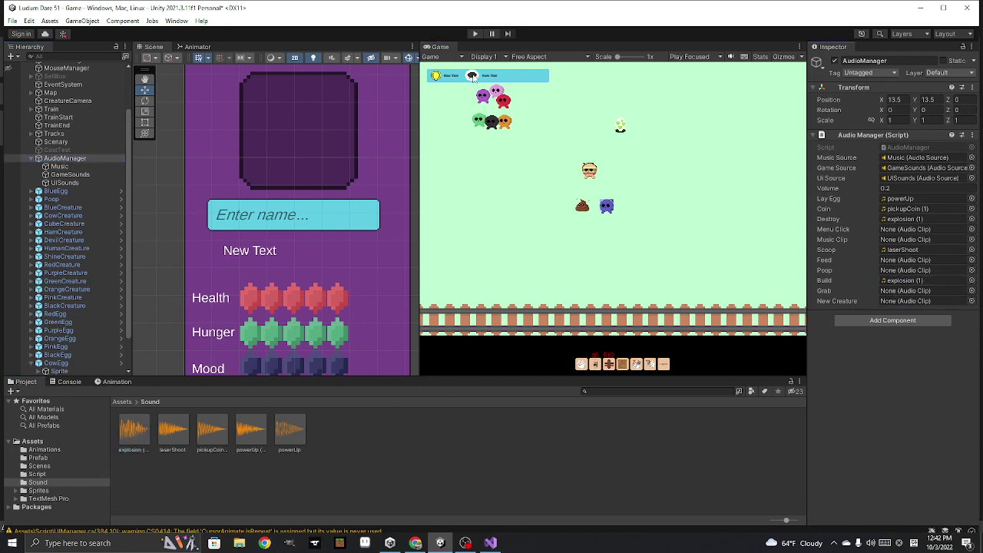
left_click(476, 33)
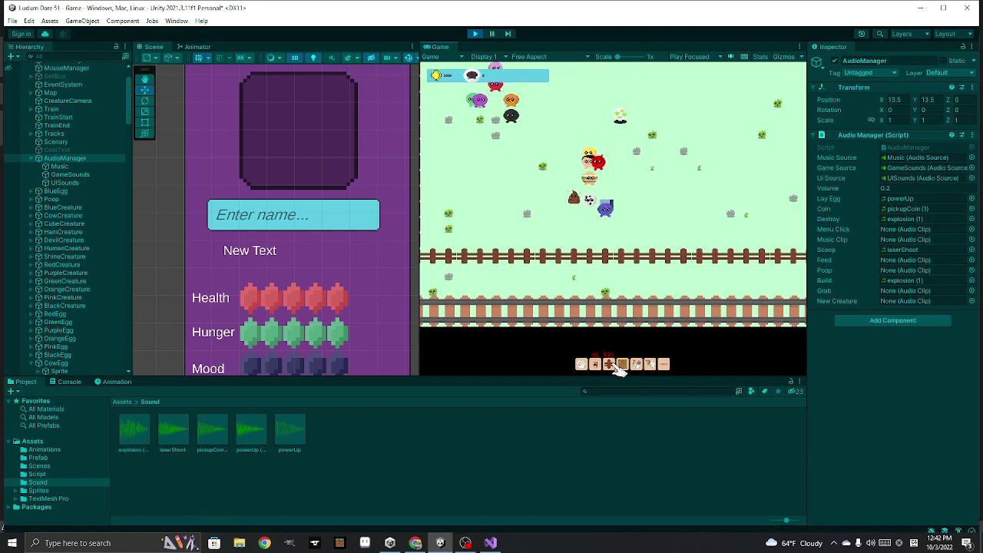
left_click_drag(650, 79, 747, 174)
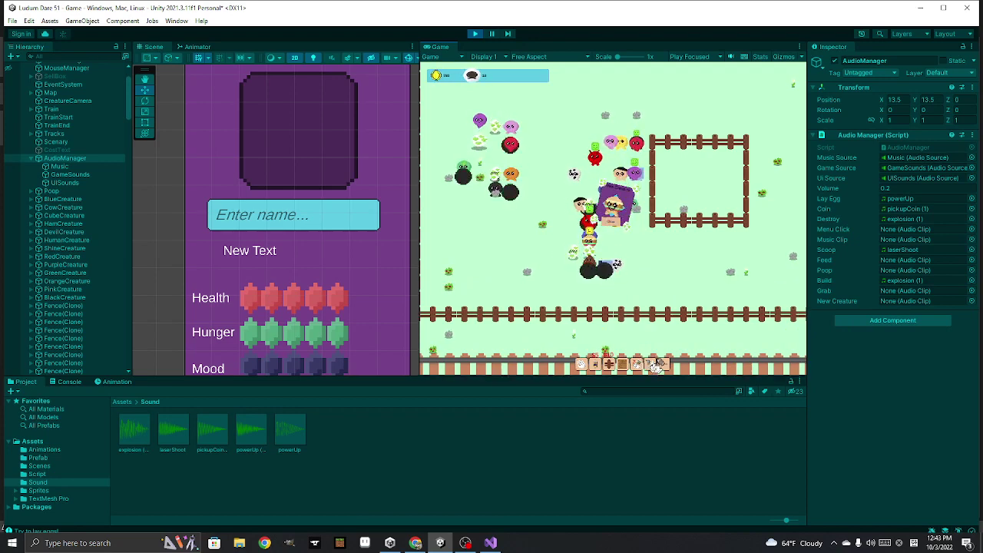
left_click(651, 364)
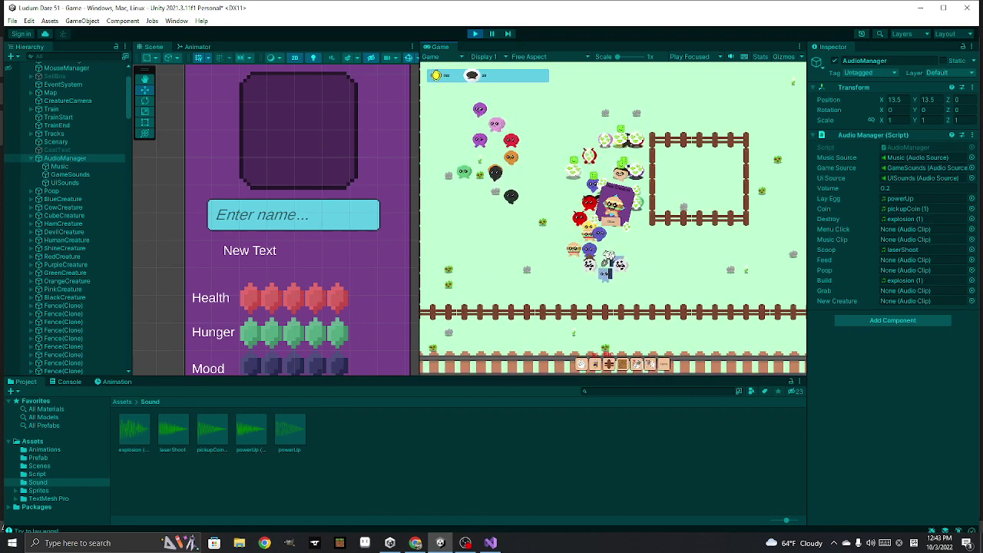
left_click(592, 260)
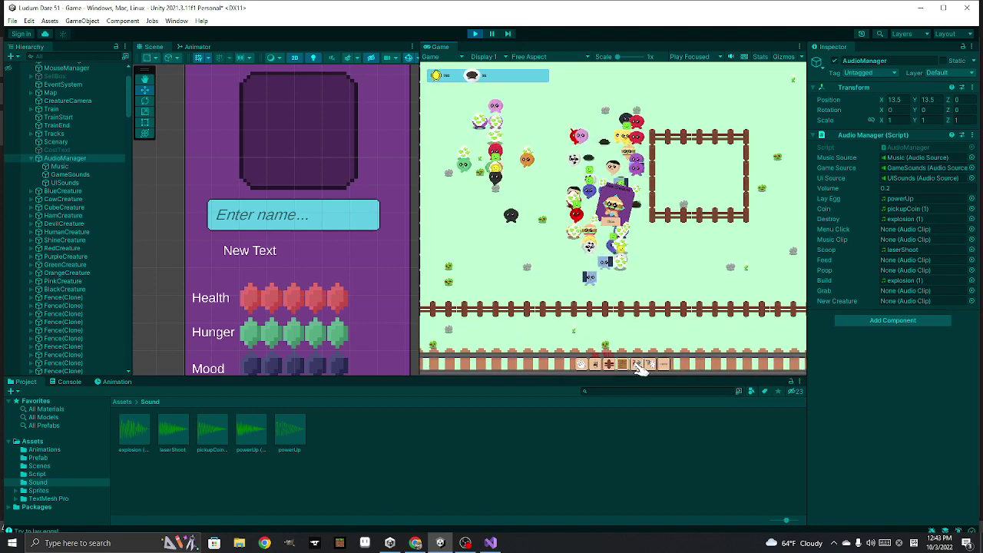
left_click(598, 363)
left_click(707, 255)
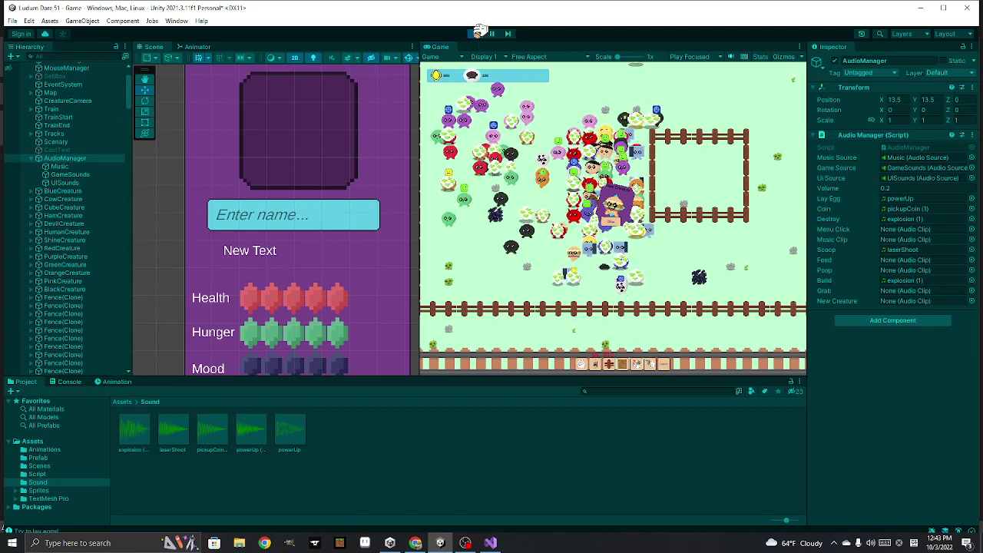
left_click(478, 34)
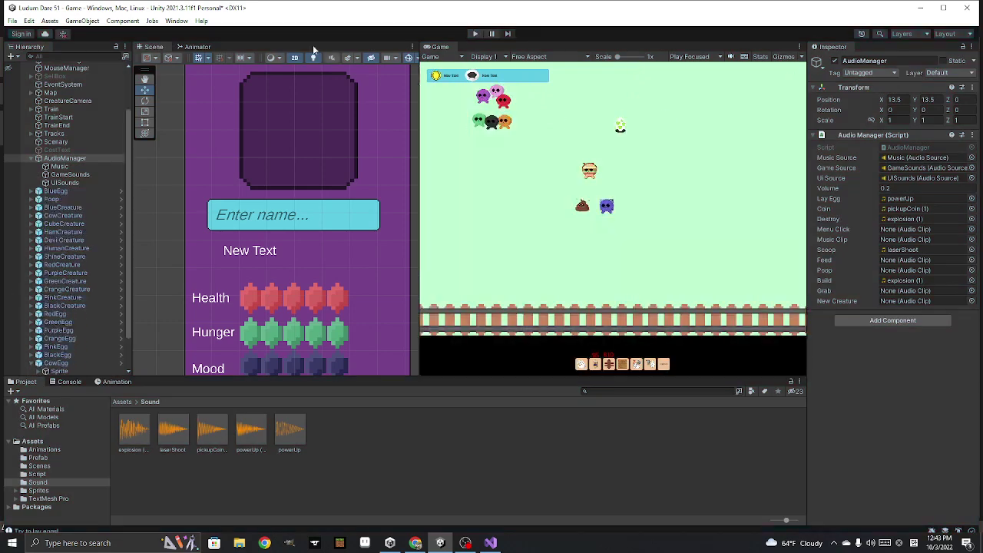
Run File > Save and File > Save Project in Unity, briefly opening and minimising Visual Studio
left_click(12, 21)
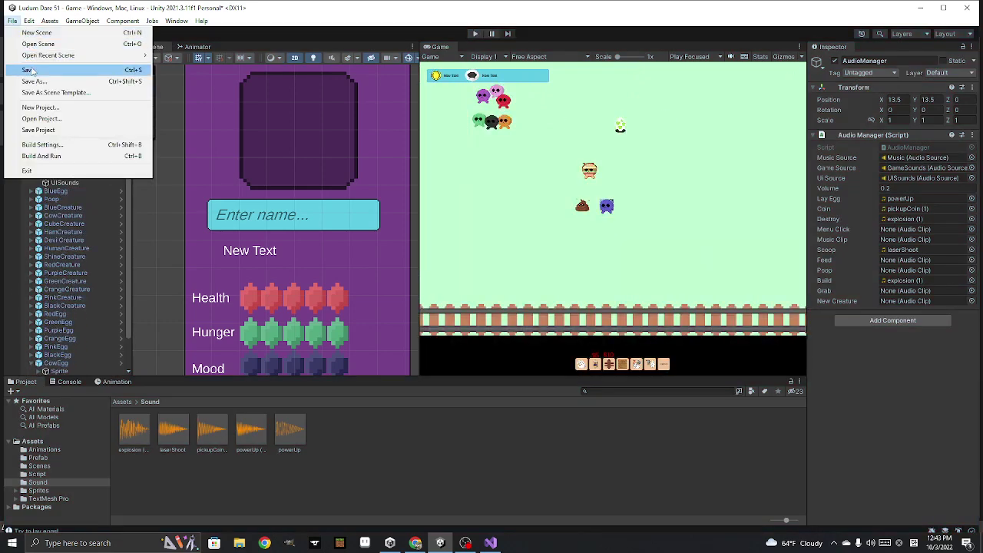
left_click(28, 68)
left_click(13, 21)
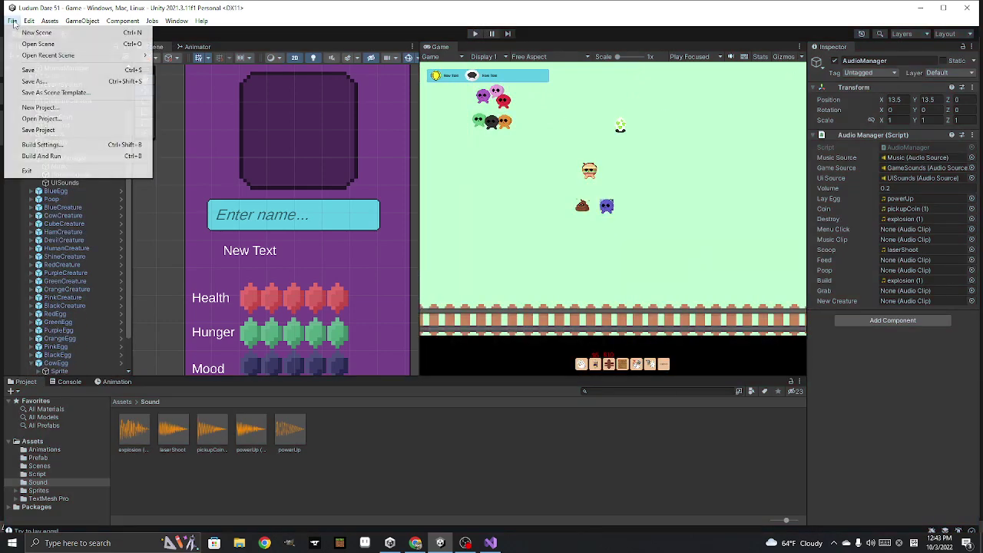
left_click(39, 130)
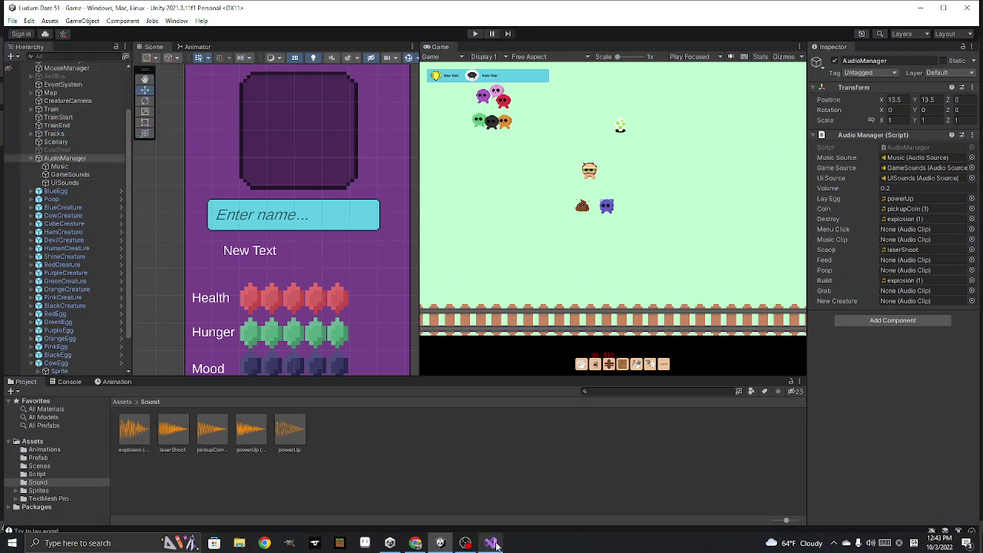
mouse_move(493, 543)
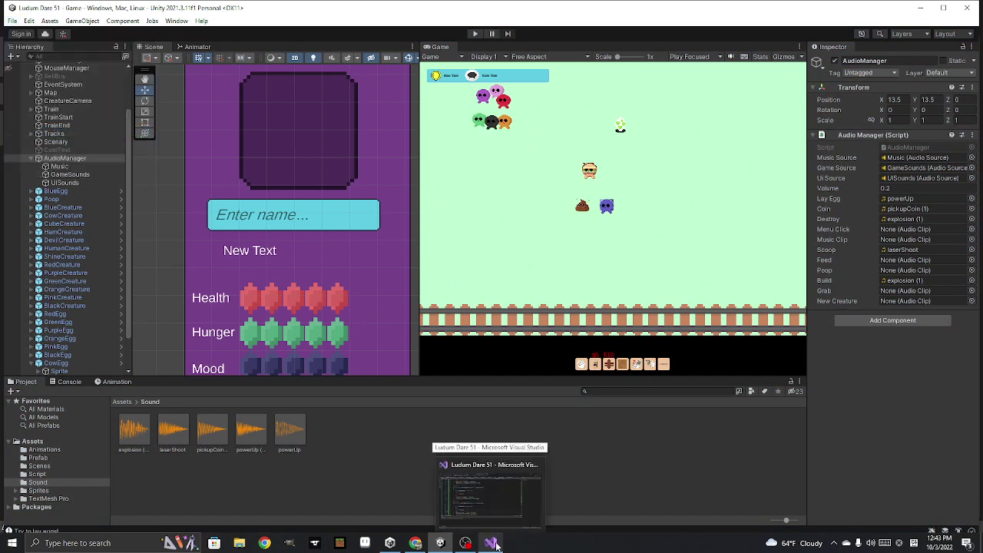
left_click(496, 544)
left_click(495, 544)
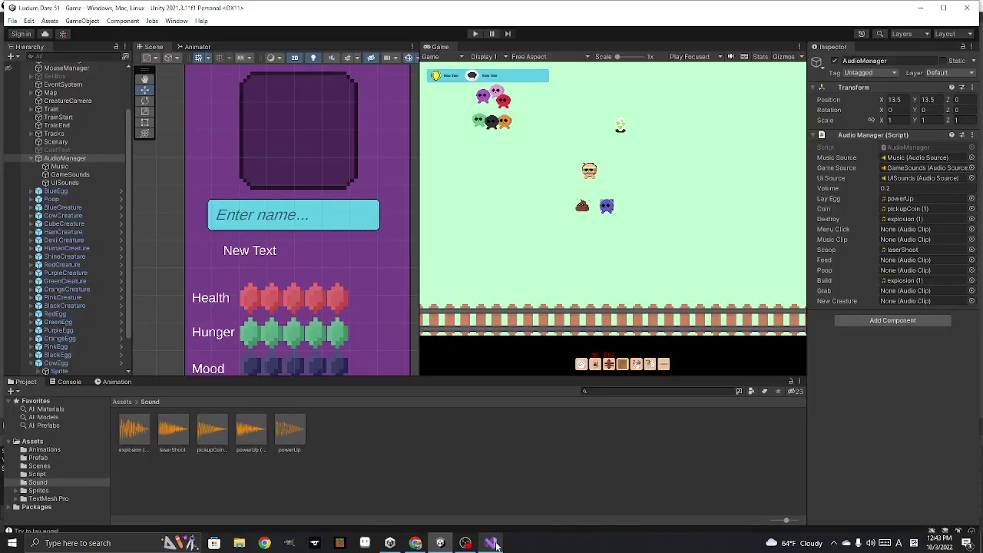
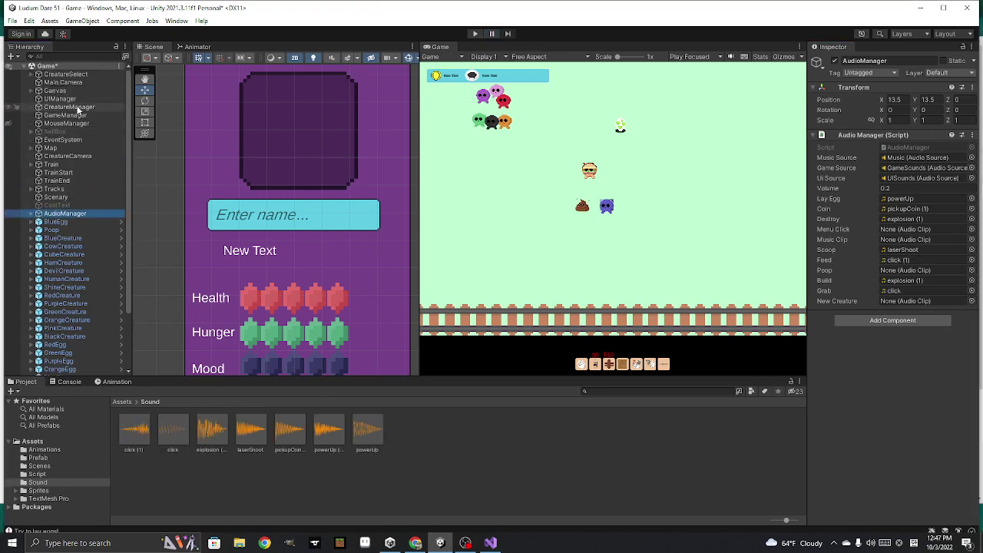
Expand Canvas > BottomPanel in the Hierarchy and select GrabButton
left_click(32, 90)
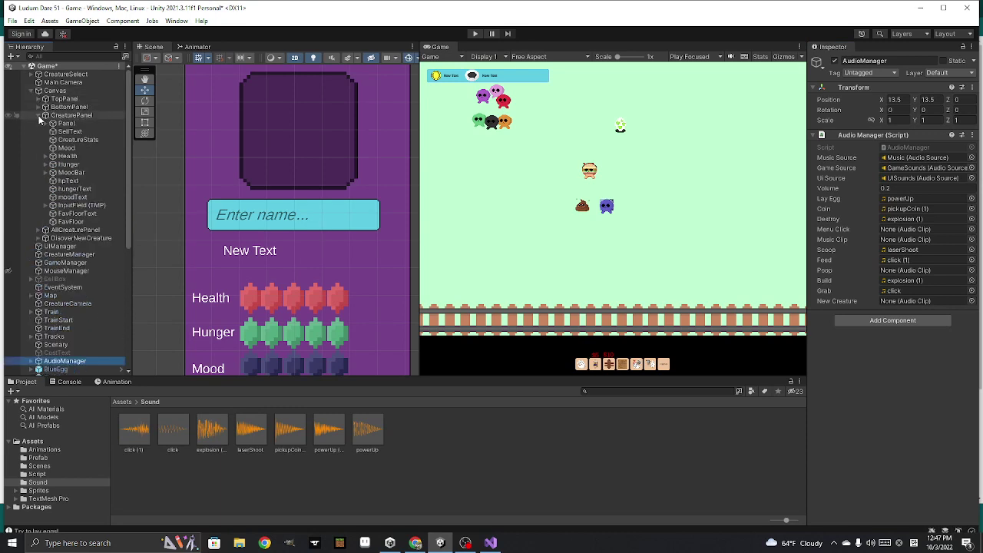
left_click(45, 115)
left_click(45, 107)
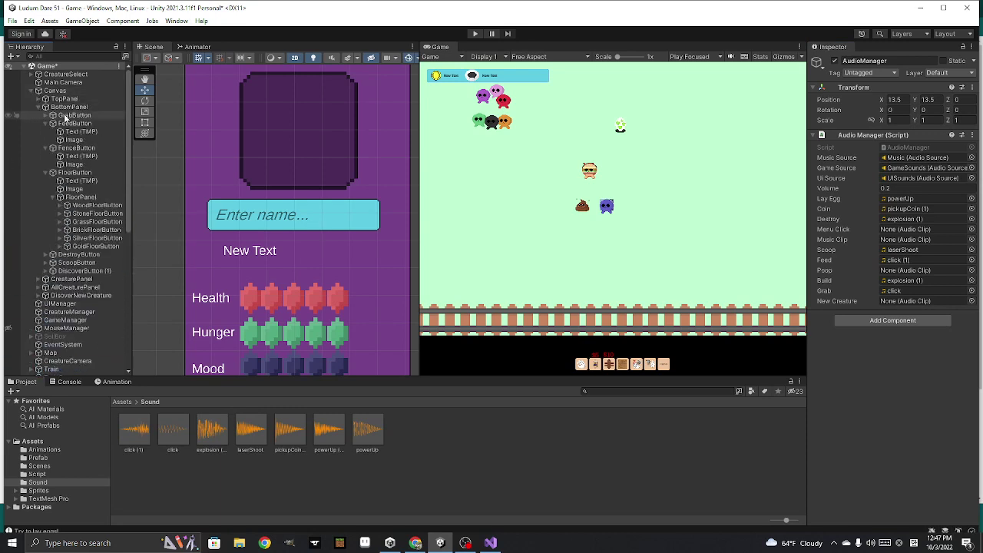
left_click(66, 115)
scroll(876, 338, "down", 5)
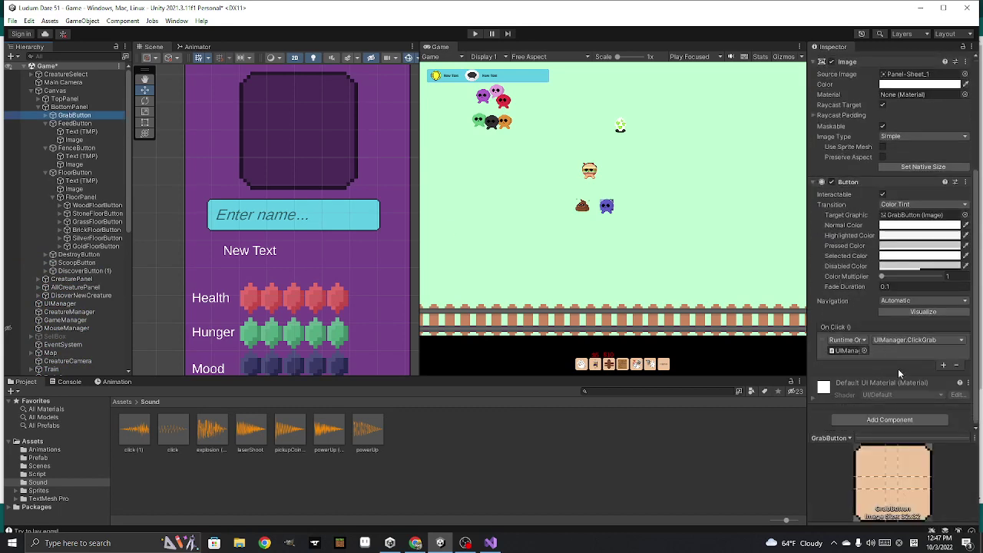
Add a second GrabButton On Click entry with the object assigned, leaving its function unset
left_click(944, 365)
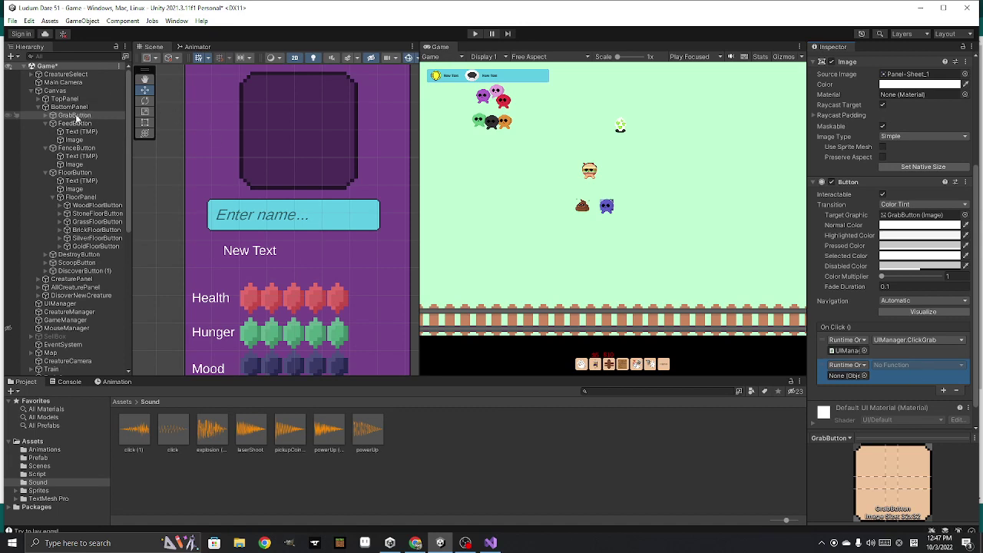
mouse_move(77, 115)
left_mouse_down()
mouse_move(833, 353)
mouse_move(852, 380)
left_mouse_up()
left_click(902, 364)
mouse_move(912, 415)
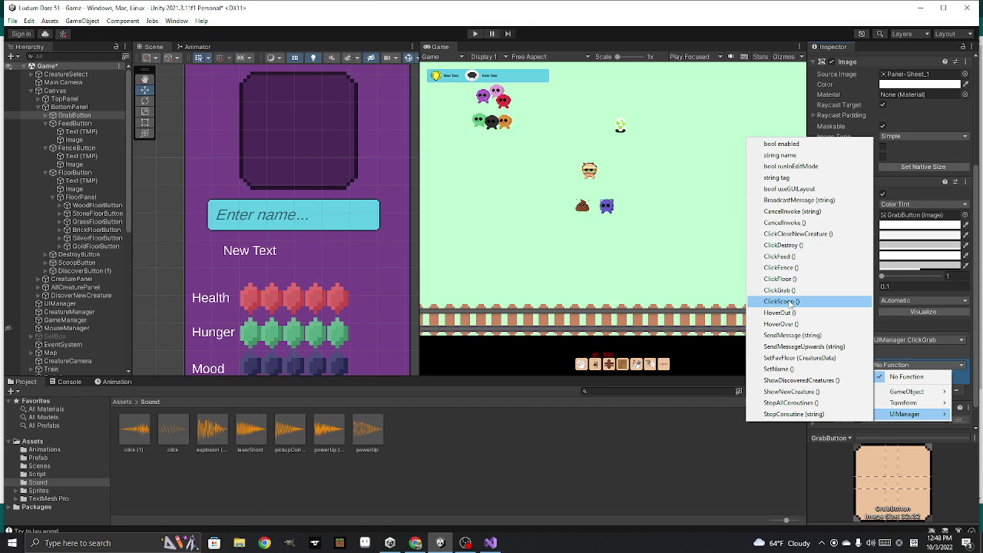
left_click(629, 458)
left_click(492, 543)
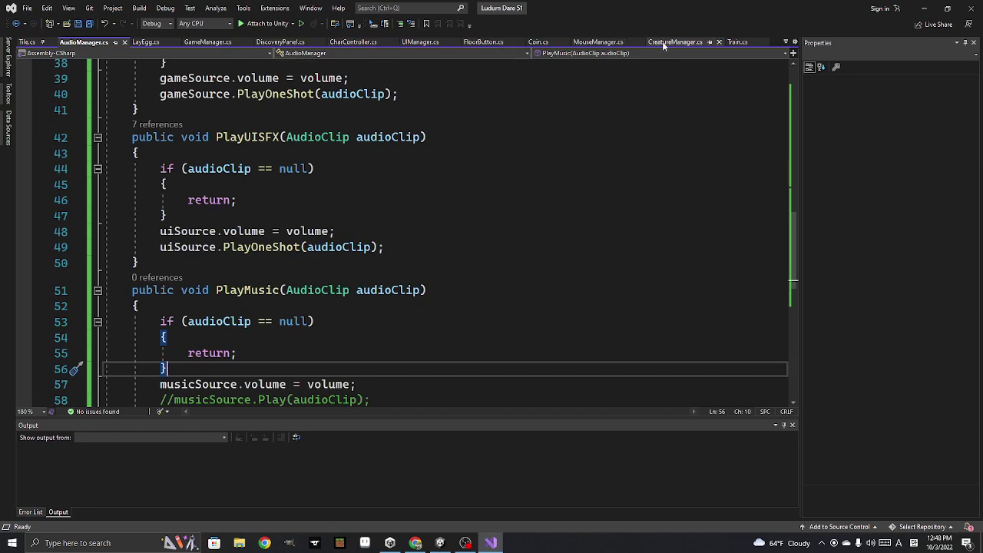
Scroll through the UIManager script
left_click(409, 41)
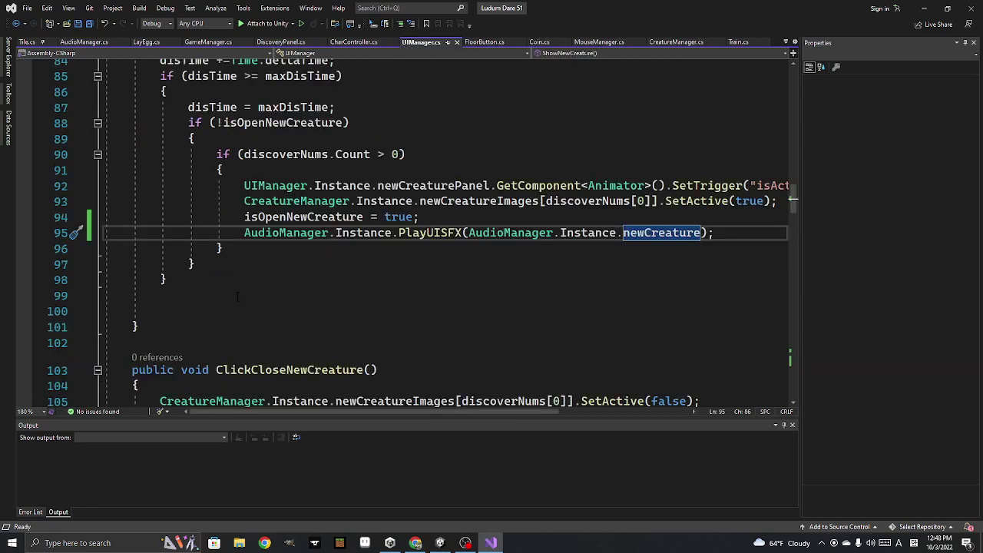
scroll(238, 297, "down", 3)
scroll(238, 297, "down", 3)
scroll(254, 292, "down", 3)
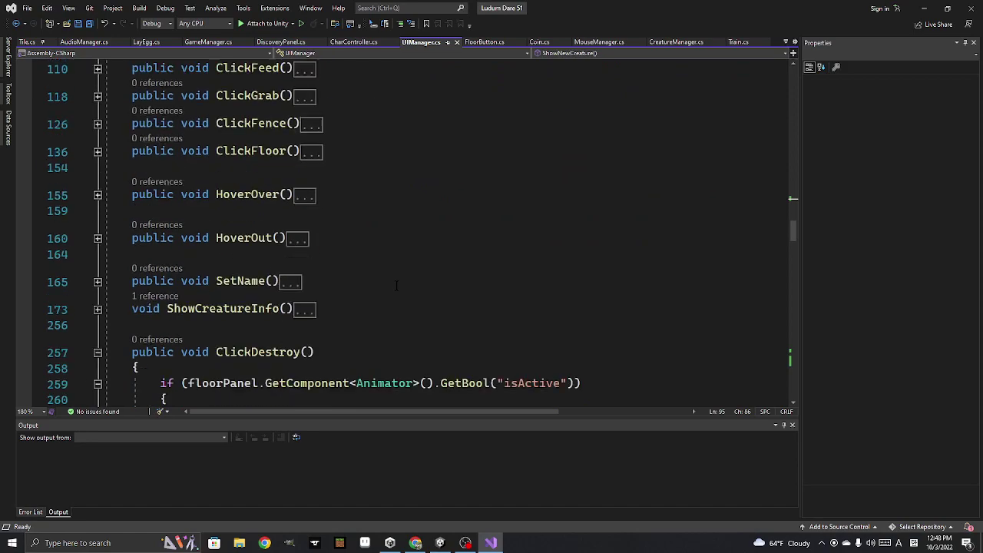
scroll(254, 292, "down", 3)
scroll(396, 286, "down", 3)
scroll(396, 286, "down", 3)
scroll(396, 286, "down", 1)
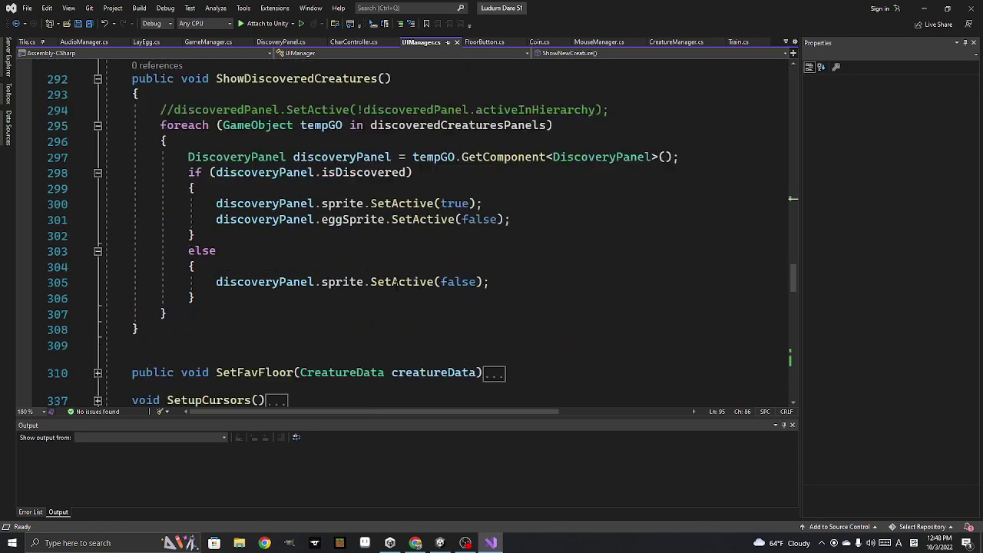
scroll(396, 285, "down", 4)
scroll(396, 285, "up", 2)
scroll(396, 286, "up", 3)
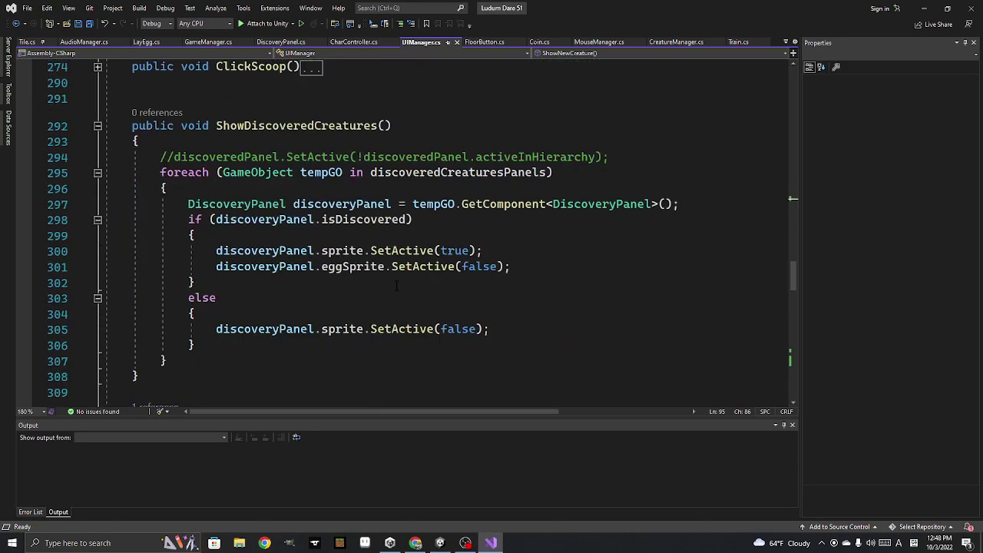
scroll(396, 285, "up", 3)
scroll(396, 286, "up", 3)
scroll(396, 286, "up", 4)
scroll(397, 286, "up", 3)
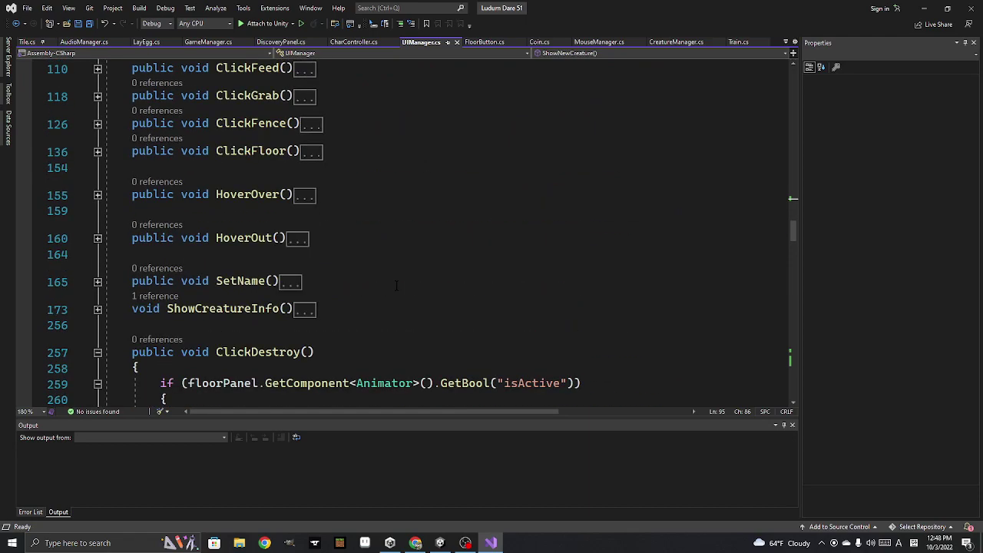
scroll(396, 286, "up", 3)
scroll(397, 286, "up", 3)
scroll(397, 286, "up", 2)
scroll(397, 286, "up", 3)
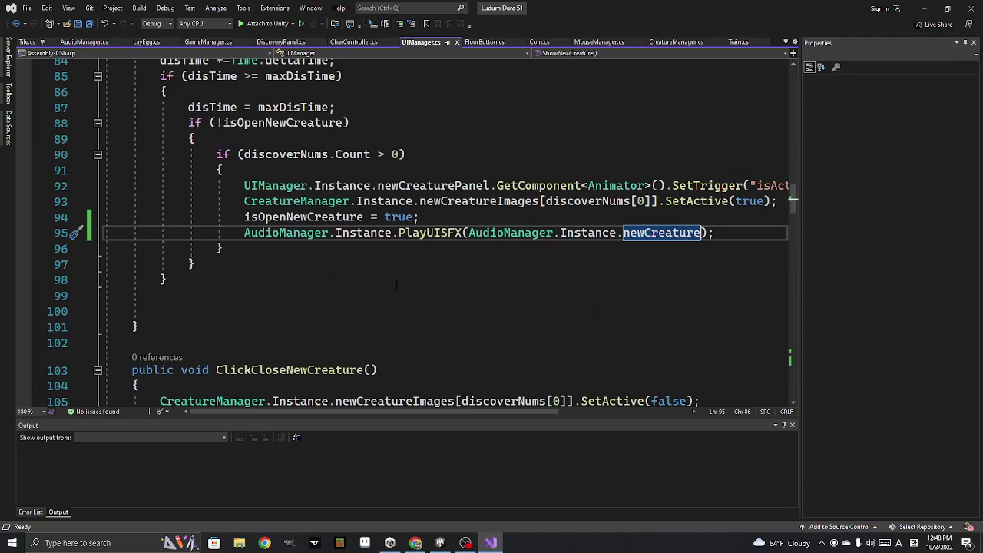
scroll(397, 285, "up", 3)
scroll(397, 285, "up", 3)
scroll(396, 286, "up", 3)
scroll(396, 286, "up", 3)
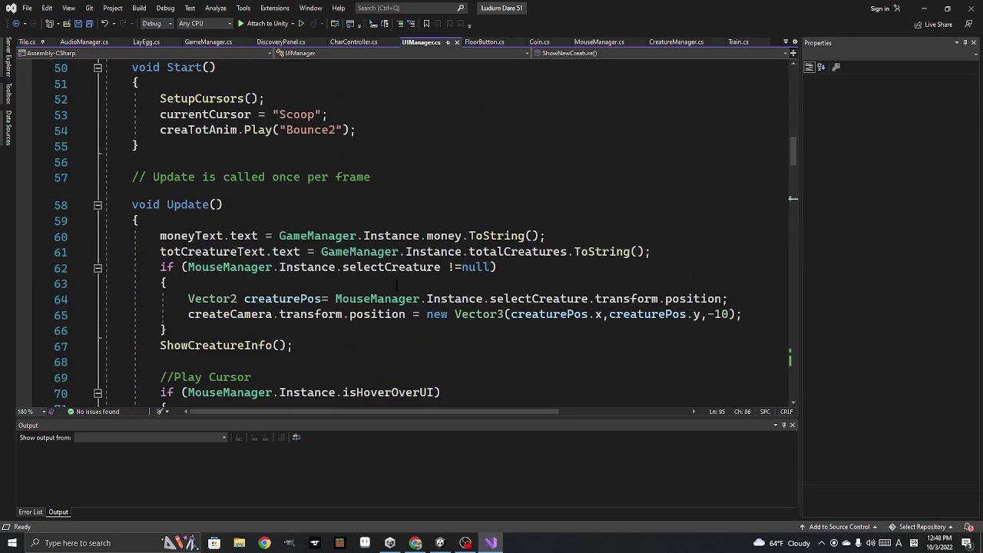
scroll(397, 286, "up", 2)
scroll(396, 286, "up", 2)
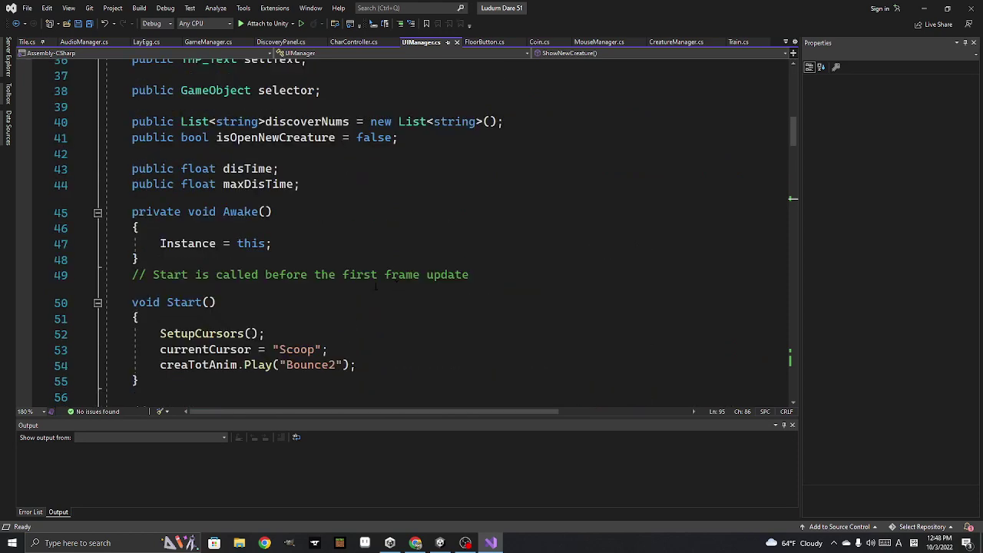
Review the AudioManager and MouseManager scripts
left_click(92, 43)
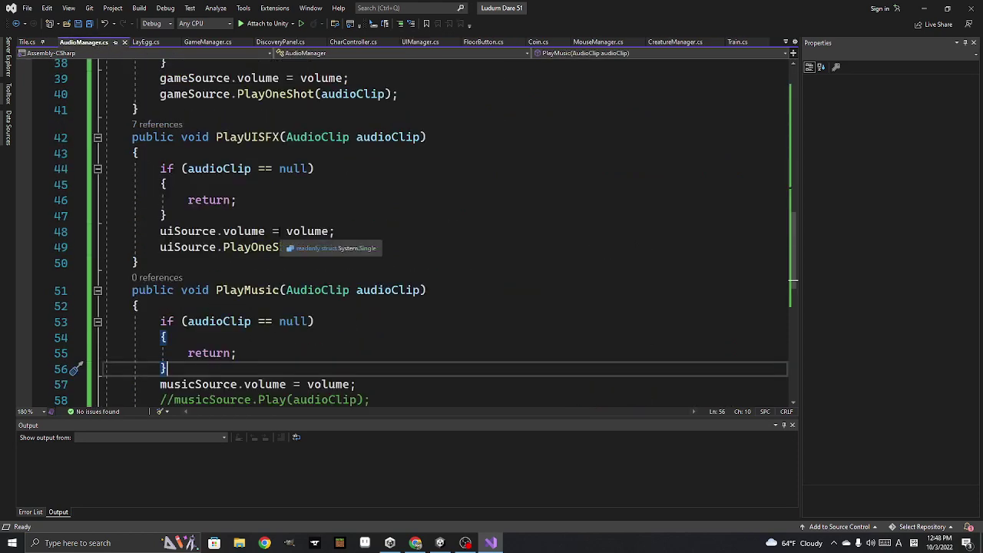
scroll(333, 244, "down", 4)
scroll(333, 244, "up", 4)
scroll(333, 244, "up", 2)
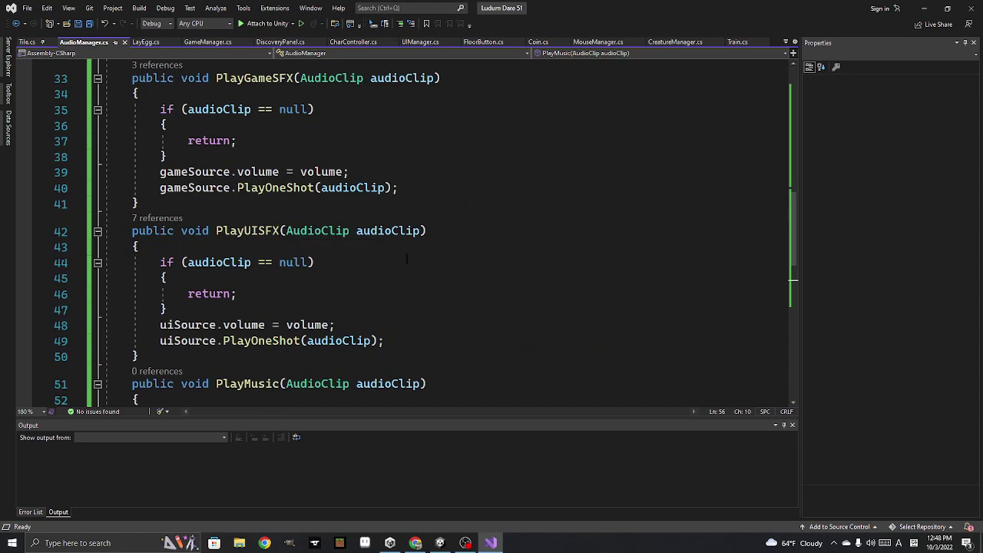
scroll(407, 259, "up", 2)
scroll(407, 259, "up", 2)
scroll(407, 259, "up", 1)
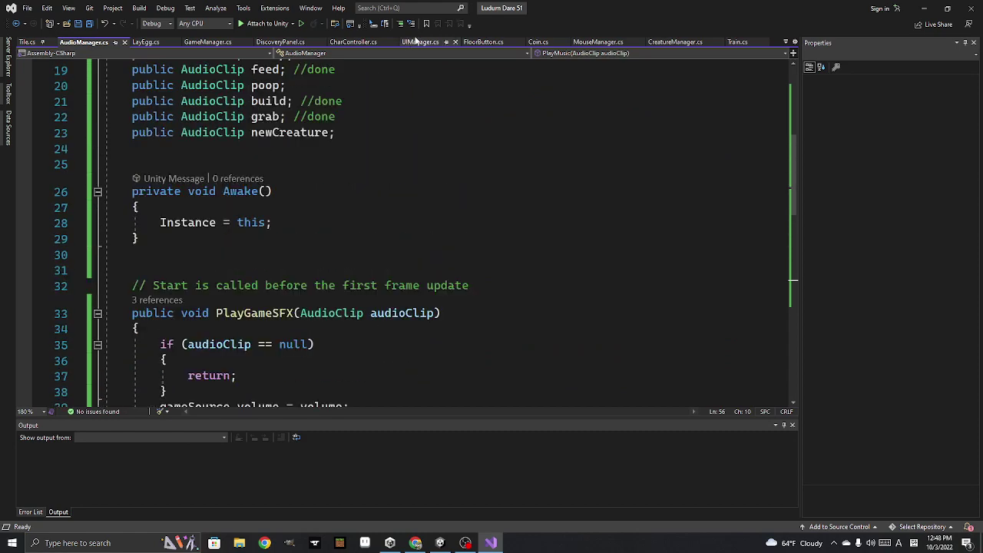
left_click(607, 43)
scroll(481, 270, "down", 4)
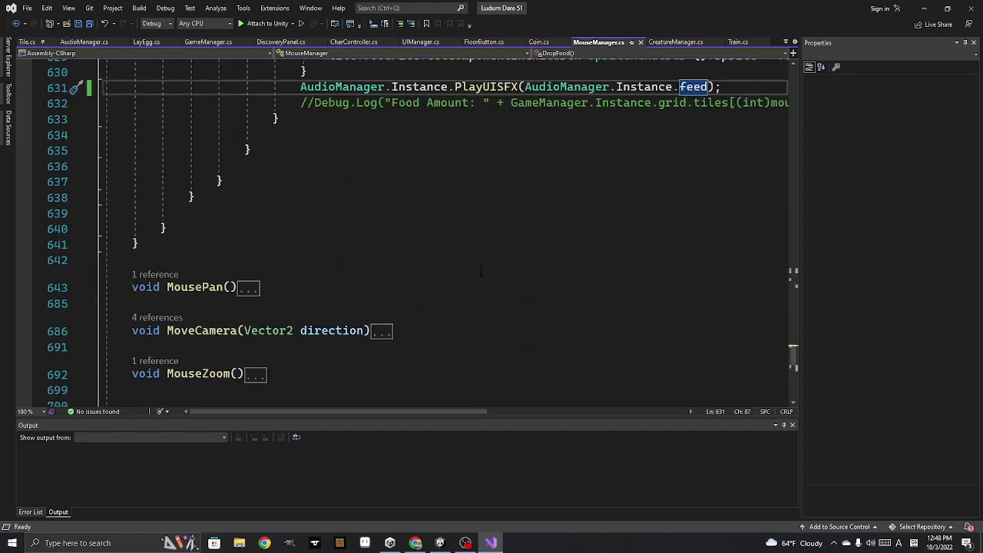
scroll(481, 270, "down", 4)
scroll(481, 270, "down", 1)
scroll(481, 270, "up", 3)
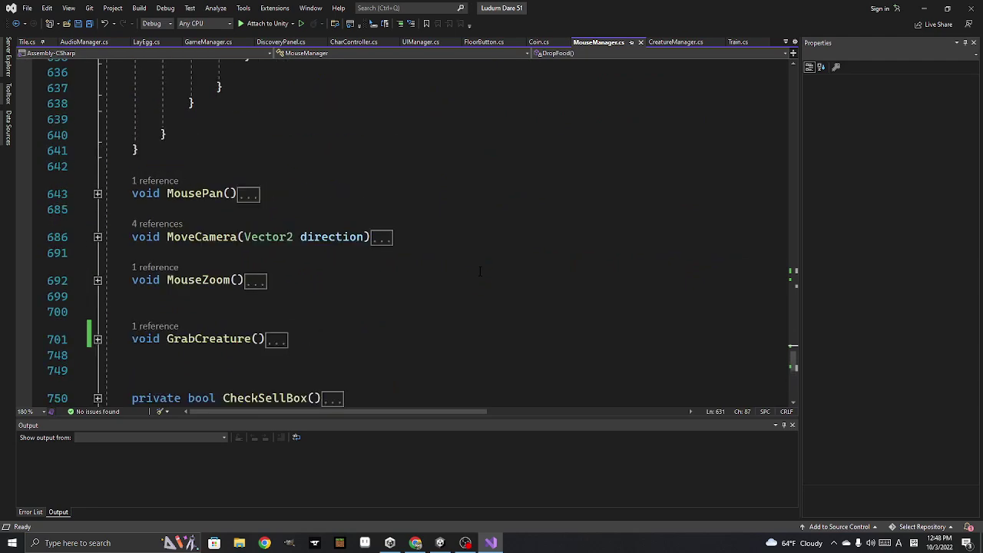
scroll(481, 270, "up", 3)
scroll(481, 271, "up", 8)
scroll(481, 270, "up", 3)
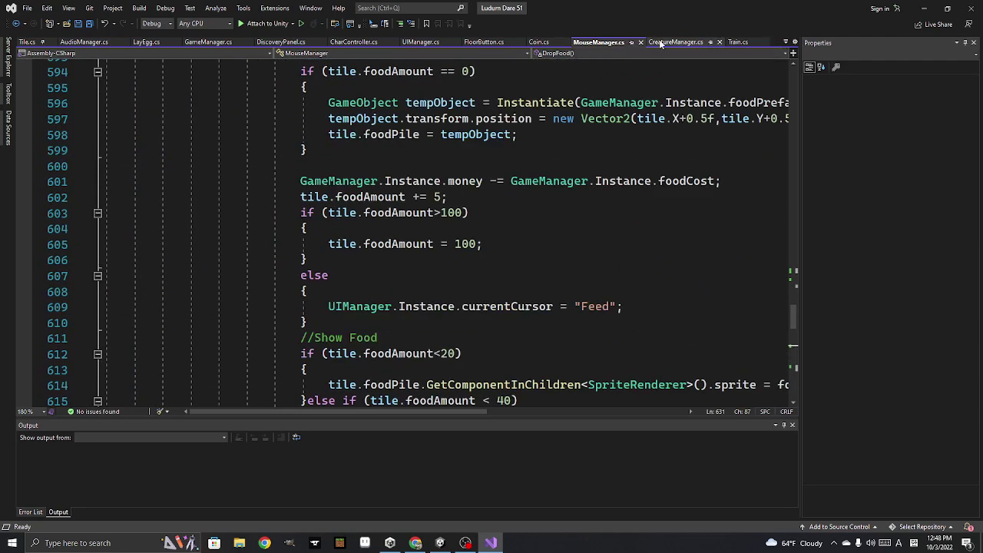
Fold ClickCloseNewCreature, ClickDestroy and ShowDiscoveredCreatures in UIManager, scrolling down to ClickAMenu
left_click(431, 45)
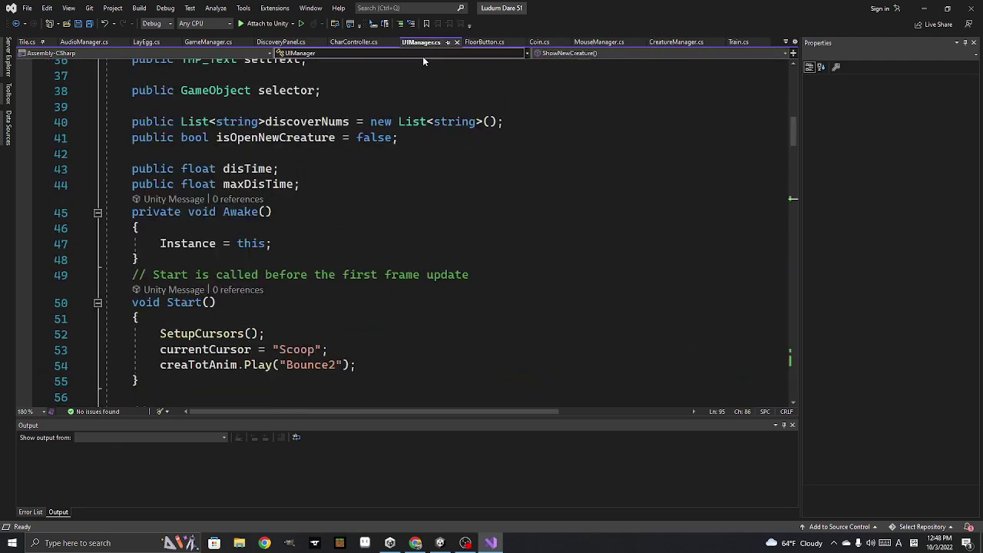
scroll(331, 271, "down", 3)
scroll(331, 271, "down", 1)
scroll(330, 271, "down", 3)
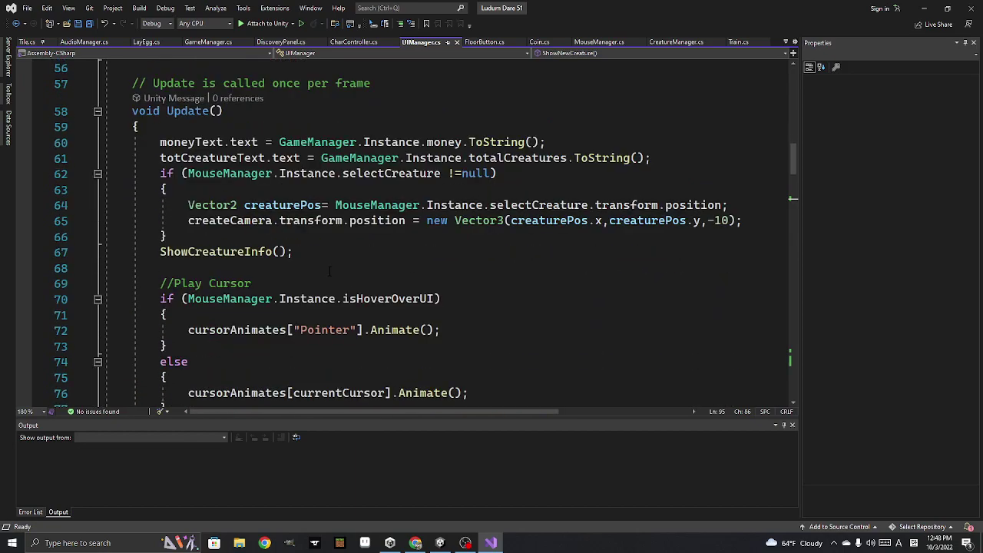
scroll(330, 272, "down", 6)
scroll(329, 272, "down", 5)
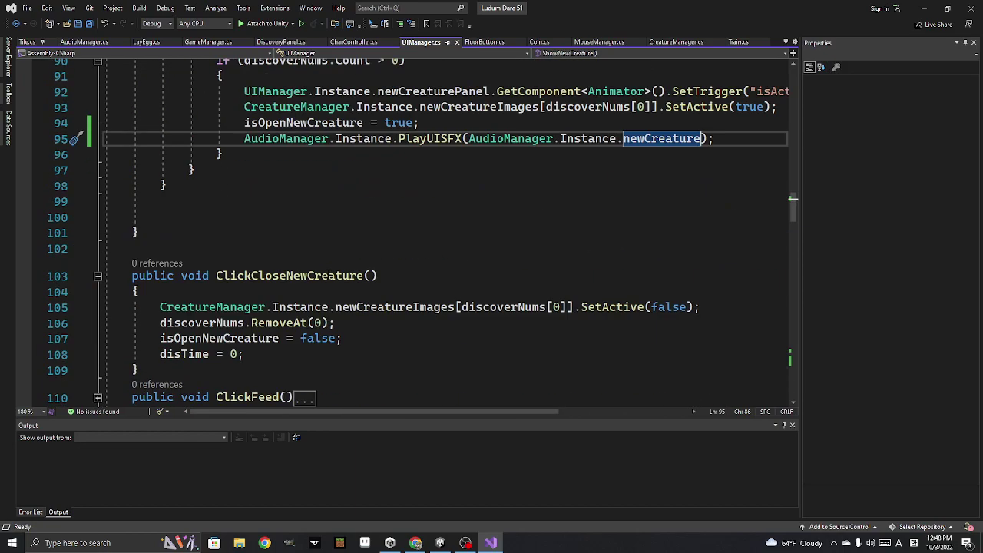
scroll(793, 198, "down", 1)
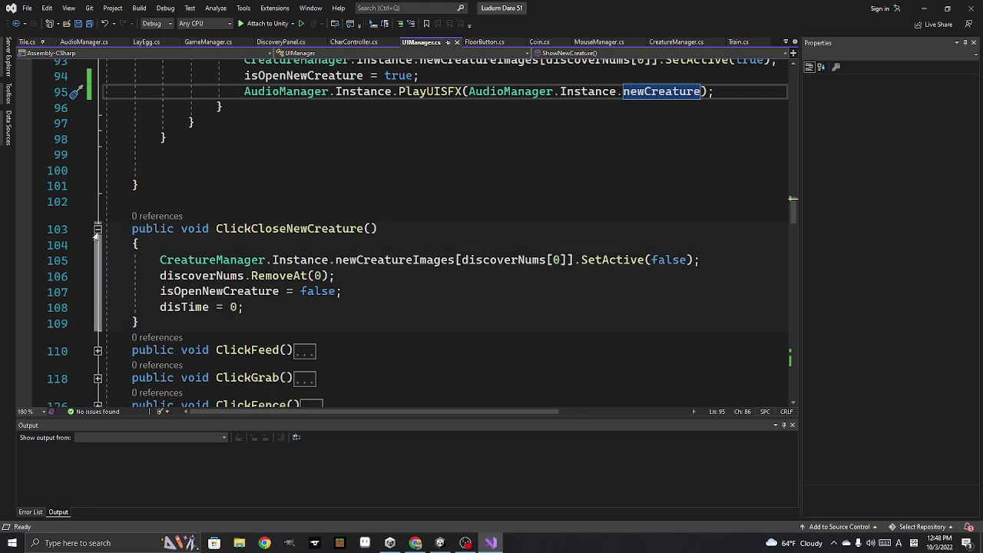
left_click(94, 237)
scroll(275, 317, "down", 1)
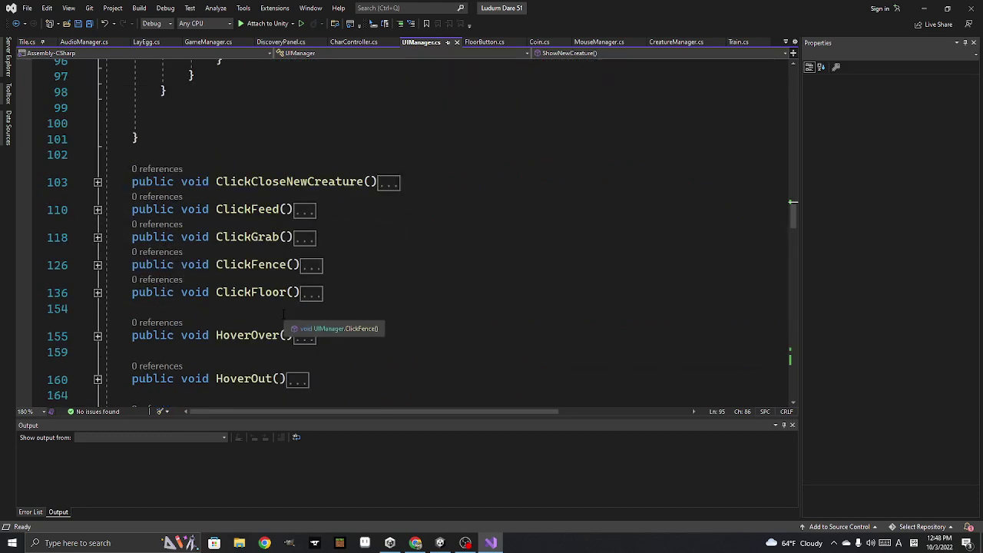
scroll(275, 317, "down", 2)
scroll(275, 317, "down", 1)
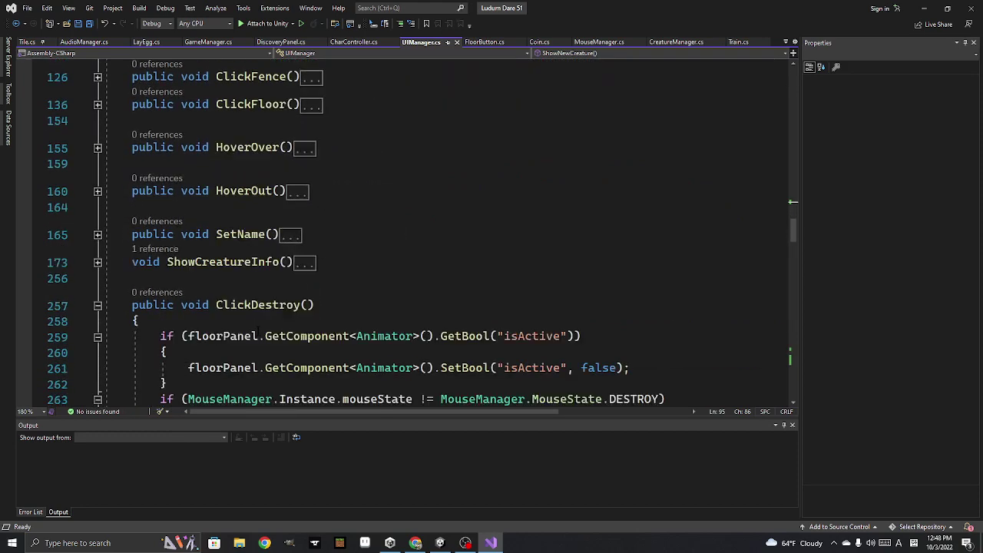
scroll(286, 316, "down", 2)
left_click(97, 212)
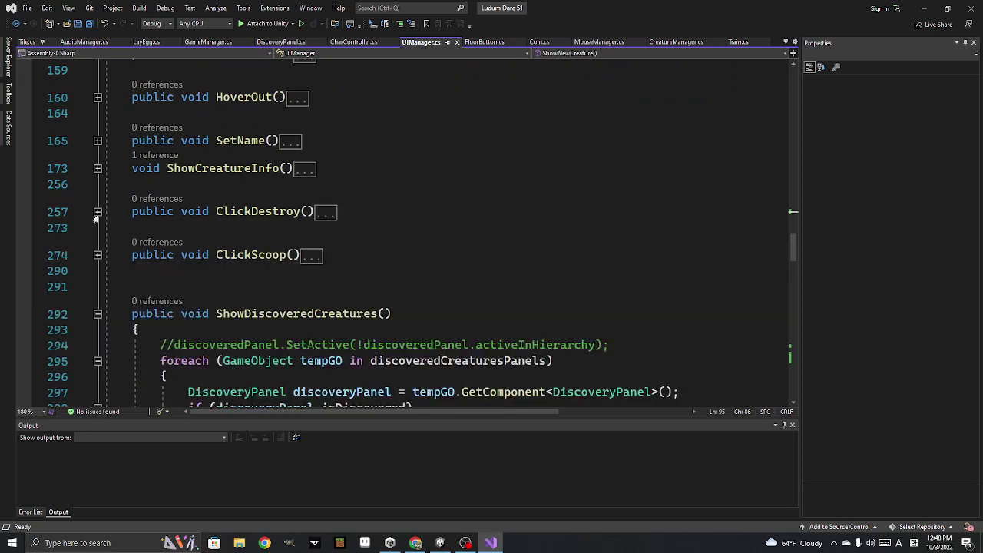
scroll(79, 201, "down", 1)
scroll(79, 202, "down", 1)
scroll(79, 201, "down", 1)
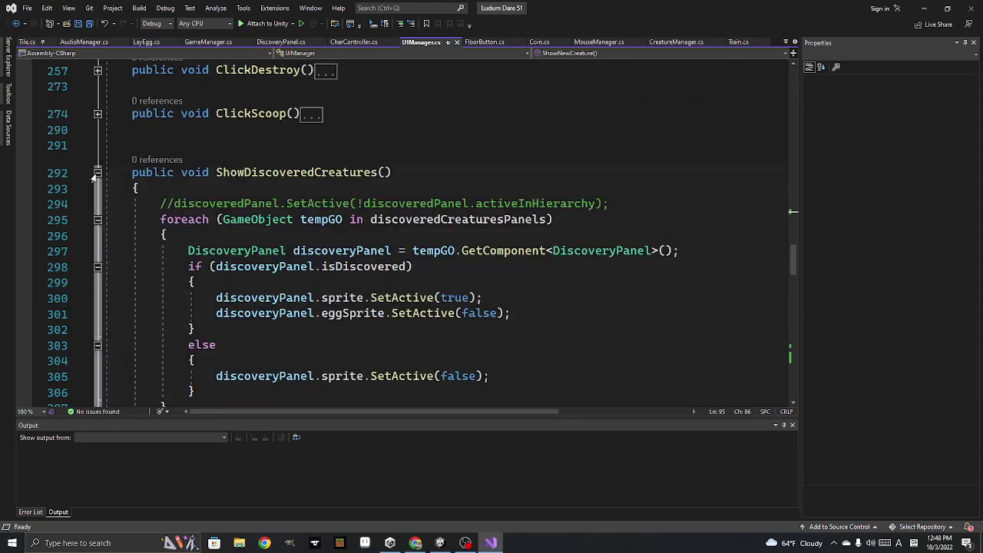
left_click(98, 173)
scroll(347, 262, "down", 1)
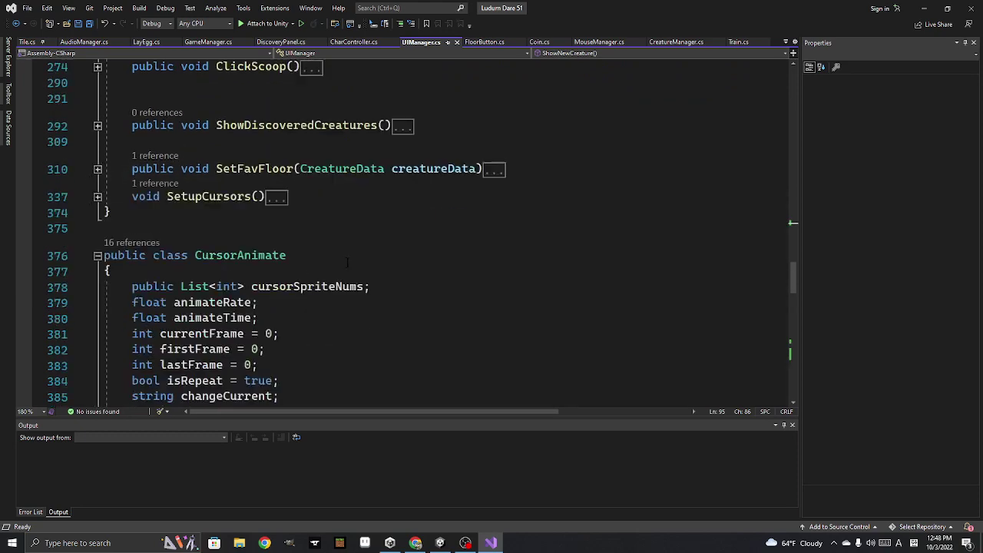
scroll(348, 262, "down", 5)
scroll(347, 262, "down", 2)
scroll(347, 262, "down", 1)
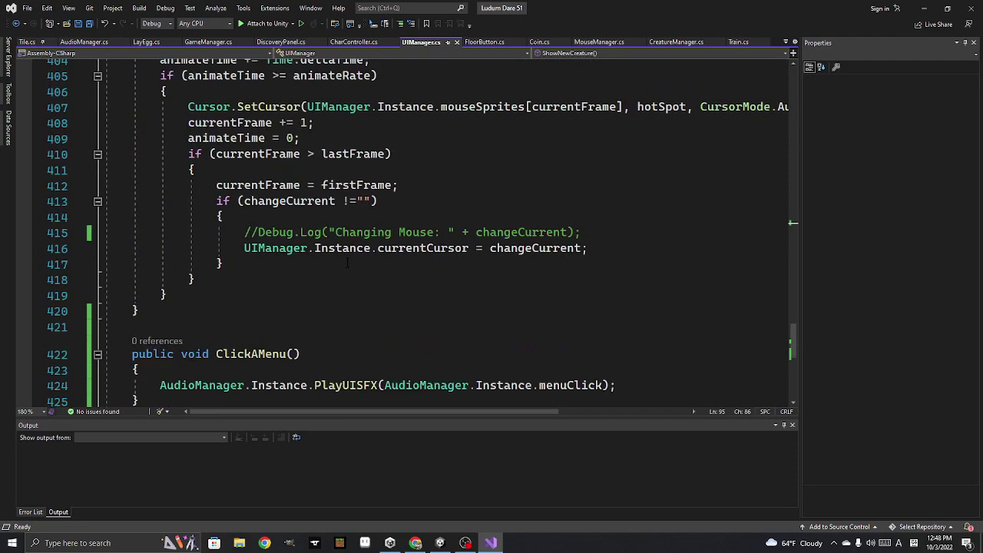
scroll(347, 262, "down", 1)
Cut the ClickAMenu method out of the CursorAnimate class
left_click_drag(129, 260, 304, 310)
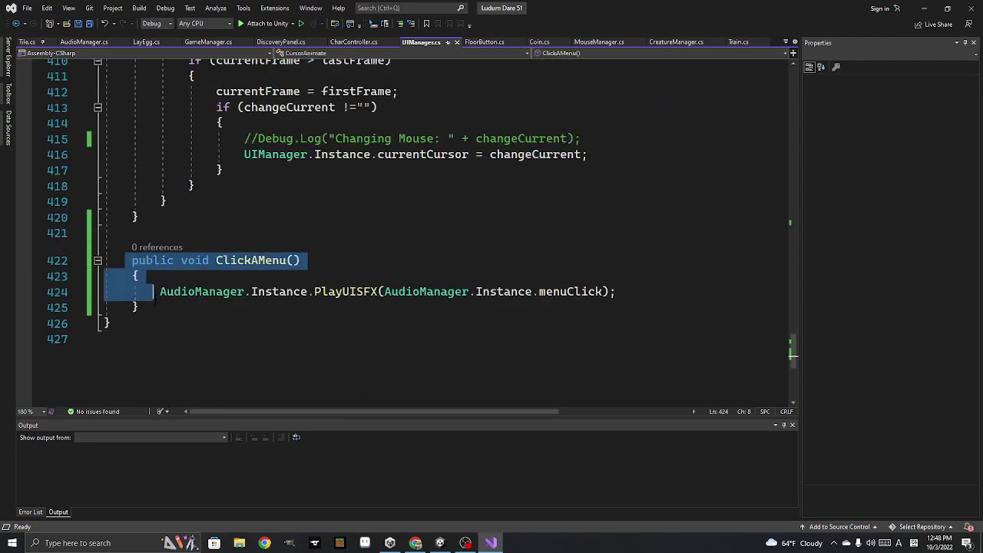
key("ctrl+x")
scroll(304, 310, "up", 3)
scroll(303, 310, "up", 3)
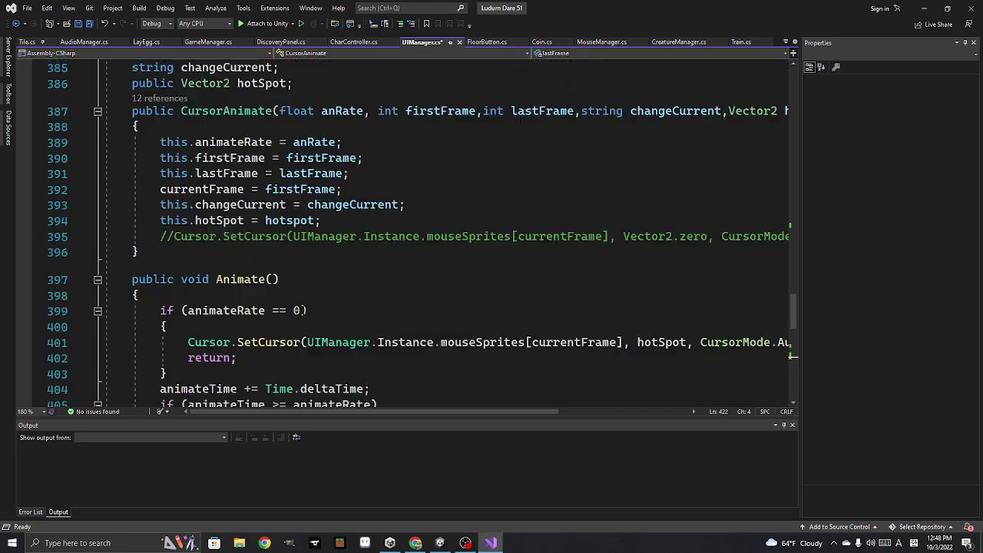
scroll(303, 310, "up", 1)
scroll(304, 310, "up", 2)
scroll(94, 164, "up", 2)
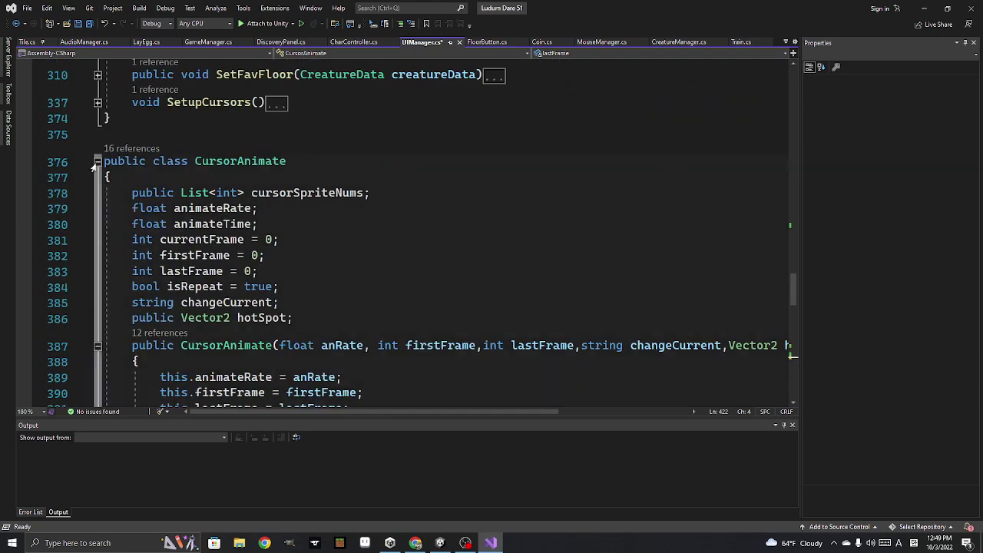
Paste ClickAMenu into UIManager after SetupCursors and save the script
left_click(98, 164)
scroll(97, 164, "up", 2)
left_click(218, 212)
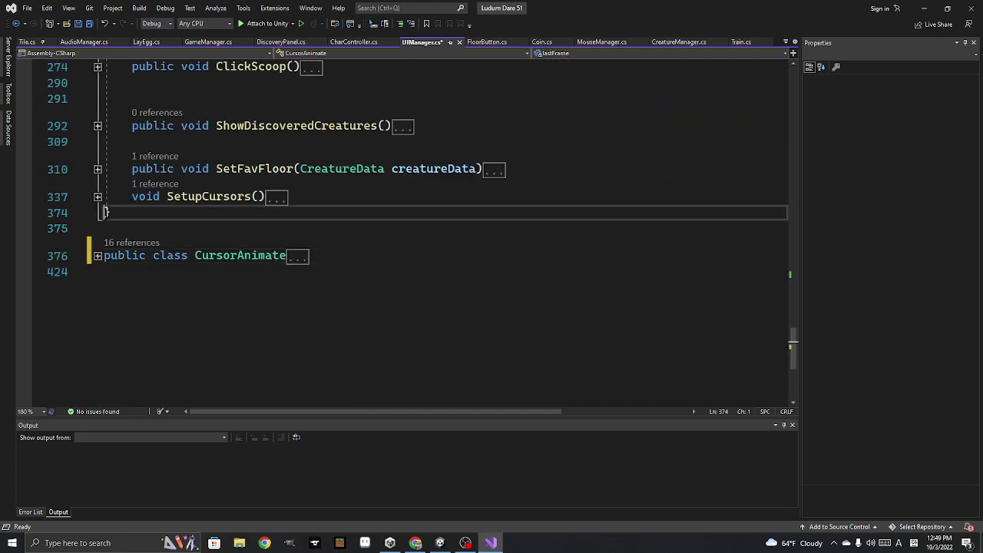
key("Home")
key("Return")
key("Up")
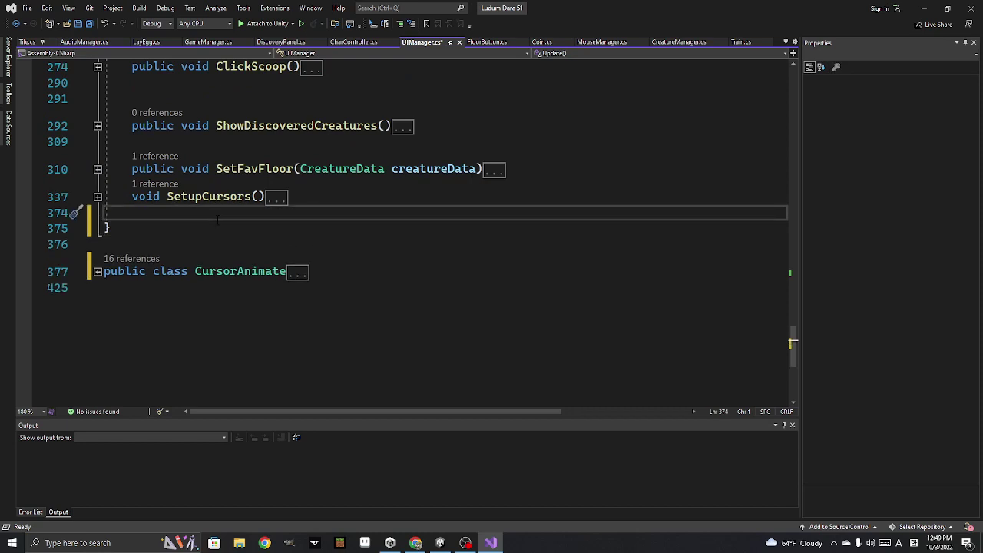
key("ctrl+v")
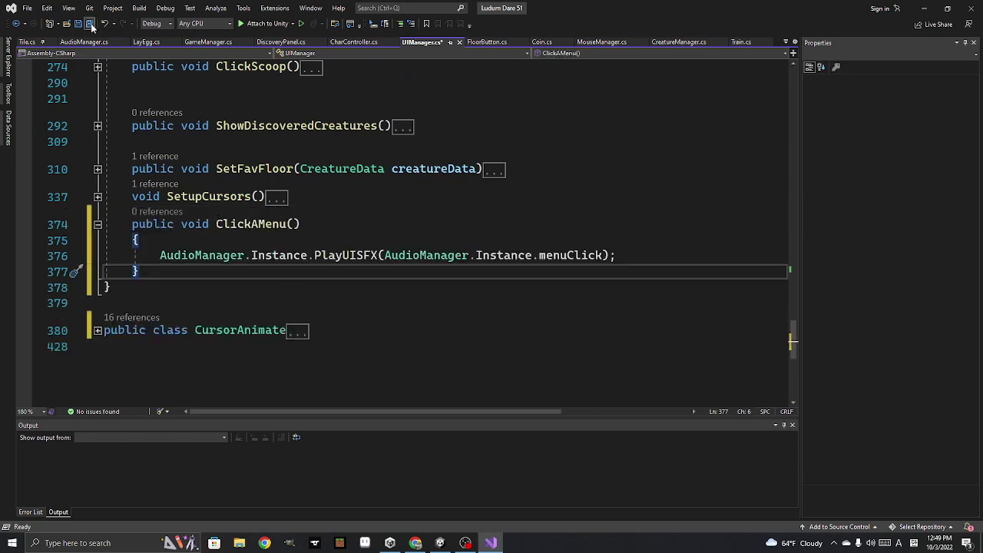
left_click(90, 24)
left_click(440, 543)
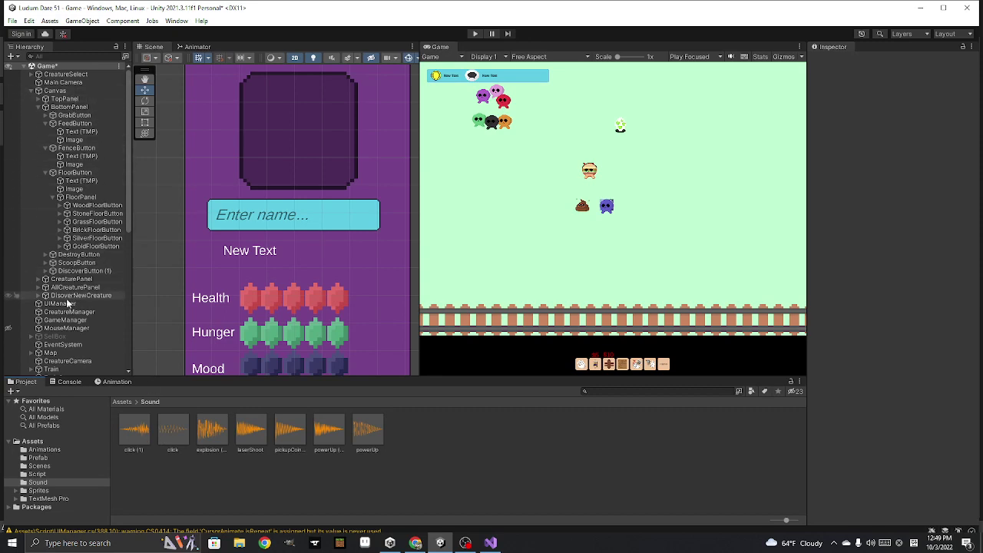
Set GrabButton's second On Click entry to call UIManager > ClickAMenu()
left_click(69, 115)
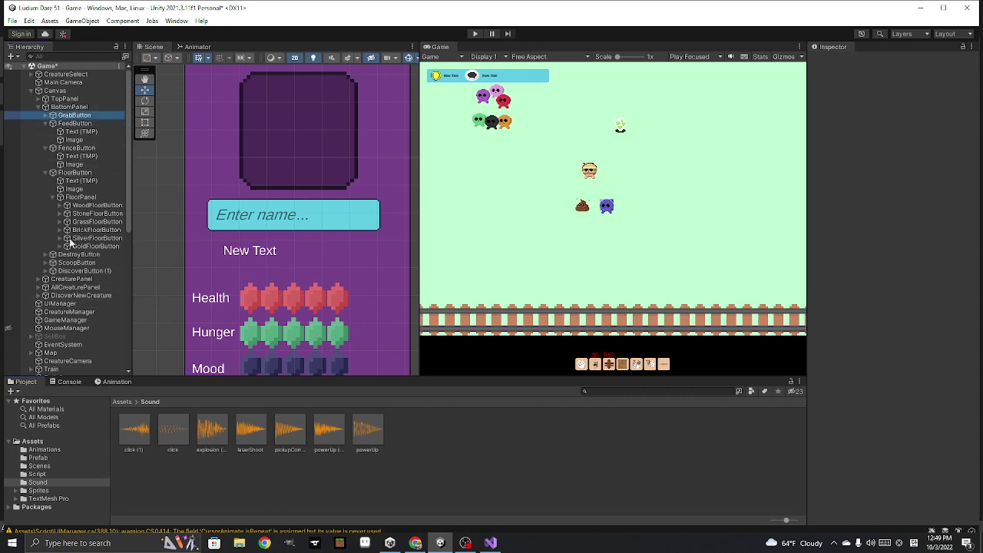
scroll(841, 344, "down", 3)
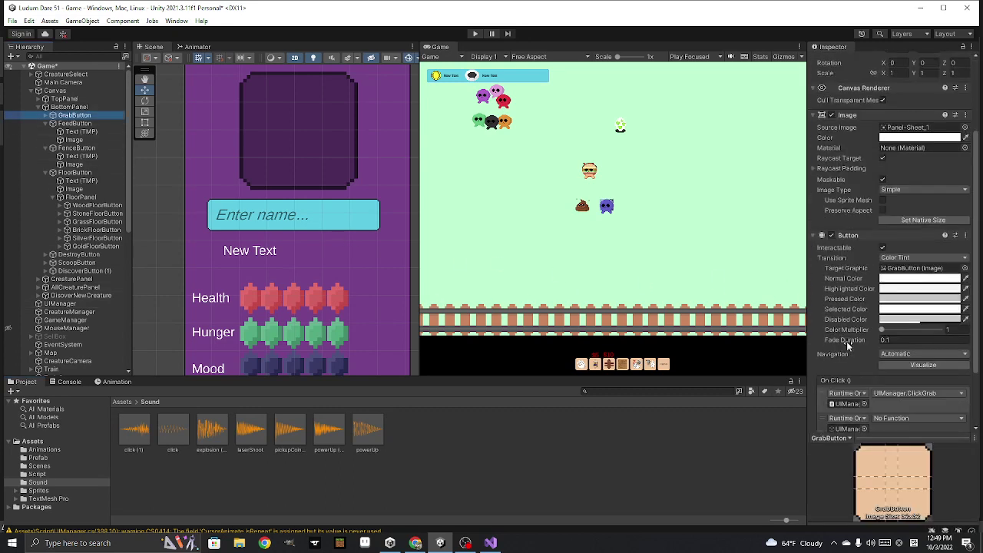
scroll(846, 341, "down", 2)
left_click(960, 339)
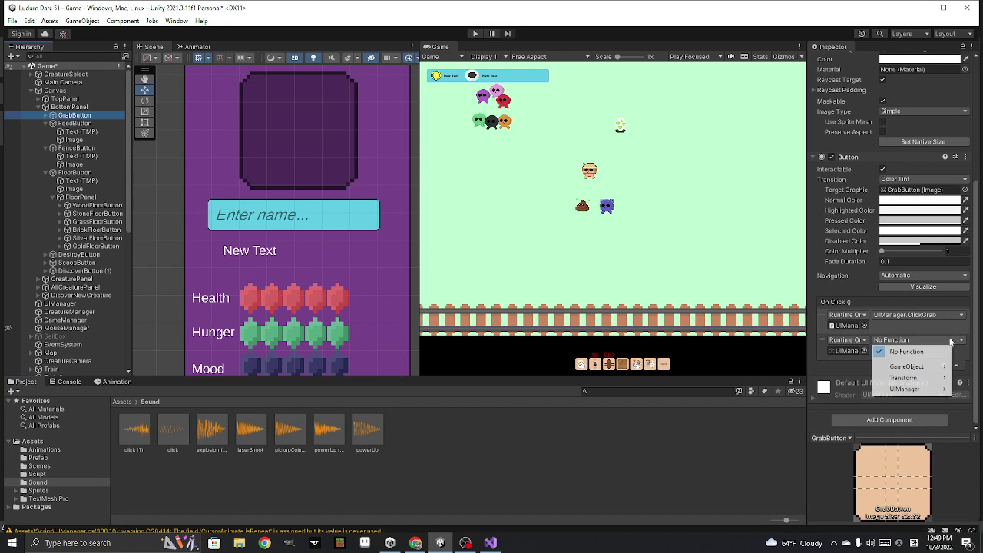
mouse_move(925, 389)
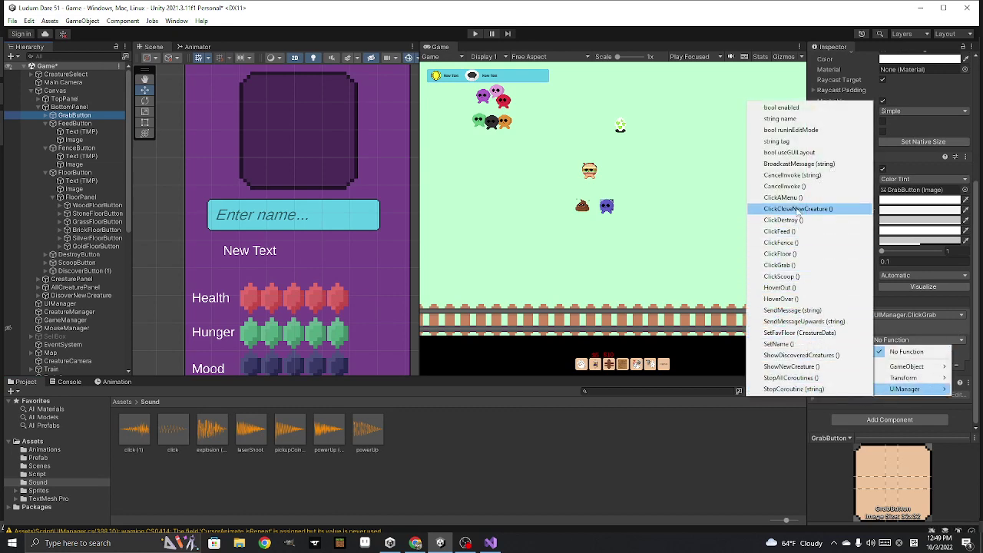
left_click(784, 197)
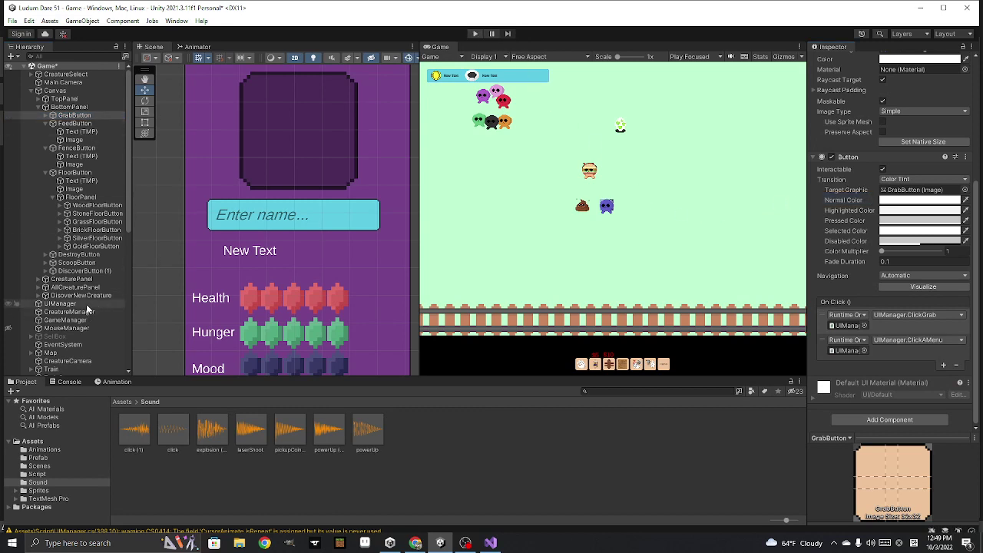
Play-test the button click sound, check the Console log, then stop playing
left_click(469, 33)
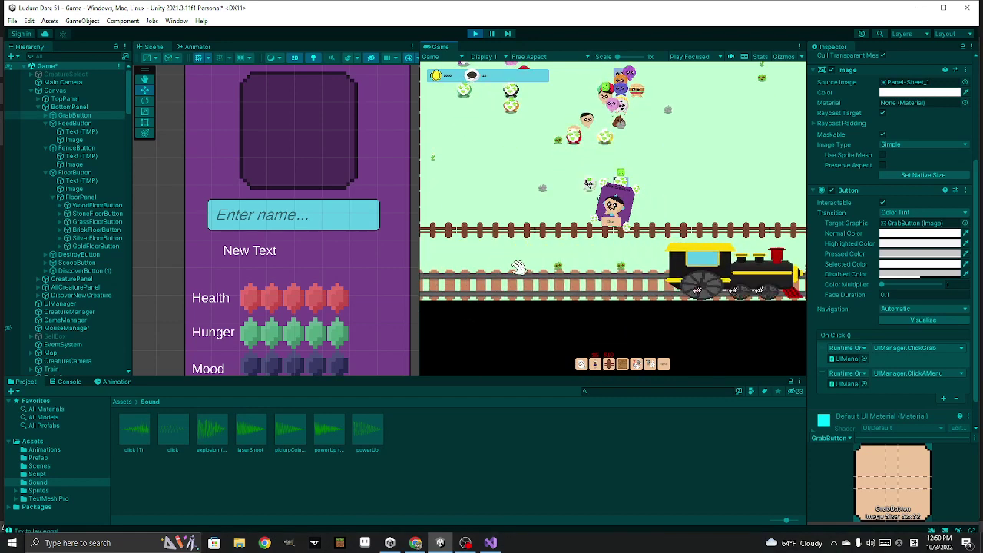
left_click(77, 381)
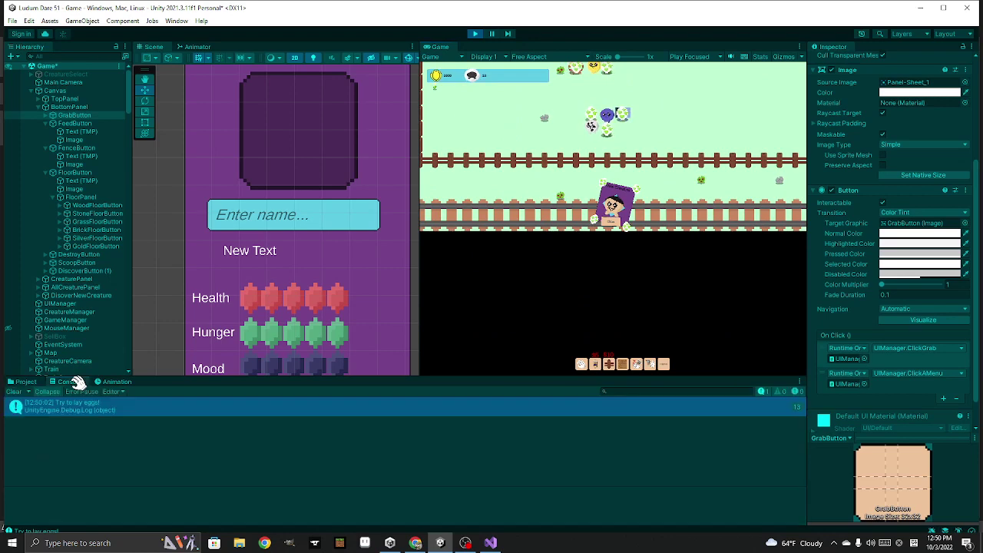
left_click(475, 34)
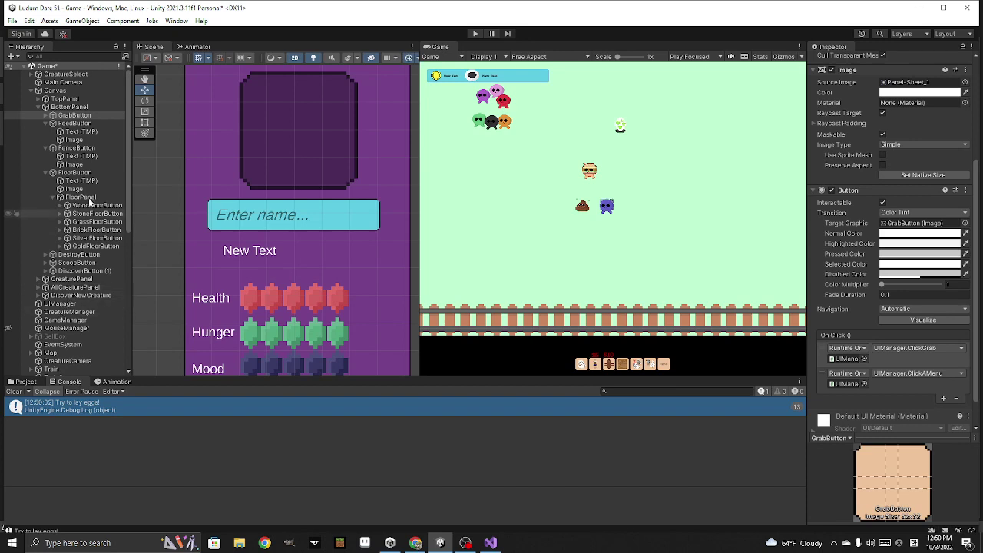
Reselect GrabButton, show the Assets > Sound folder and collapse Canvas in the Hierarchy
left_click(44, 115)
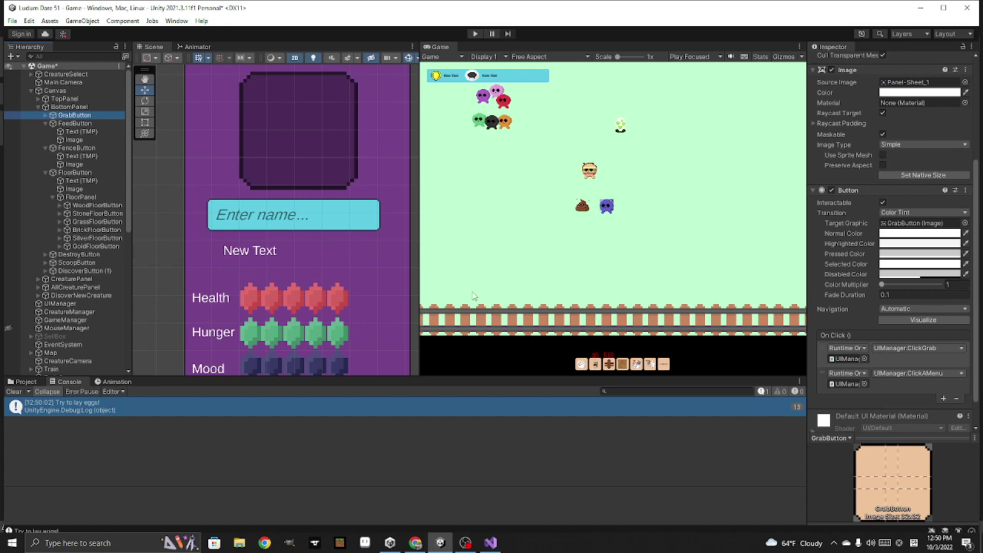
left_click(23, 382)
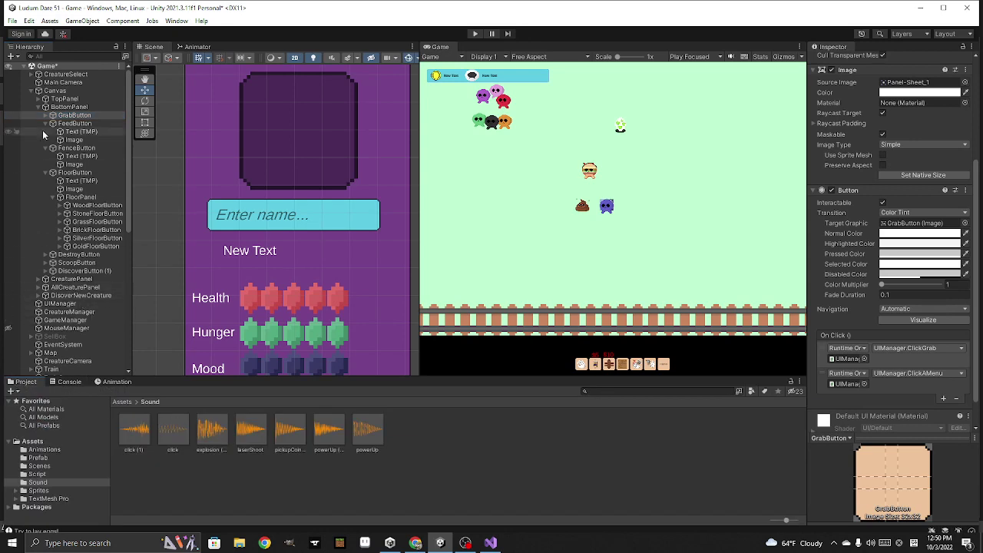
left_click(32, 92)
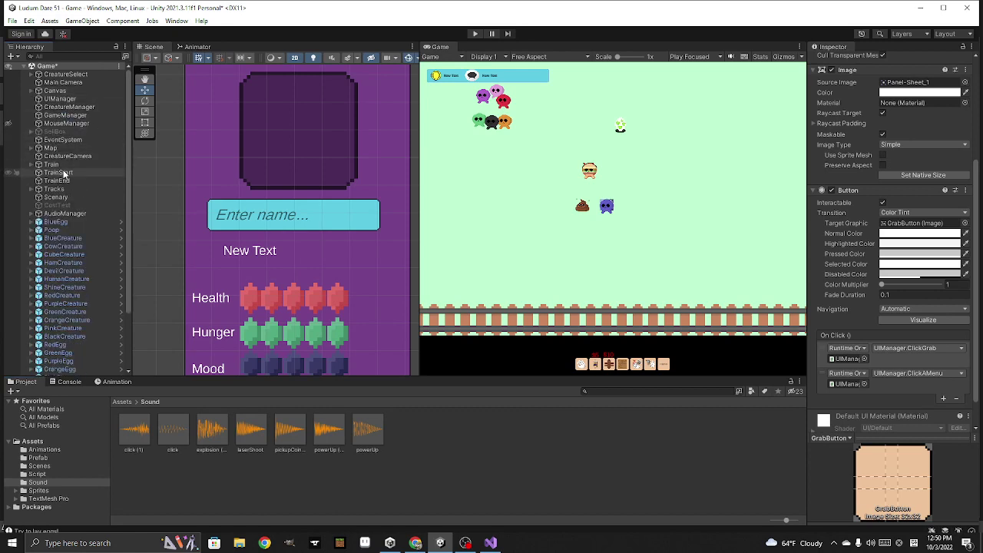
Select AudioManager and leave its Grab sound without a clip
left_click(61, 213)
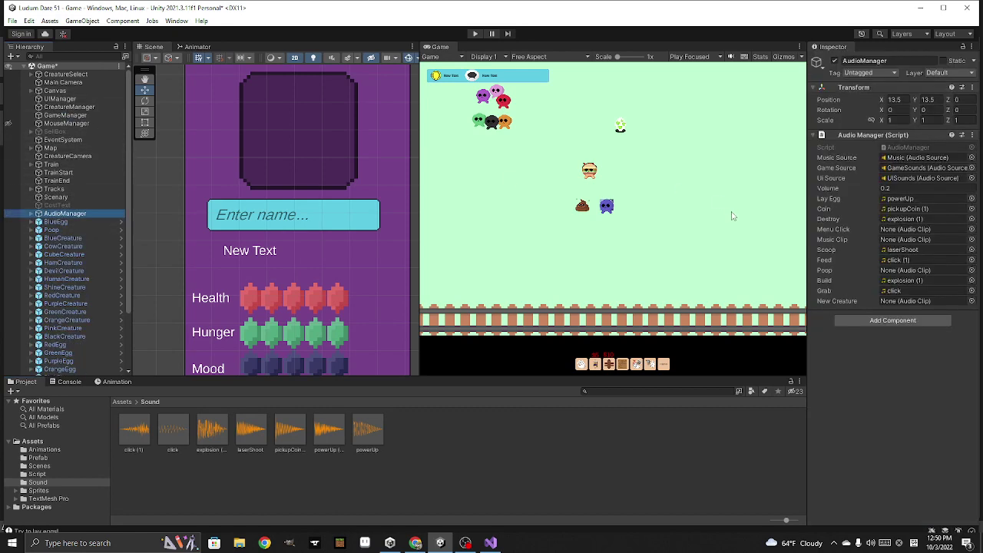
left_click(891, 292)
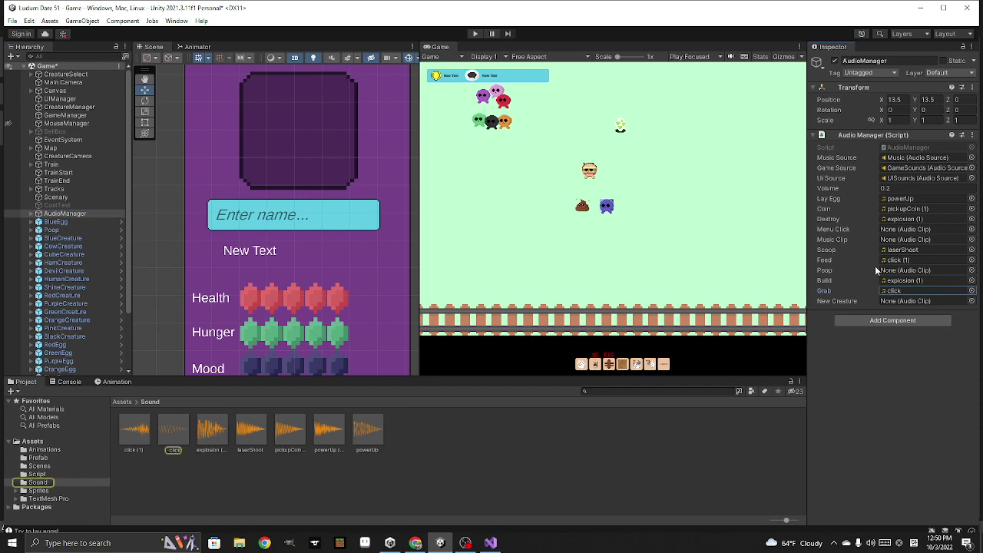
left_click(971, 292)
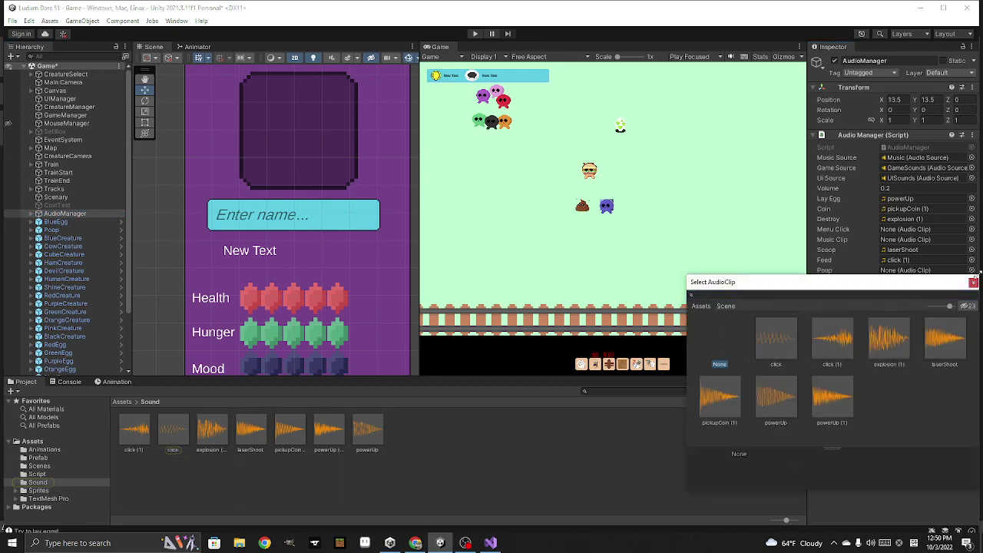
left_click(972, 283)
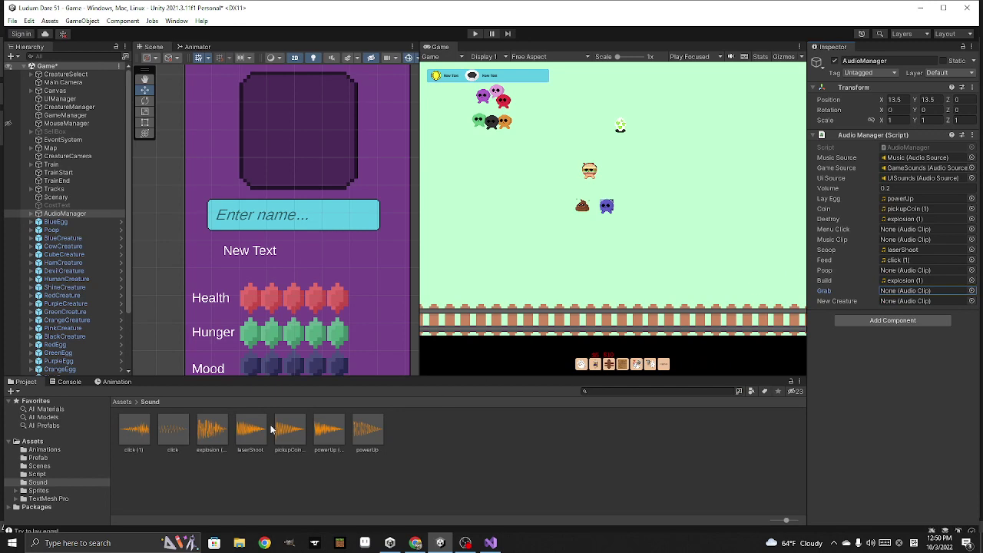
Assign the click clip to the Menu Click sound and start Play mode
left_click(971, 230)
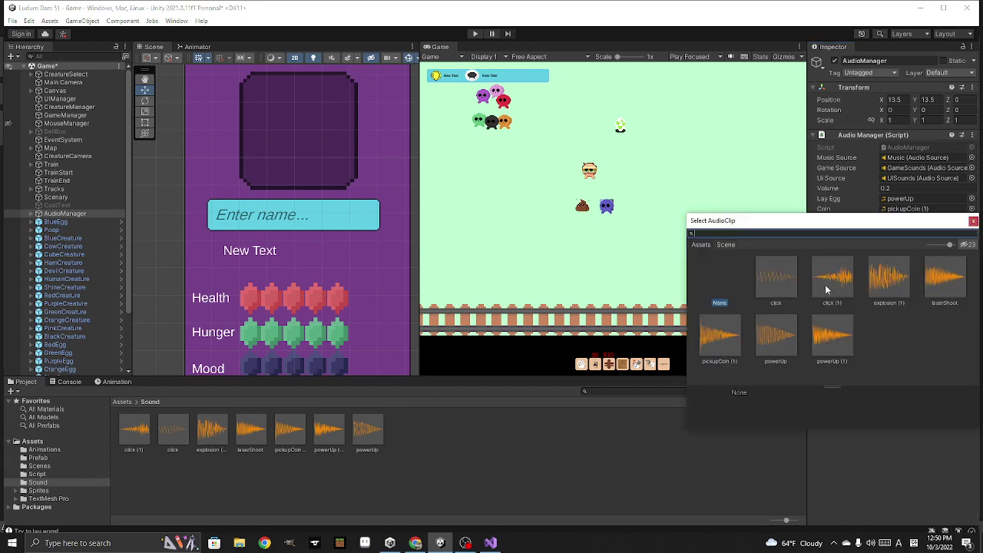
double_click(782, 279)
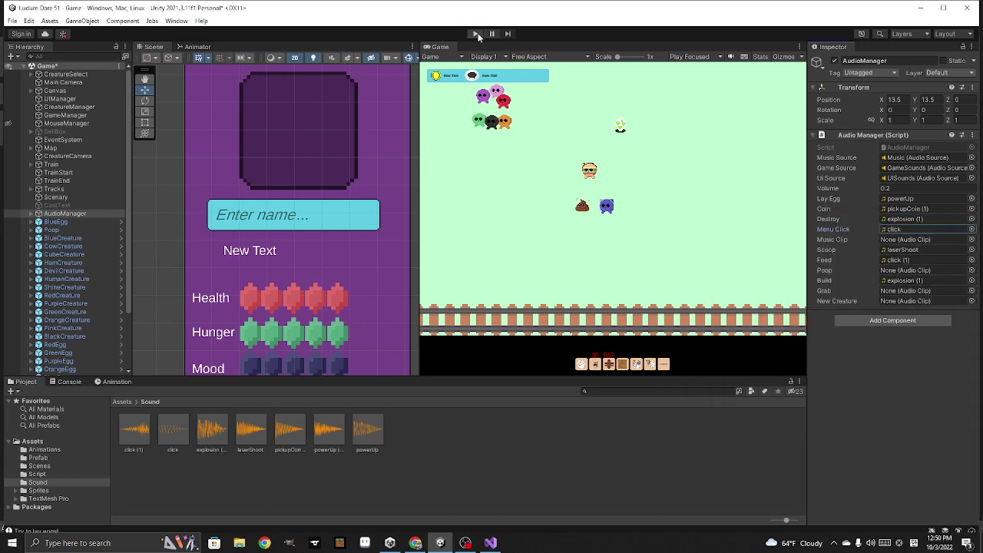
left_click(476, 34)
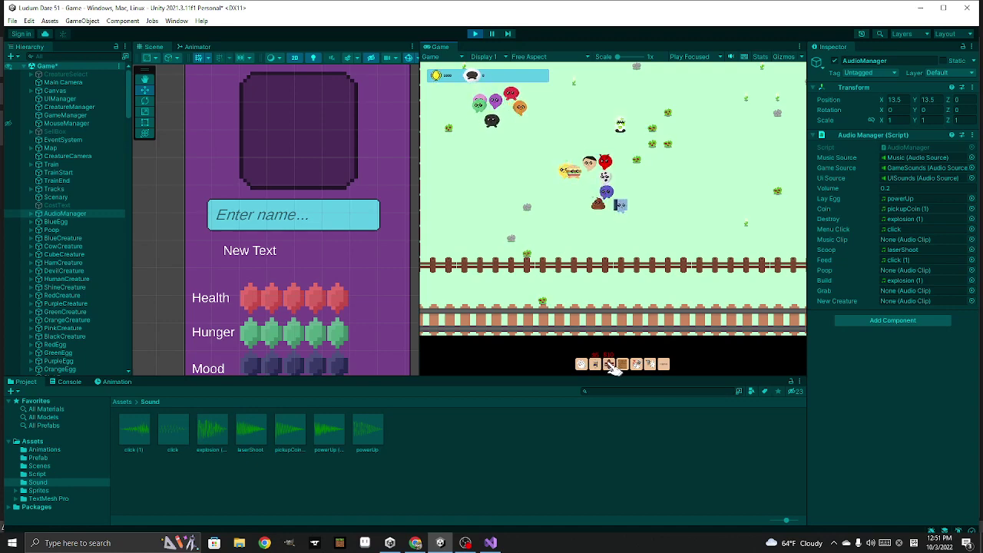
left_click(611, 365)
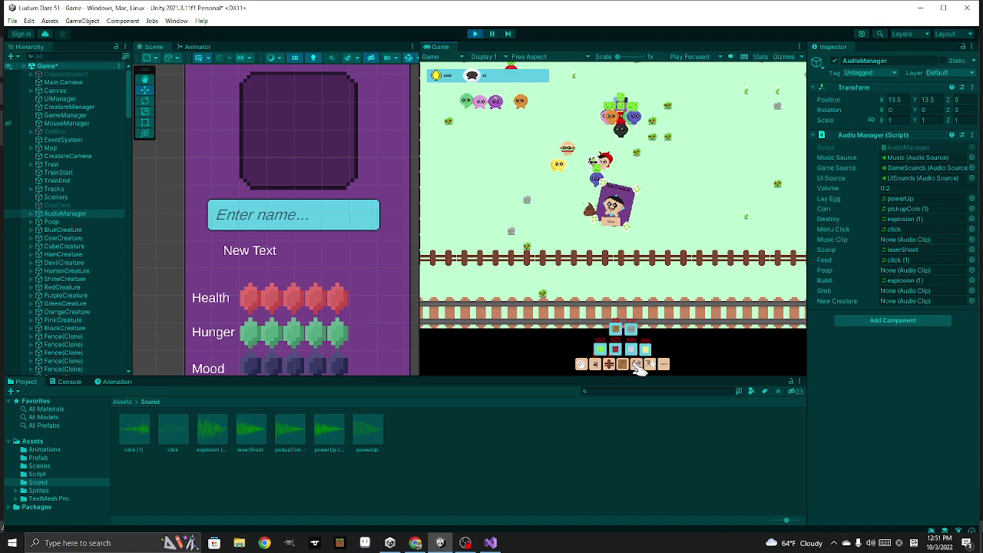
left_click(649, 368)
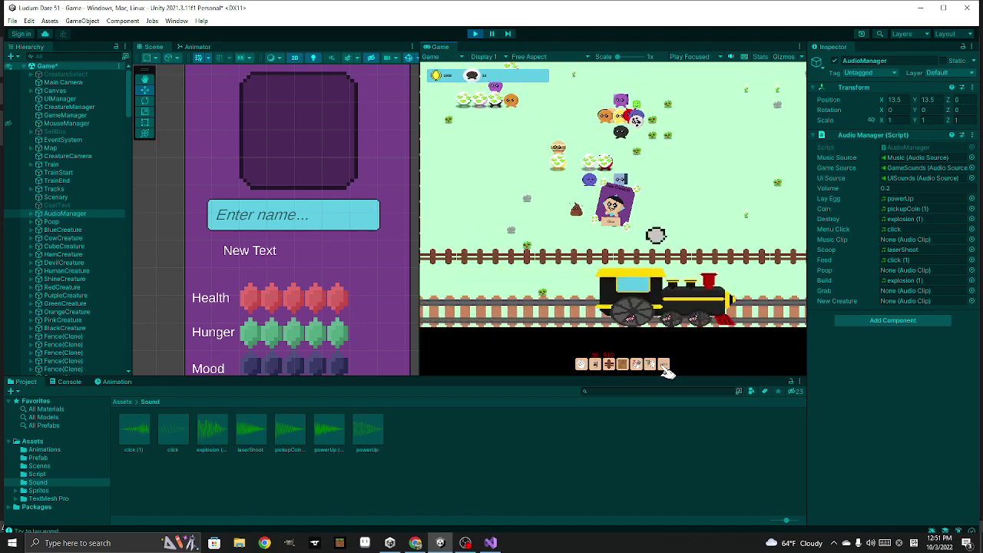
left_click(664, 367)
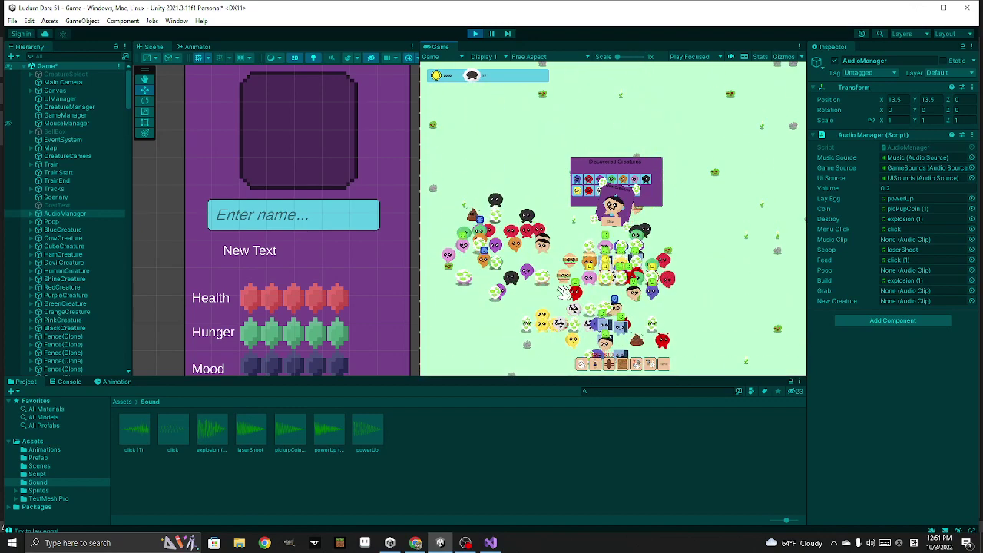
left_click(477, 34)
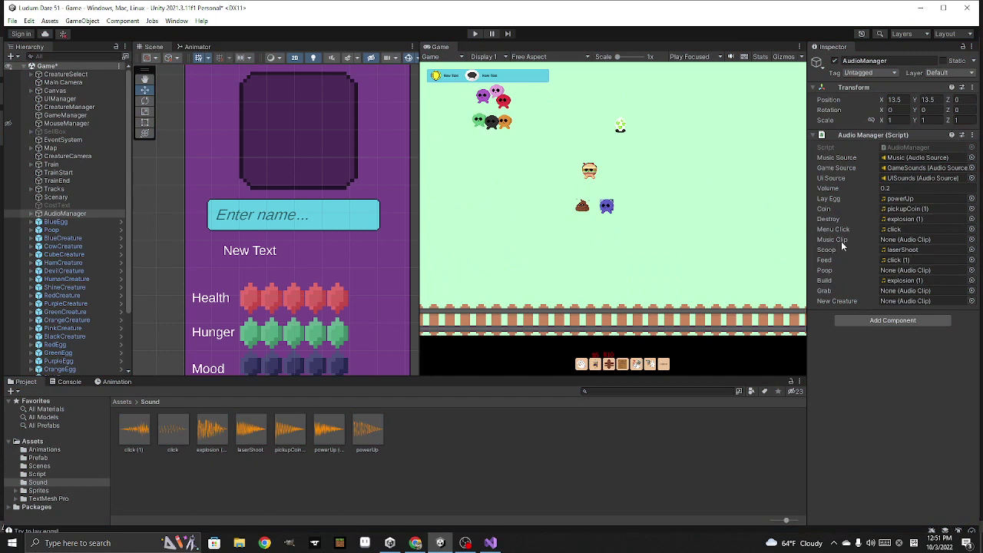
Set AudioManager's Lay Egg sound to None
left_click(972, 198)
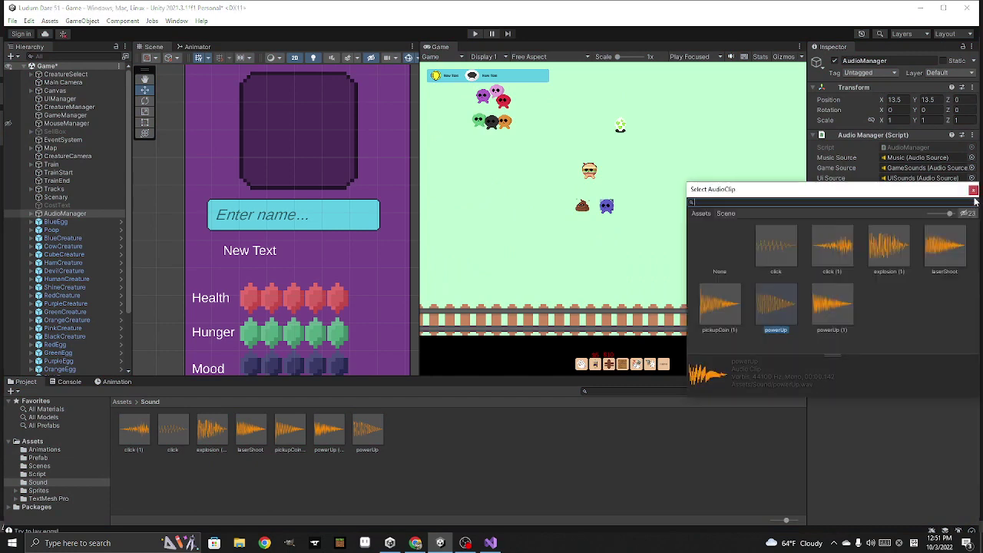
left_click(720, 247)
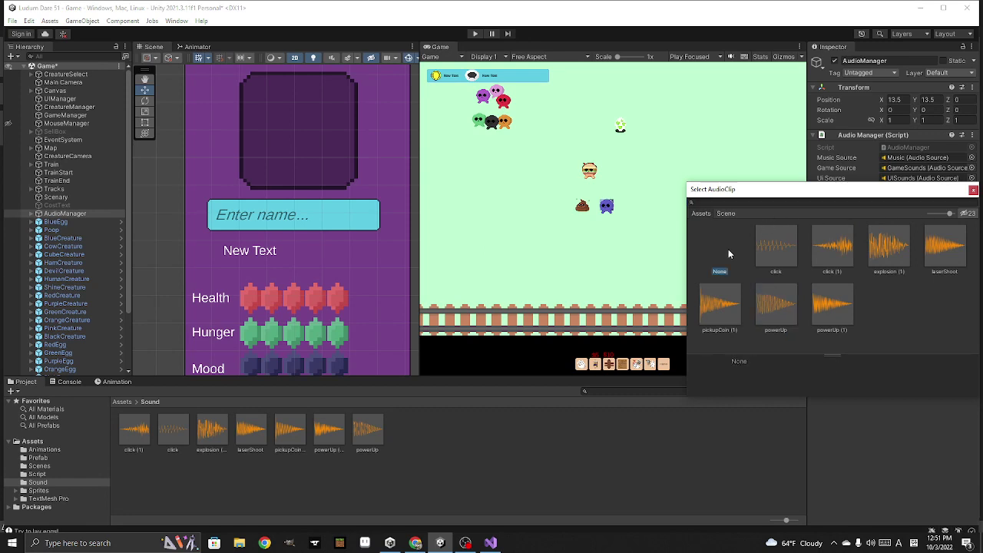
left_click(973, 190)
Delete the powerUp clip from the Sound folder
left_click(370, 438)
key("Delete")
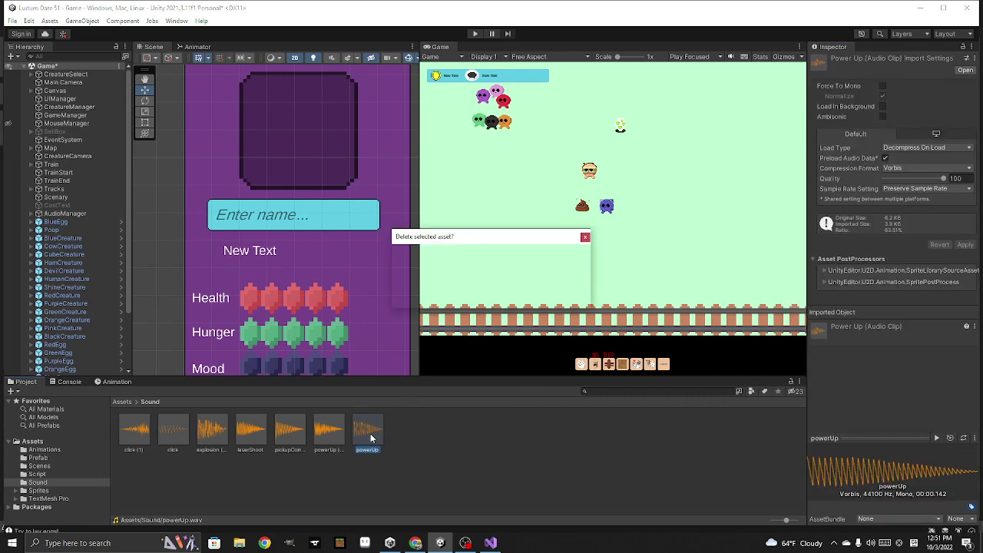
left_click(518, 296)
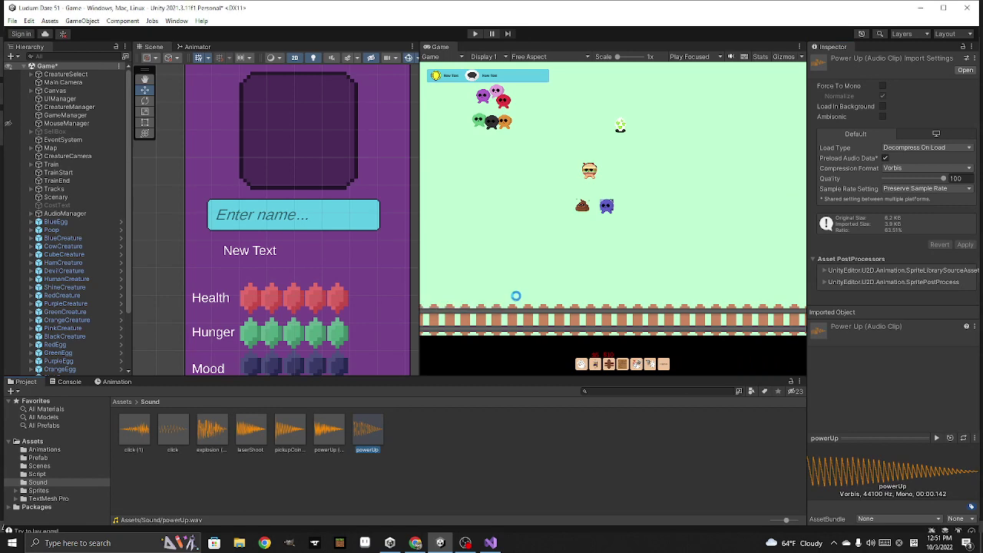
left_click(475, 34)
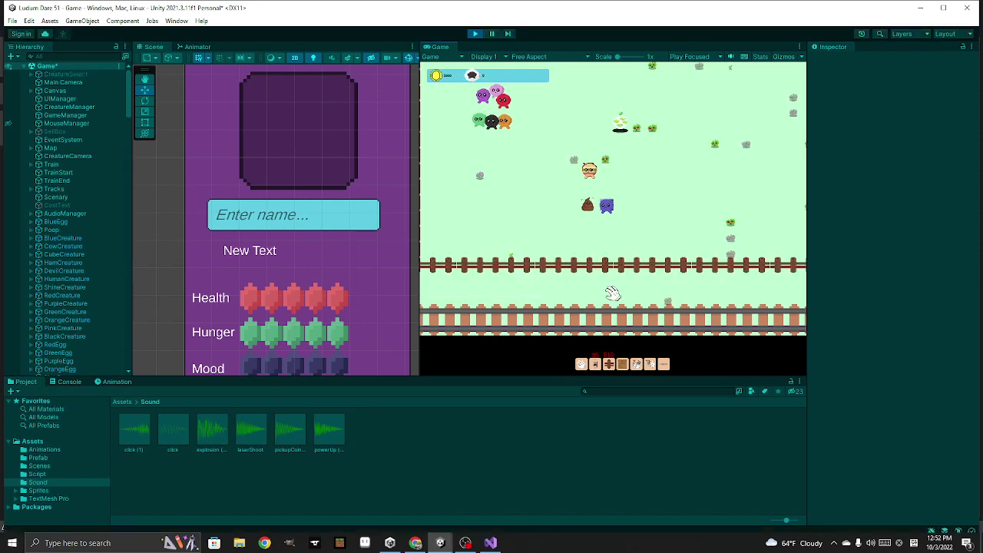
left_click(609, 364)
left_click_drag(634, 139, 634, 203)
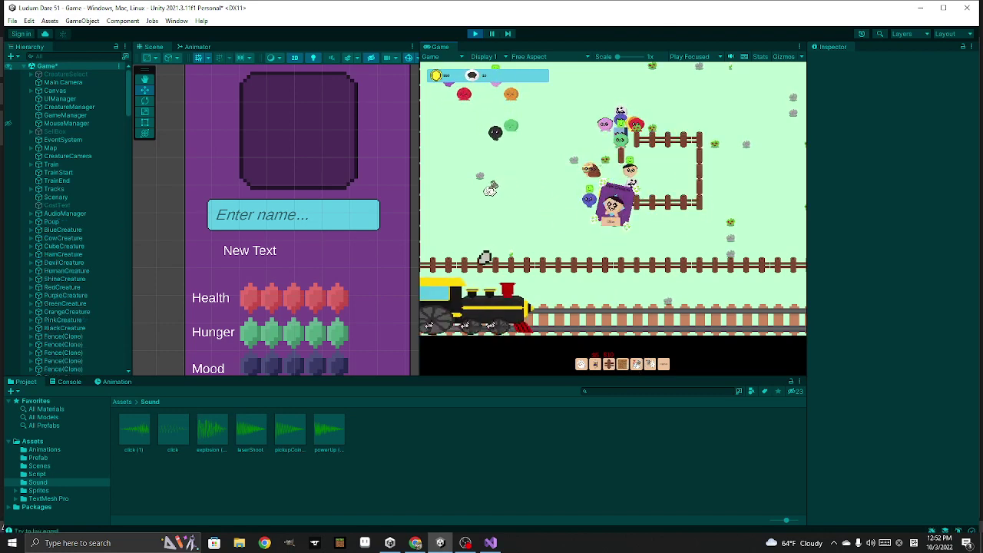
left_click(460, 205)
left_click_drag(444, 196, 514, 238)
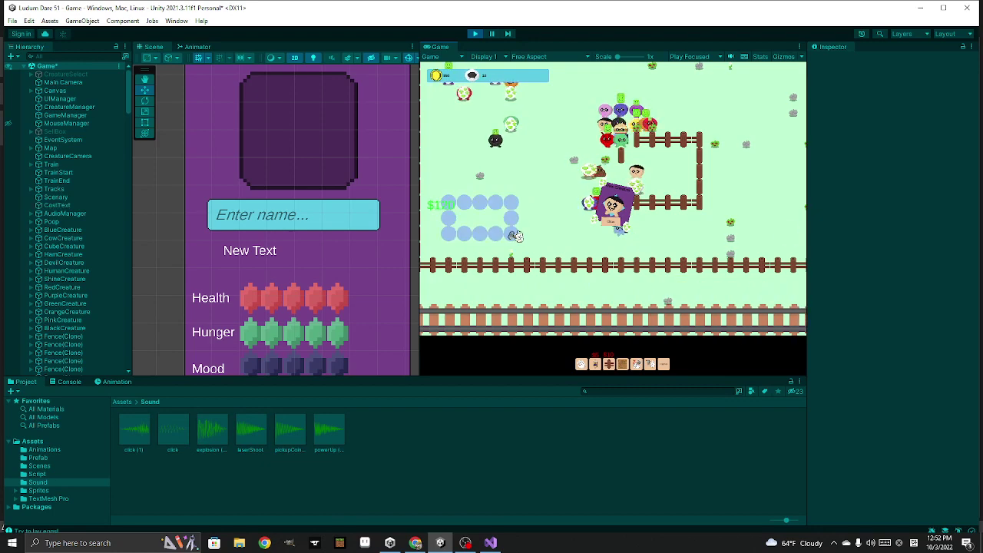
left_click(624, 359)
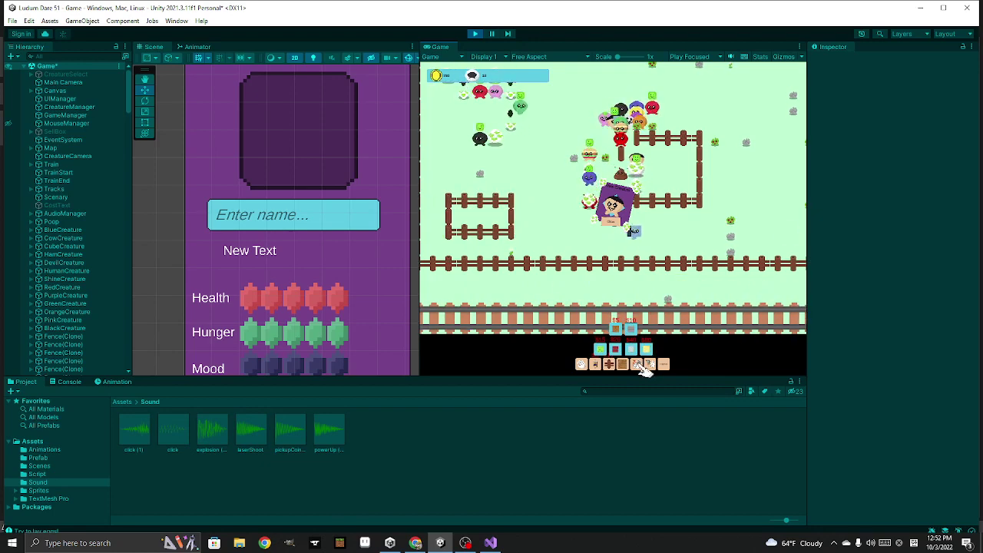
left_click(647, 365)
left_click(514, 219)
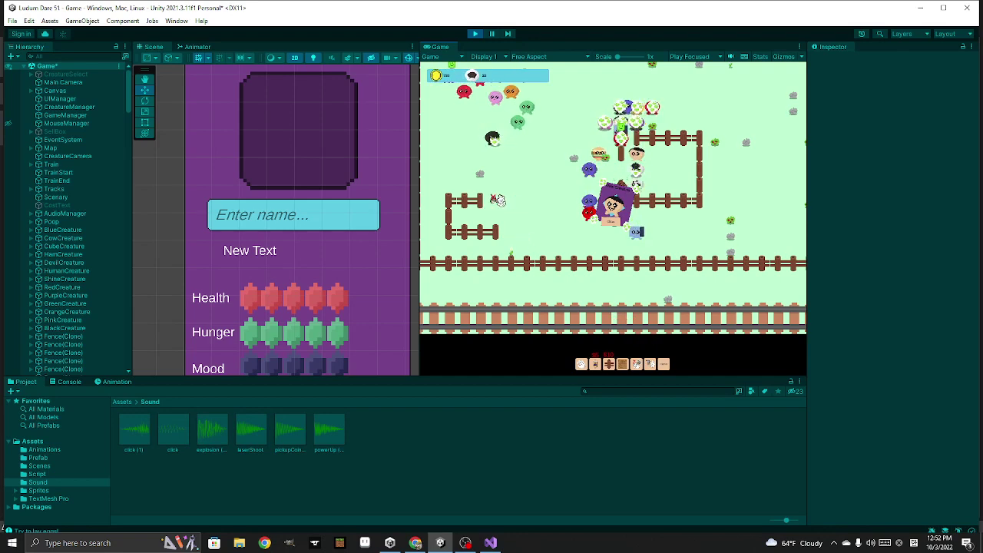
scroll(515, 201, "up", 5)
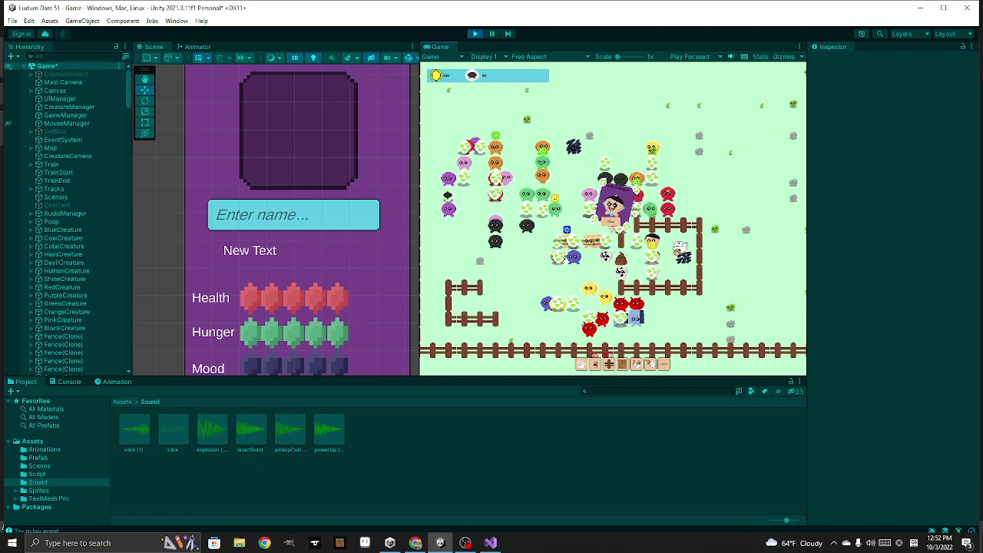
left_click(474, 34)
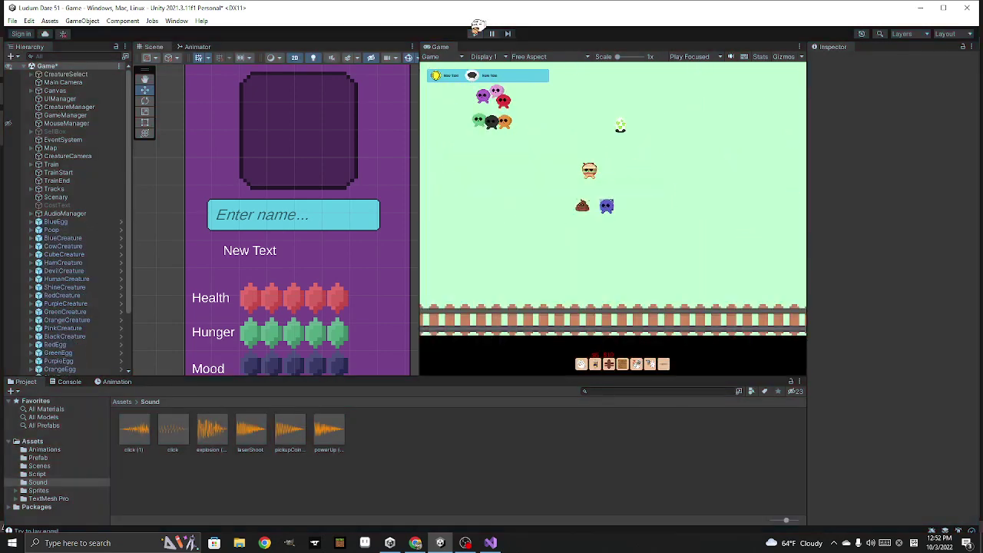